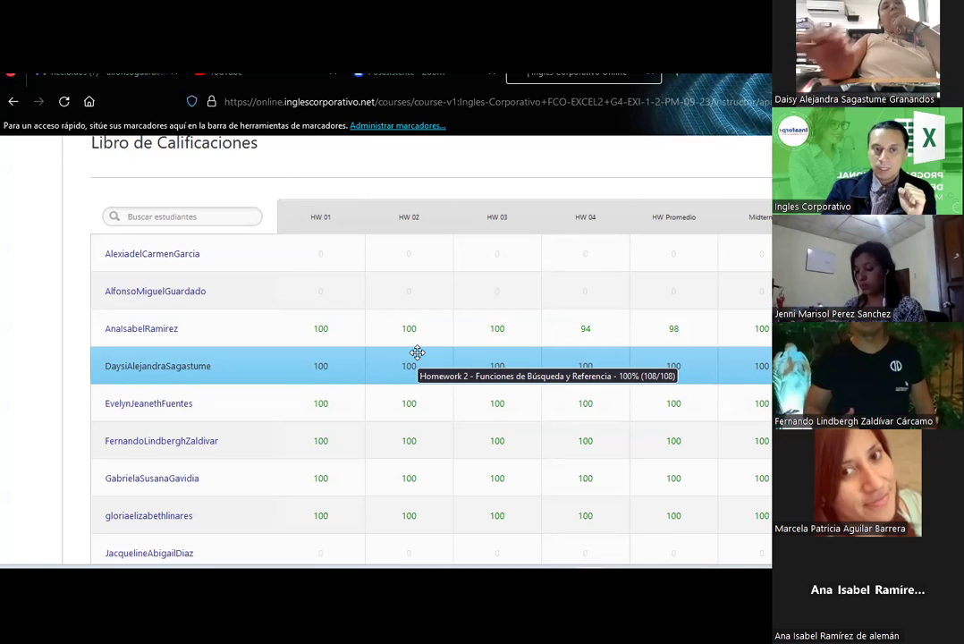
- Scroll up and down through the shared content until the Excel Intermedio Portada sheet is showing
scroll(368, 301, "down", 3)
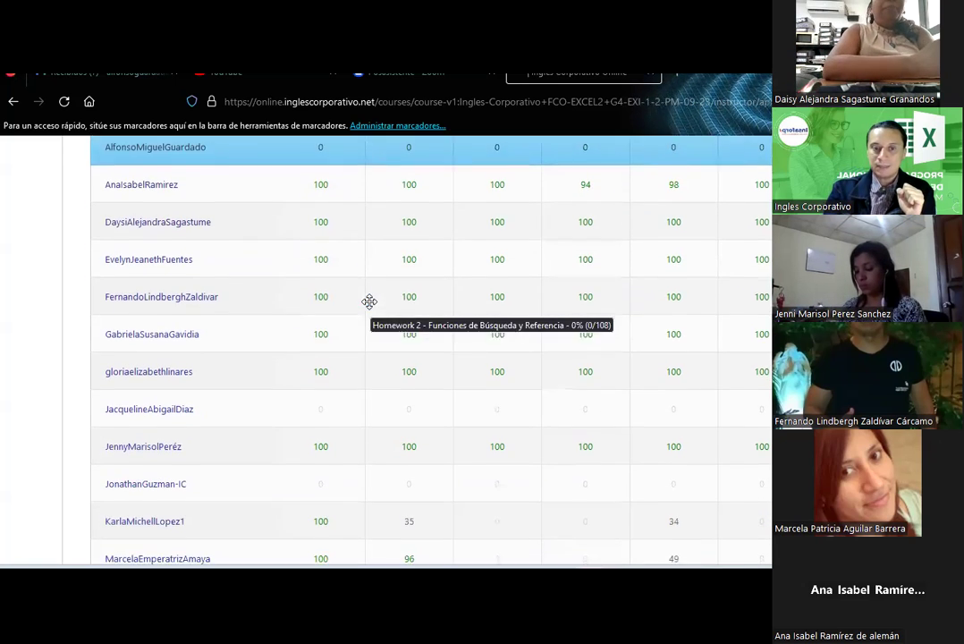
scroll(368, 301, "down", 5)
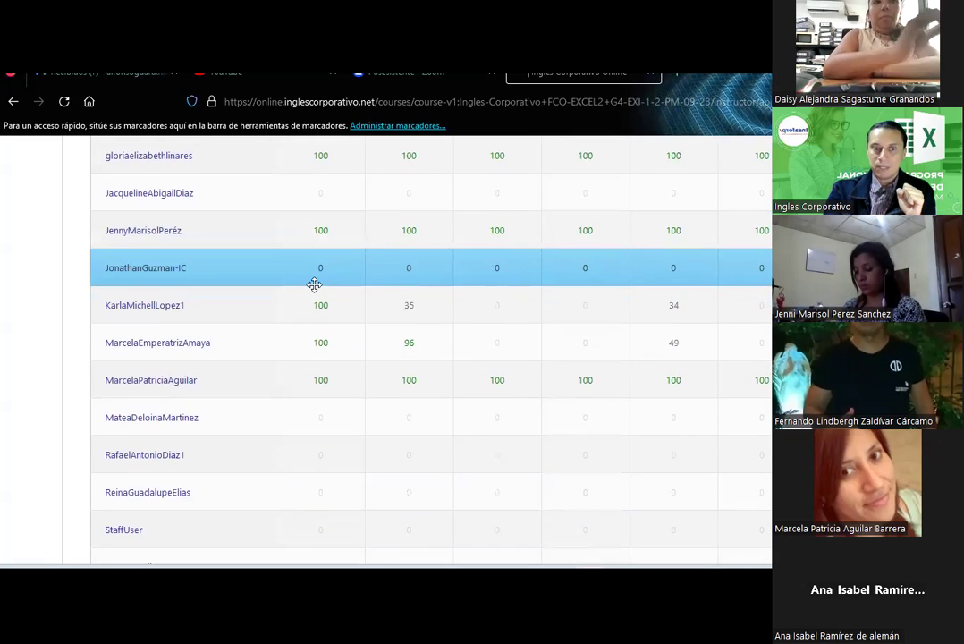
scroll(270, 284, "down", 2)
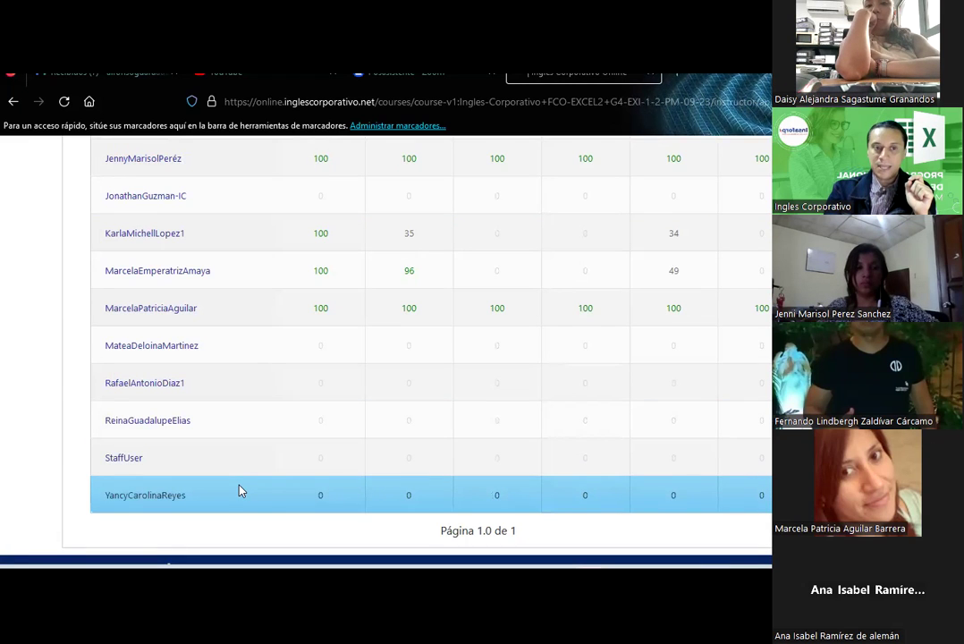
scroll(299, 404, "up", 3)
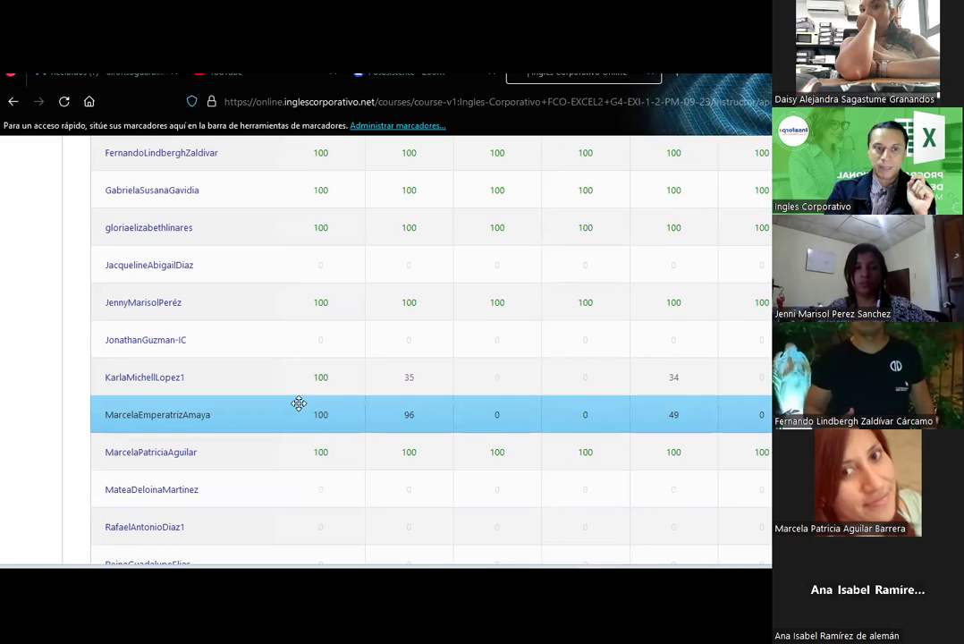
scroll(299, 403, "up", 3)
scroll(299, 403, "up", 2)
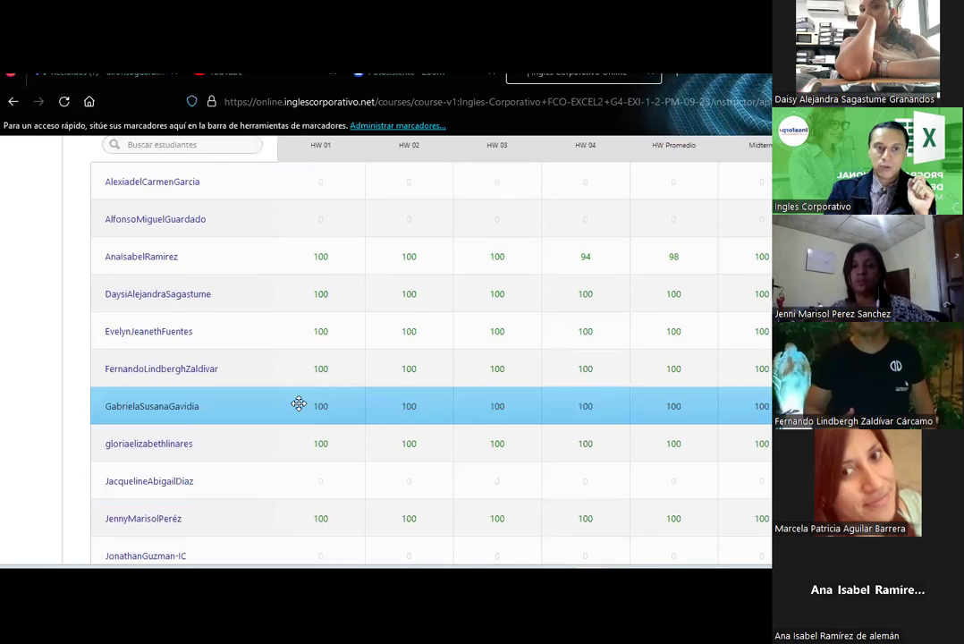
scroll(299, 403, "down", 1)
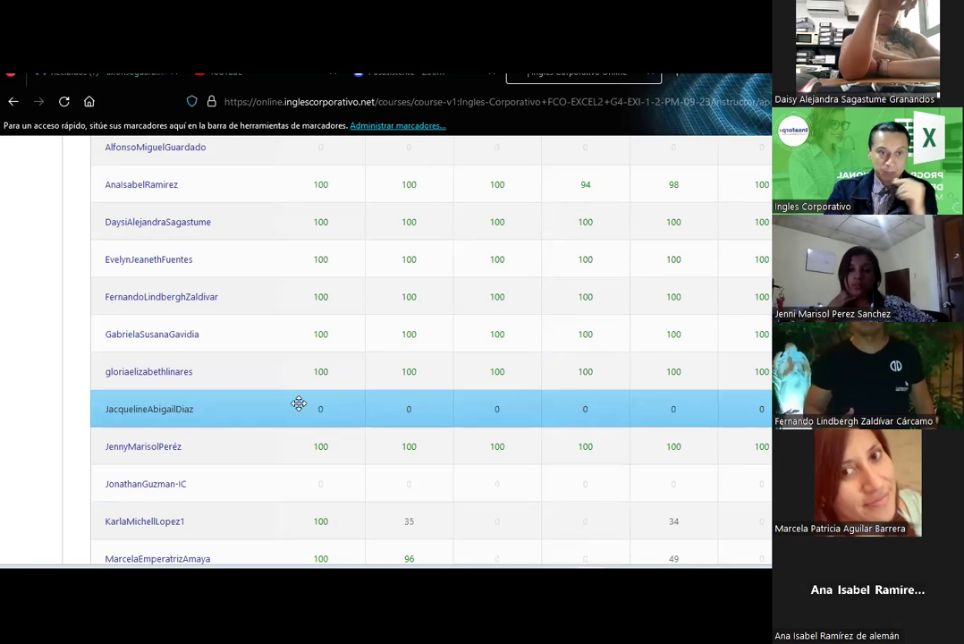
scroll(299, 404, "down", 2)
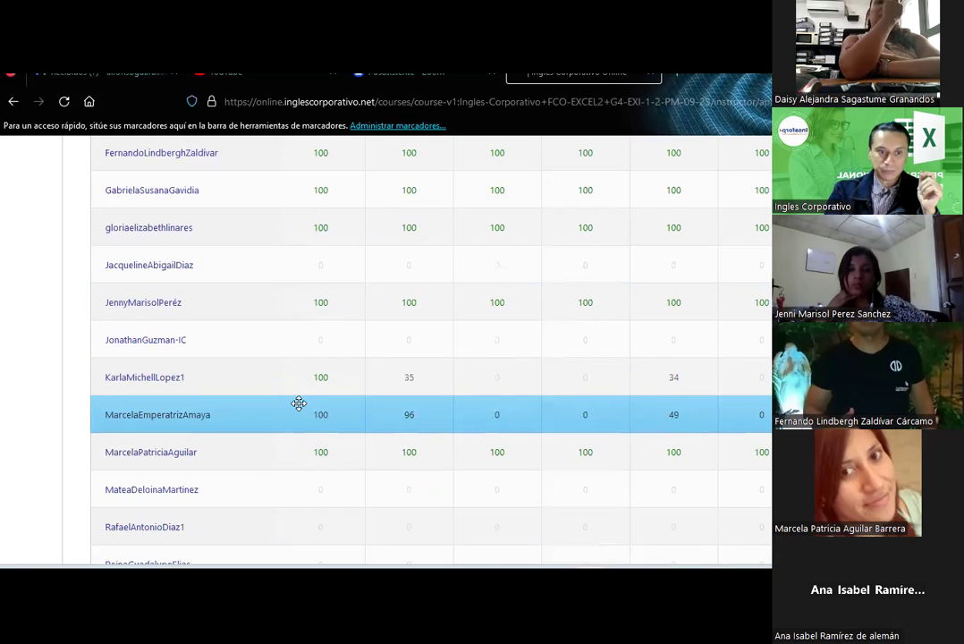
scroll(299, 403, "down", 1)
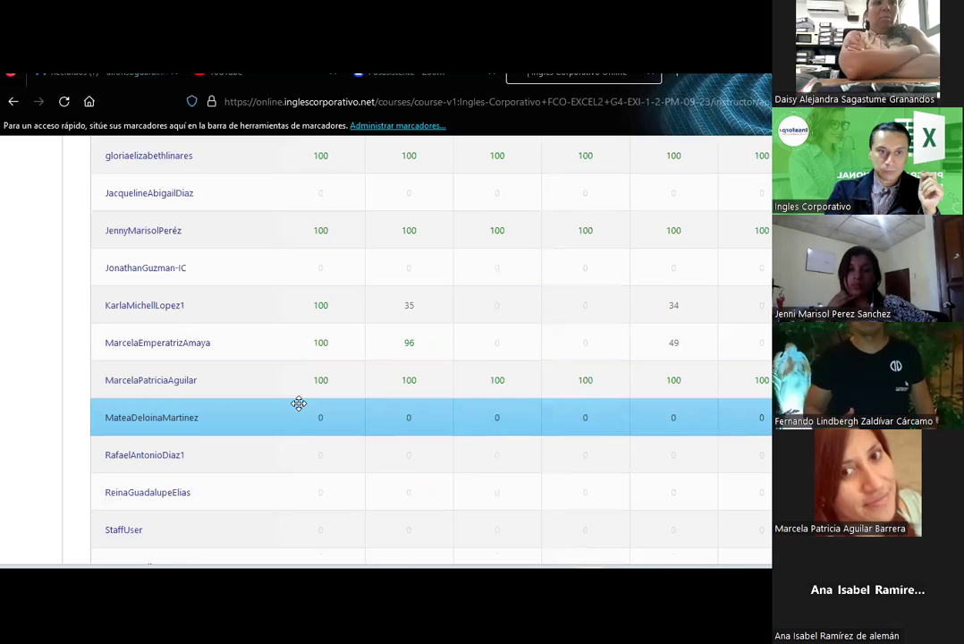
scroll(299, 404, "down", 1)
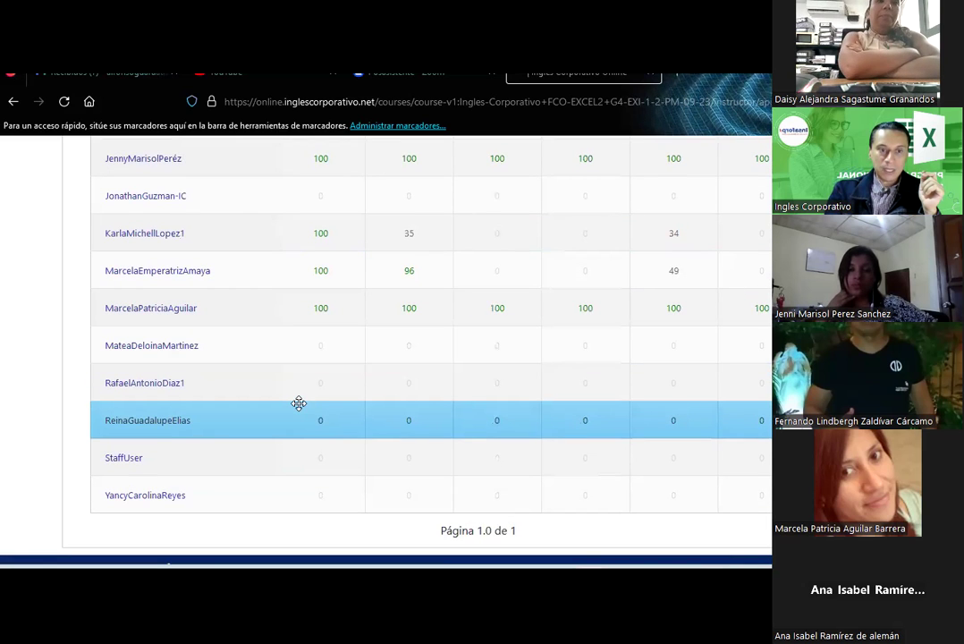
scroll(299, 404, "up", 1)
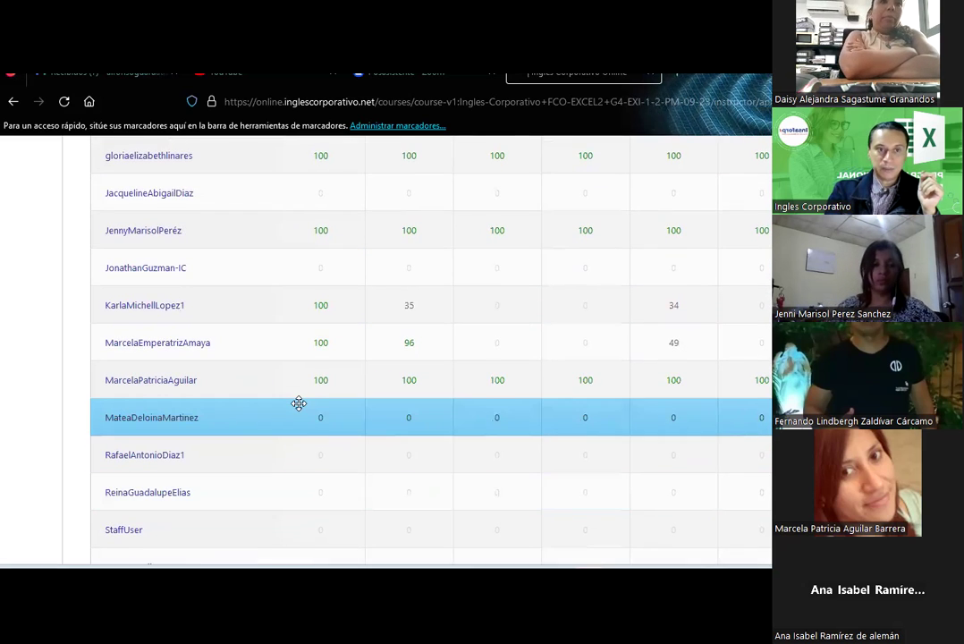
scroll(299, 404, "up", 1)
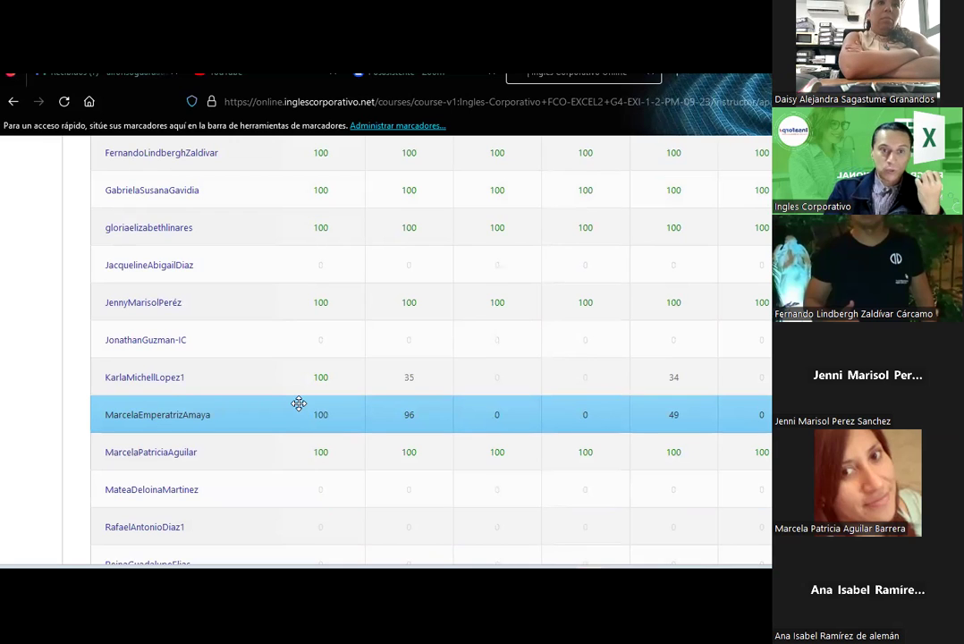
scroll(299, 404, "down", 2)
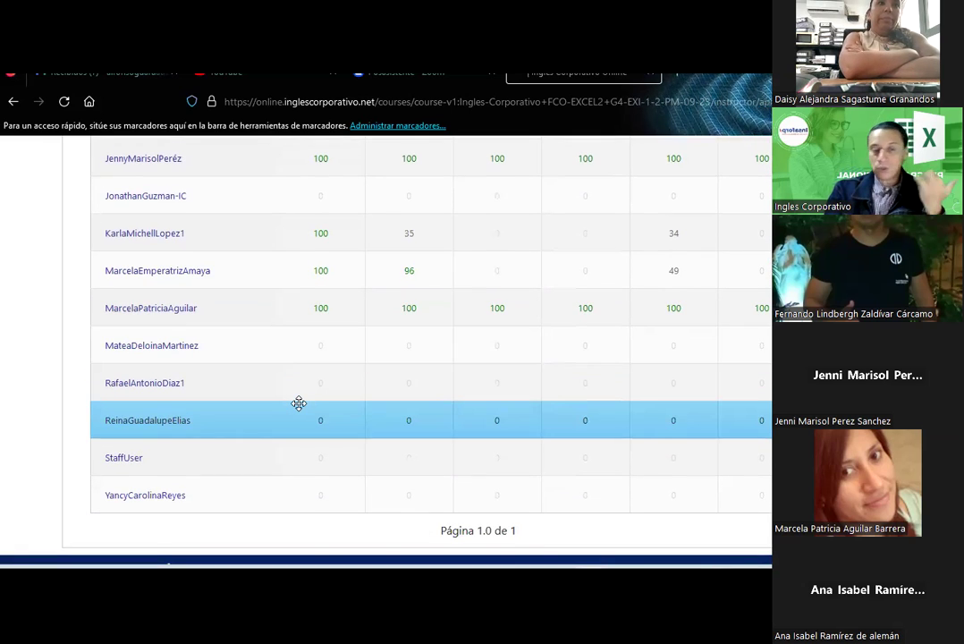
scroll(299, 403, "down", 1)
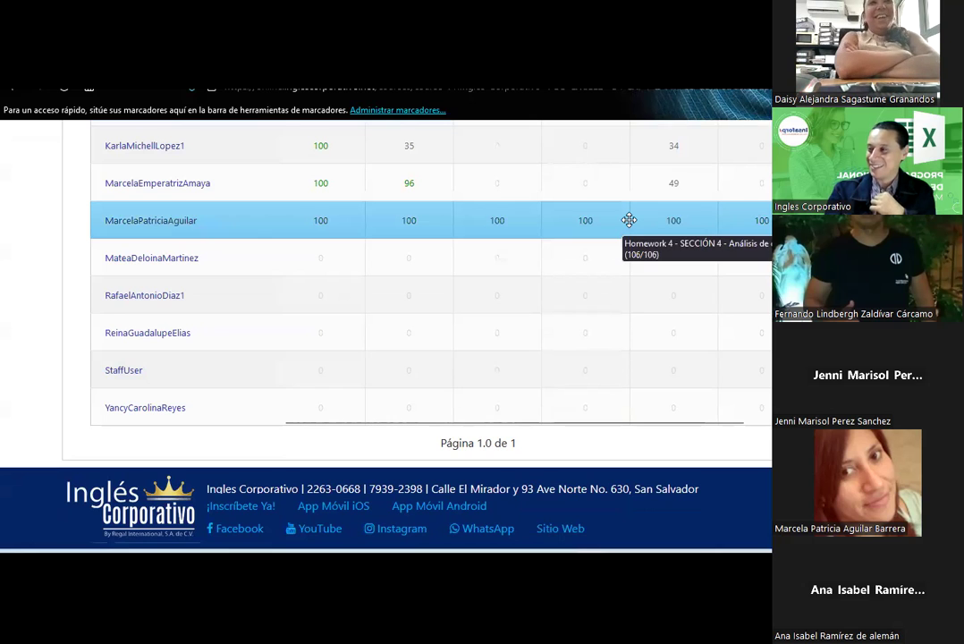
scroll(629, 220, "up", 3)
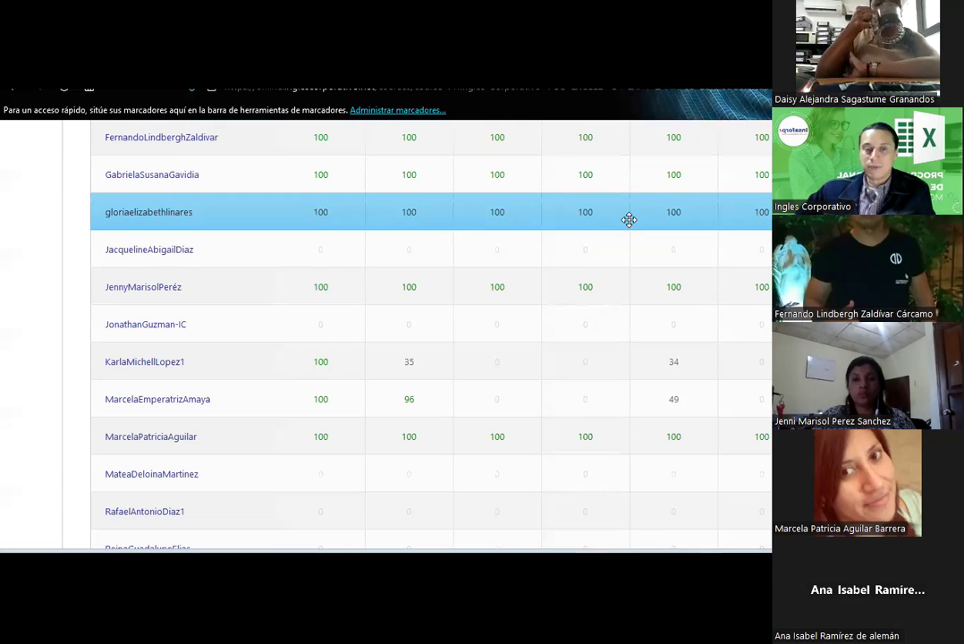
scroll(438, 222, "up", 3)
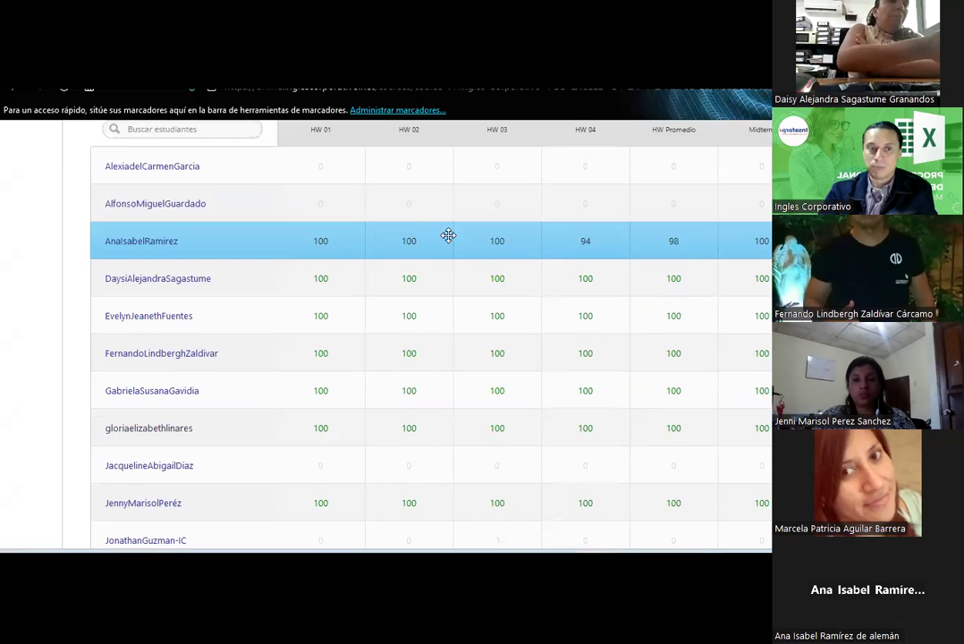
scroll(445, 231, "down", 3)
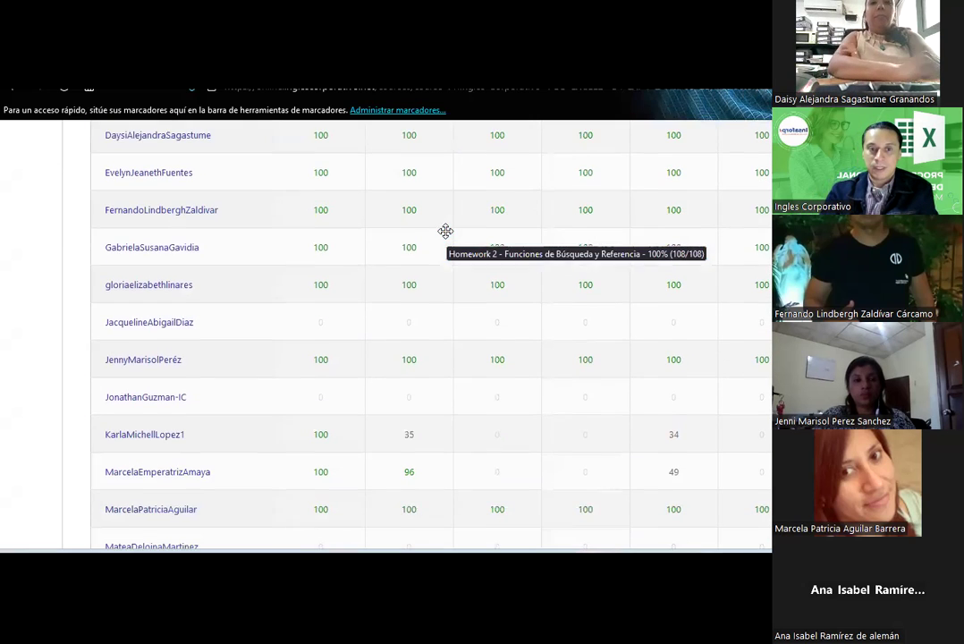
scroll(446, 231, "down", 2)
scroll(446, 231, "down", 2)
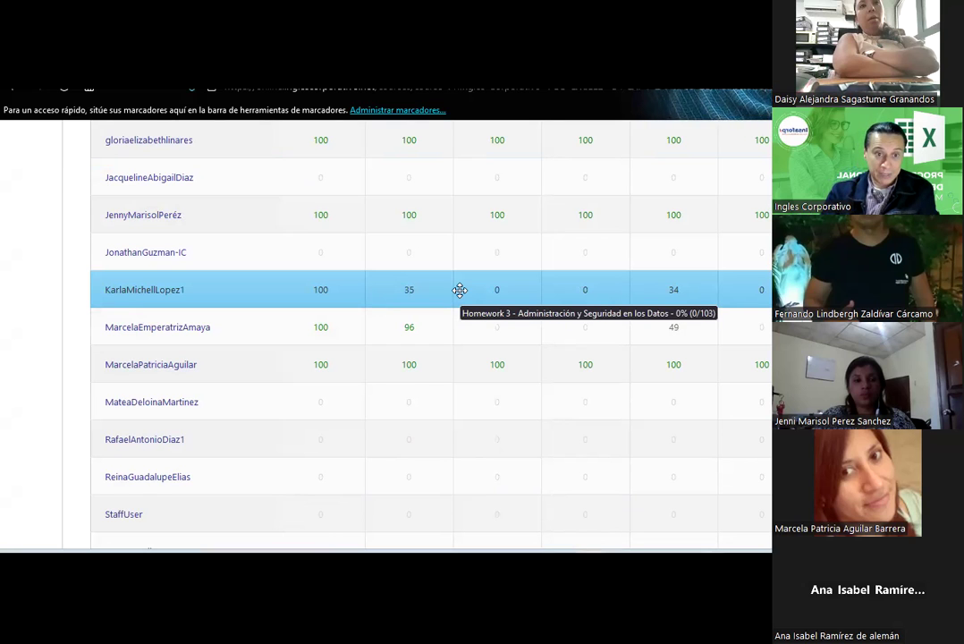
scroll(459, 290, "down", 3)
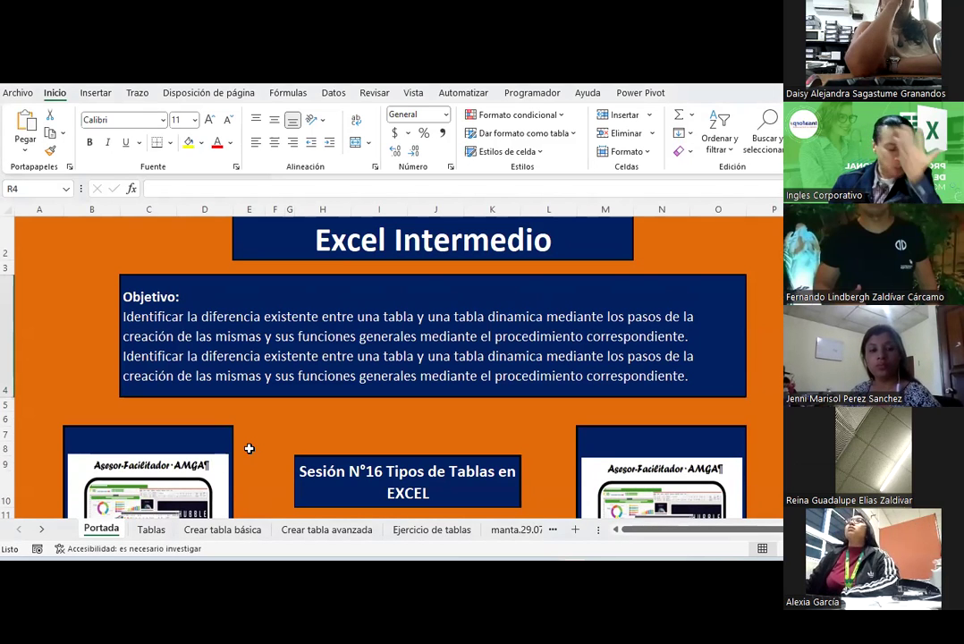
- Show the Tablas sheet and select the first product description in D13
left_click(154, 528)
scroll(246, 377, "up", 2)
scroll(246, 377, "down", 1)
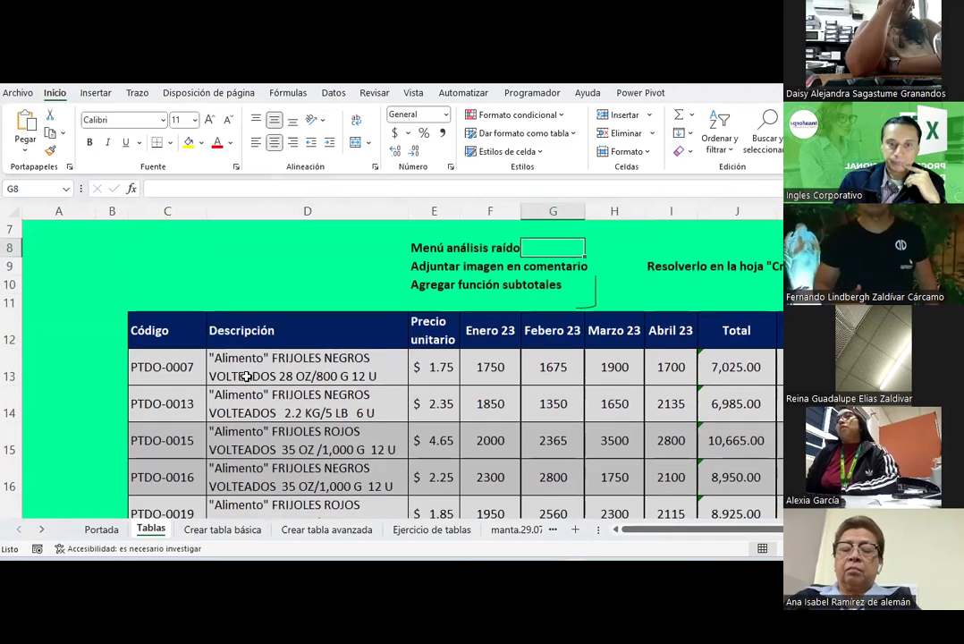
left_click(246, 377)
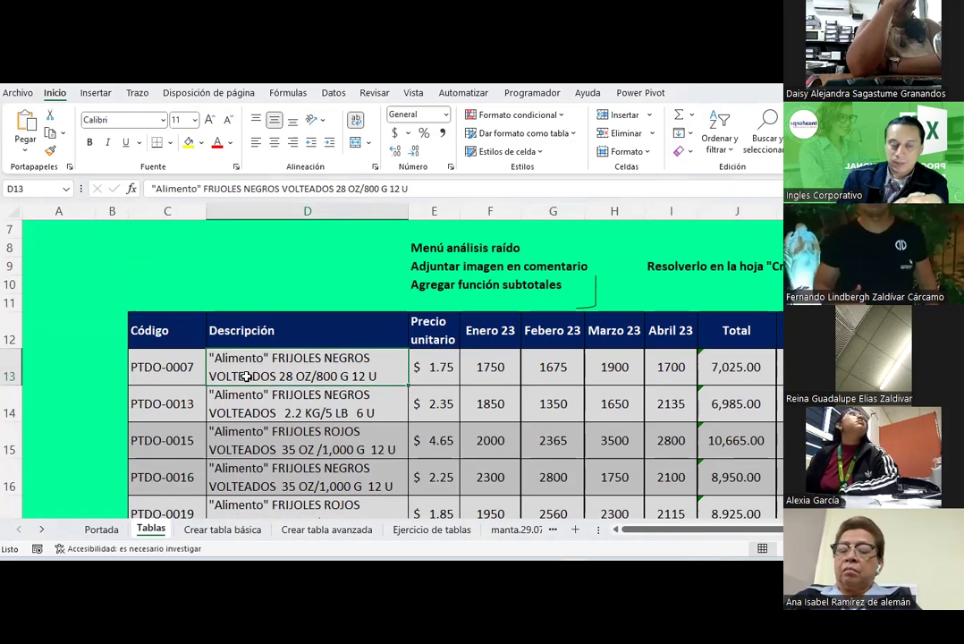
- Select the D16 product description in the sales table, then go to manta.29.07.23
scroll(246, 376, "down", 1)
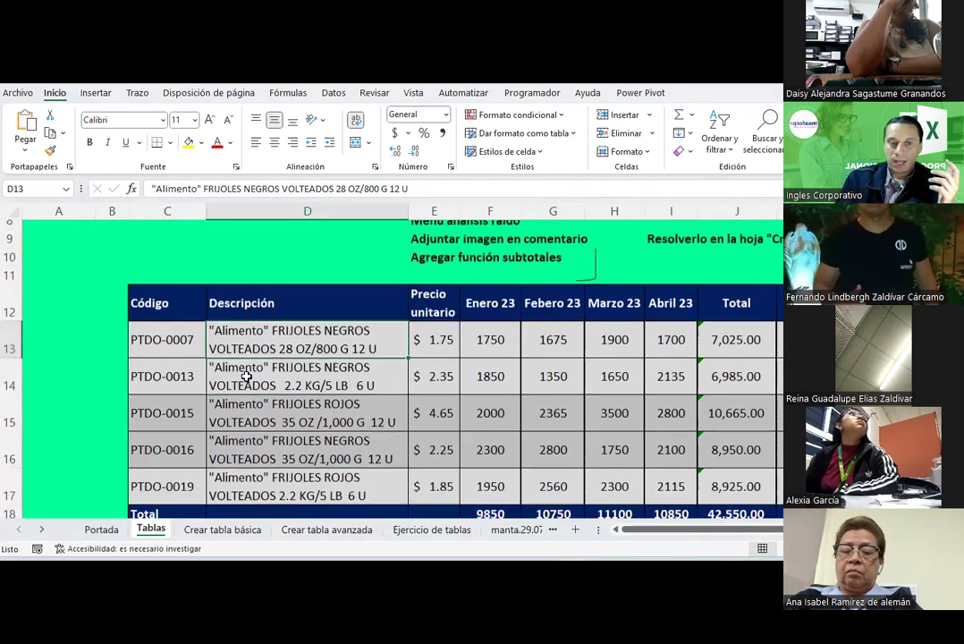
scroll(246, 377, "down", 1)
scroll(246, 377, "down", 1)
scroll(246, 376, "up", 2)
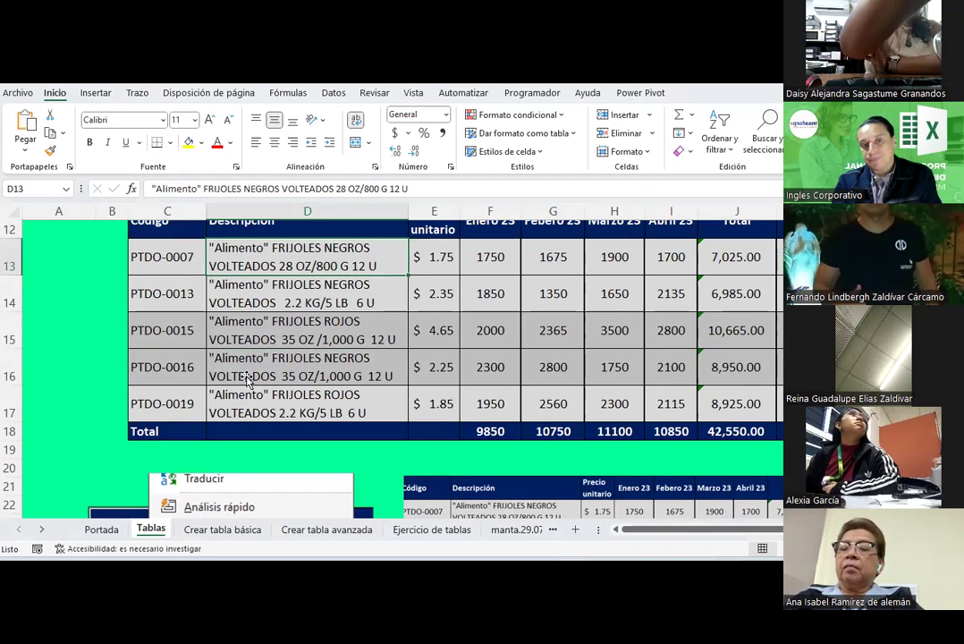
left_click(328, 368)
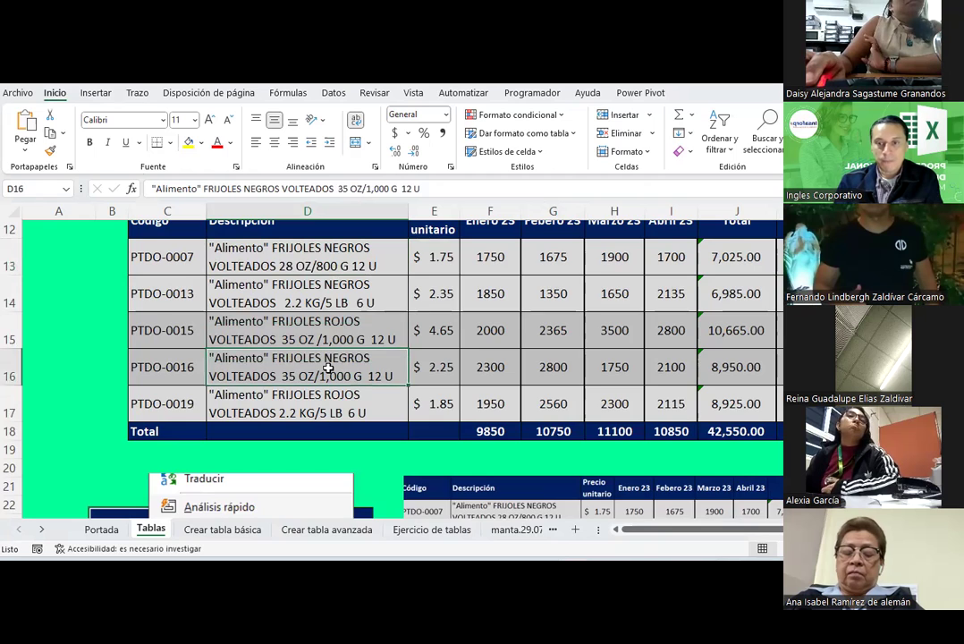
scroll(329, 368, "up", 1)
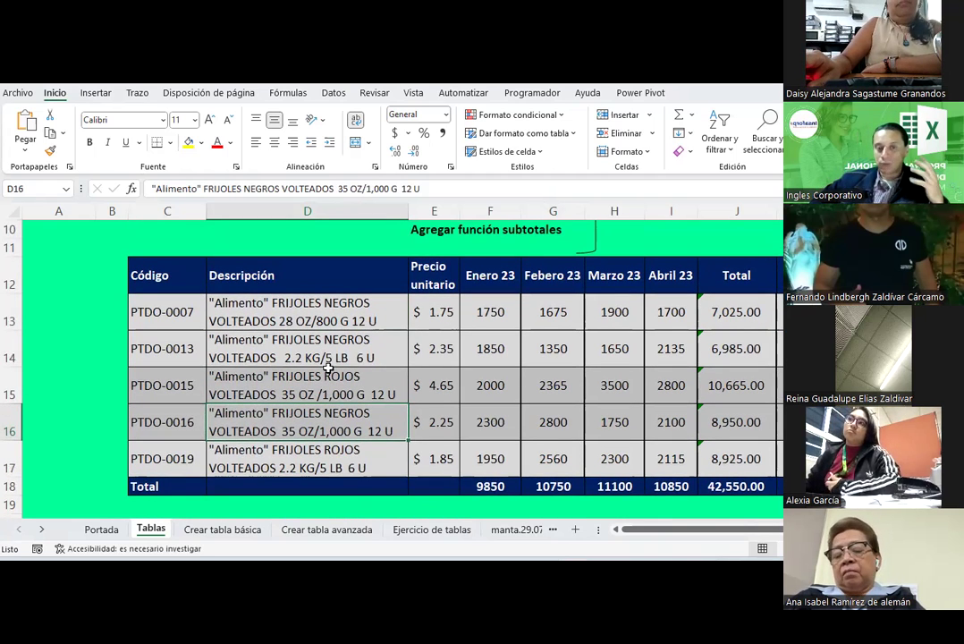
left_click(517, 530)
- Scroll the manta.29.07.23 inventory list to the bottom and back, then shift the sheet tabs left
scroll(361, 351, "down", 2)
scroll(360, 350, "down", 2)
scroll(361, 350, "down", 2)
scroll(360, 351, "down", 3)
scroll(360, 350, "down", 3)
scroll(360, 351, "down", 4)
scroll(361, 350, "down", 6)
scroll(361, 351, "down", 6)
scroll(360, 350, "down", 10)
scroll(360, 351, "down", 7)
scroll(360, 350, "down", 7)
scroll(360, 351, "down", 8)
scroll(360, 351, "down", 5)
scroll(361, 351, "down", 8)
scroll(361, 351, "down", 10)
scroll(360, 350, "down", 7)
scroll(361, 350, "up", 2)
scroll(361, 350, "up", 2)
scroll(360, 351, "up", 5)
scroll(361, 351, "up", 10)
scroll(360, 351, "up", 11)
scroll(360, 351, "up", 5)
scroll(361, 351, "up", 6)
scroll(360, 351, "up", 7)
scroll(360, 351, "up", 9)
scroll(361, 351, "up", 8)
scroll(360, 351, "up", 7)
scroll(361, 351, "up", 3)
scroll(360, 351, "up", 8)
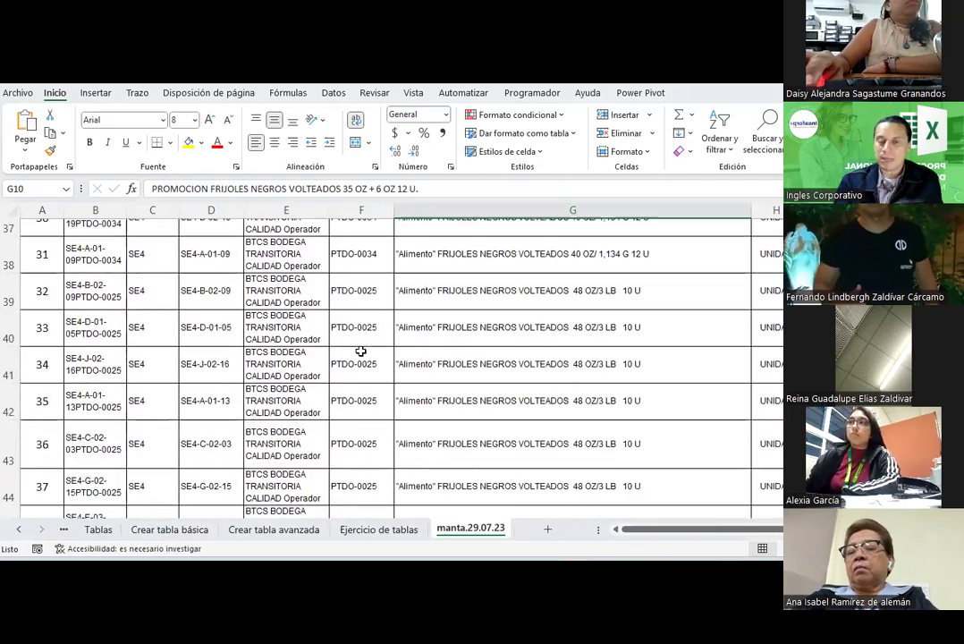
scroll(361, 350, "down", 1)
scroll(361, 351, "up", 2)
scroll(361, 350, "up", 6)
scroll(361, 350, "up", 2)
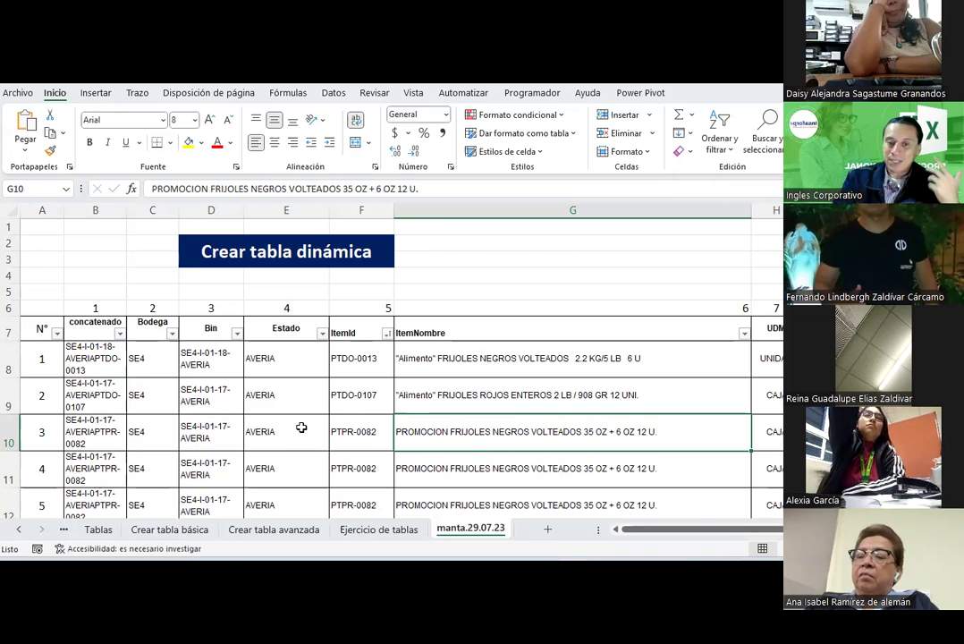
left_click(21, 530)
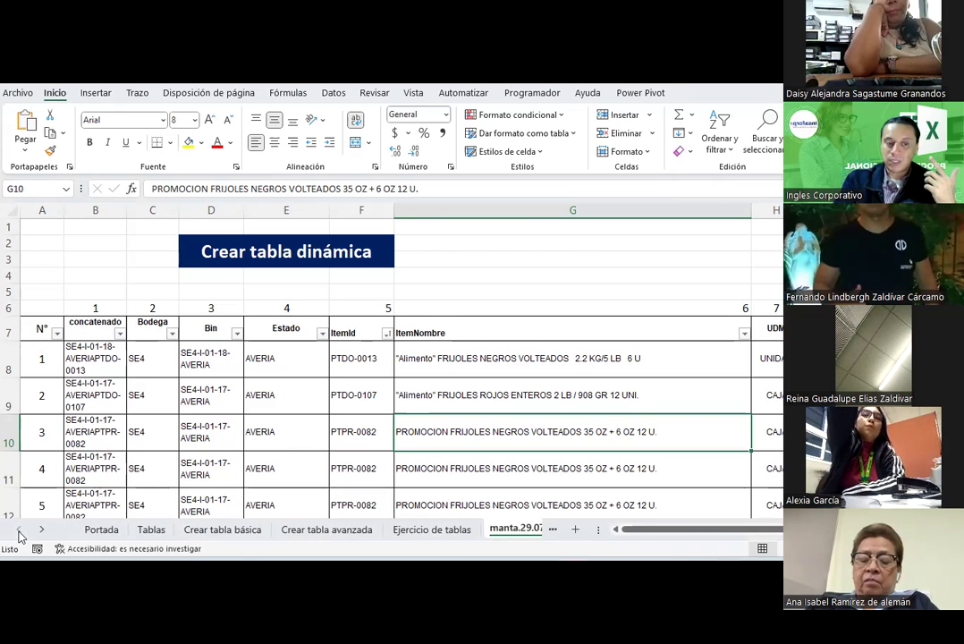
left_click(173, 533)
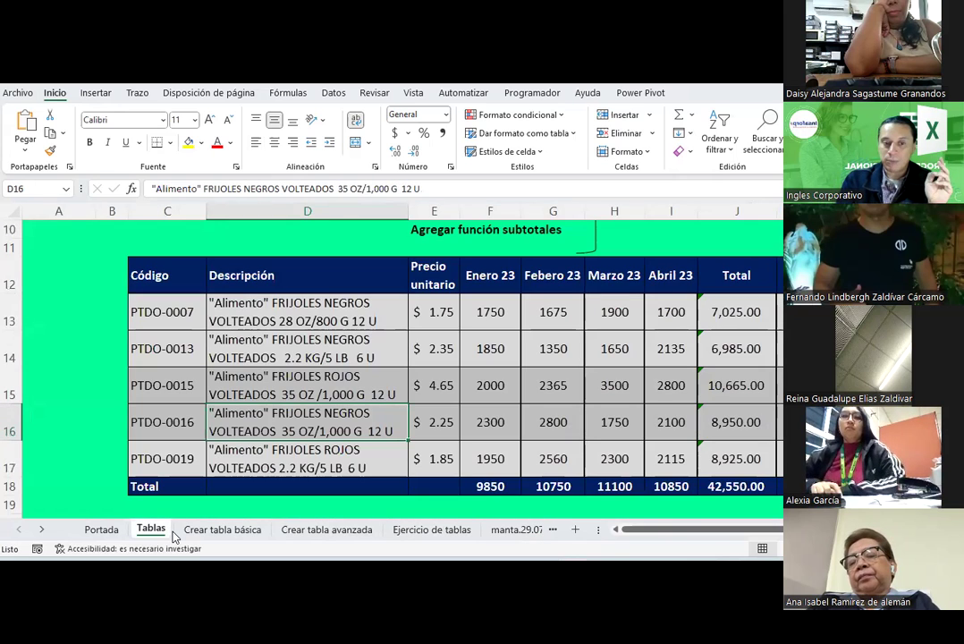
left_click(310, 332)
scroll(310, 333, "up", 1)
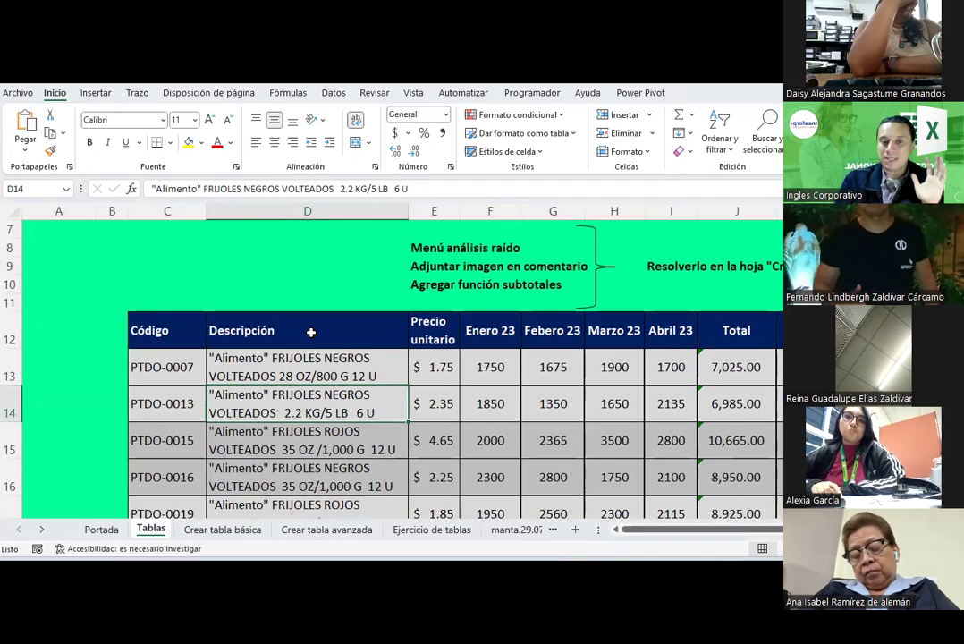
scroll(311, 333, "down", 1)
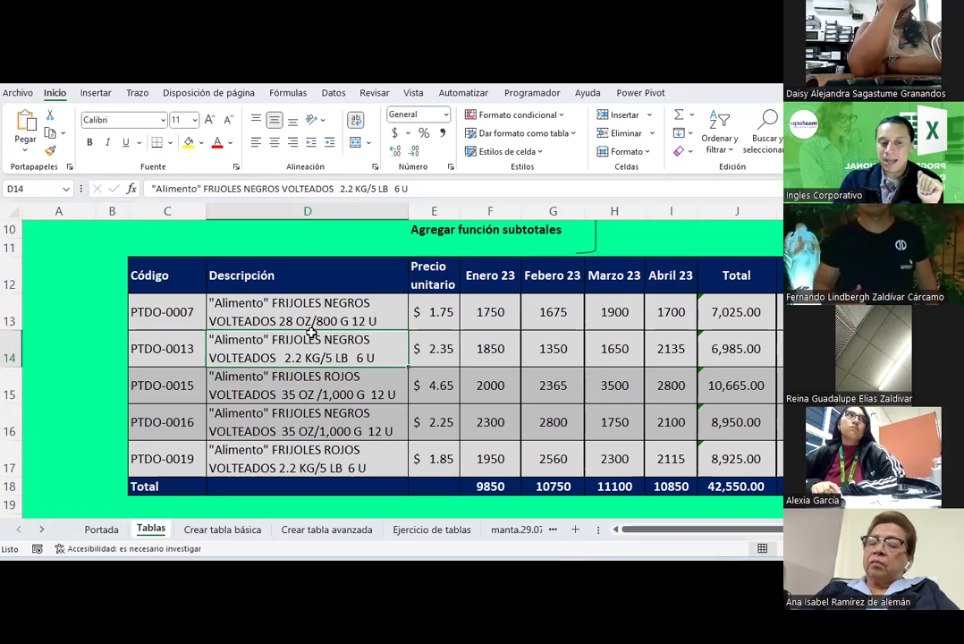
scroll(311, 333, "up", 2)
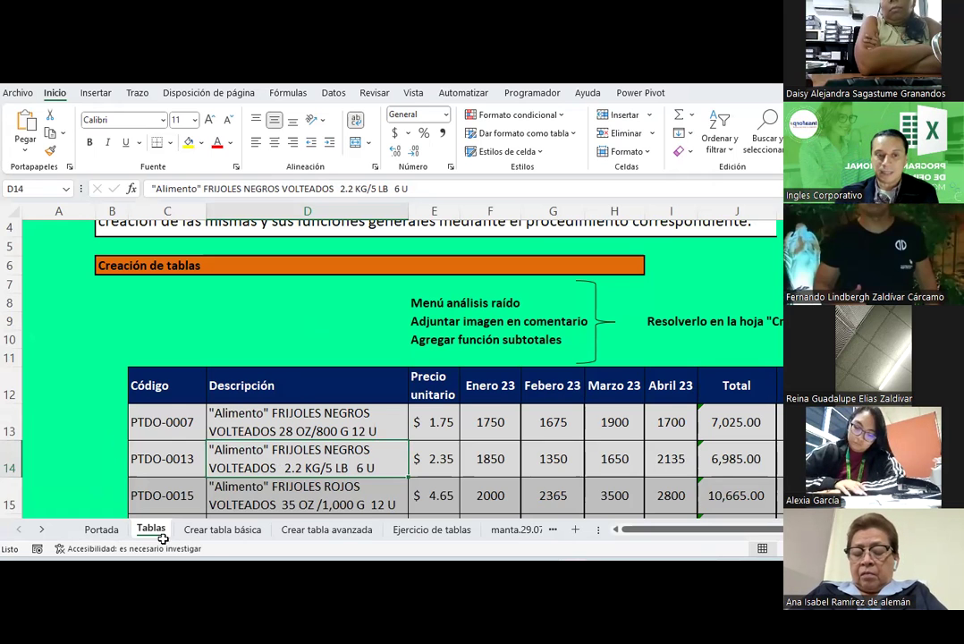
scroll(239, 399, "down", 2)
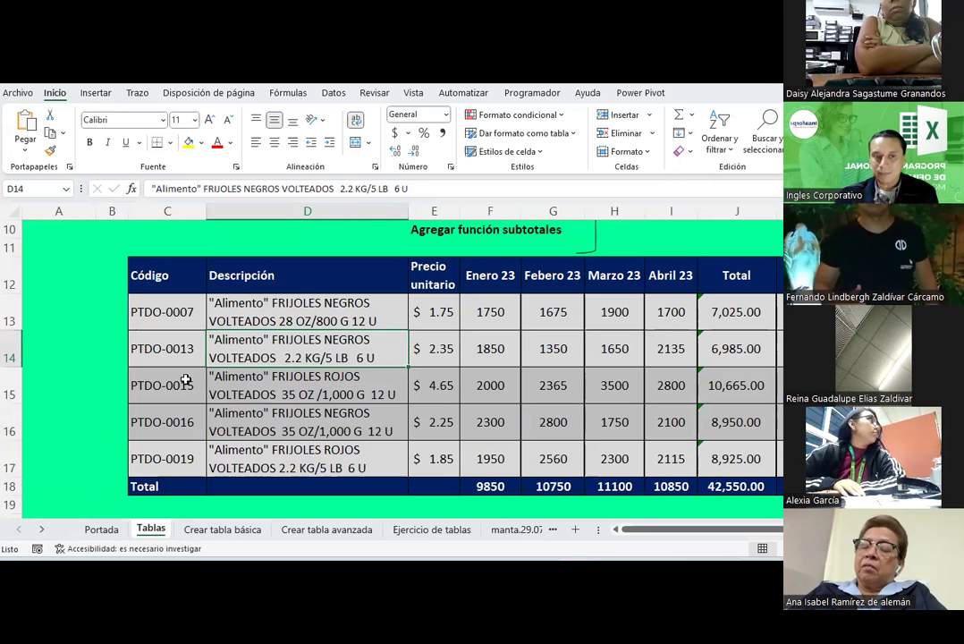
left_click(159, 275)
left_click(268, 273)
left_click(439, 273)
left_click(490, 275)
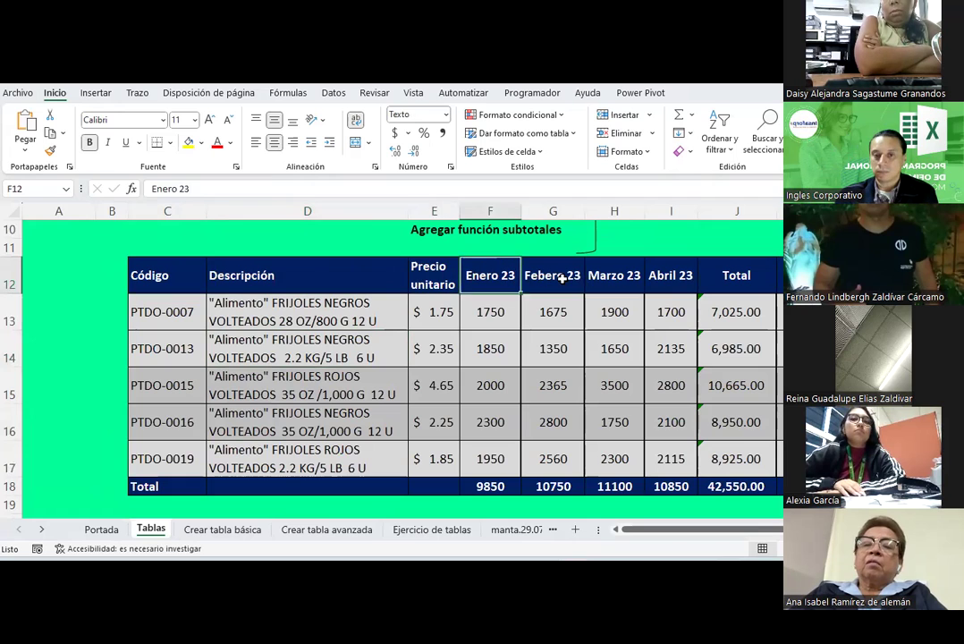
left_click(649, 276)
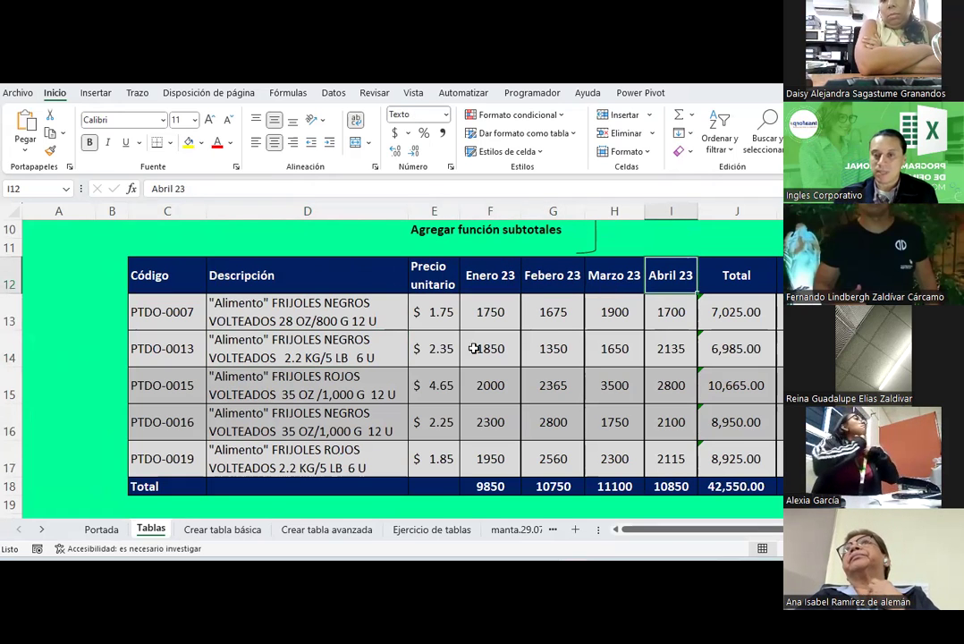
left_click(729, 311)
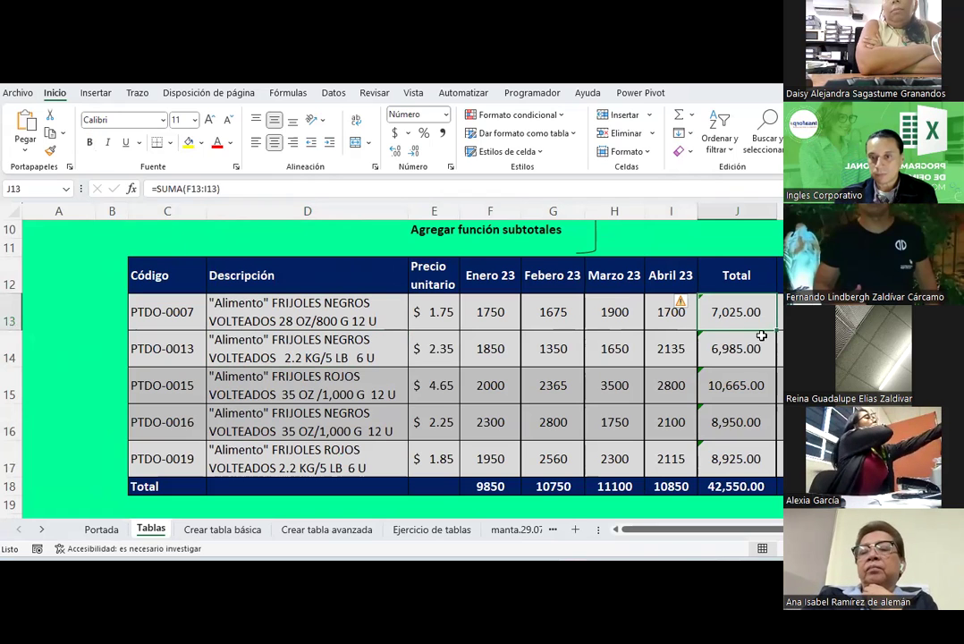
left_click(780, 312)
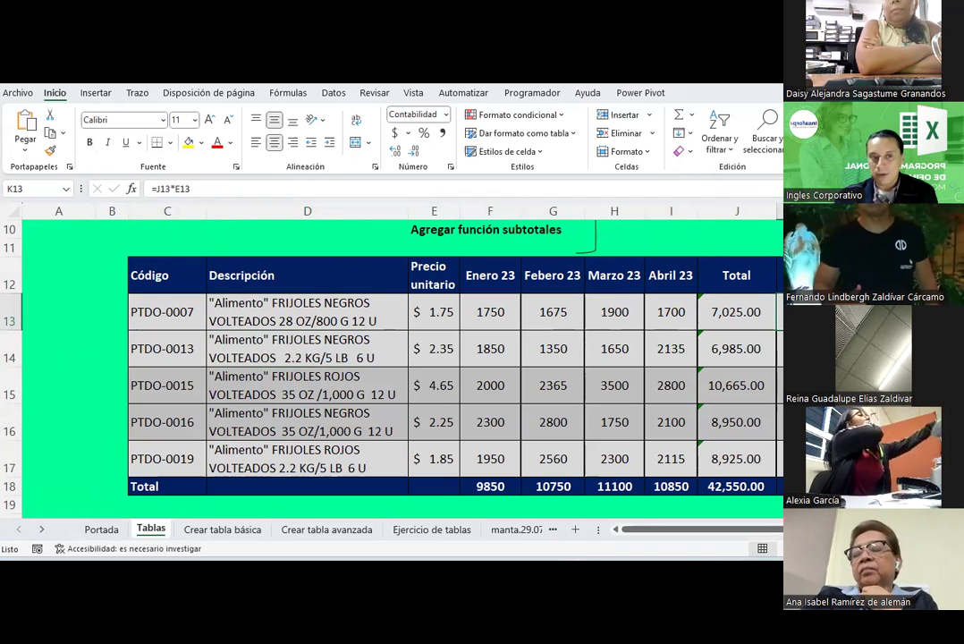
left_click(726, 313)
left_click(737, 486)
left_click(780, 486)
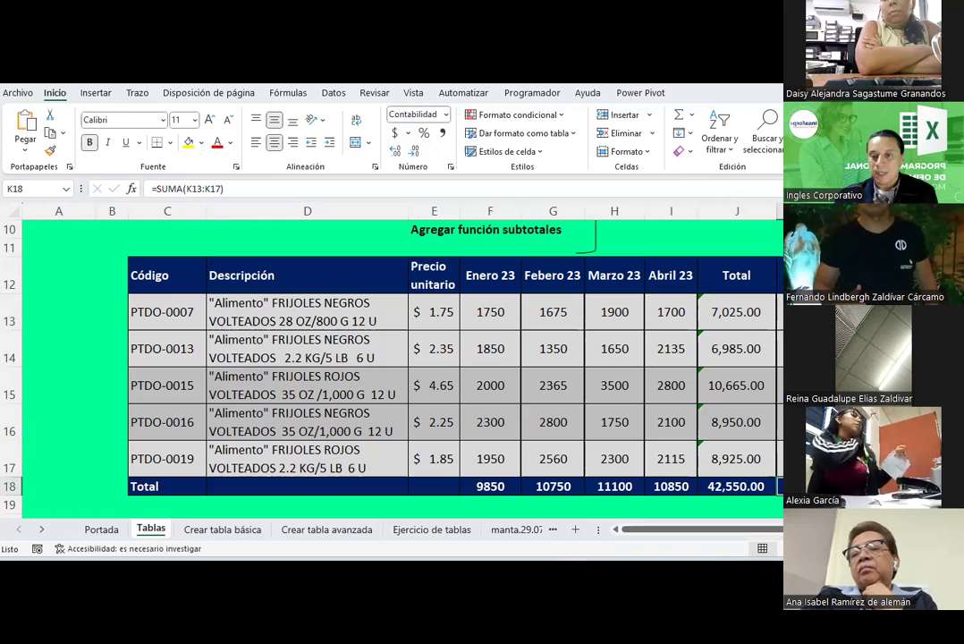
left_click(780, 311)
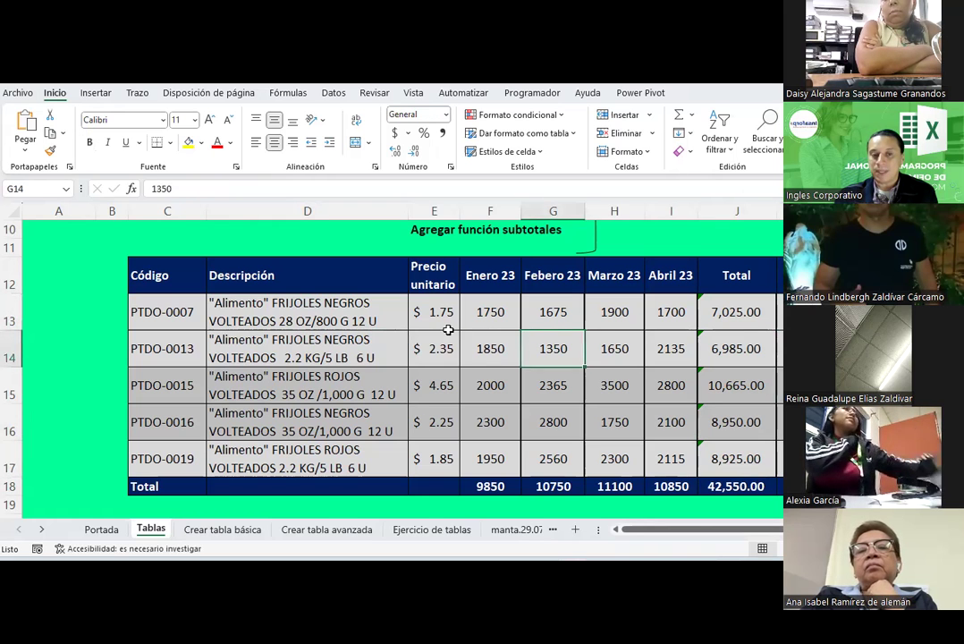
left_click(446, 342)
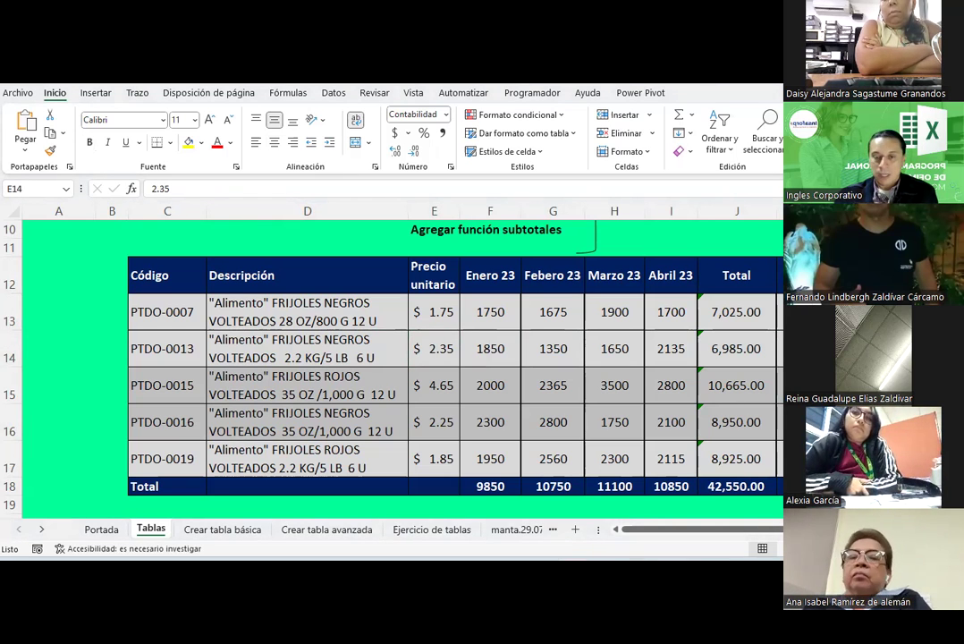
scroll(222, 379, "down", 2)
right_click(222, 380)
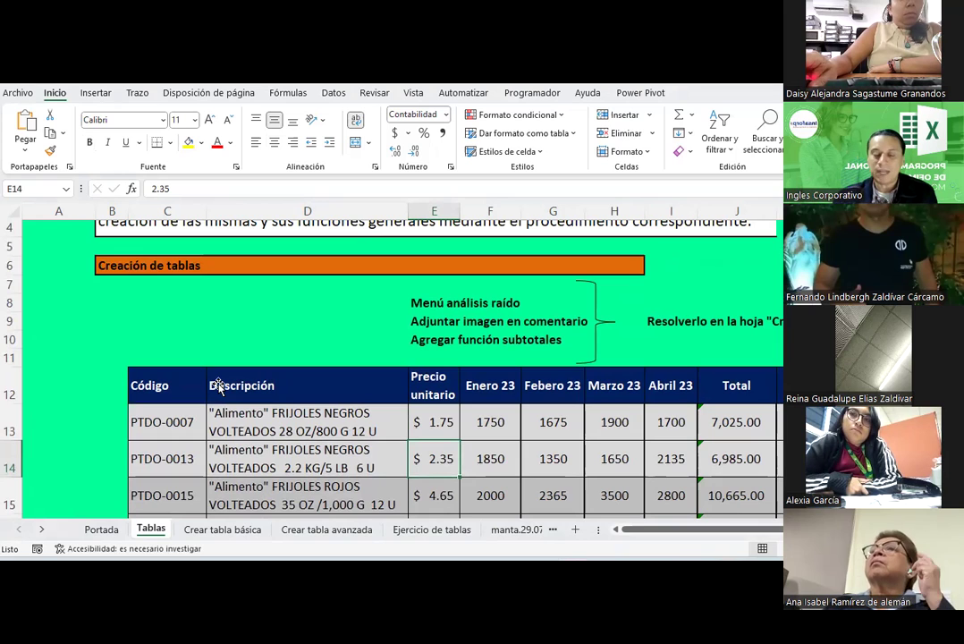
left_click(258, 340)
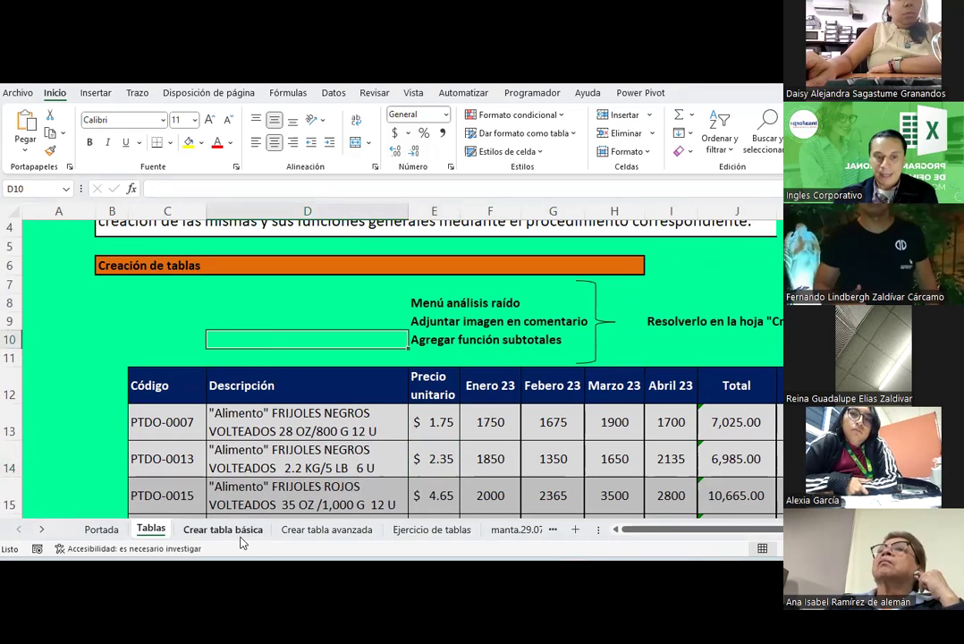
- Make the three task lines in D9:D11 on Crear tabla avanzada bold
left_click(288, 531)
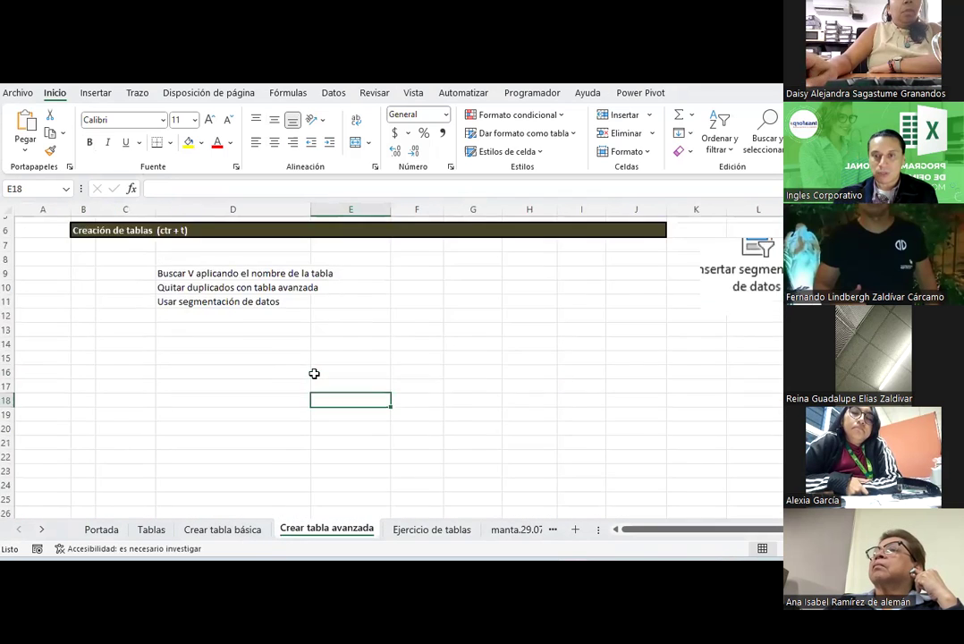
scroll(278, 362, "down", 1)
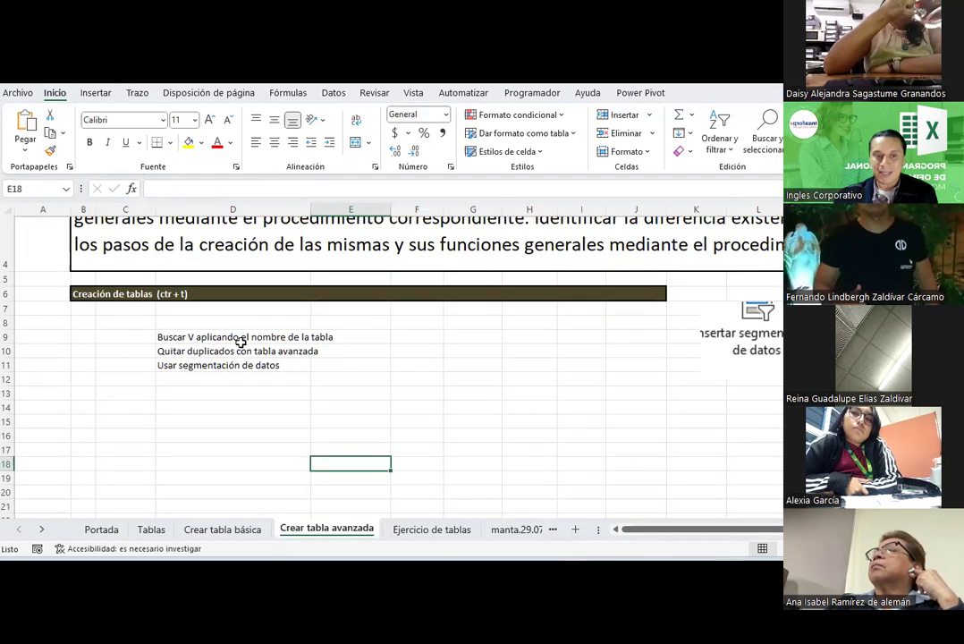
left_click_drag(239, 336, 232, 365)
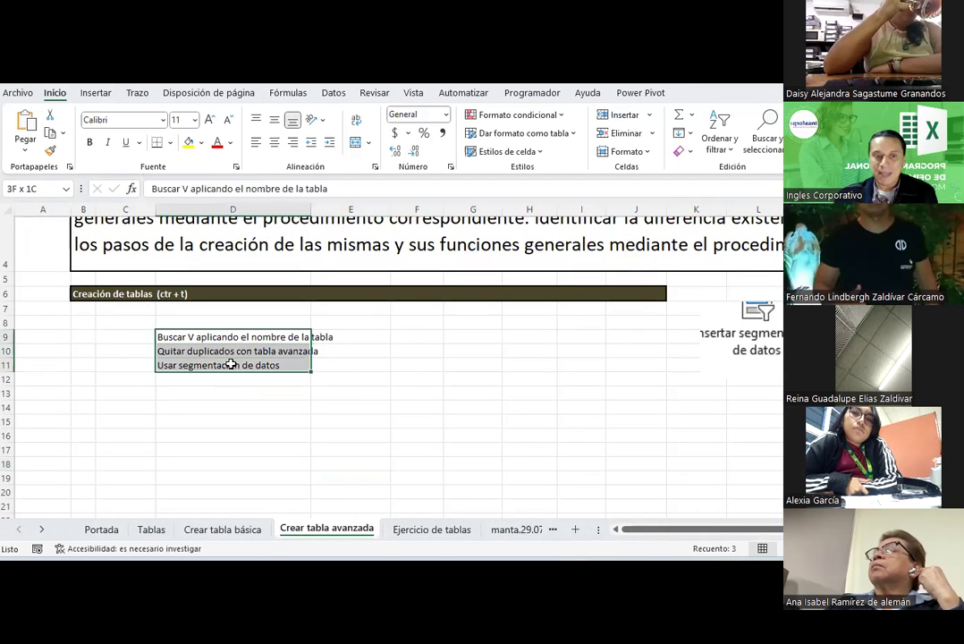
left_click(91, 143)
left_click(200, 409)
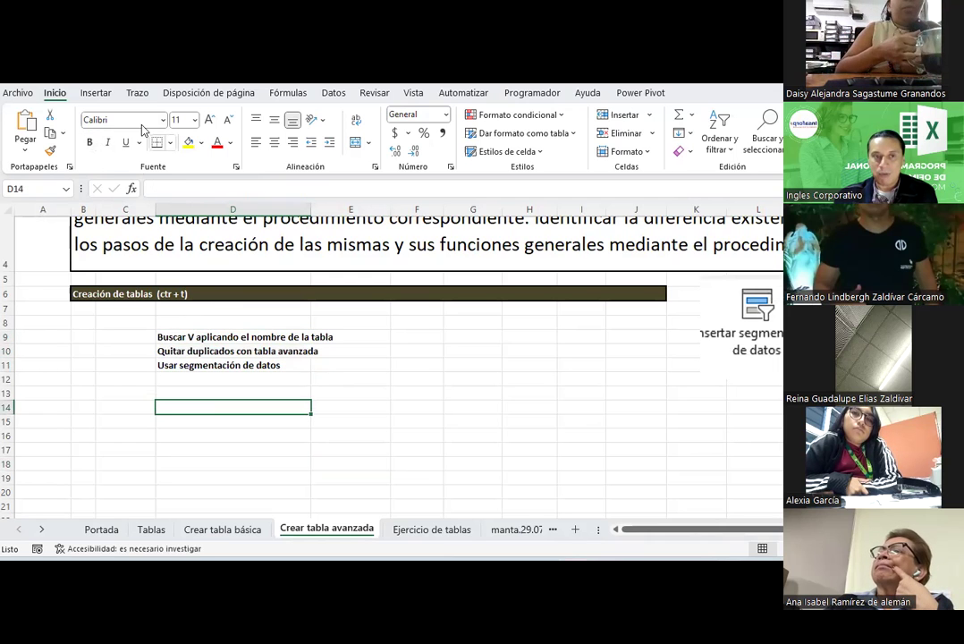
- Show the Insertar ribbon, select cell D15, and move to the Crear tabla básica sheet
left_click(99, 93)
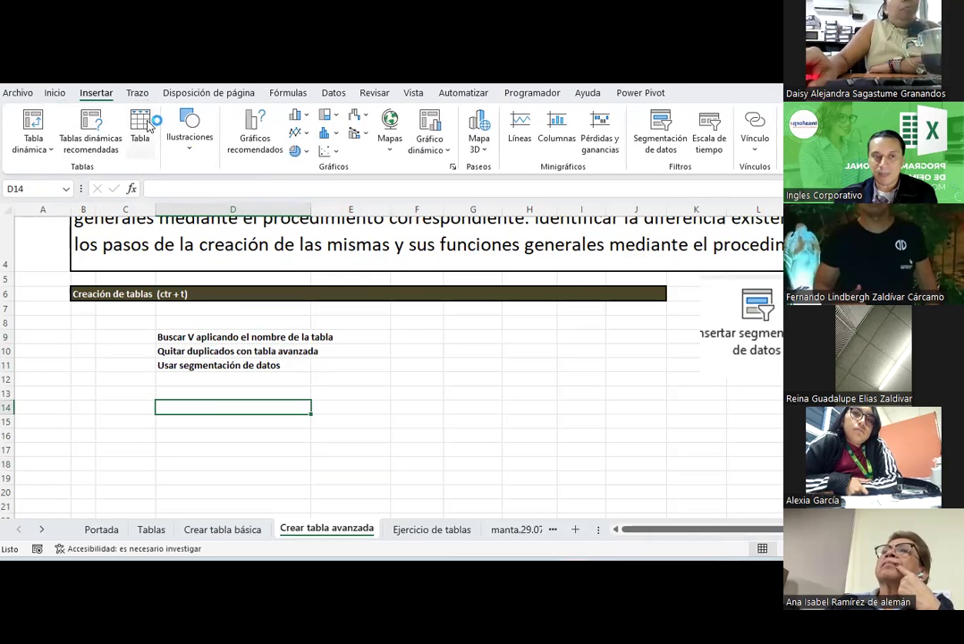
left_click(342, 426)
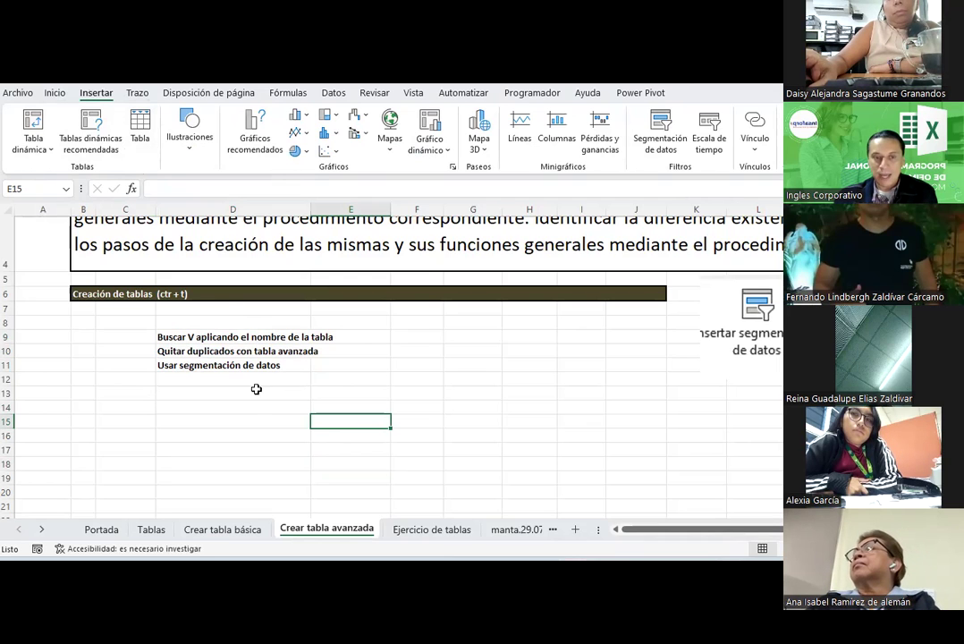
left_click(290, 427)
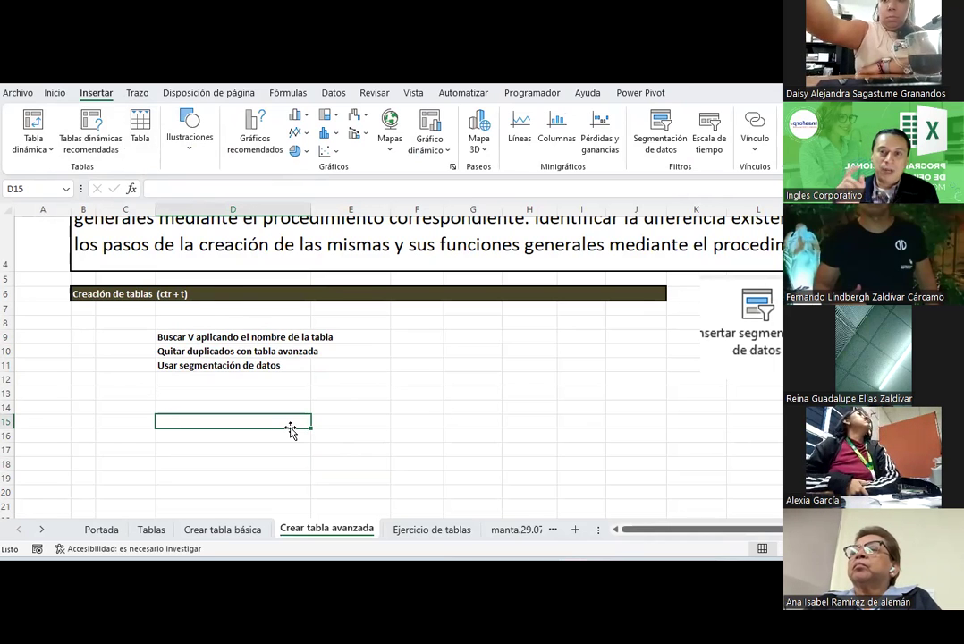
left_click(243, 532)
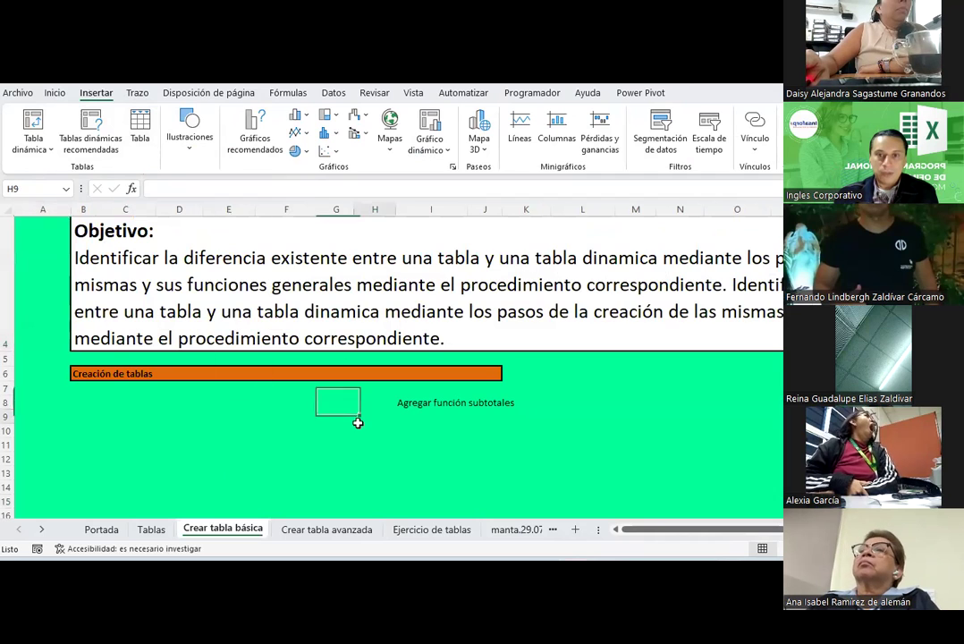
- Look through the Crear tabla avanzada, Ejercicio de tablas and manta.29.07.23 sheets, then return to Tablas
left_click(309, 532)
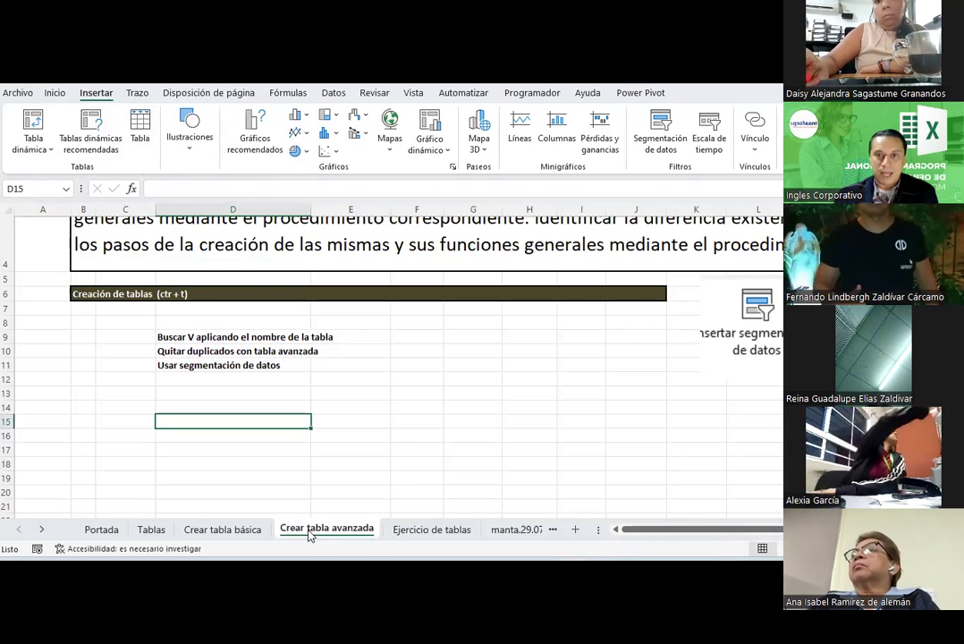
left_click(409, 378)
left_click(453, 531)
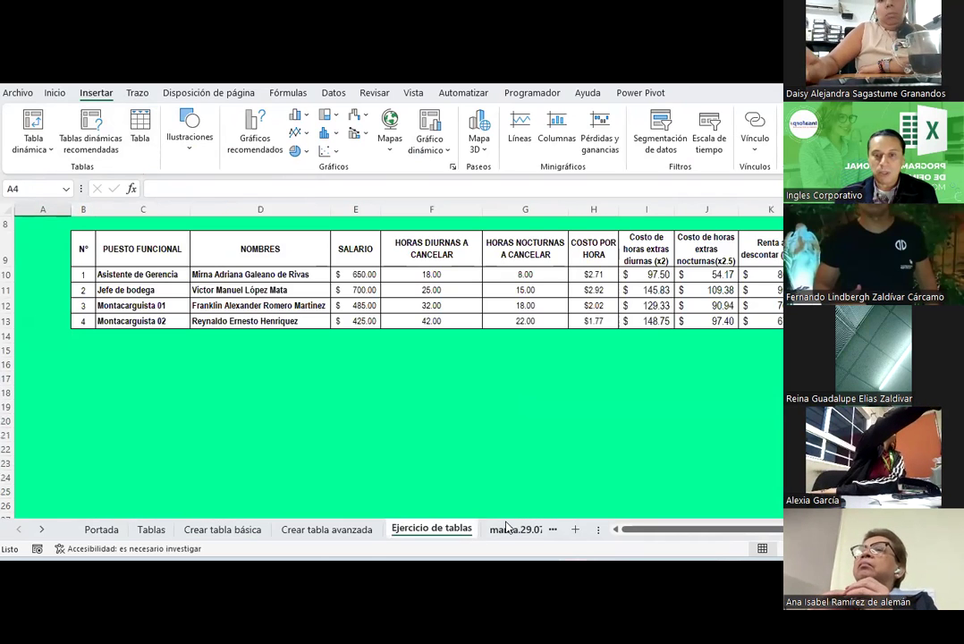
left_click(515, 530)
left_click(286, 257)
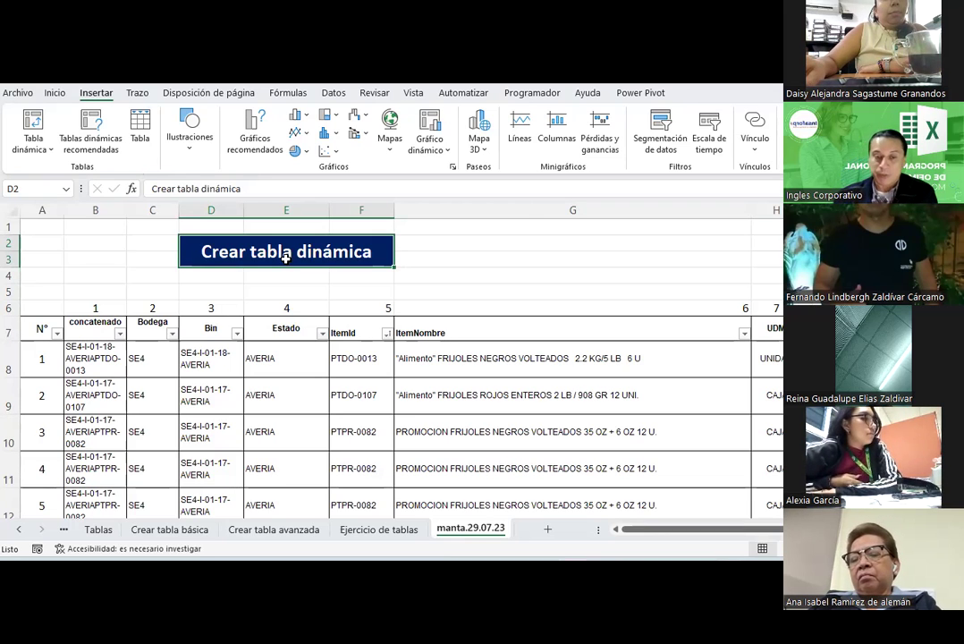
left_click(451, 245)
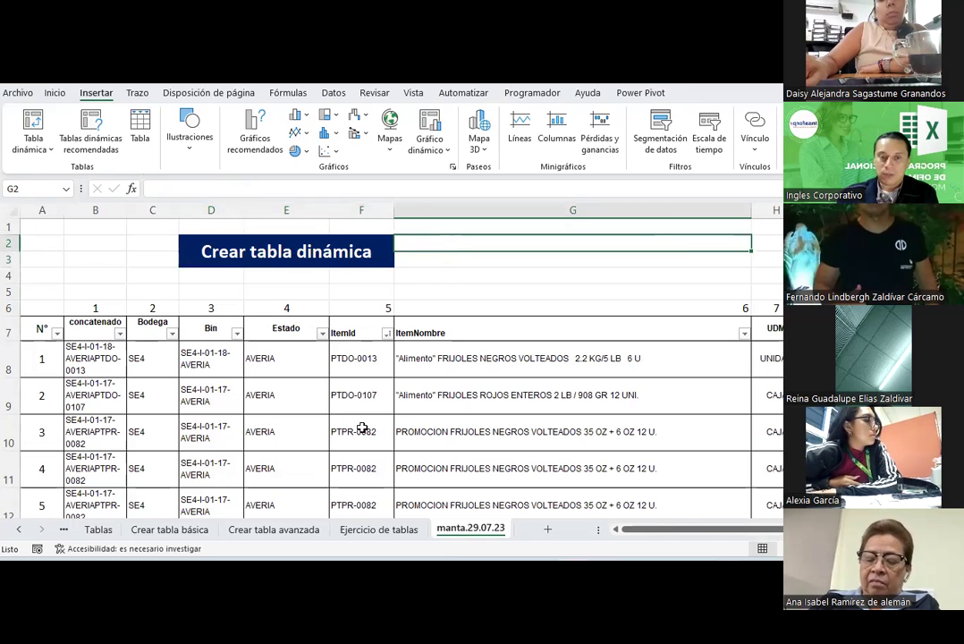
left_click(99, 529)
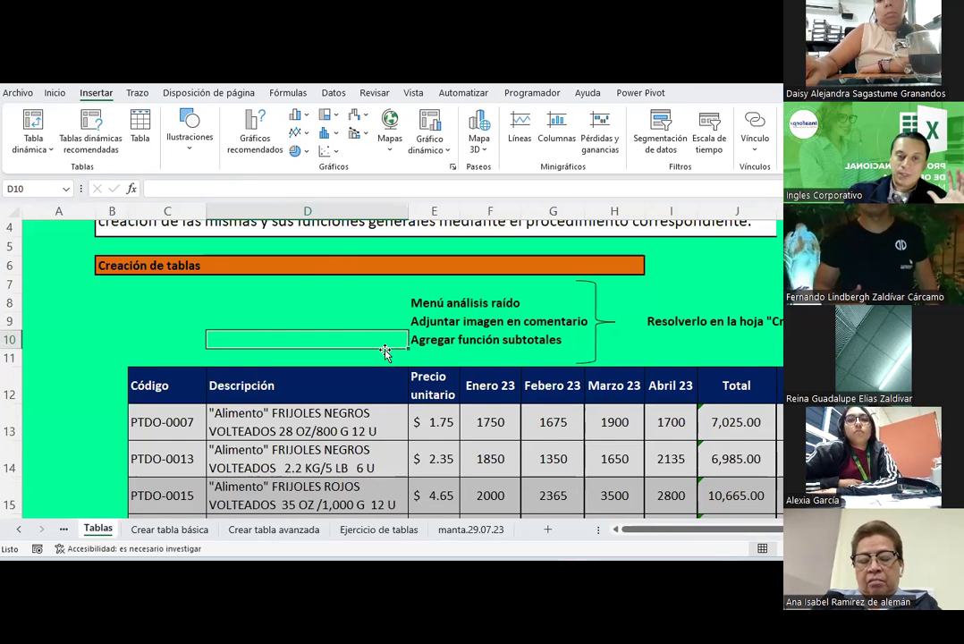
- Copy the product sales table C12:K18 with its Total row and go to Crear tabla básica
scroll(387, 355, "down", 1)
scroll(385, 353, "down", 1)
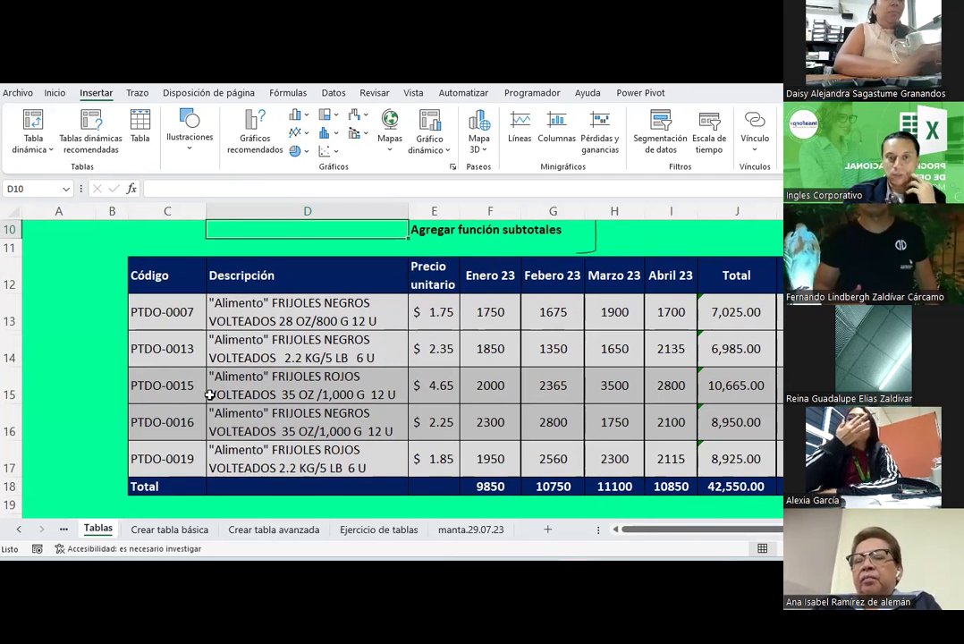
scroll(209, 395, "up", 2)
scroll(178, 358, "down", 2)
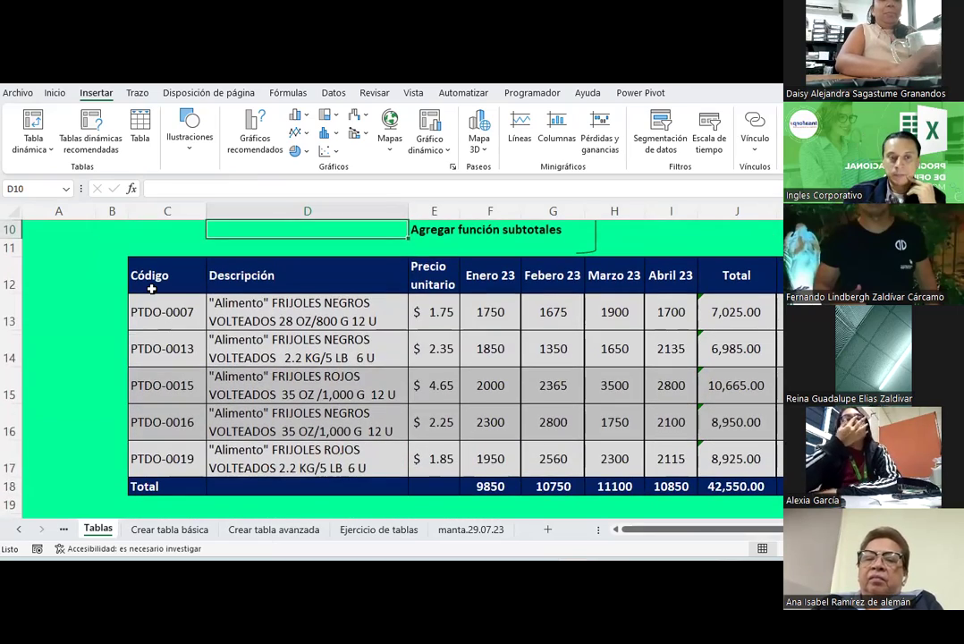
left_click_drag(154, 279, 760, 487)
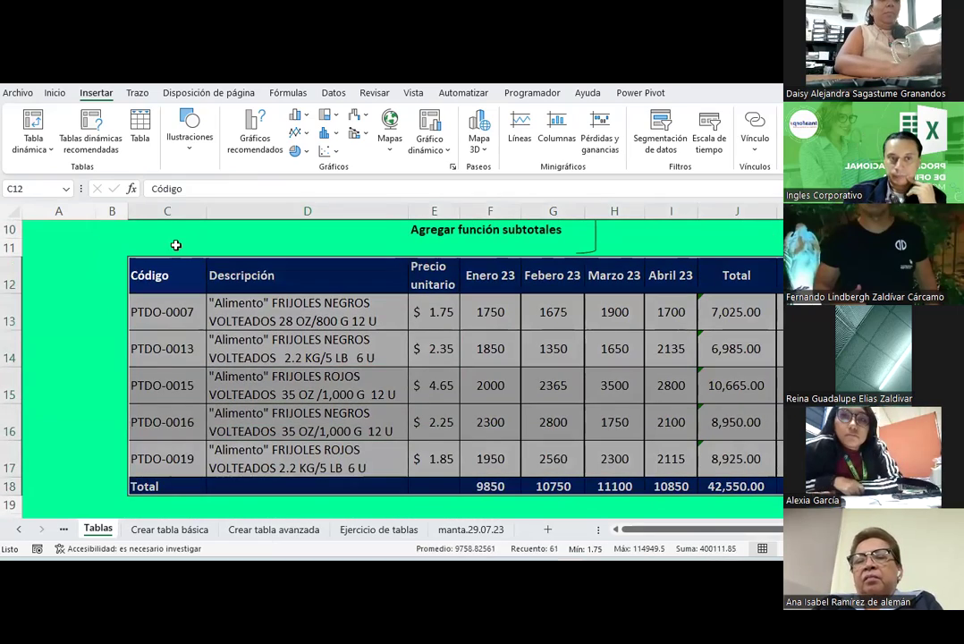
left_click(54, 93)
left_click(49, 133)
left_click(169, 529)
scroll(233, 435, "down", 2)
scroll(234, 434, "down", 1)
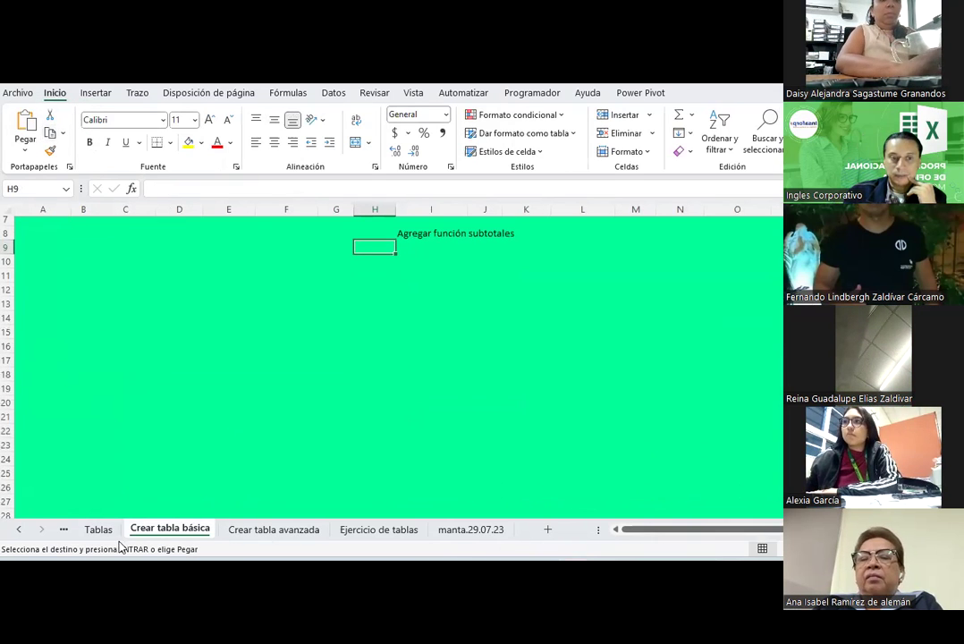
- Paste the copied table at C12 on Crear tabla básica, then undo the plain paste
left_click(98, 530)
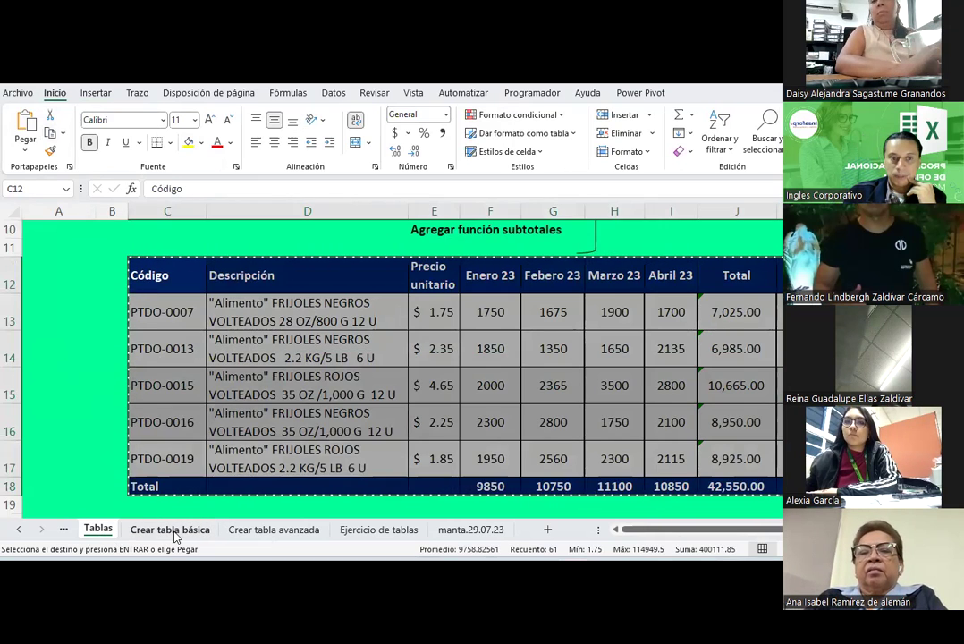
left_click(172, 530)
left_click(126, 290)
scroll(126, 289, "up", 1)
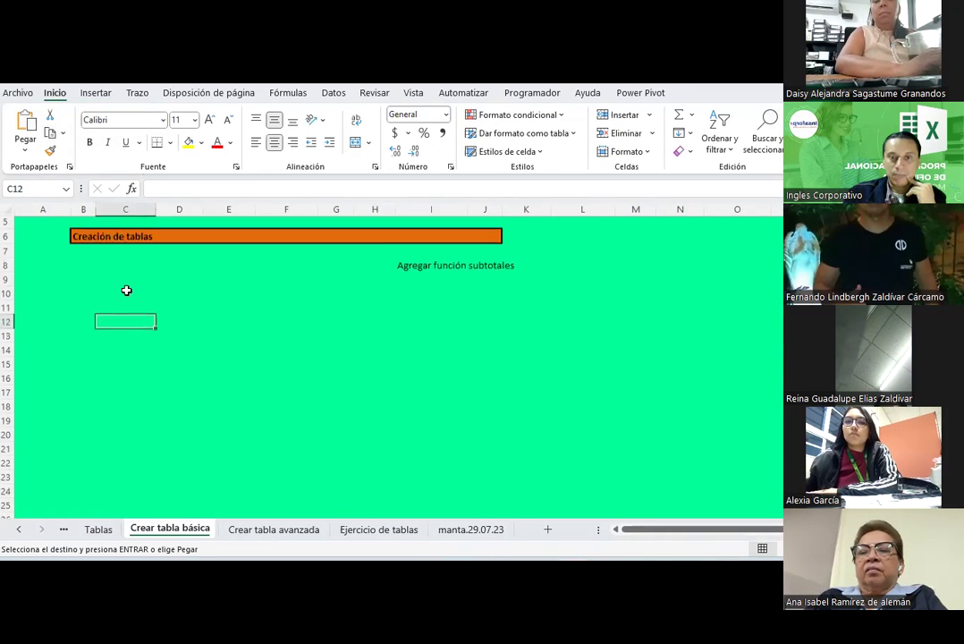
left_click(25, 126)
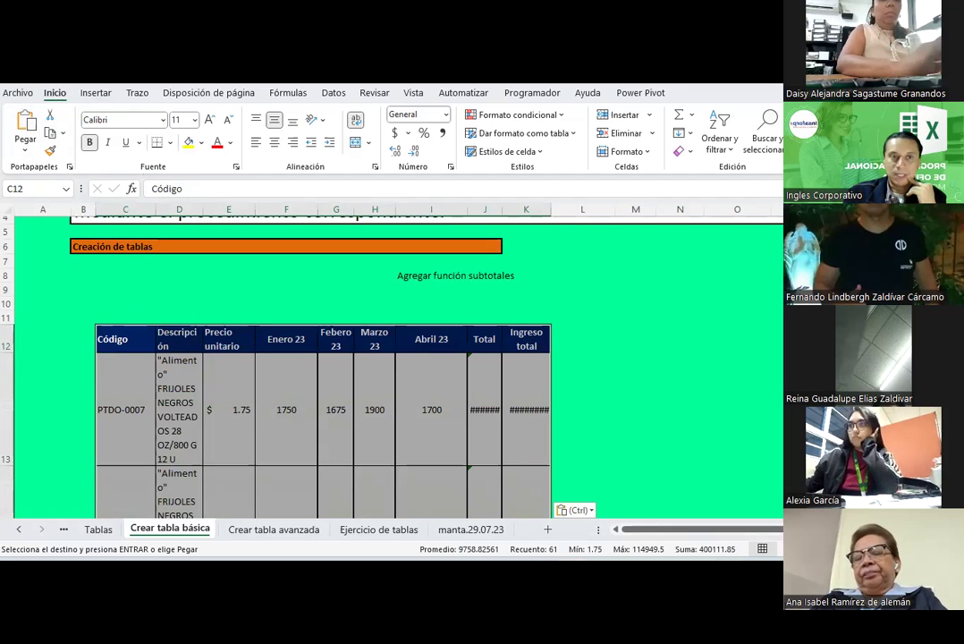
key("ctrl+z")
- Paste at C12 with 'Mantener ancho de columnas de origen', accept the clipboard warning, and reselect C12:K18
left_click(24, 147)
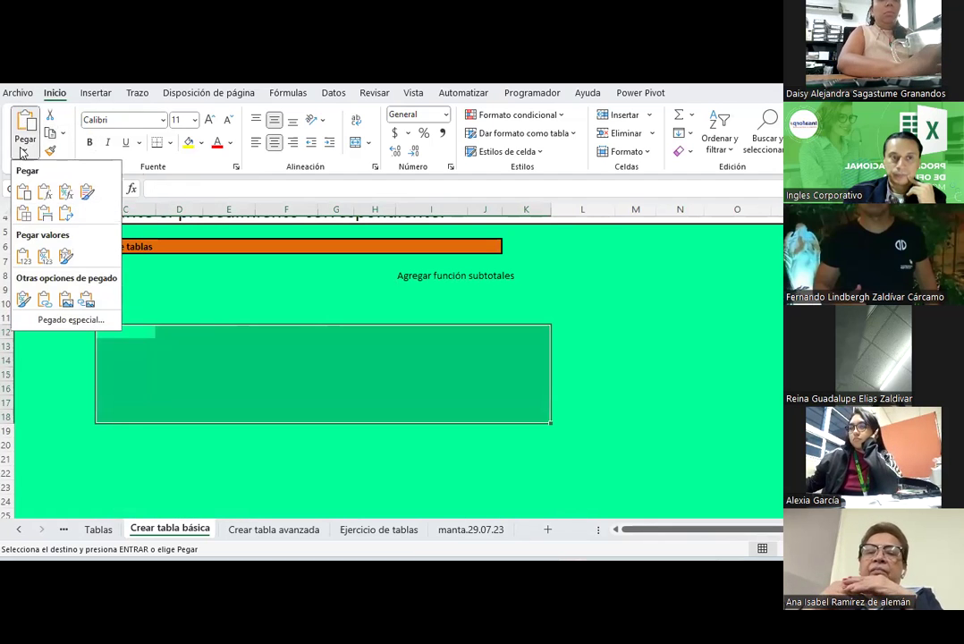
left_click(49, 220)
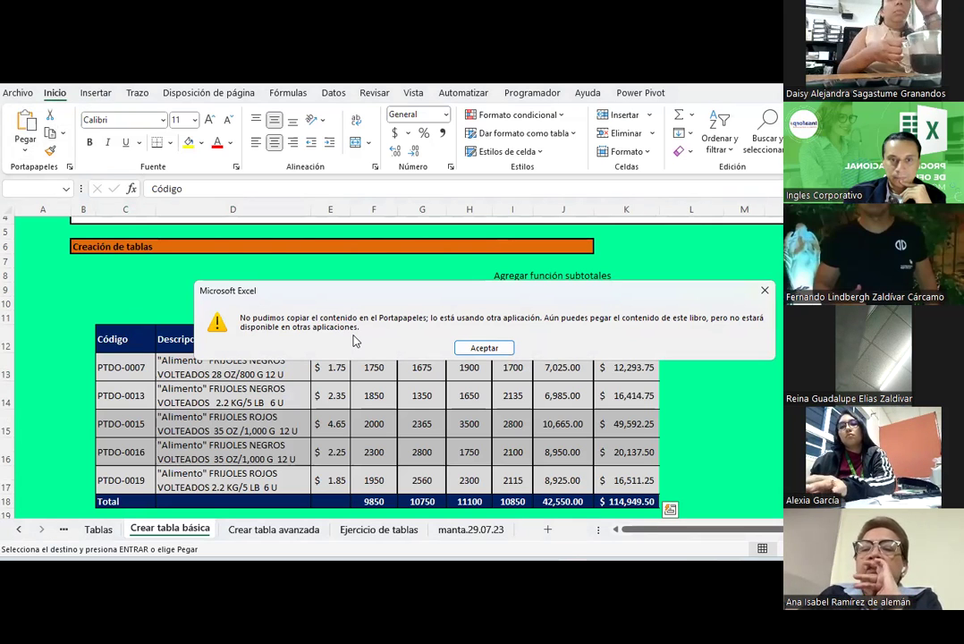
left_click(762, 292)
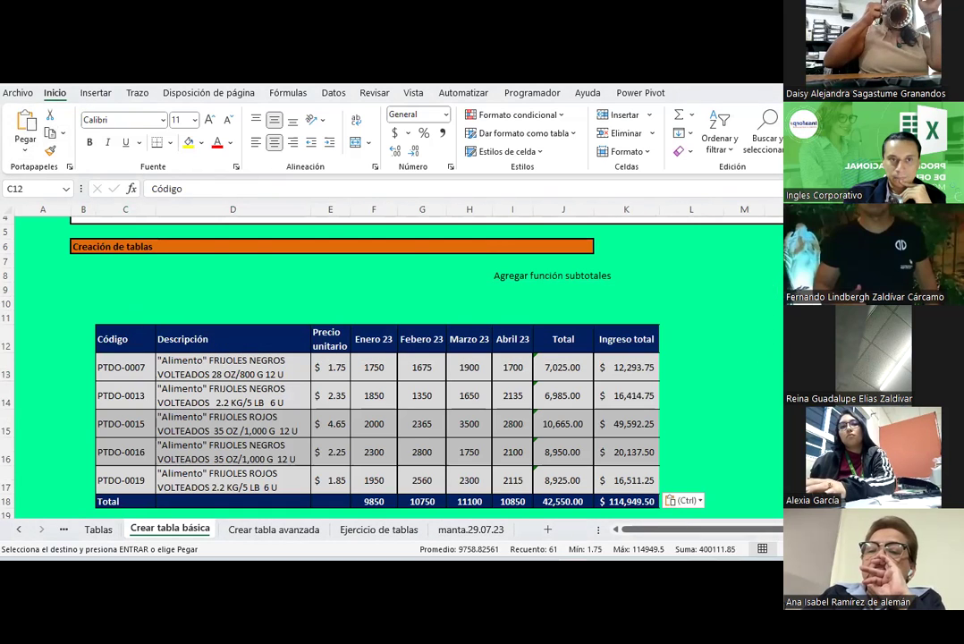
left_click(117, 333)
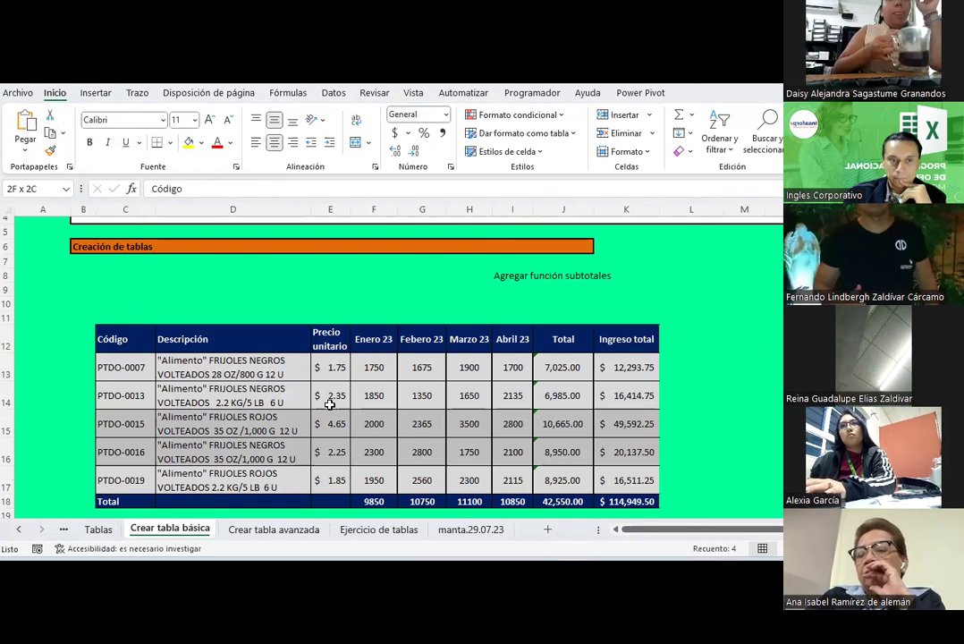
left_click_drag(330, 404, 624, 497)
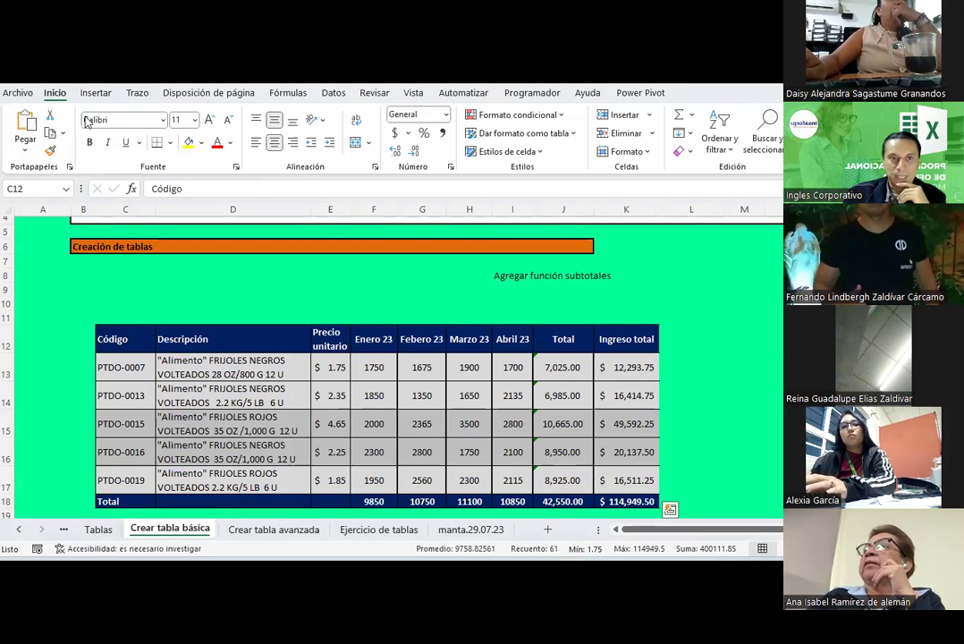
- Set the table's fill to Sin relleno and its font colour to Automático
left_click(201, 143)
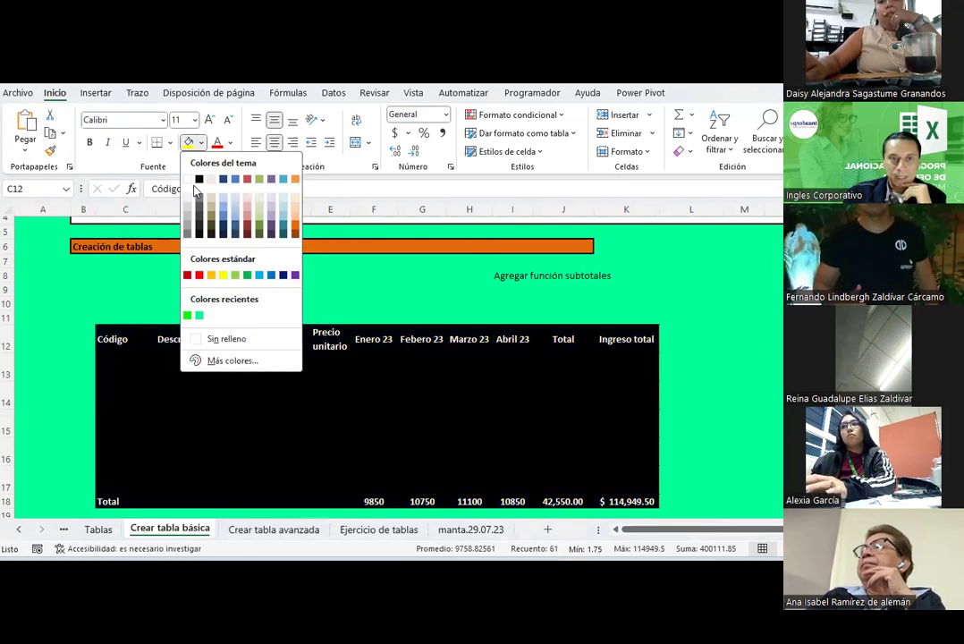
left_click(223, 338)
left_click(231, 145)
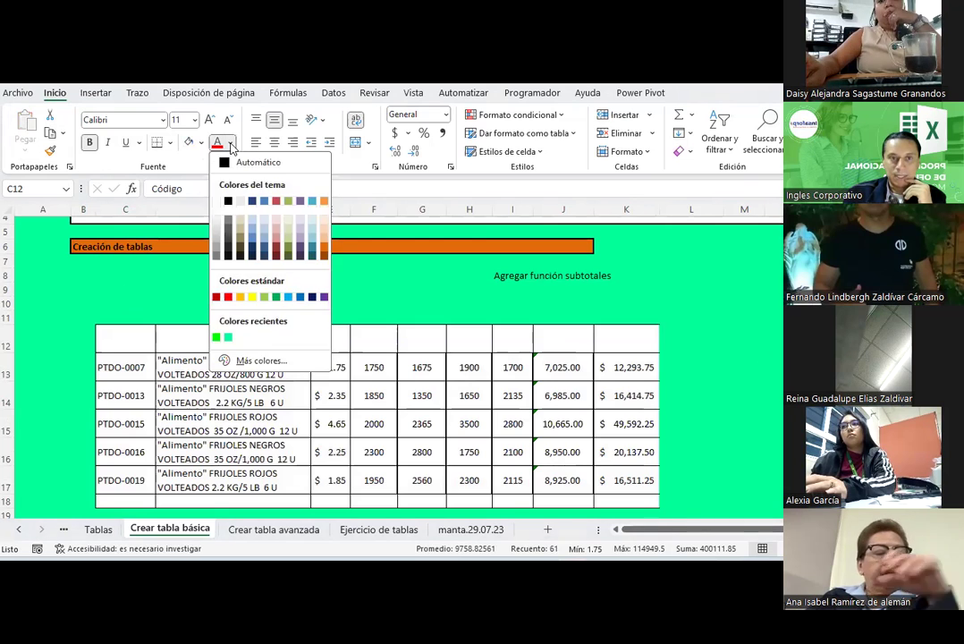
left_click(242, 161)
left_click(297, 335)
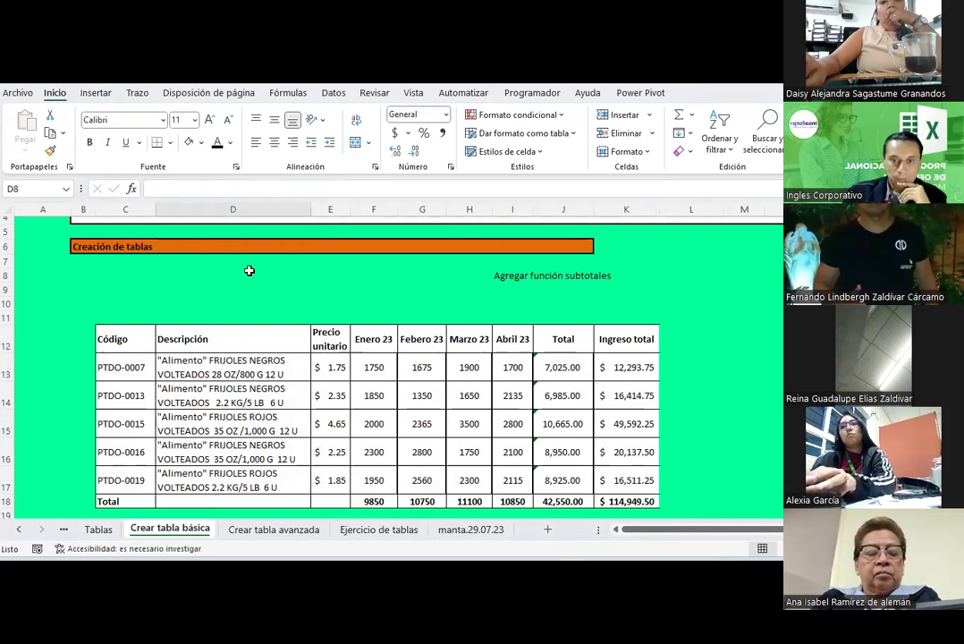
left_click(249, 270)
- Apply Todos los bordes to the table C12:K18
scroll(250, 270, "down", 1)
left_click_drag(134, 297, 631, 459)
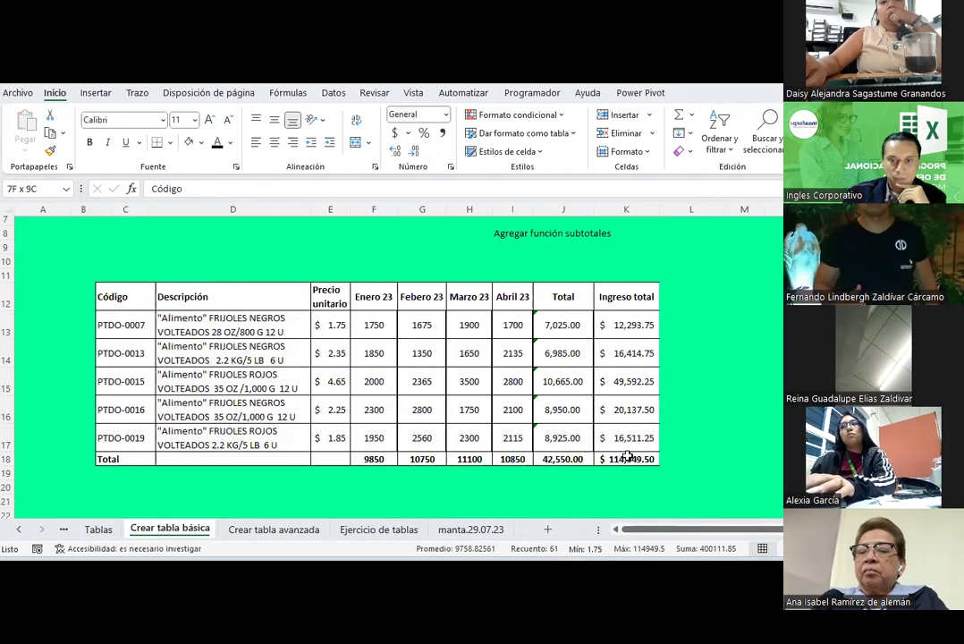
left_click(173, 145)
left_click(198, 282)
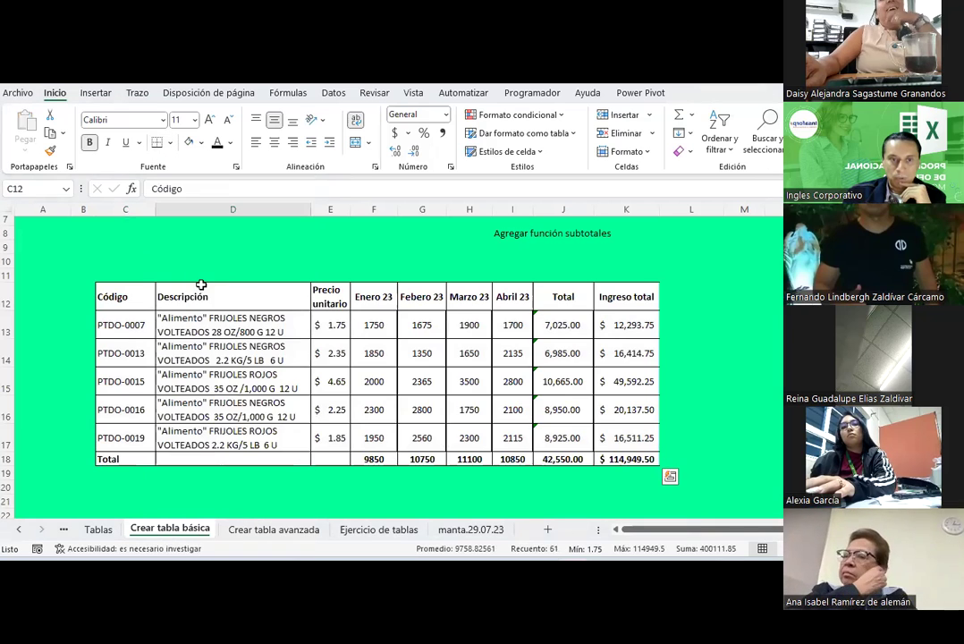
left_click(206, 262)
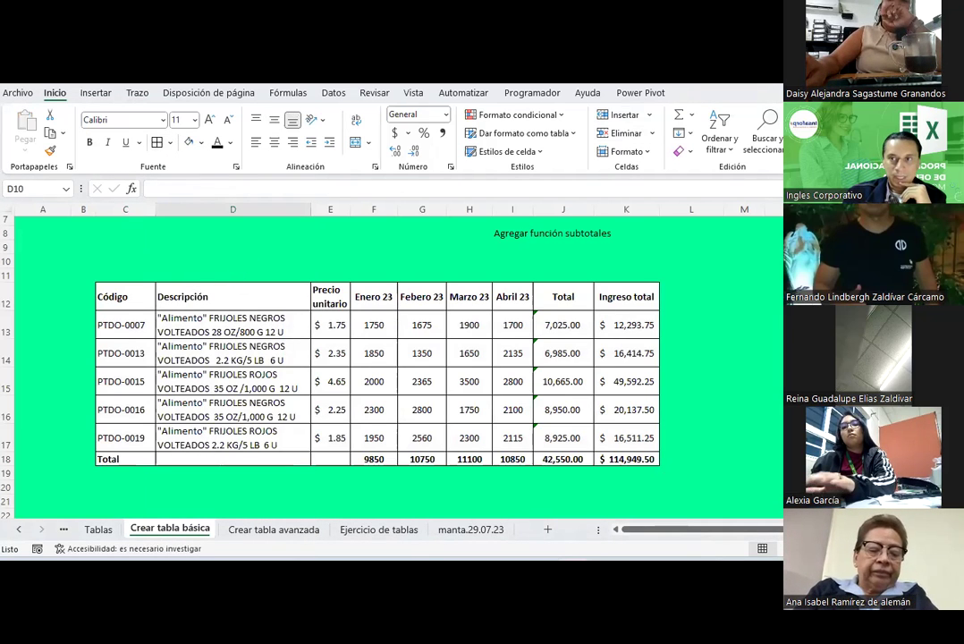
- Check the Sesión16 Diferencias de tablas copy file in the course folder, then return to Excel
key("alt+Tab")
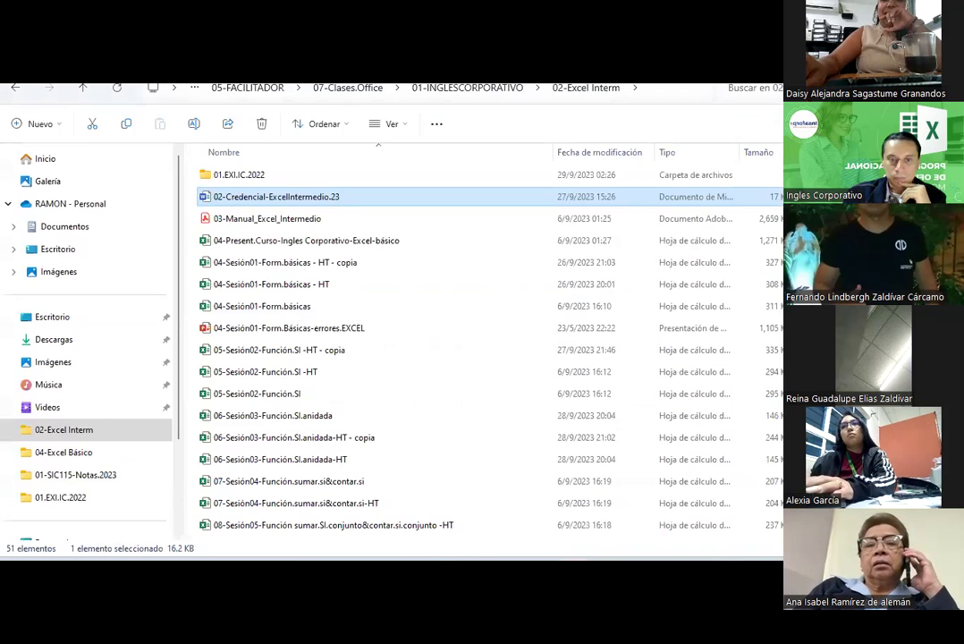
scroll(400, 395, "down", 6)
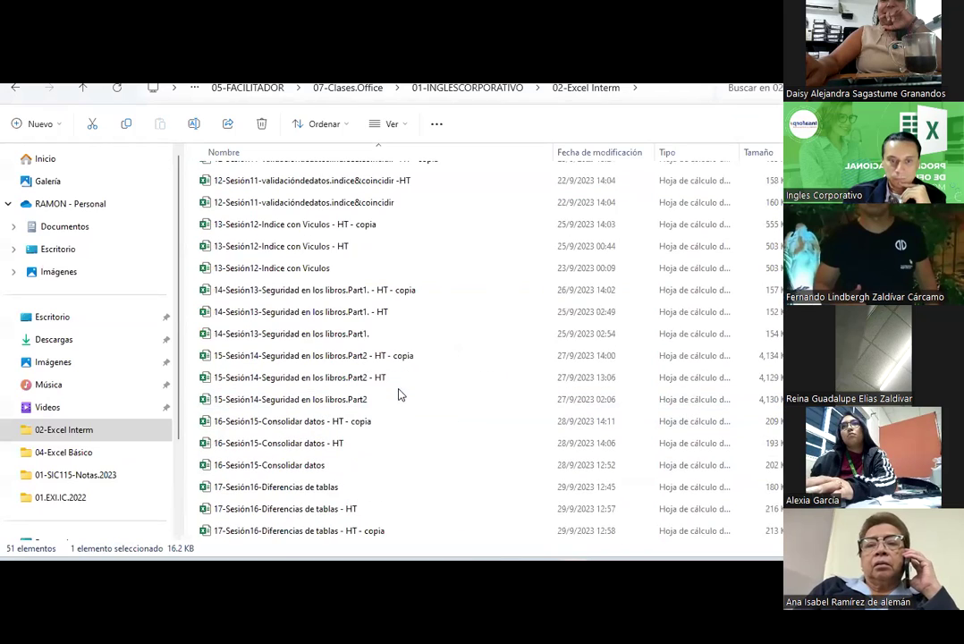
left_click(371, 530)
key("alt+Tab")
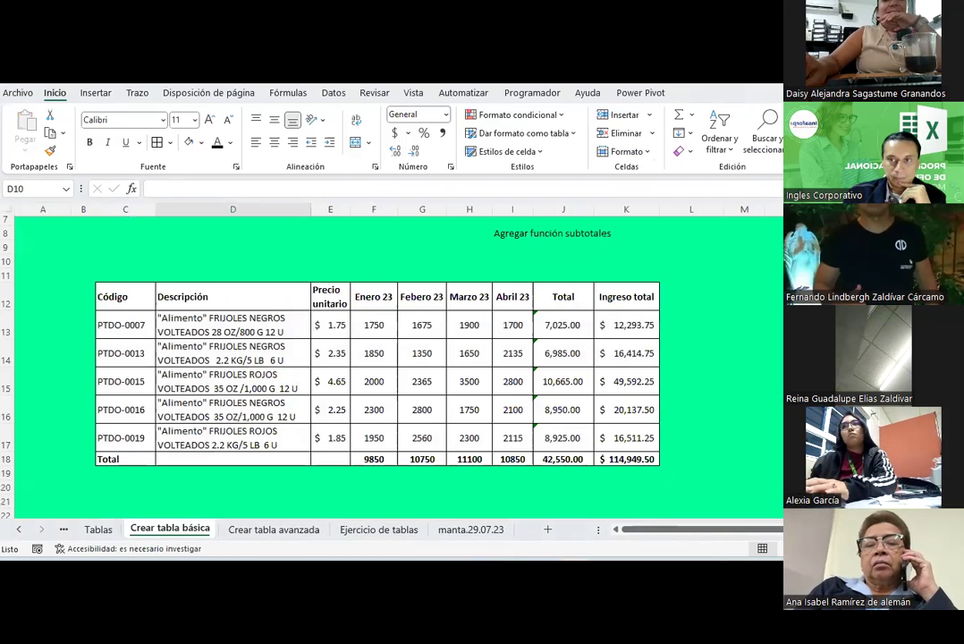
- Select the pasted table from Código to K18 and set its fill to Sin relleno
key("alt+Tab")
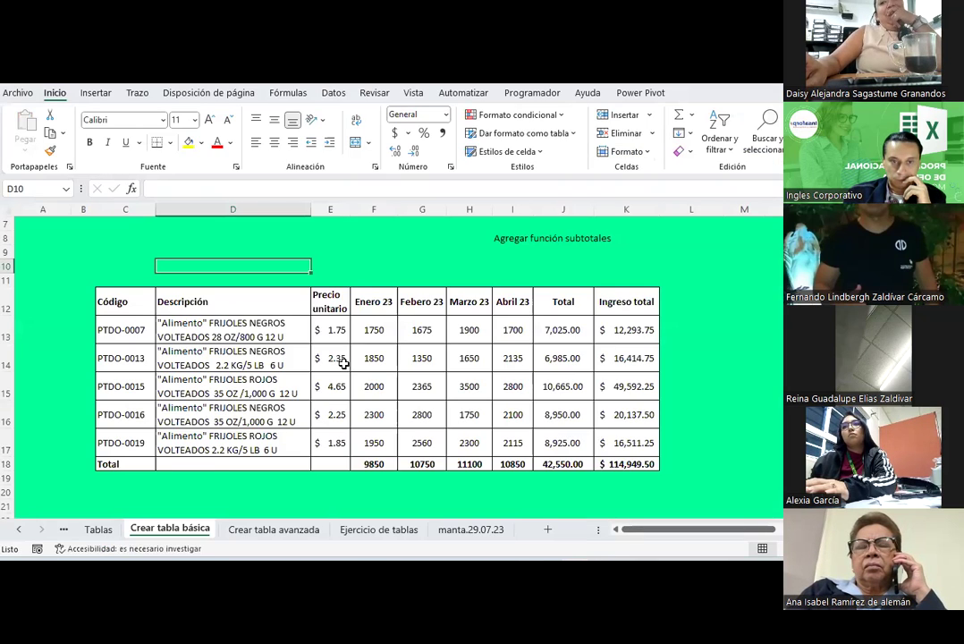
left_click(286, 411)
left_click_drag(145, 307, 626, 459)
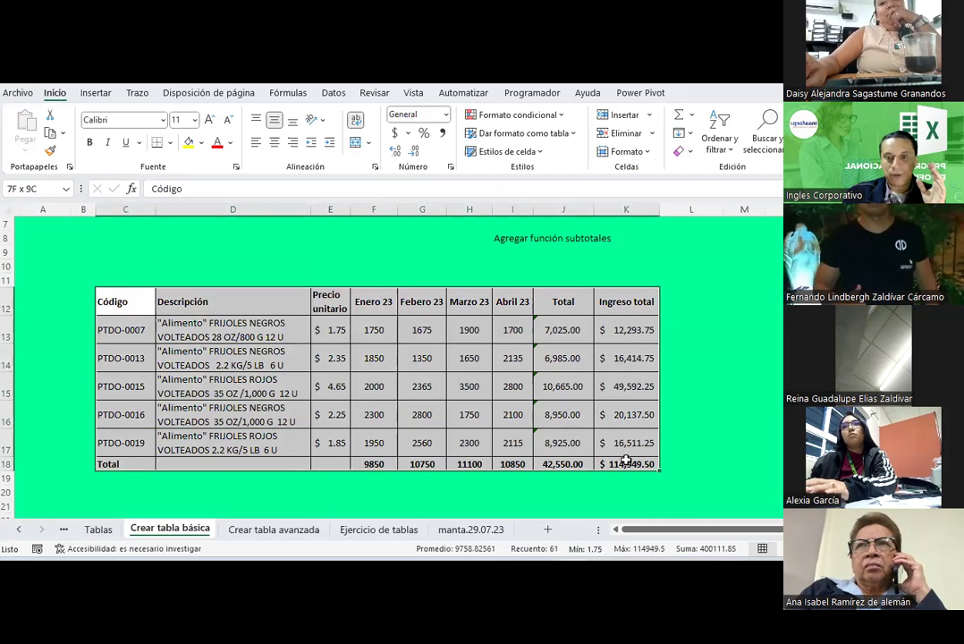
left_click(201, 143)
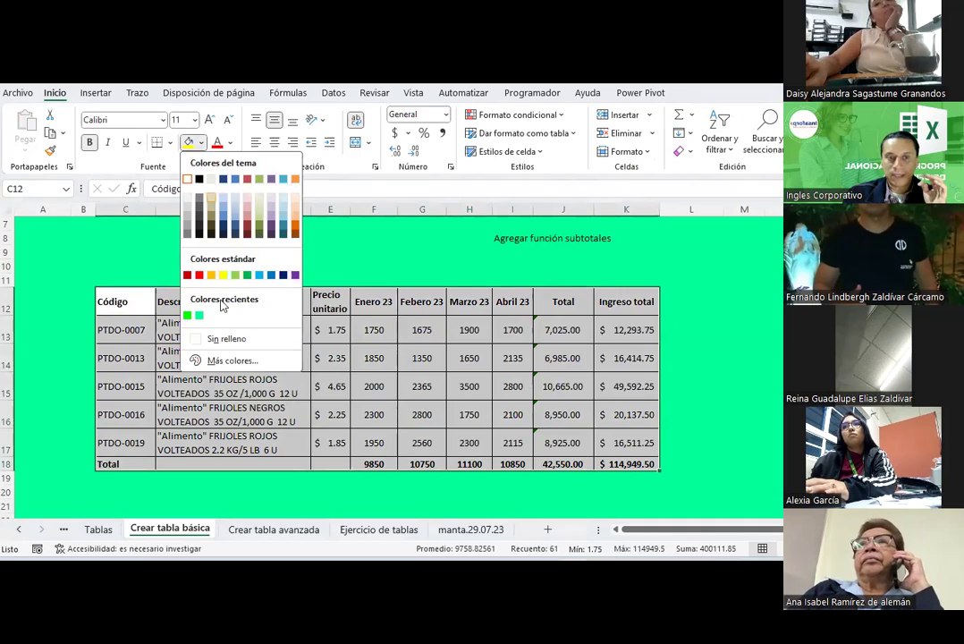
left_click(229, 340)
left_click(270, 392)
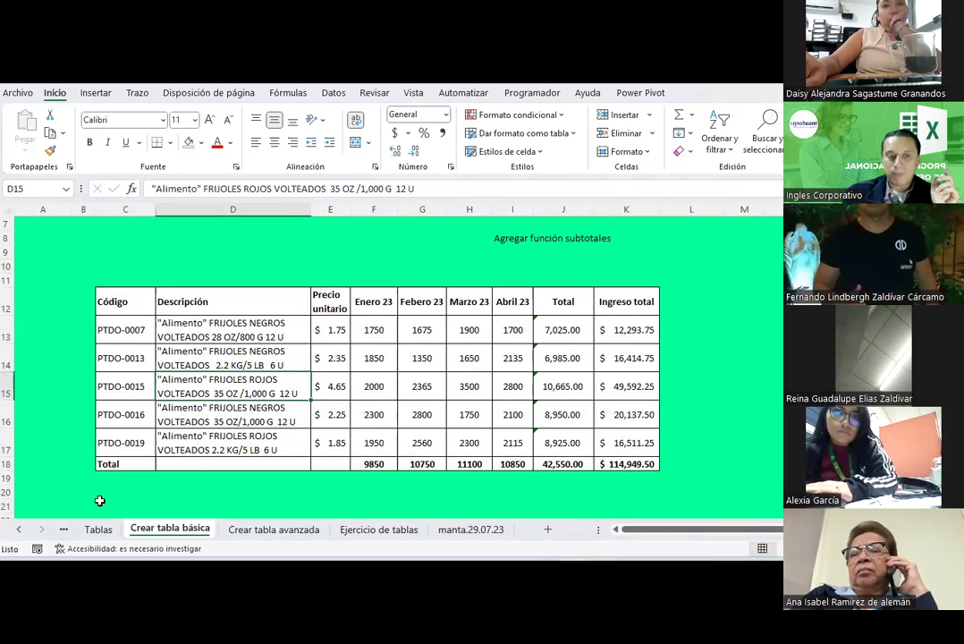
- Compare with the Tablas sheet, then delete the Total and Ingreso total values in J13:K18
left_click(98, 529)
left_click(315, 313)
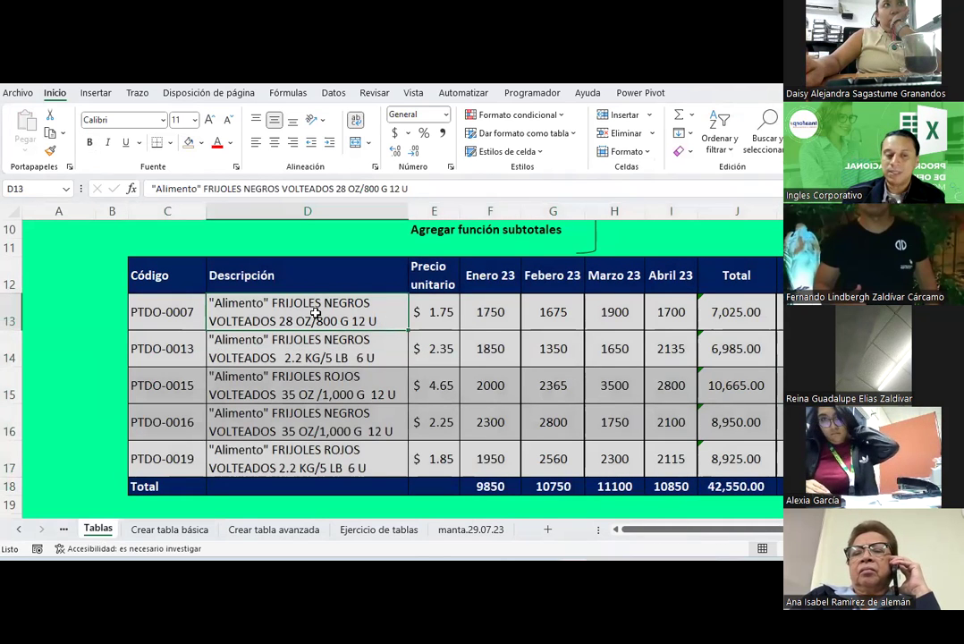
left_click(161, 530)
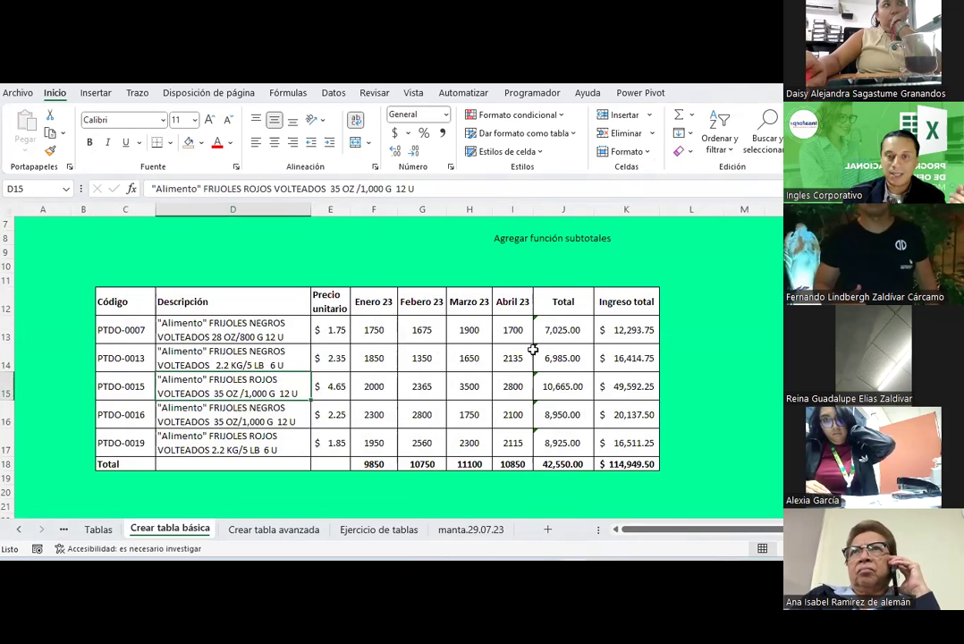
left_click_drag(573, 330, 644, 460)
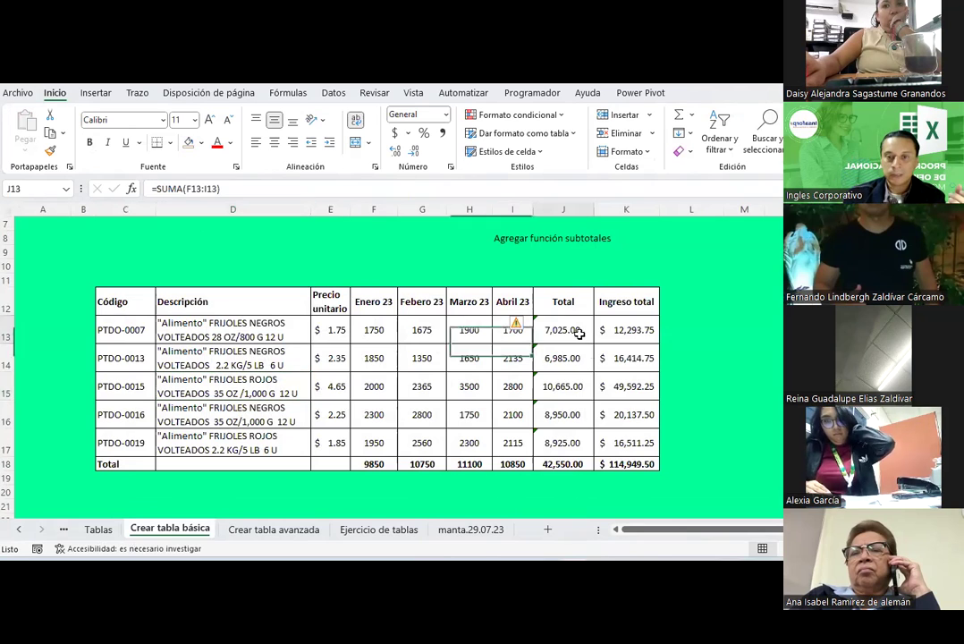
key("Delete")
left_click(644, 460)
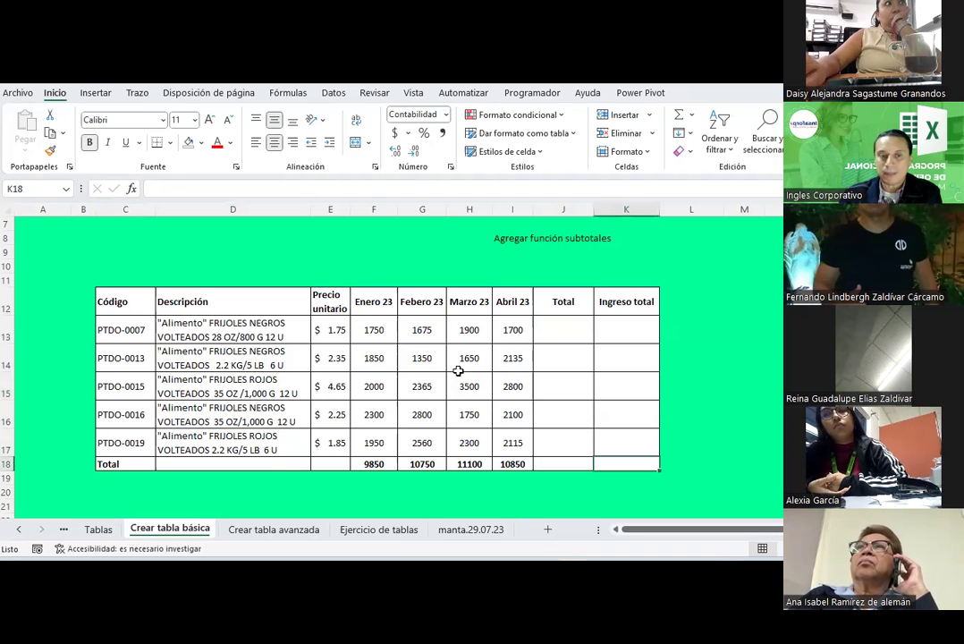
left_click(412, 365)
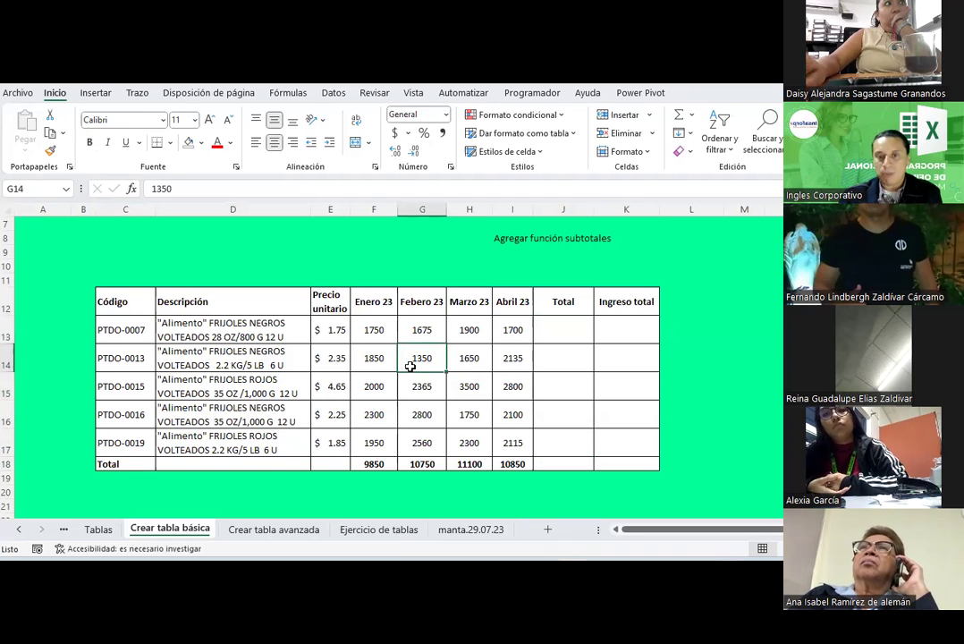
scroll(410, 366, "down", 1)
left_click(370, 424)
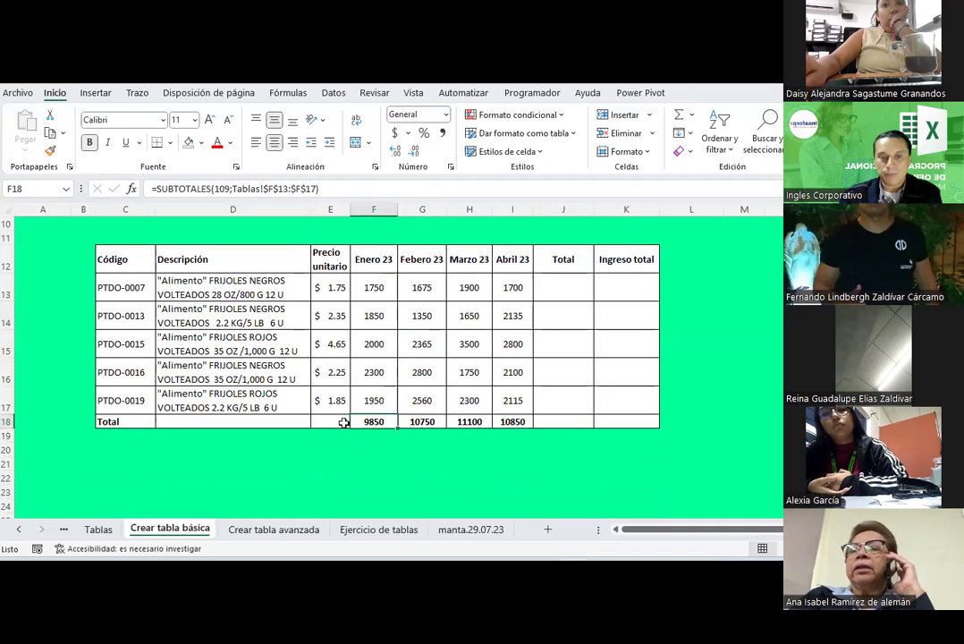
left_click_drag(383, 421, 515, 422)
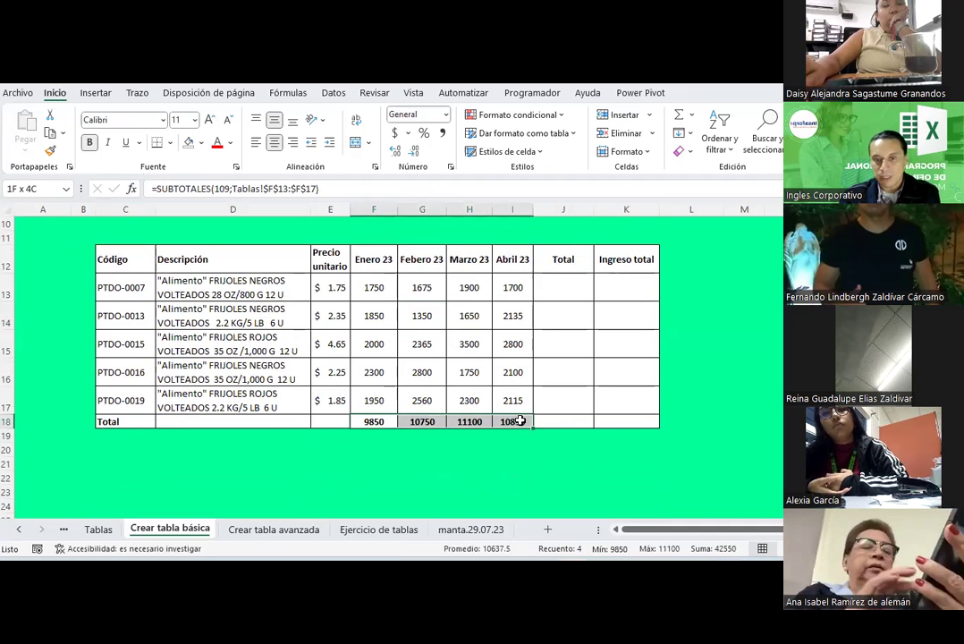
key("Delete")
left_click(357, 420)
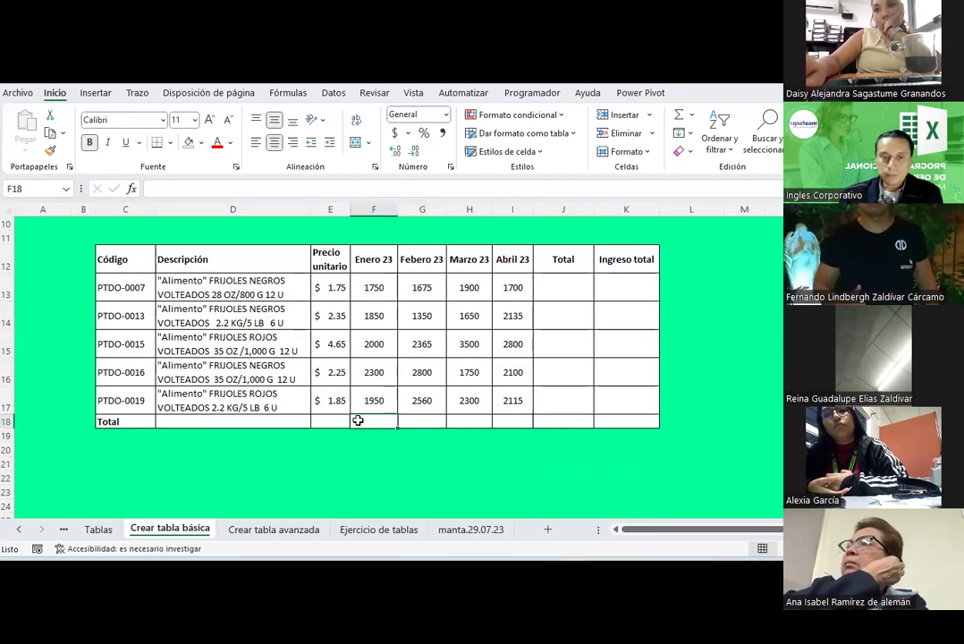
left_click(98, 530)
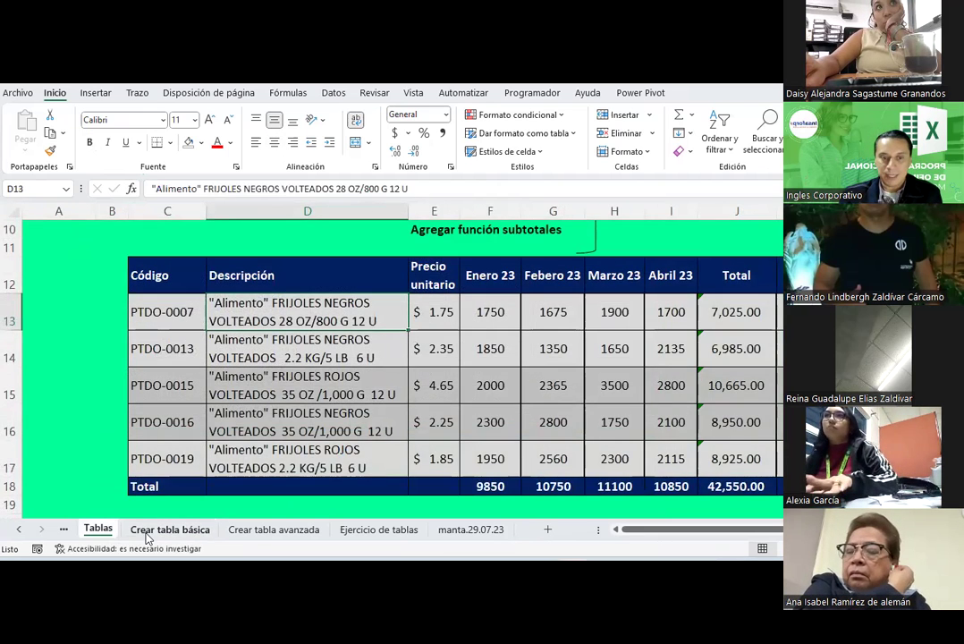
left_click(170, 529)
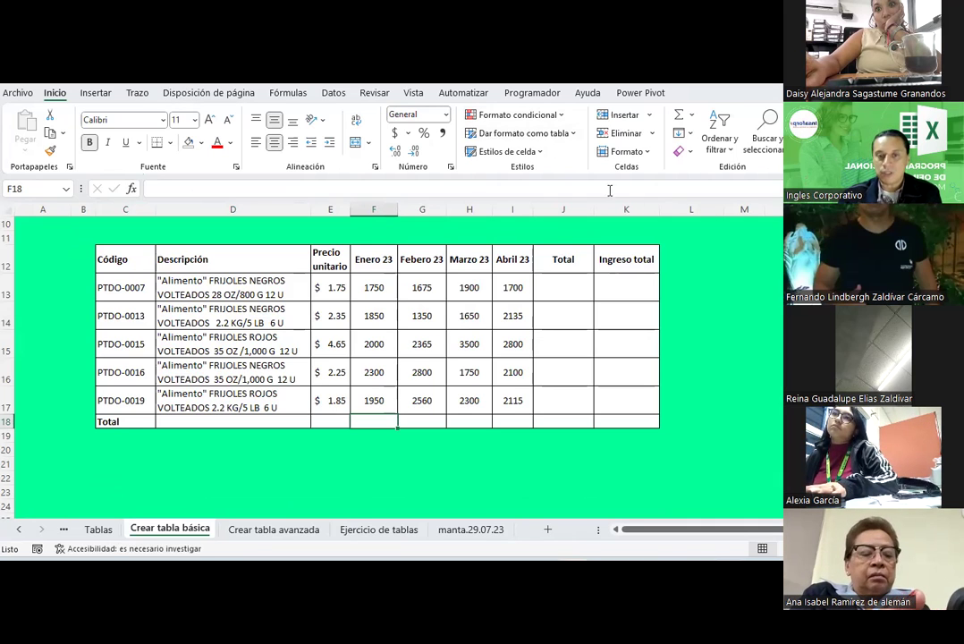
left_click(557, 288)
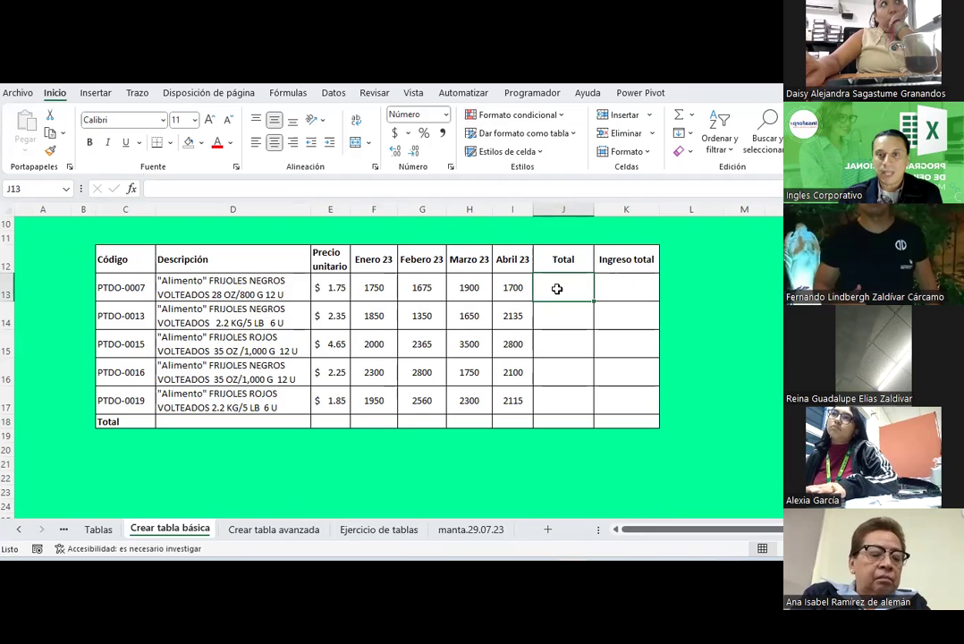
- AutoSum F13:I13 into J13 and fill the Total formula down to row 17
left_click(682, 119)
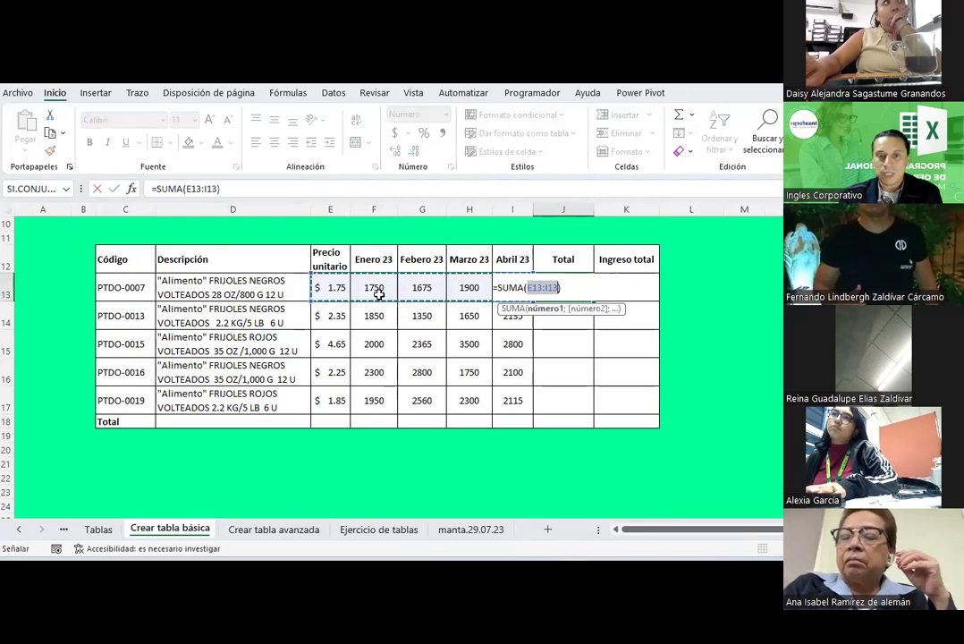
left_click_drag(380, 288, 508, 286)
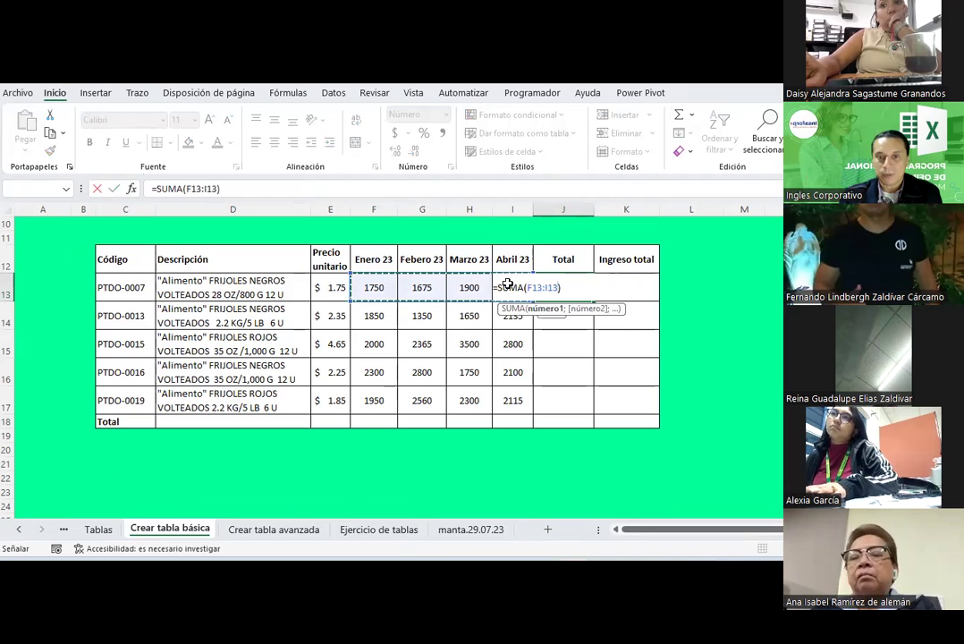
key("Return")
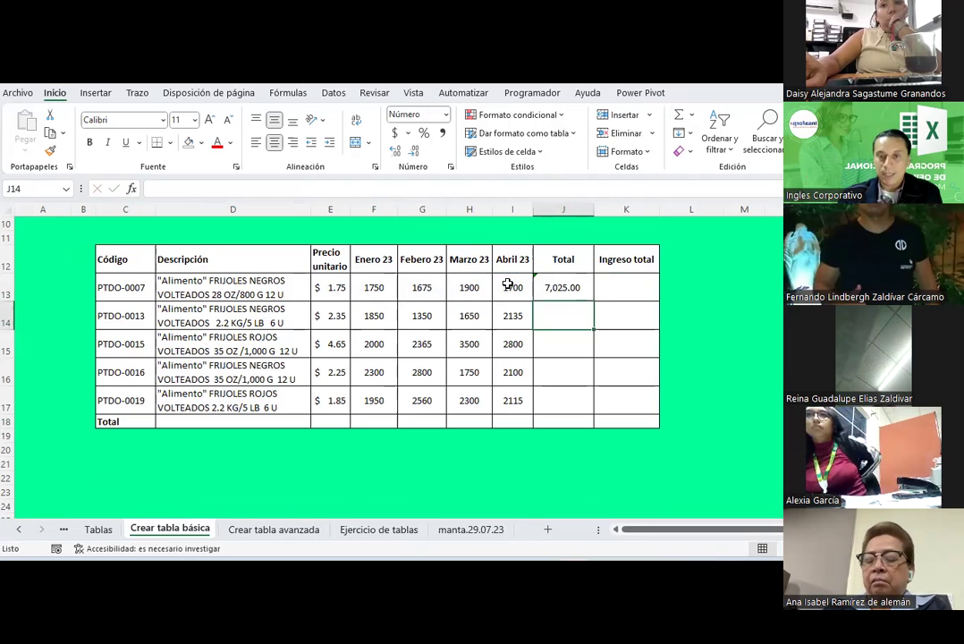
left_click(555, 279)
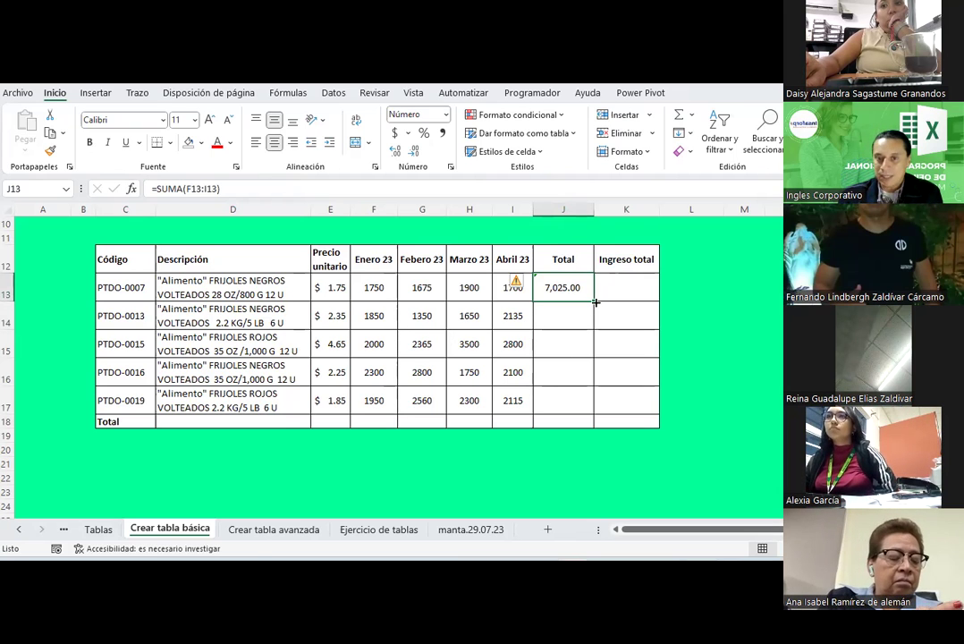
left_click_drag(595, 303, 594, 407)
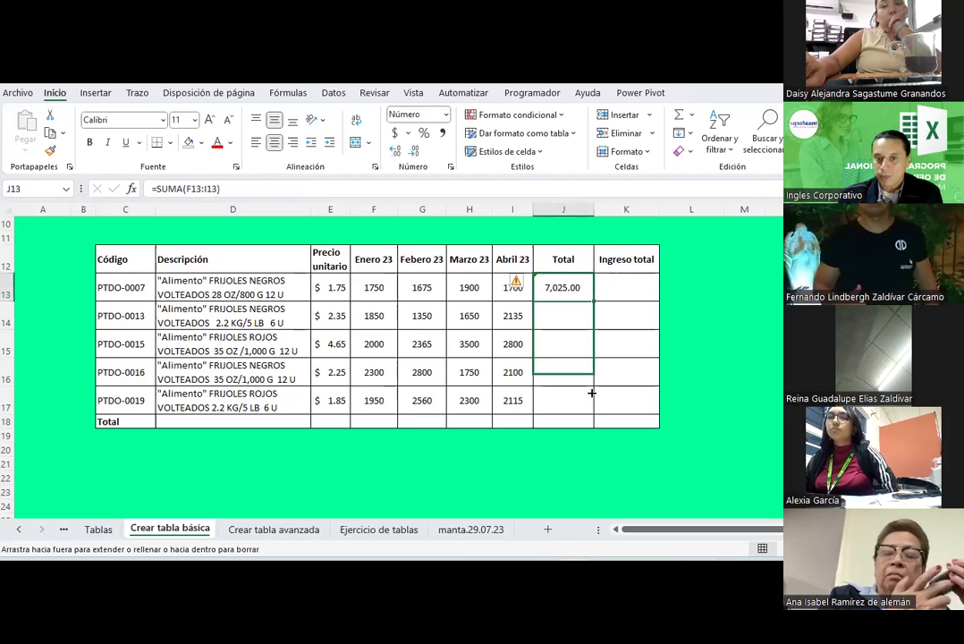
- Enter =J13*E13 in K13 and fill the Ingreso total formula down to K17
left_click(624, 293)
type("=")
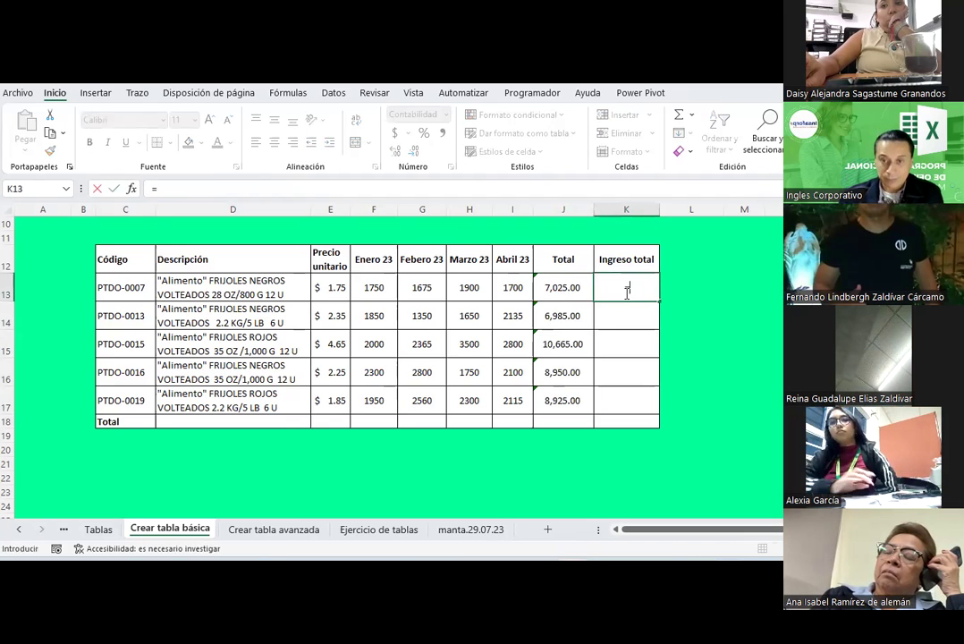
key("Left")
type("*")
key("Left")
key("Left")
key("Left")
key("Left")
key("Left")
key("Left")
key("Return")
left_click(625, 294)
left_click_drag(658, 303, 642, 419)
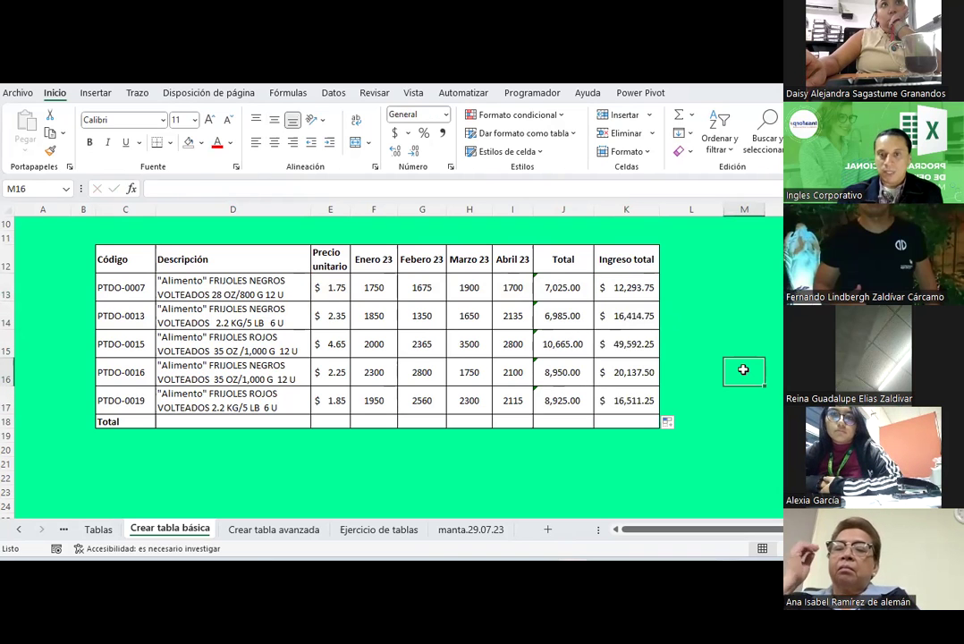
- Make the Ingreso total values in K13:K17 bold
left_click(621, 287)
left_click_drag(621, 287, 628, 401)
key("ctrl+n")
left_click(754, 317)
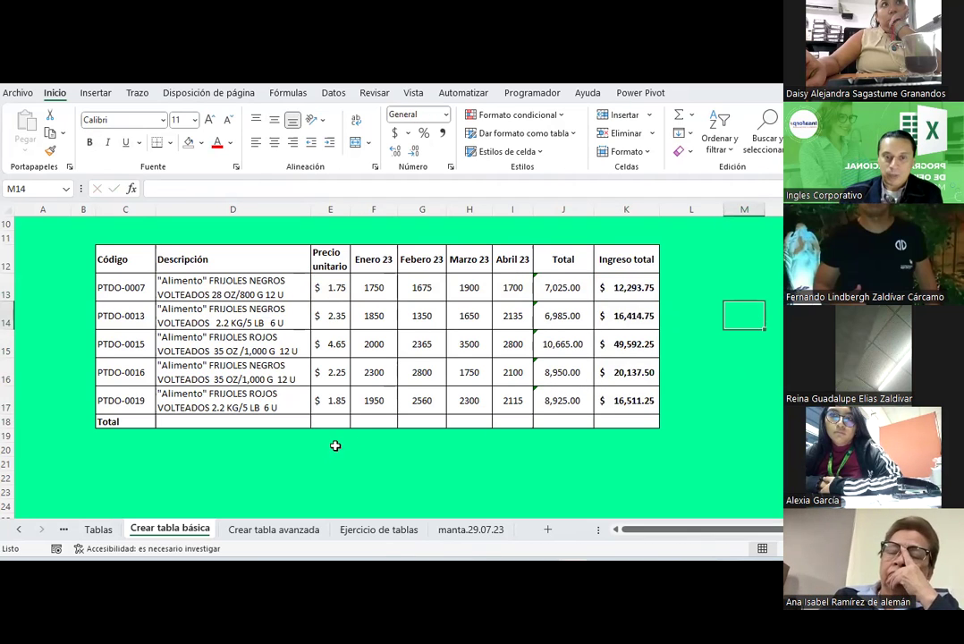
- AutoSum the Enero 23 column in F18 and fill the sum across to K18
left_click(370, 421)
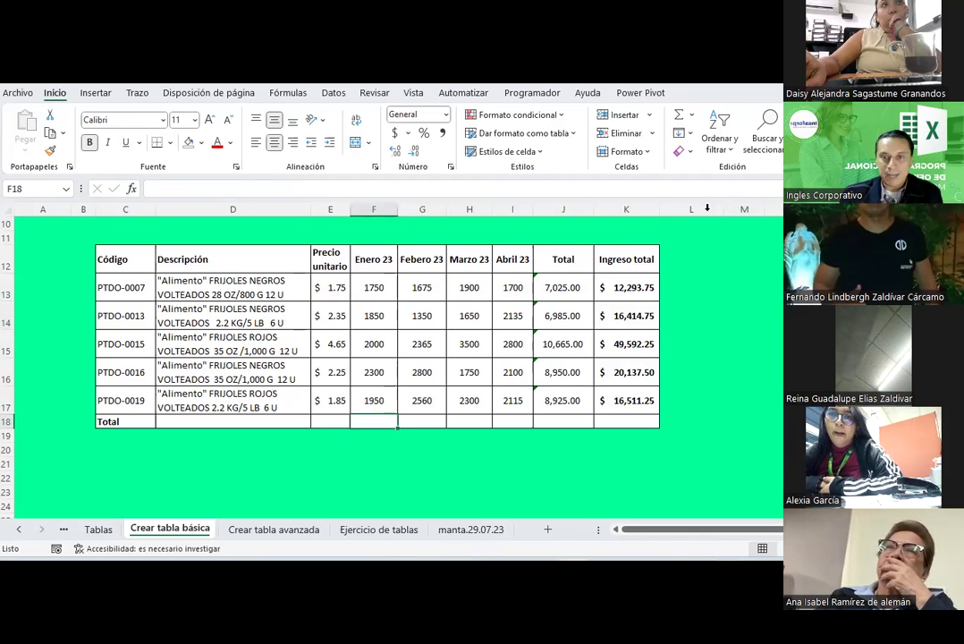
left_click(678, 115)
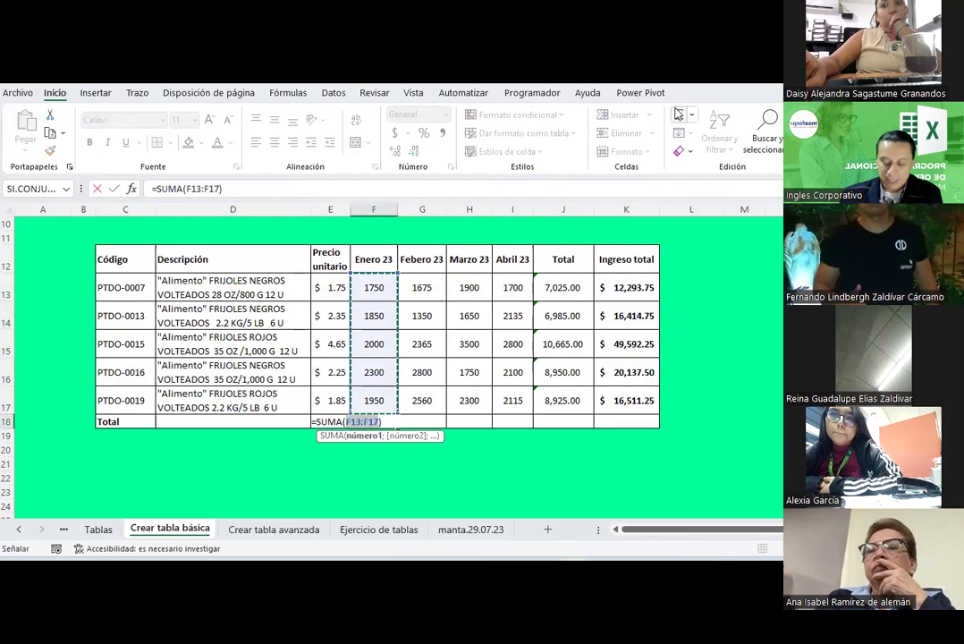
key("Return")
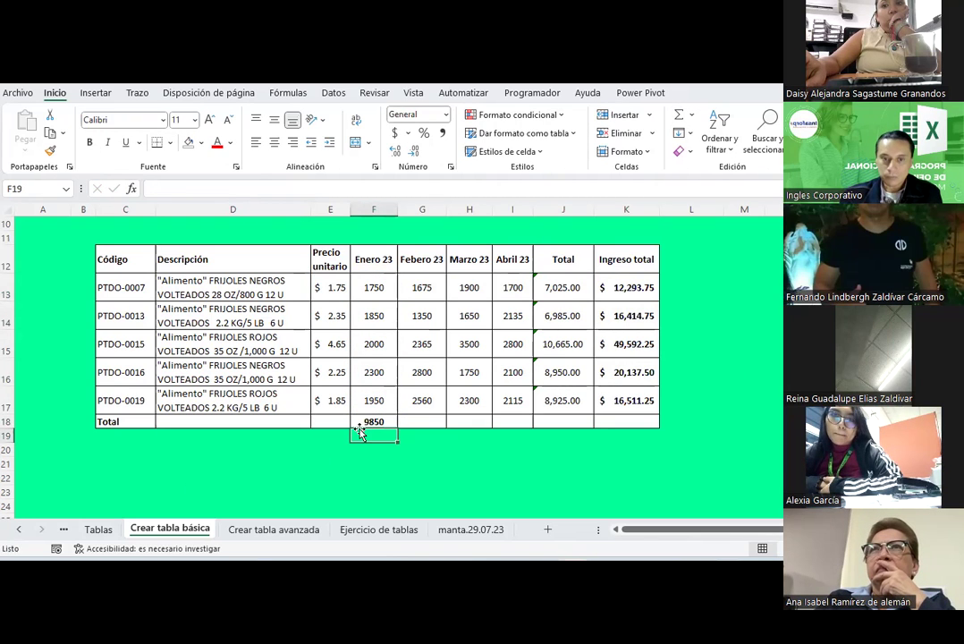
left_click(371, 422)
left_click_drag(397, 429, 654, 431)
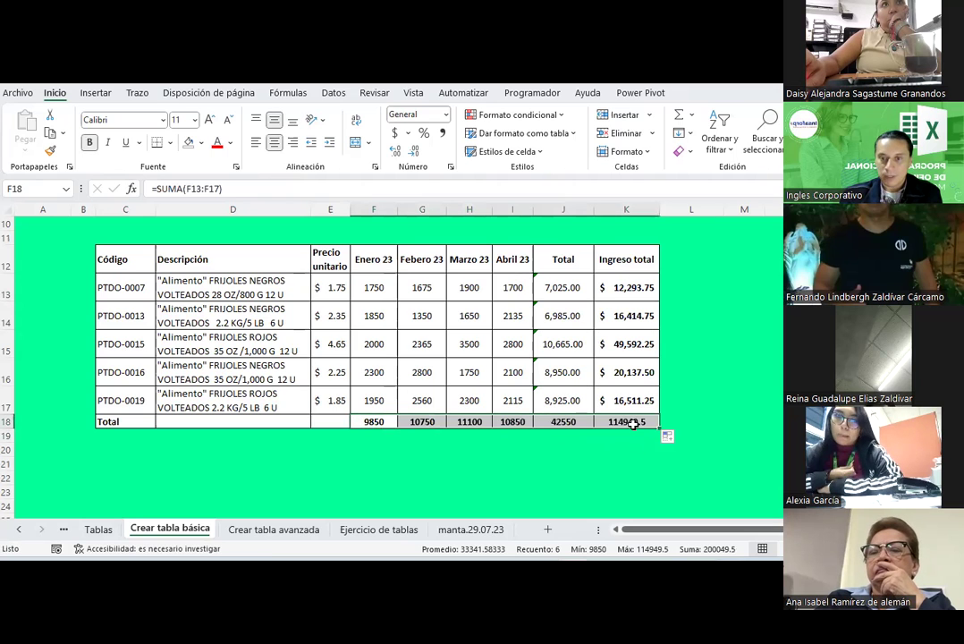
- Apply Accounting Number Format to the K18 grand total, showing $ 114,949.50
left_click(632, 425)
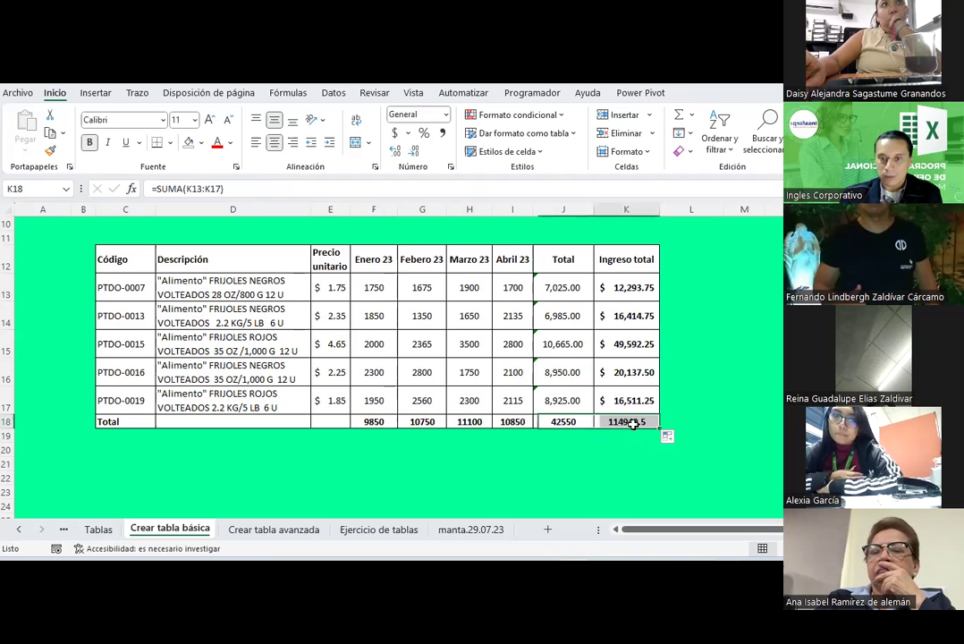
left_click(397, 133)
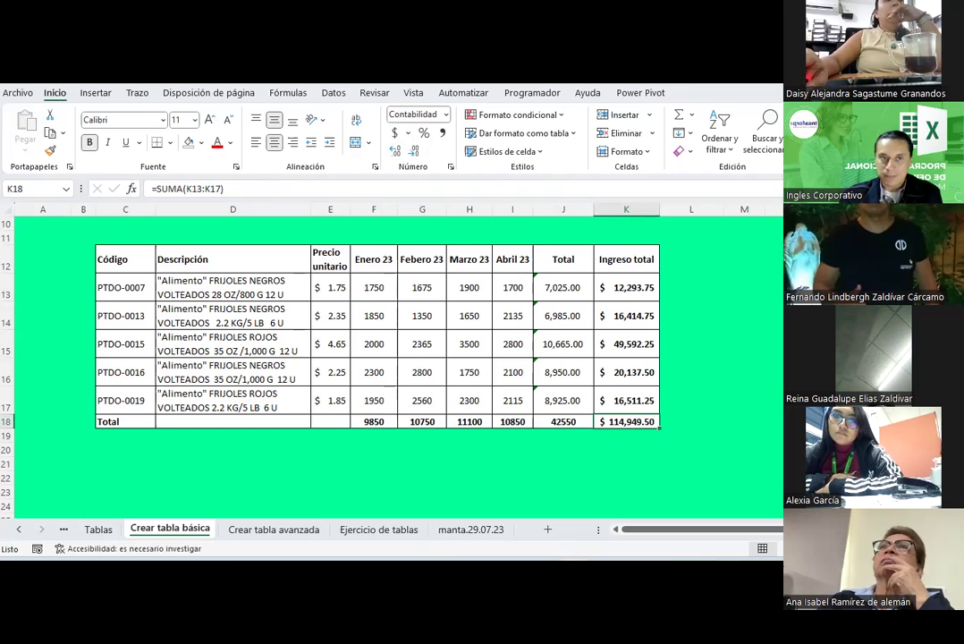
left_click(501, 372)
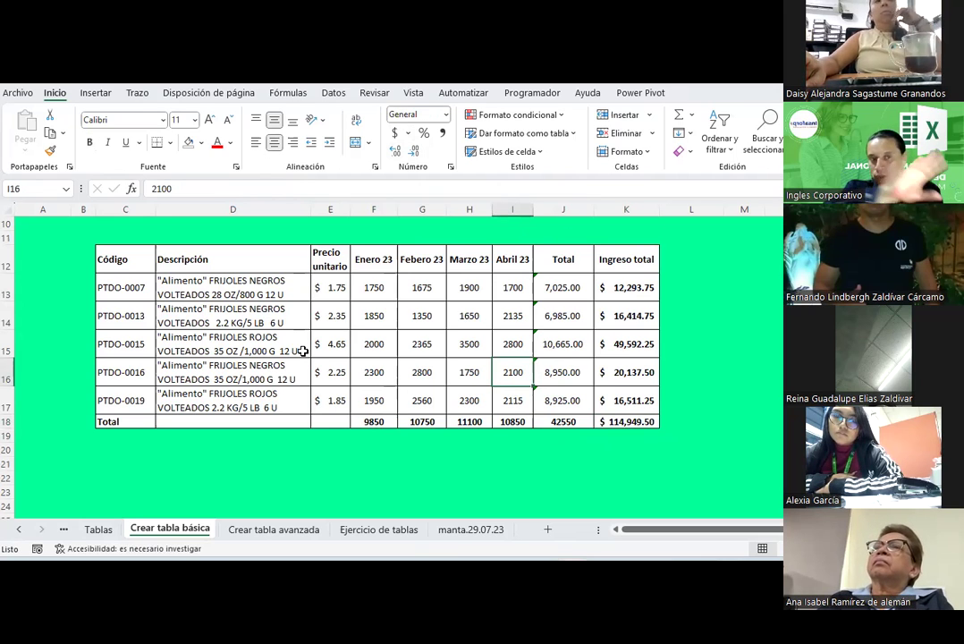
left_click(257, 284)
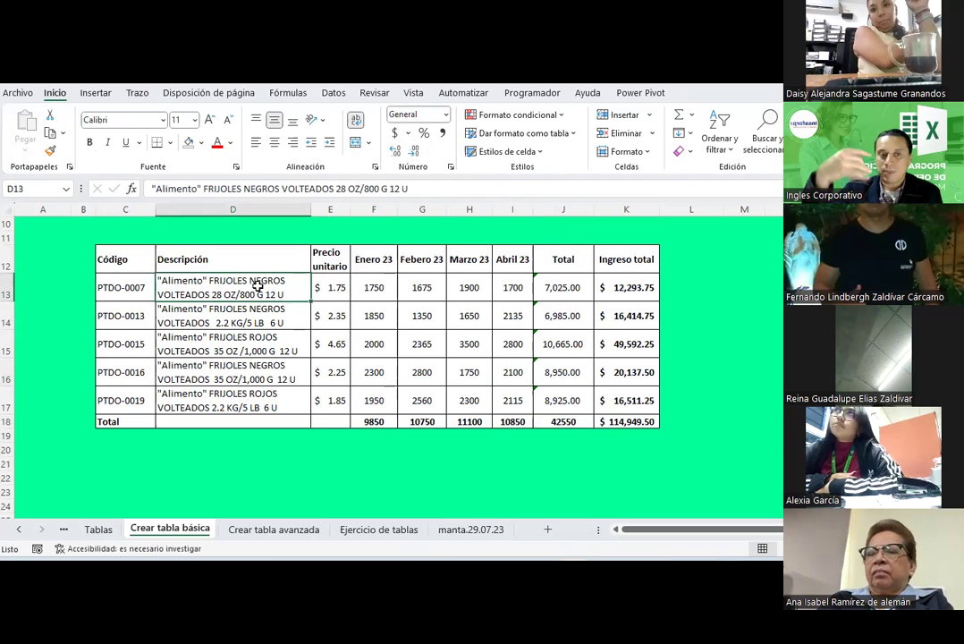
key("Down")
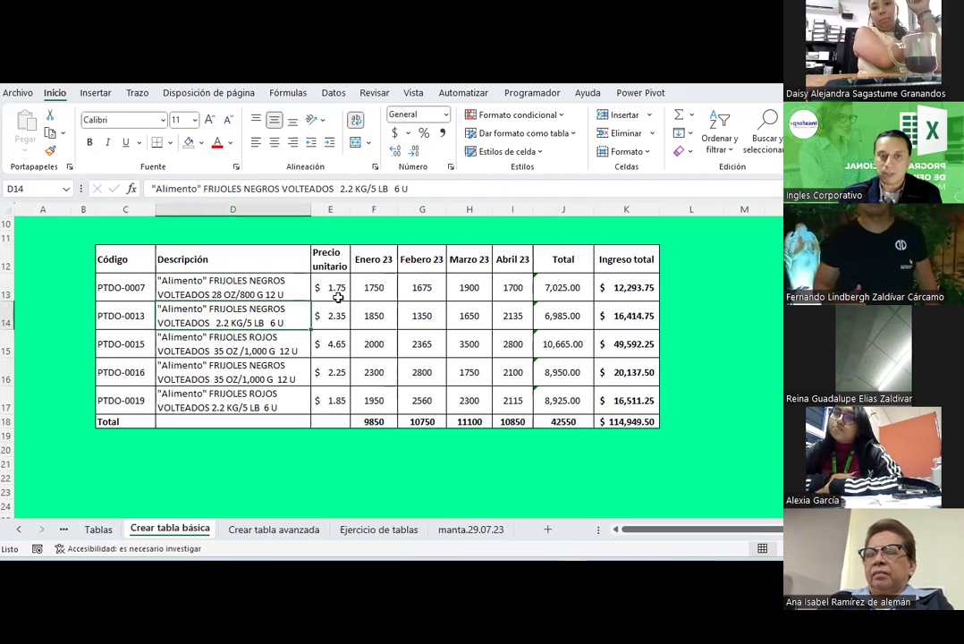
left_click(339, 291)
left_click(392, 291)
left_click(469, 291)
left_click(563, 291)
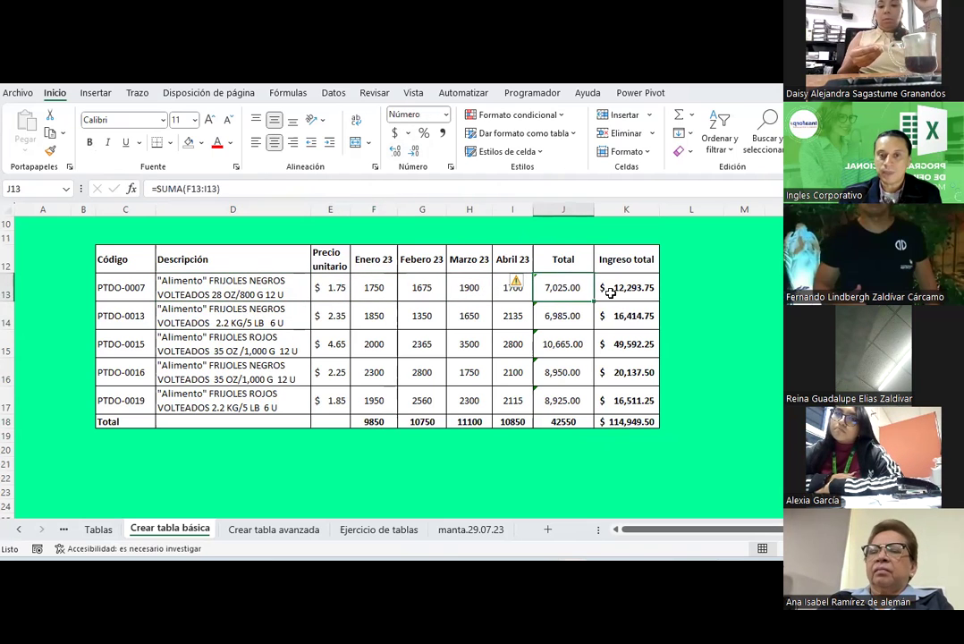
left_click(456, 506)
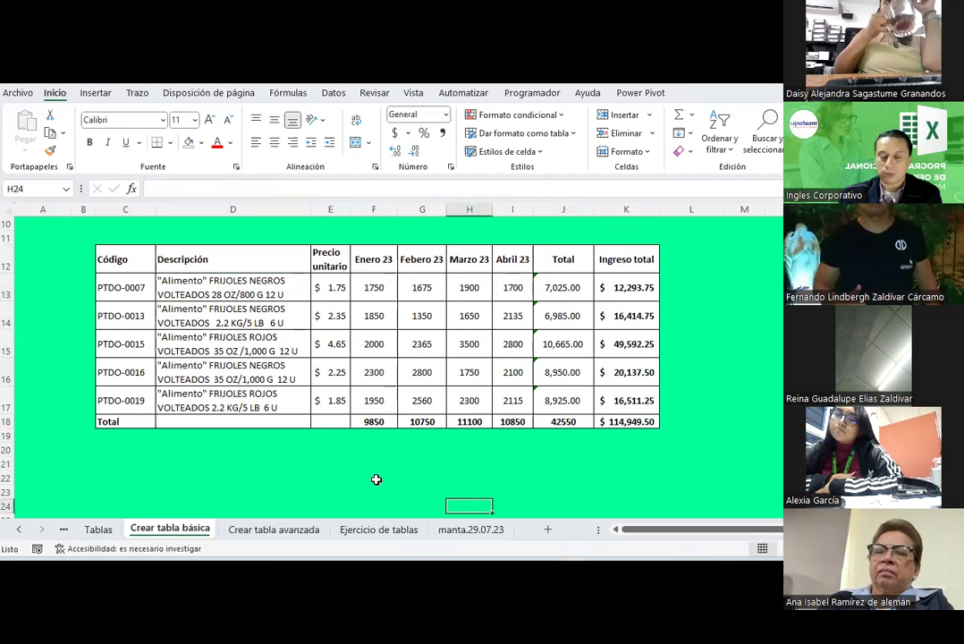
scroll(363, 463, "up", 3)
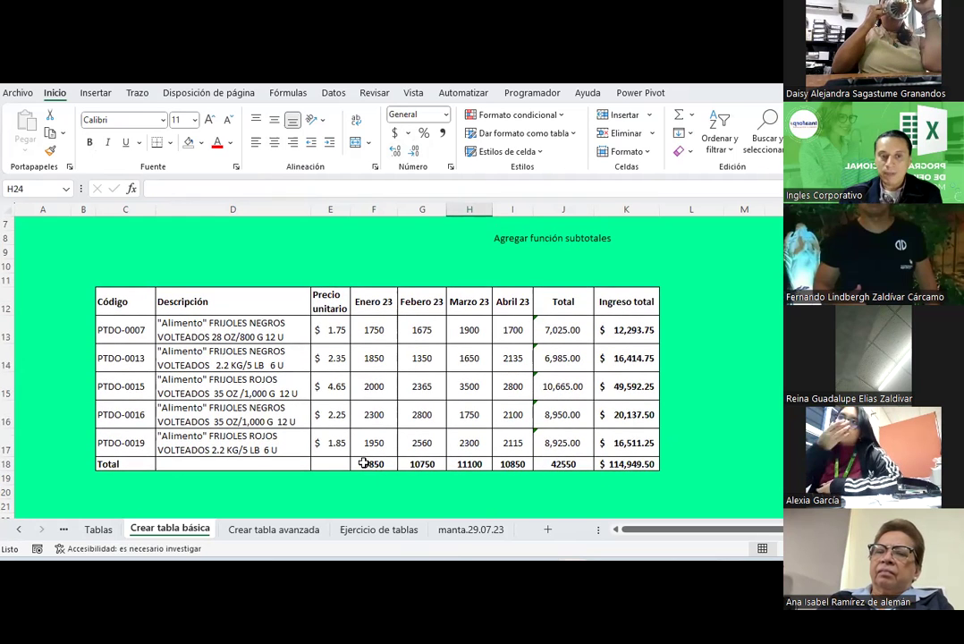
scroll(363, 463, "down", 3)
left_click(269, 477)
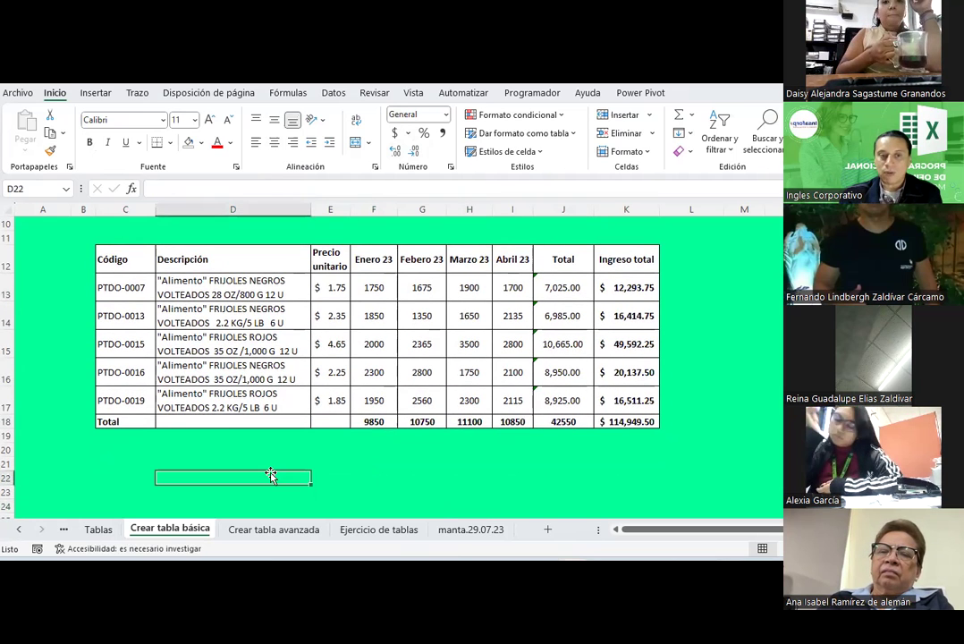
left_click(126, 264)
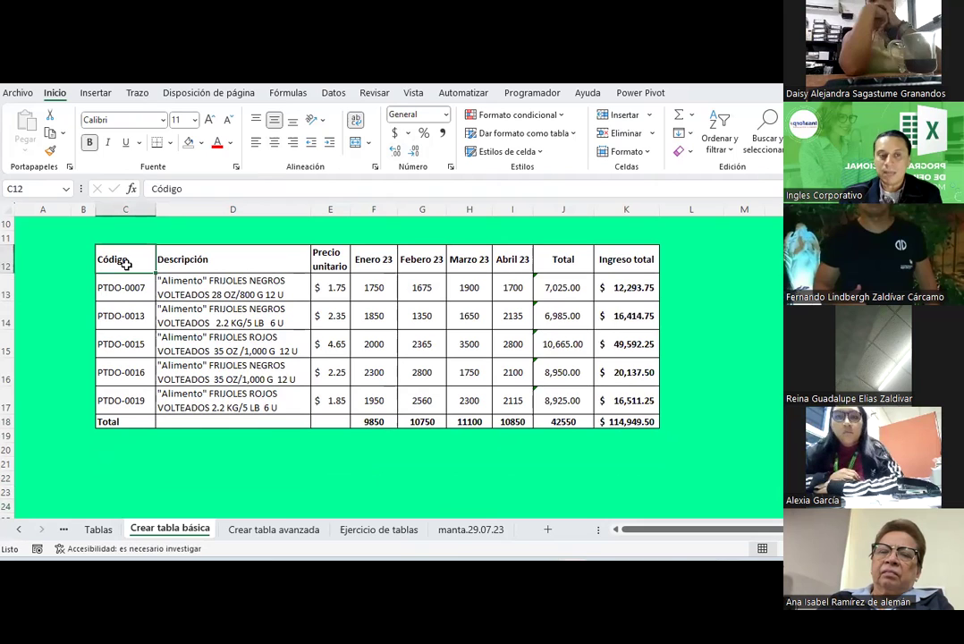
right_click(127, 267)
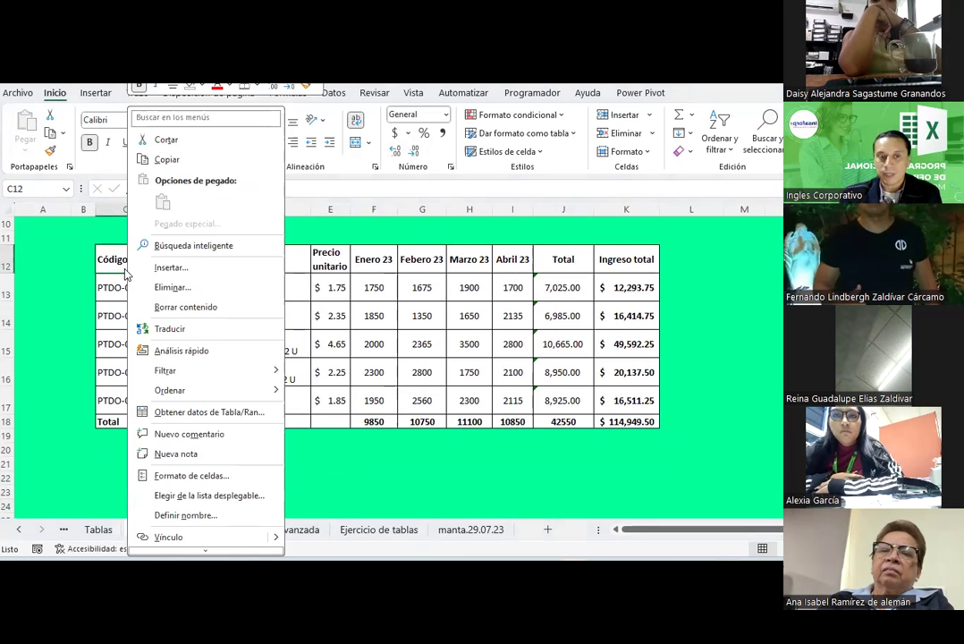
left_click(179, 351)
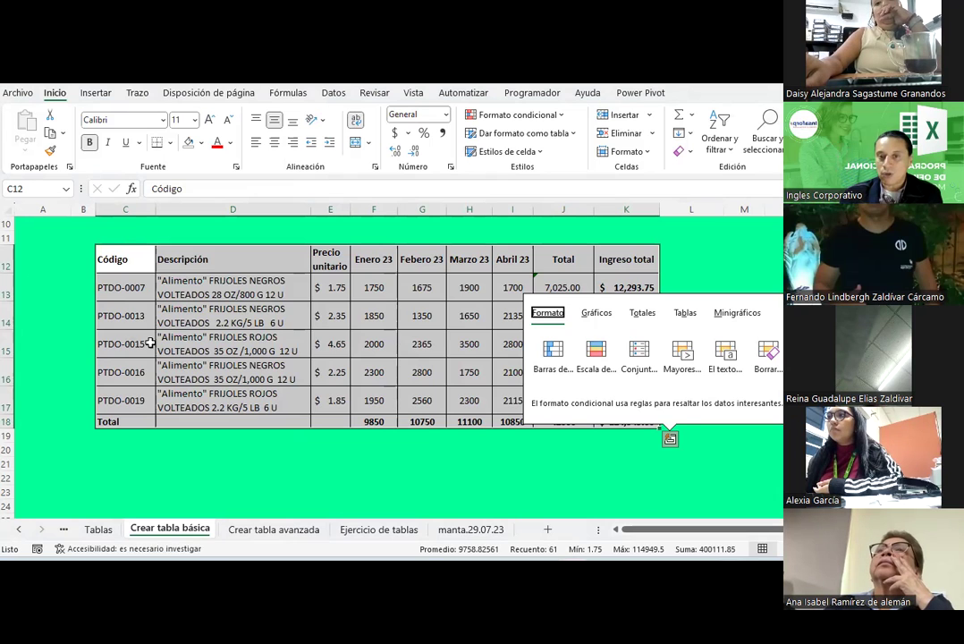
left_click(150, 343)
- Add an up/down arrow icon set to K13:K17 via Quick Analysis and autofit column K
mouse_move(620, 288)
left_mouse_down()
mouse_move(632, 416)
mouse_move(633, 405)
left_mouse_up()
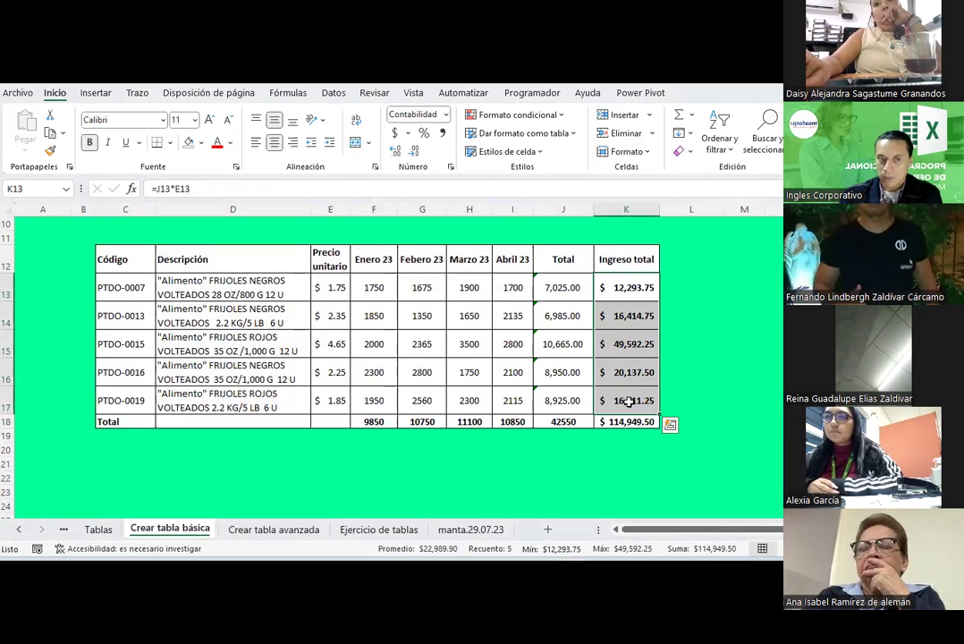
right_click(631, 282)
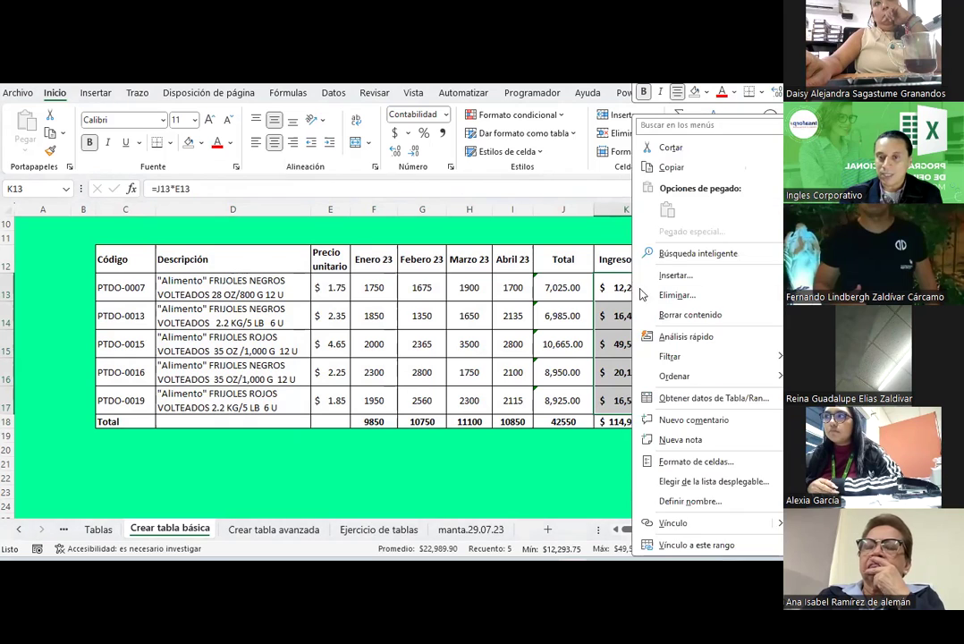
left_click(680, 333)
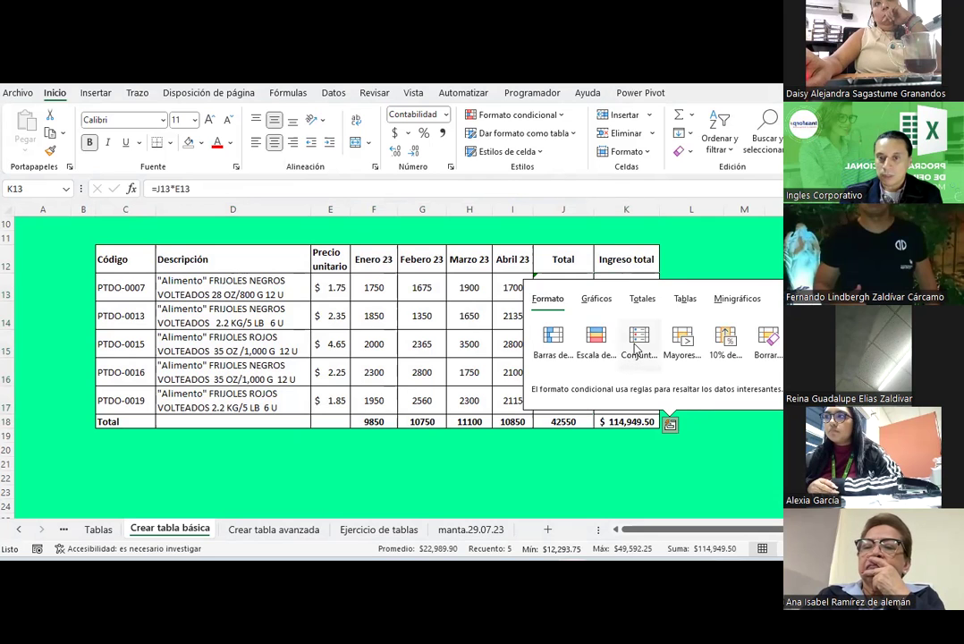
left_click(637, 340)
double_click(660, 210)
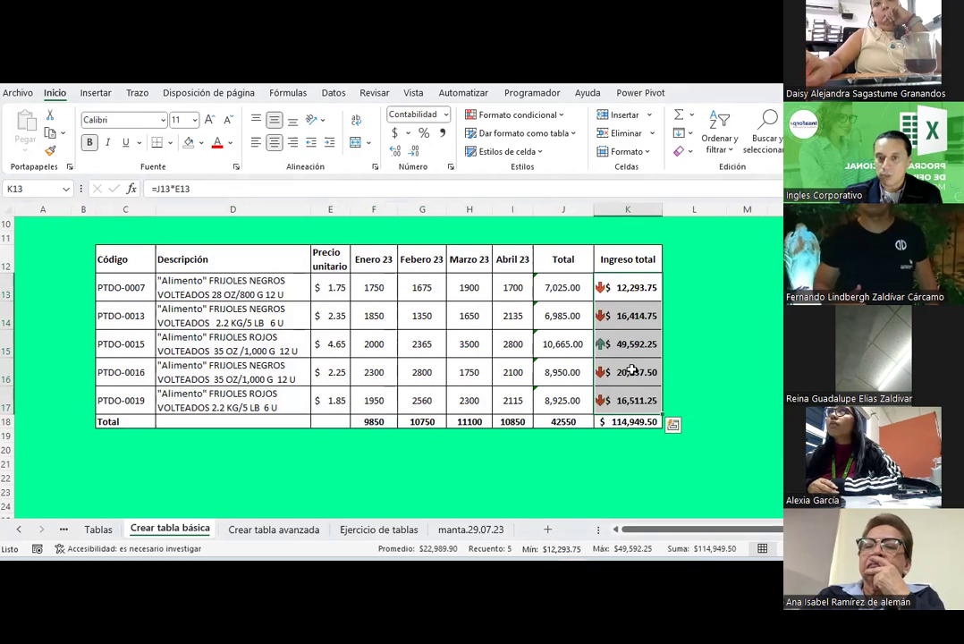
left_click(558, 115)
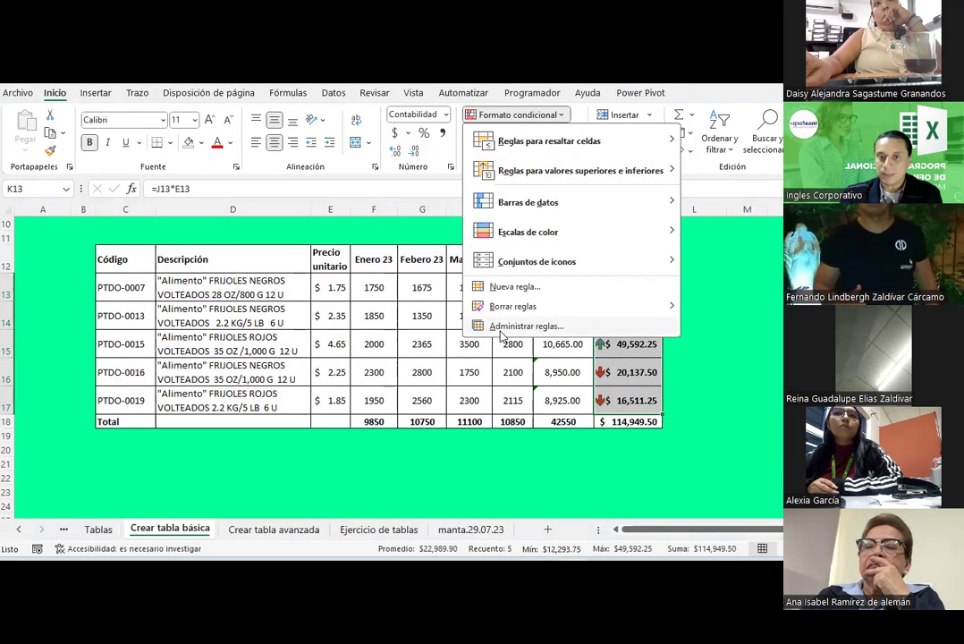
- Edit the icon set rule, switching both threshold types to Número
left_click(500, 329)
left_click(472, 390)
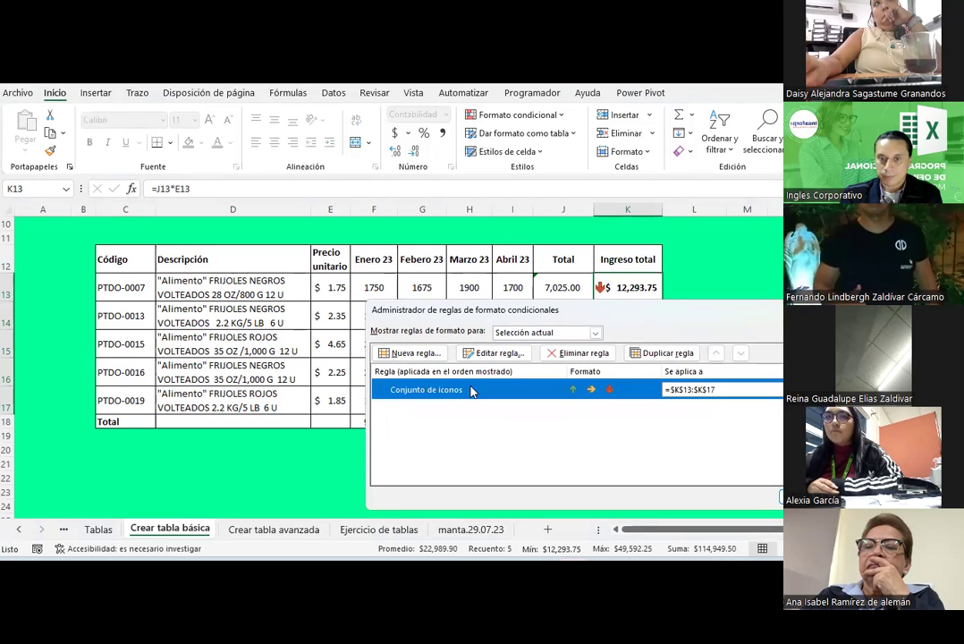
left_click(494, 353)
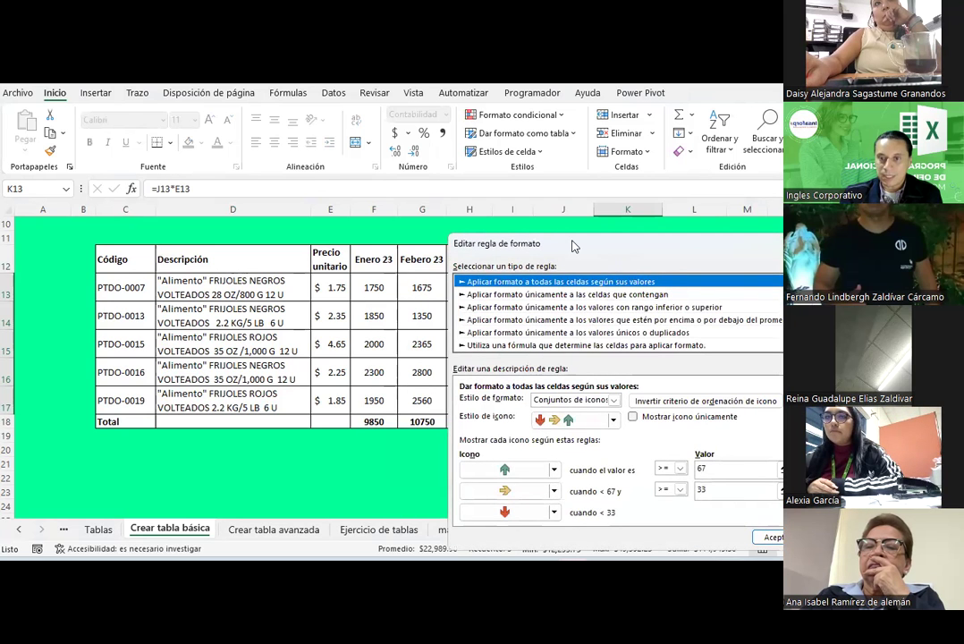
left_click_drag(574, 246, 143, 171)
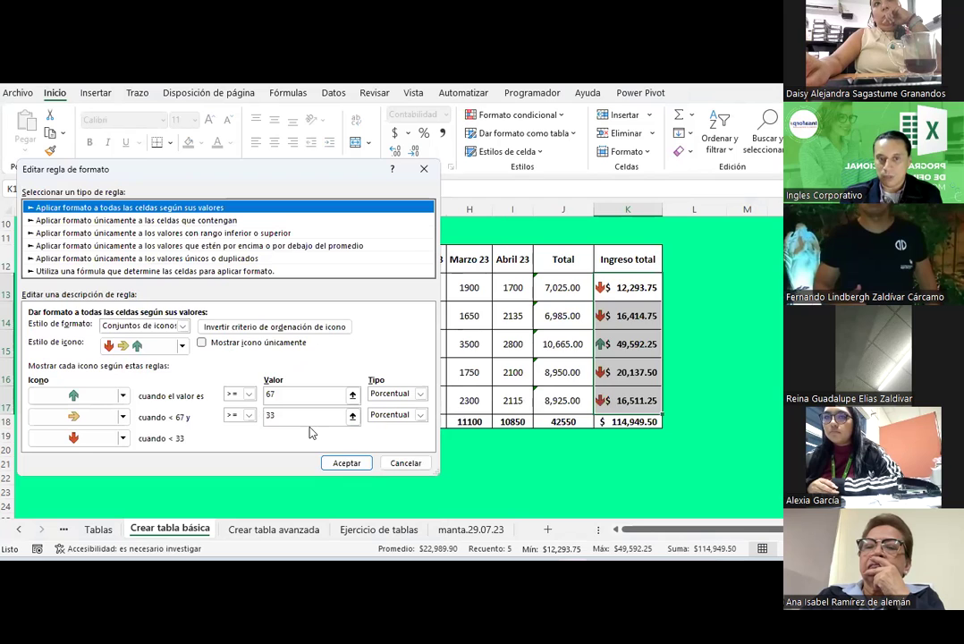
left_click(419, 415)
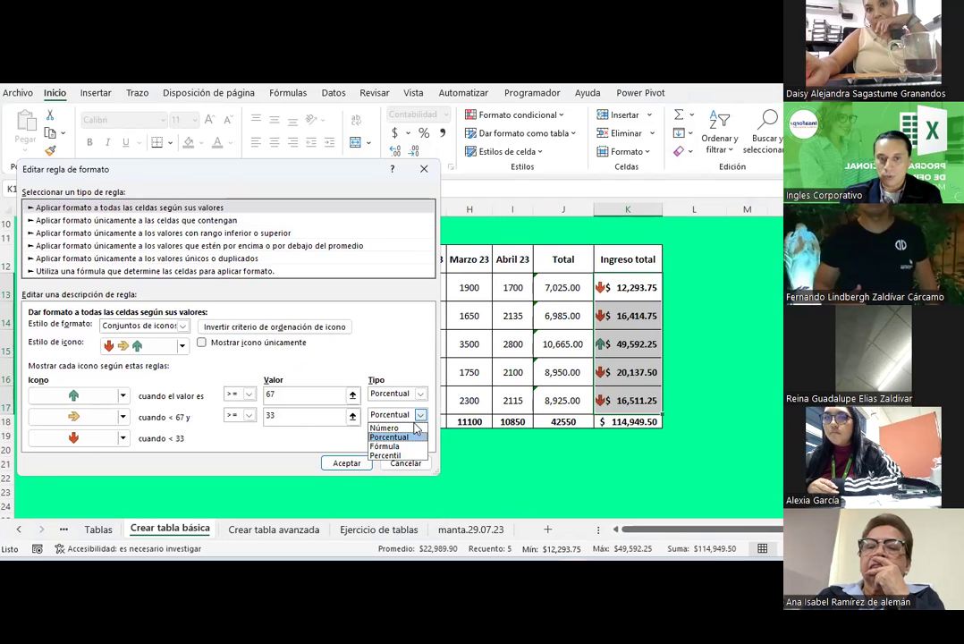
left_click(386, 428)
left_click(420, 393)
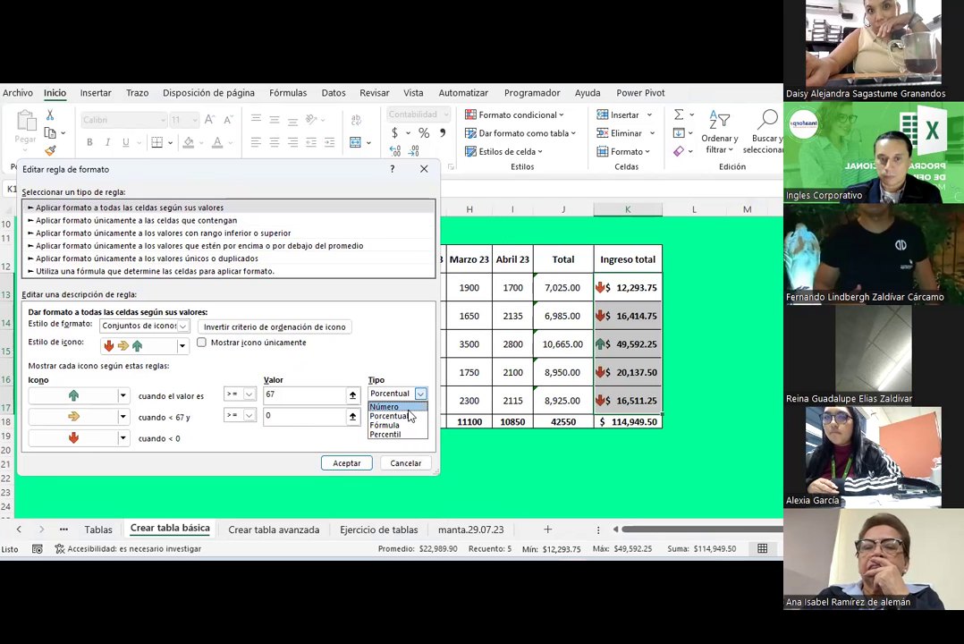
left_click(386, 407)
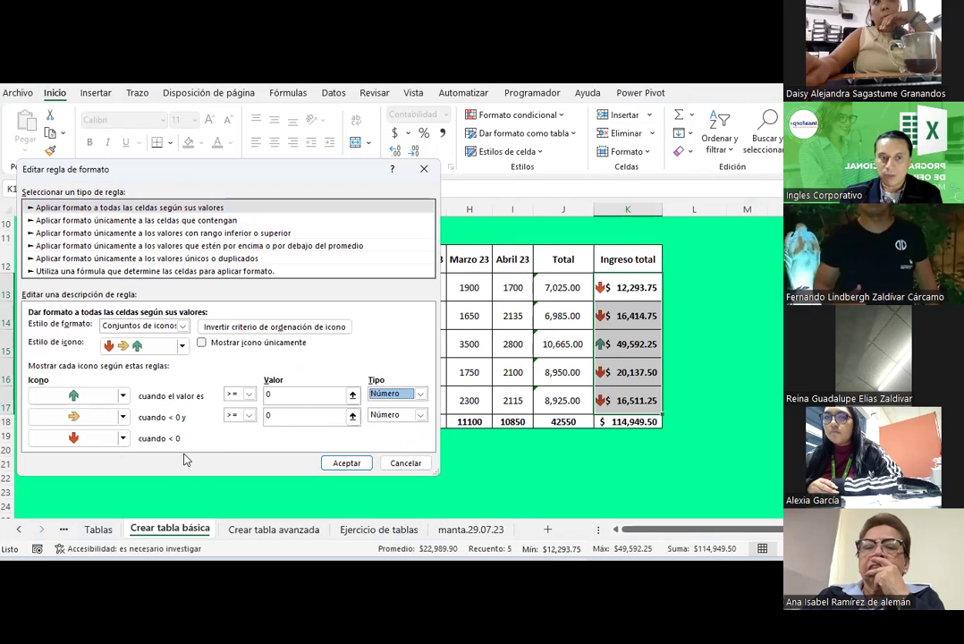
- Set the icon thresholds to 15000 with a > comparison and apply the rule
left_click(268, 416)
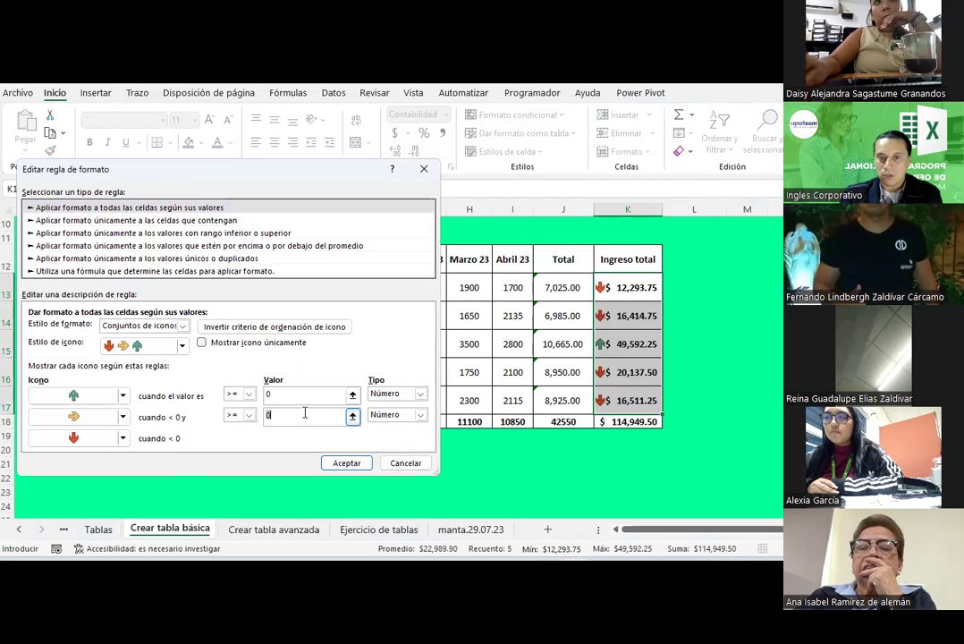
left_click(305, 412)
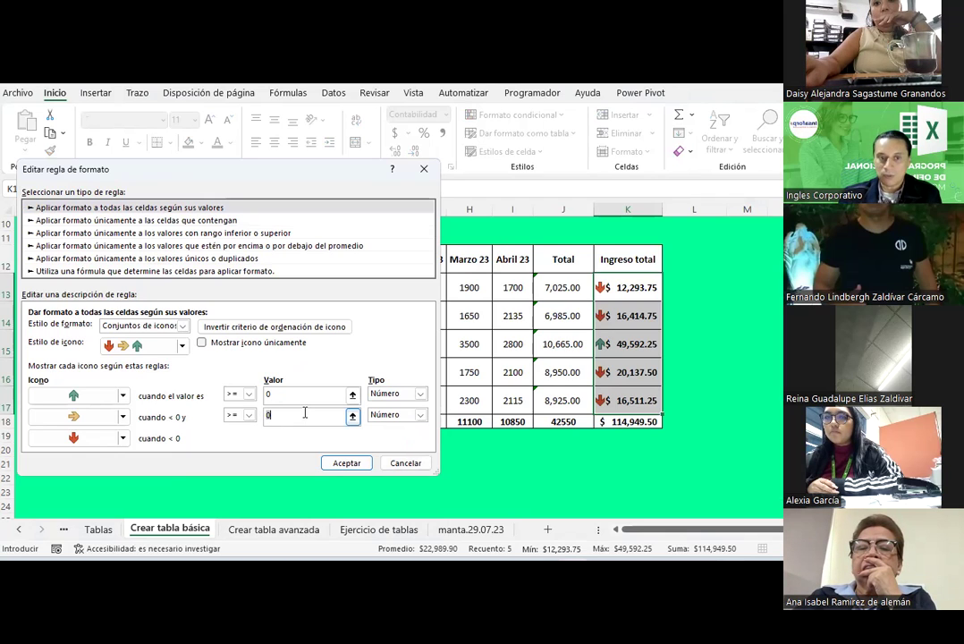
type("1200")
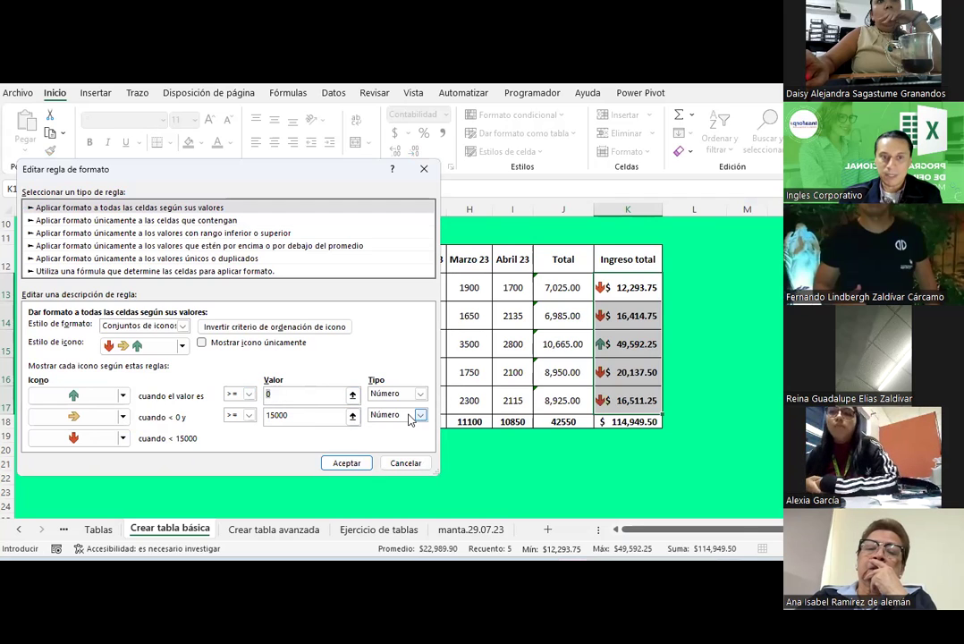
type("15000")
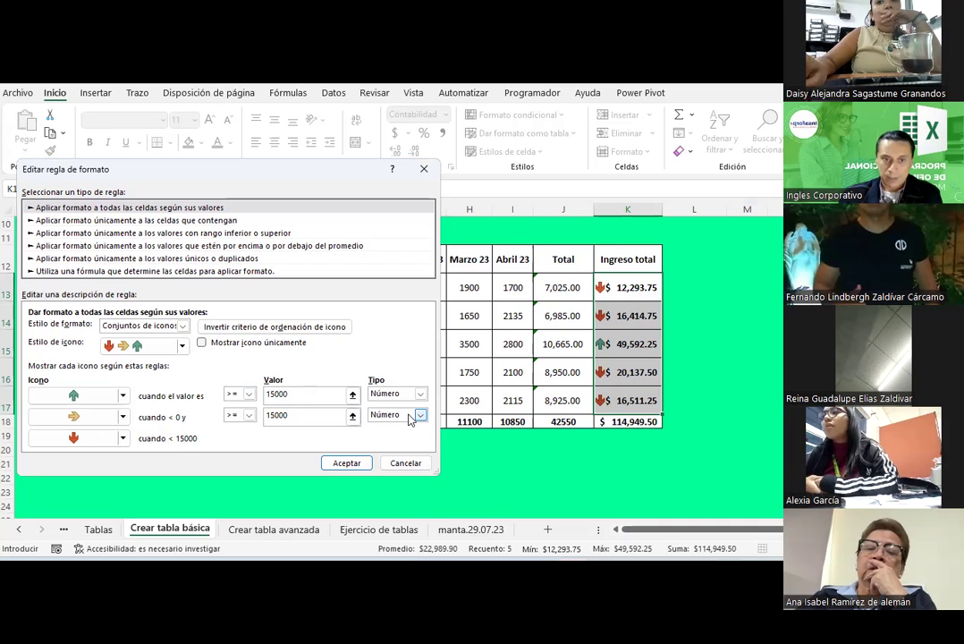
left_click(249, 425)
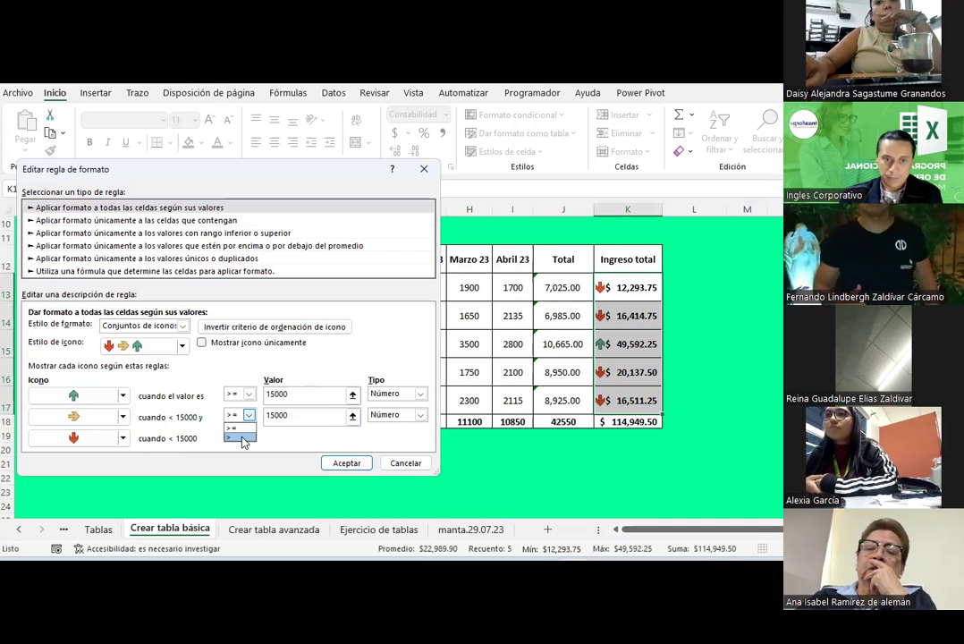
left_click(237, 436)
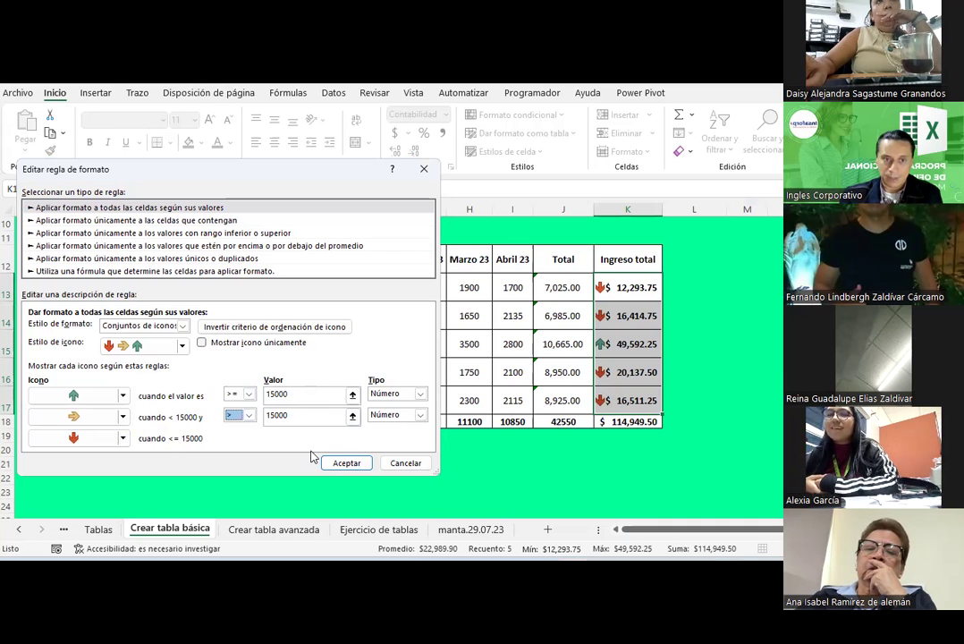
left_click(347, 462)
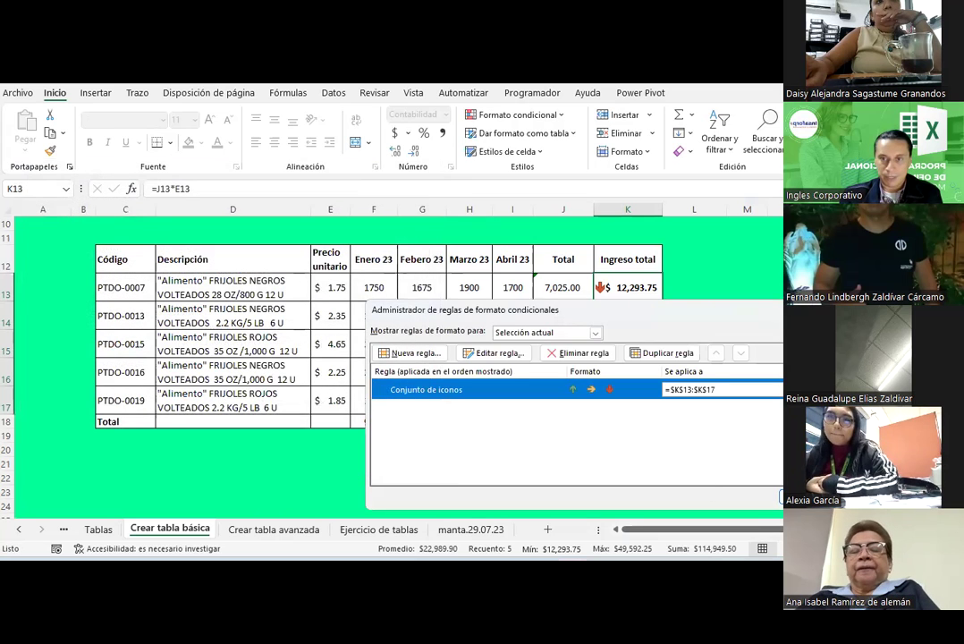
left_click(781, 497)
left_click(637, 372)
left_click(640, 401)
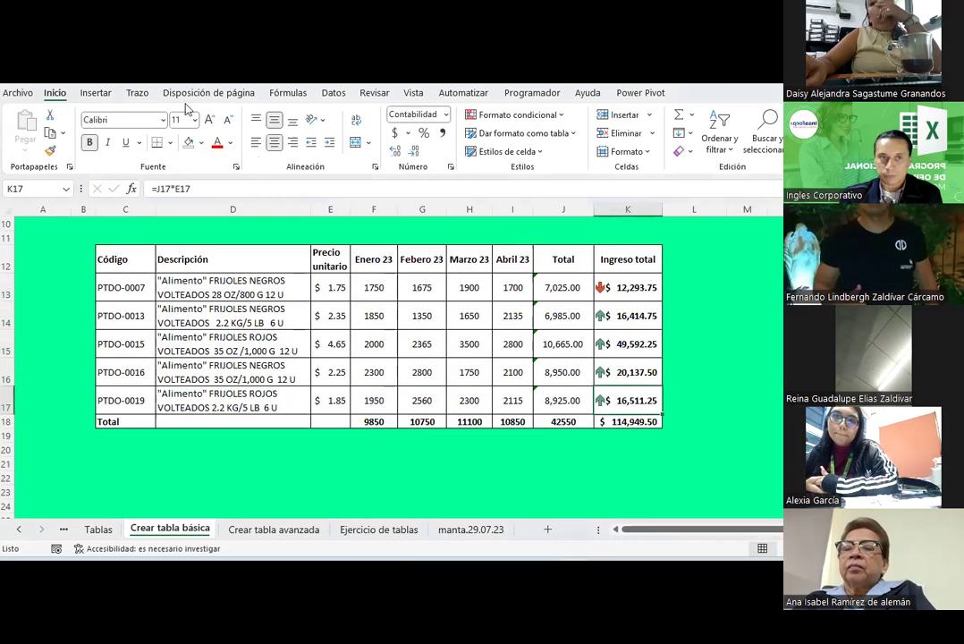
- Browse the Quick Analysis Gráficos, Totales and Tablas suggestions for the product table
left_click(126, 254)
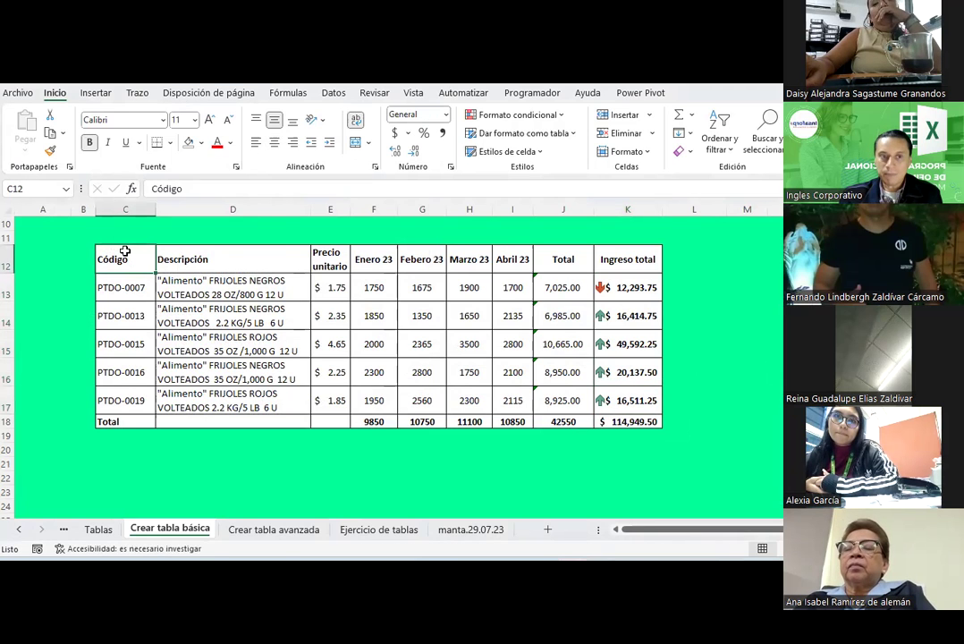
right_click(126, 255)
left_click(181, 351)
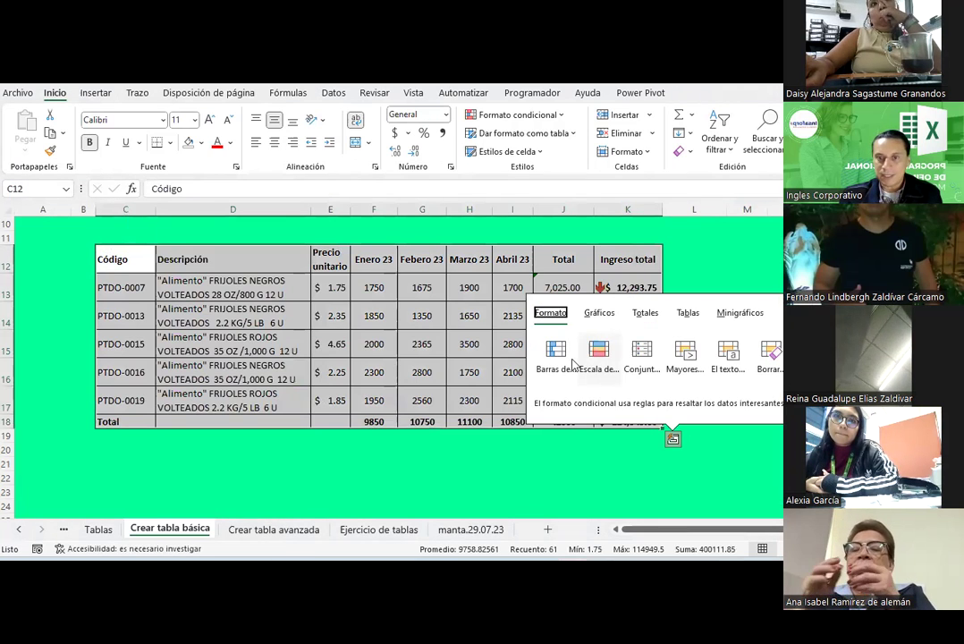
left_click(602, 317)
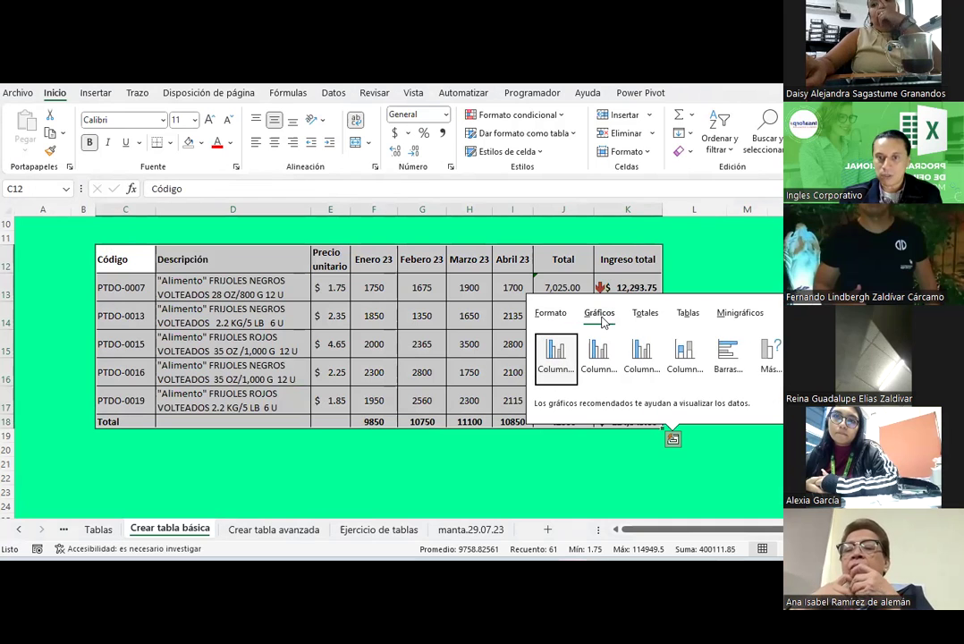
left_click(648, 319)
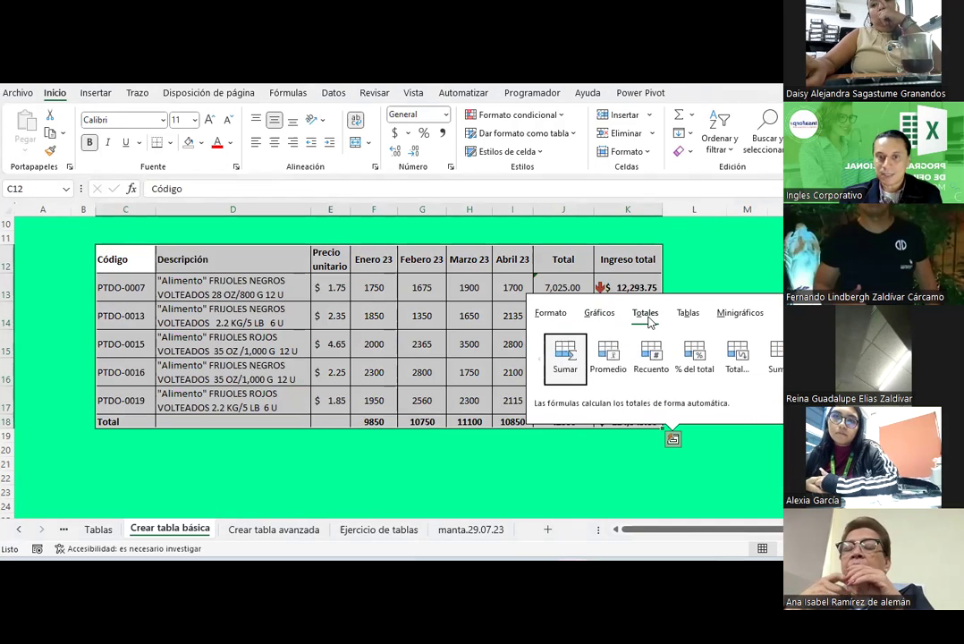
left_click(689, 315)
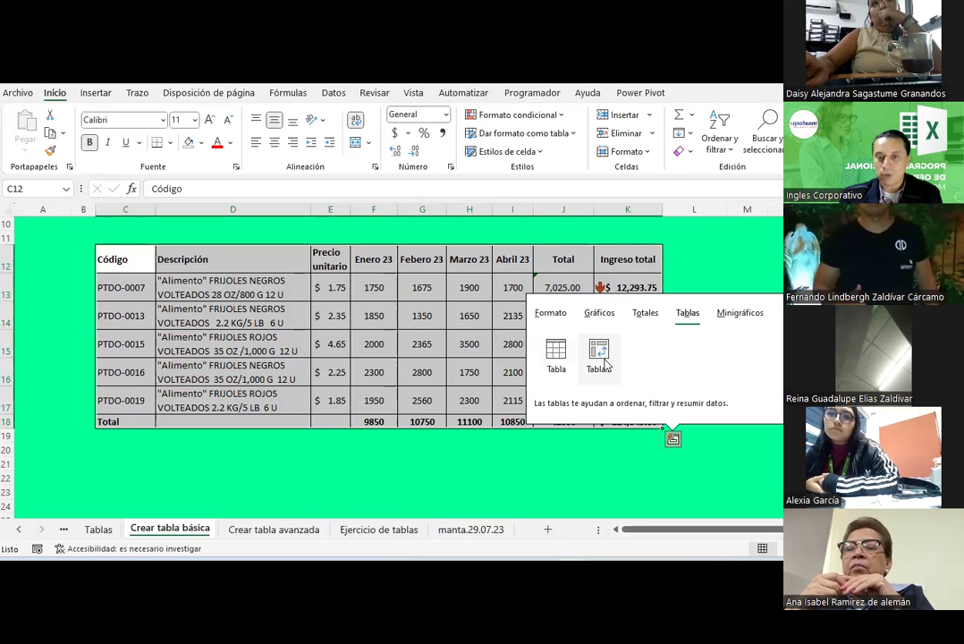
left_click(401, 489)
- Insert a Columna agrupada chart of the F13:I17 monthly sales via Quick Analysis
left_click_drag(387, 299, 494, 402)
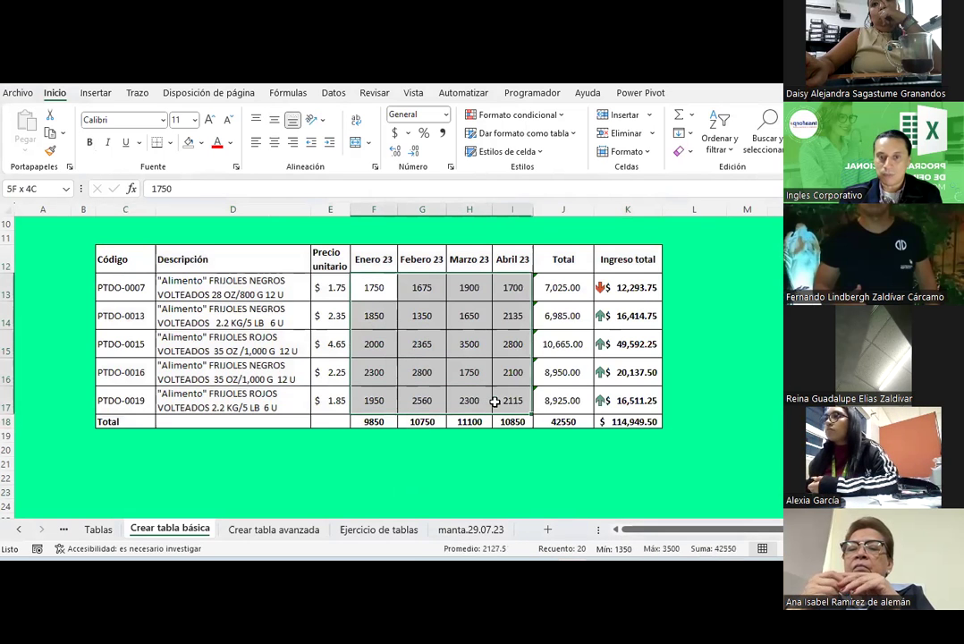
right_click(387, 280)
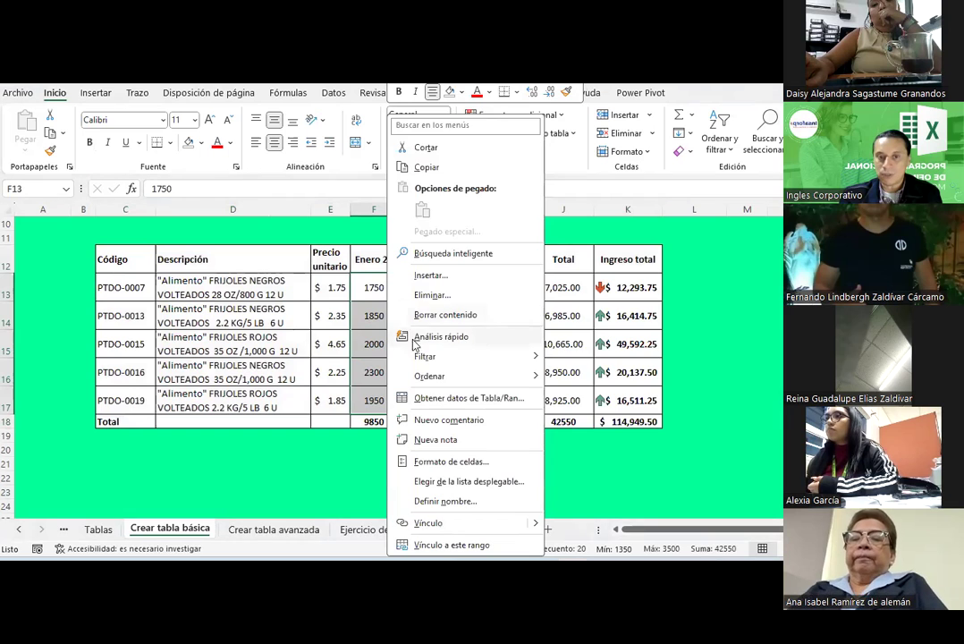
left_click(446, 337)
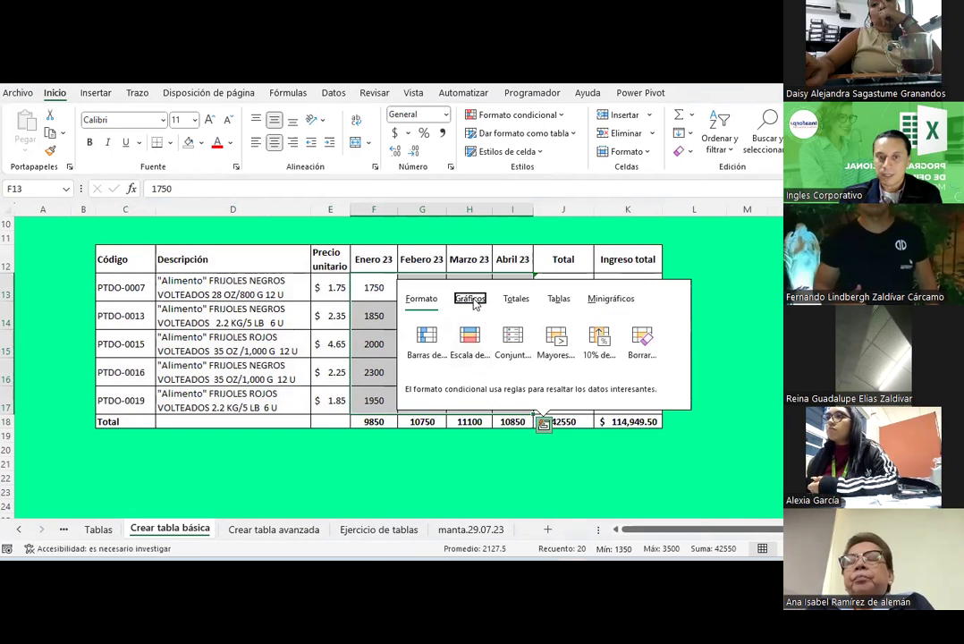
left_click(471, 299)
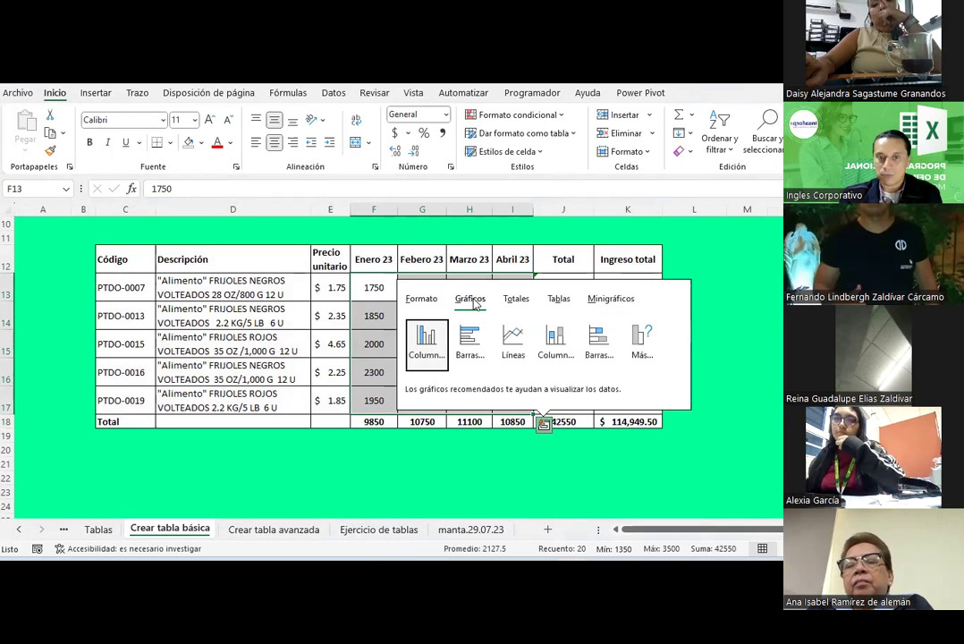
left_click(426, 340)
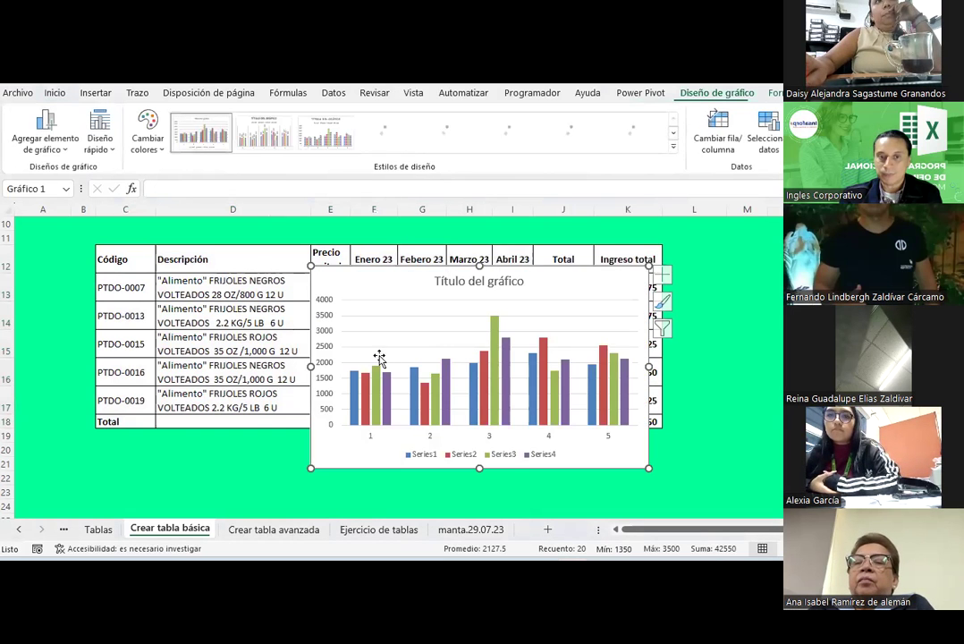
- Move the column chart below the product table
scroll(379, 357, "down", 2)
mouse_move(382, 228)
left_mouse_down()
mouse_move(290, 424)
mouse_move(305, 413)
left_mouse_up()
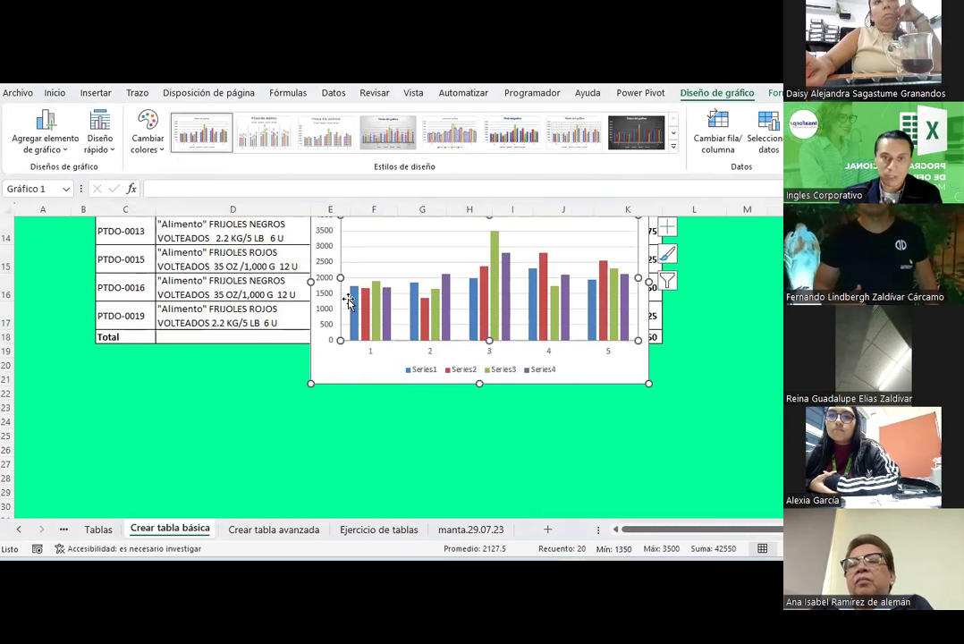
mouse_move(336, 373)
left_mouse_down()
mouse_move(294, 560)
mouse_move(319, 383)
left_mouse_up()
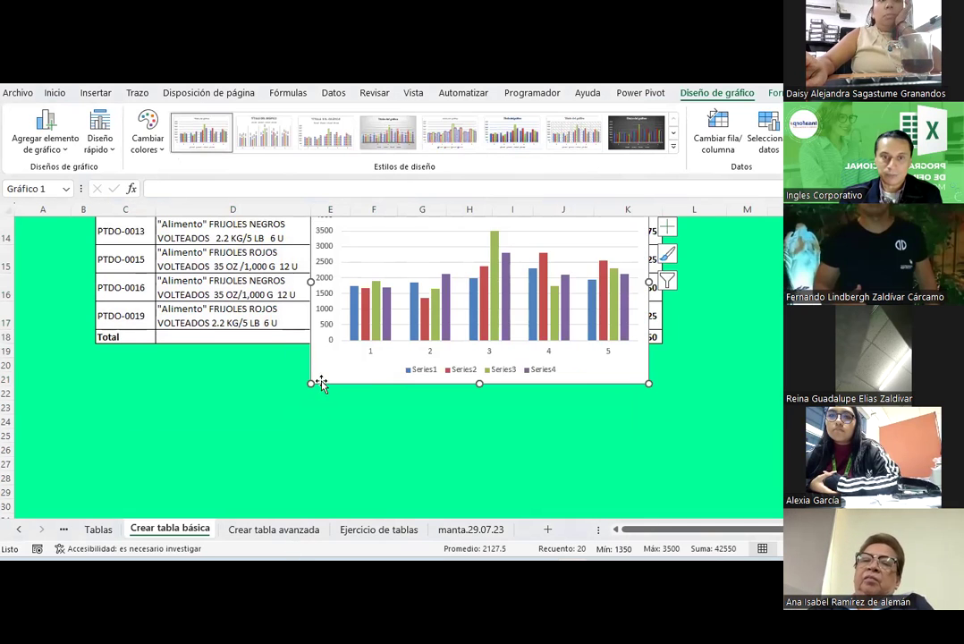
scroll(350, 344, "up", 2)
left_click_drag(337, 277, 265, 458)
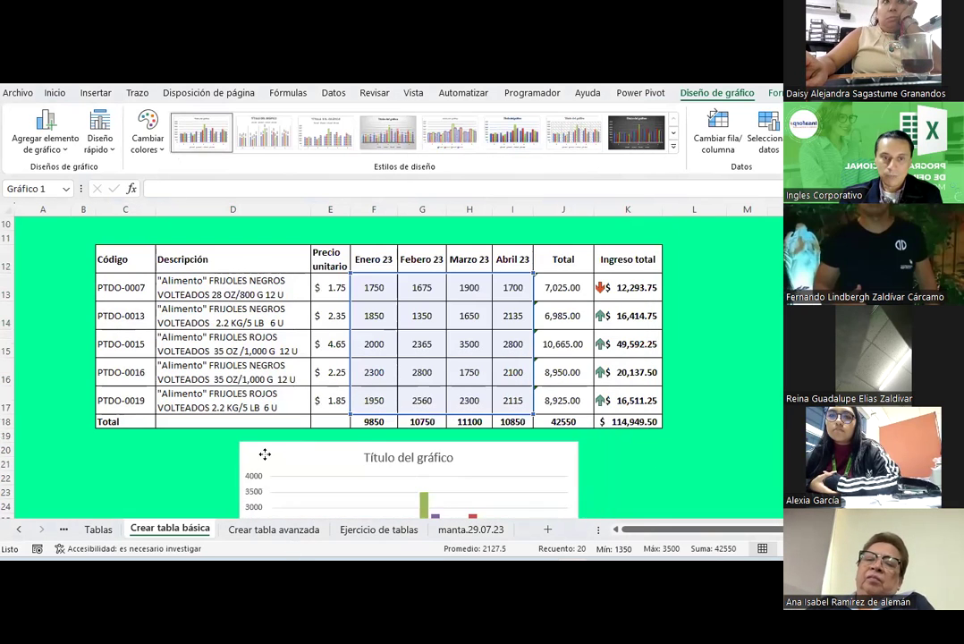
scroll(282, 413, "down", 3)
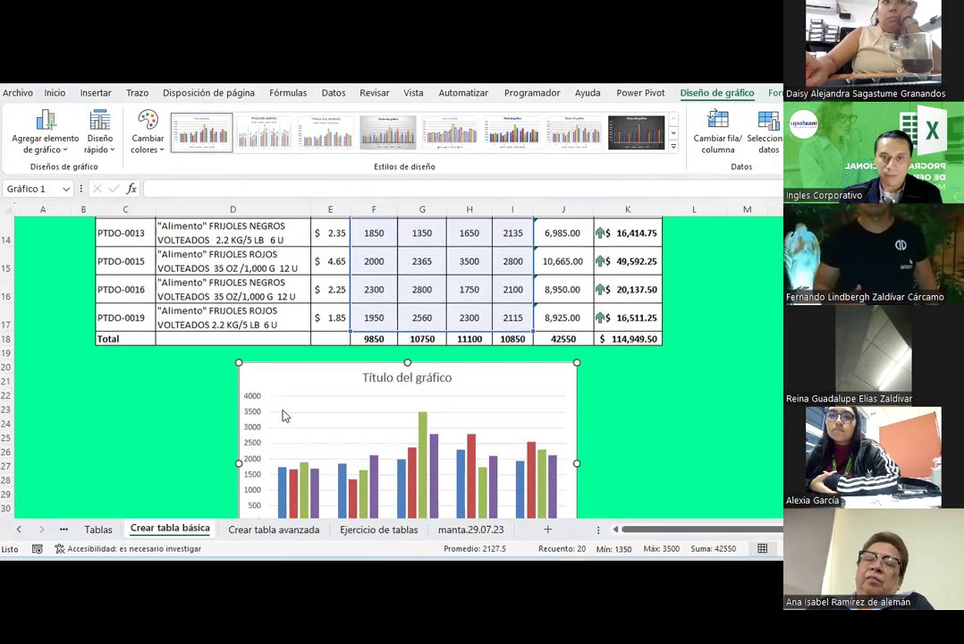
left_click(673, 419)
scroll(335, 336, "up", 1)
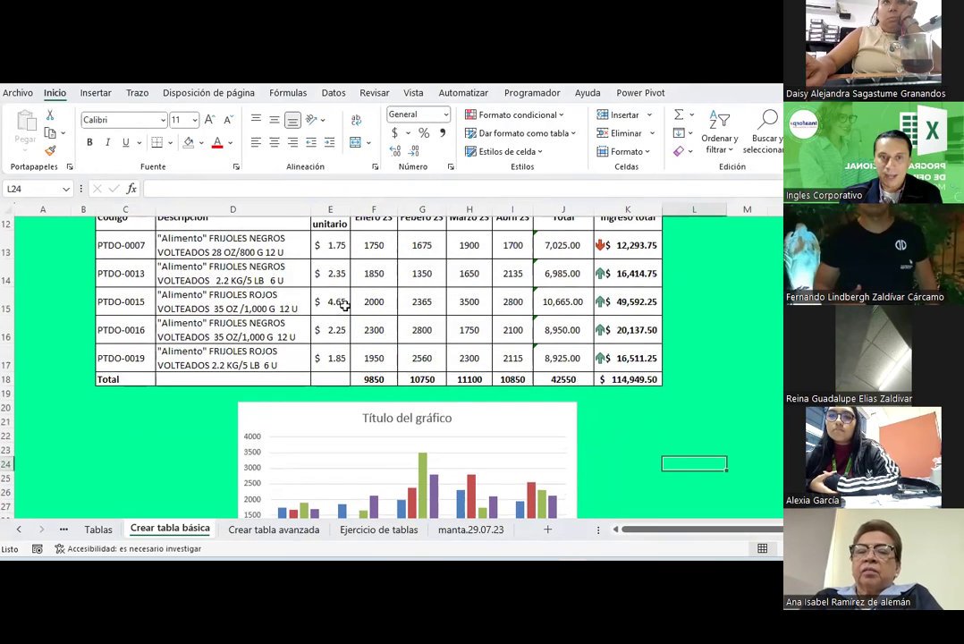
- Preview the Quick Analysis totals for the table, then move the chart lower
right_click(414, 282)
left_click(452, 336)
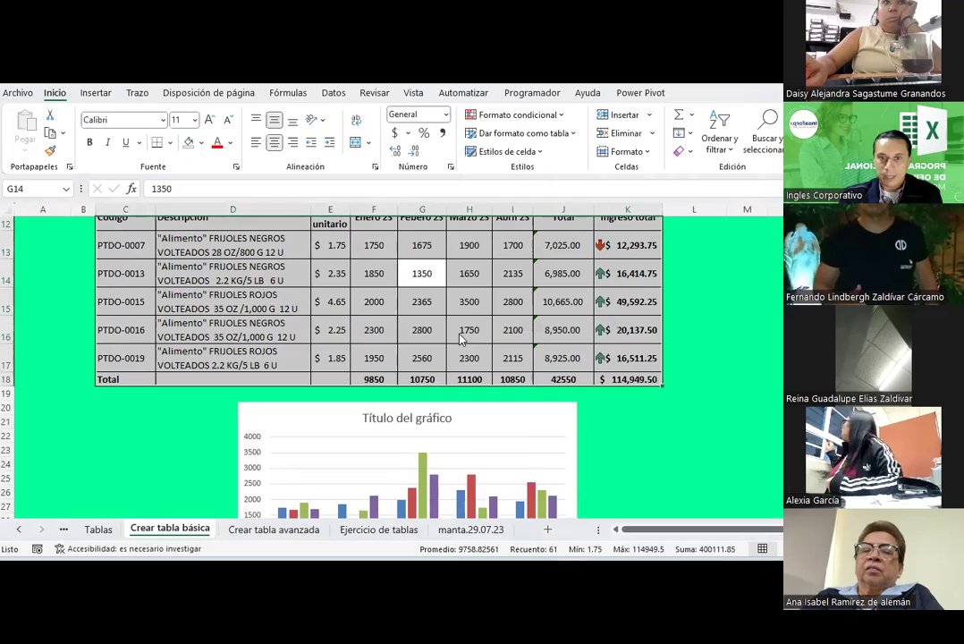
left_click(646, 433)
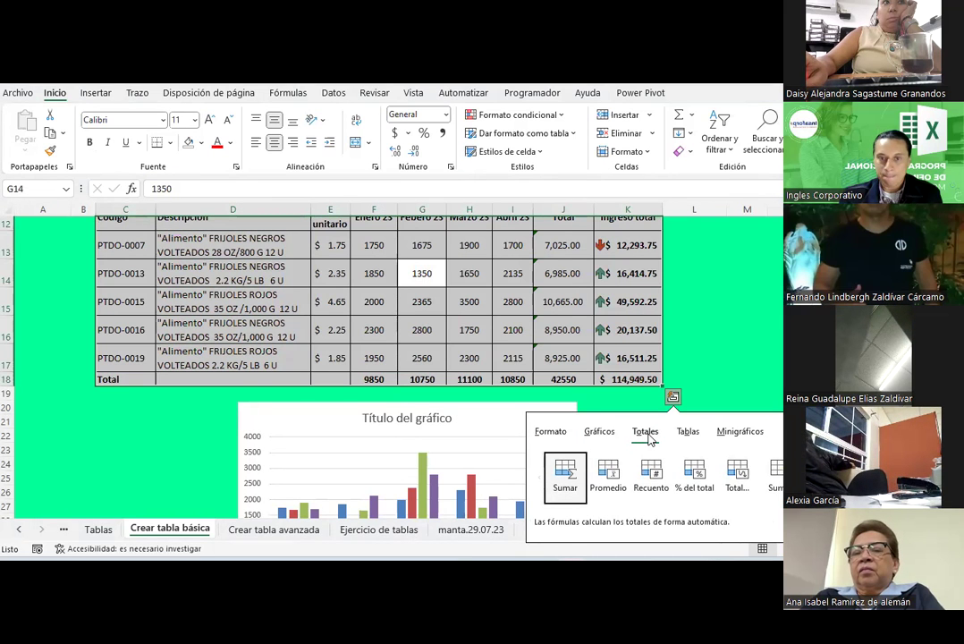
key("Escape")
left_click(776, 351)
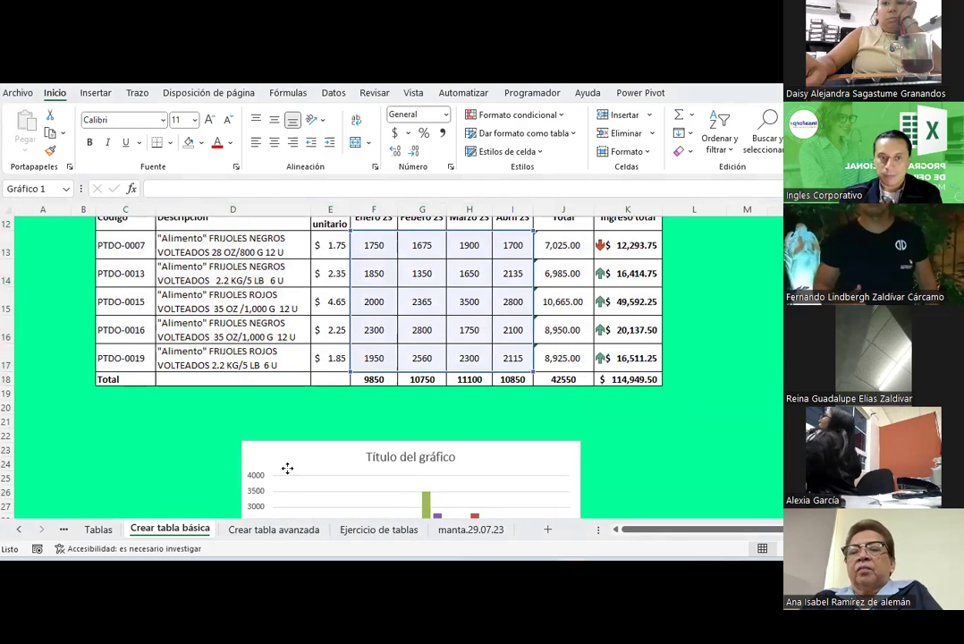
left_click_drag(269, 424, 275, 422)
- Copy the Total row into row 19 and clear its values in F19:K19
left_click_drag(125, 380, 624, 380)
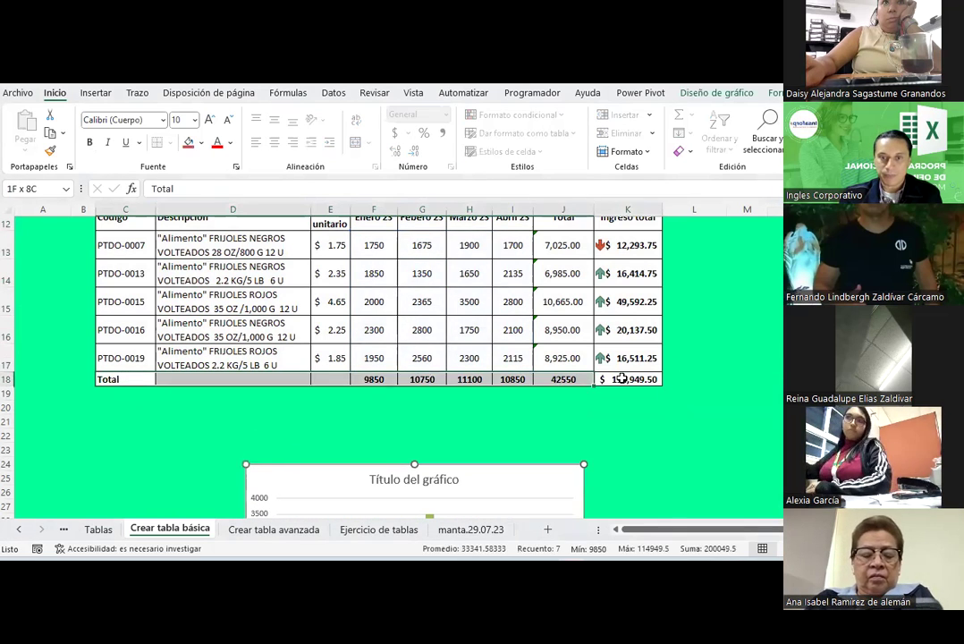
key("ctrl+c")
left_click(130, 394)
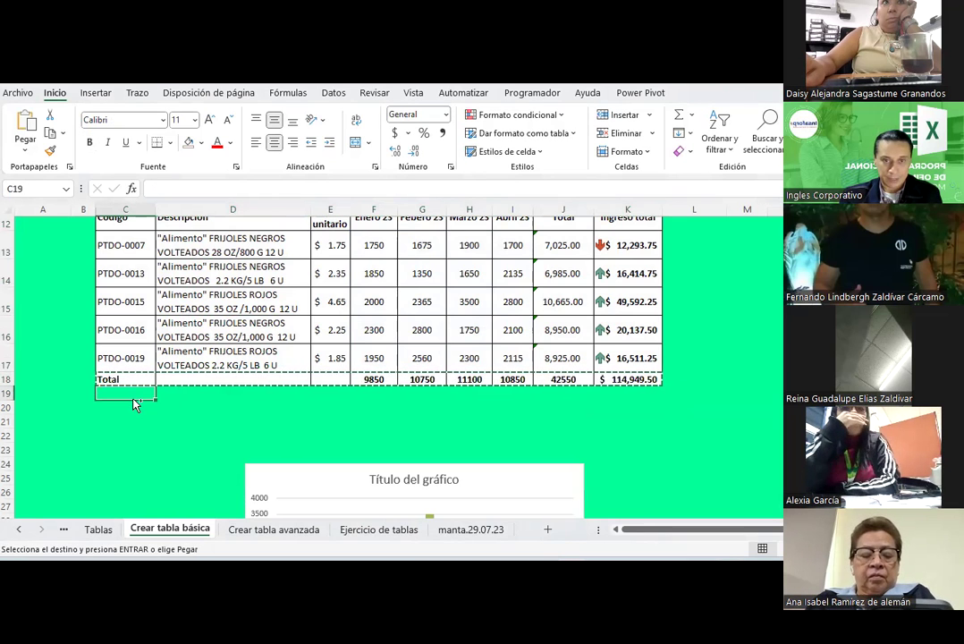
key("ctrl+v")
left_click_drag(376, 395, 640, 397)
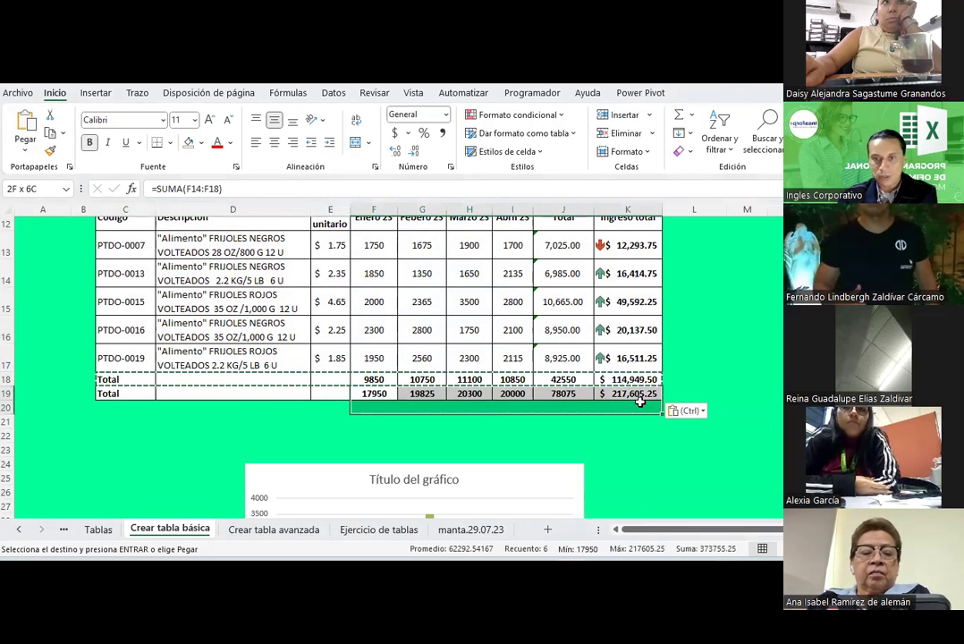
key("Delete")
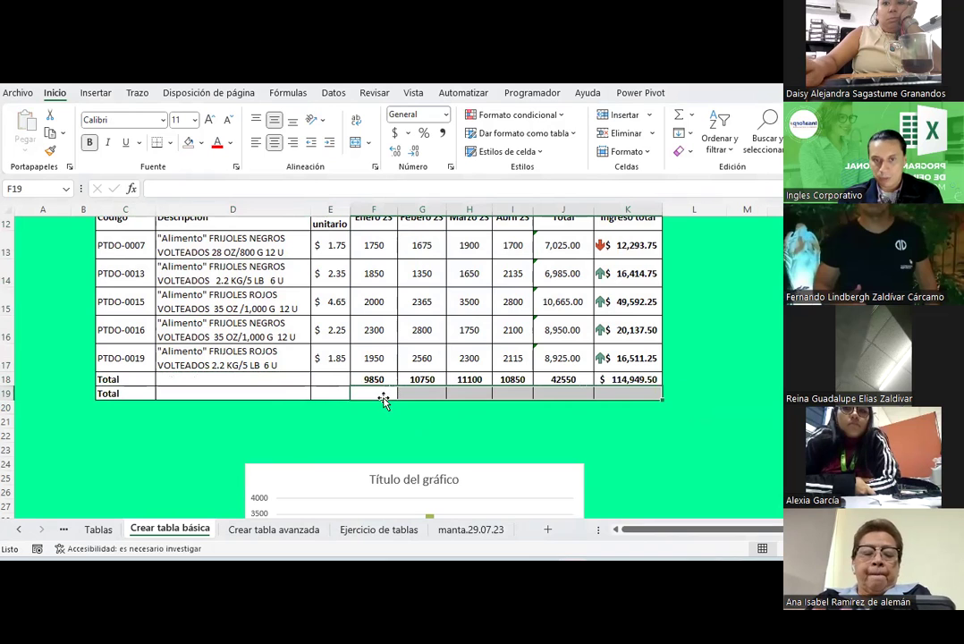
- Add a Suma row of column sums below the table via Quick Analysis > Totales
right_click(383, 395)
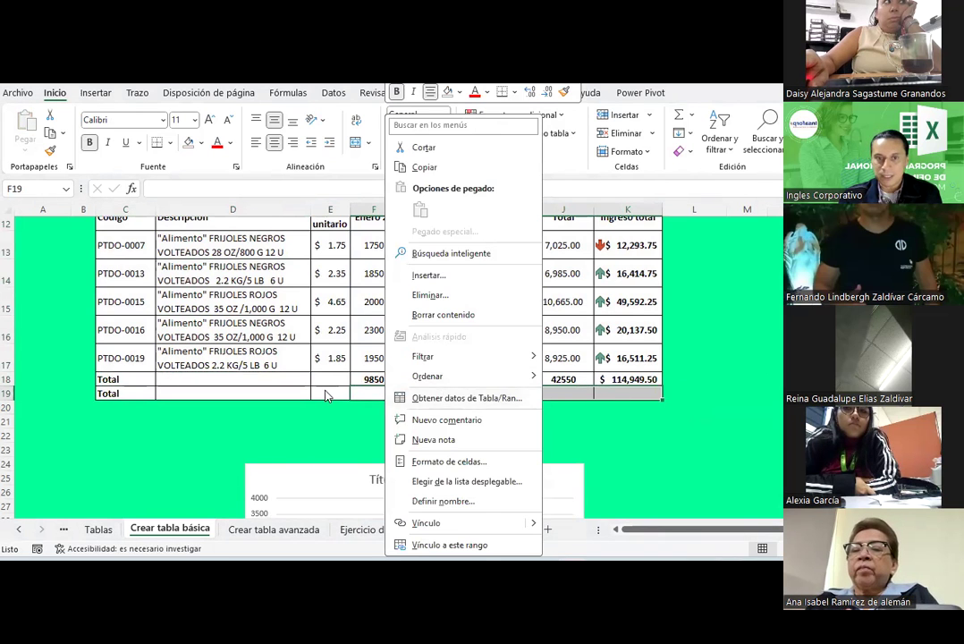
left_click(377, 393)
right_click(377, 393)
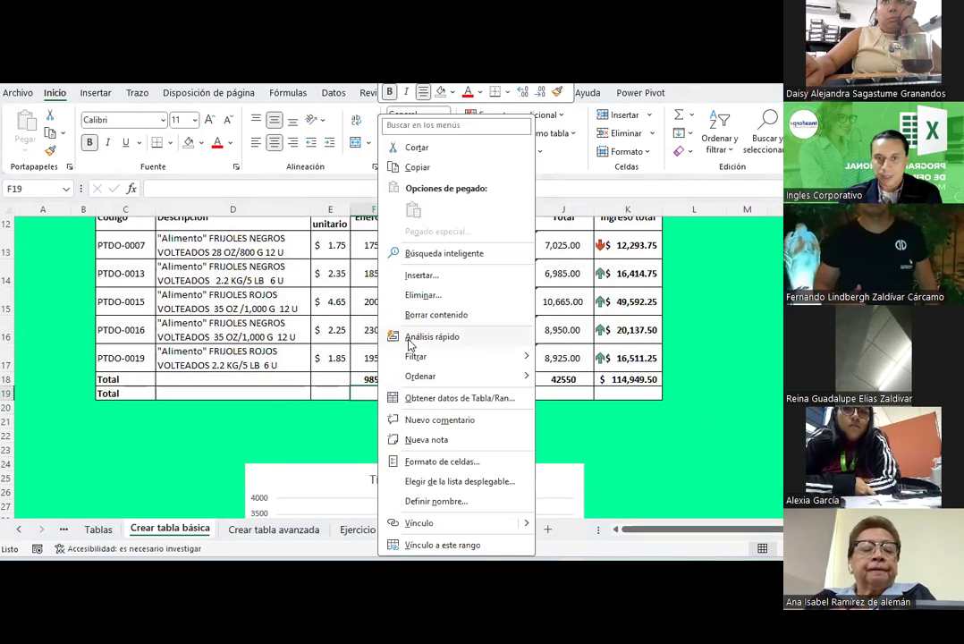
left_click(413, 339)
left_click(645, 284)
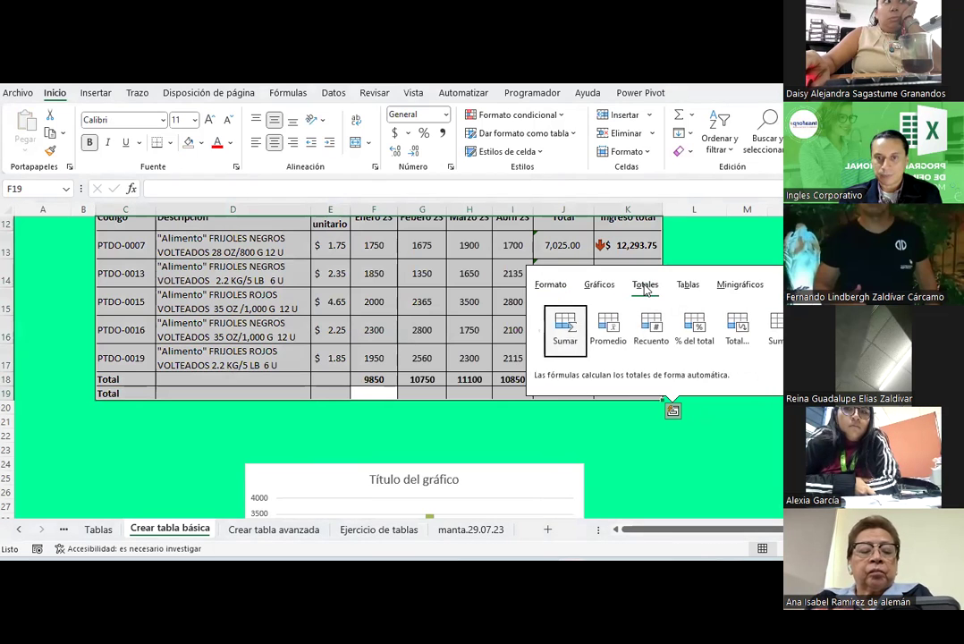
left_click(557, 342)
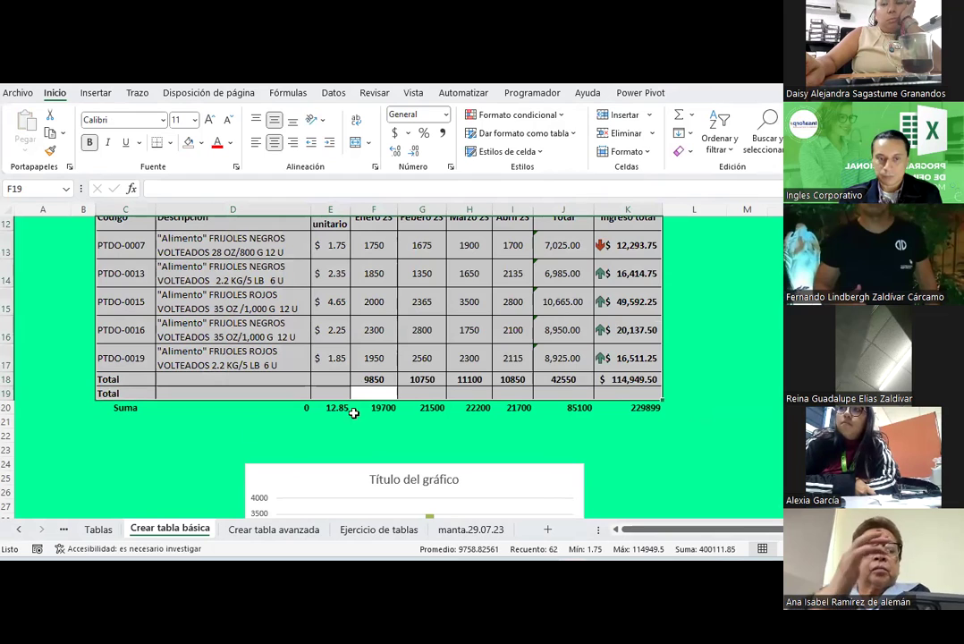
left_click(250, 421)
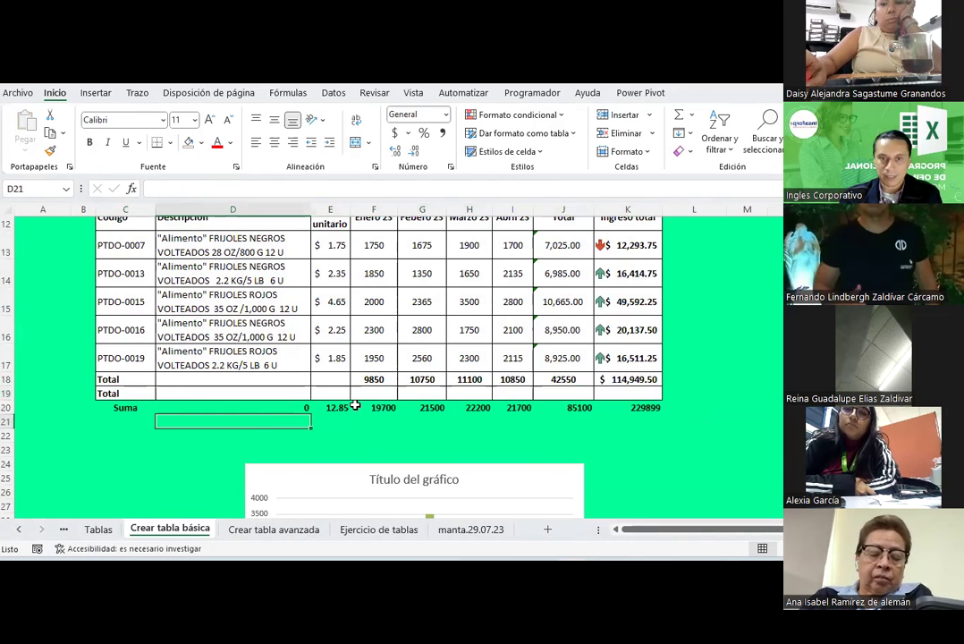
left_click(386, 407)
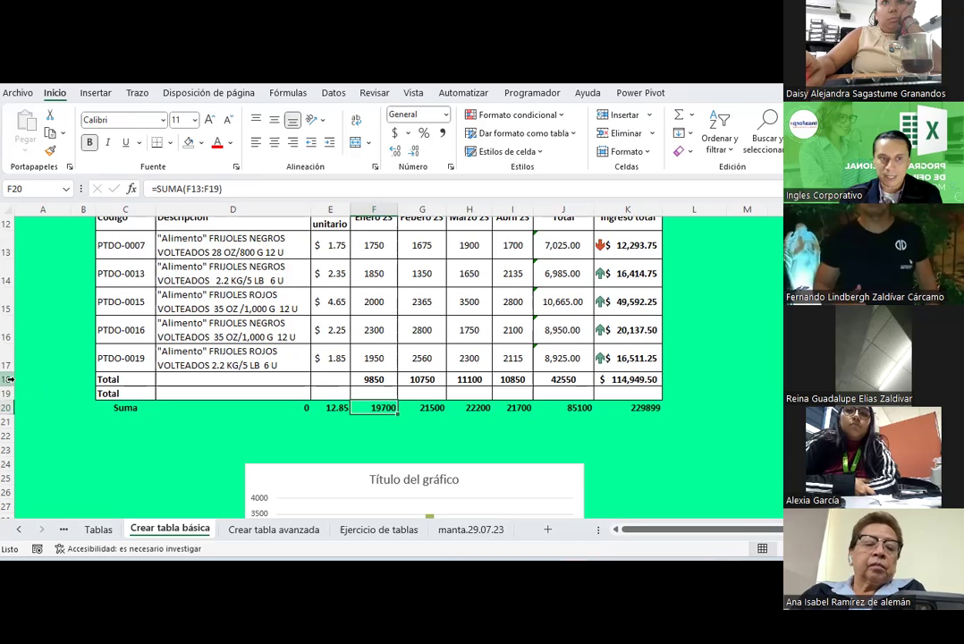
- Delete rows 18–20 and add a Suma row via Quick Analysis > Totales > Sumar
left_click_drag(9, 379, 7, 403)
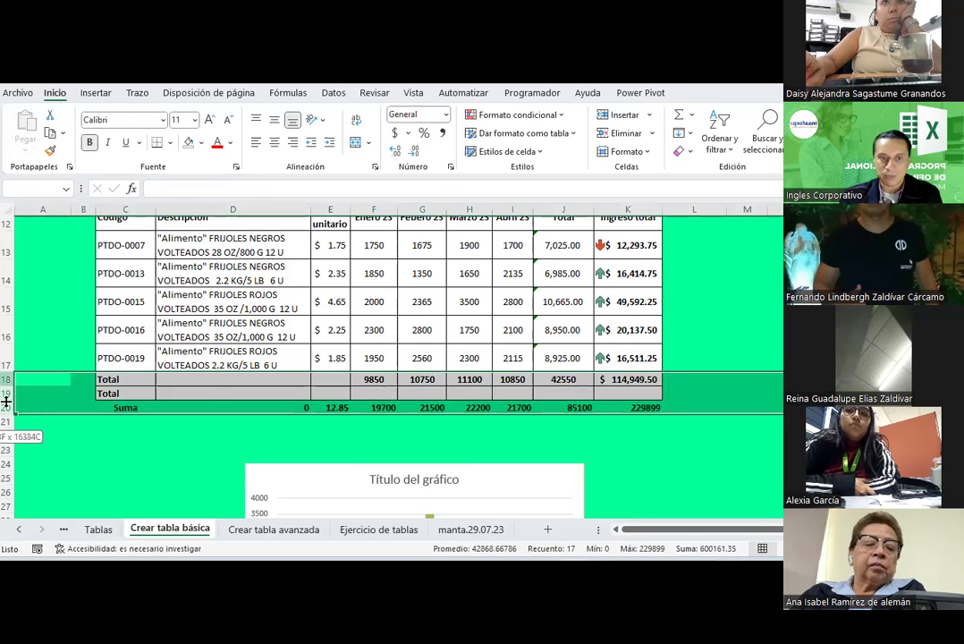
right_click(62, 389)
left_click(94, 277)
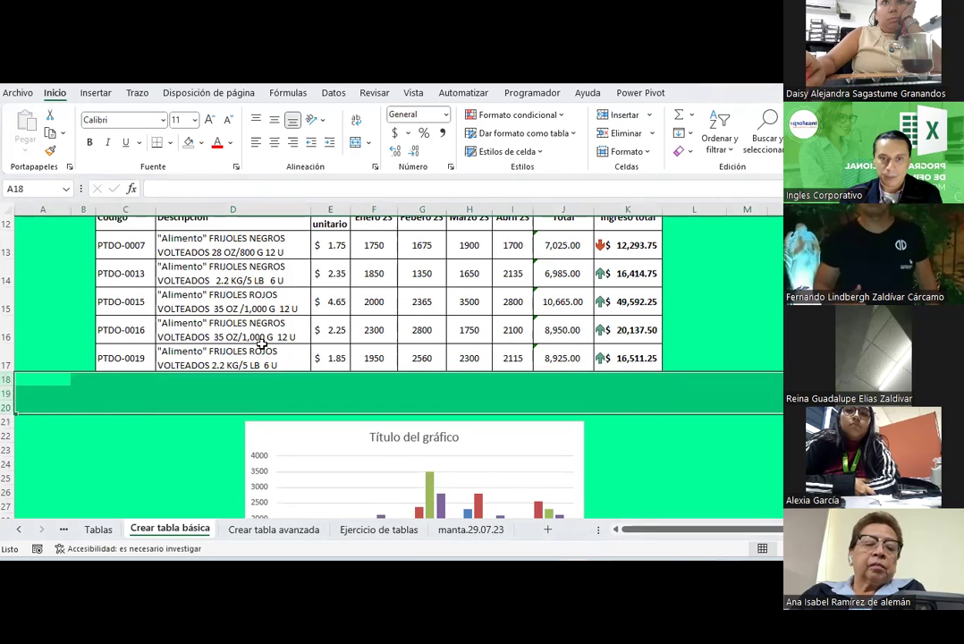
left_click(365, 364)
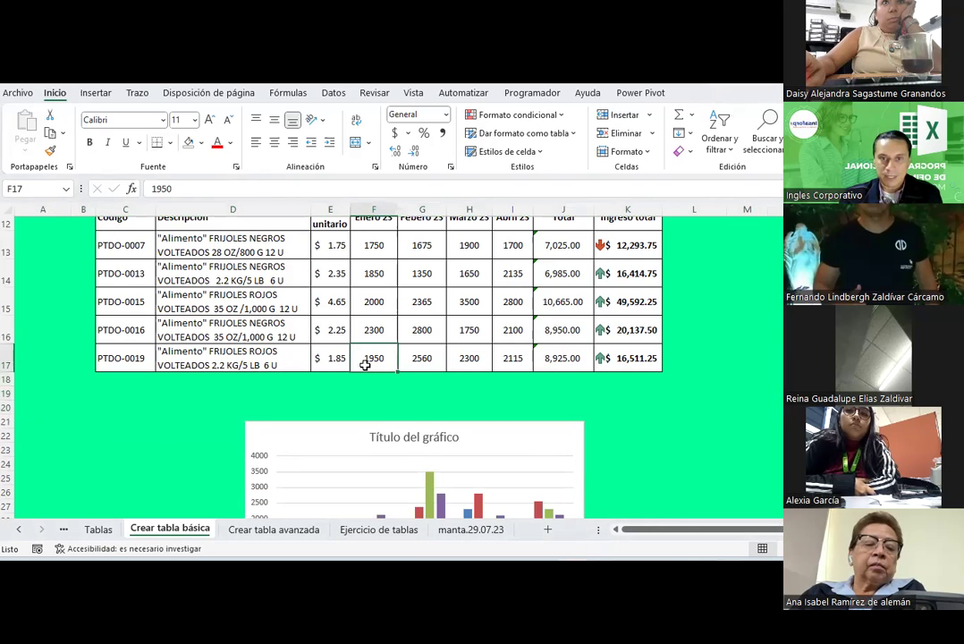
right_click(365, 364)
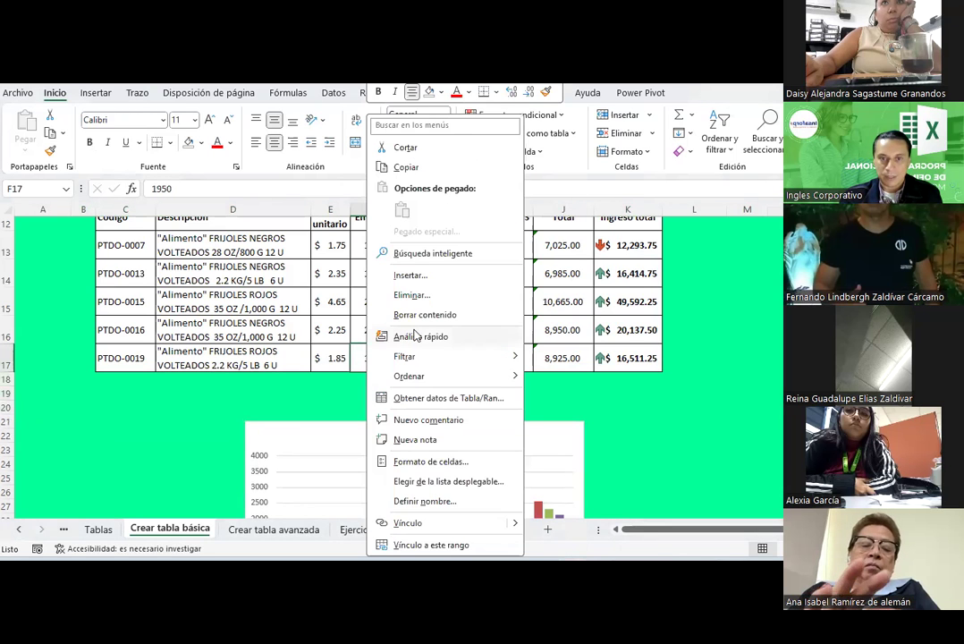
left_click(404, 336)
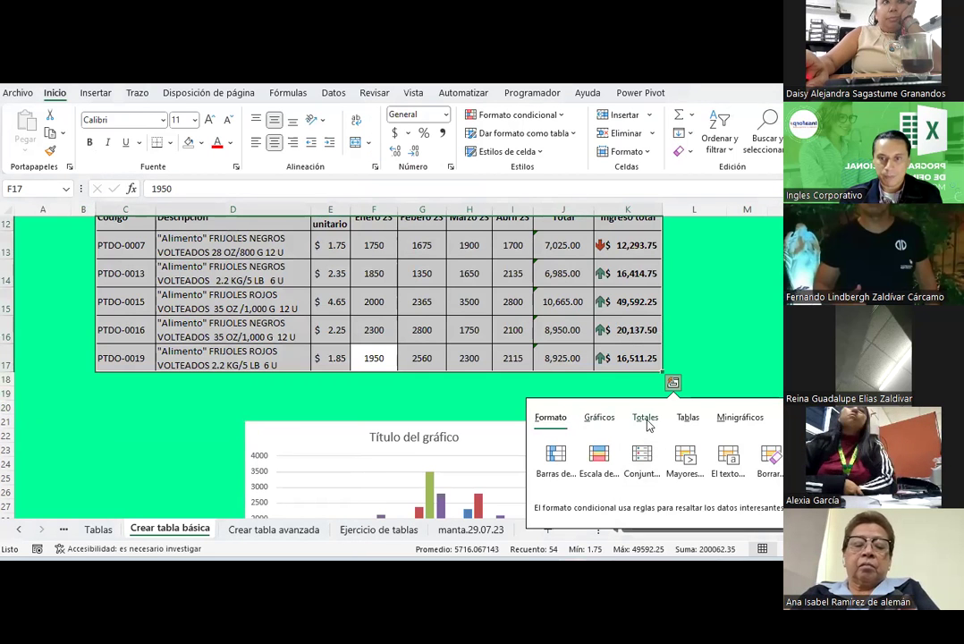
left_click(645, 417)
left_click(562, 454)
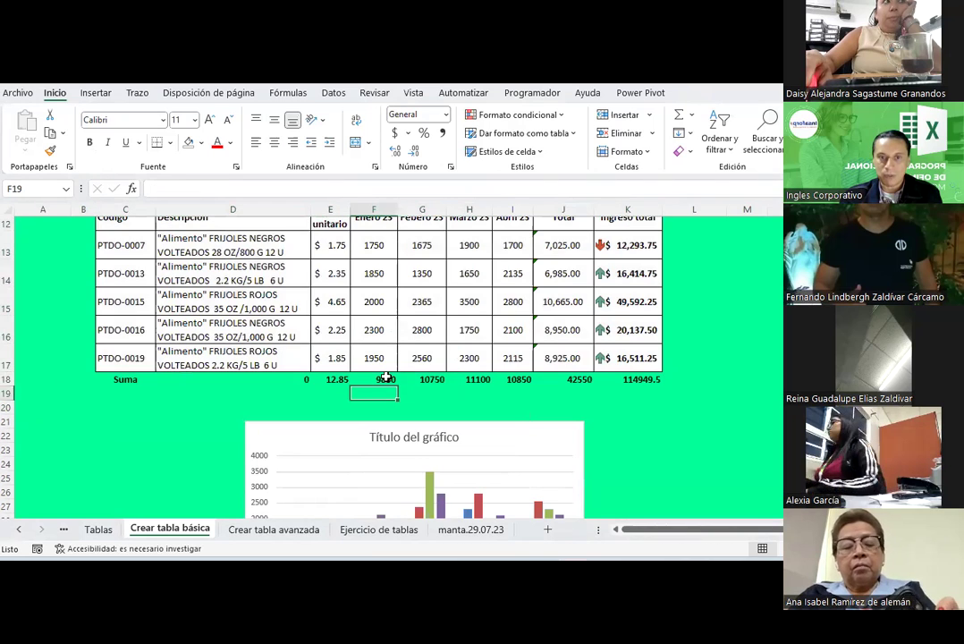
left_click(383, 378)
left_click(436, 380)
left_click(483, 379)
left_click(571, 377)
- Give the row 18 Suma row Todos los bordes and a new fill colour
left_click_drag(644, 380, 99, 378)
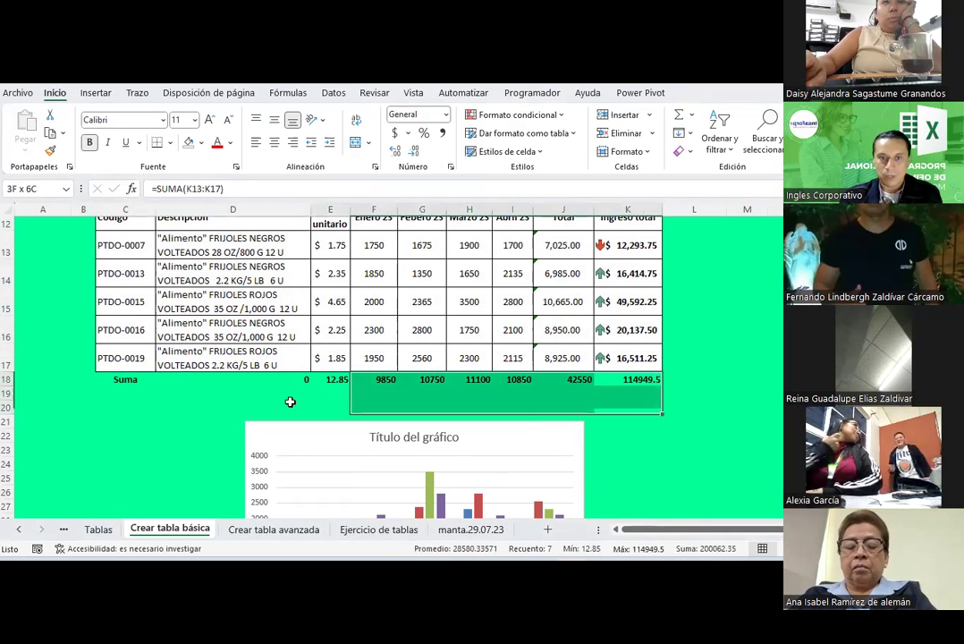
left_click(170, 144)
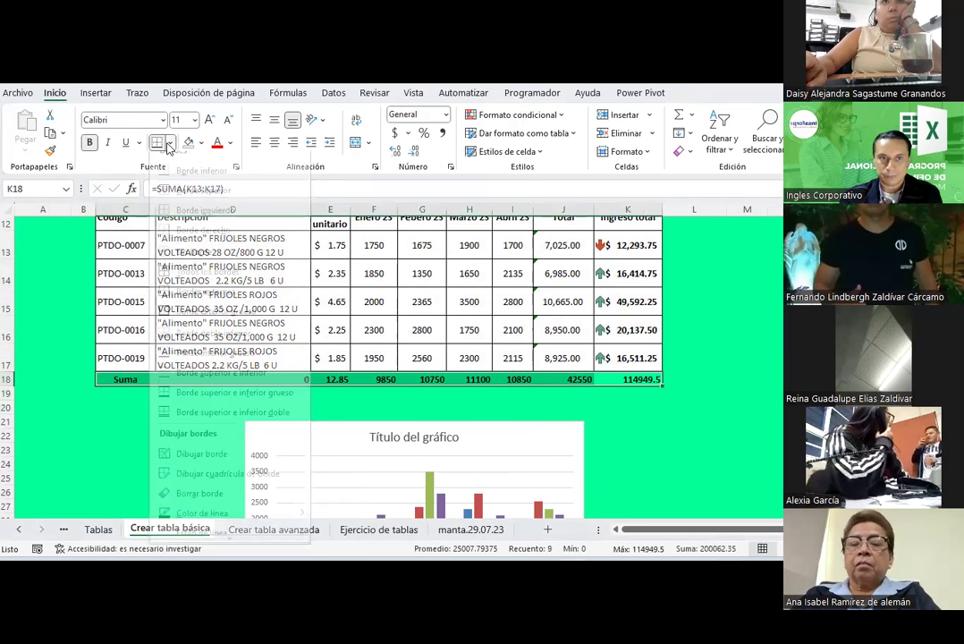
left_click(167, 284)
key("Return")
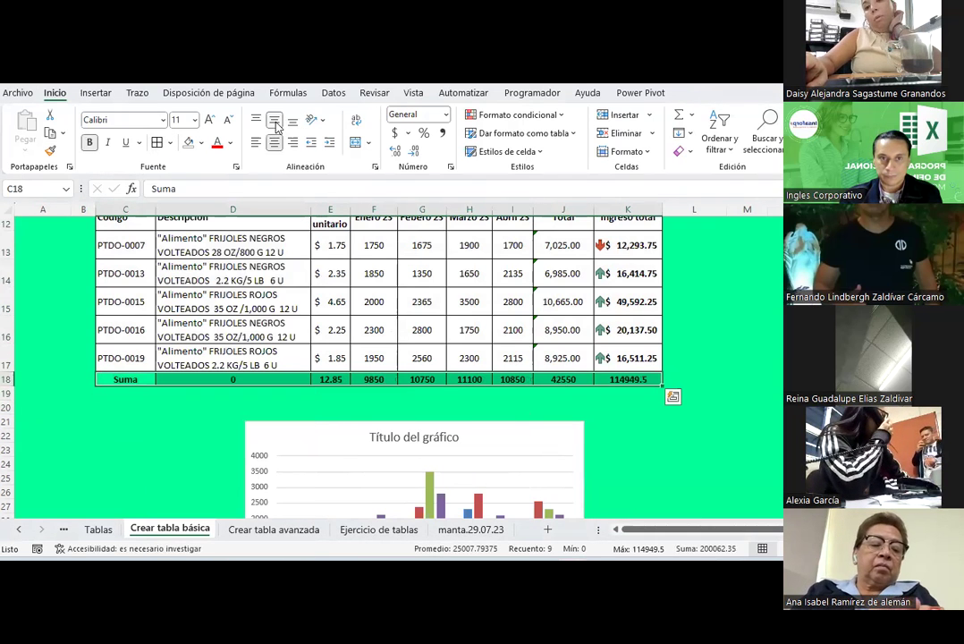
left_click(202, 145)
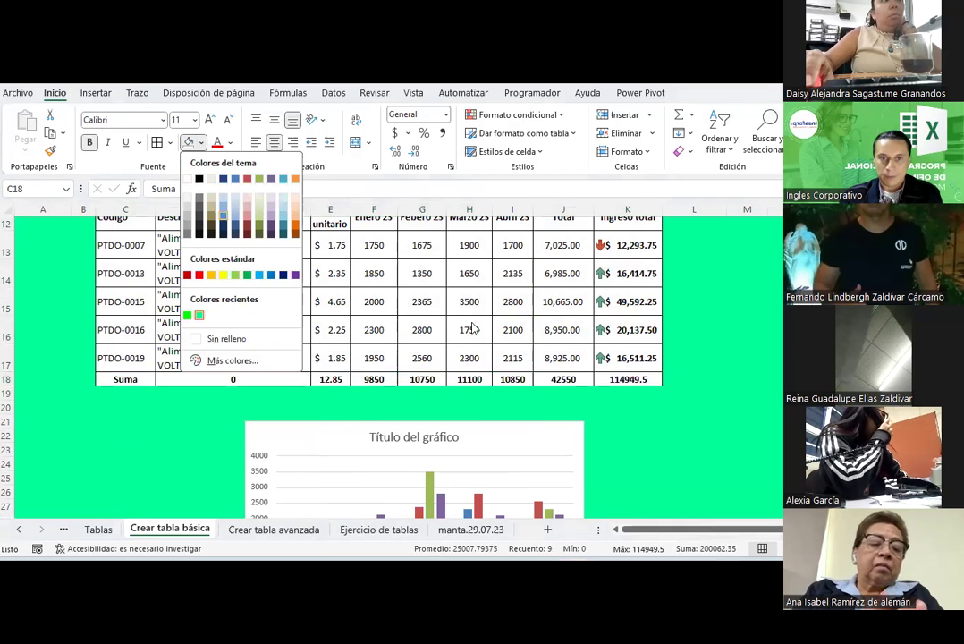
key("Escape")
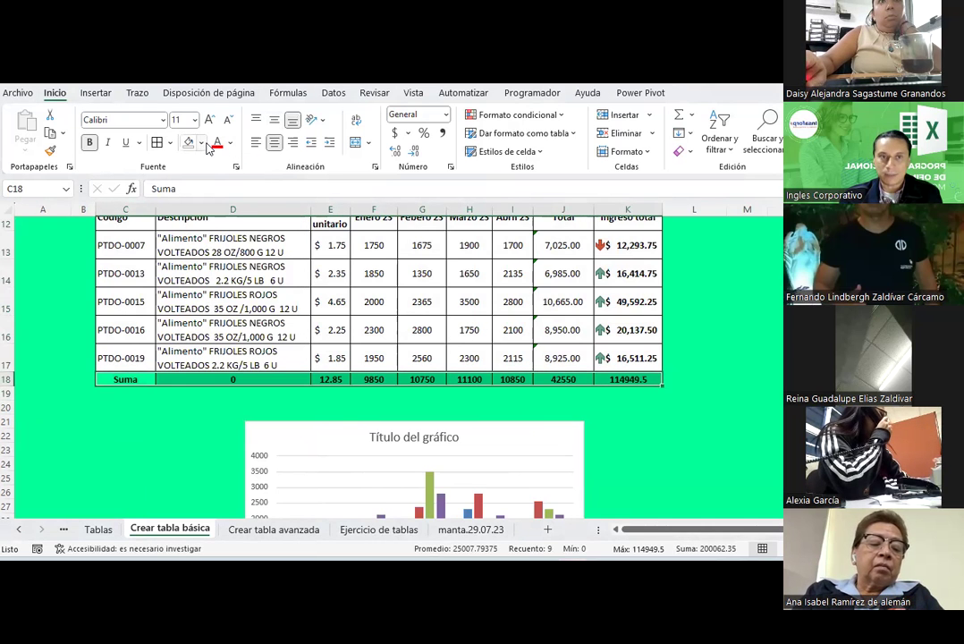
left_click(204, 146)
left_click(207, 225)
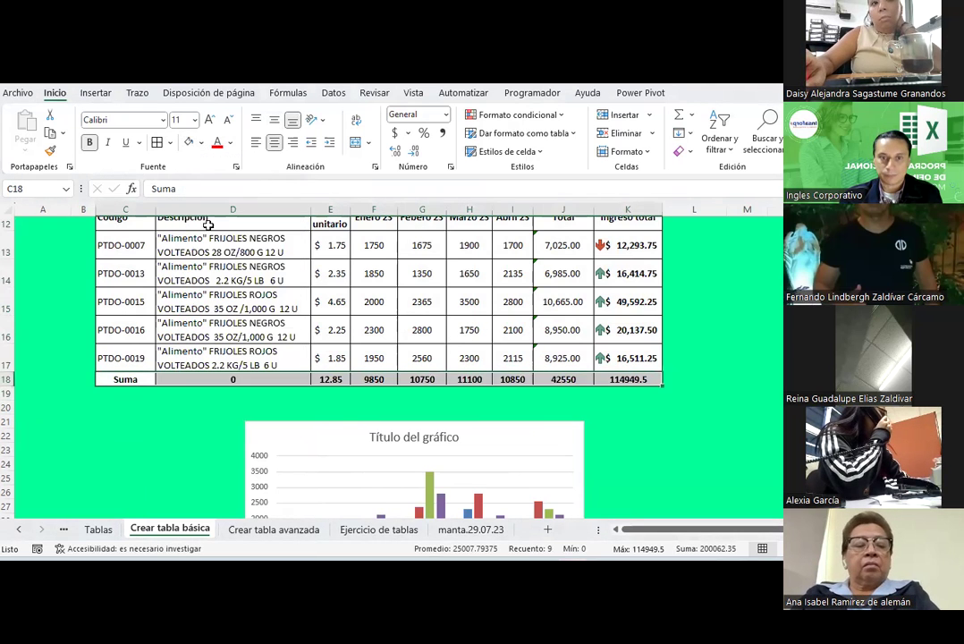
left_click(754, 406)
left_click(628, 379)
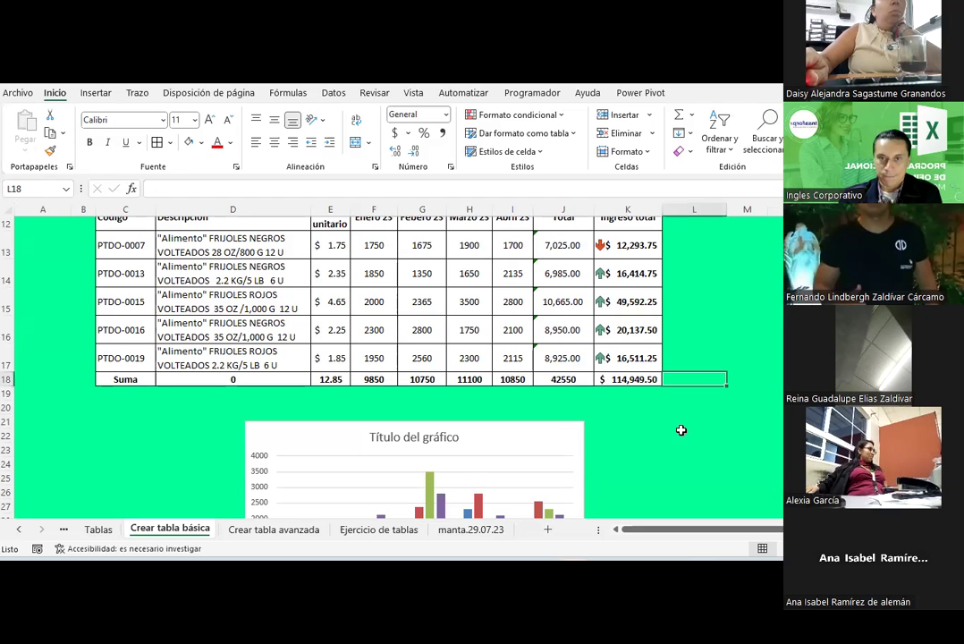
scroll(525, 452, "up", 1)
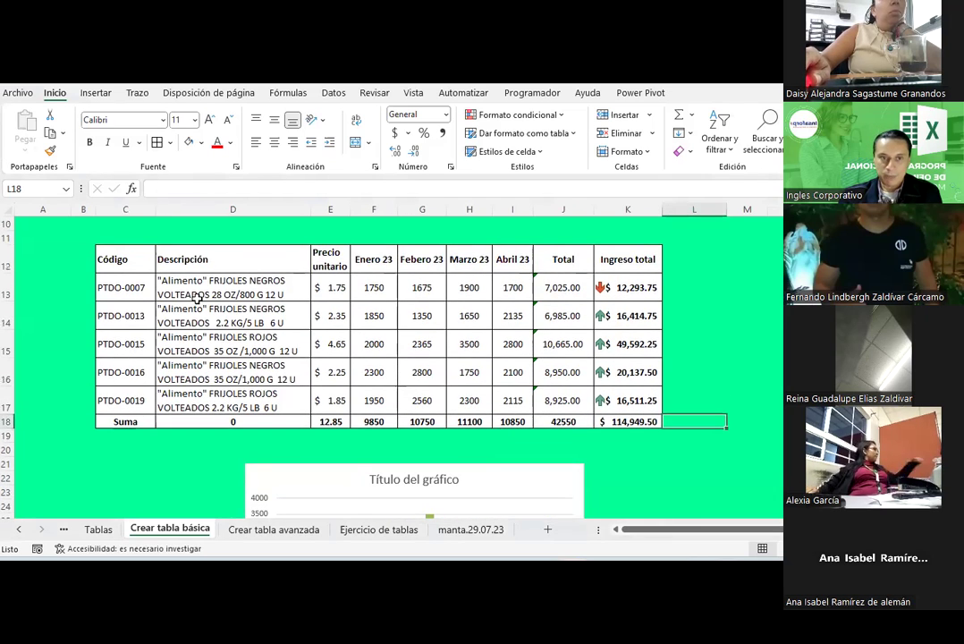
- Insert the recommended column chart of the whole table, then undo it as it covers the table
right_click(197, 298)
left_click(237, 347)
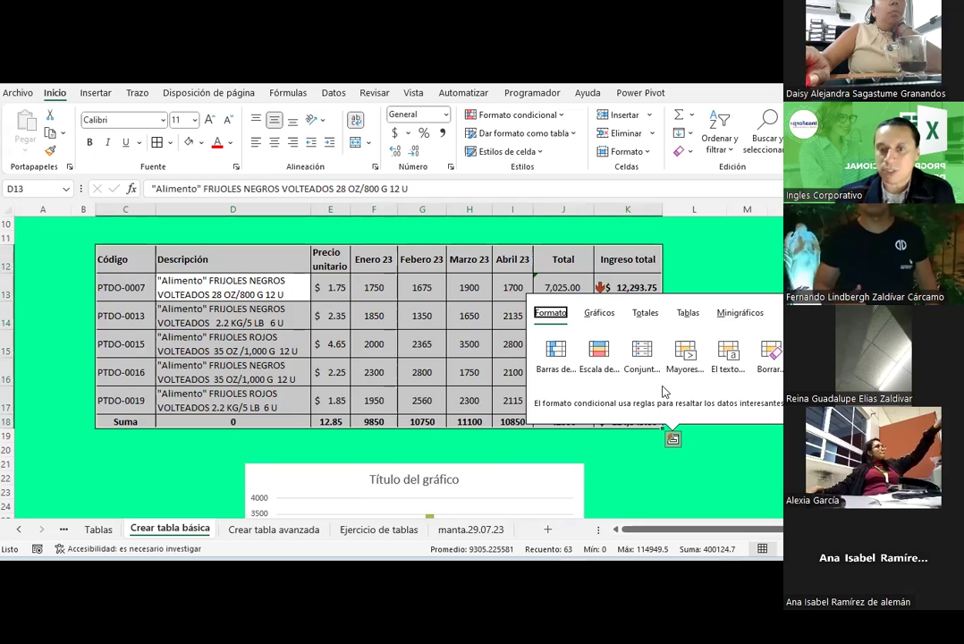
left_click(615, 312)
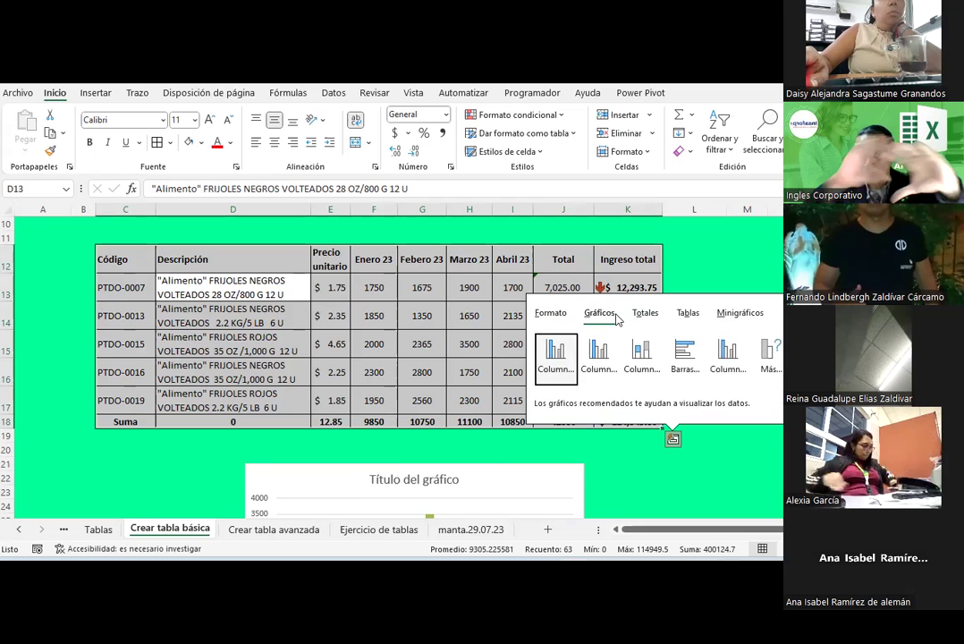
left_click(558, 360)
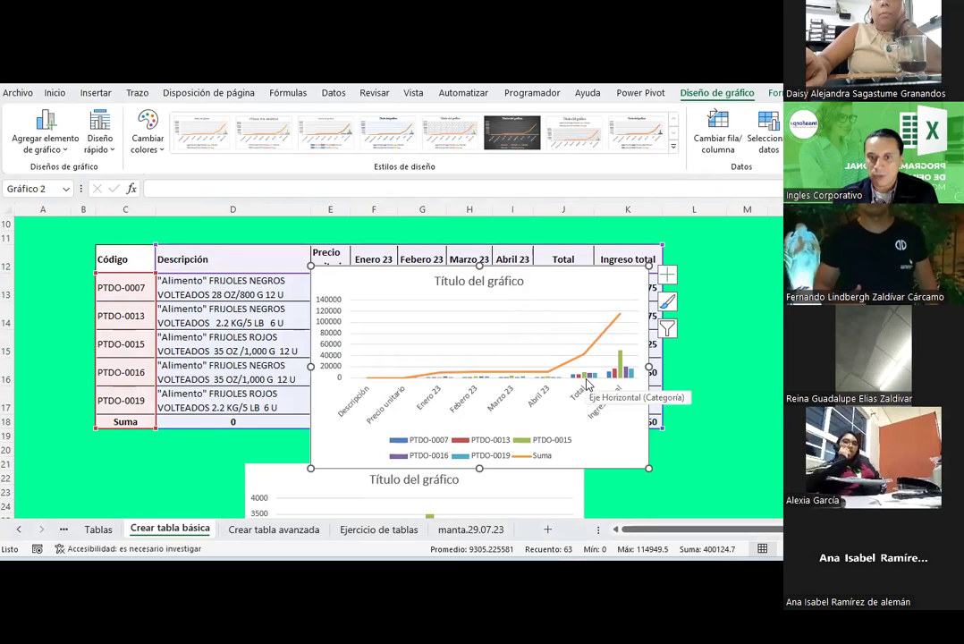
left_click(626, 302)
left_click(631, 284)
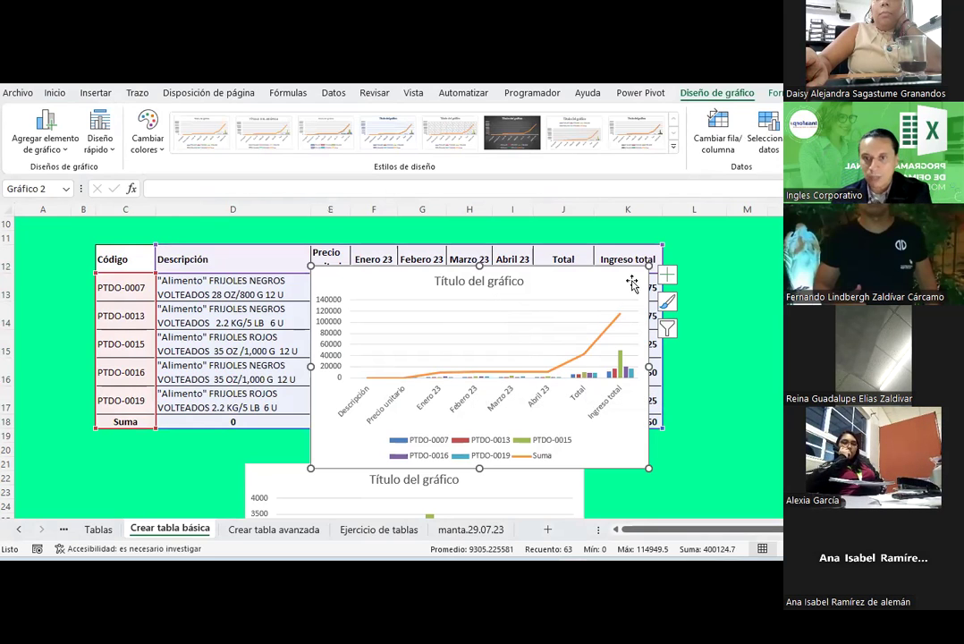
key("ctrl+z")
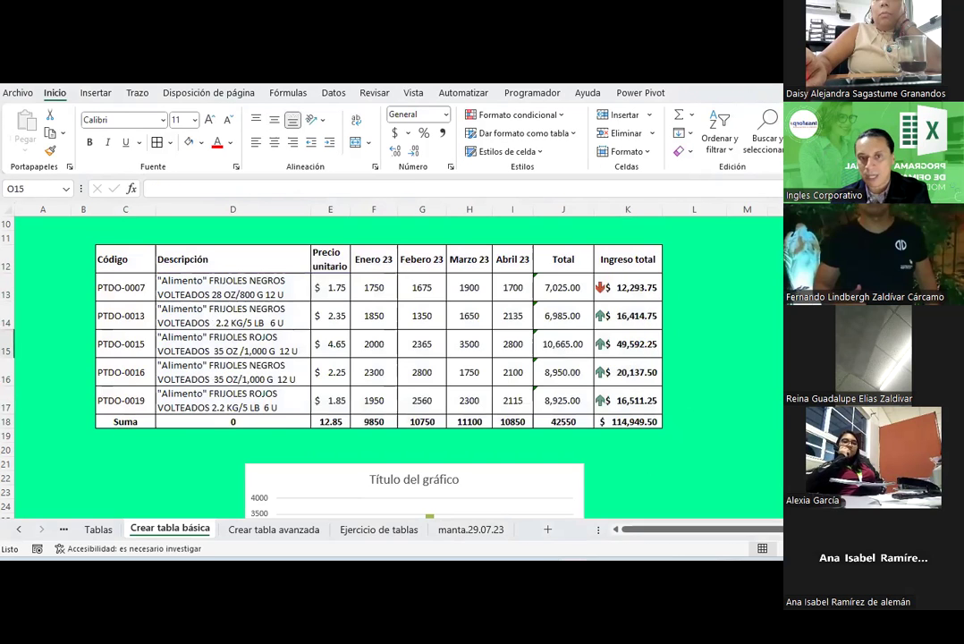
- Insert a pie chart of K13:K17 revenues and place it right of the column chart
left_click_drag(374, 287, 506, 383)
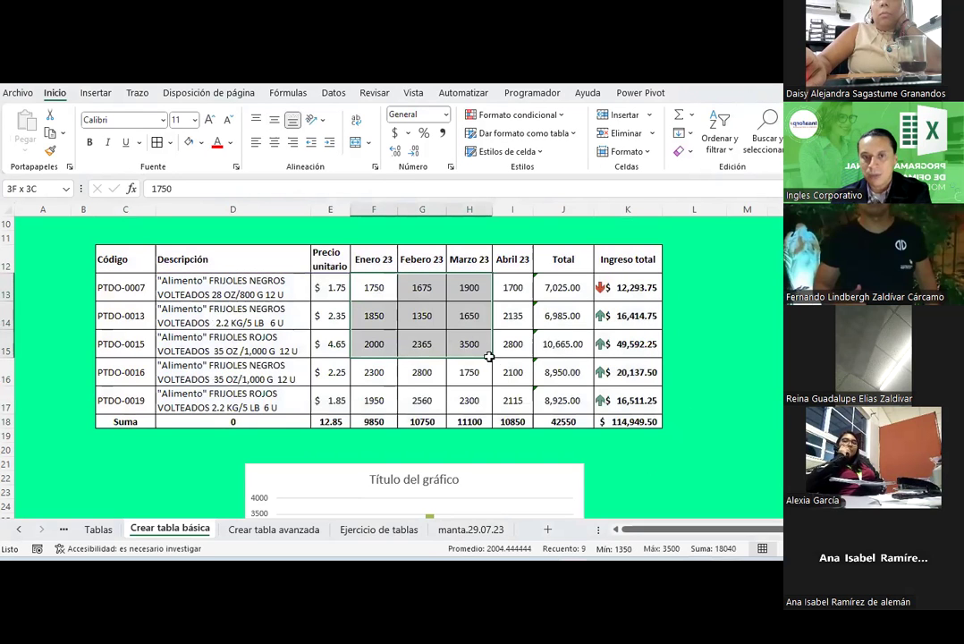
left_click_drag(626, 288, 632, 403)
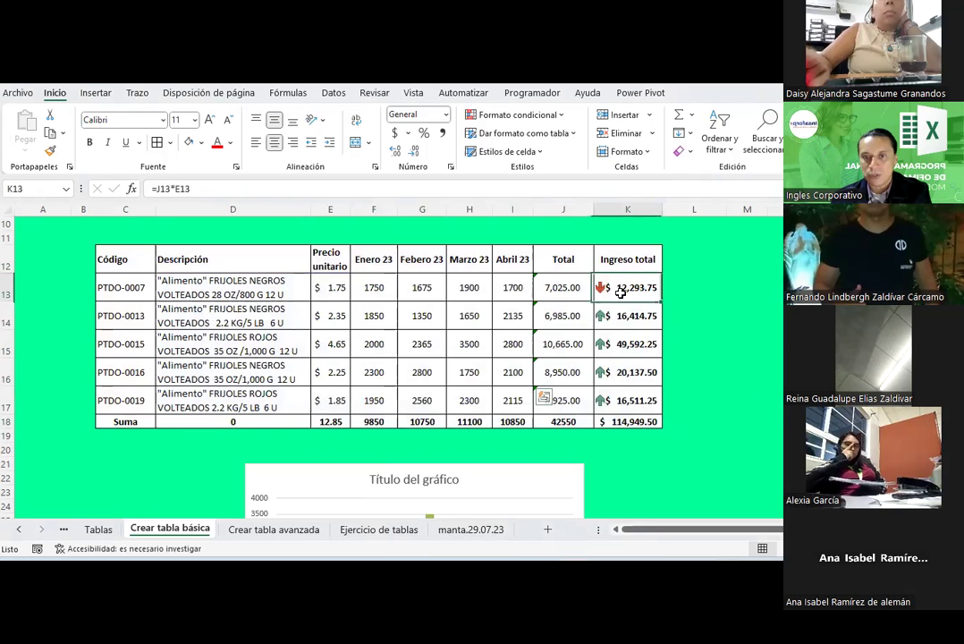
right_click(631, 402)
left_click(687, 333)
left_click(600, 299)
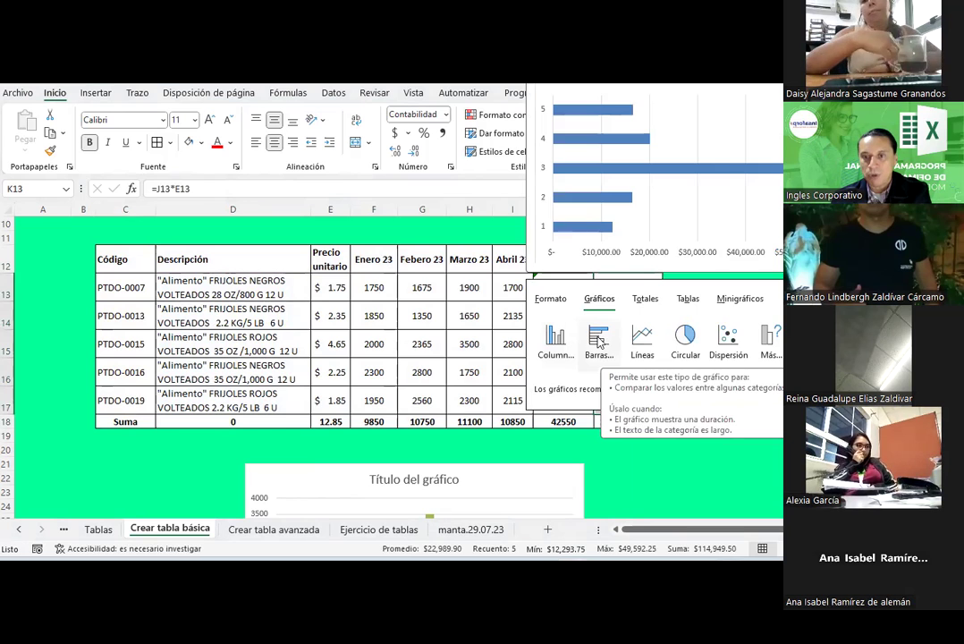
left_click(676, 344)
mouse_move(609, 338)
left_mouse_down()
mouse_move(863, 451)
mouse_move(899, 411)
left_mouse_up()
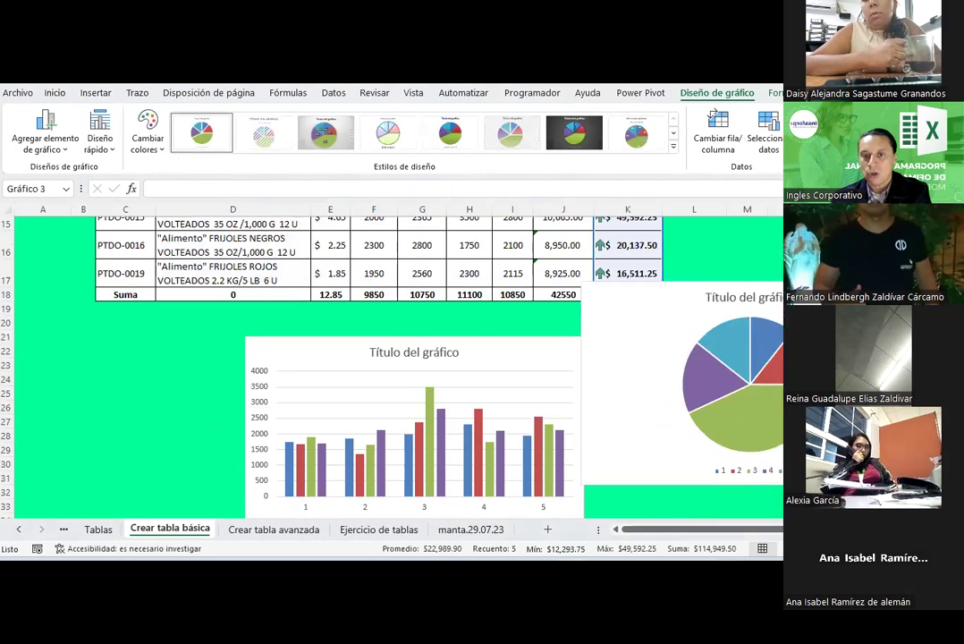
scroll(739, 345, "up", 5)
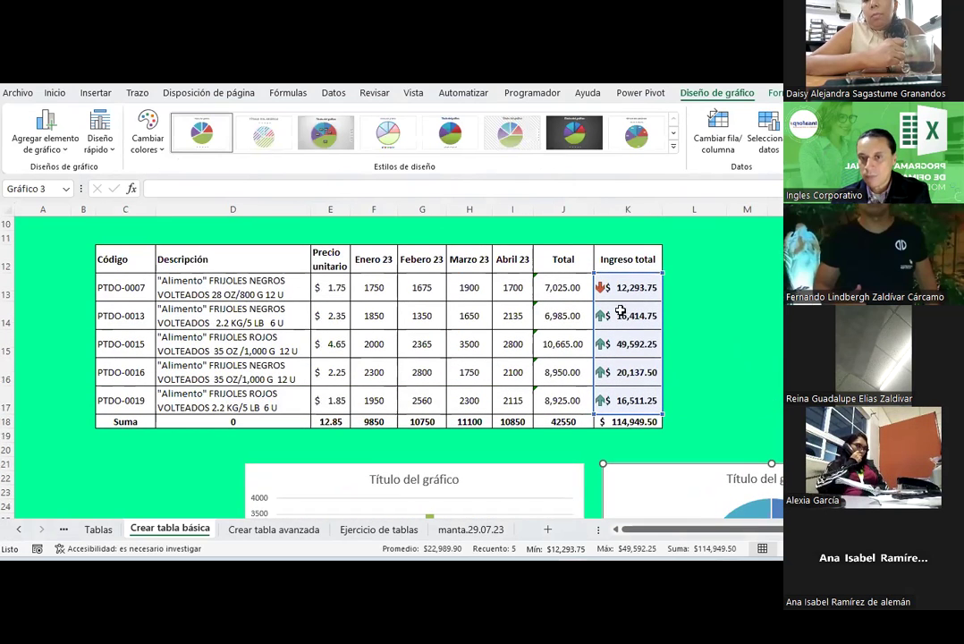
left_click(730, 344)
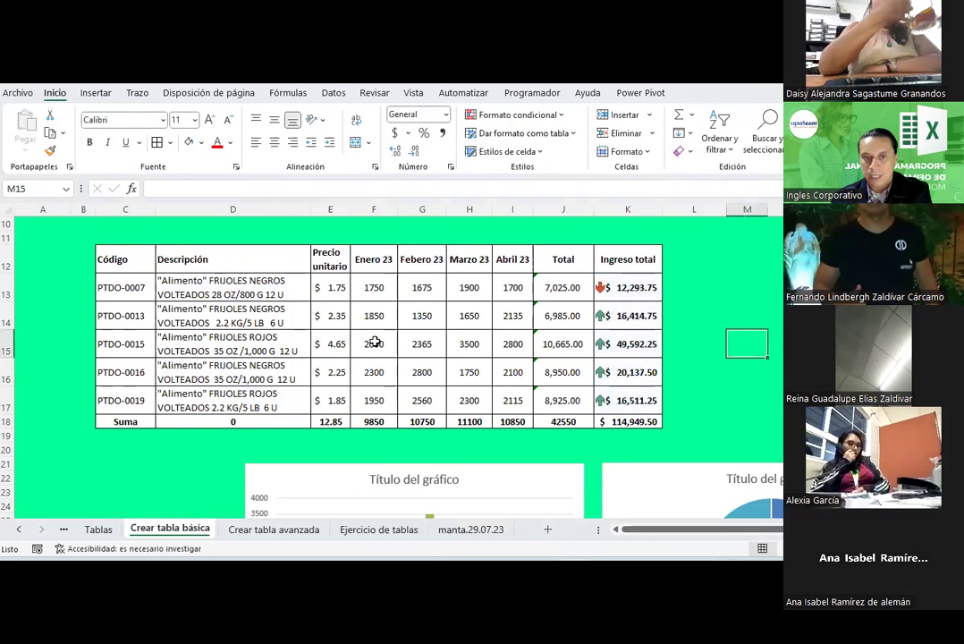
- Delete row 18, the Suma totals row beneath the product sales table
scroll(375, 340, "down", 1)
mouse_move(379, 255)
left_mouse_down()
mouse_move(473, 319)
mouse_move(497, 353)
left_mouse_up()
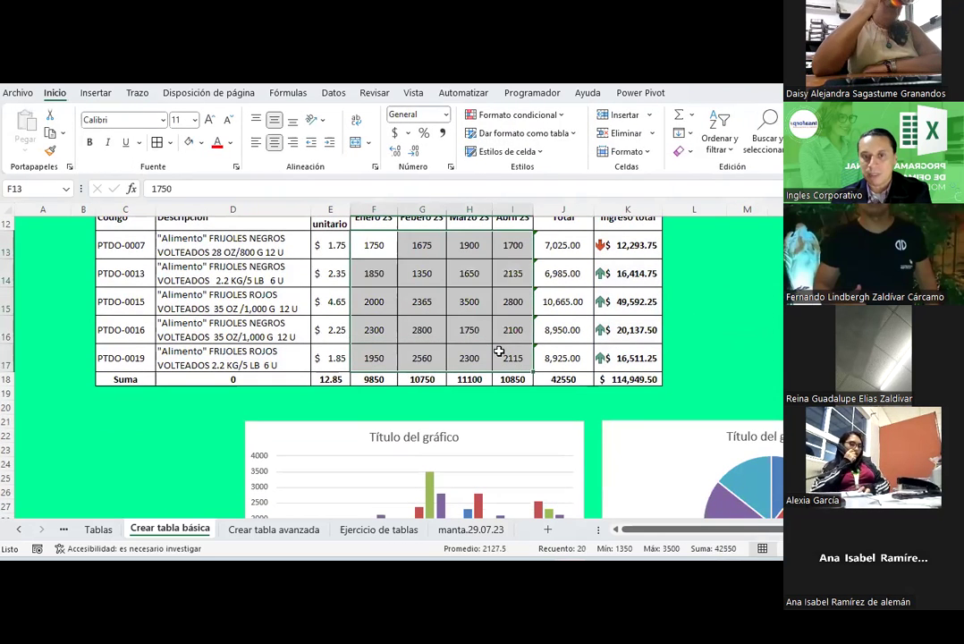
scroll(499, 351, "down", 1)
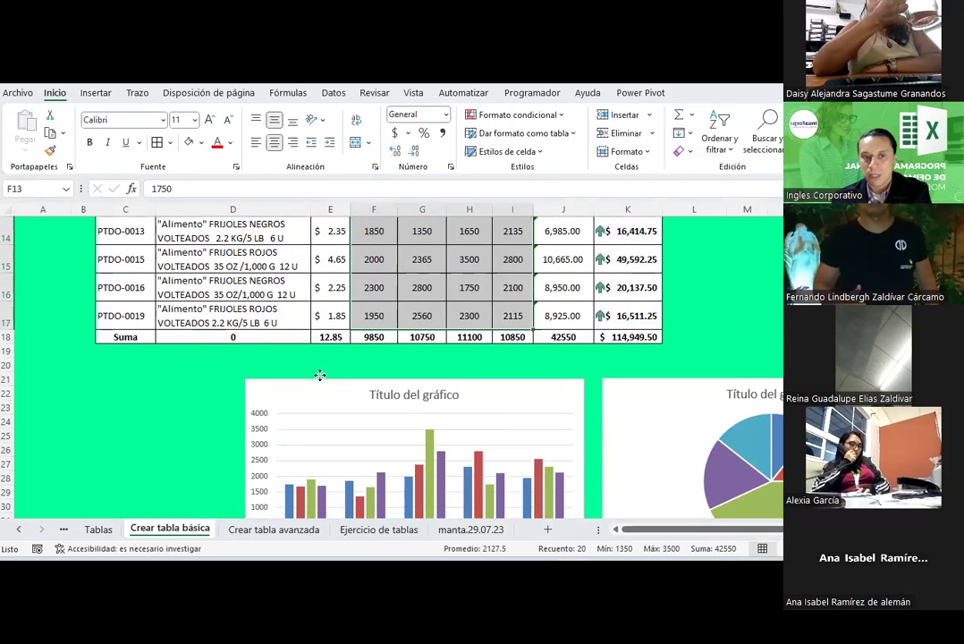
left_click(321, 375)
left_click(319, 365)
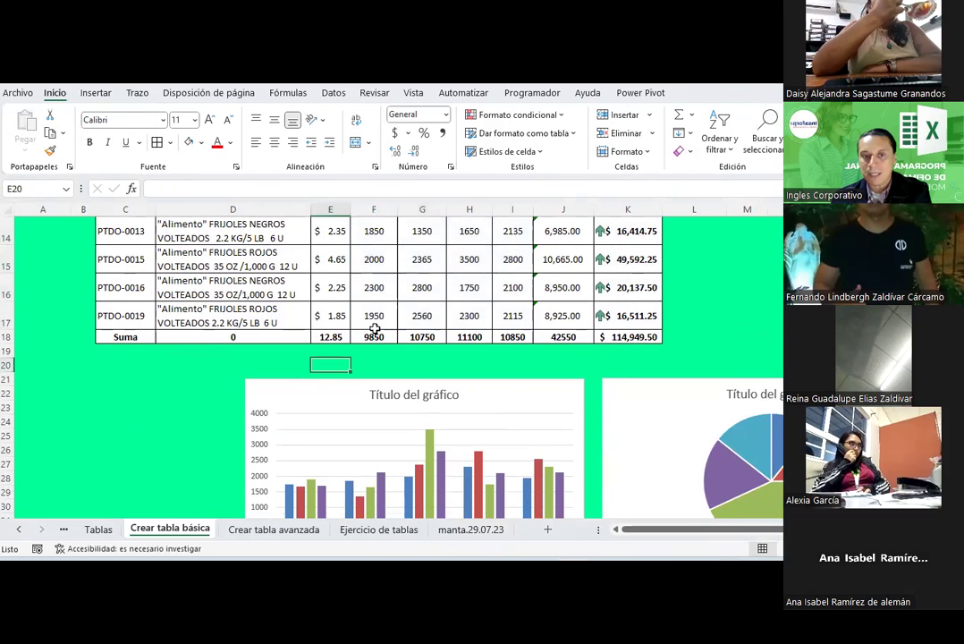
left_click(10, 337)
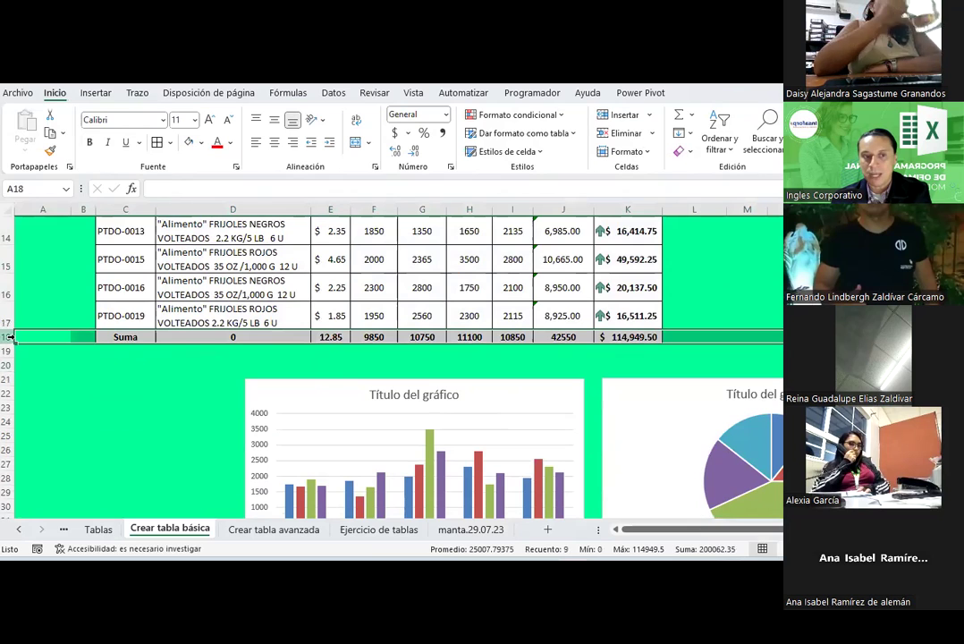
right_click(10, 337)
left_click(86, 226)
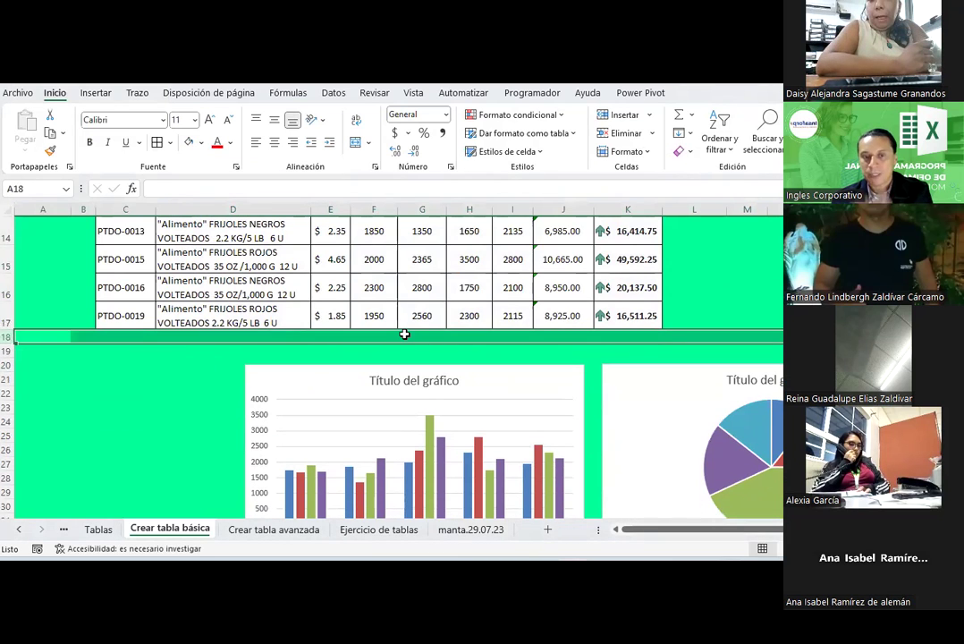
- Preview the Quick Analysis Totales suggestions for the table, then close without adding any
left_click(330, 335)
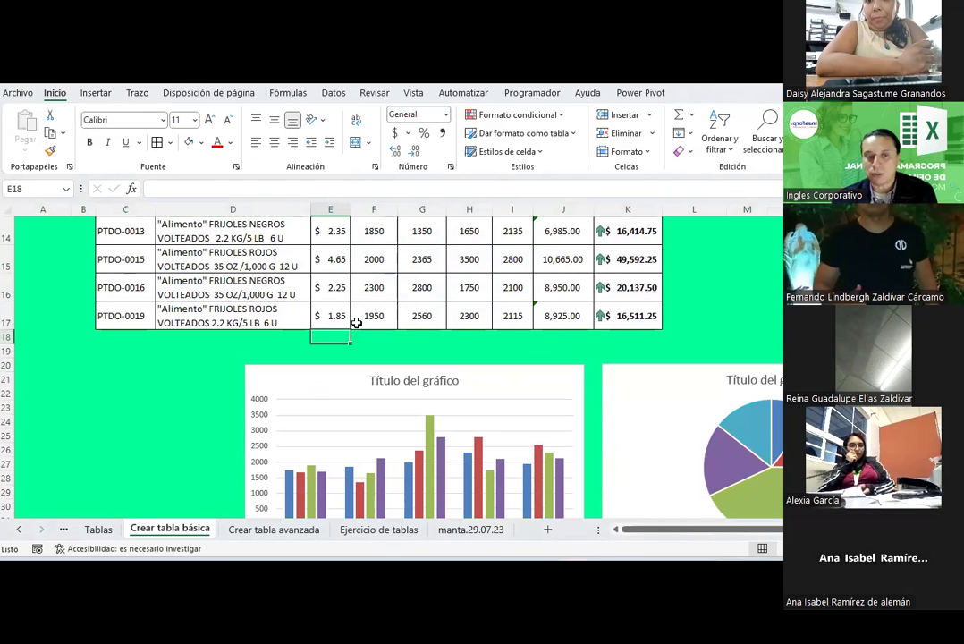
left_click(369, 315)
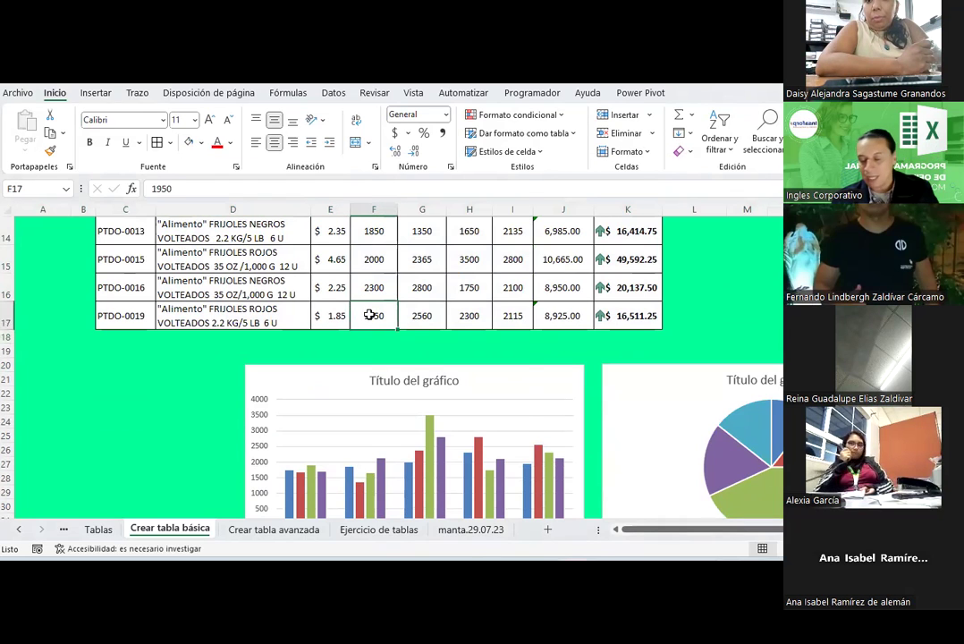
right_click(370, 315)
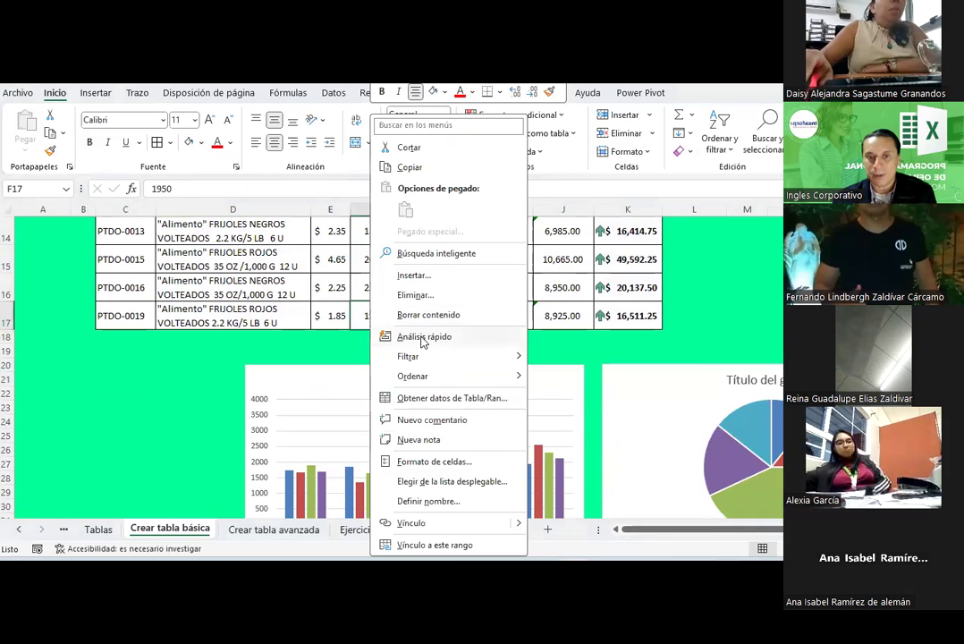
left_click(424, 337)
left_click(644, 377)
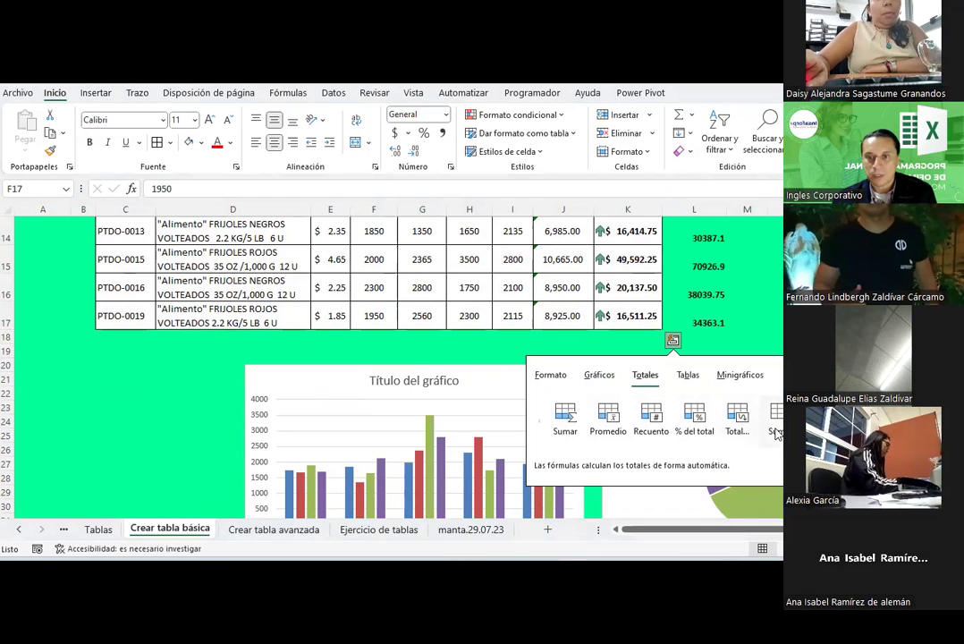
left_click(775, 337)
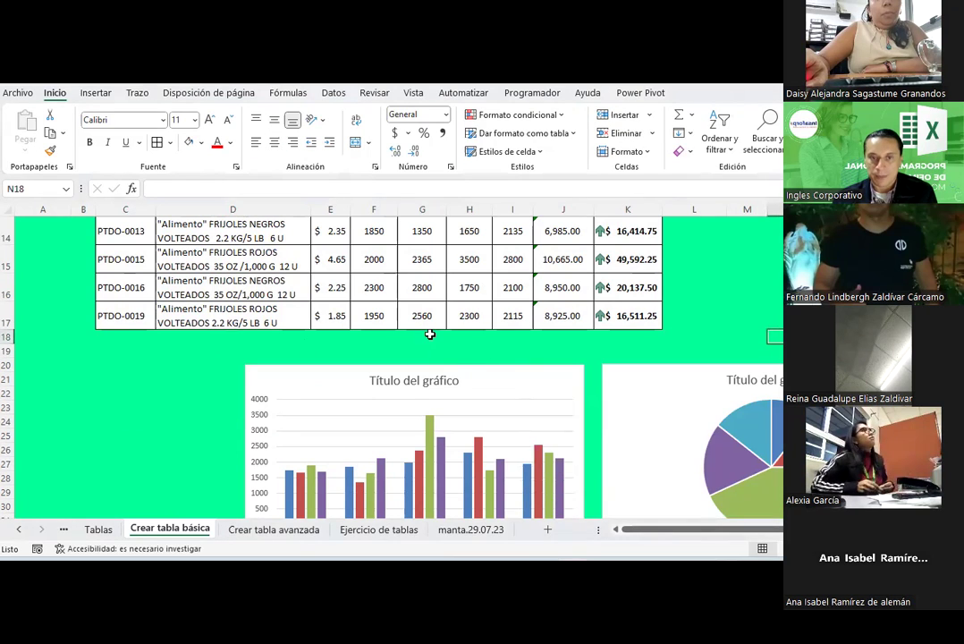
left_click_drag(371, 338, 517, 334)
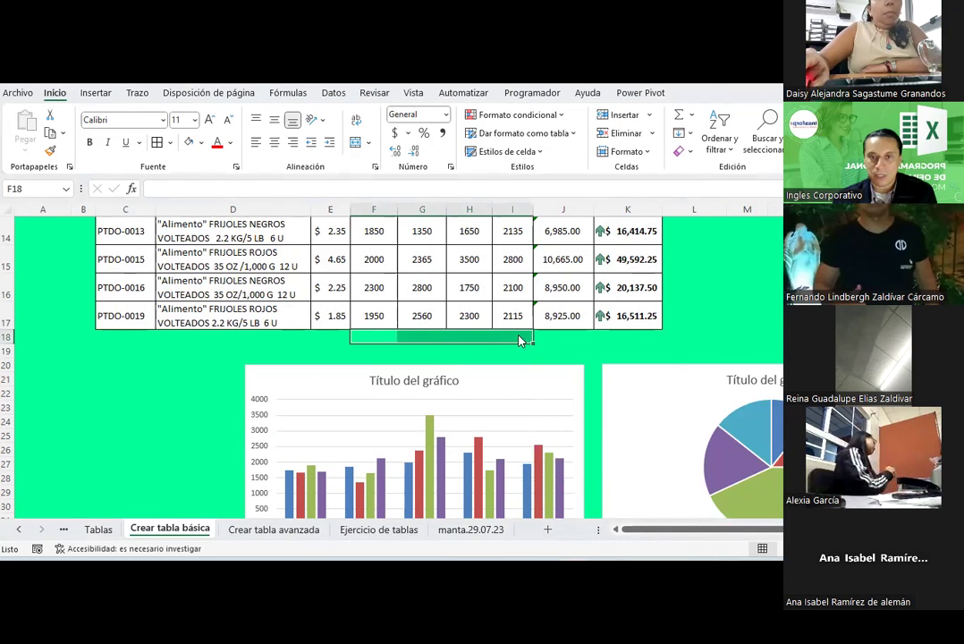
right_click(521, 339)
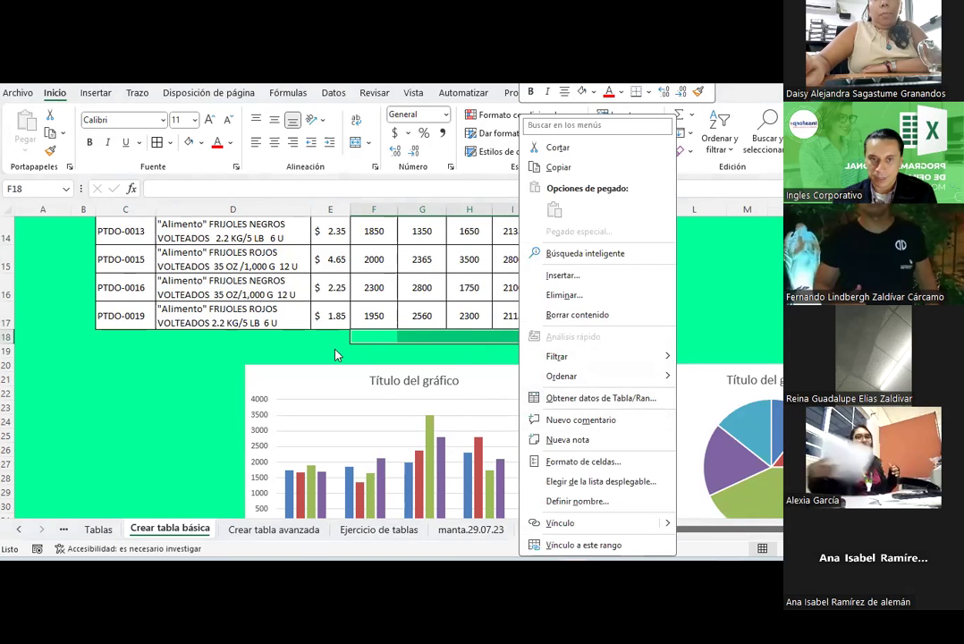
left_click(383, 335)
right_click(383, 335)
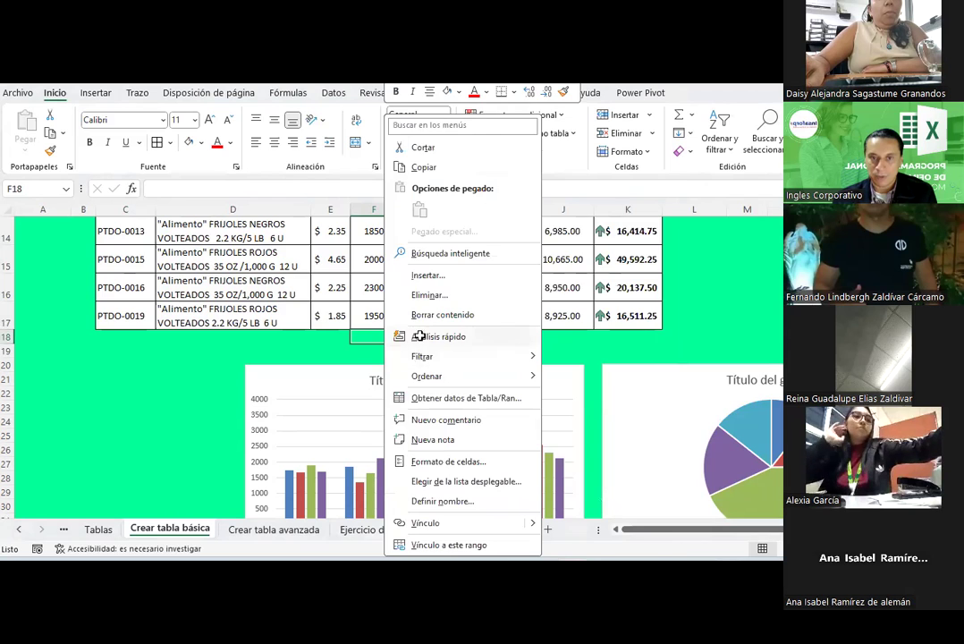
left_click(417, 334)
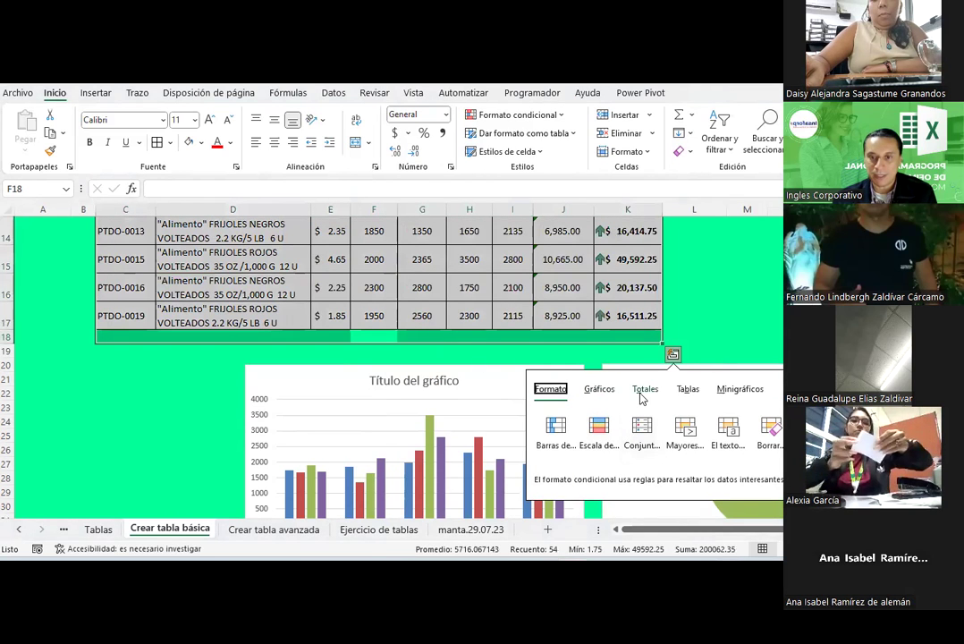
left_click(692, 391)
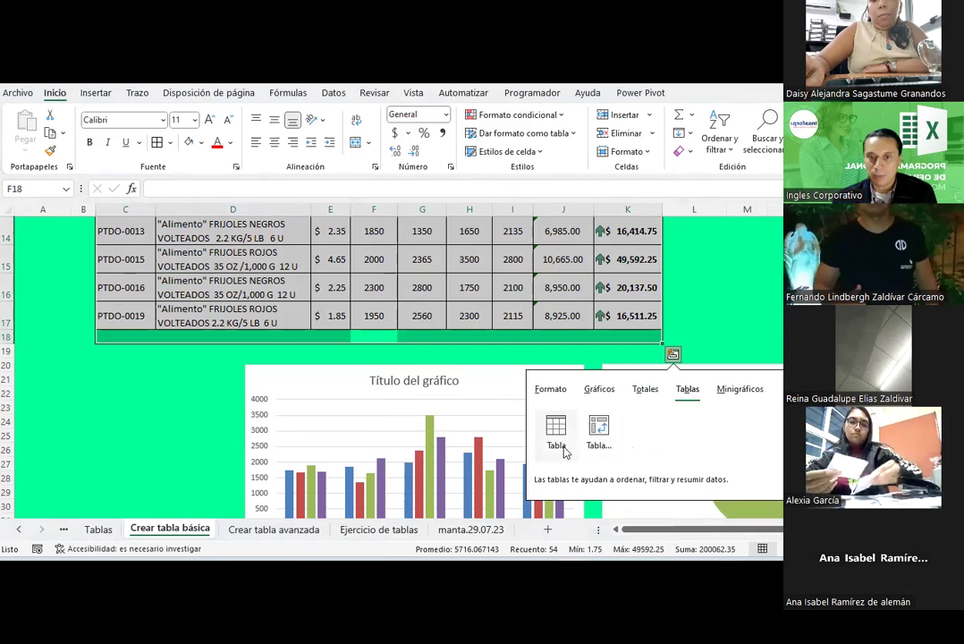
left_click(742, 391)
left_click(709, 317)
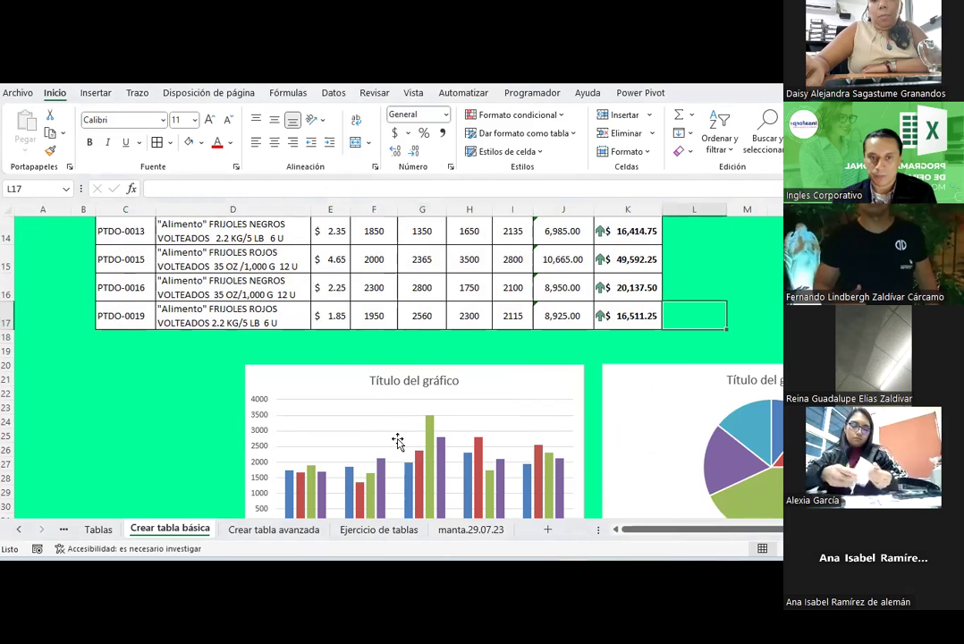
scroll(398, 442, "up", 1)
scroll(398, 442, "down", 2)
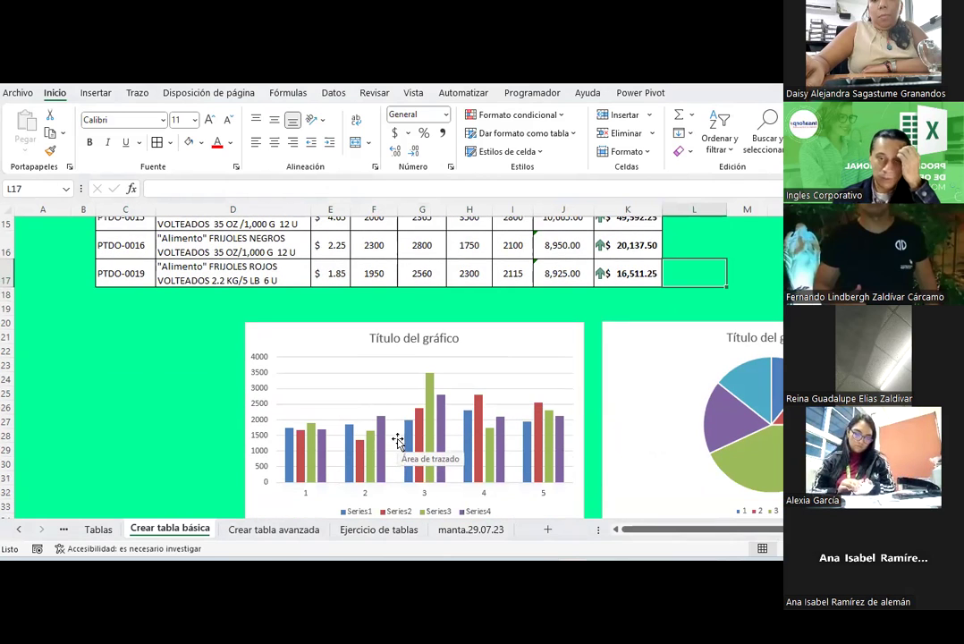
scroll(398, 441, "up", 1)
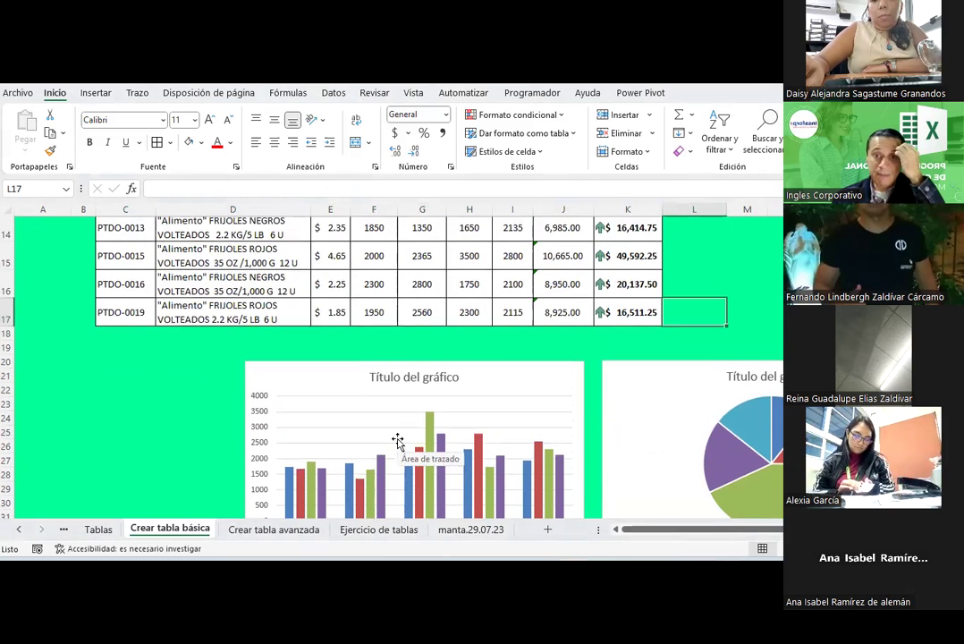
scroll(286, 383, "up", 2)
scroll(279, 377, "down", 1)
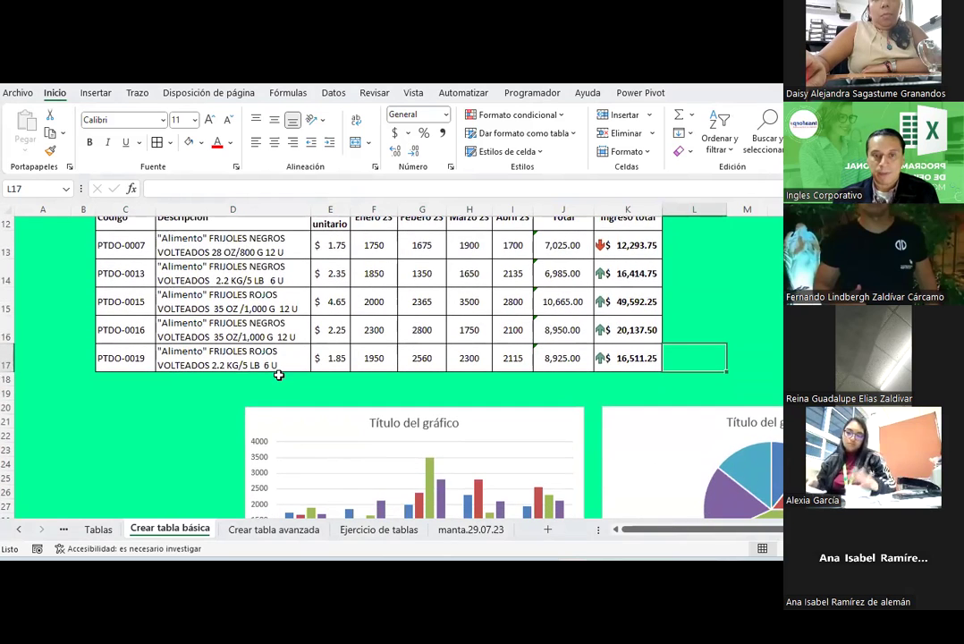
- Give row 18 borders and a white fill, with a bold 'Total' label in D18
left_click_drag(125, 379, 627, 380)
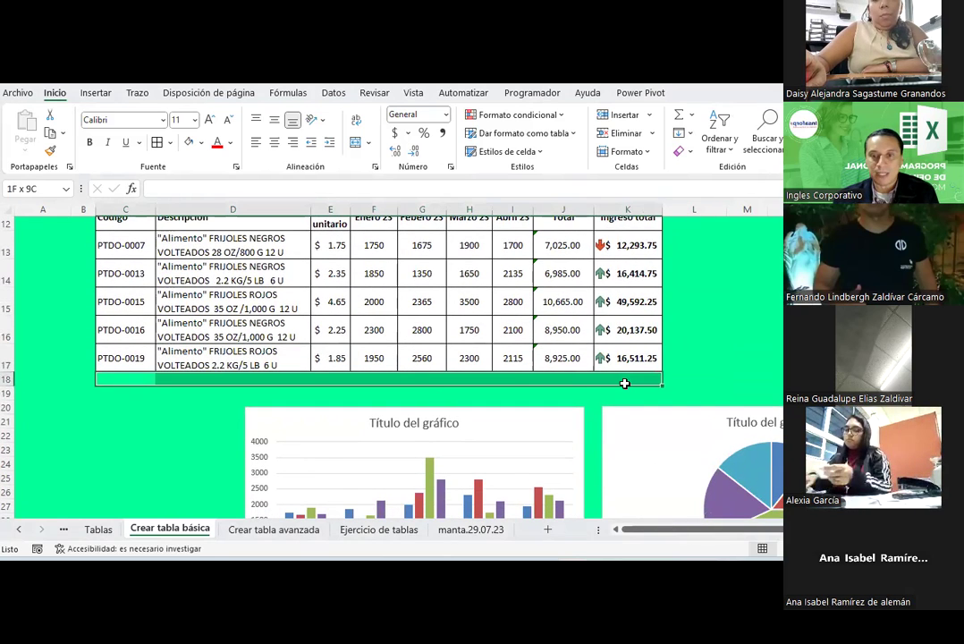
left_click(157, 144)
left_click(188, 143)
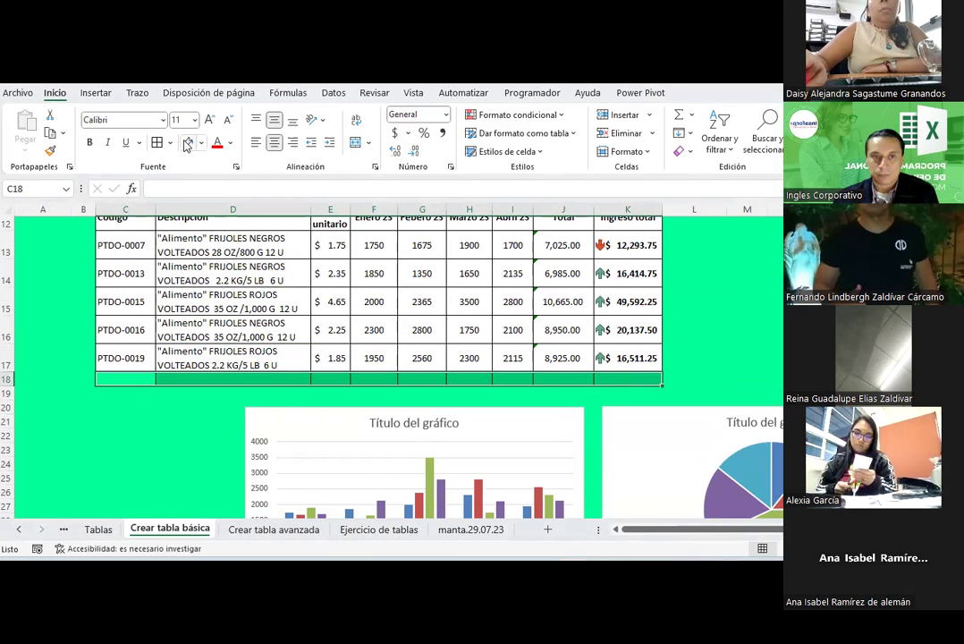
left_click(295, 382)
type("Total")
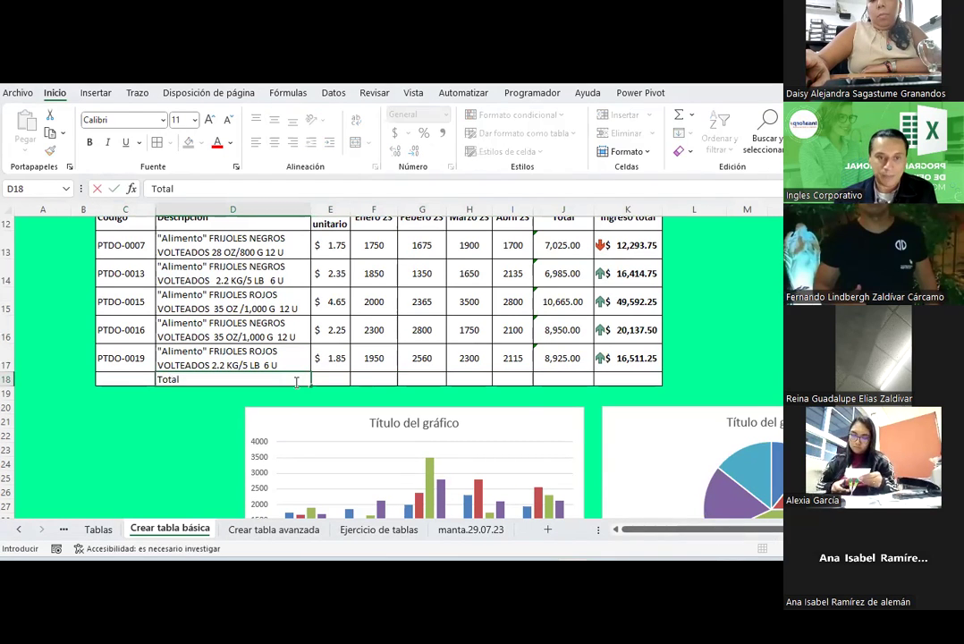
left_click(294, 382)
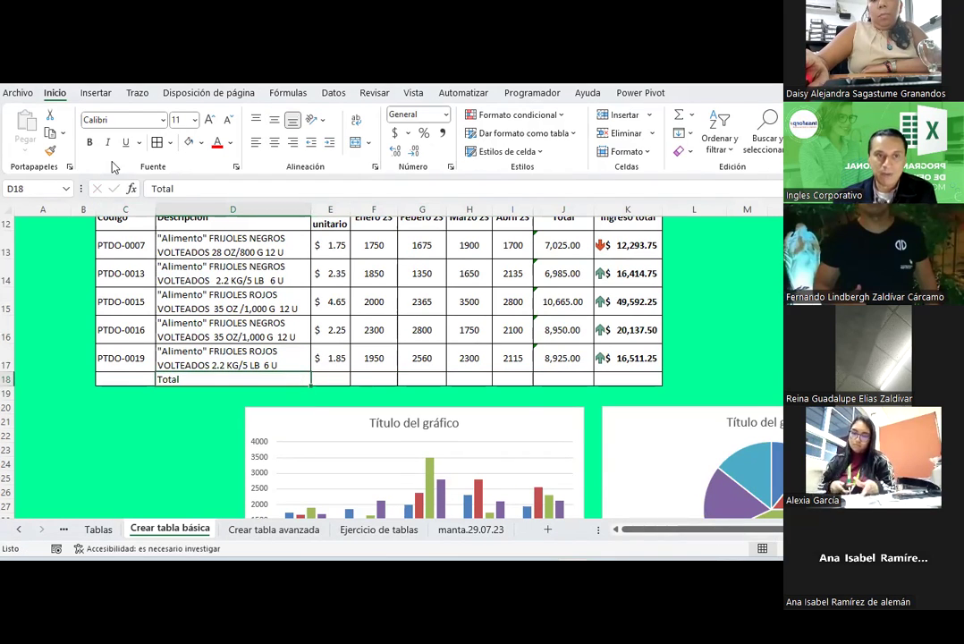
left_click(88, 142)
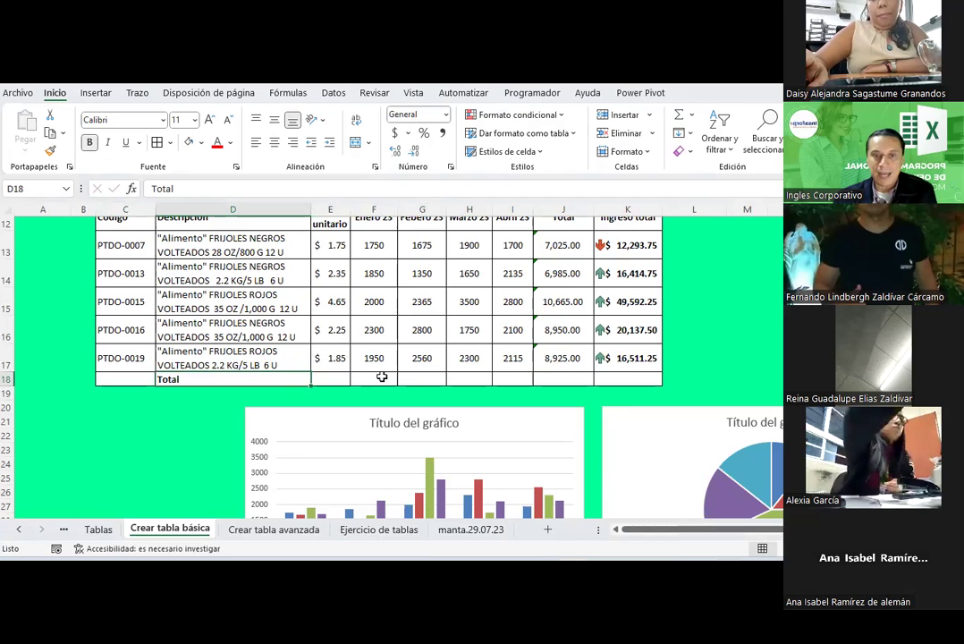
- AutoSum January in F18, fill across to K18, center and bold, and format K18 as accounting
left_click(381, 380)
key("alt+equal")
key("Return")
left_click(379, 376)
left_click_drag(399, 384, 647, 393)
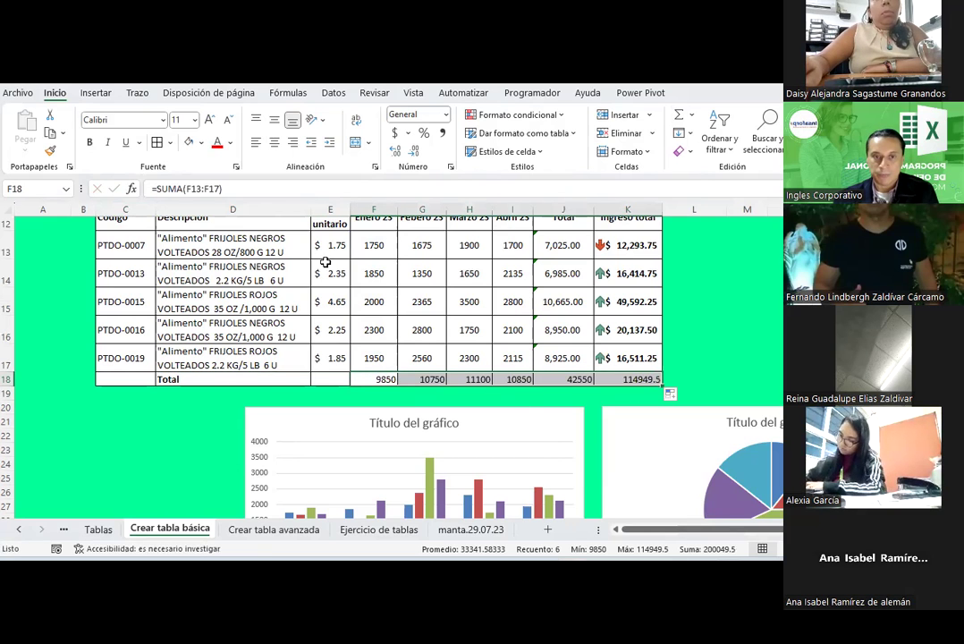
left_click(274, 142)
left_click(90, 145)
left_click(627, 379)
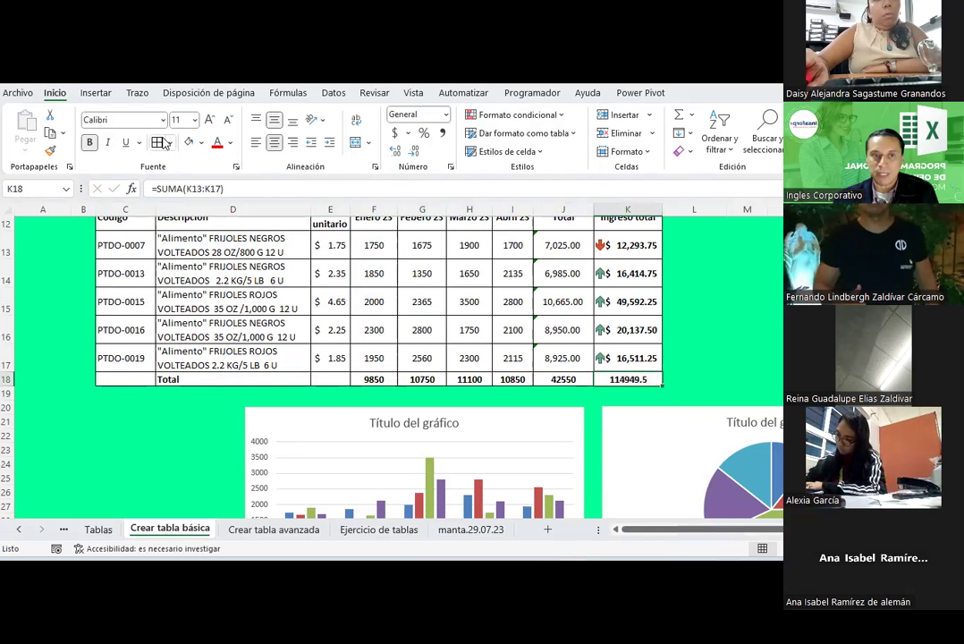
left_click(394, 134)
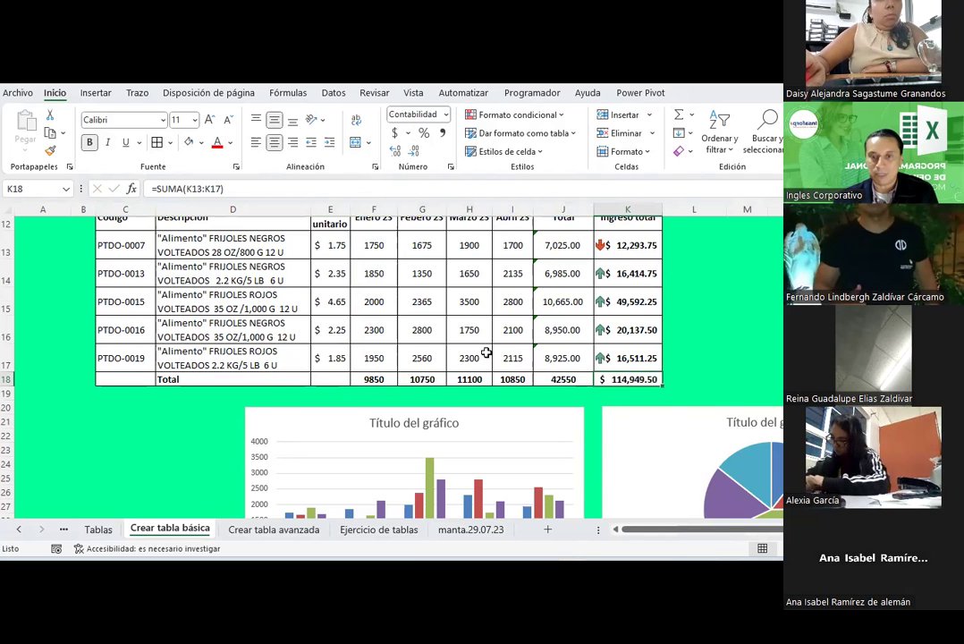
- Check the row totals and show the Total column's grand sum as 42550.00
scroll(486, 353, "up", 1)
left_click_drag(375, 288, 554, 414)
left_click(405, 317)
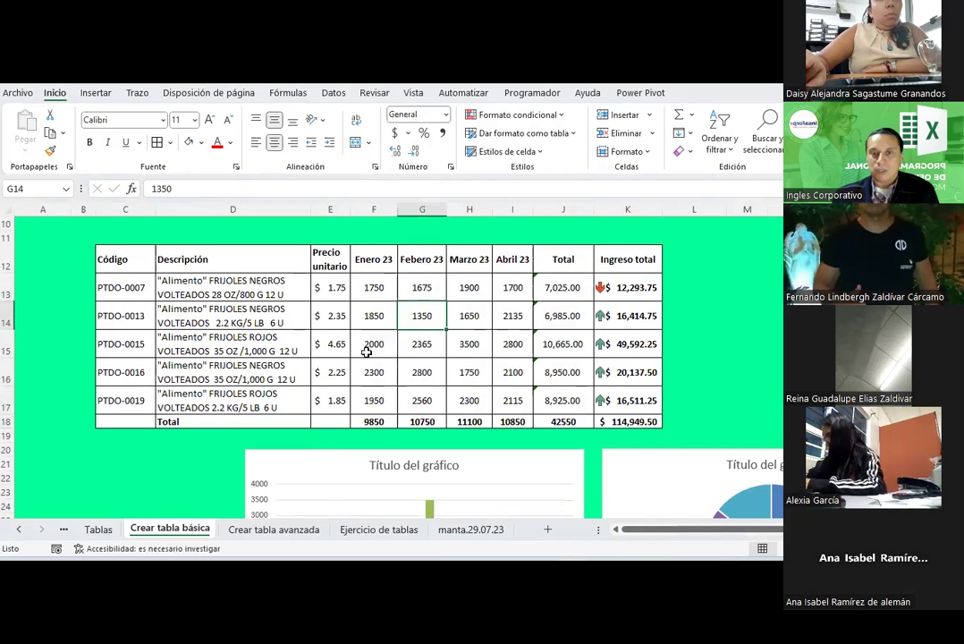
left_click(566, 293)
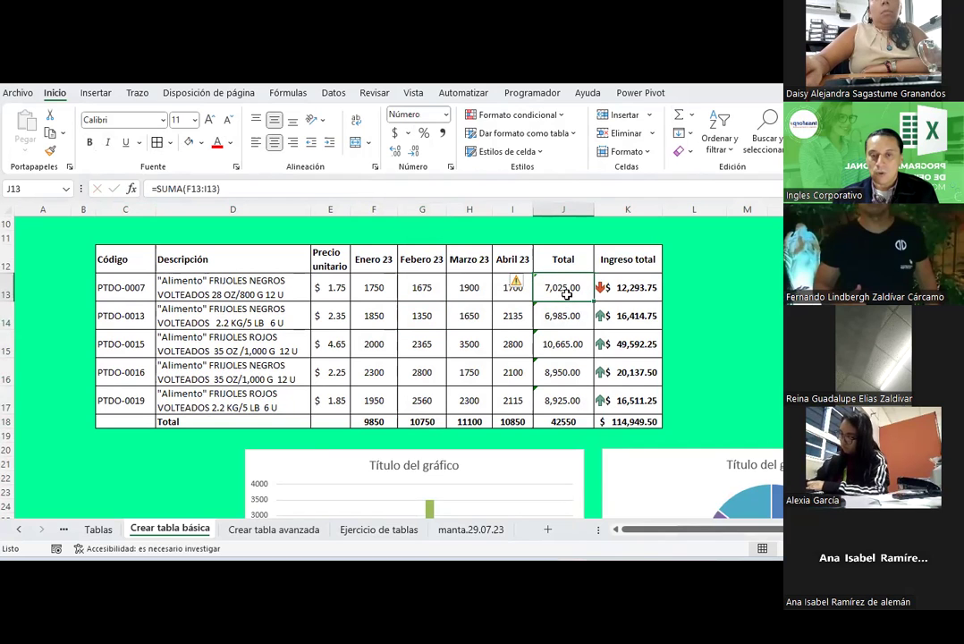
left_click(574, 420)
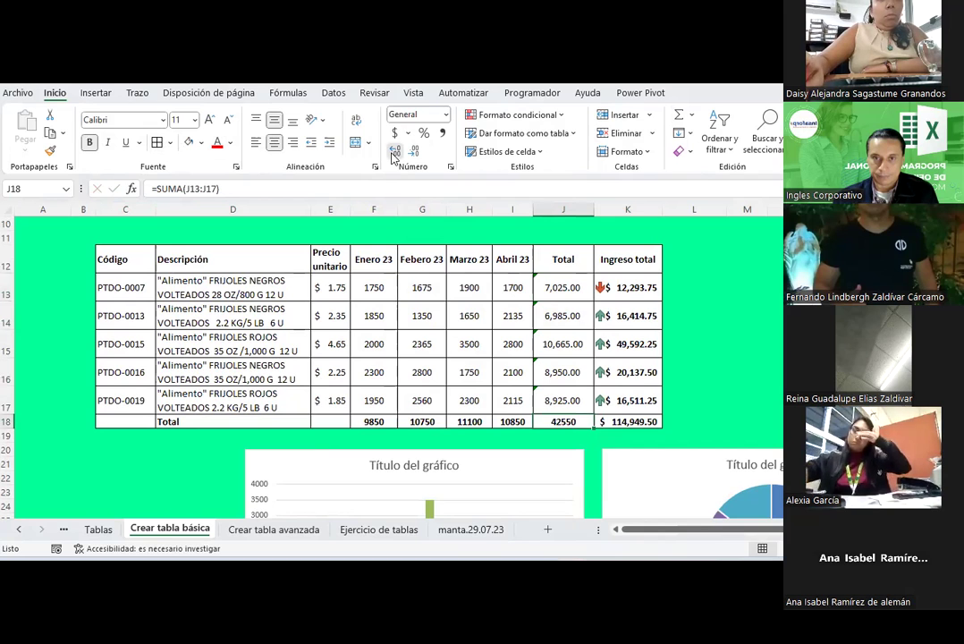
left_click(832, 421)
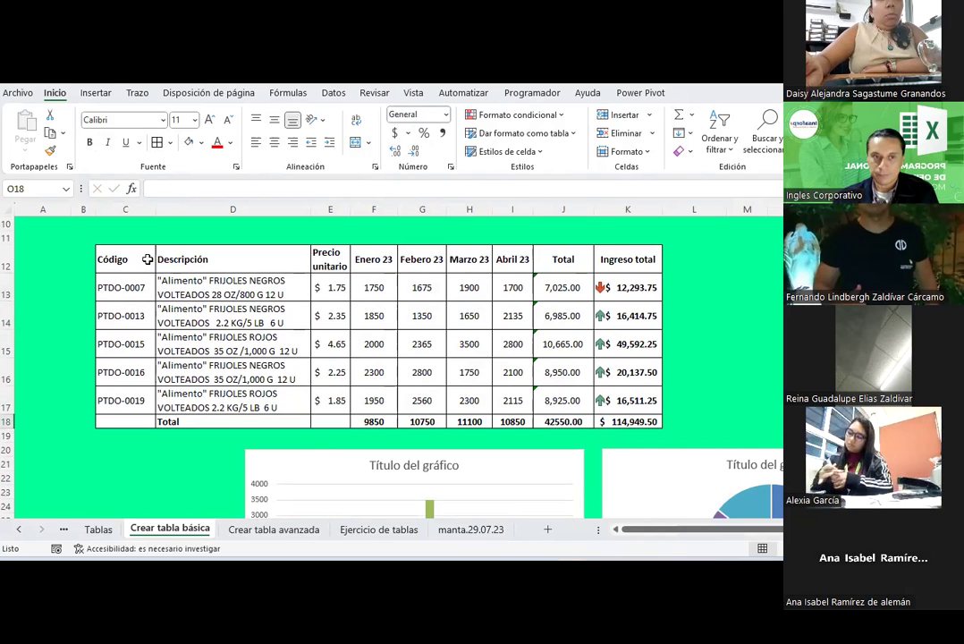
left_click_drag(148, 260, 632, 258)
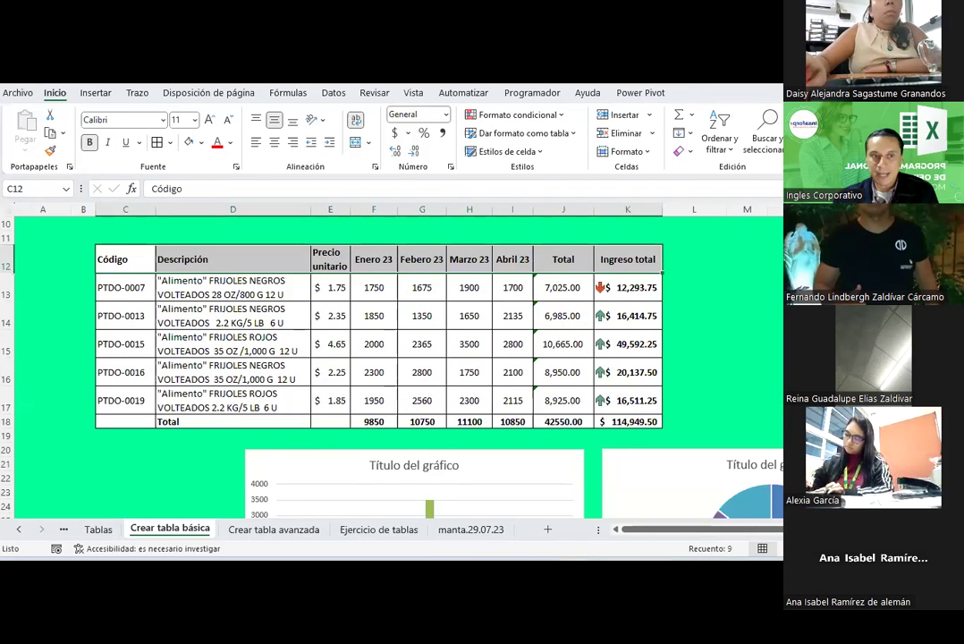
left_click(9, 319)
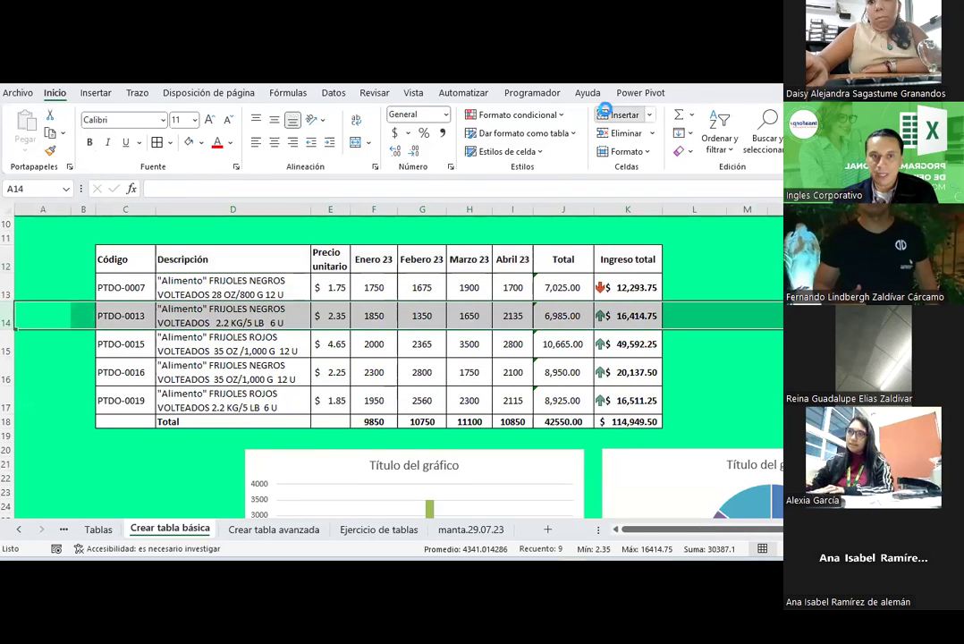
- Insert a blank row 14 and paste a copy of the PTDO-0007 row into it
left_click(624, 114)
left_click_drag(141, 288, 625, 284)
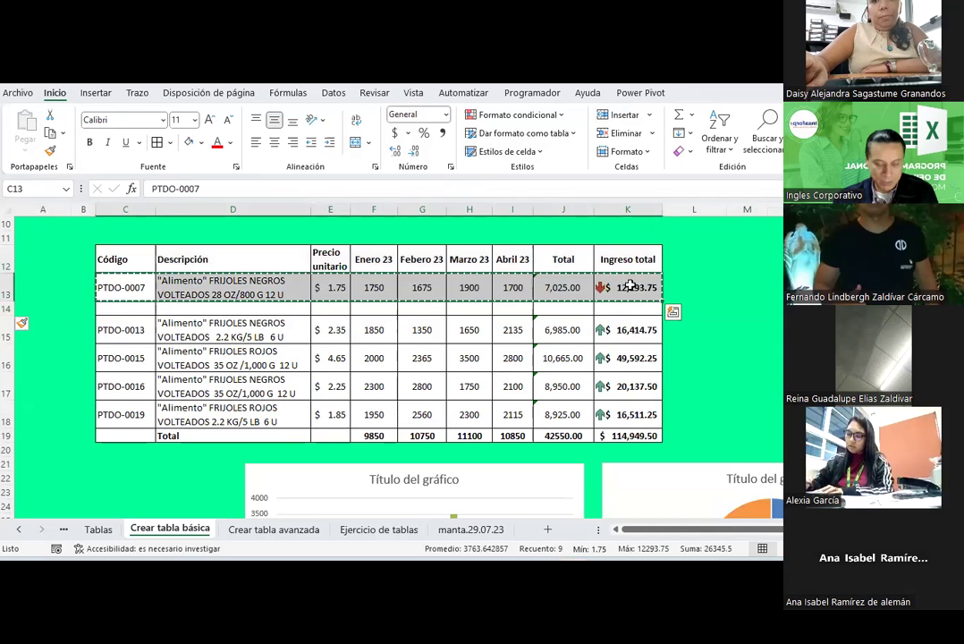
key("ctrl+c")
left_click(136, 308)
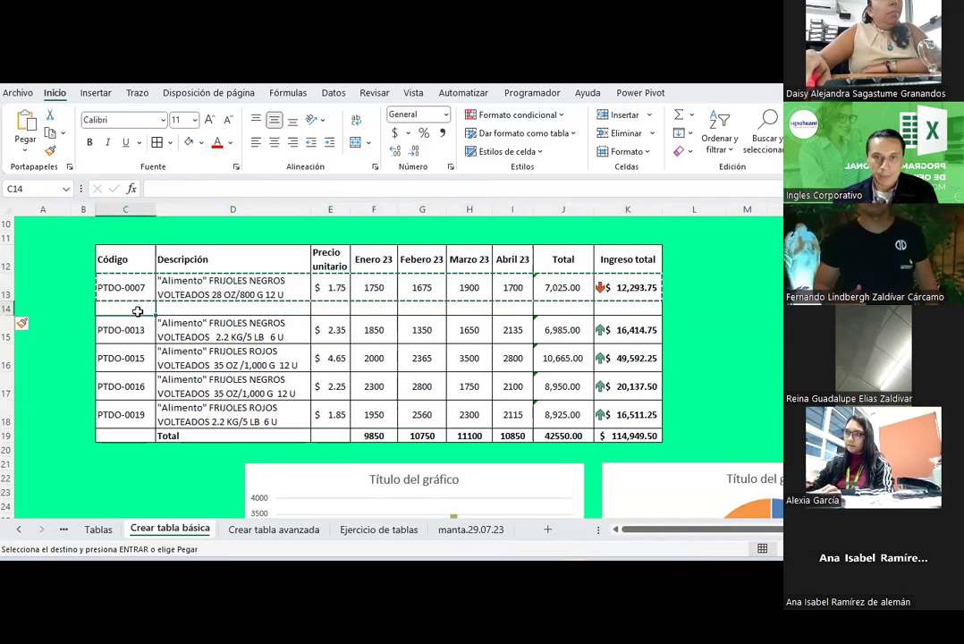
key("ctrl+v")
- Enter monthly sales 1850, 1975, 1979 and 3600 in the new PTDO-0007 row
left_click(378, 312)
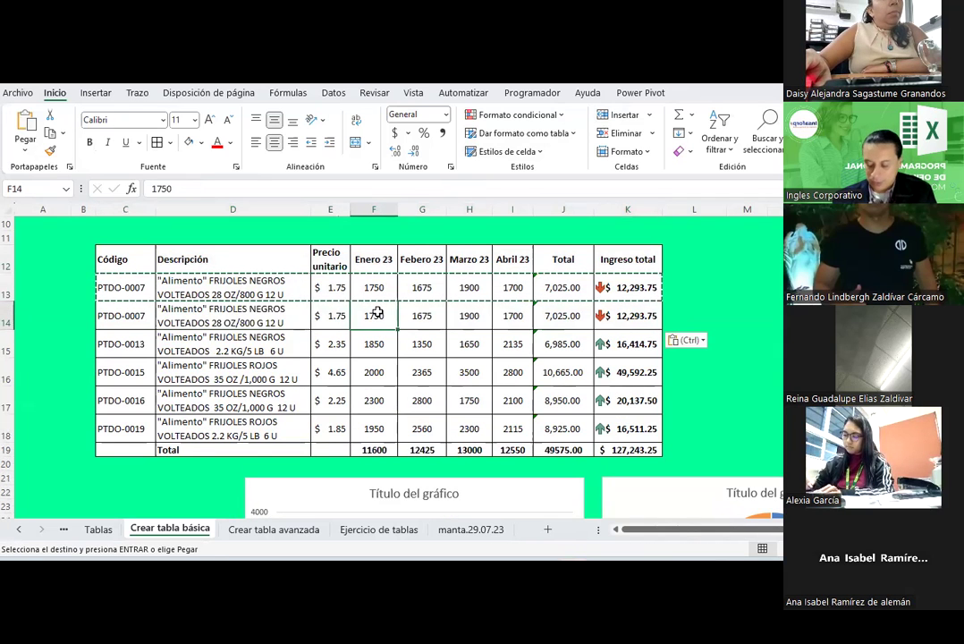
type("1750185")
key("Tab")
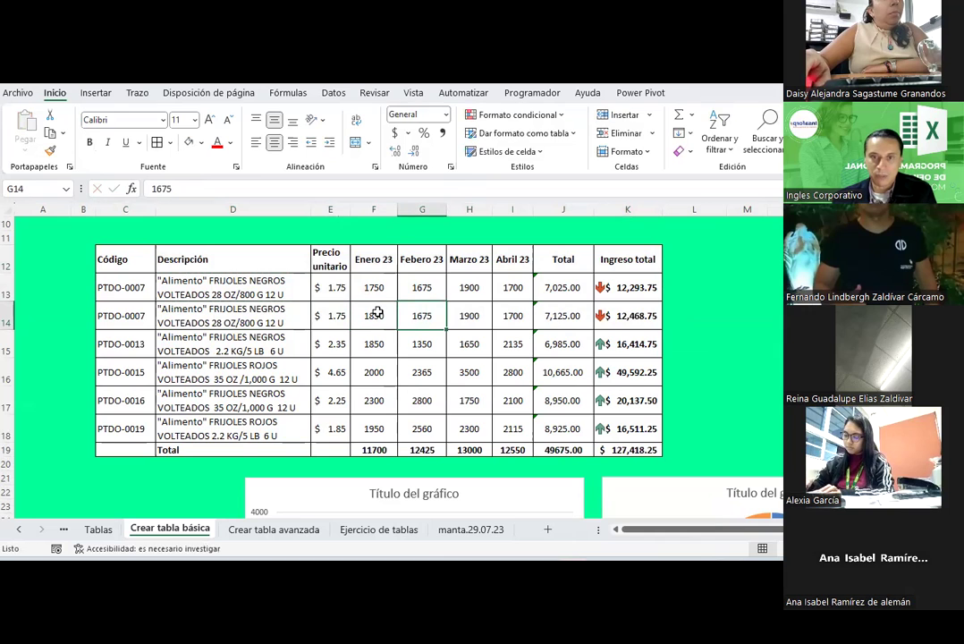
type("1")
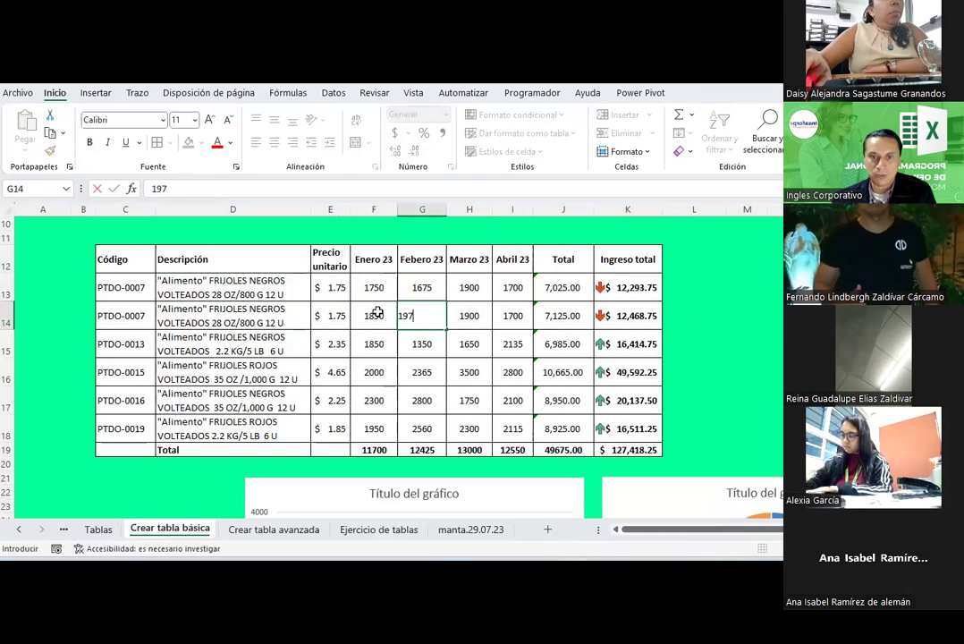
key("Tab")
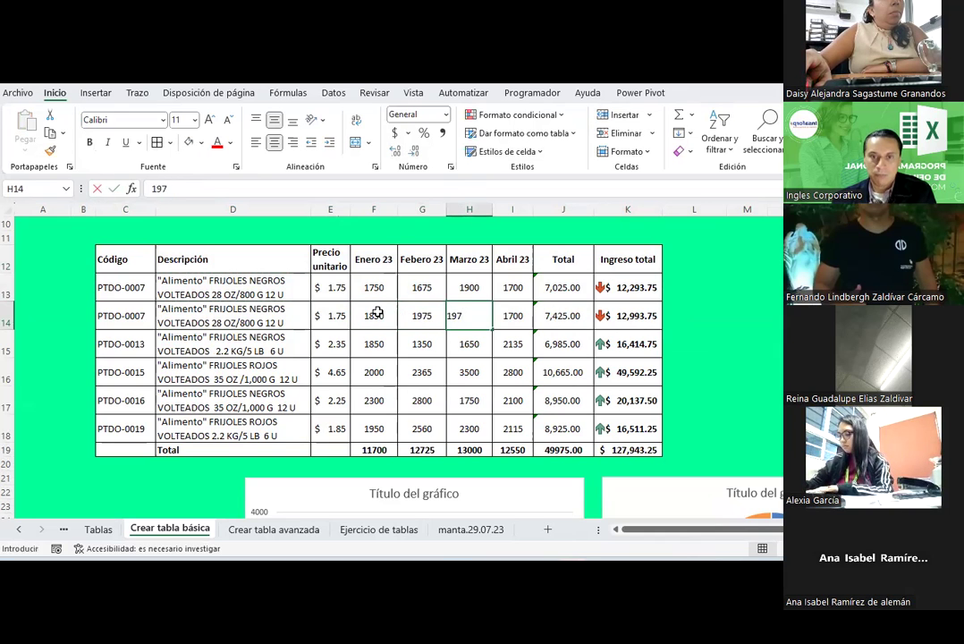
type("9")
key("Tab")
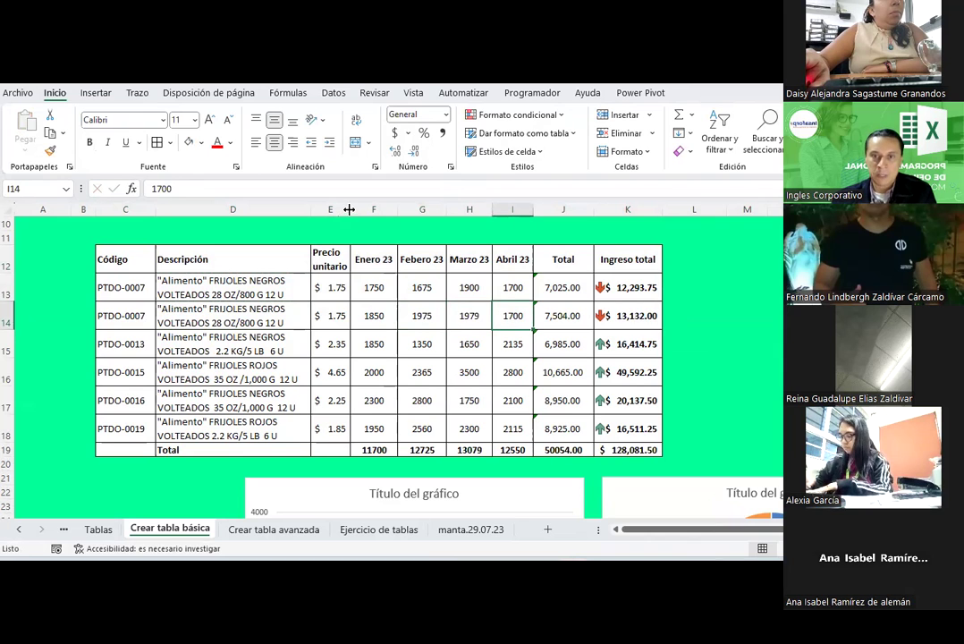
type("36")
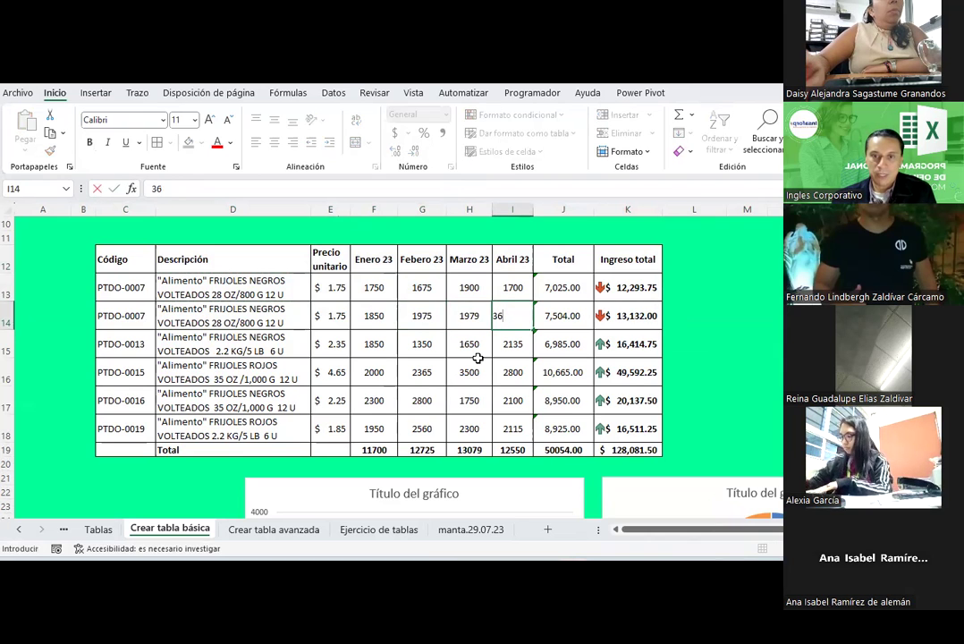
key("Return")
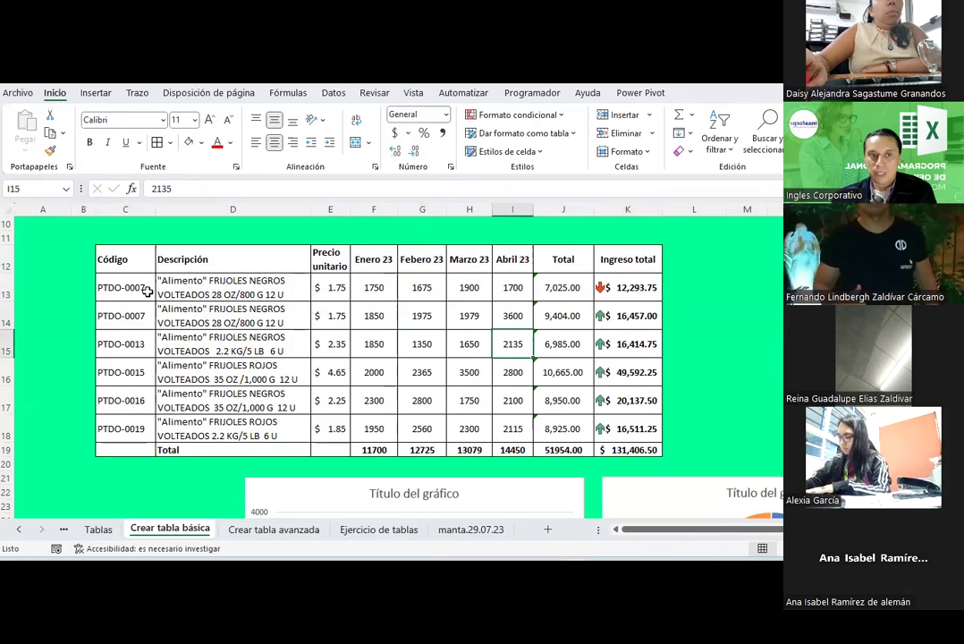
- Verify the row total formulas of both PTDO-0007 rows
mouse_move(143, 288)
left_mouse_down()
mouse_move(561, 290)
mouse_move(561, 313)
left_mouse_up()
left_click(550, 315)
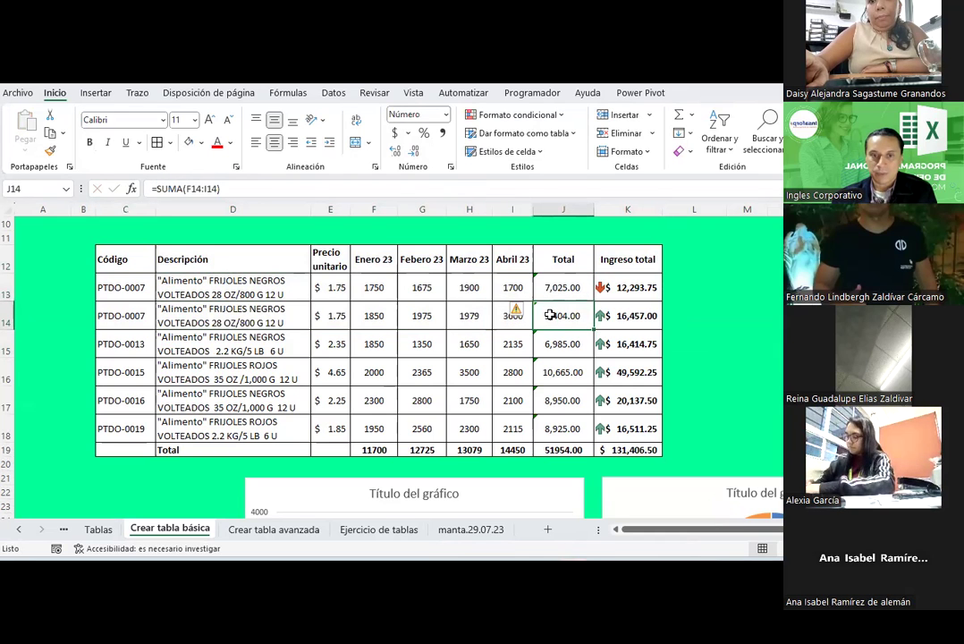
left_click(558, 287)
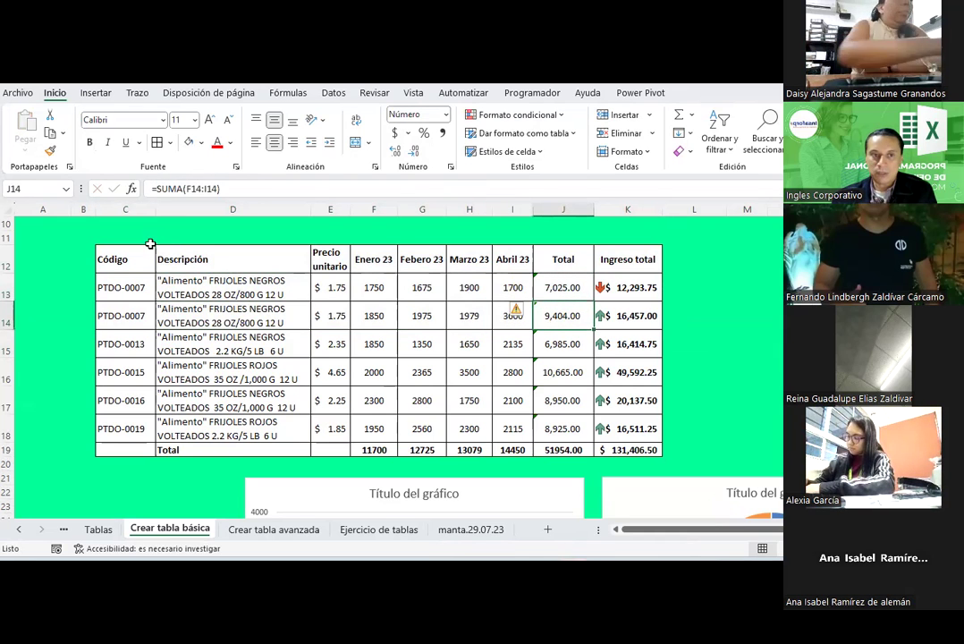
left_click(179, 259)
- Turn on filters for the header row and filter Código to PTDO-0007 only
left_click(333, 94)
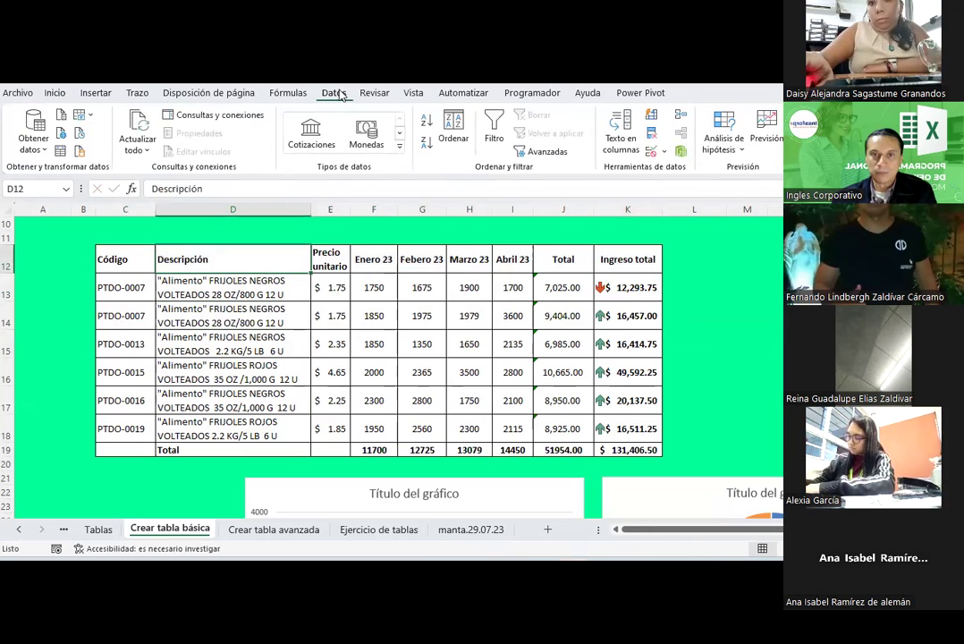
left_click(495, 130)
left_click(413, 315)
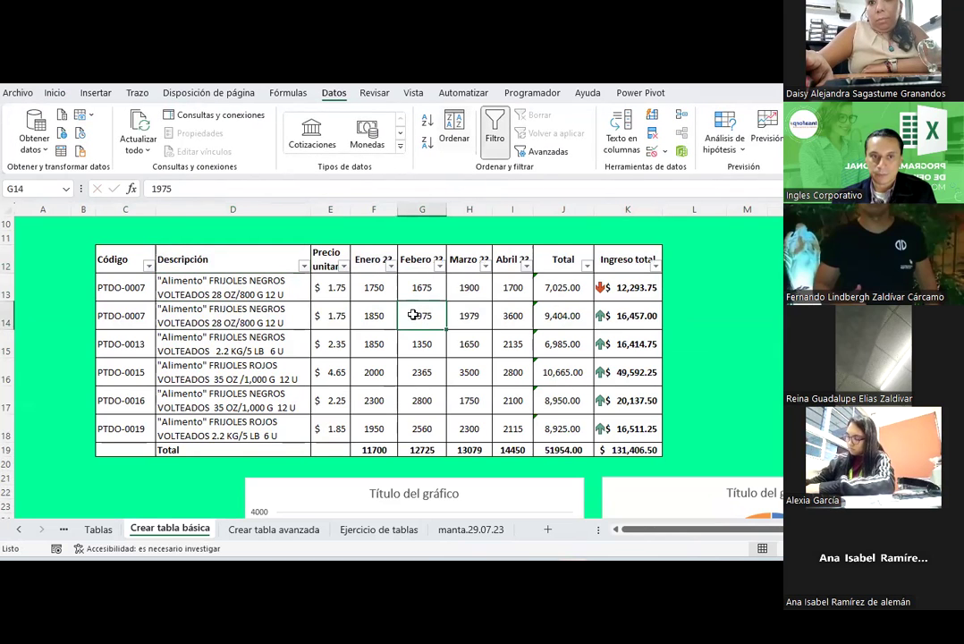
left_click(149, 266)
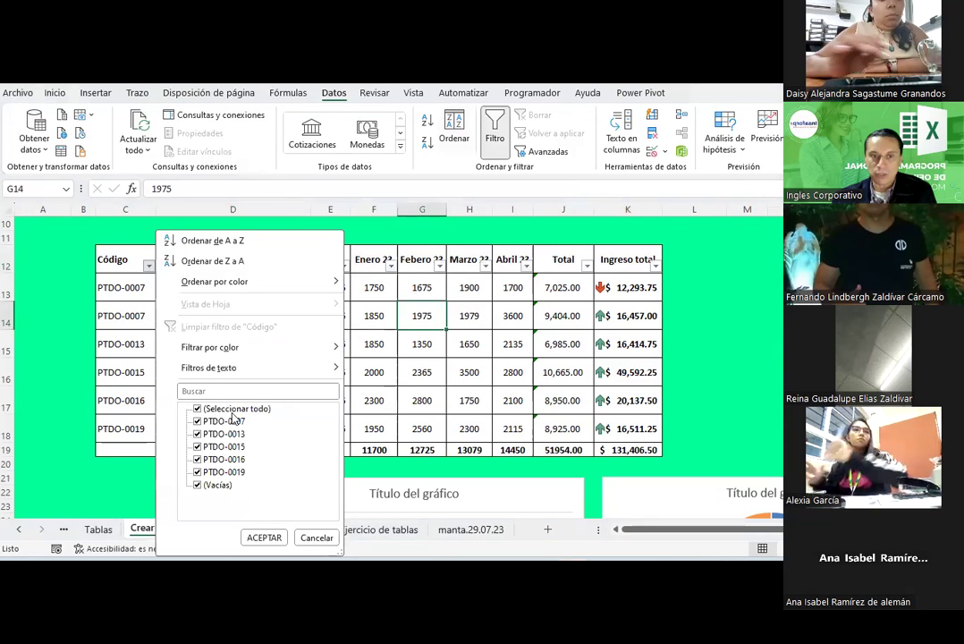
left_click(214, 409)
left_click(215, 421)
left_click(263, 538)
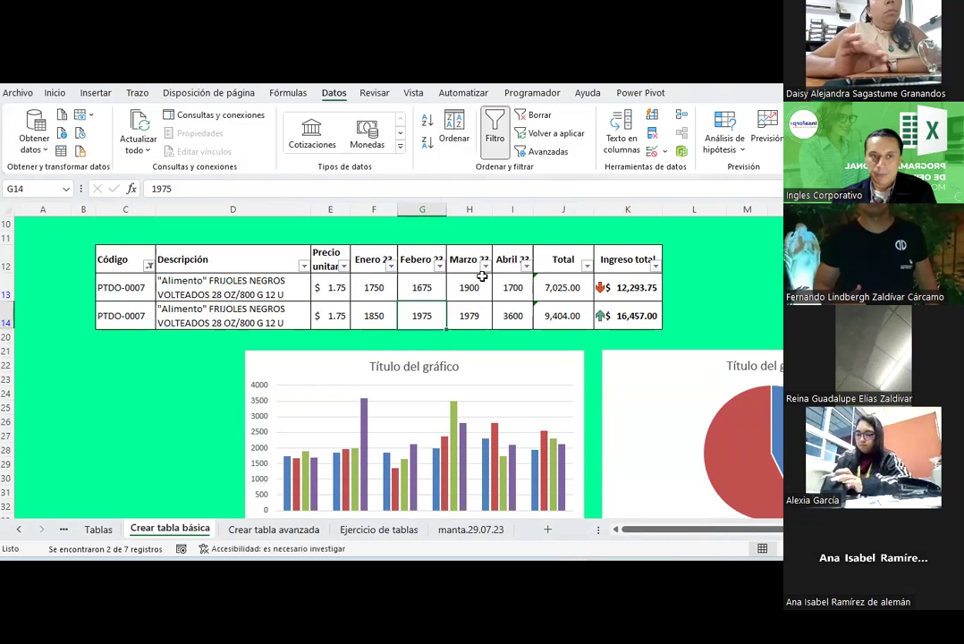
- Reselect all codes in the Código filter to show every product row
left_click(149, 267)
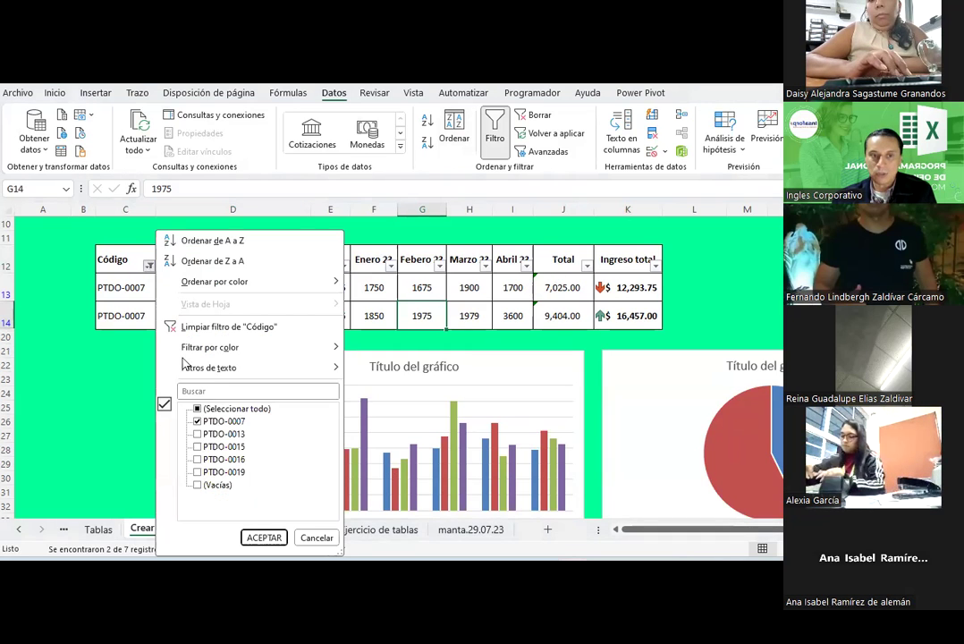
left_click(198, 409)
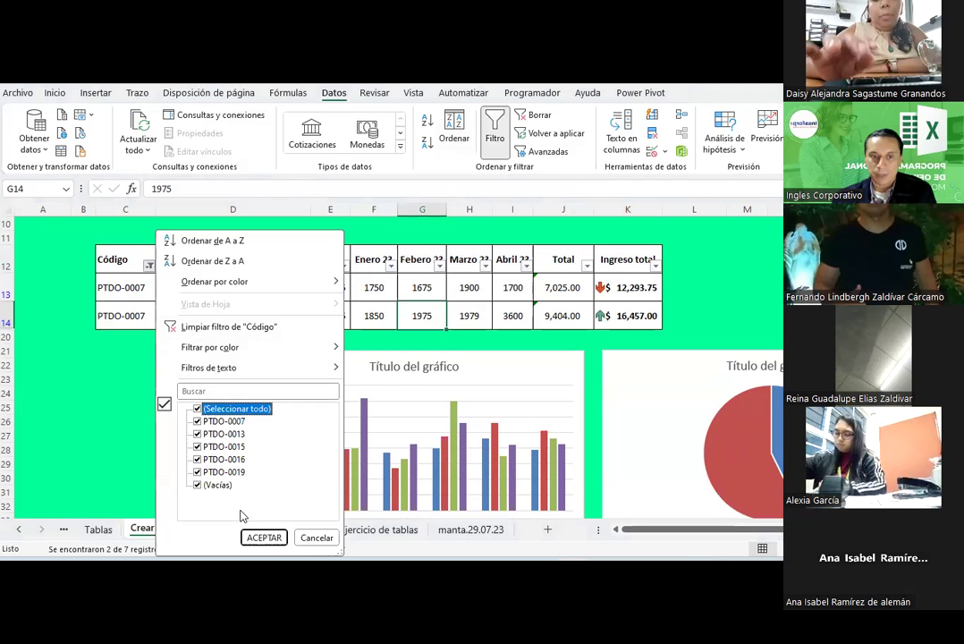
left_click(276, 540)
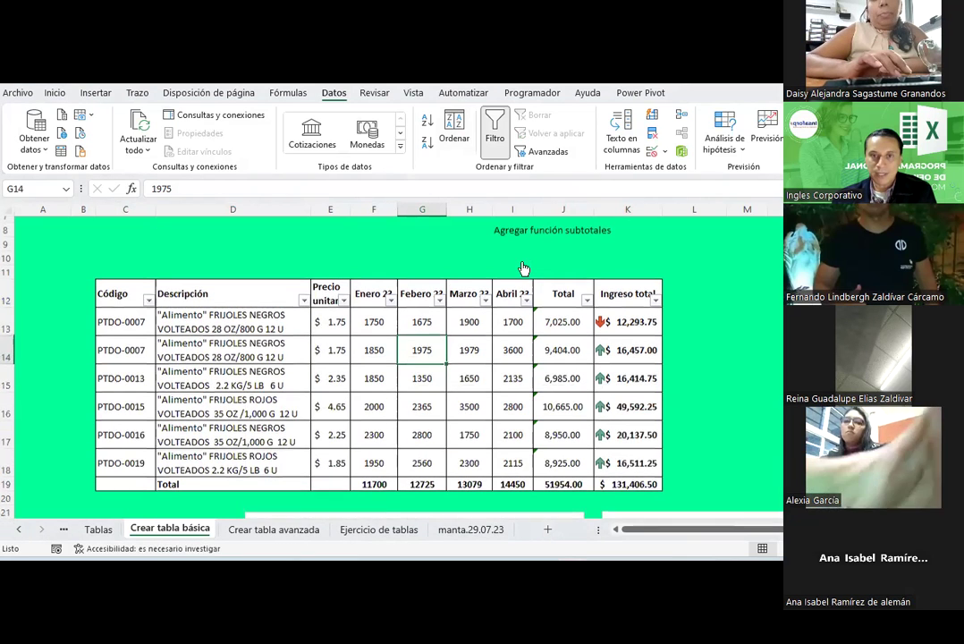
- Put =SUMA(H13:H18) in H10, fill it across F10:K10, and make the sums bold
left_click(459, 271)
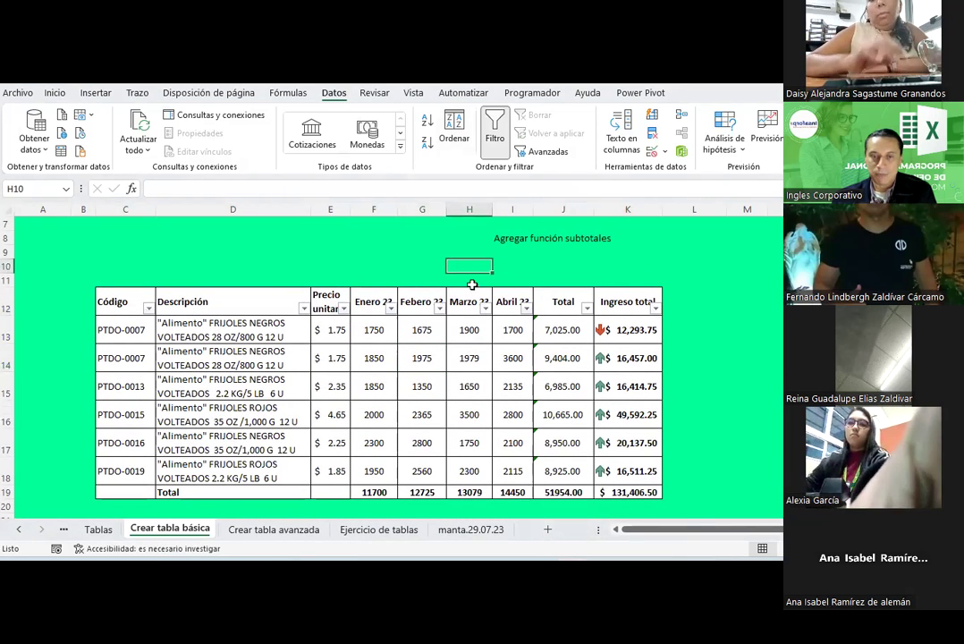
left_click(56, 93)
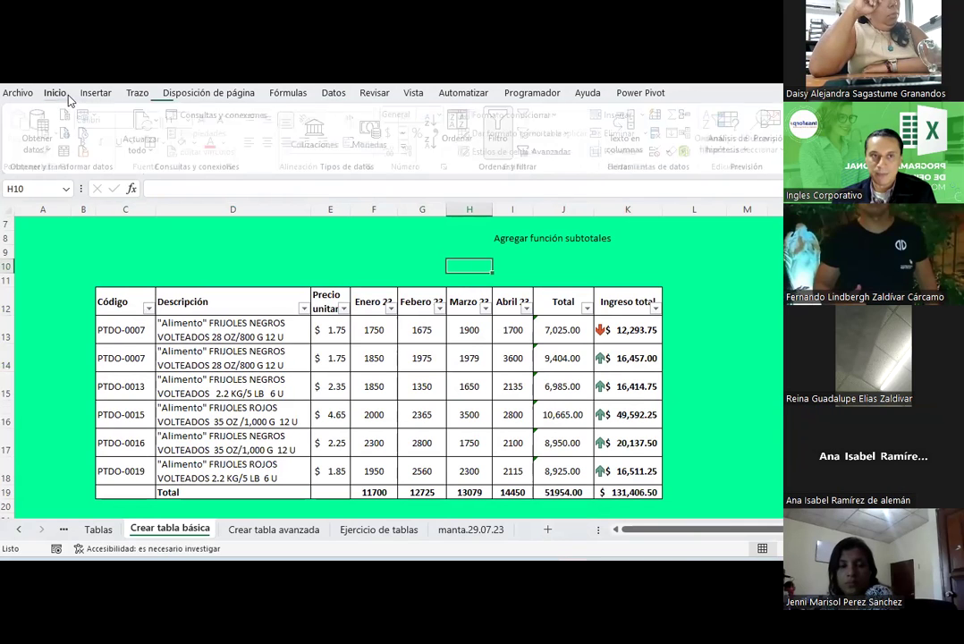
key("alt+equal")
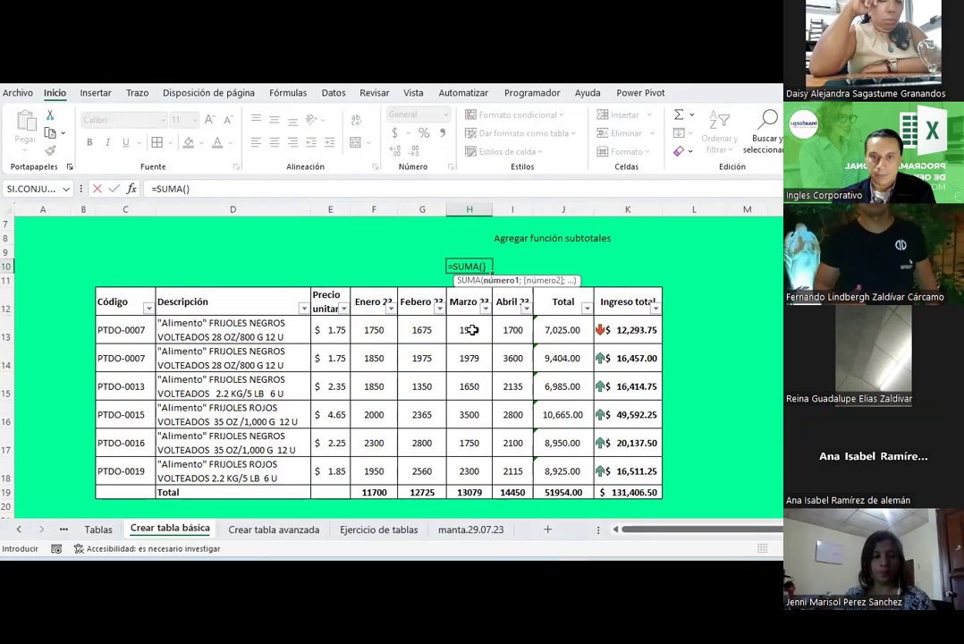
left_click_drag(472, 330, 461, 461)
key("Return")
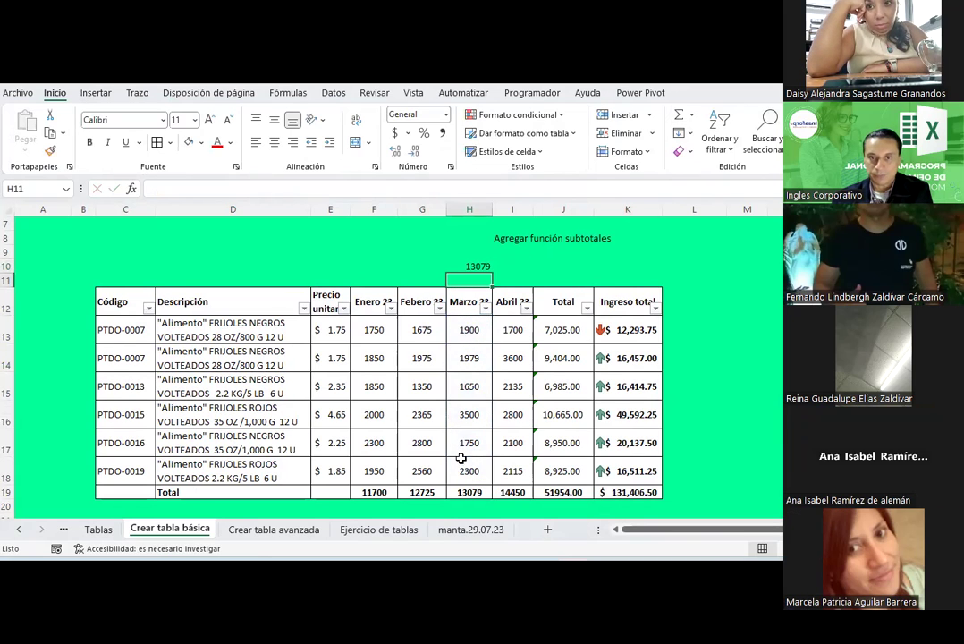
left_click(482, 267)
left_click_drag(491, 272, 373, 267)
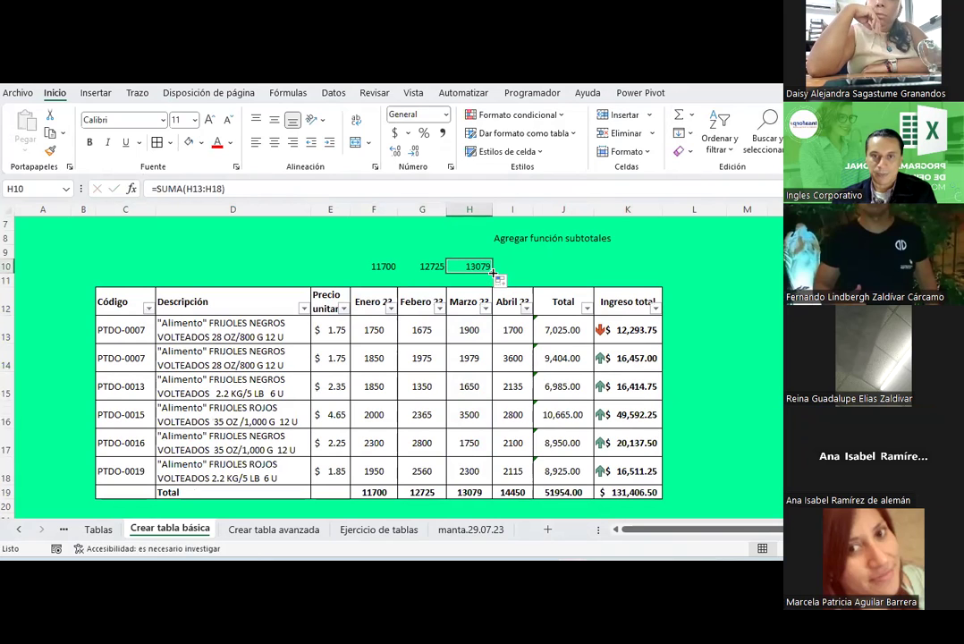
left_click_drag(493, 273, 569, 267)
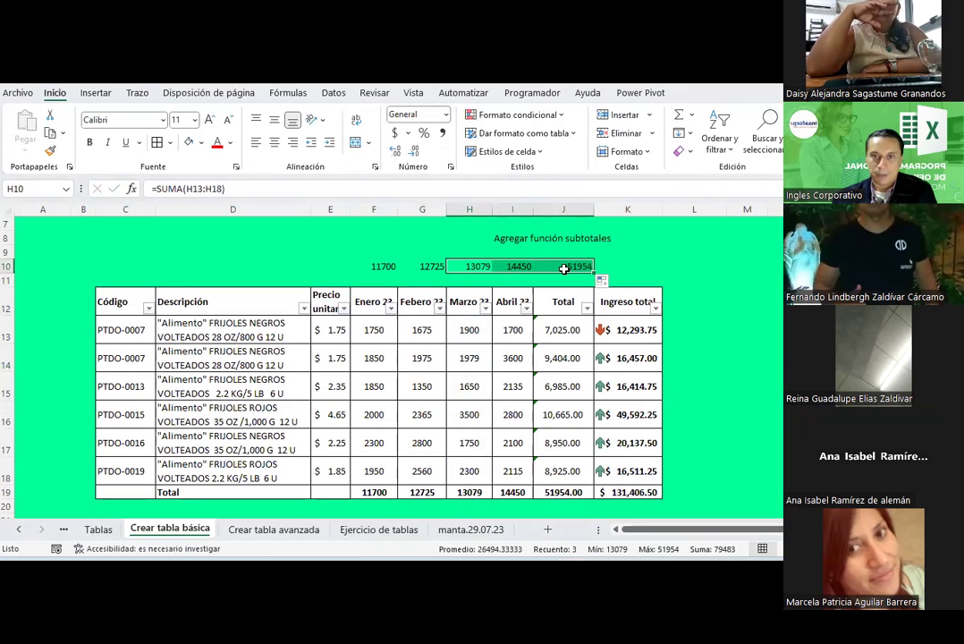
mouse_move(592, 272)
left_mouse_down()
mouse_move(657, 271)
mouse_move(387, 267)
left_mouse_up()
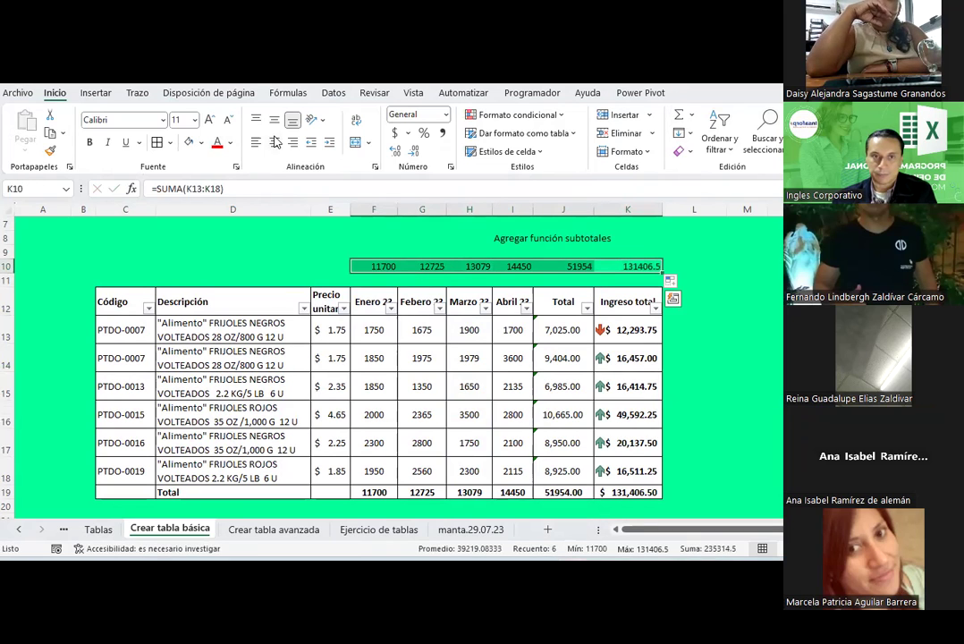
key("ctrl+n")
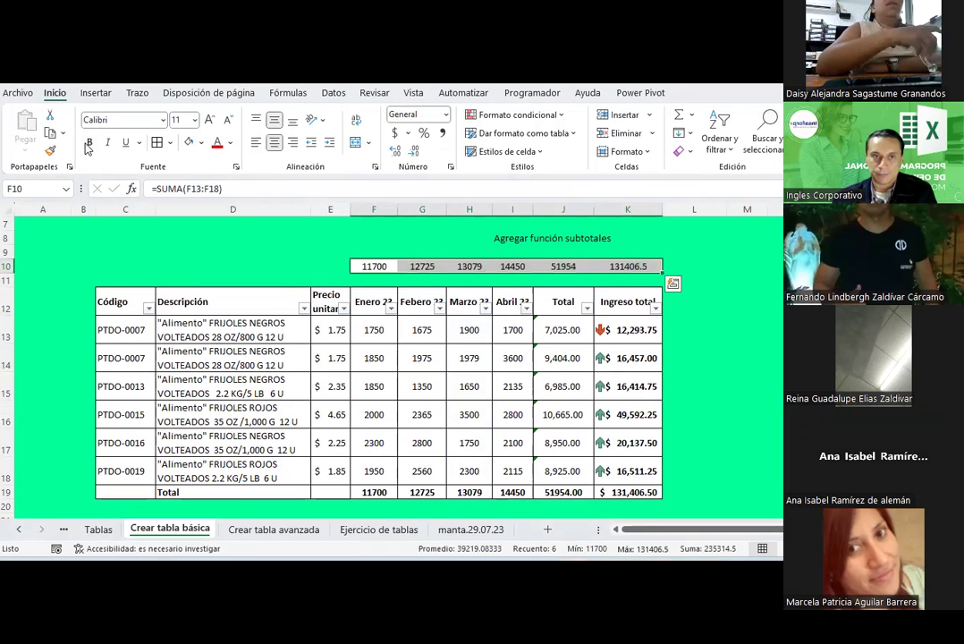
- Label E10 'Totales' in bold with no fill, and select the row E10:K10
left_click(320, 266)
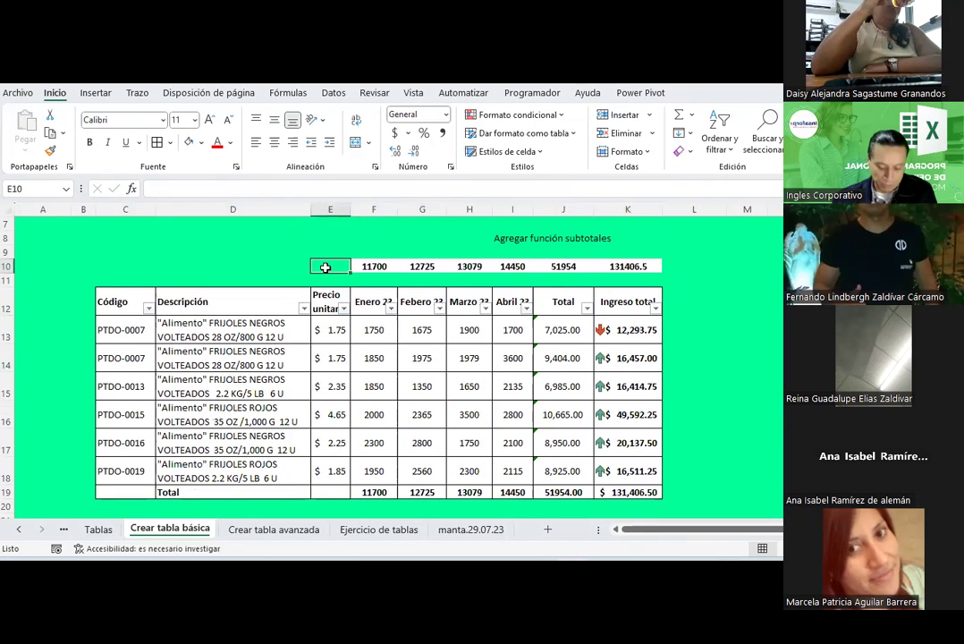
type("Totales")
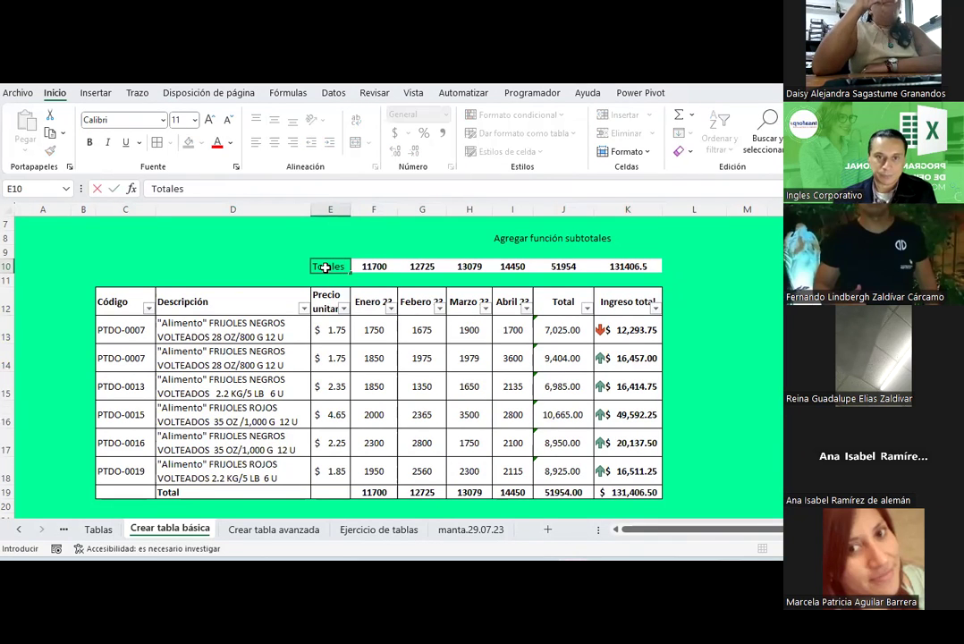
key("ctrl+Return")
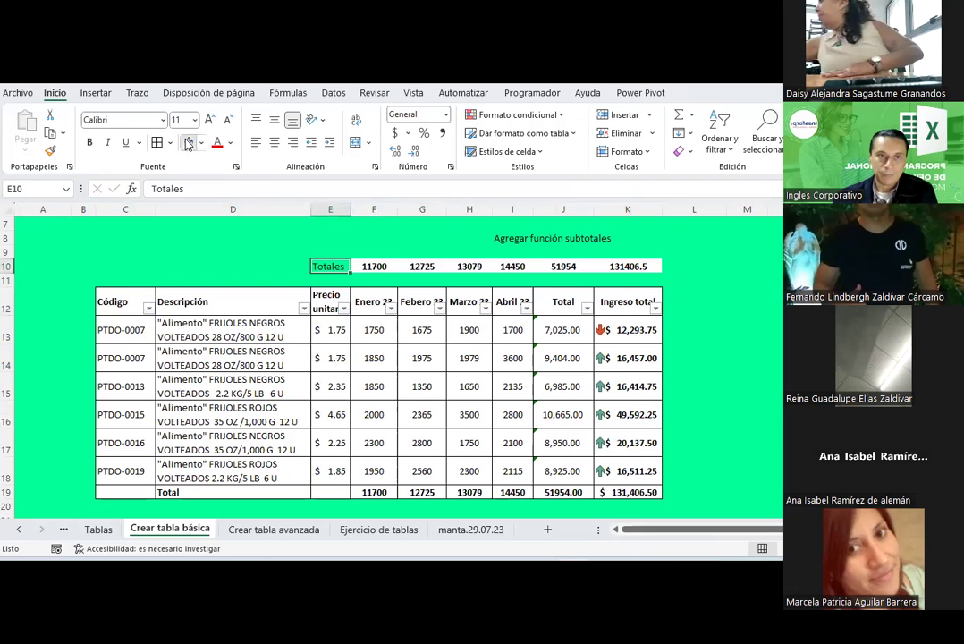
left_click(188, 143)
key("ctrl+n")
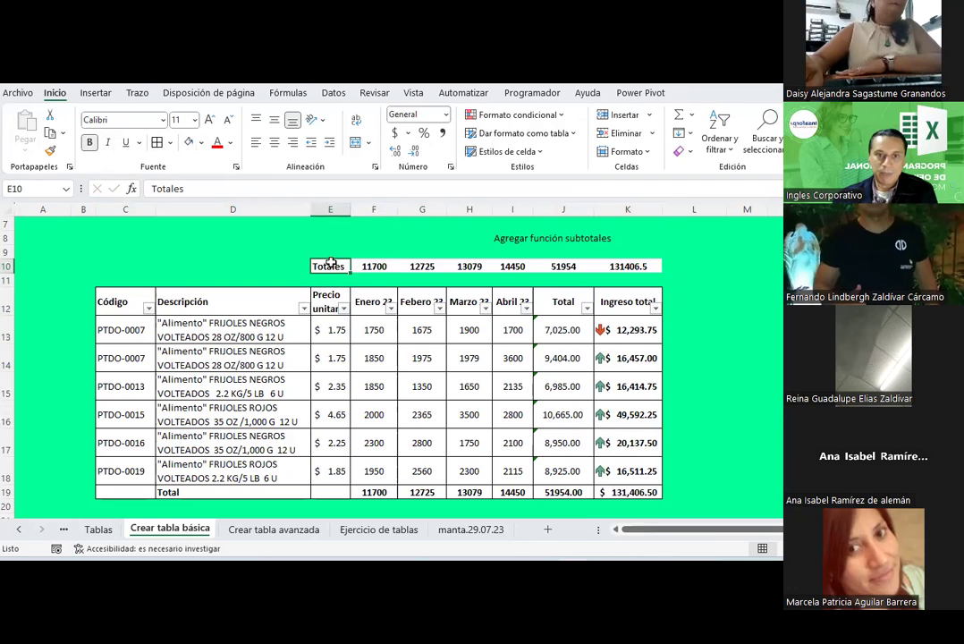
left_click_drag(330, 265, 646, 265)
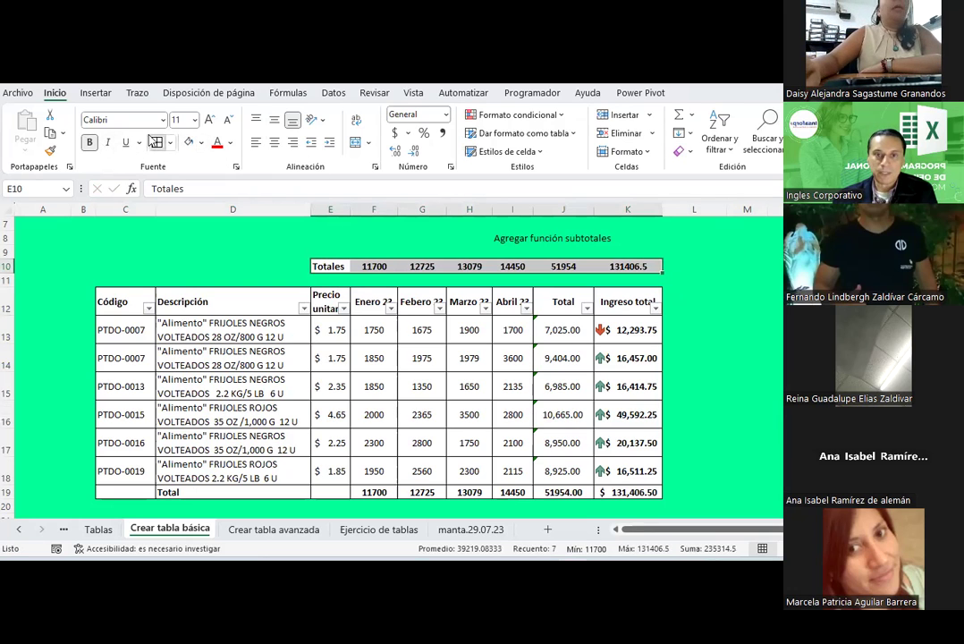
left_click(459, 417)
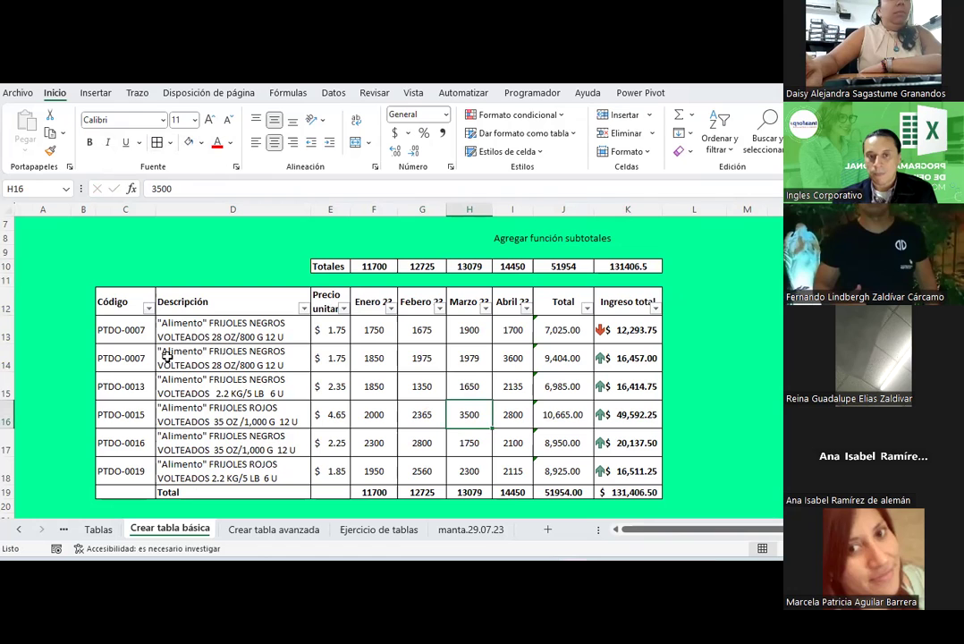
- Filter the Código column to show only the PTDO-0007 rows
left_click(149, 309)
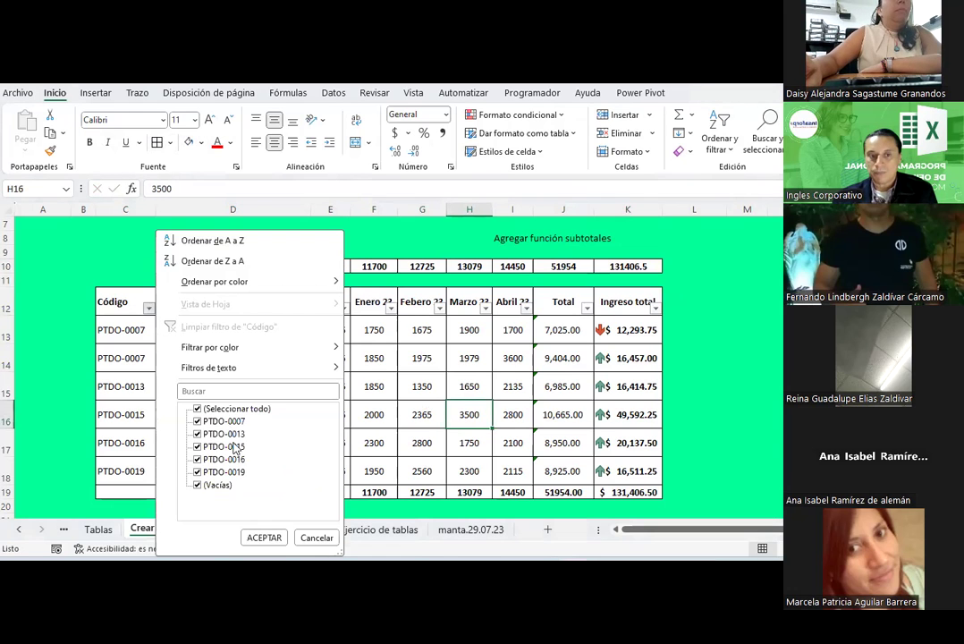
left_click(224, 408)
left_click(222, 422)
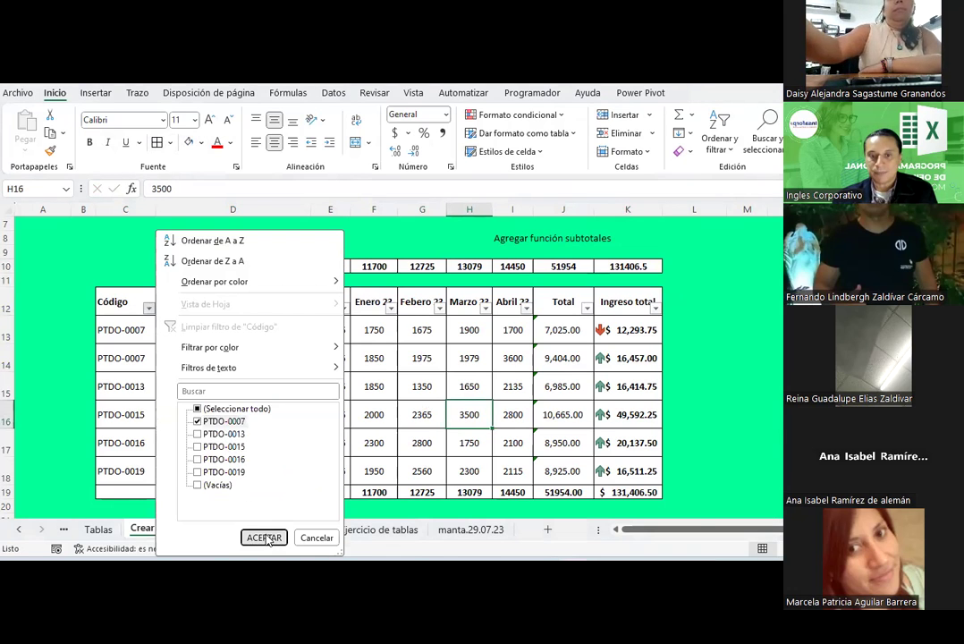
left_click(262, 536)
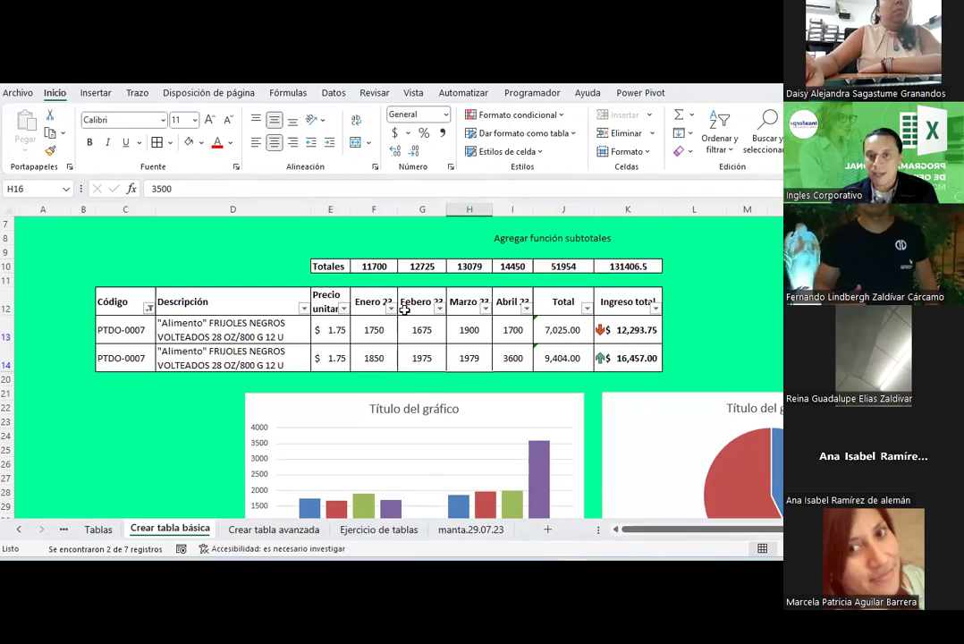
- Apply accounting format to the Ingreso total sum in K10, showing $ 131,406.50
left_click(612, 266)
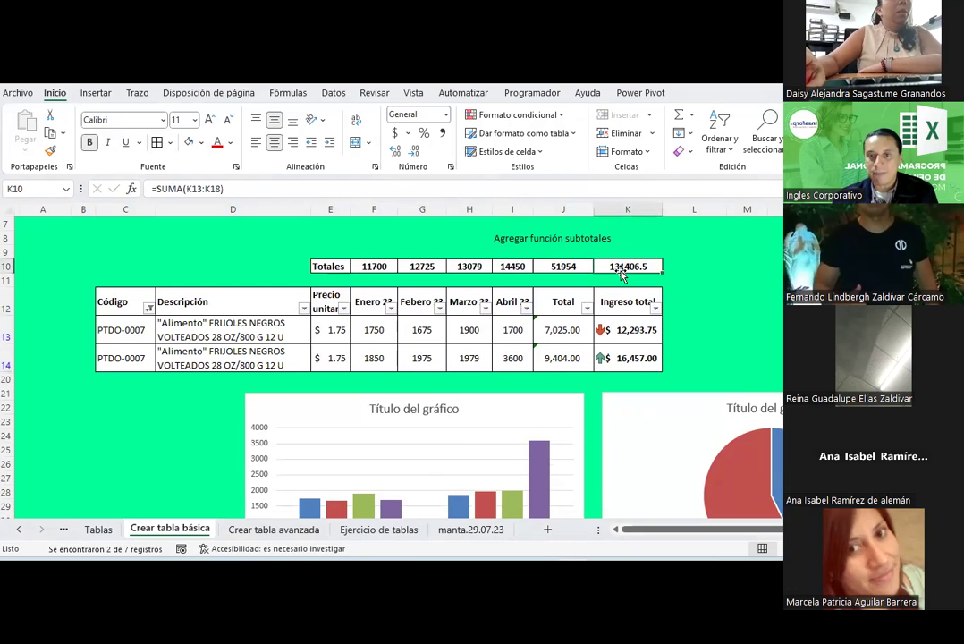
left_click(394, 132)
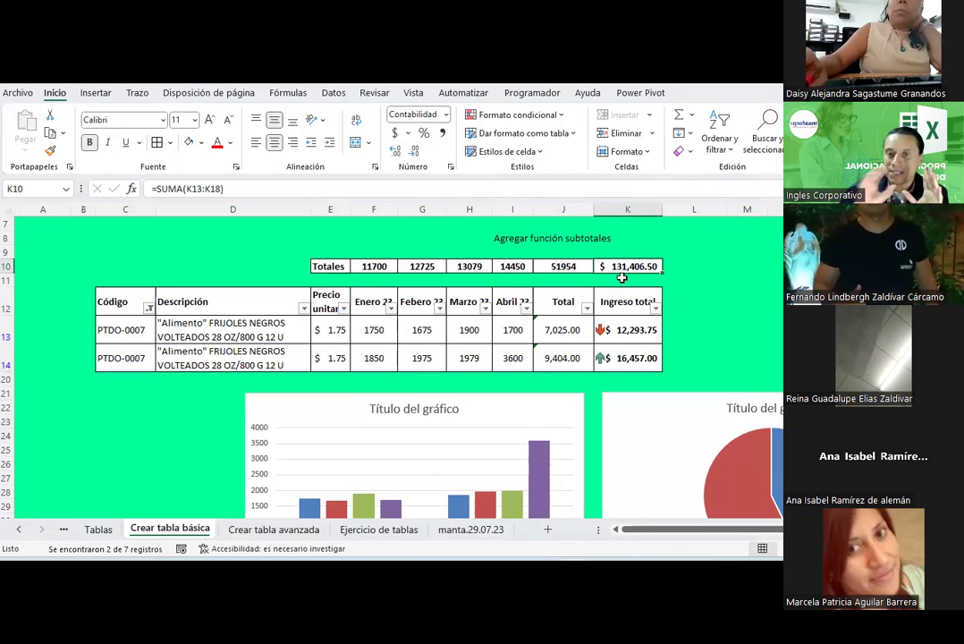
left_click(555, 266)
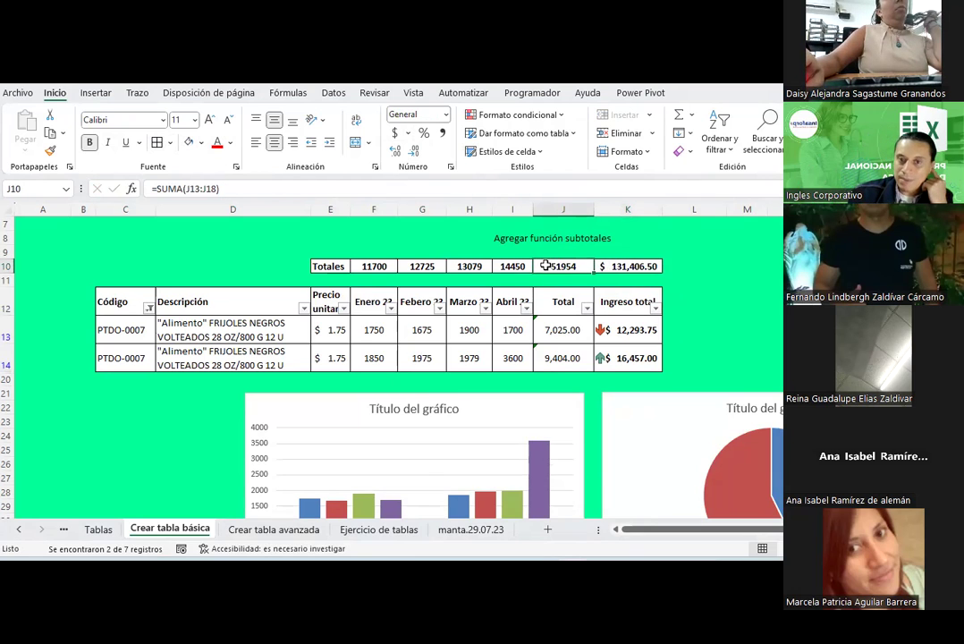
- Compare the sum of the two visible Total values with the unchanged J10 sum
left_click(569, 335)
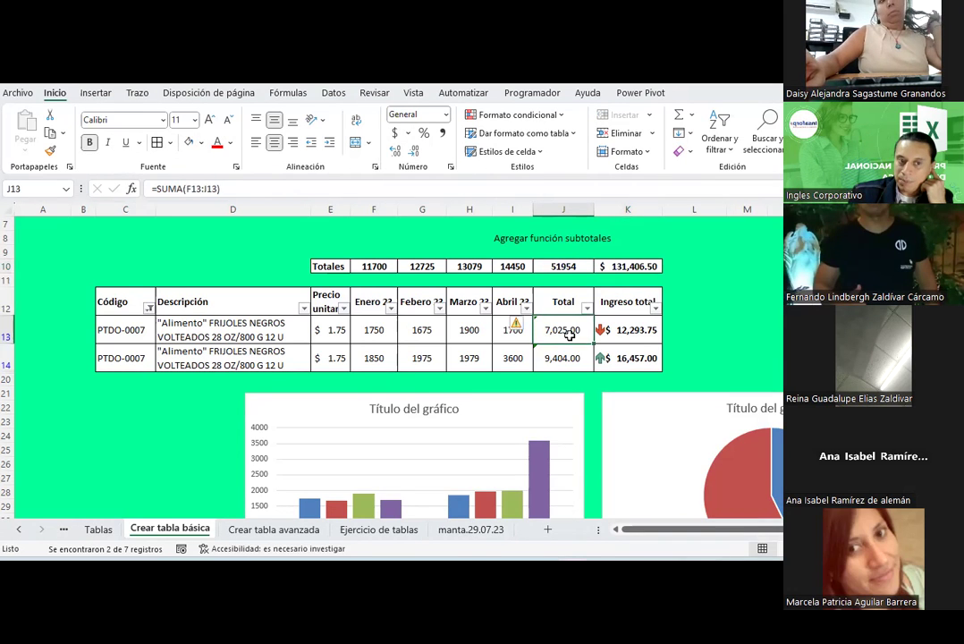
left_click_drag(571, 348, 571, 354)
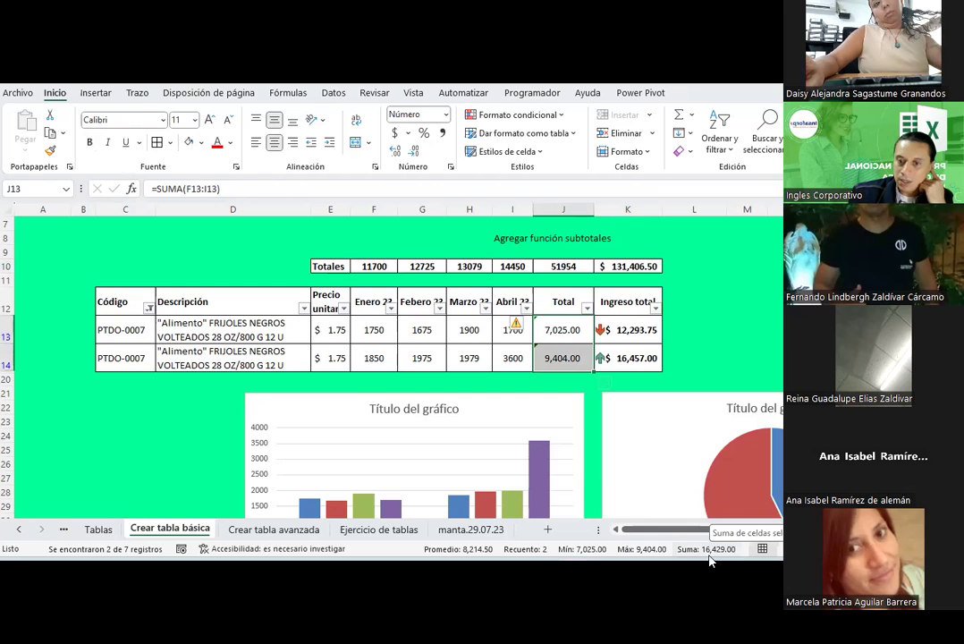
left_click(563, 265)
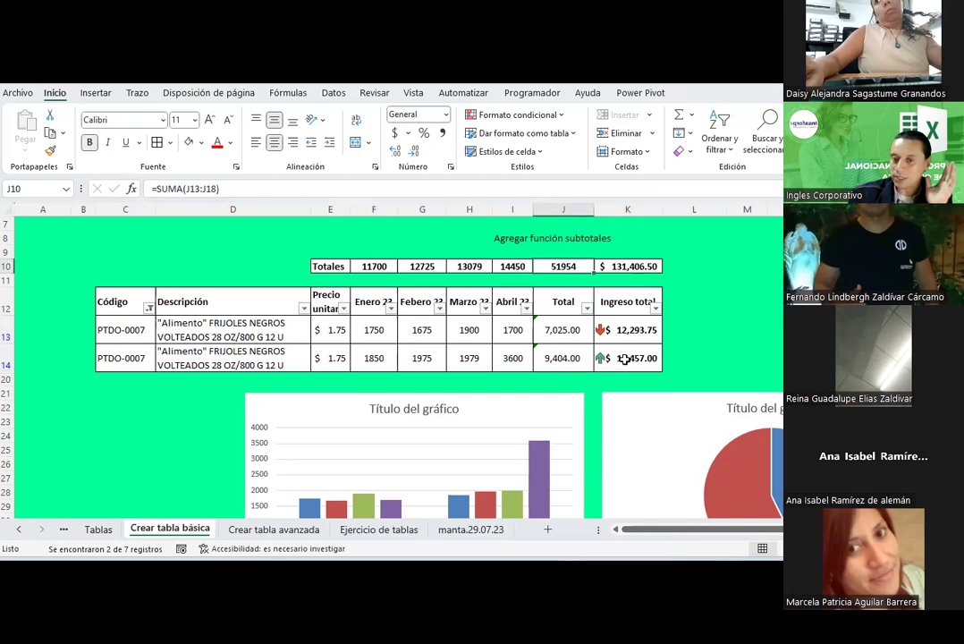
left_click(732, 341)
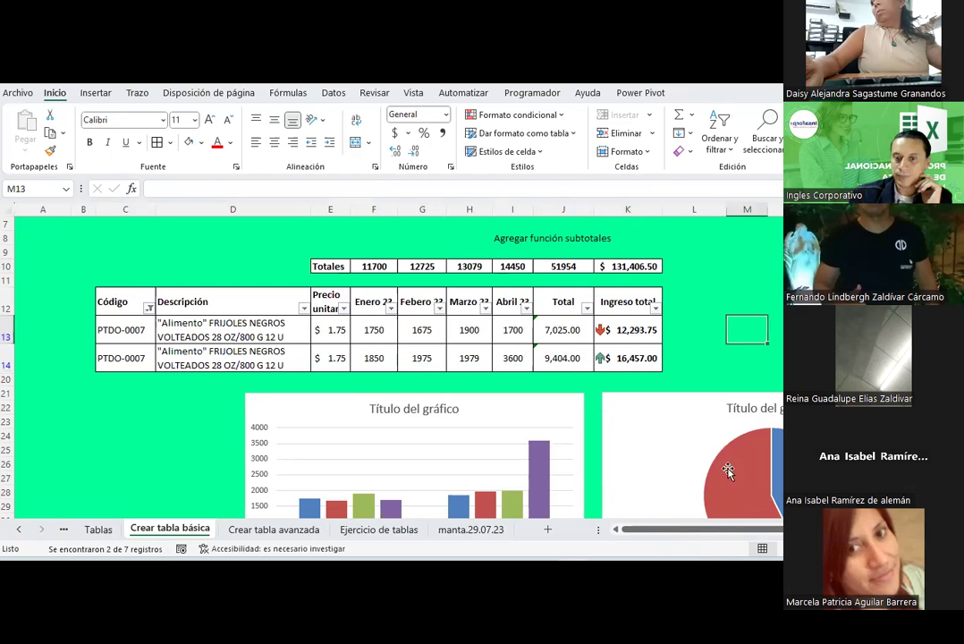
- Add Recuento numérico to the status bar summaries and turn off Mínima
right_click(626, 552)
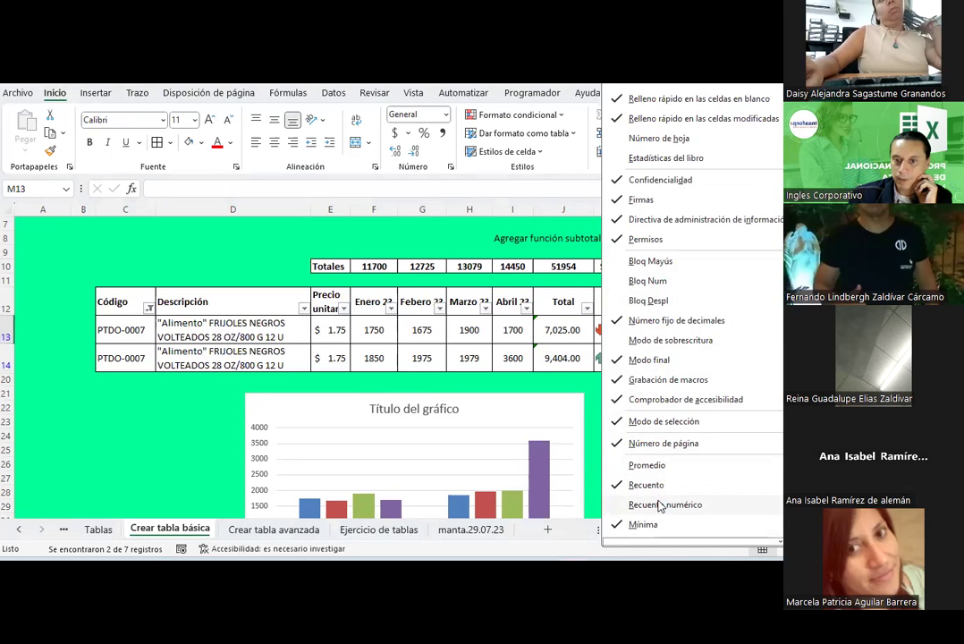
scroll(657, 501, "down", 1)
left_click(648, 459)
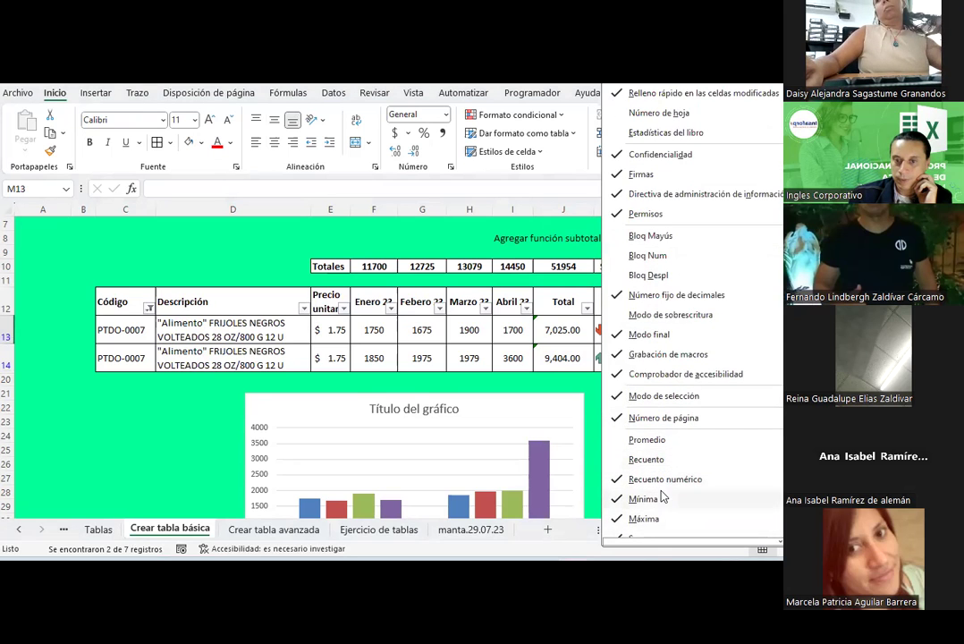
left_click(651, 499)
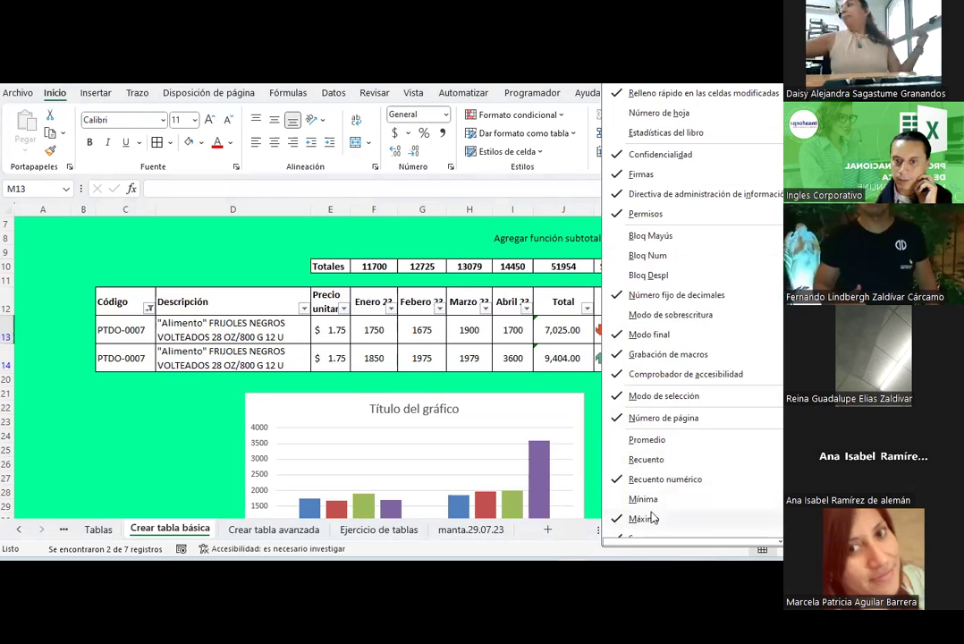
left_click(648, 459)
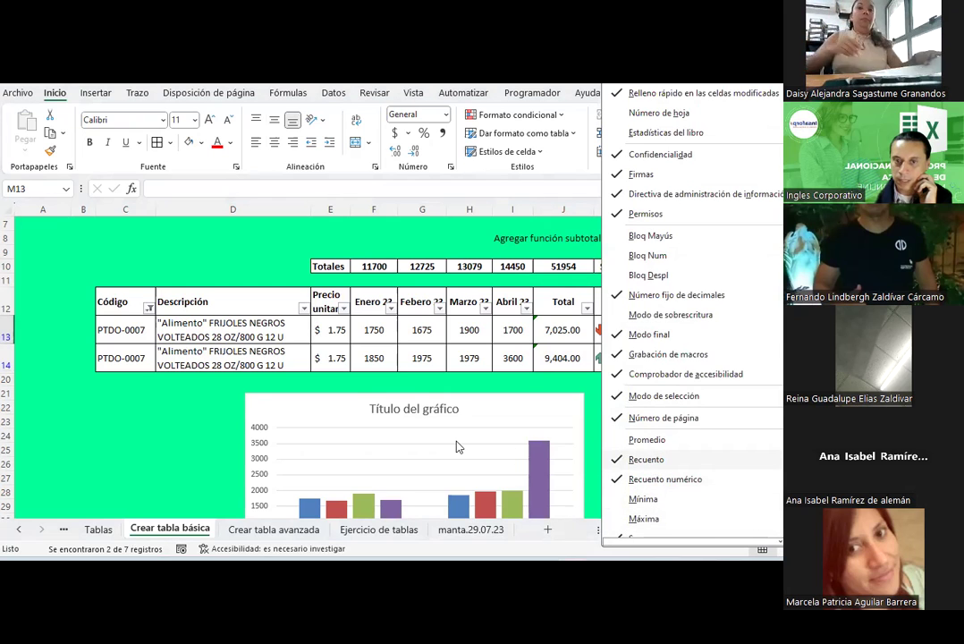
left_click(694, 302)
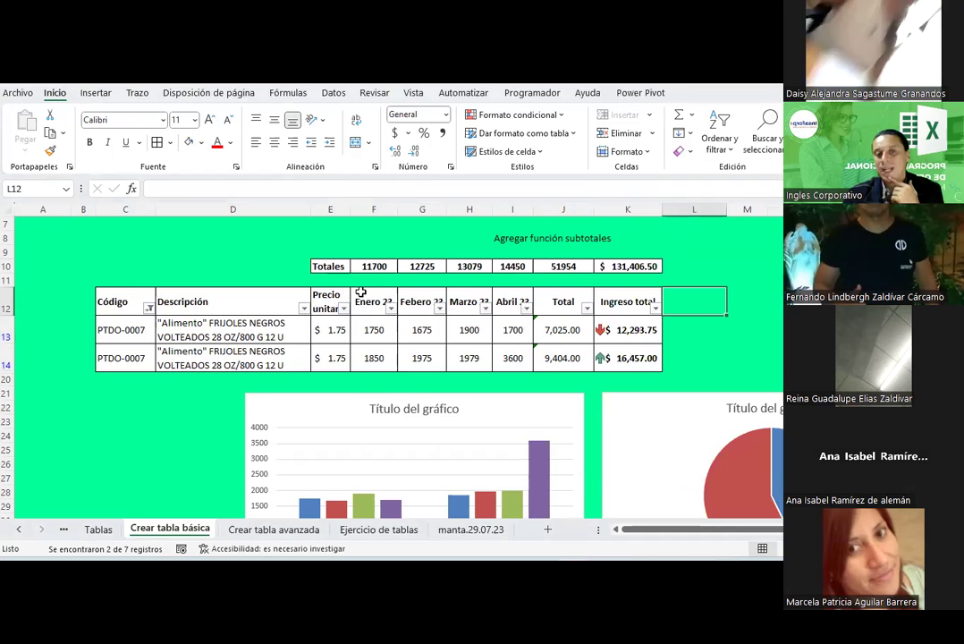
- Clear the Código filter so all product rows show
left_click(334, 260)
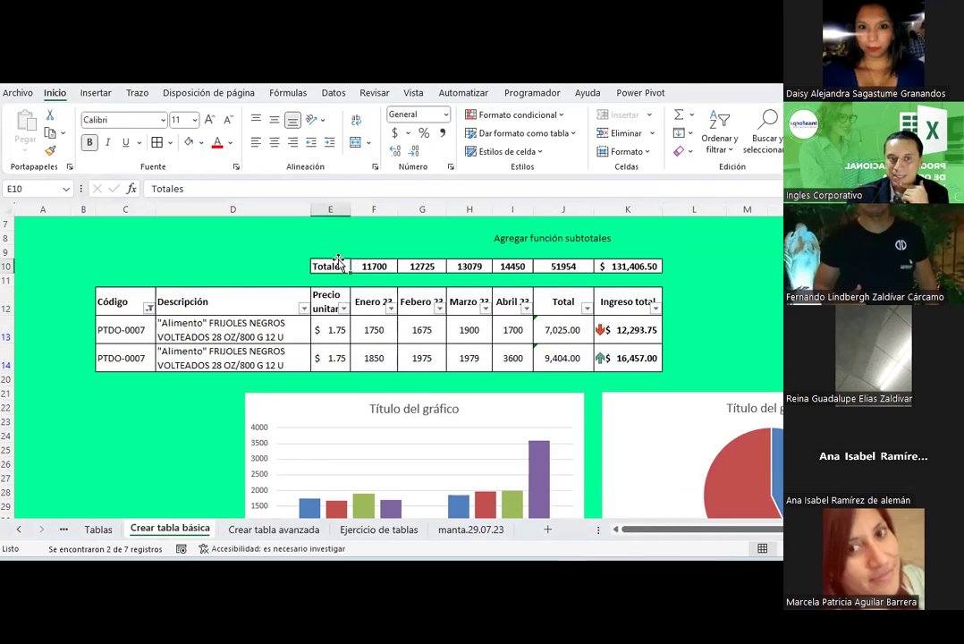
left_click(147, 308)
left_click(198, 409)
left_click(264, 537)
- Move the bar chart down to row 36 and the pie chart further down the sheet
scroll(421, 362, "down", 2)
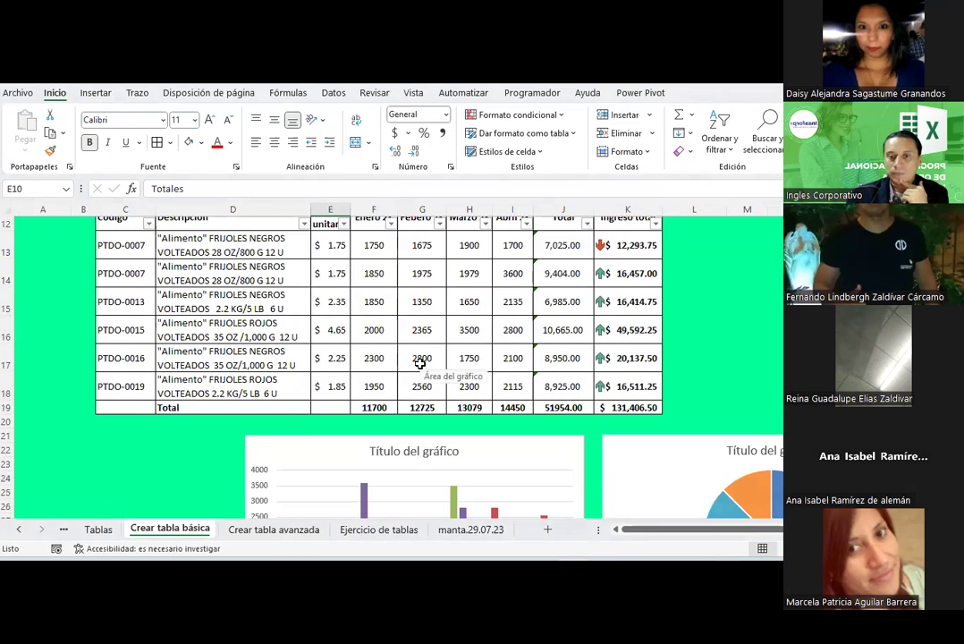
scroll(286, 421, "down", 3)
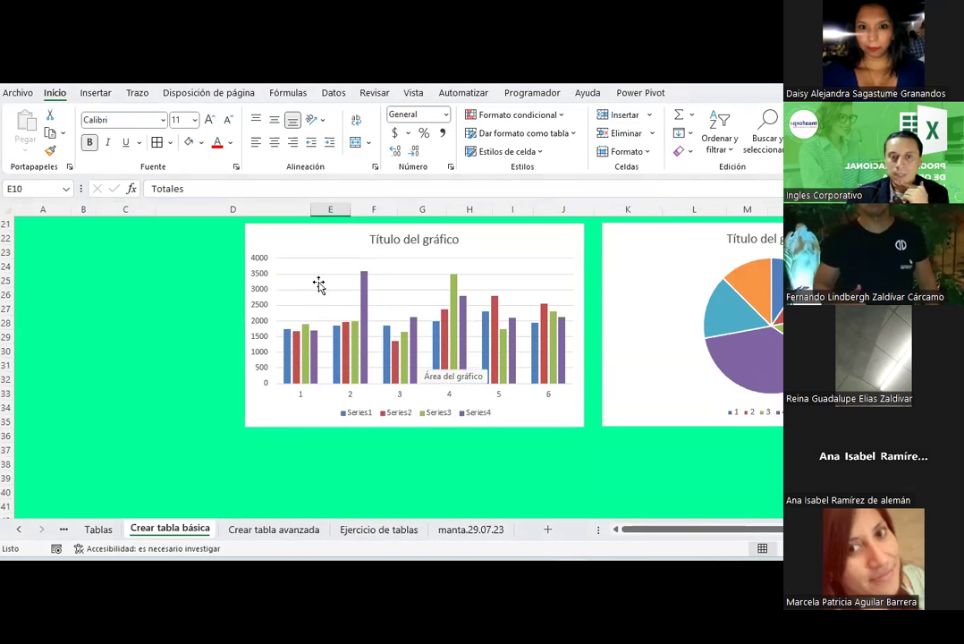
left_click(318, 282)
left_click_drag(328, 249, 329, 462)
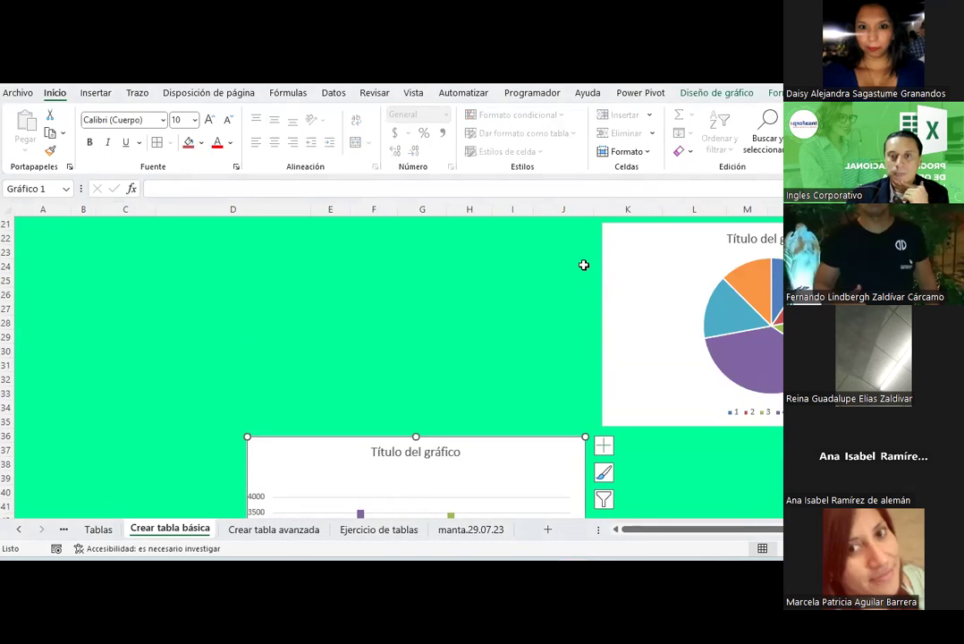
left_click_drag(642, 230, 658, 493)
scroll(582, 328, "up", 4)
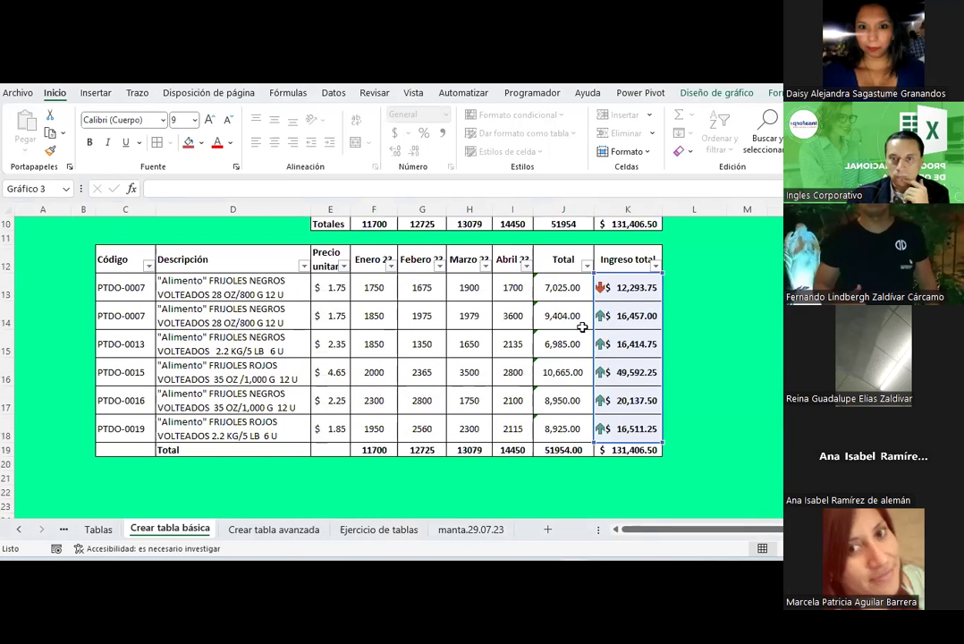
left_click(759, 277)
scroll(487, 278, "up", 1)
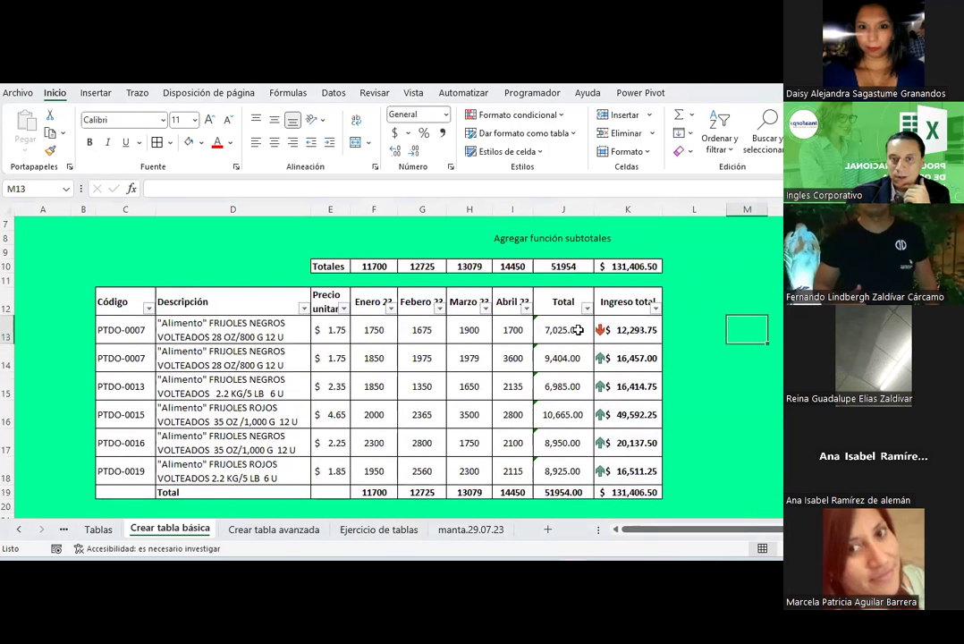
left_click(564, 267)
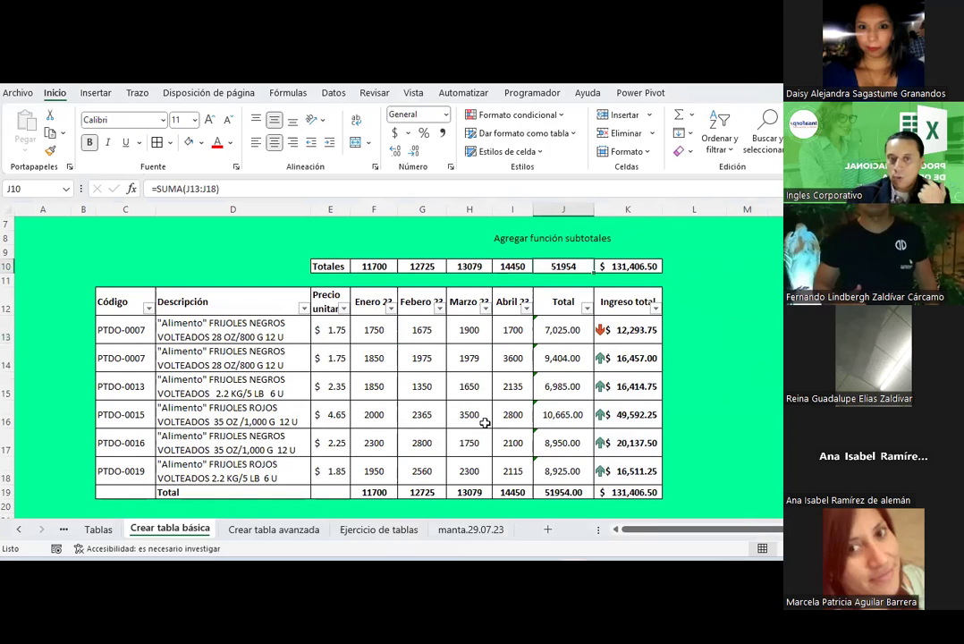
- Filter Código to PTDO-0007 and select the two visible February values
left_click(149, 308)
left_click(198, 409)
left_click(198, 422)
left_click(276, 538)
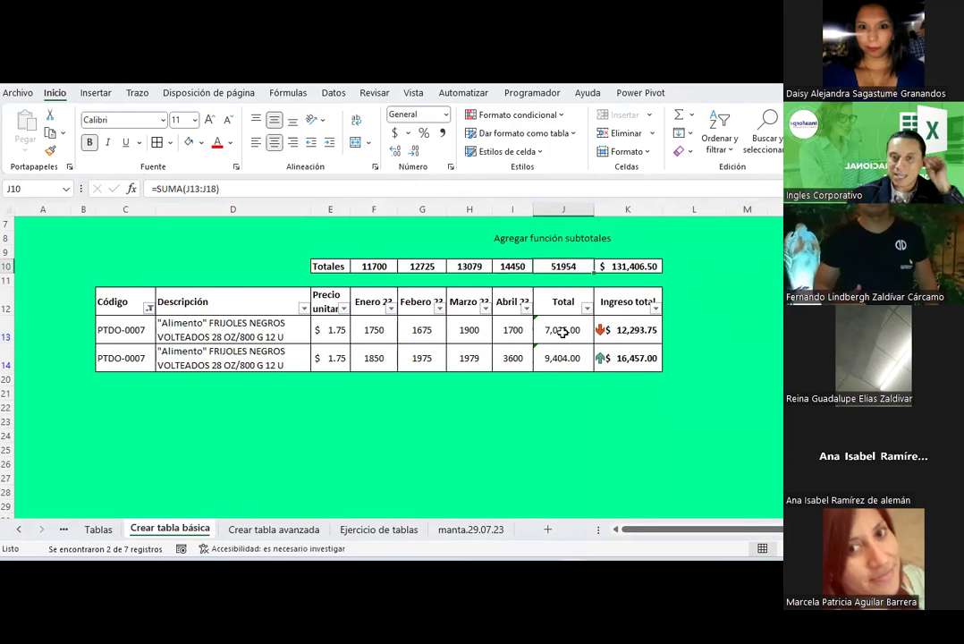
left_click(472, 329)
left_click_drag(424, 330, 434, 356)
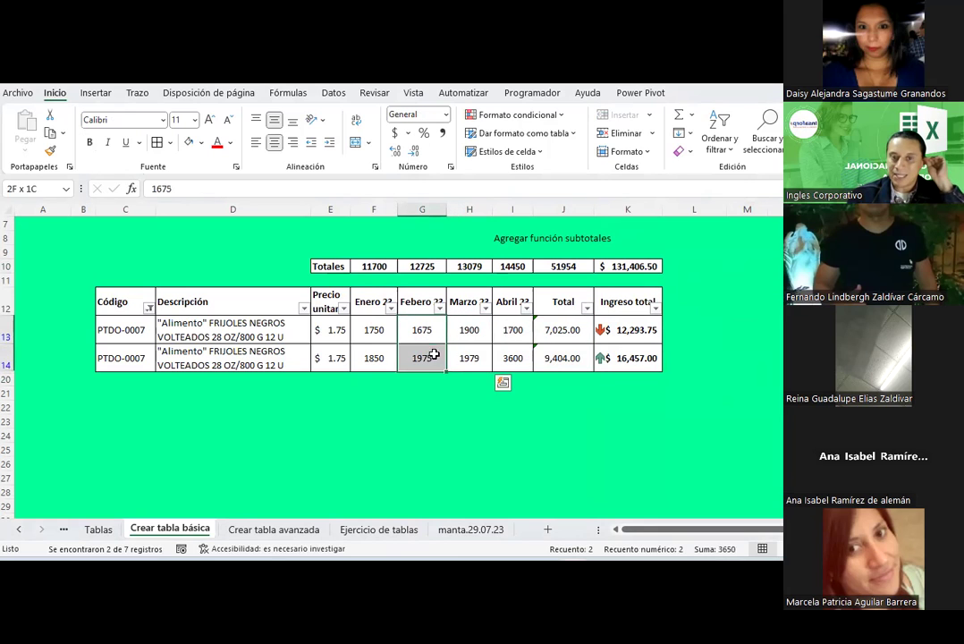
- Reselect all product codes so the table is unfiltered again
left_click(149, 307)
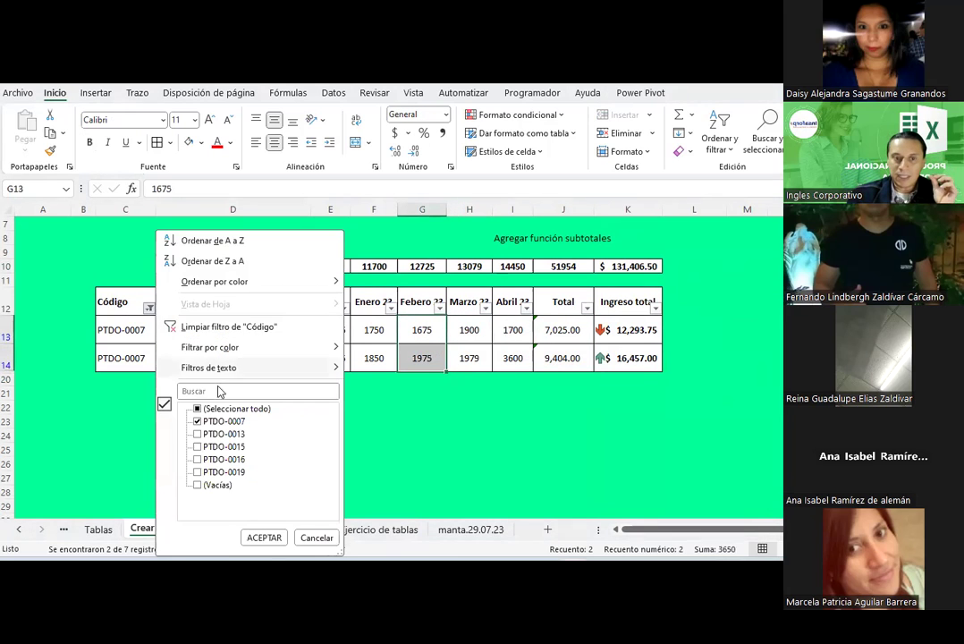
left_click(231, 410)
left_click(264, 537)
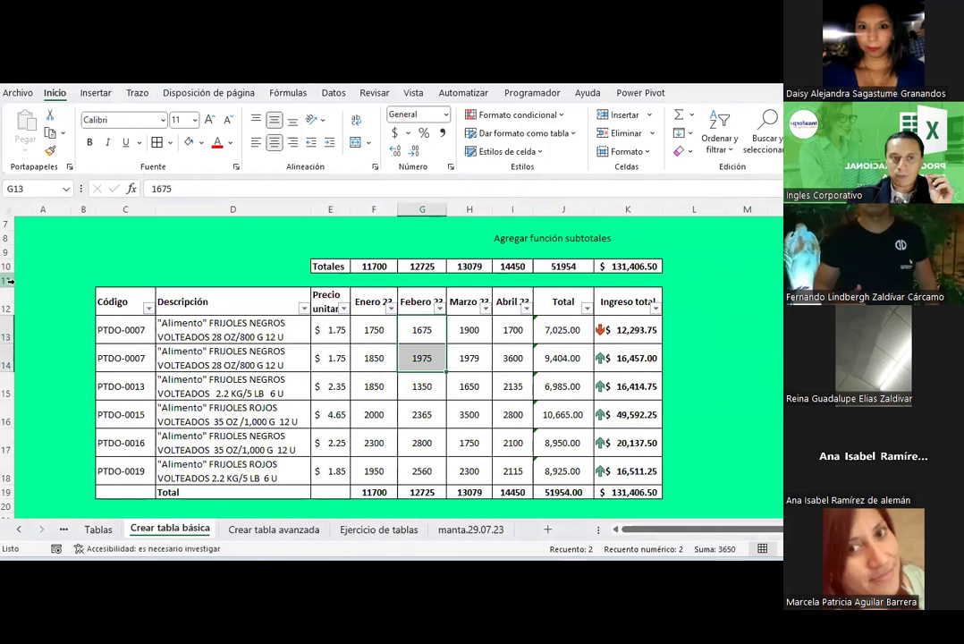
left_click(7, 280)
- Insert a new row and copy the Totales row E10:K10 into row 11
left_click(617, 114)
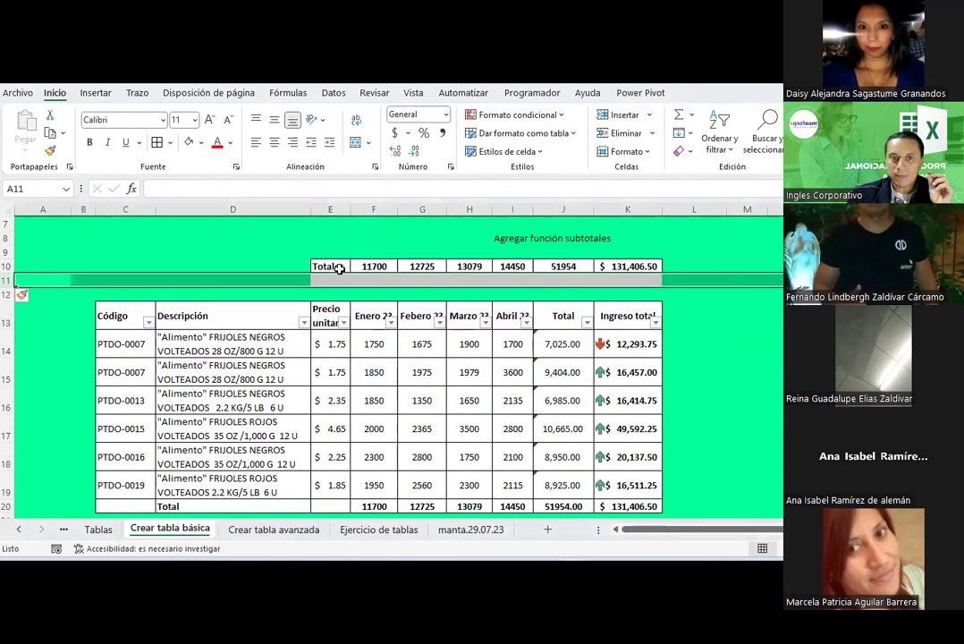
left_click_drag(338, 266, 603, 266)
key("ctrl+c")
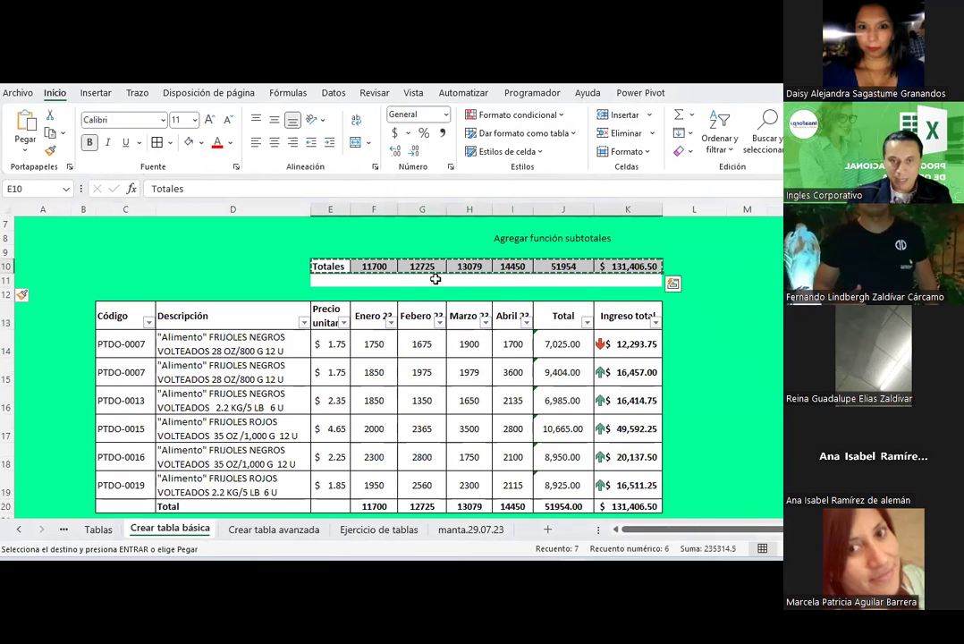
left_click(333, 280)
key("ctrl+v")
- Relabel E11 as 'Totales (subtotal)', wrap its text and widen column E
left_click(334, 279)
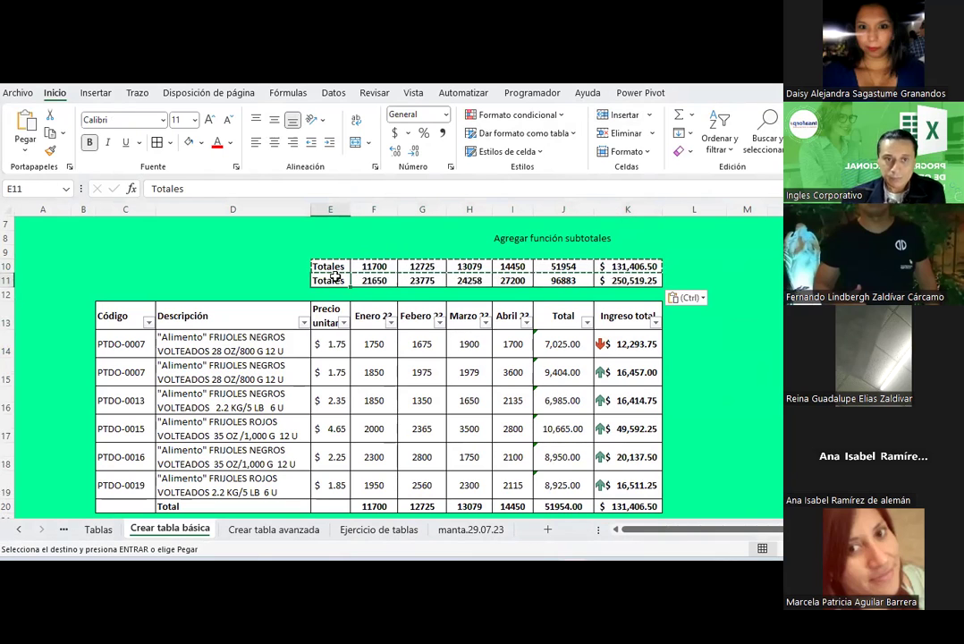
left_click(199, 188)
type("(subtot")
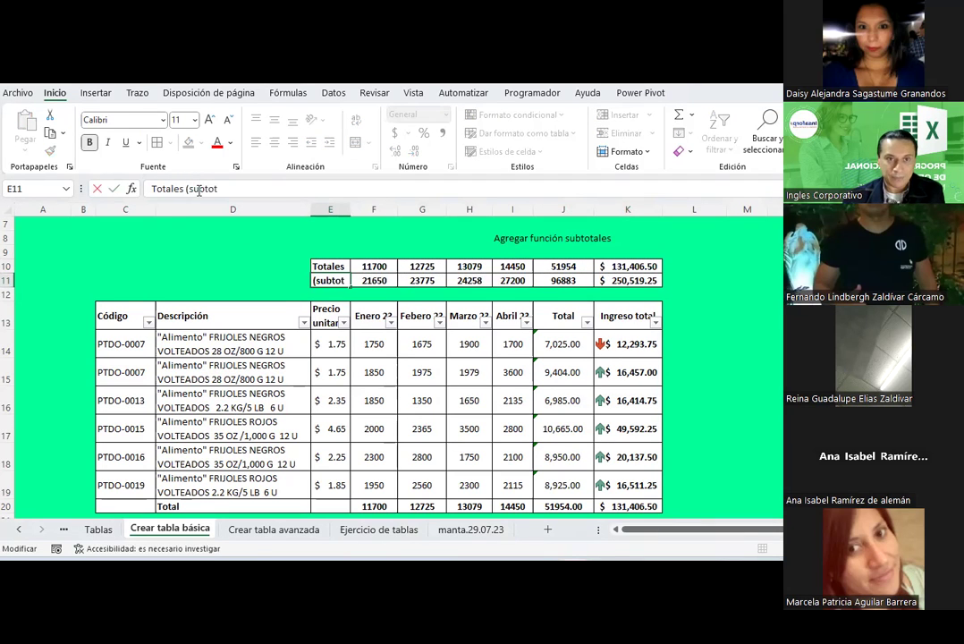
type("al")
key("Return")
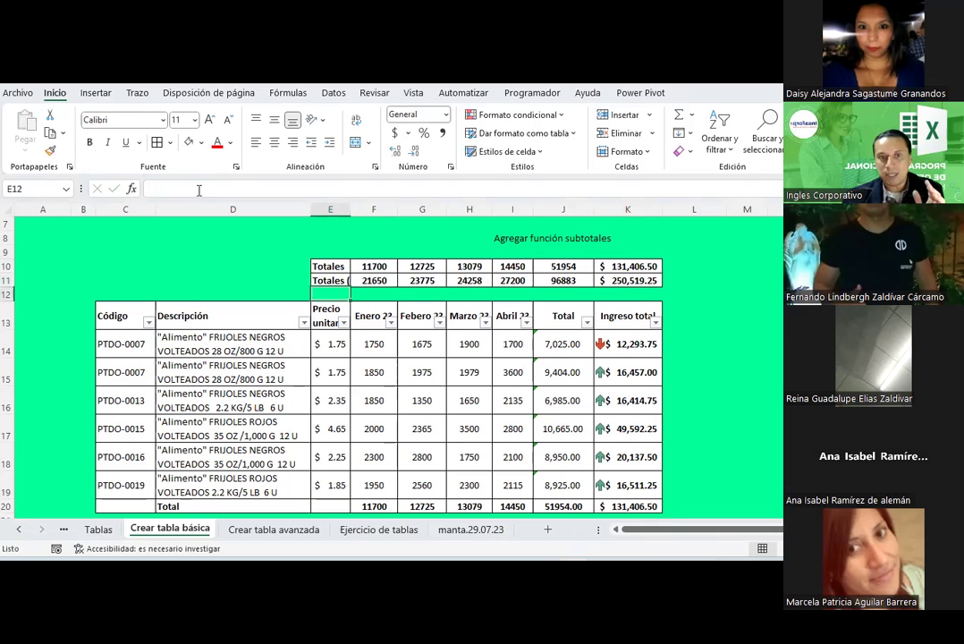
left_click(330, 281)
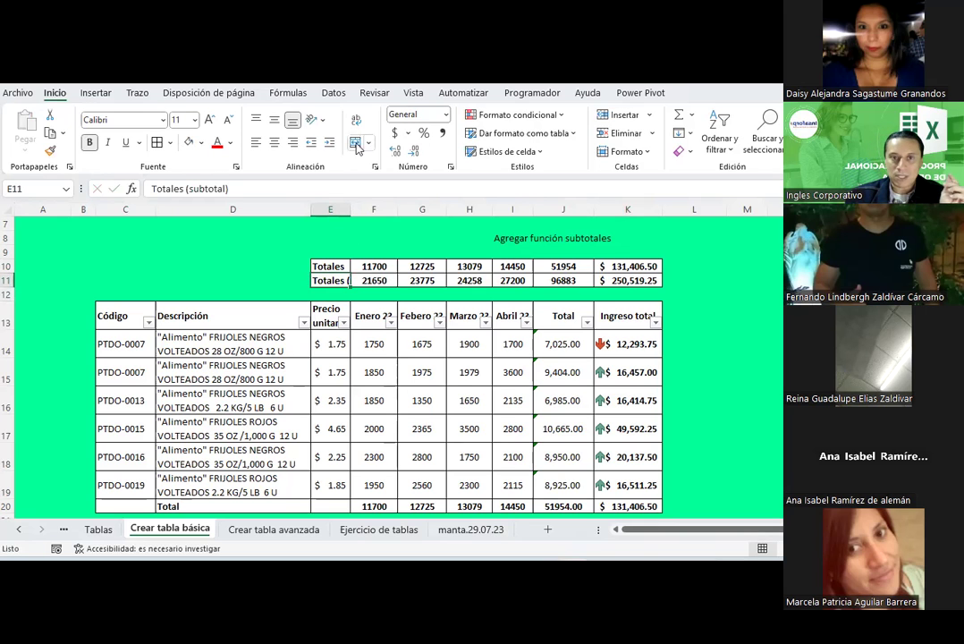
left_click(356, 119)
left_click_drag(351, 209, 358, 204)
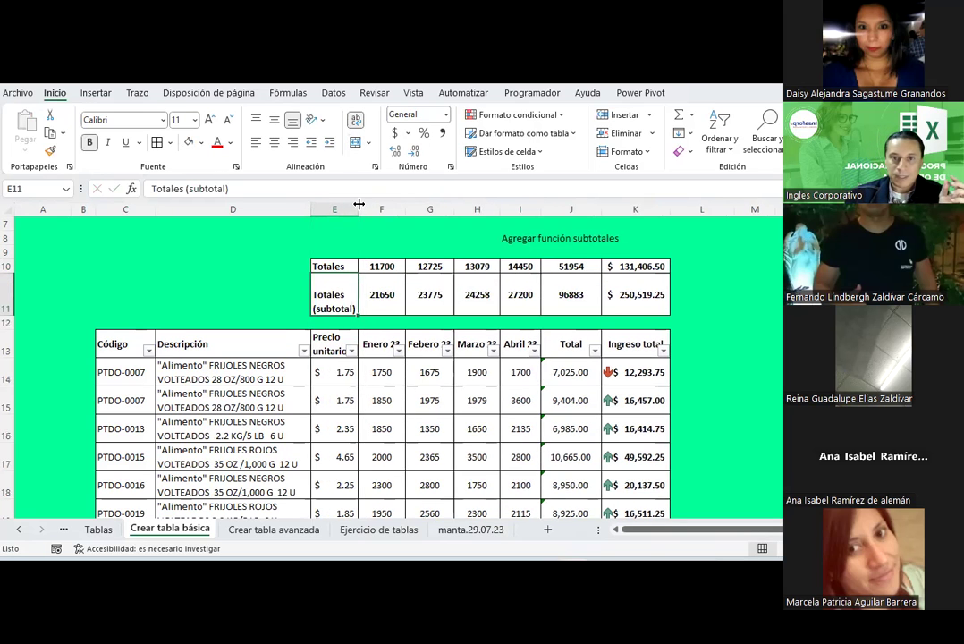
- Centre row 11 contents horizontally and vertically
left_click(29, 295)
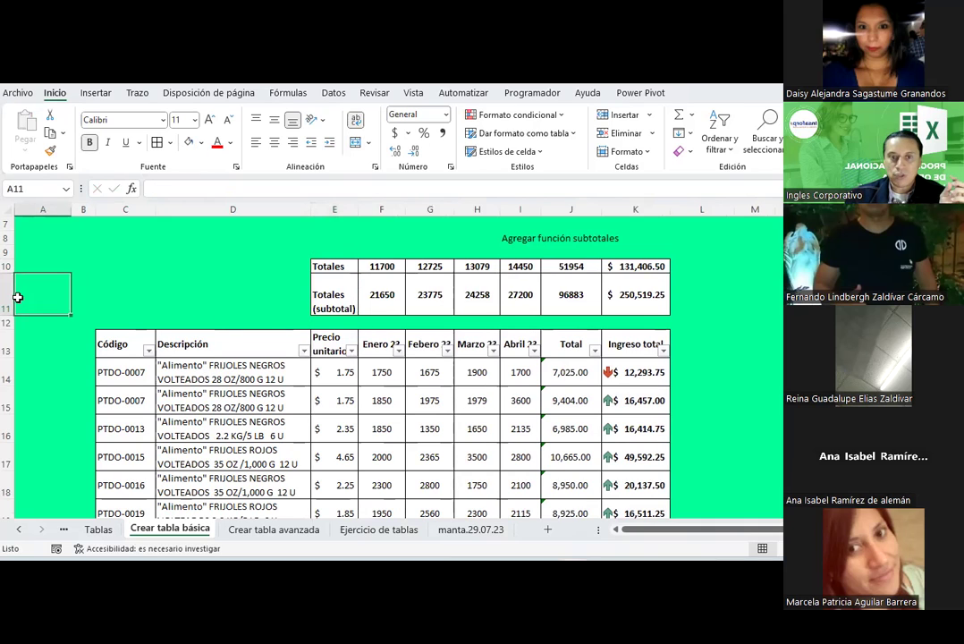
left_click(273, 119)
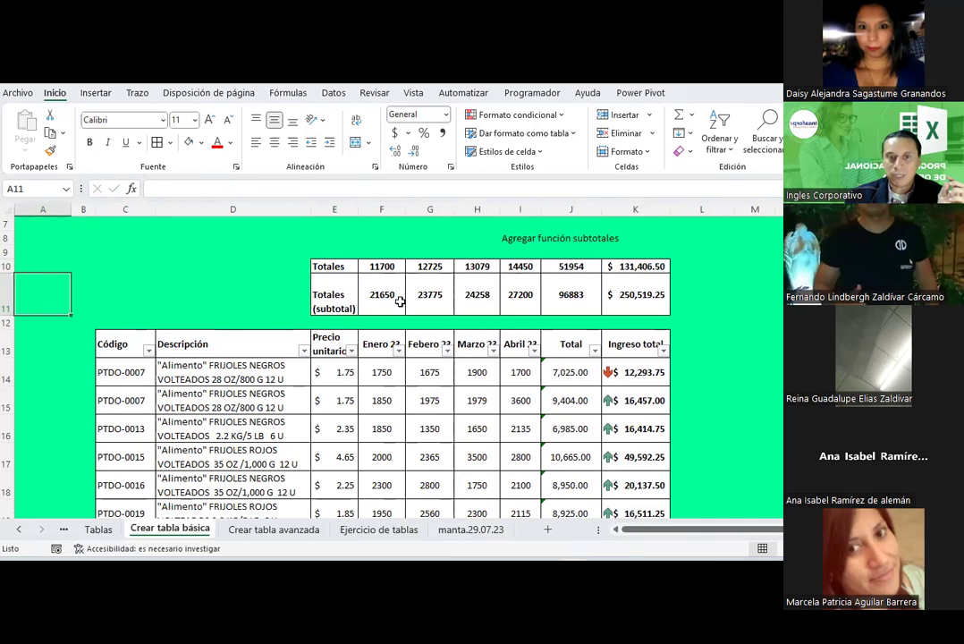
left_click(6, 299)
left_click(275, 142)
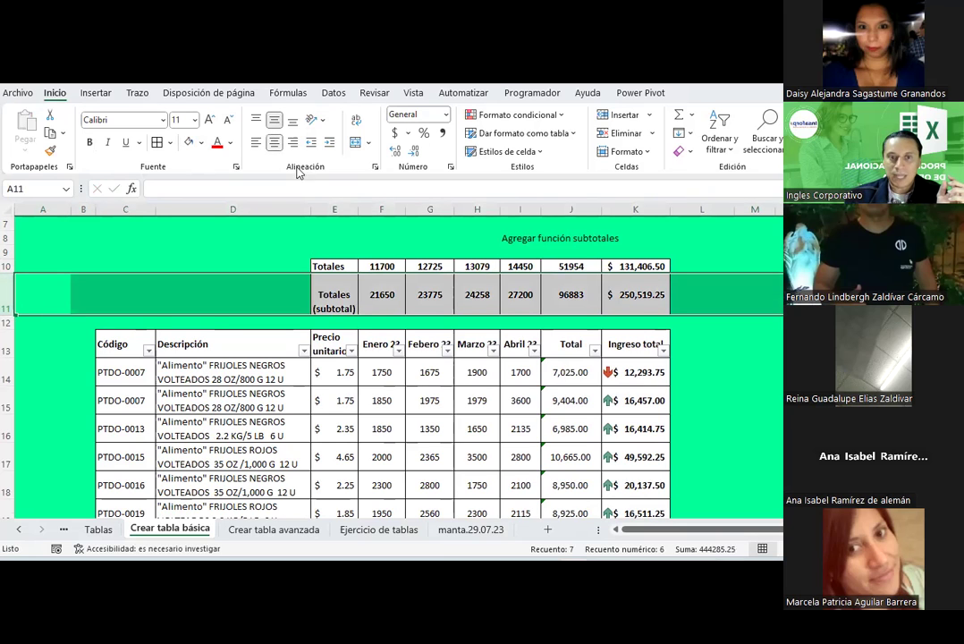
left_click(273, 123)
left_click(273, 123)
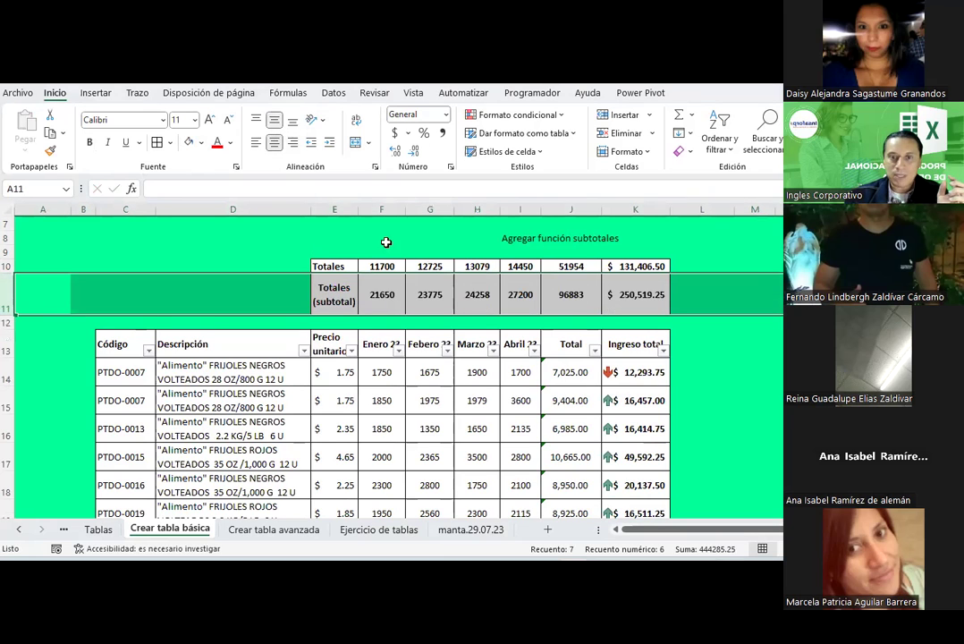
- Clear the copied SUMA values from F11 through K11
left_click(396, 293)
left_click_drag(393, 294, 605, 298)
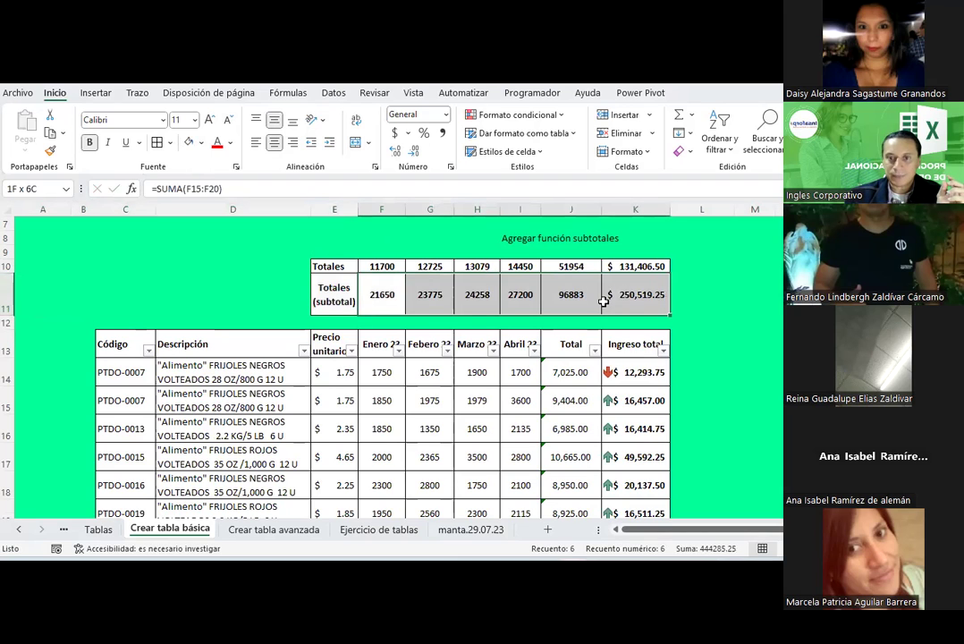
key("Delete")
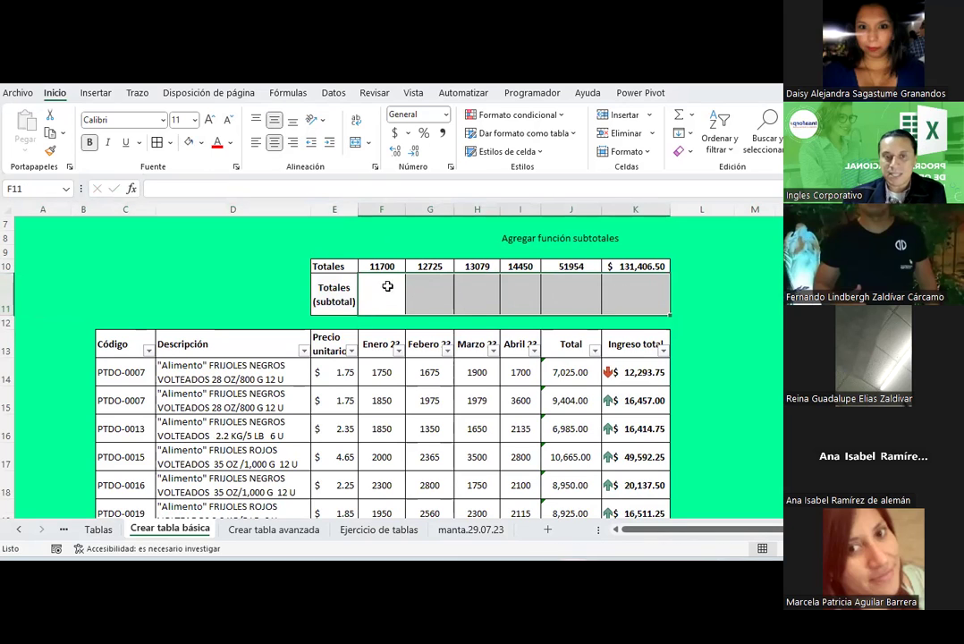
- Start a =subtotales( formula in F11 and browse its function_num options
left_click(389, 285)
type("=subtotales(")
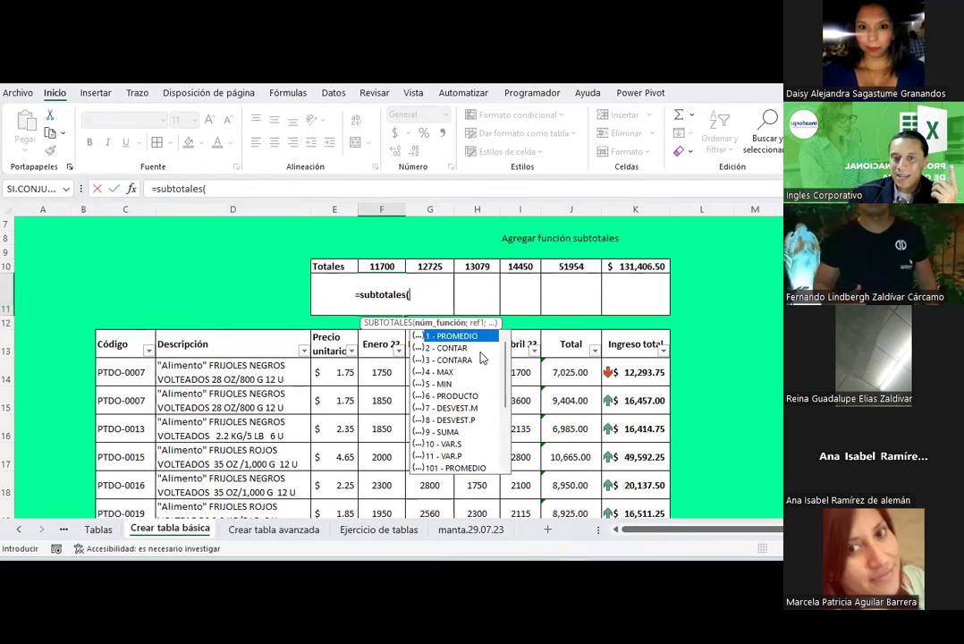
scroll(481, 358, "down", 1)
scroll(481, 358, "down", 2)
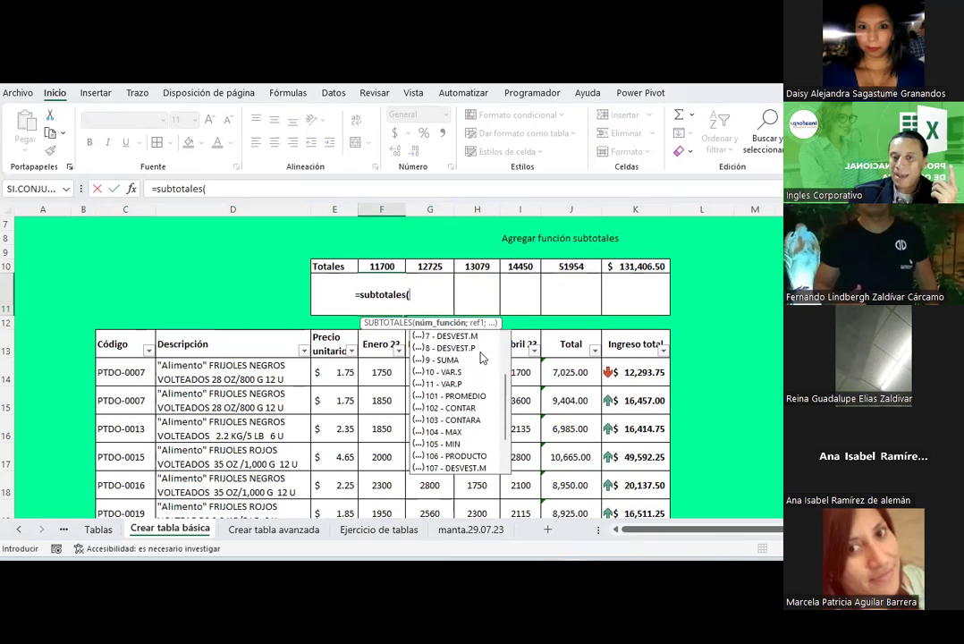
scroll(481, 358, "down", 1)
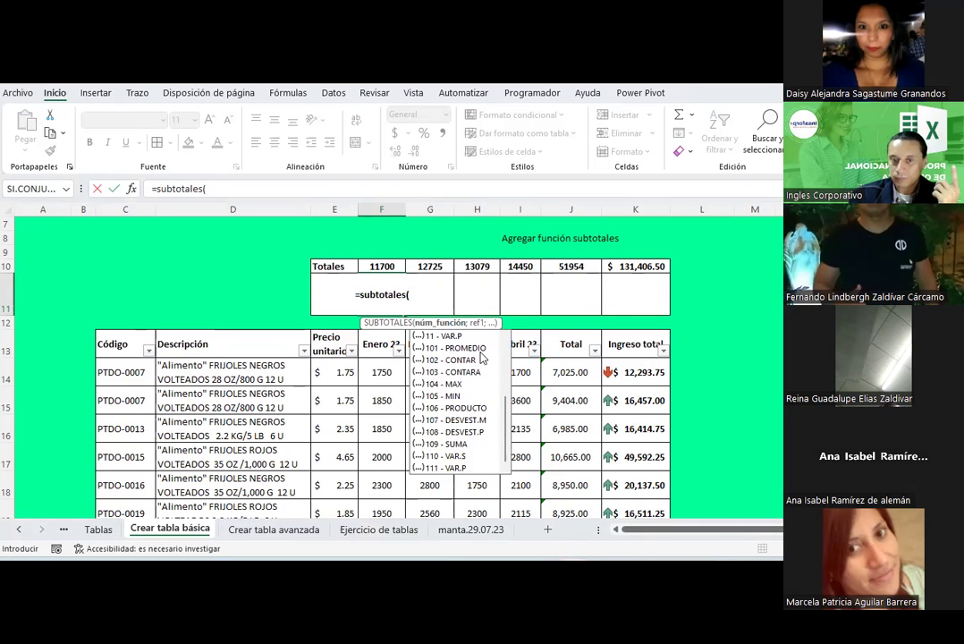
scroll(482, 357, "up", 3)
scroll(481, 358, "up", 1)
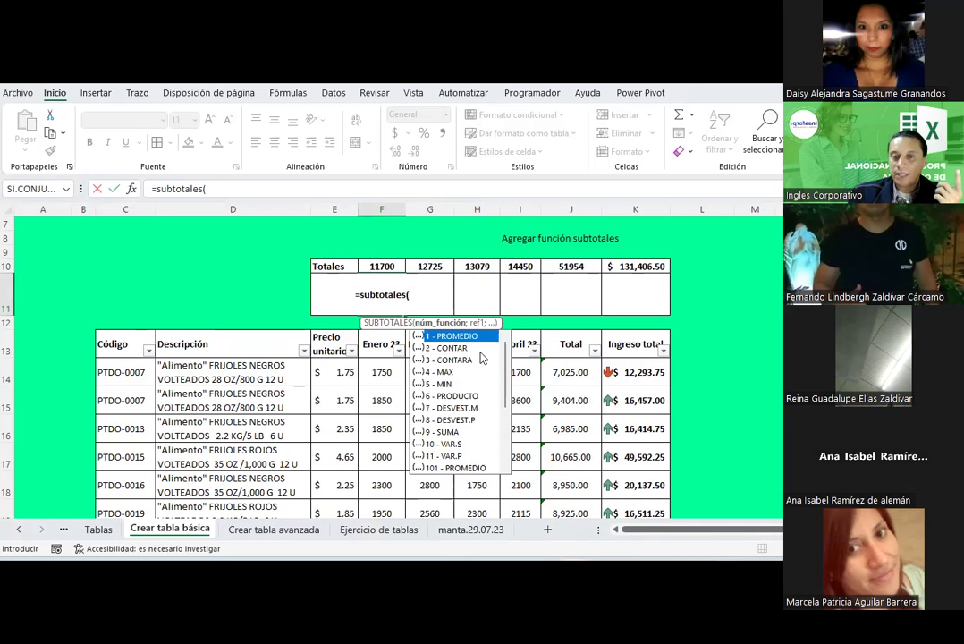
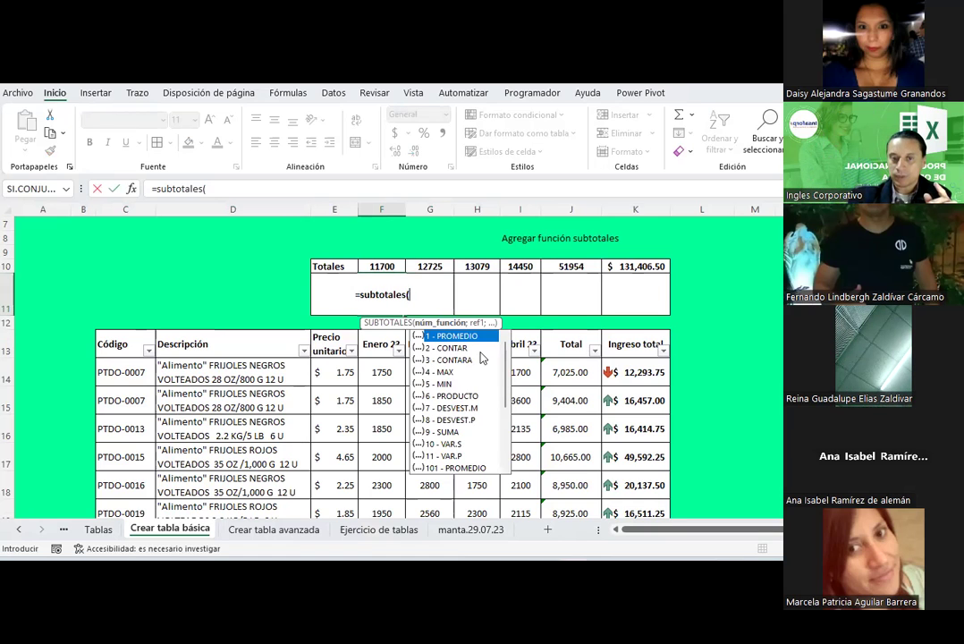
- Browse the function_num list and enter 9; so the F11 SUBTOTALES formula uses SUMA
scroll(481, 358, "down", 1)
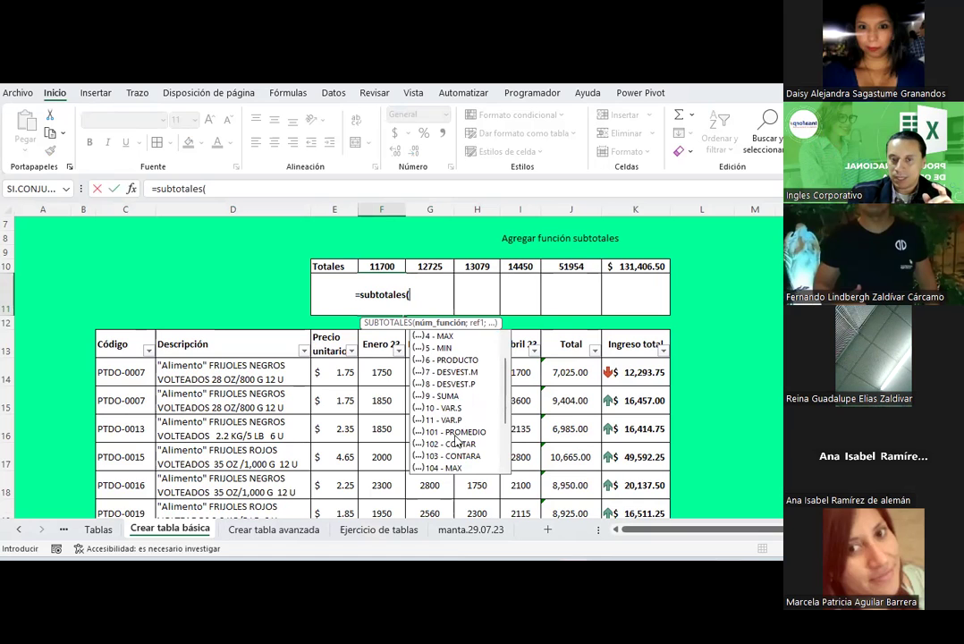
scroll(456, 439, "up", 1)
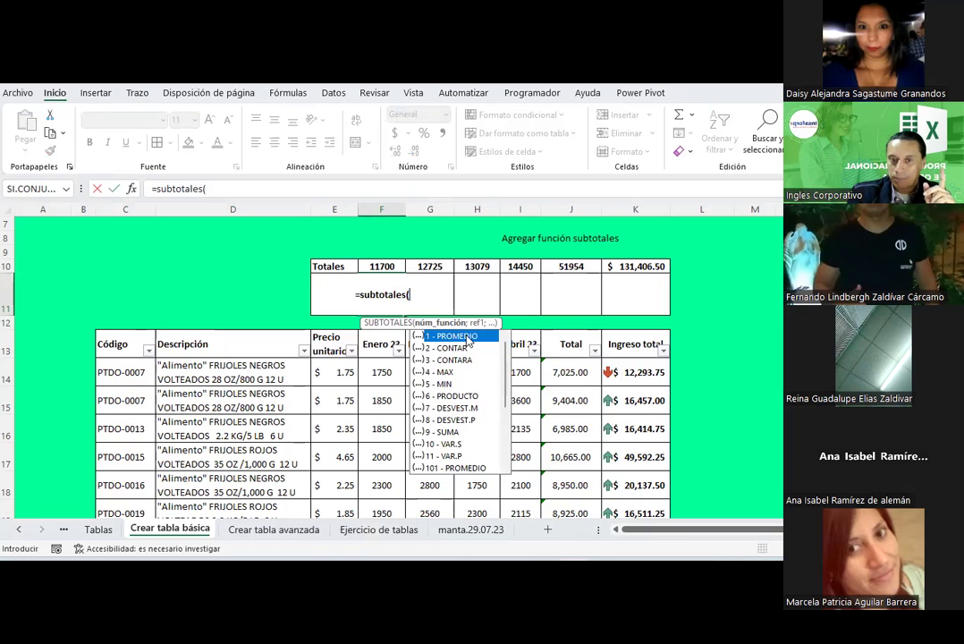
scroll(465, 375, "down", 1)
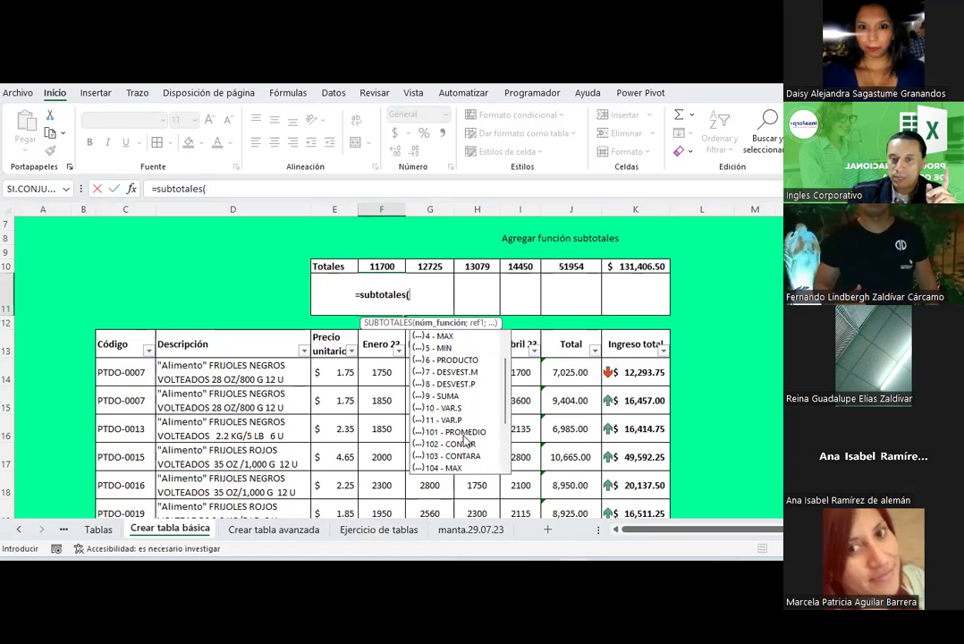
scroll(464, 440, "down", 1)
scroll(464, 440, "down", 1)
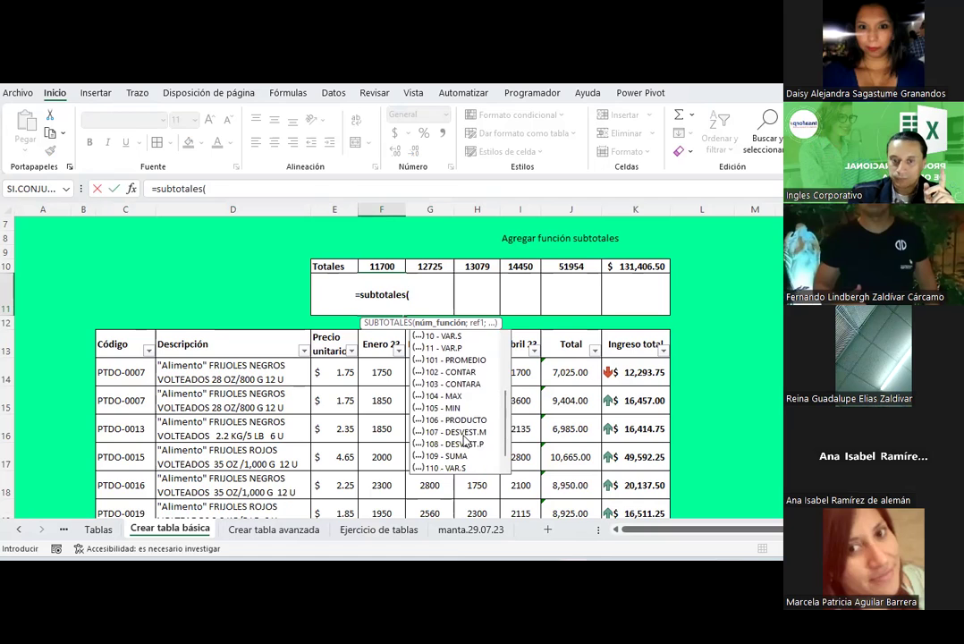
scroll(464, 440, "down", 1)
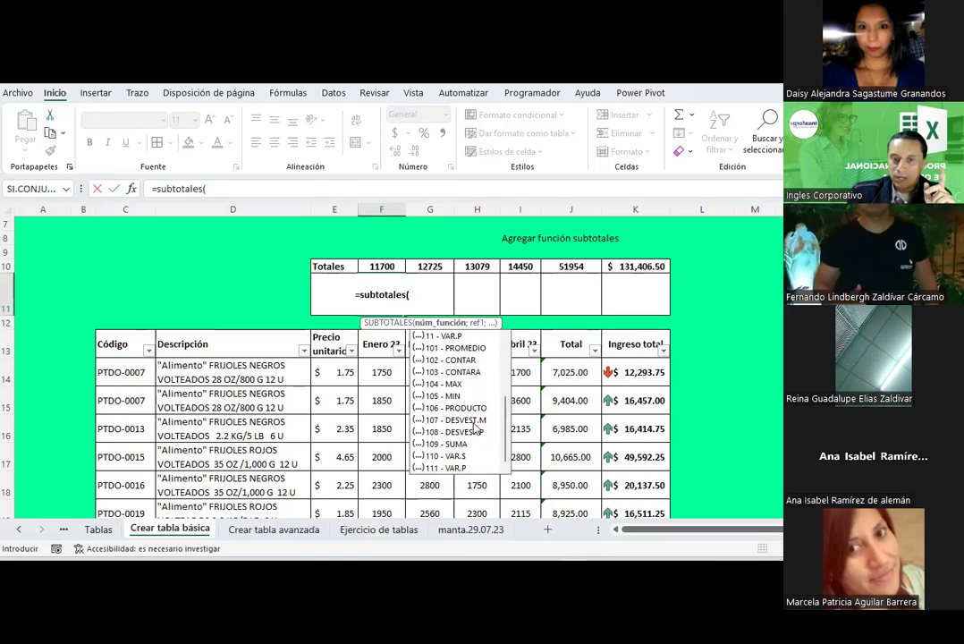
scroll(477, 424, "up", 3)
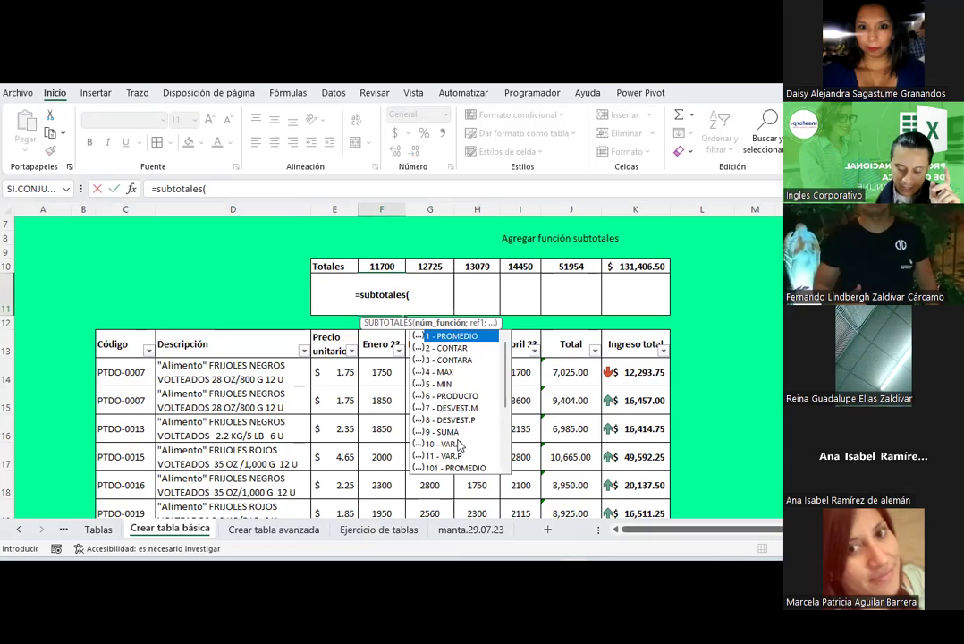
type("9")
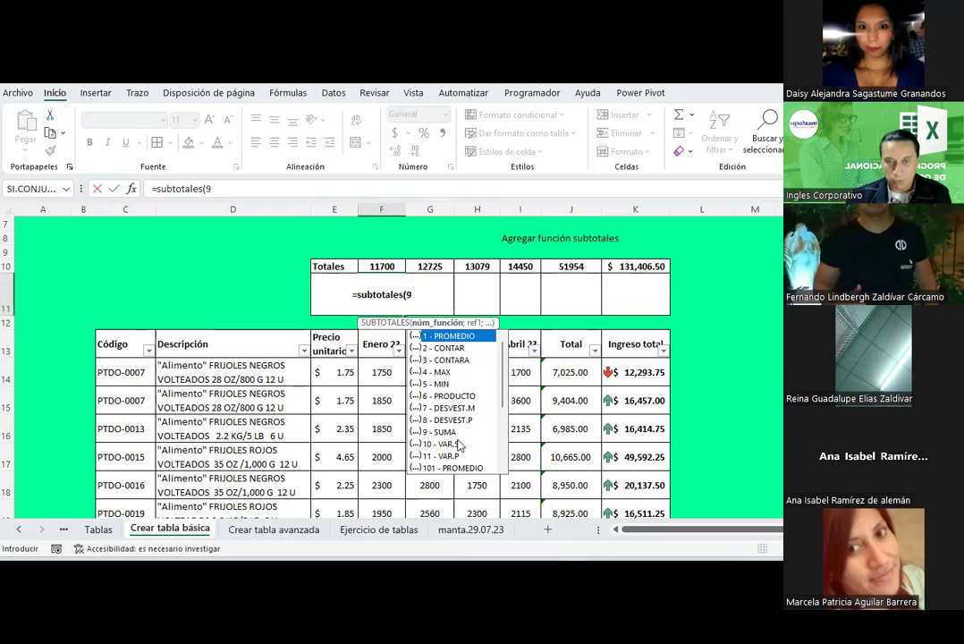
type(";")
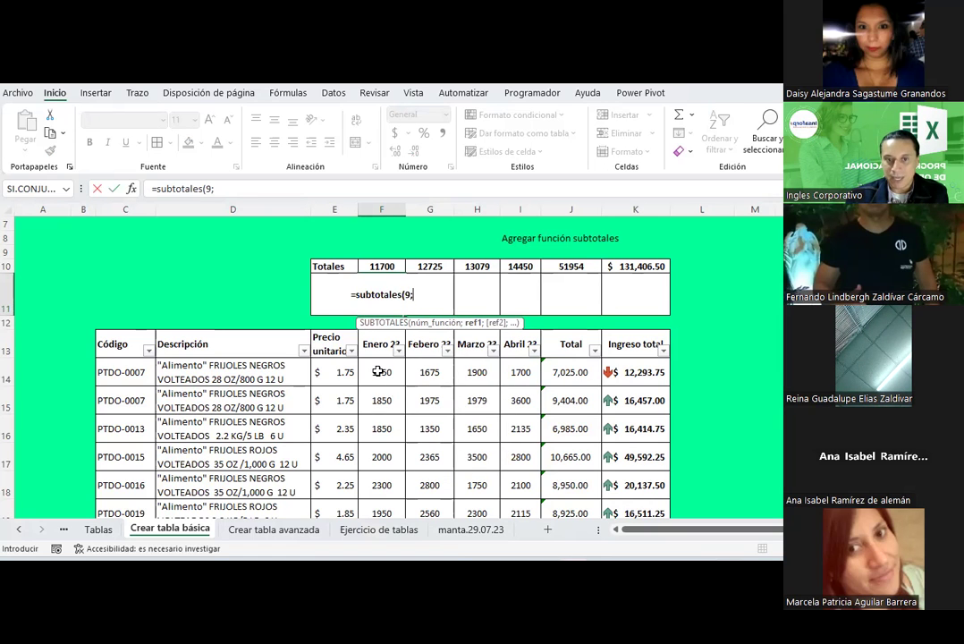
- Complete F11 as =SUBTOTALES(9;$F$14:$F$19), returning 11700 for Enero
left_click_drag(378, 371, 382, 501)
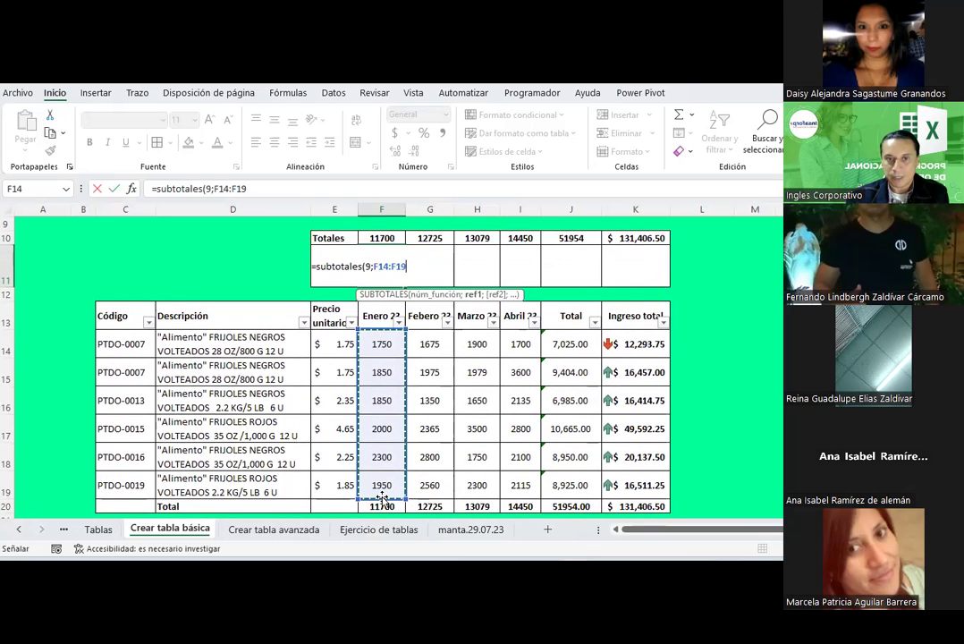
key("F4")
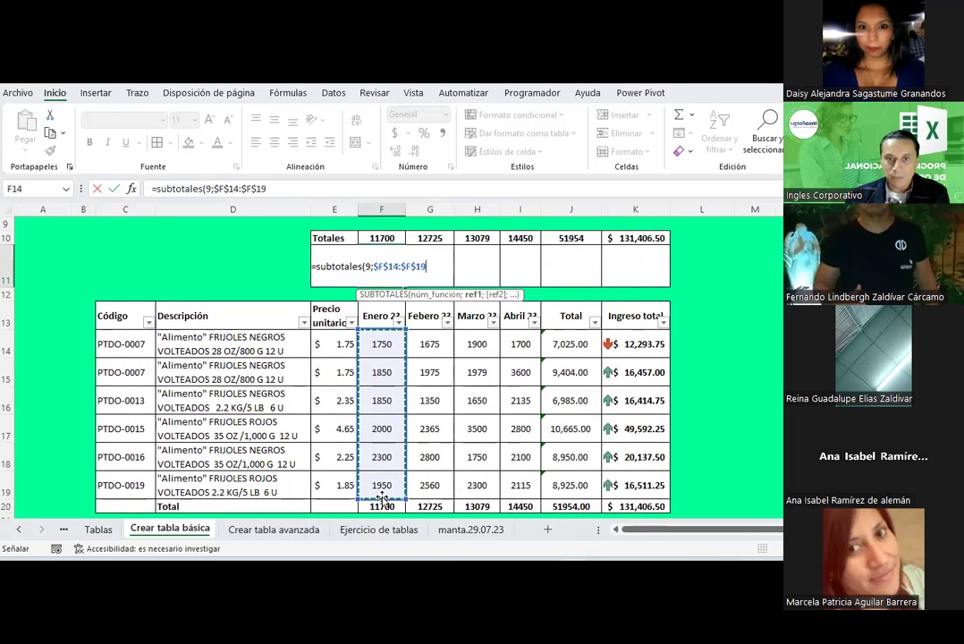
type(")")
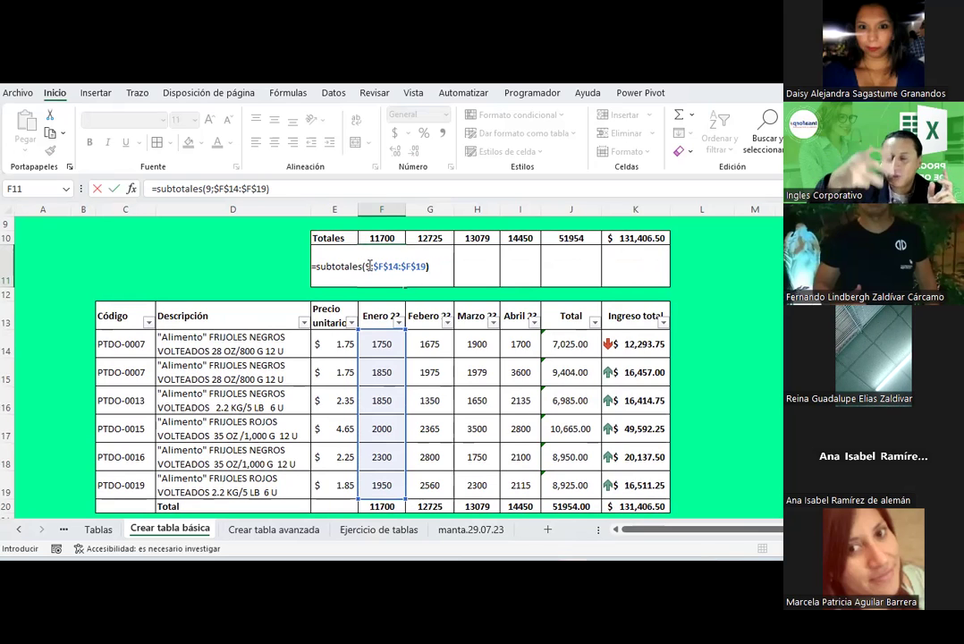
key("Return")
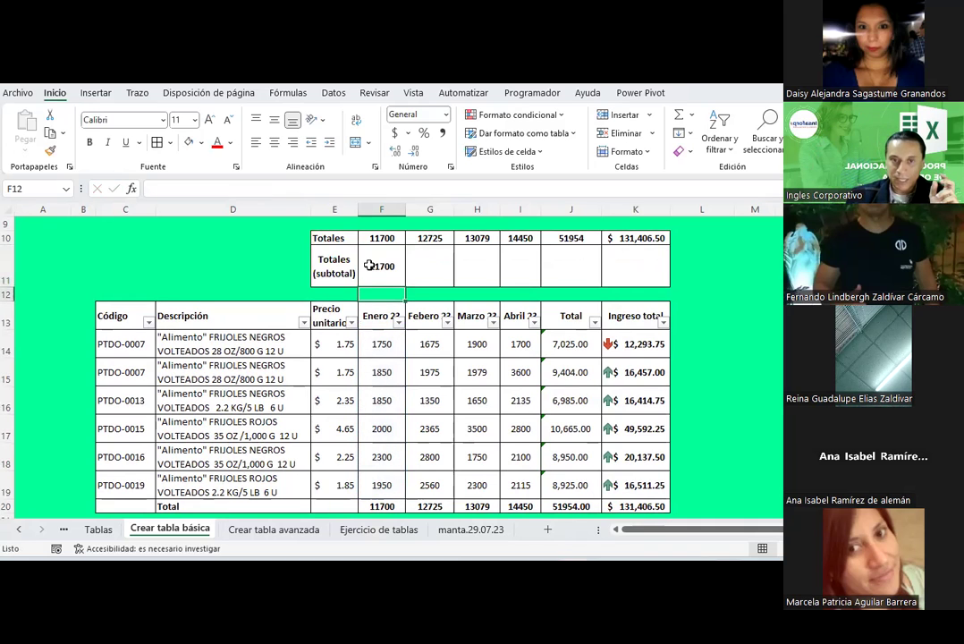
- Relabel E11 as 'Totales (subtotales)' and widen column E to fit it
left_click(377, 265)
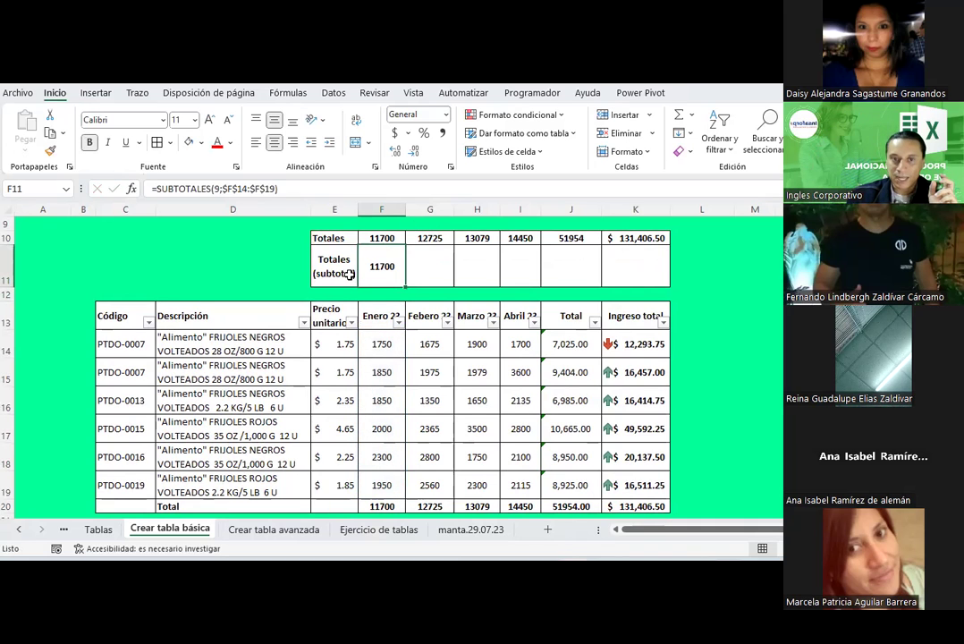
double_click(350, 274)
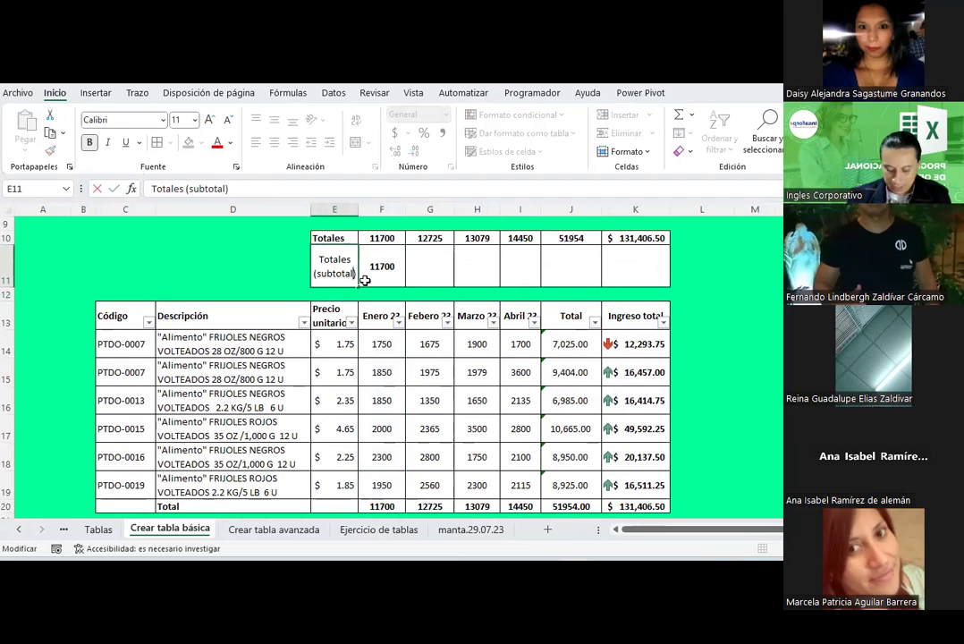
type("es")
key("Return")
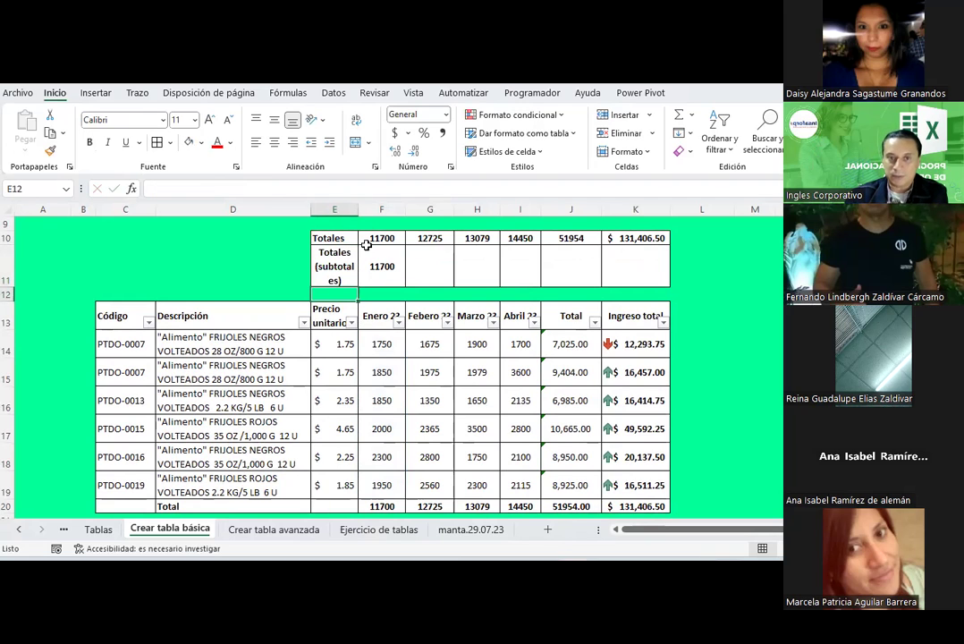
left_click_drag(359, 209, 372, 209)
- Fill the F11 subtotal formula across to K11 and give K11 Contabilidad currency format
left_click(398, 266)
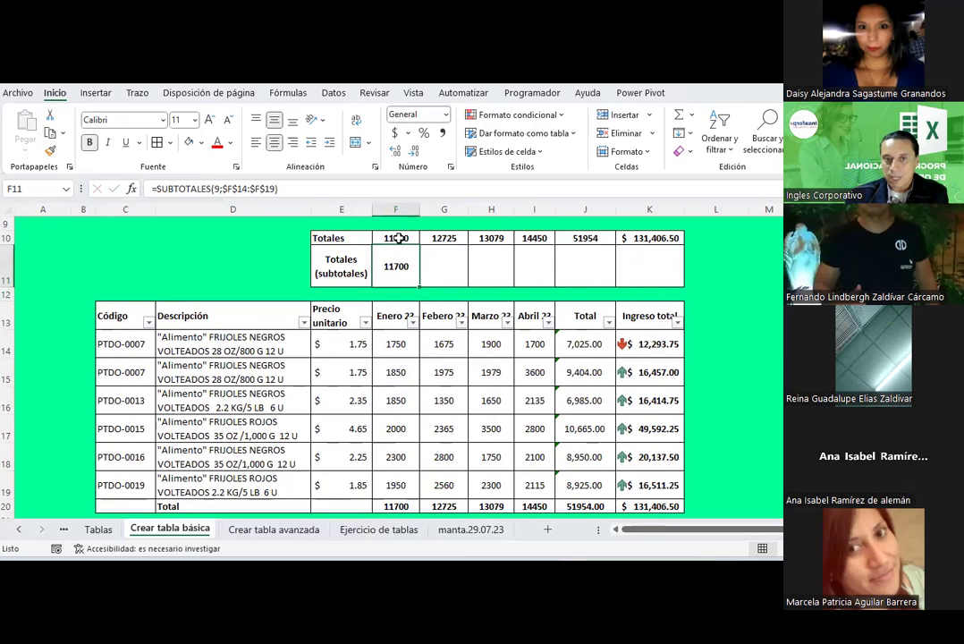
left_click(399, 237)
left_click(396, 266)
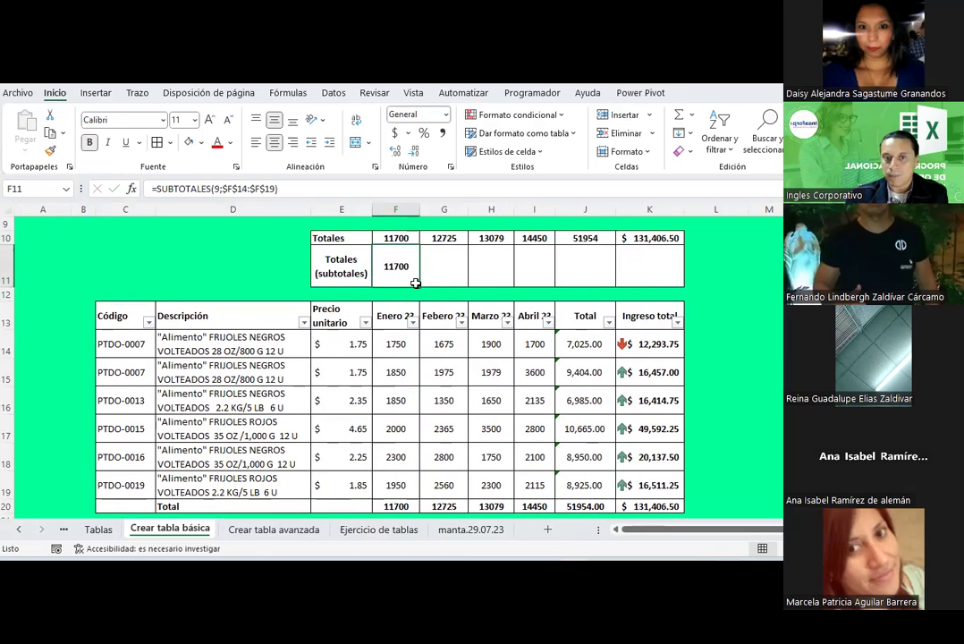
left_click_drag(419, 285, 670, 280)
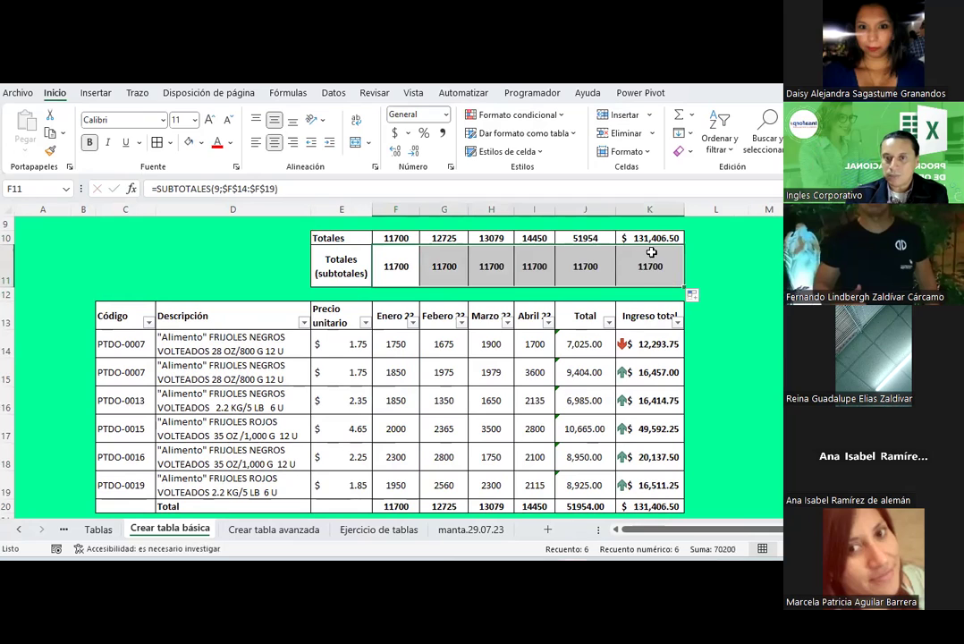
left_click(394, 132)
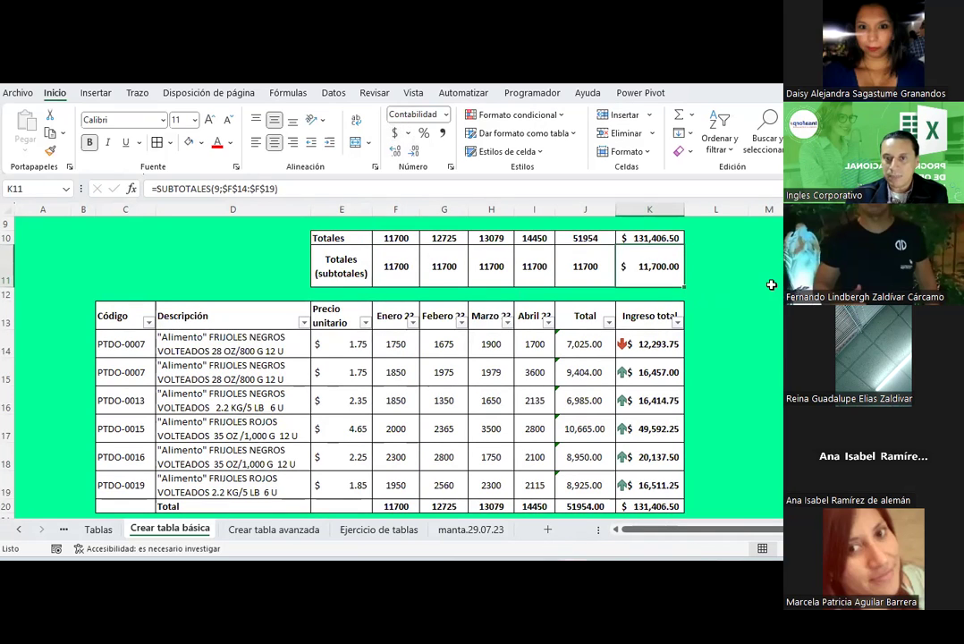
left_click(770, 281)
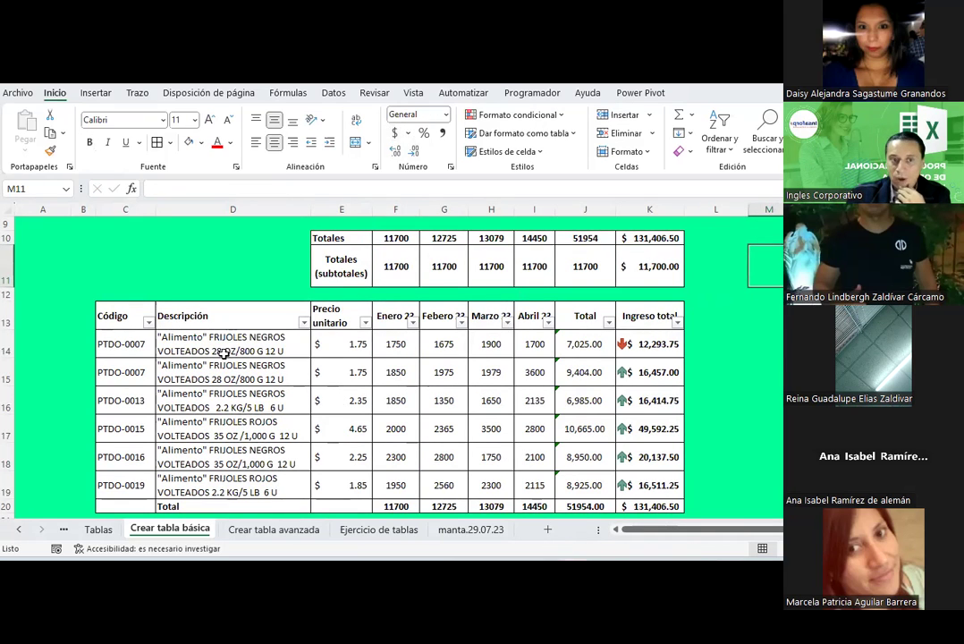
- Filter the Código column to show only PTDO-0007
left_click(149, 324)
left_click(198, 409)
left_click(198, 421)
left_click(264, 537)
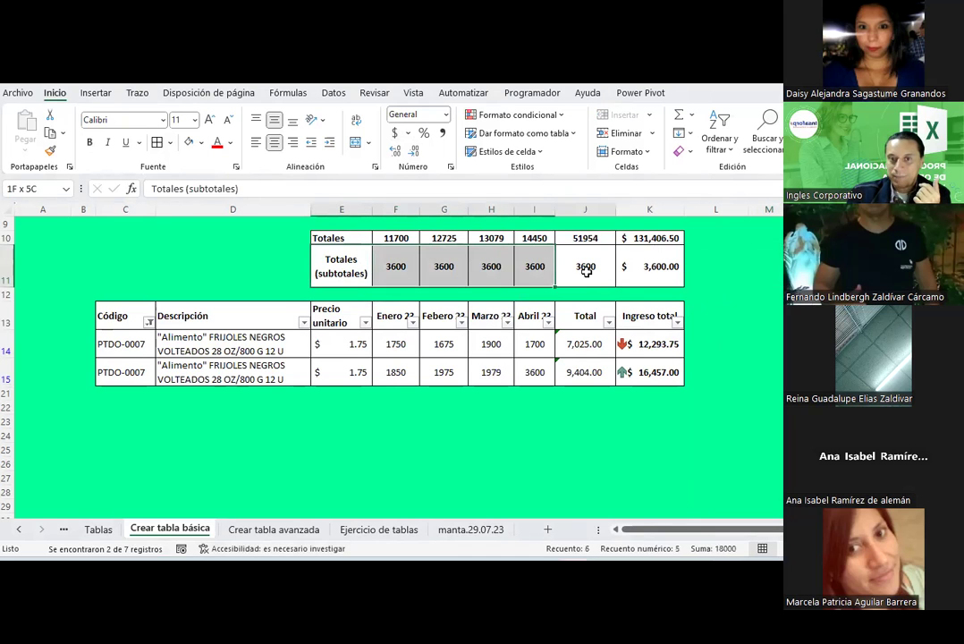
- Give the subtotals row E11:K11 a dark blue fill and white text
left_click_drag(358, 265, 650, 266)
left_click(202, 144)
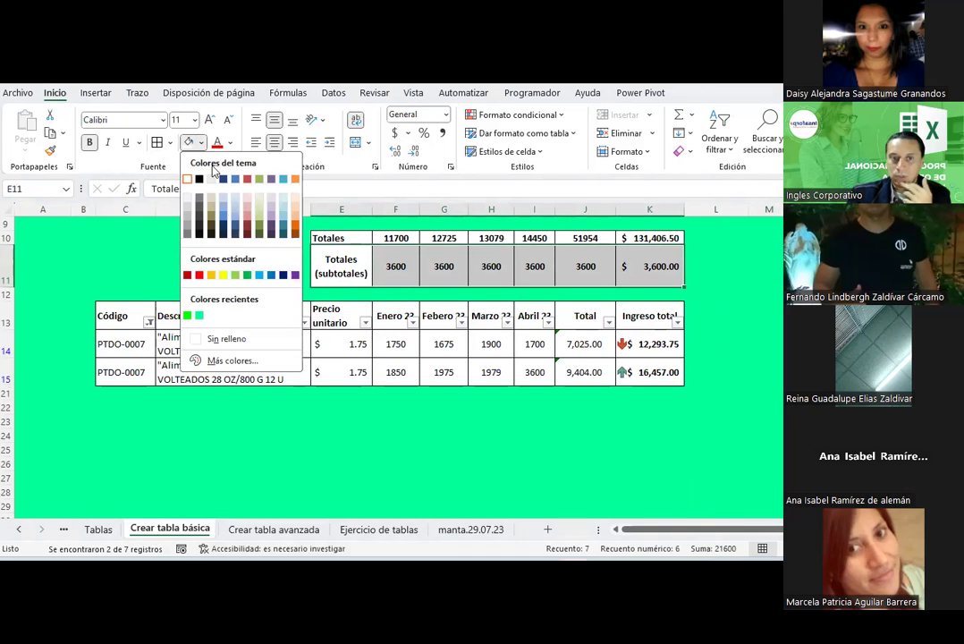
left_click(283, 275)
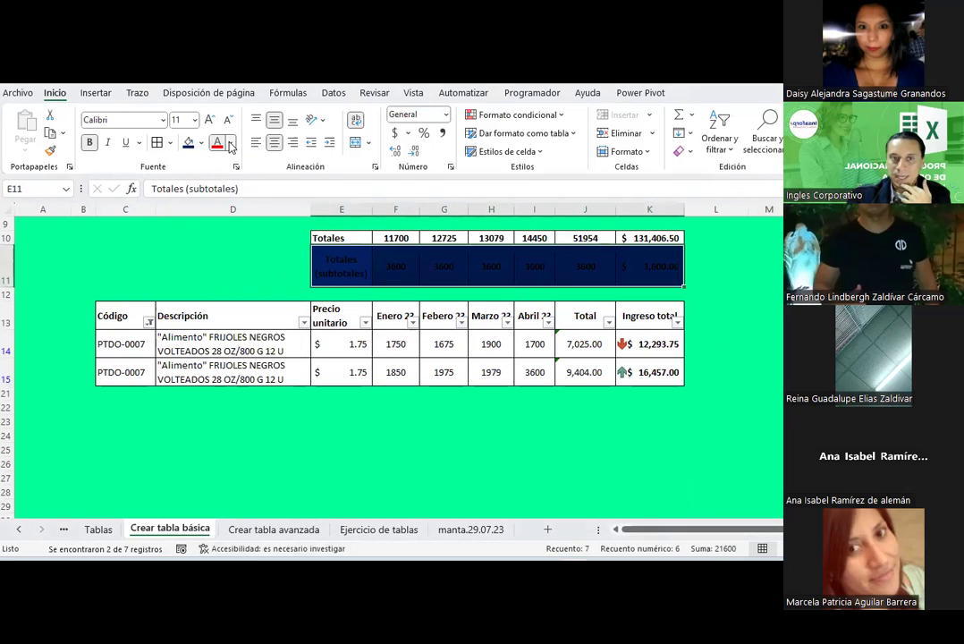
left_click(230, 143)
left_click(221, 197)
left_click(766, 302)
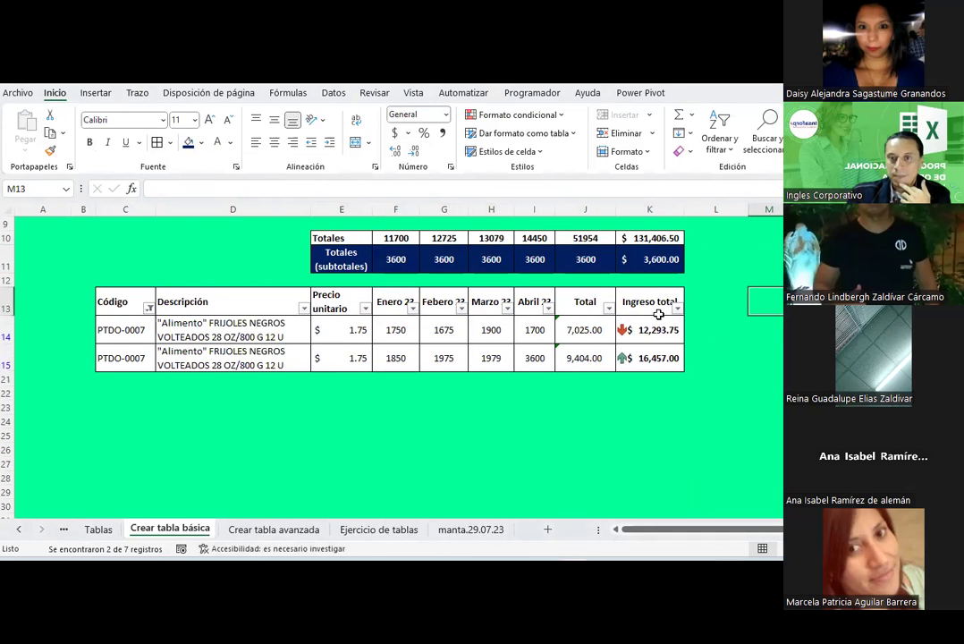
- Change the F11 subtotal to the relative range F14:F19 after checking the filtered values
left_click_drag(640, 333, 644, 355)
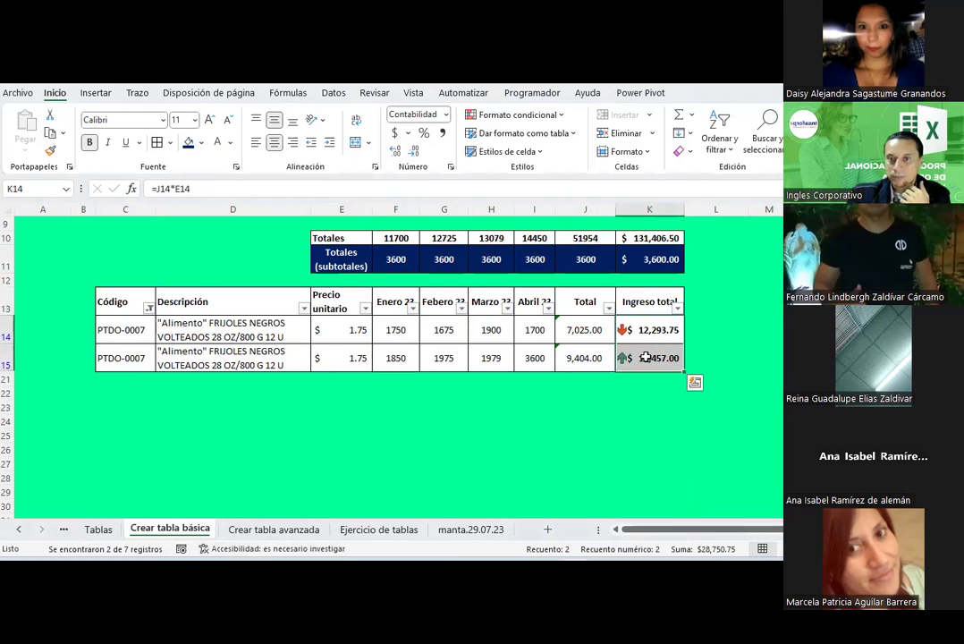
left_click(584, 261)
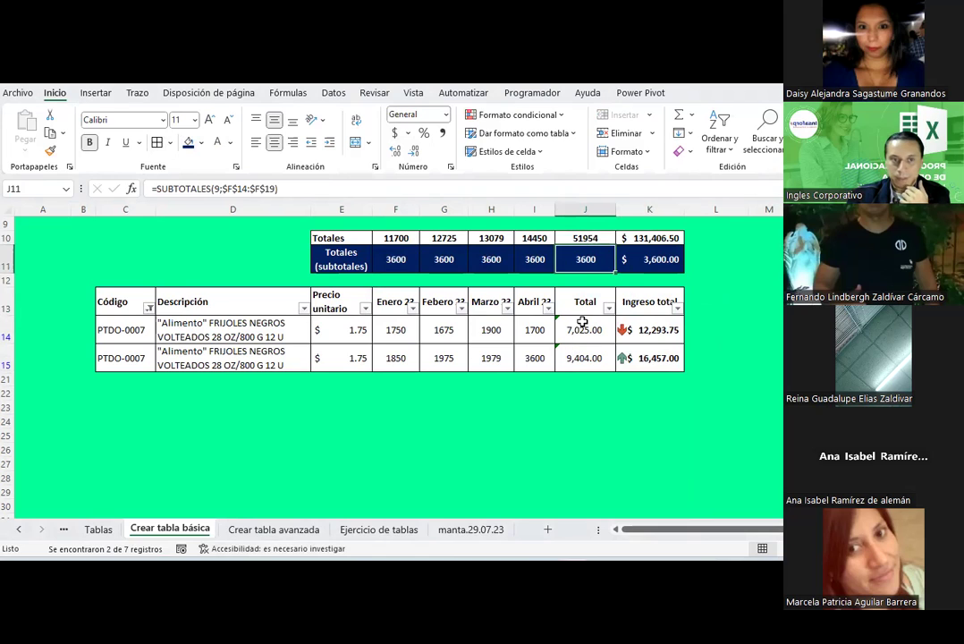
left_click(403, 258)
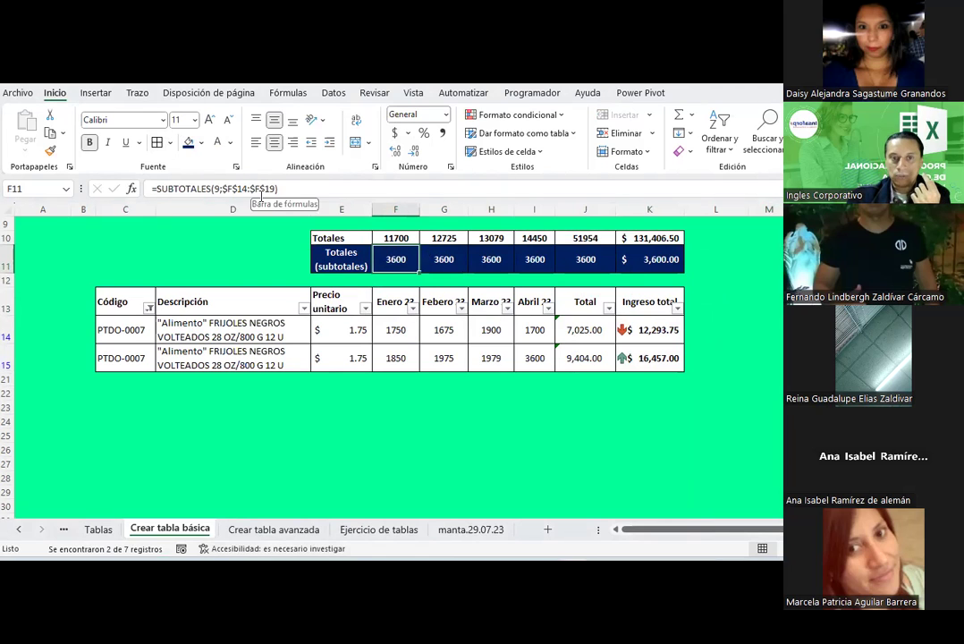
key("Delete")
key("Right")
key("Delete")
key("Delete")
key("Return")
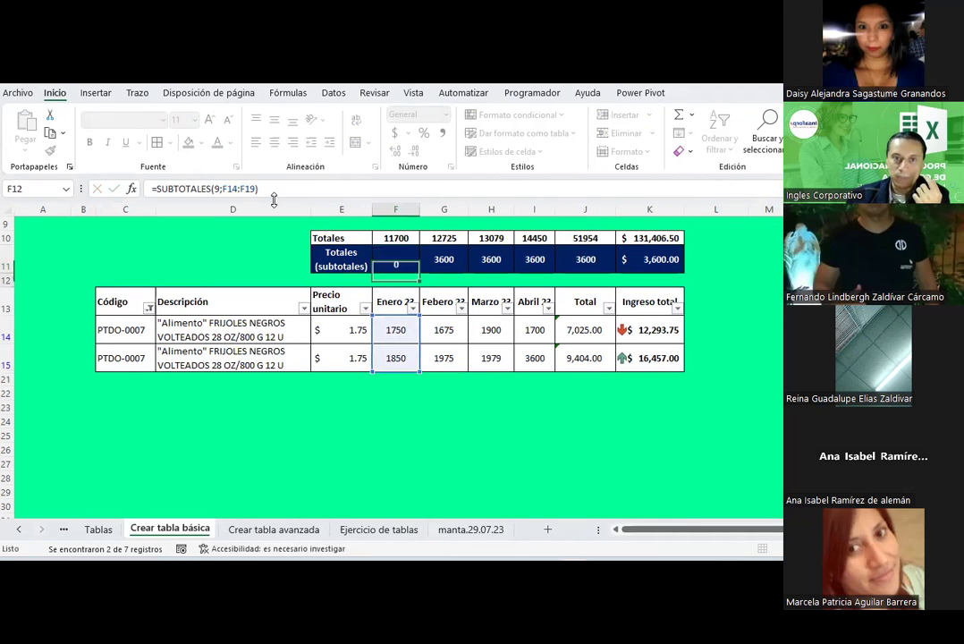
- Copy the relative subtotal across to K11, format K11 as Contabilidad, and check K14's =J14*E14
left_click(398, 257)
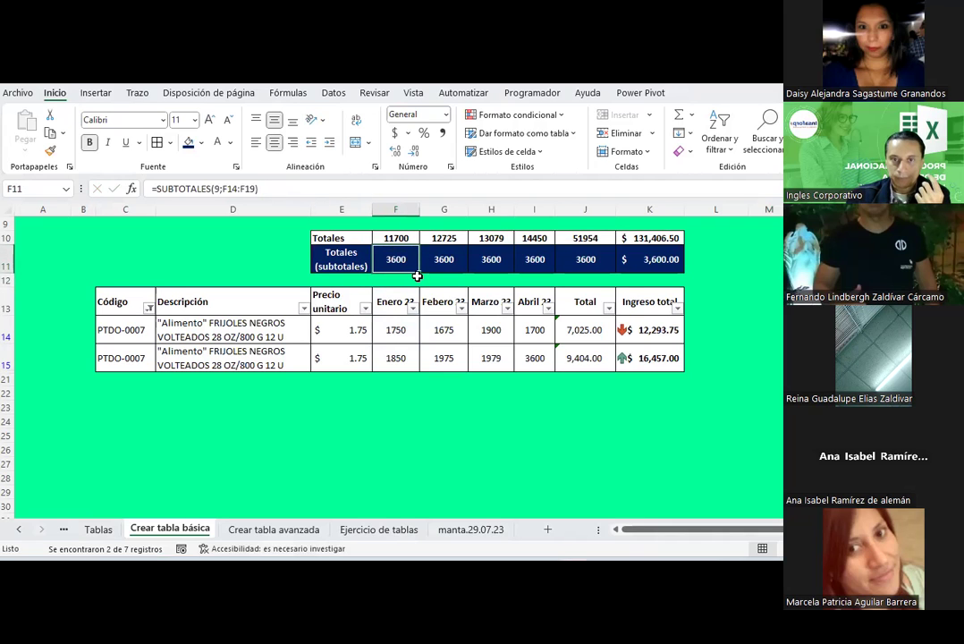
left_click_drag(418, 273, 660, 258)
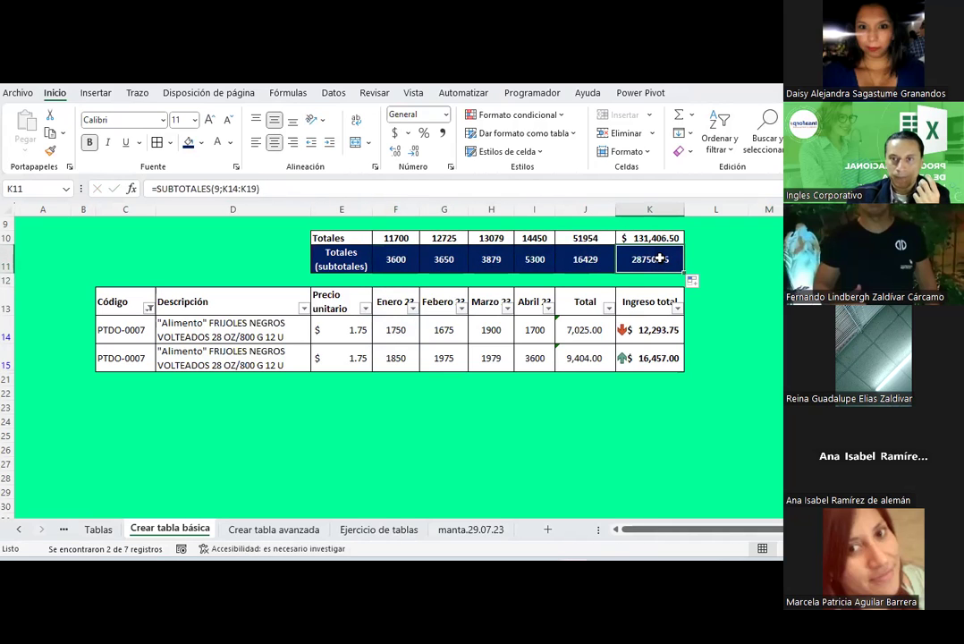
left_click(395, 132)
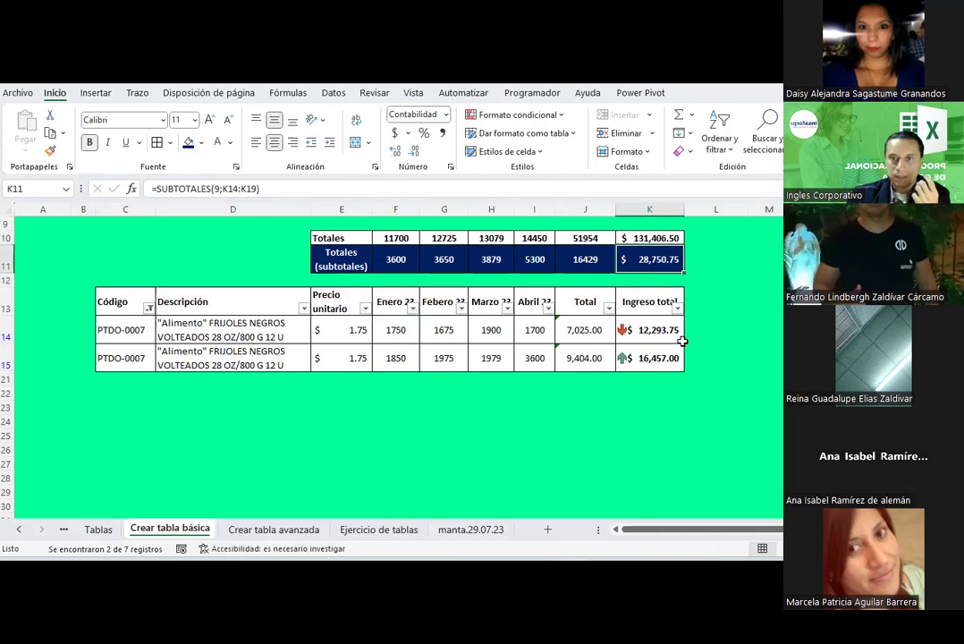
left_click(659, 329)
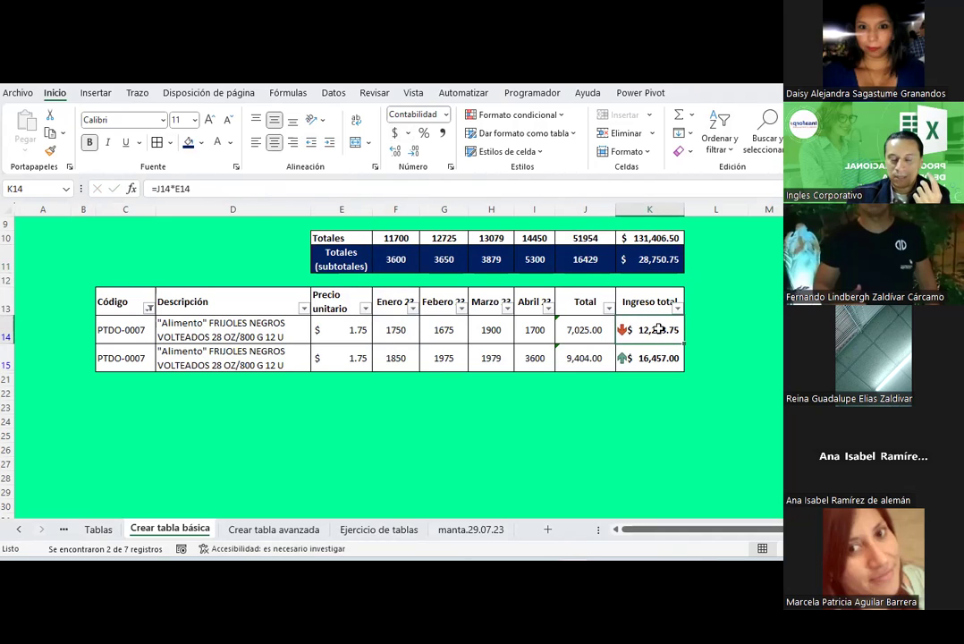
left_click_drag(659, 329, 666, 353)
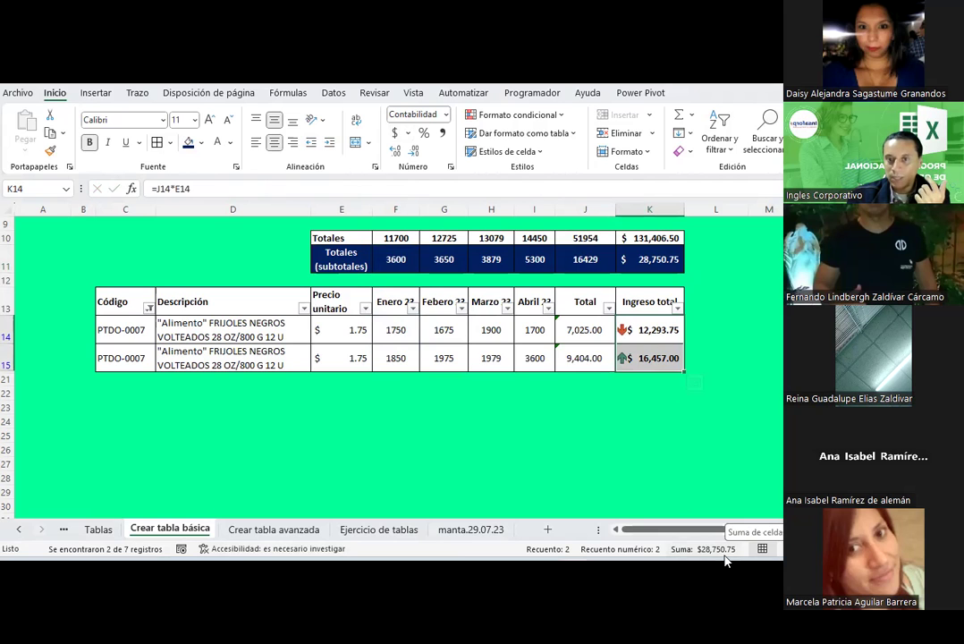
left_click(653, 259)
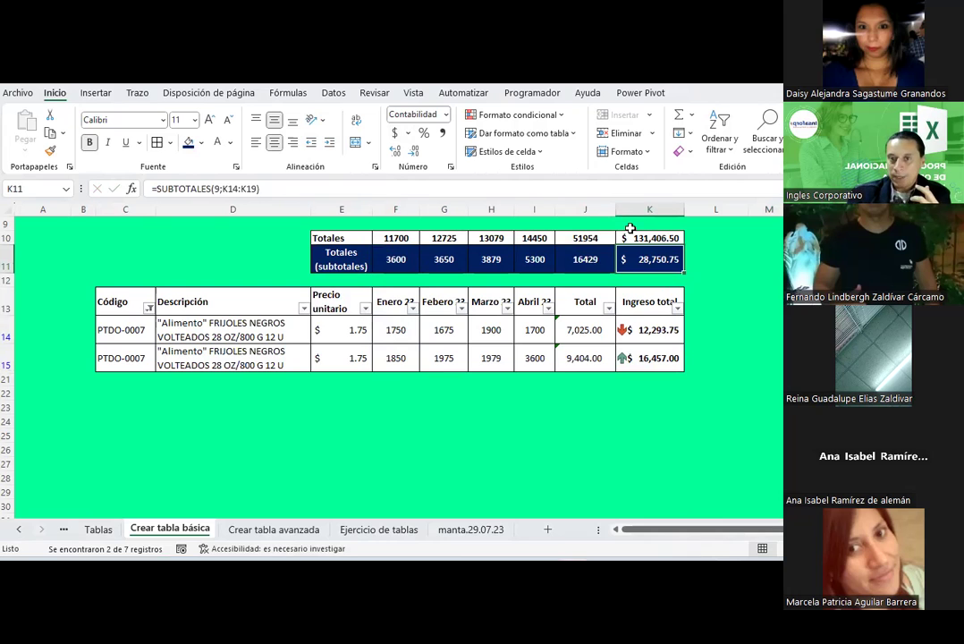
left_click(642, 238)
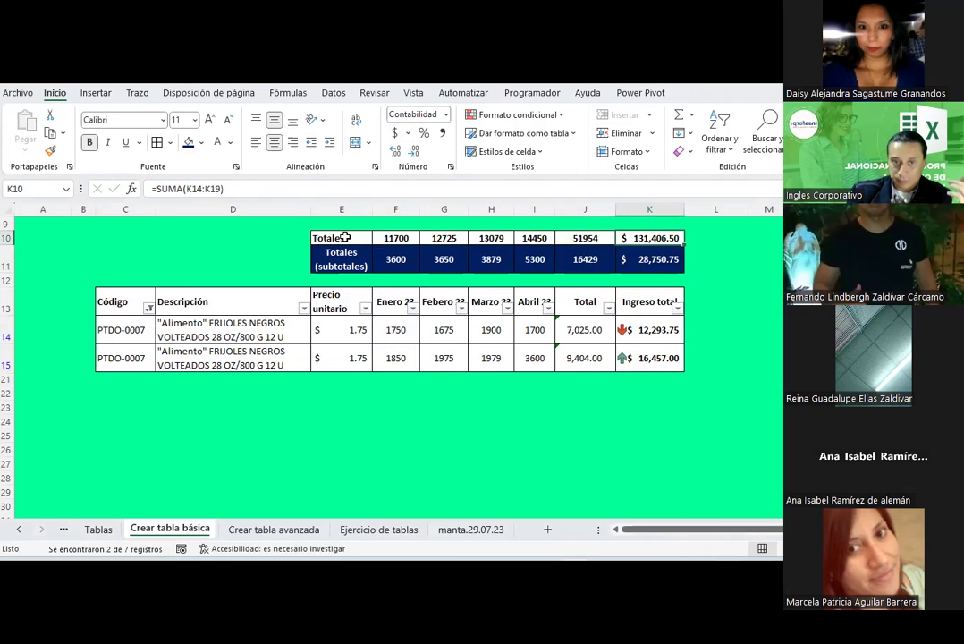
- Fill the Totales row E10:K10 red and review the K11 SUBTOTALES formula
left_click_drag(345, 237, 650, 238)
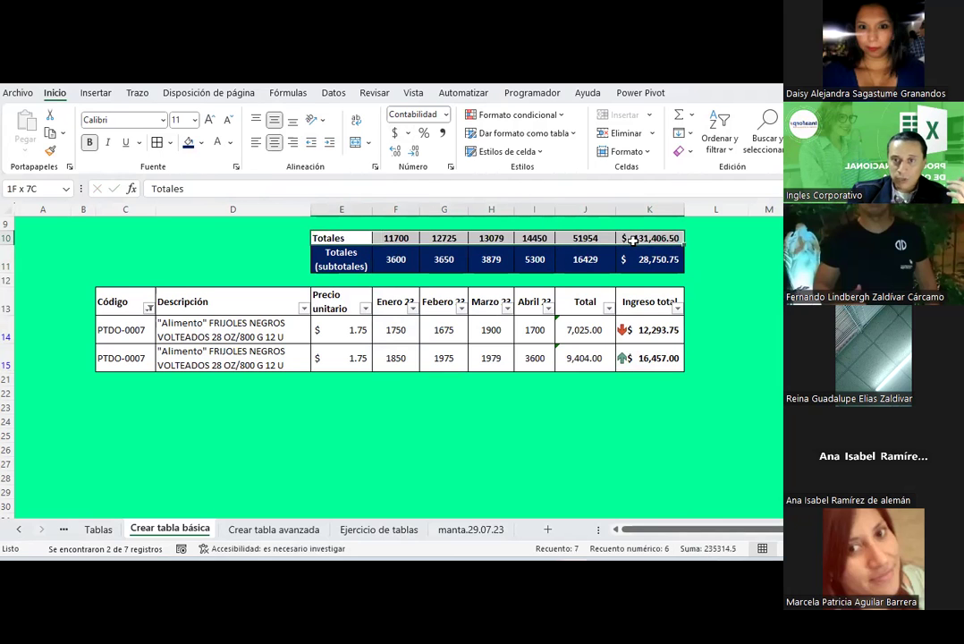
left_click(203, 143)
left_click(198, 277)
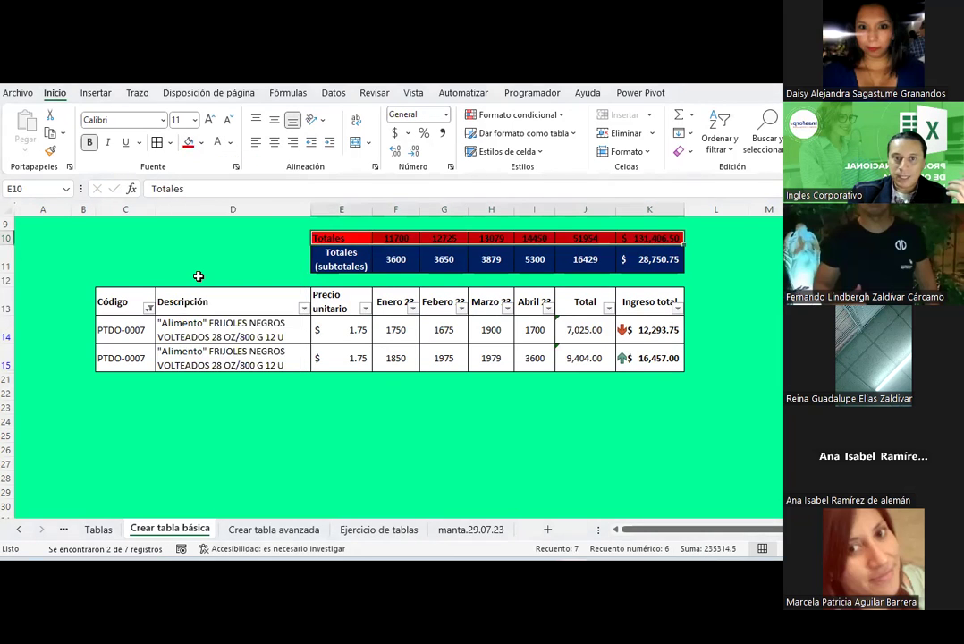
left_click(285, 257)
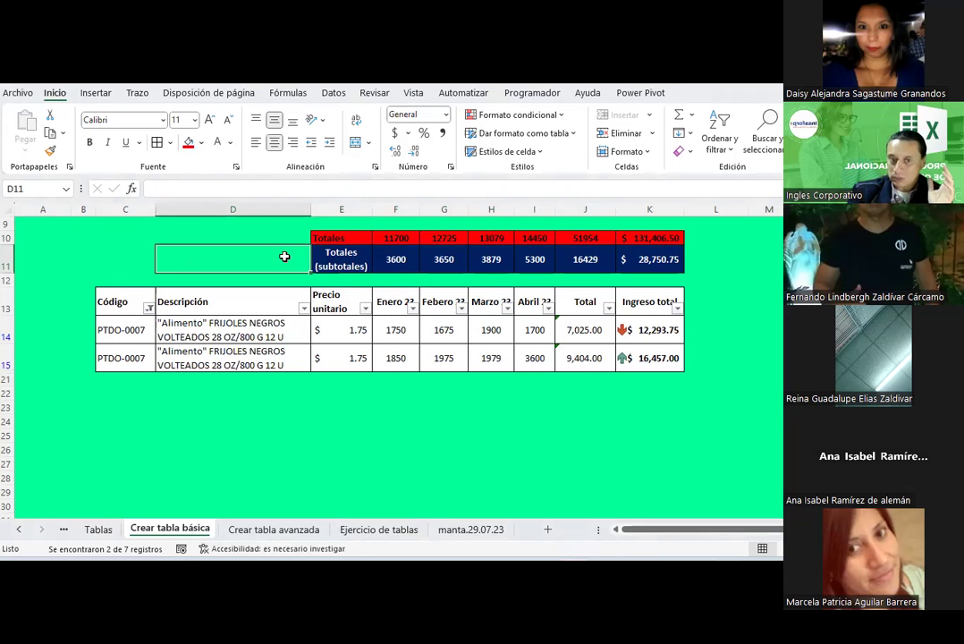
left_click(644, 270)
left_click(818, 301)
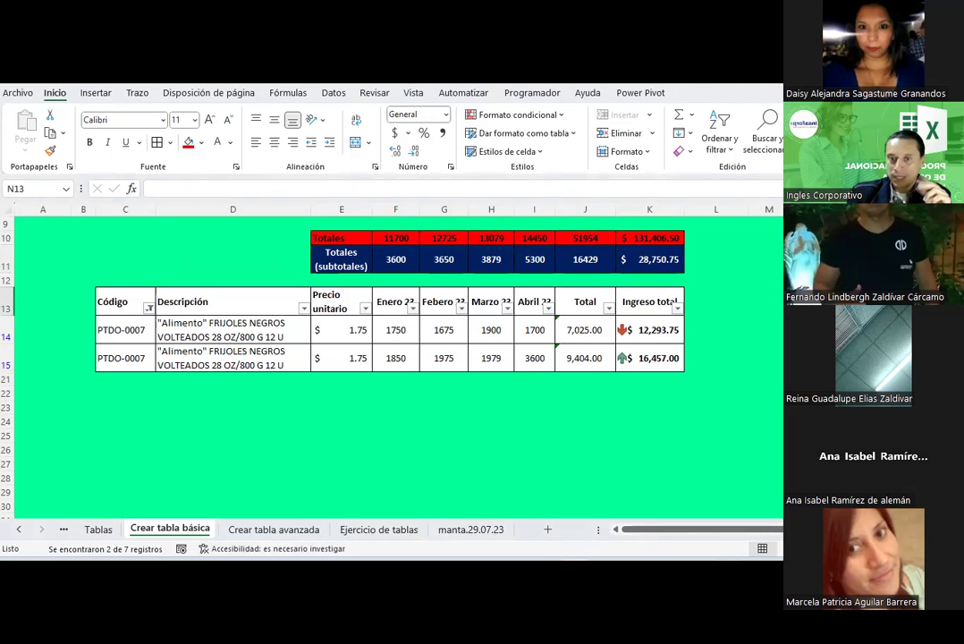
left_click(669, 257)
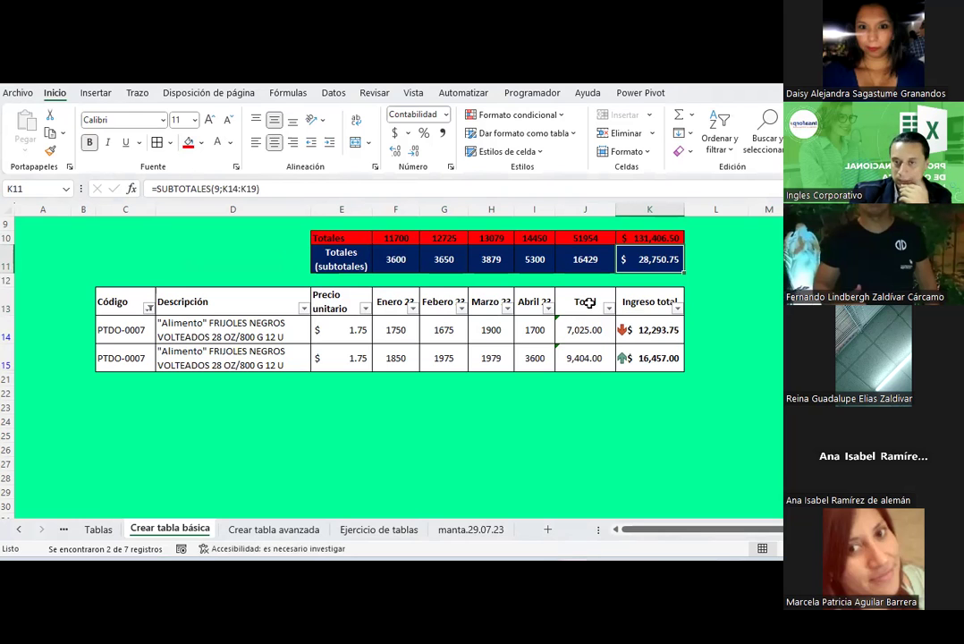
- Clear the Código filter with (Seleccionar todo) so all six bean rows show
left_click(149, 308)
left_click(197, 408)
left_click(264, 538)
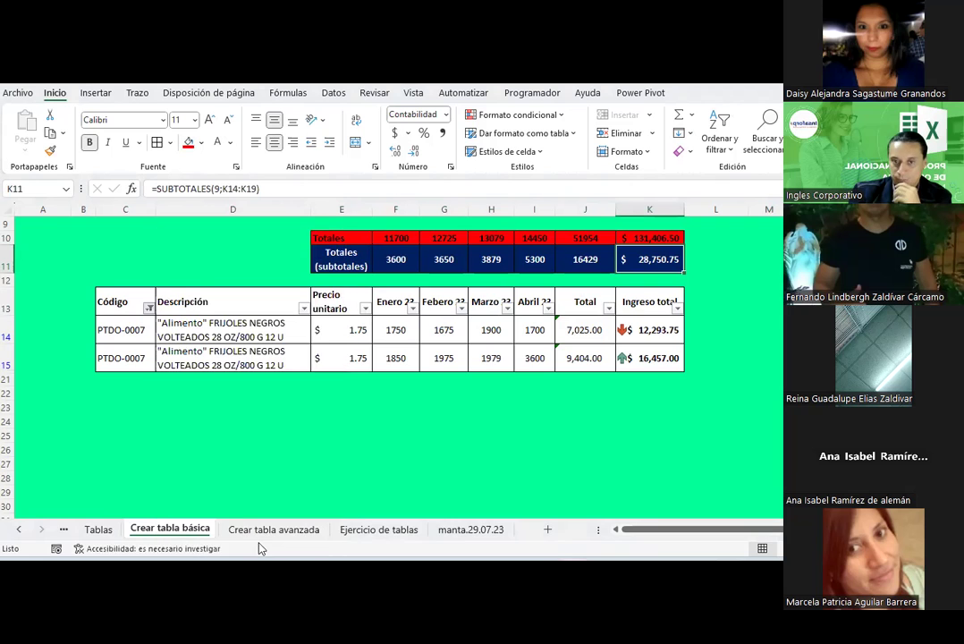
scroll(366, 358, "down", 1)
scroll(357, 331, "up", 1)
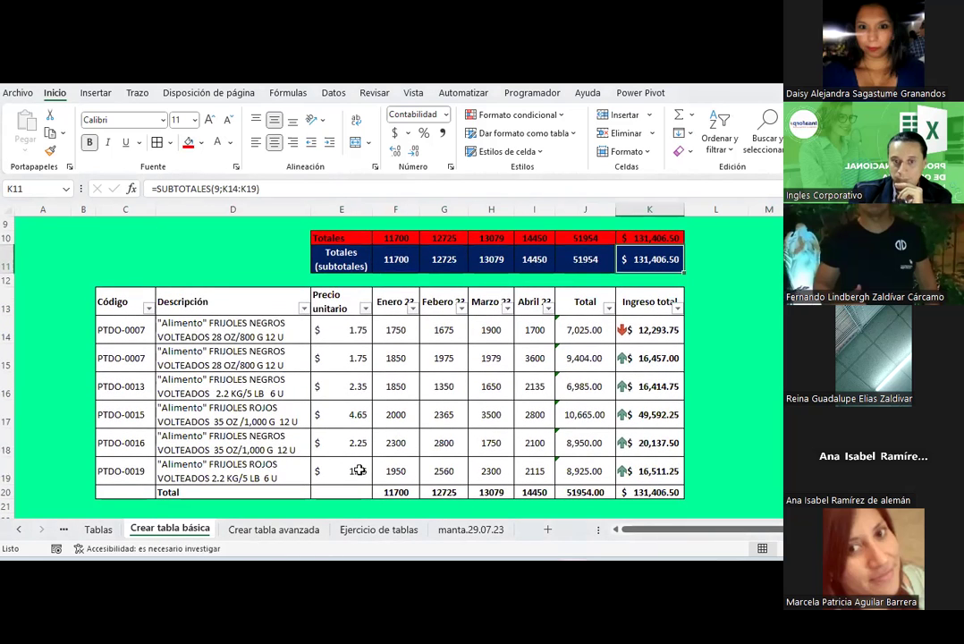
left_click_drag(352, 238, 649, 238)
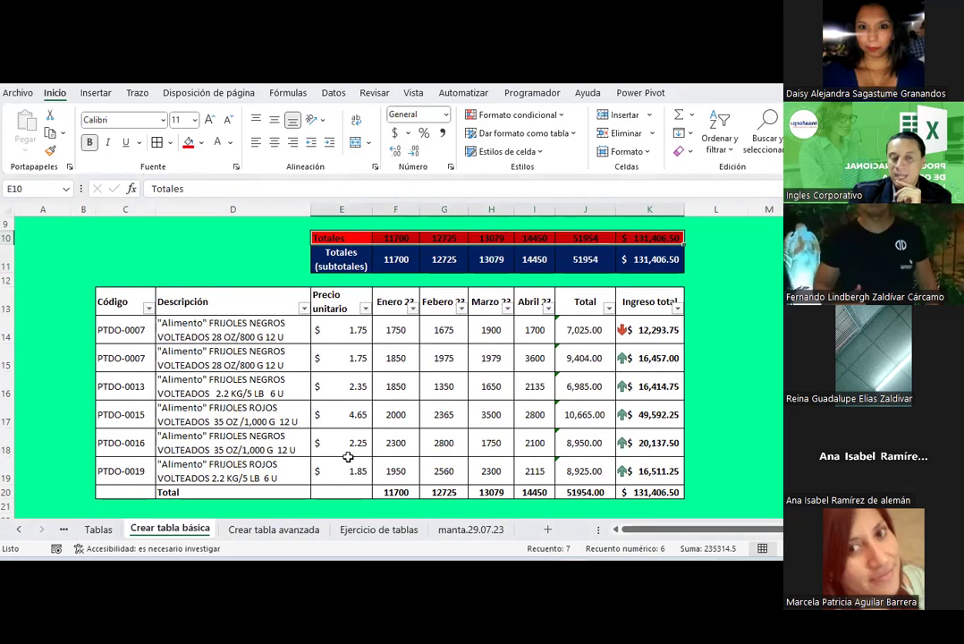
left_click(183, 492)
left_click_drag(397, 492, 672, 492)
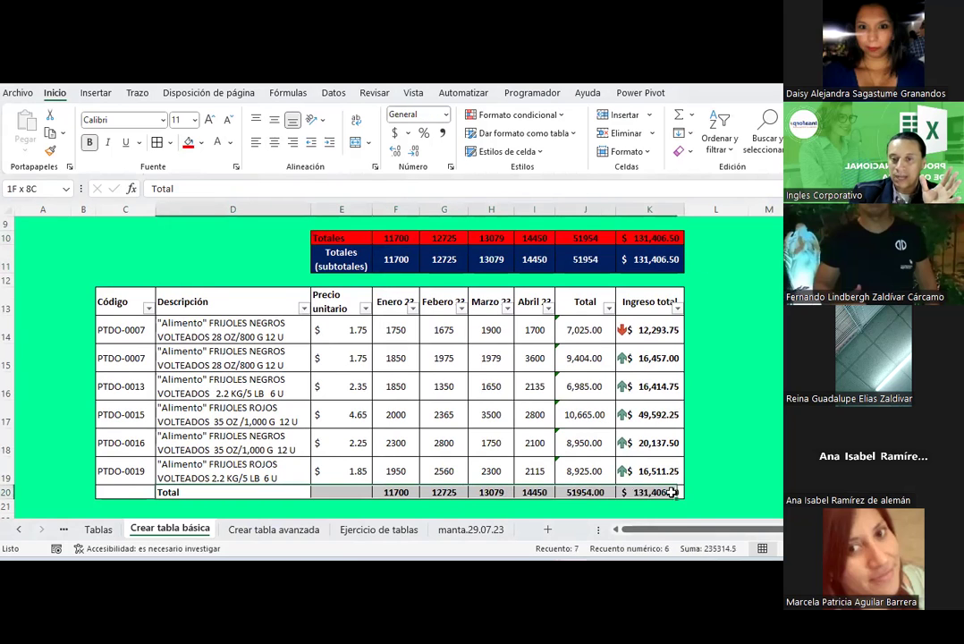
left_click(583, 438)
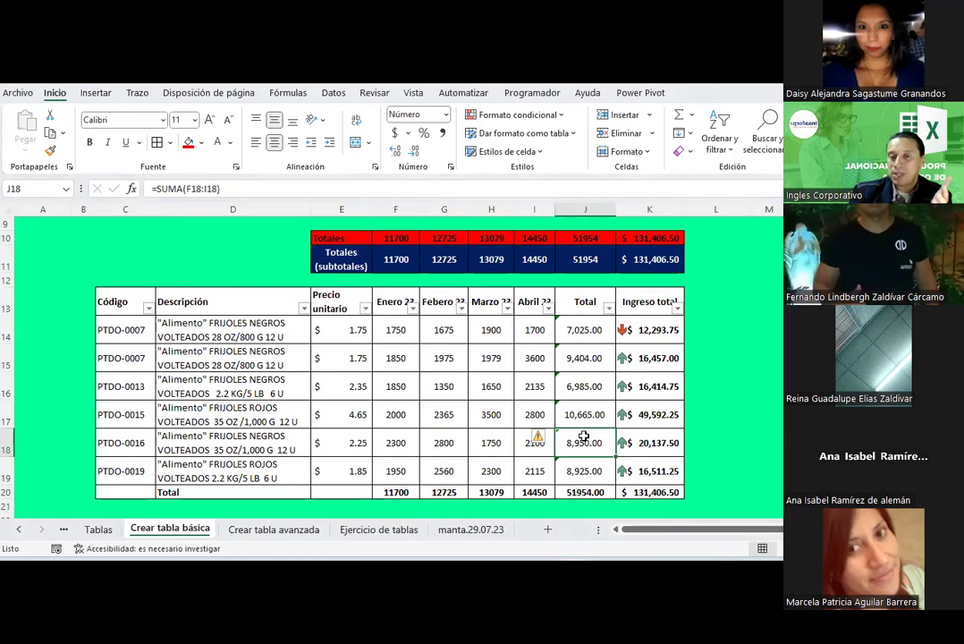
left_click(649, 259)
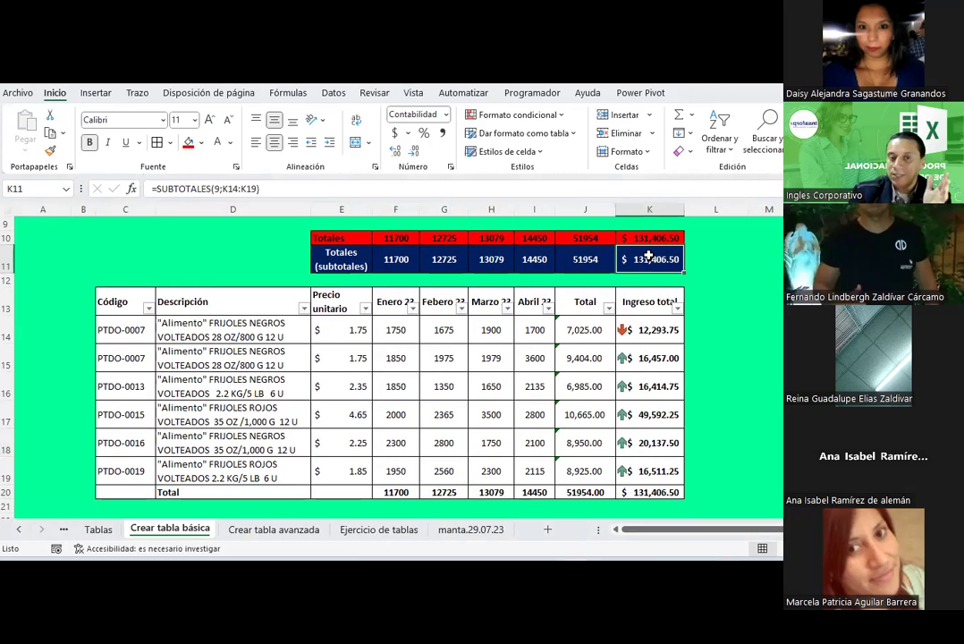
left_click(398, 267)
left_click(447, 257)
left_click(492, 260)
left_click(545, 261)
left_click(585, 261)
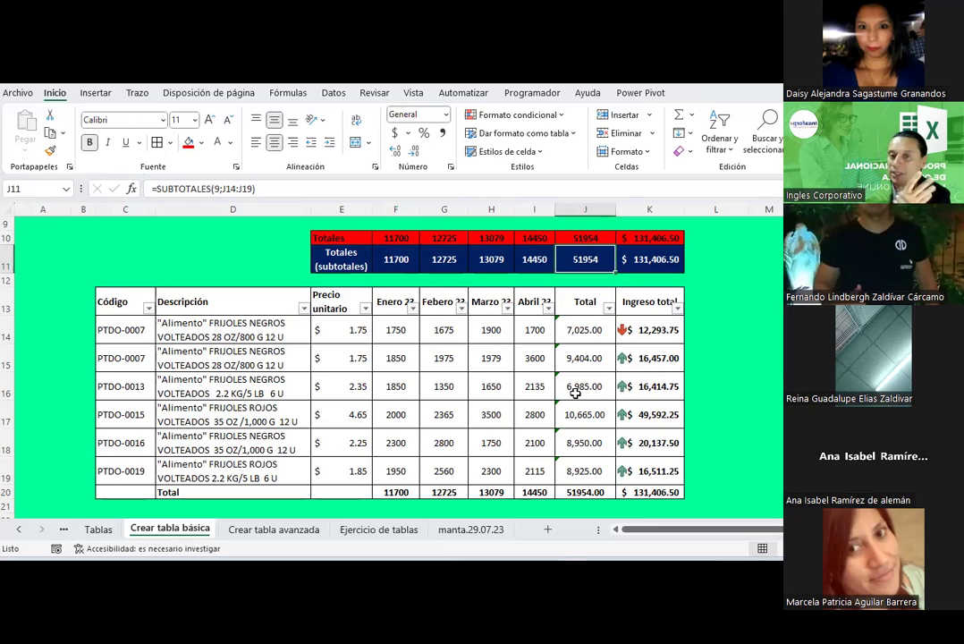
- Filter Código to PTDO-0013 and compare the K11 subtotal with the K10 total
left_click(148, 308)
left_click(224, 410)
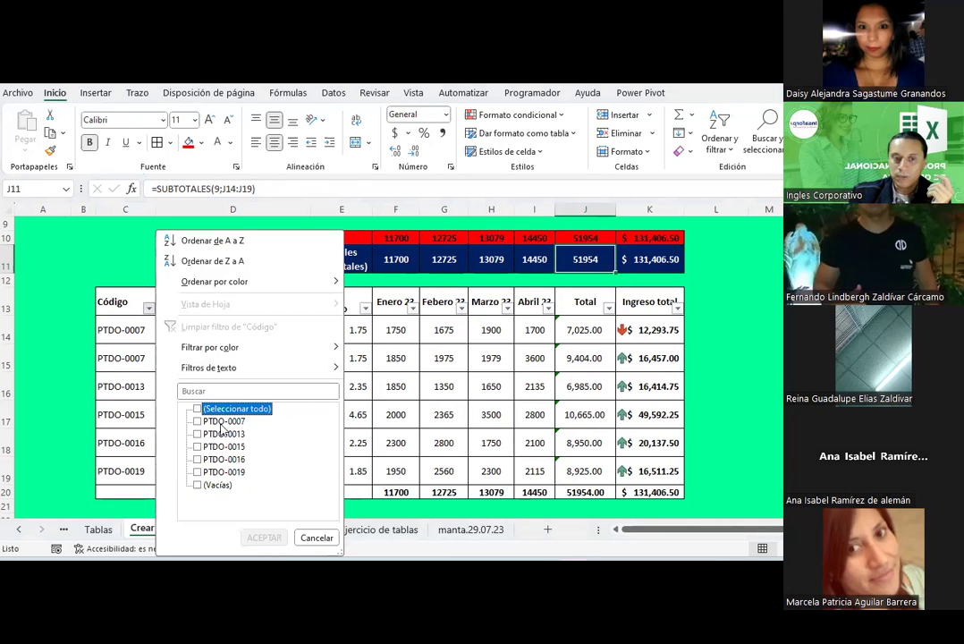
left_click(224, 434)
left_click(264, 538)
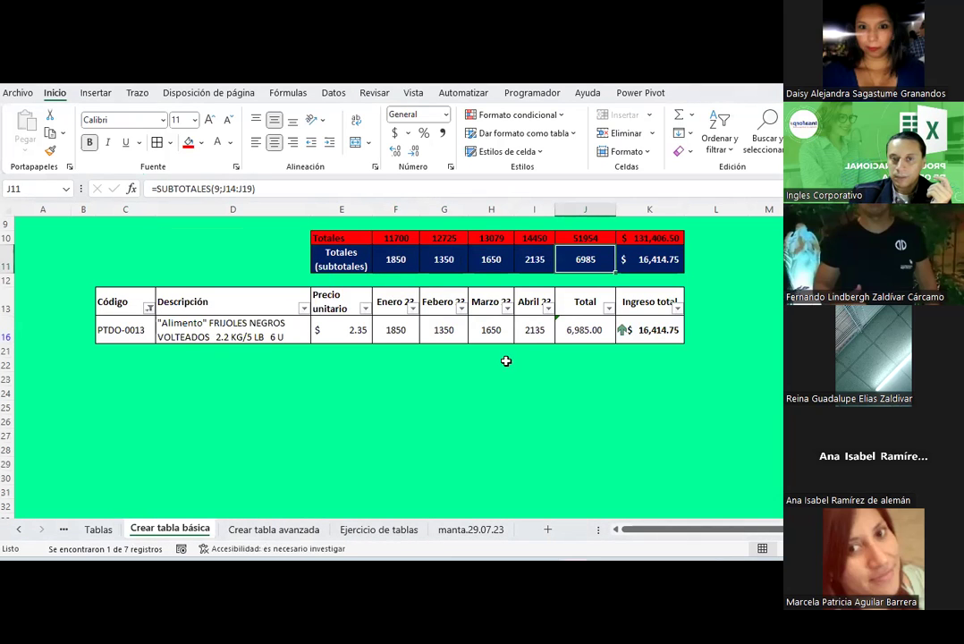
left_click(131, 332)
left_click(656, 329)
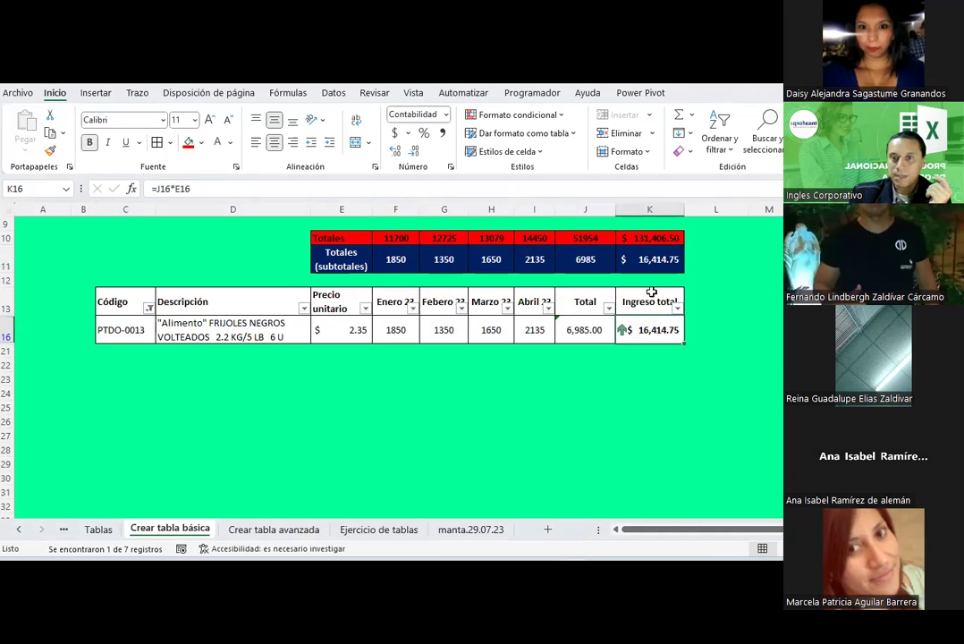
left_click(650, 263)
left_click(656, 330)
left_click(649, 238)
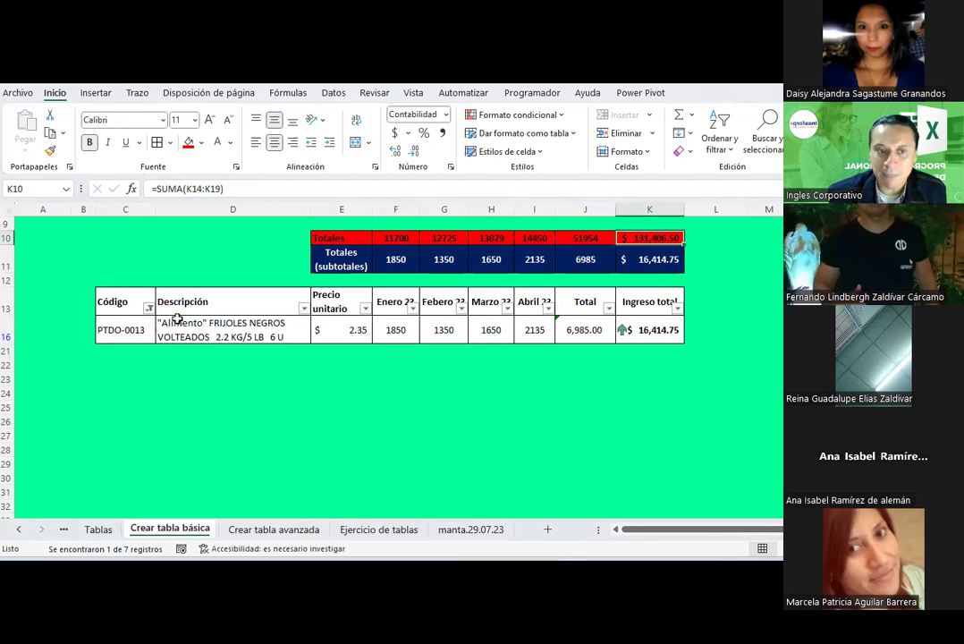
- Reselect all Código values so all six products show again
left_click(149, 308)
left_click(240, 410)
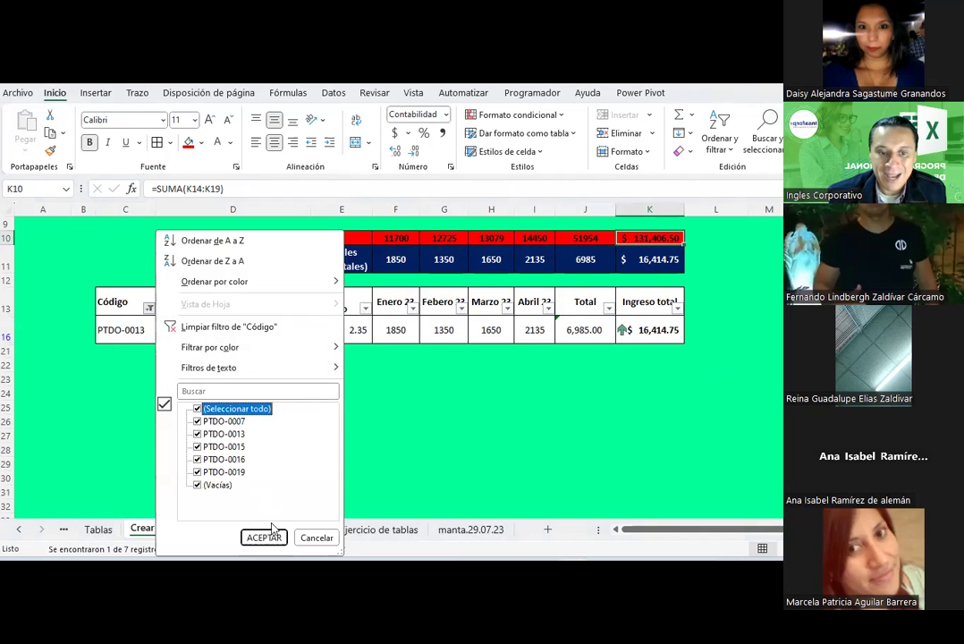
left_click(265, 538)
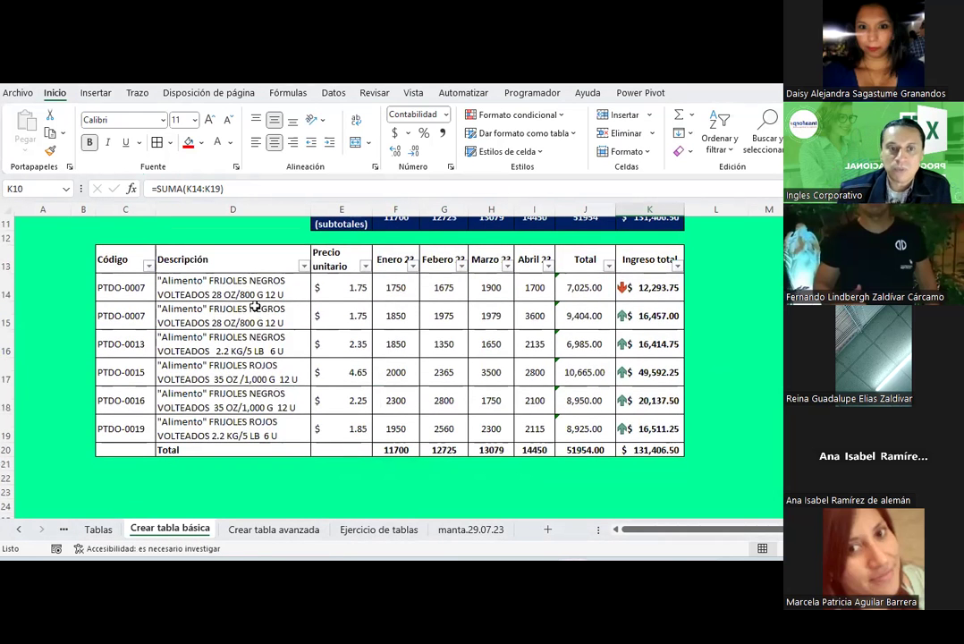
left_click(254, 294)
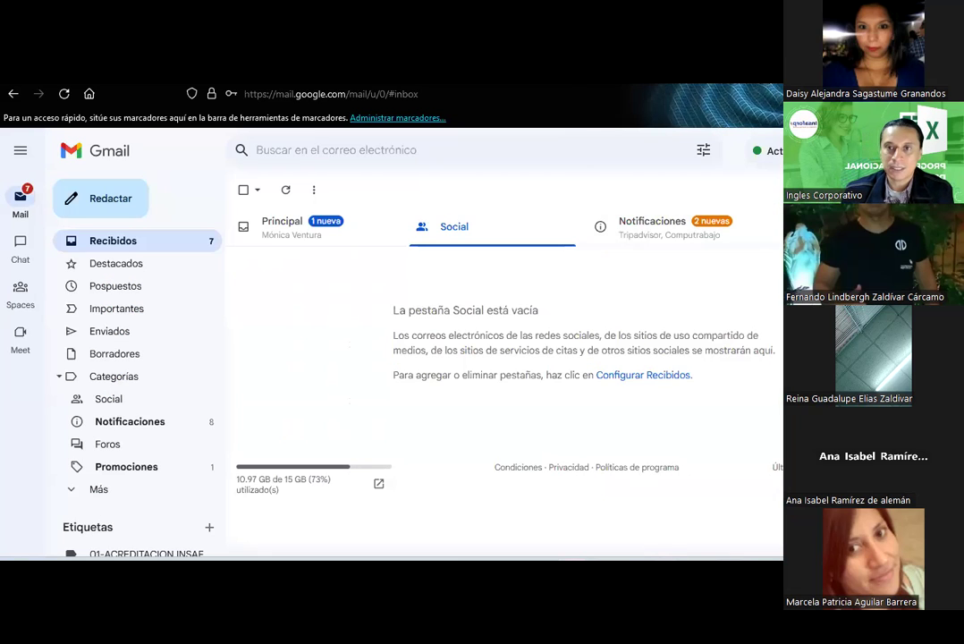
- Search for 'frijoles en bolsa' in a new browser tab
key("ctrl+t")
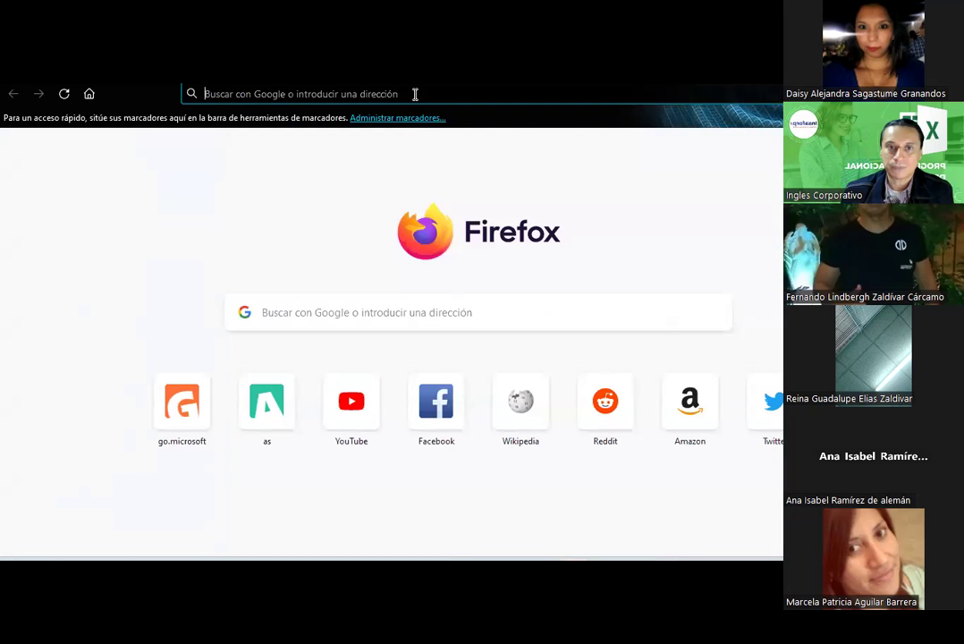
left_click(413, 92)
type("frijoles en bolsa")
key("Return")
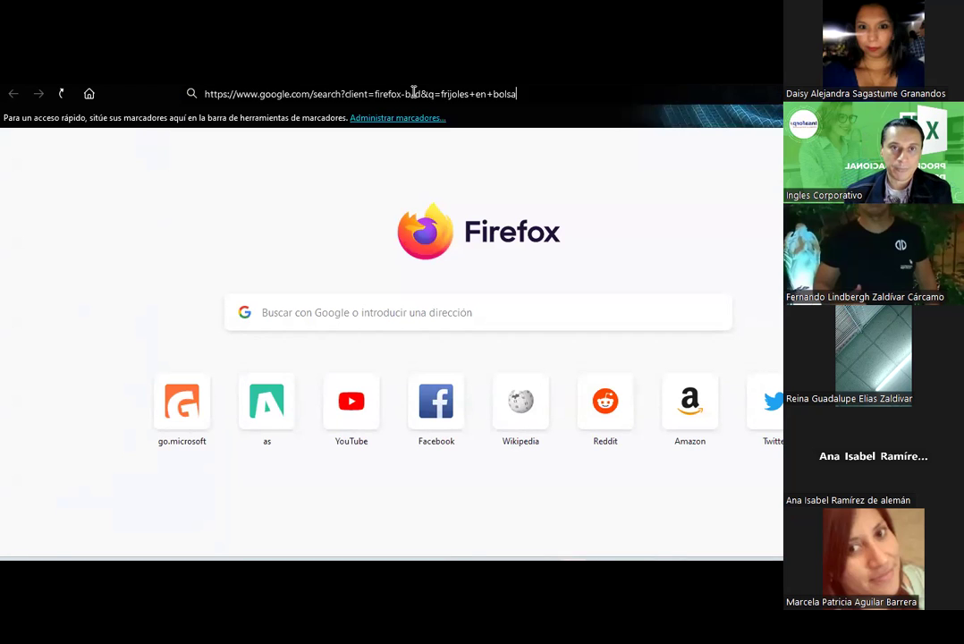
scroll(251, 315, "down", 2)
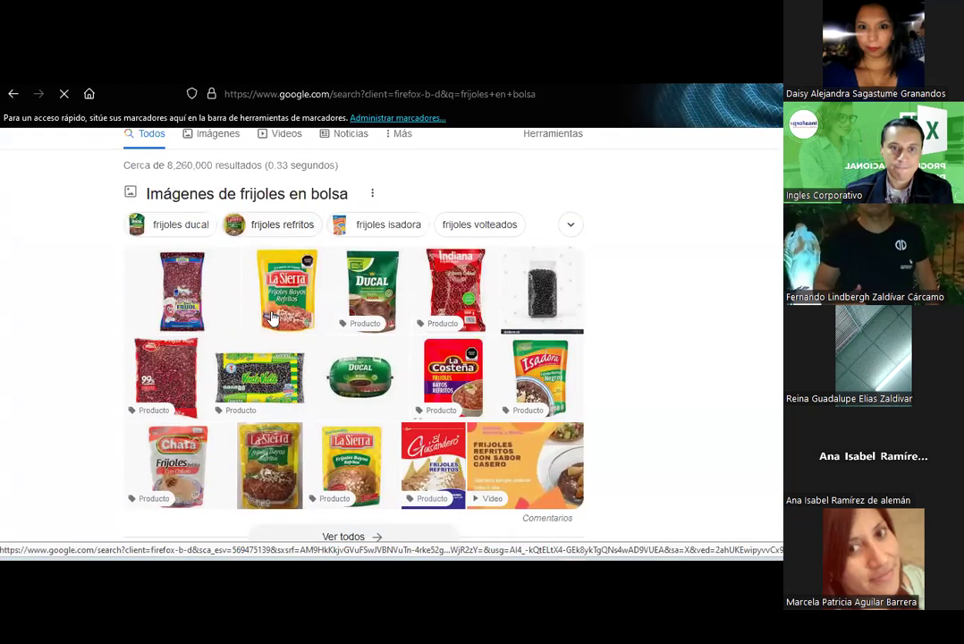
scroll(259, 312, "down", 3)
scroll(259, 312, "up", 3)
scroll(262, 311, "up", 3)
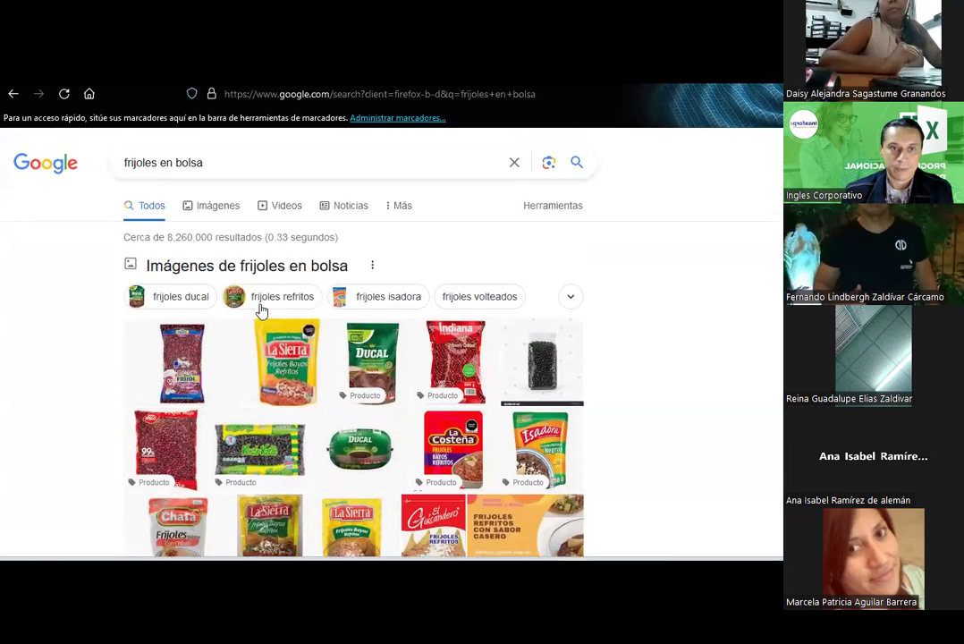
- Browse the image results and open the La Costeña refried black beans image
left_click(227, 211)
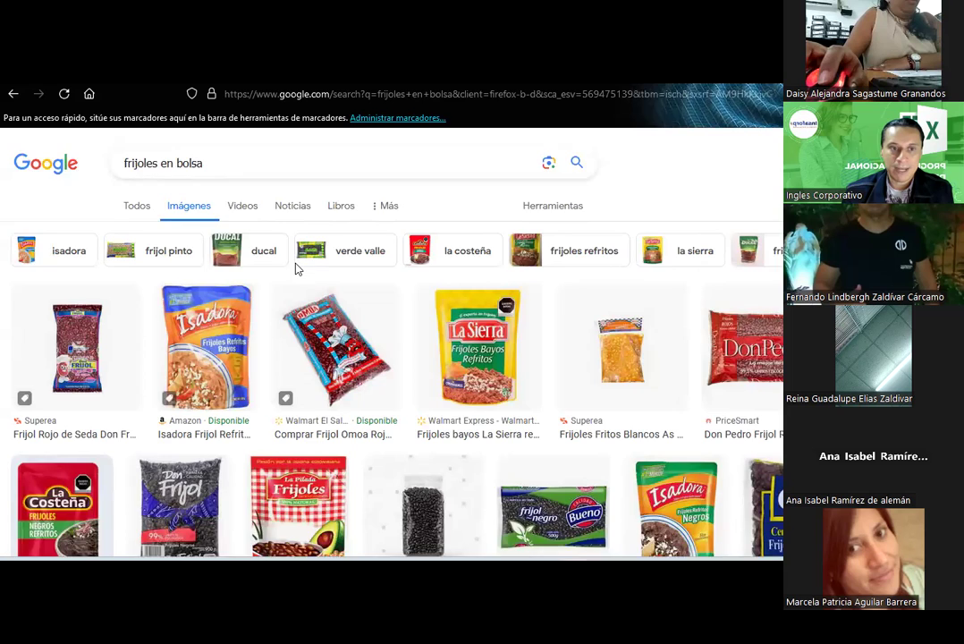
scroll(297, 268, "down", 3)
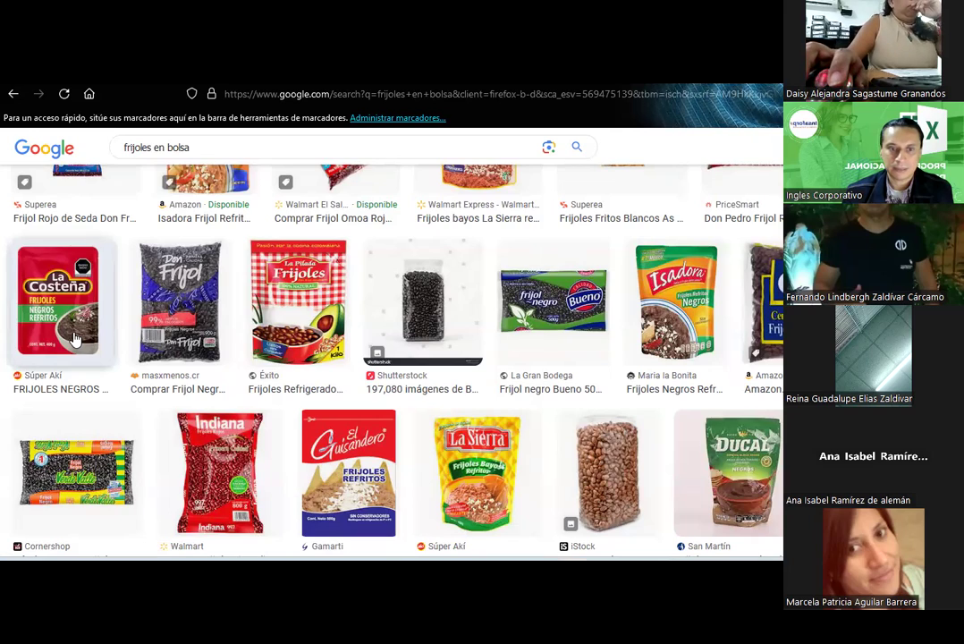
scroll(75, 339, "down", 5)
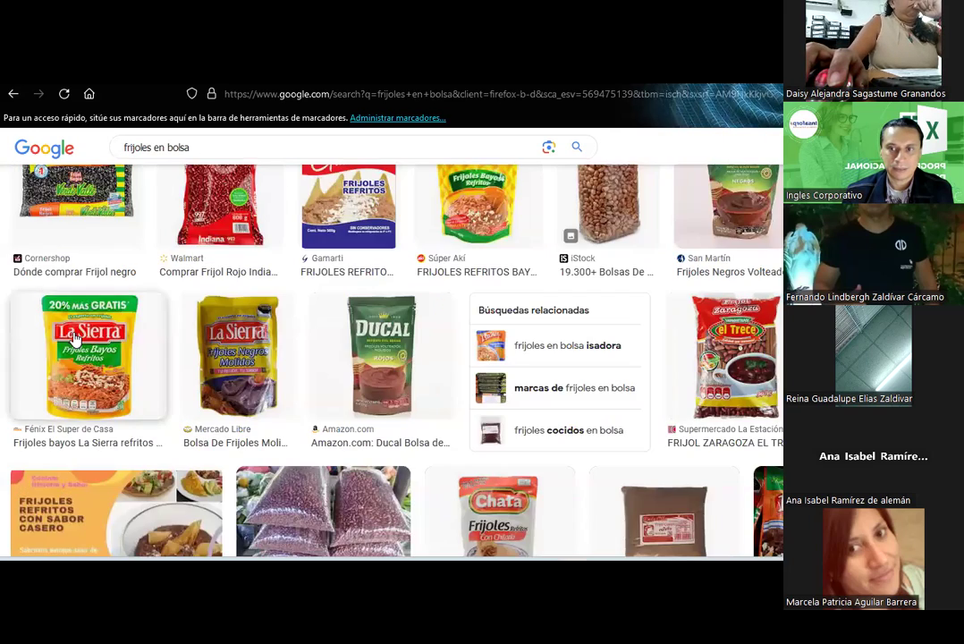
scroll(75, 338, "down", 2)
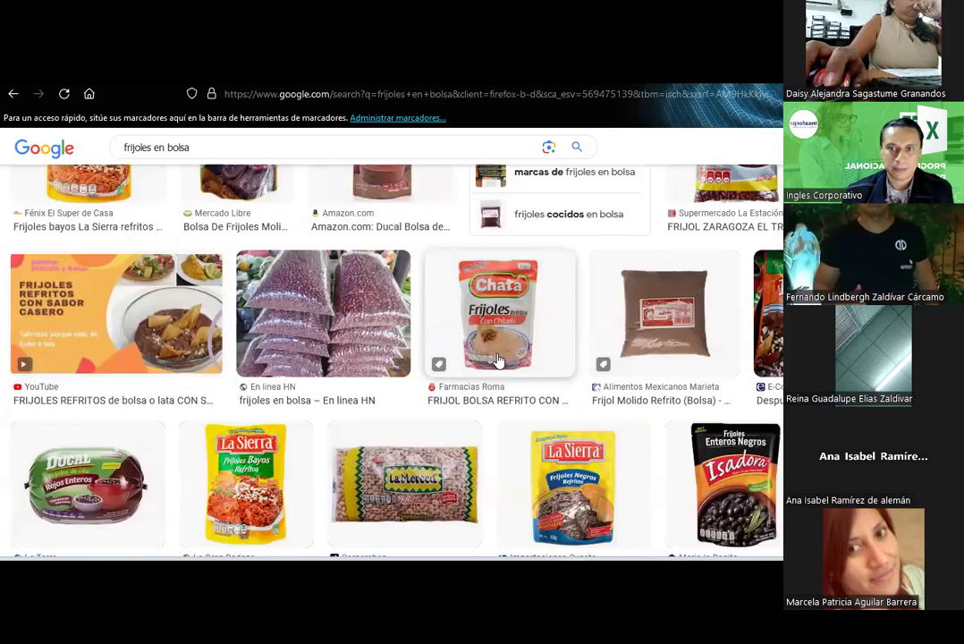
scroll(499, 359, "down", 1)
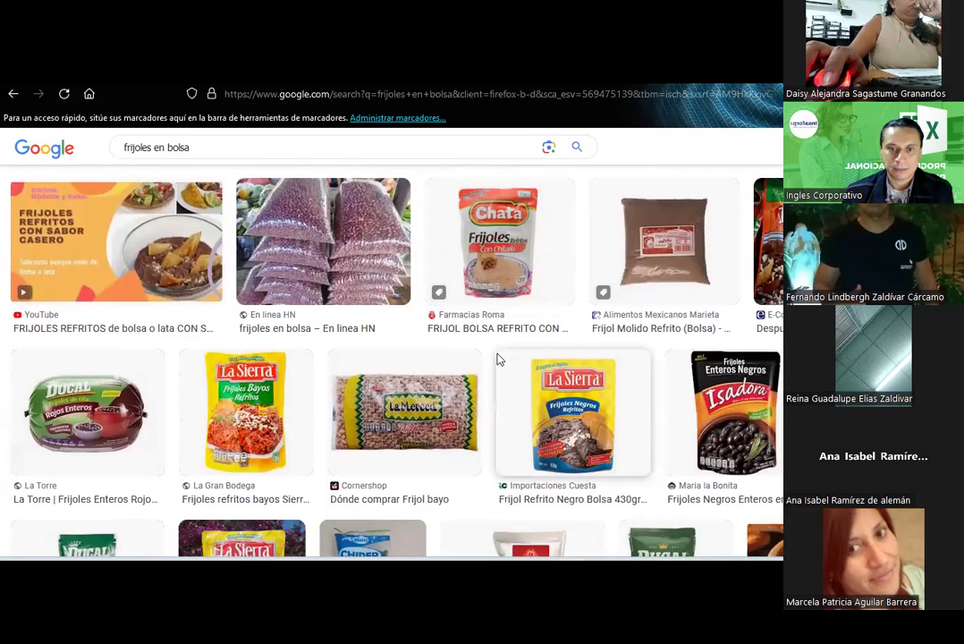
scroll(499, 360, "down", 1)
scroll(499, 360, "down", 3)
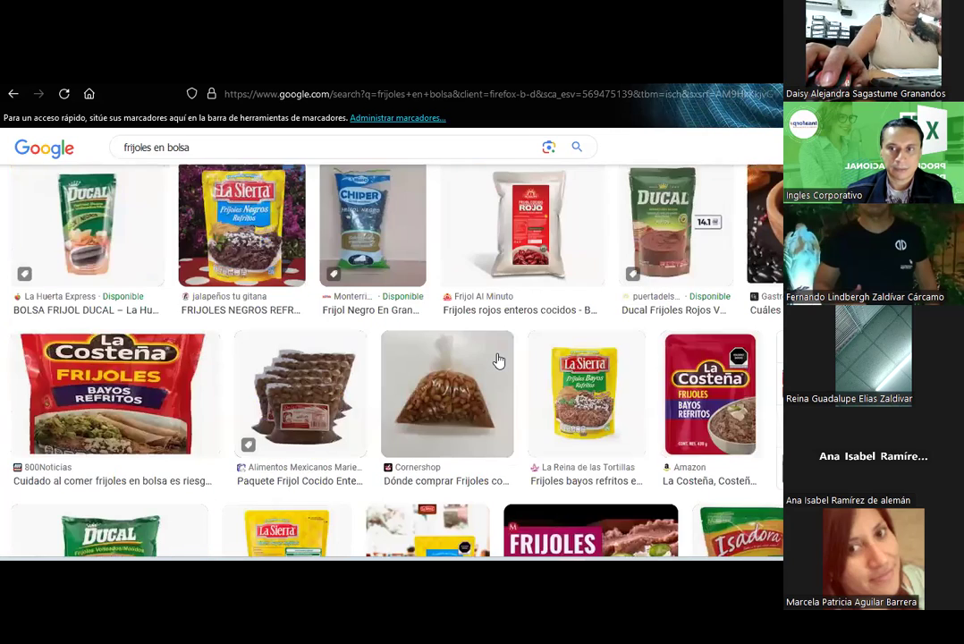
scroll(499, 359, "down", 2)
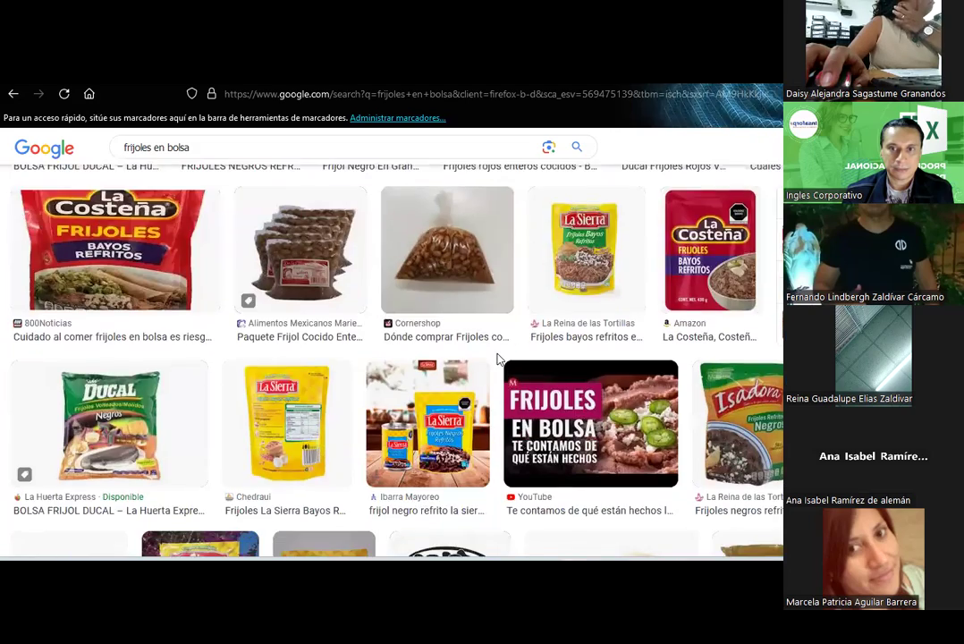
scroll(499, 360, "down", 3)
scroll(288, 338, "up", 3)
scroll(289, 338, "up", 3)
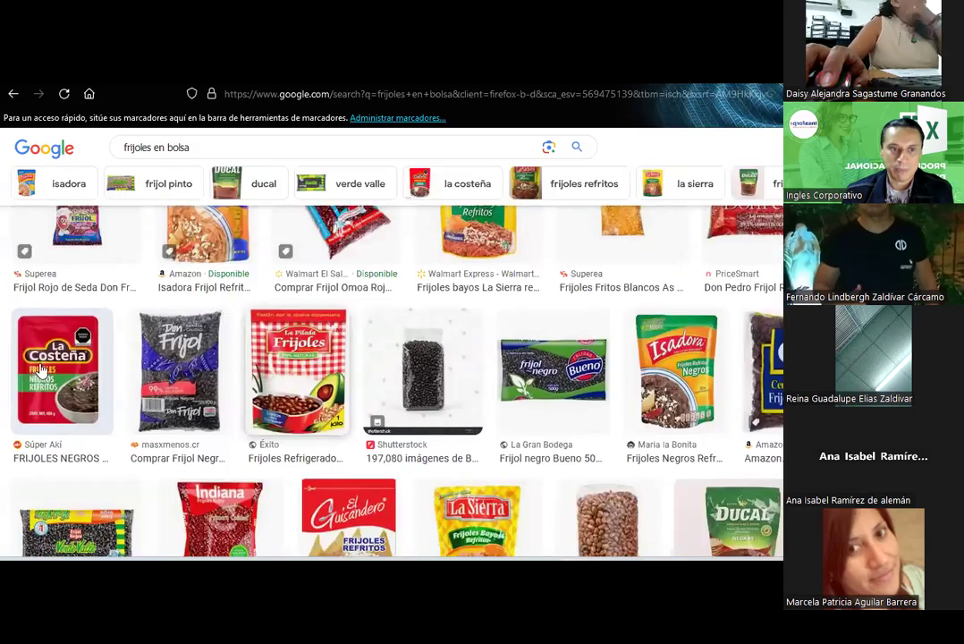
scroll(288, 338, "up", 1)
left_click(64, 430)
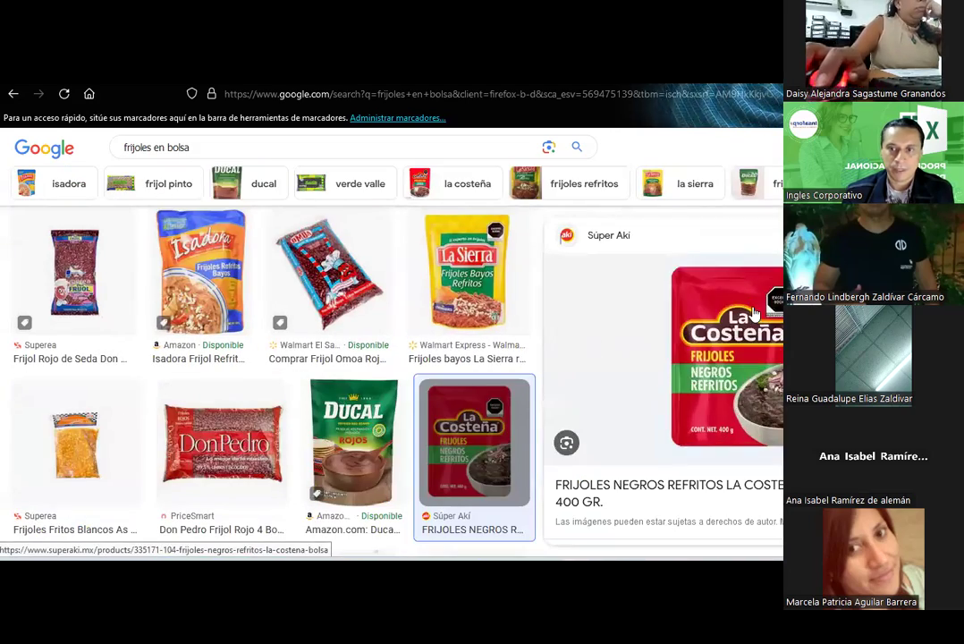
- Save the bean image to Escritorio as 'frijoles' and return to Excel
right_click(756, 267)
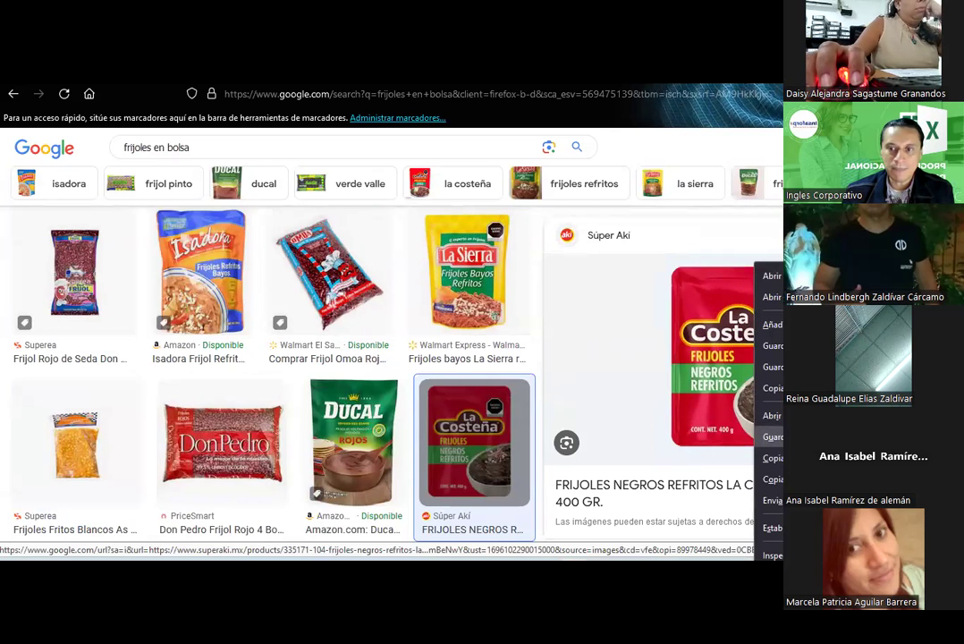
left_click(774, 436)
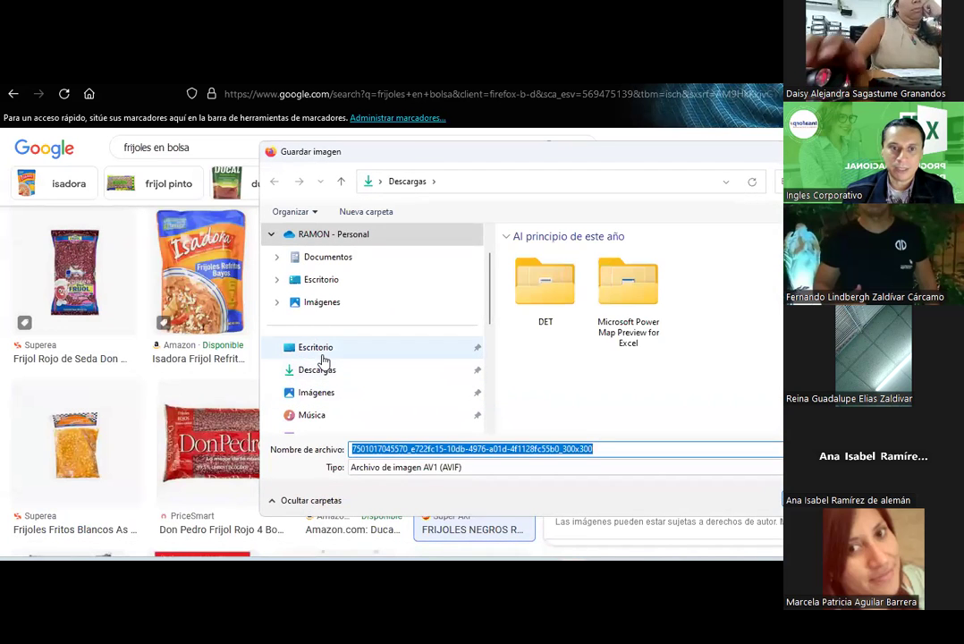
left_click(305, 348)
triple_click(606, 449)
type("fri")
key("BackSpace")
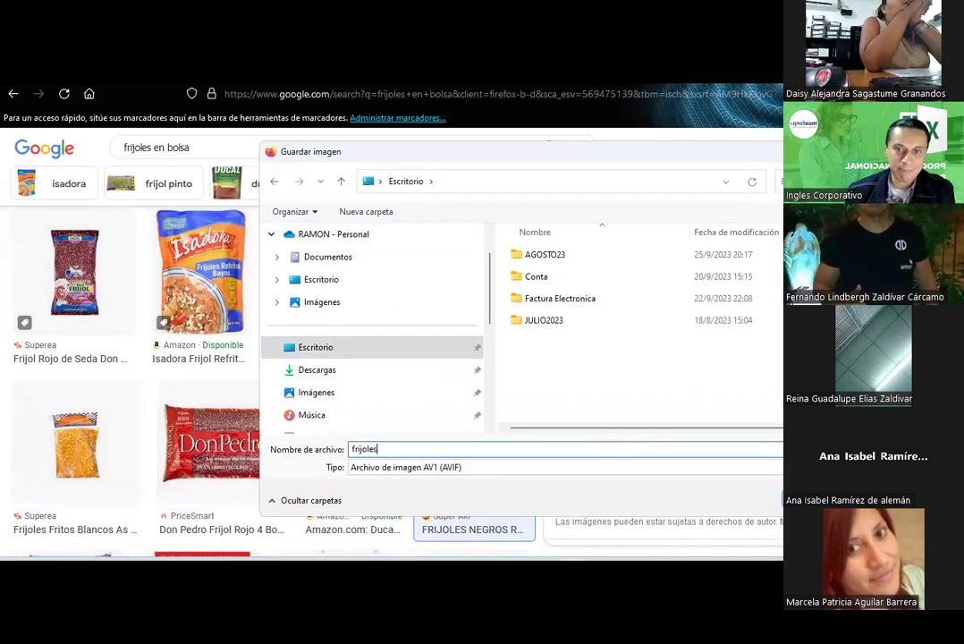
key("Return")
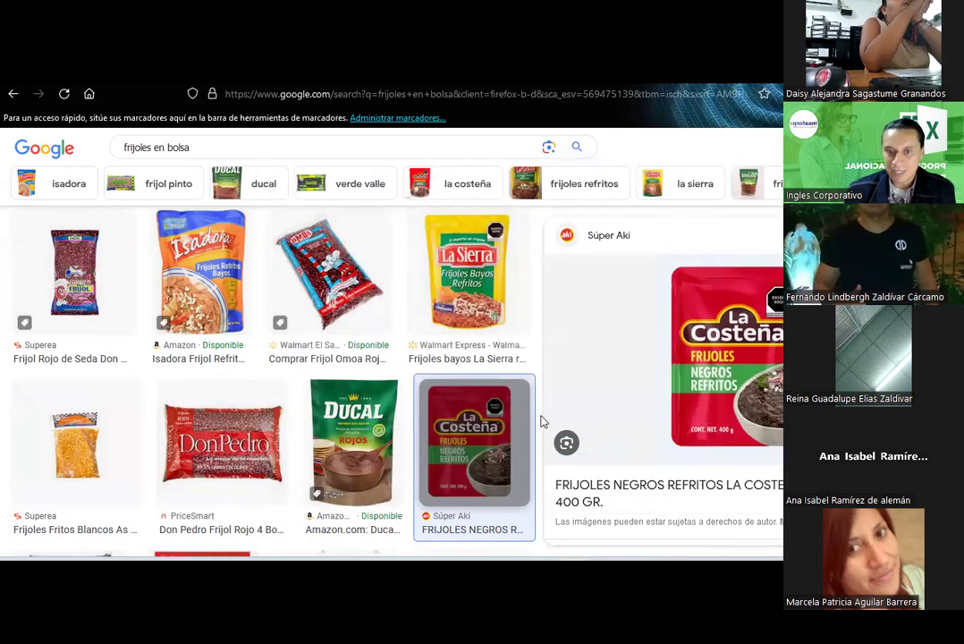
key("alt+Tab")
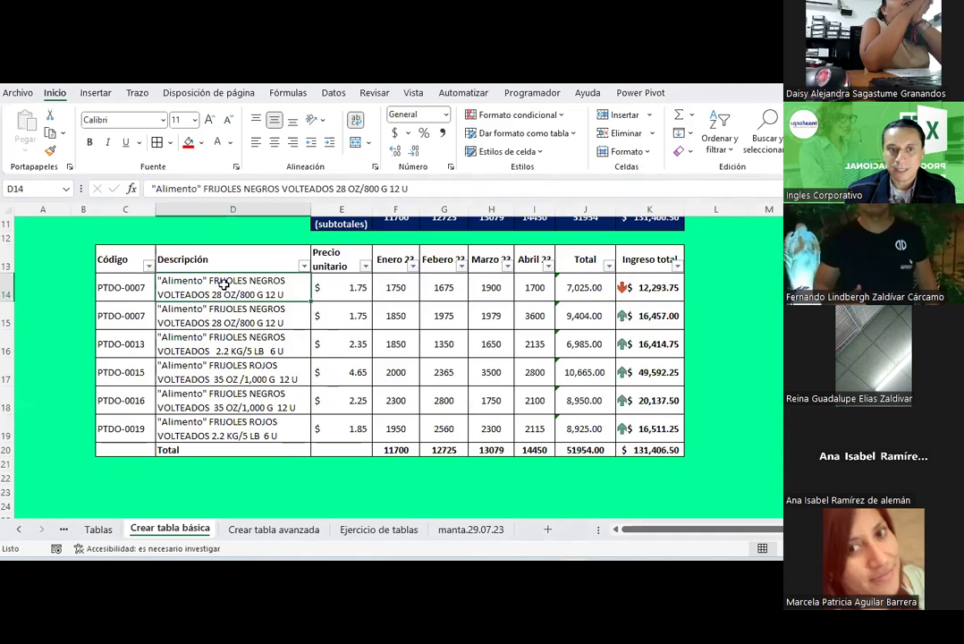
- Insert a new note on description cell D14
key("Down")
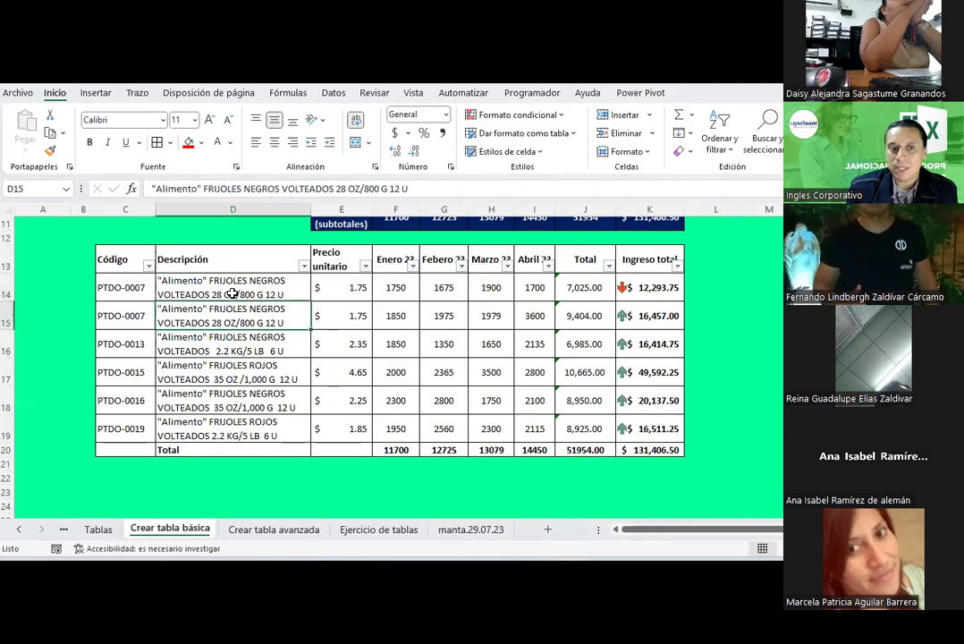
left_click(241, 298)
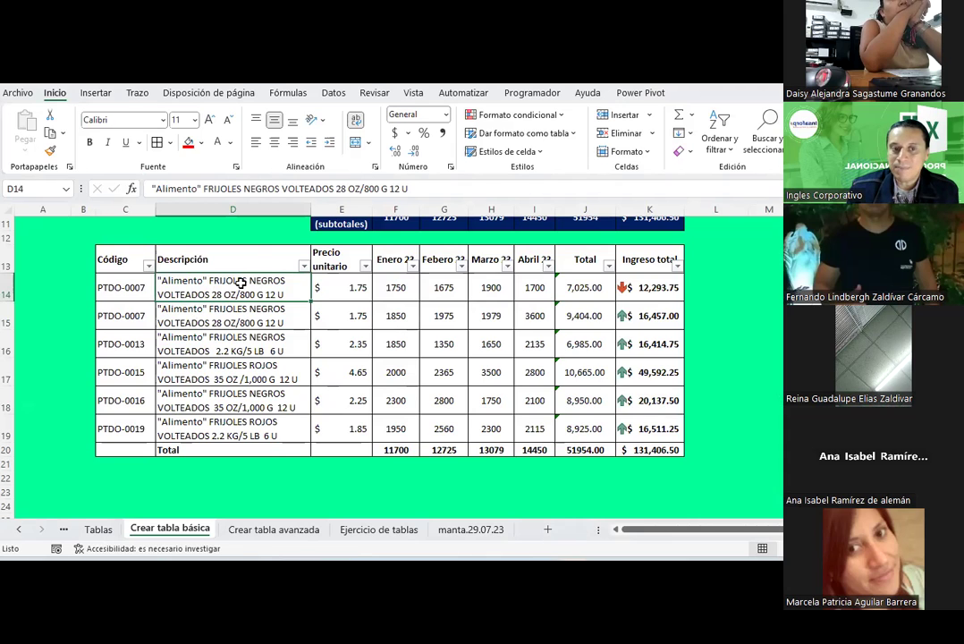
right_click(241, 282)
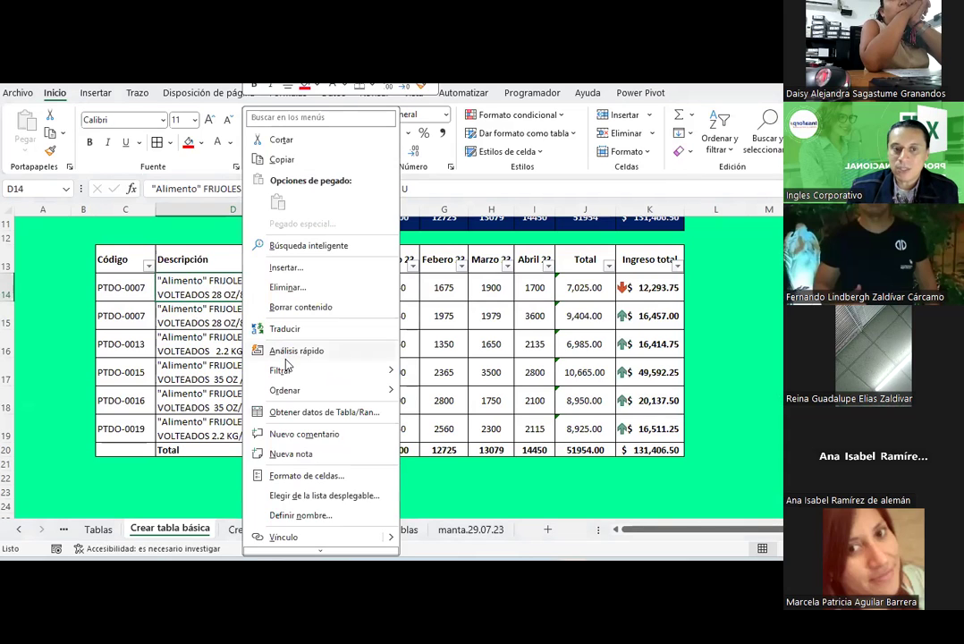
left_click(321, 457)
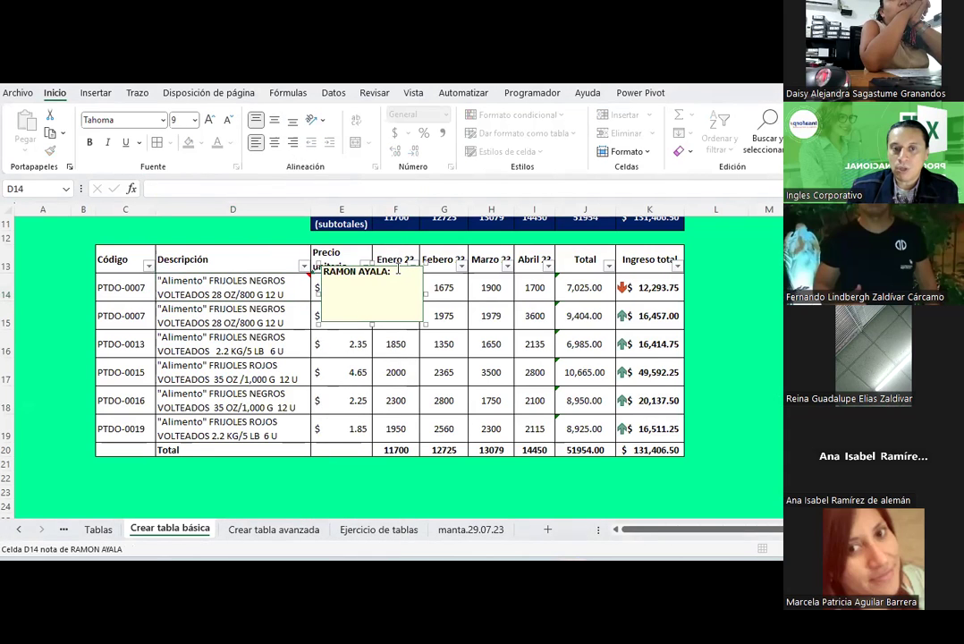
- Delete the default author label from the D14 note and bring up the note box options
left_click_drag(397, 271, 325, 272)
key("shift+F2")
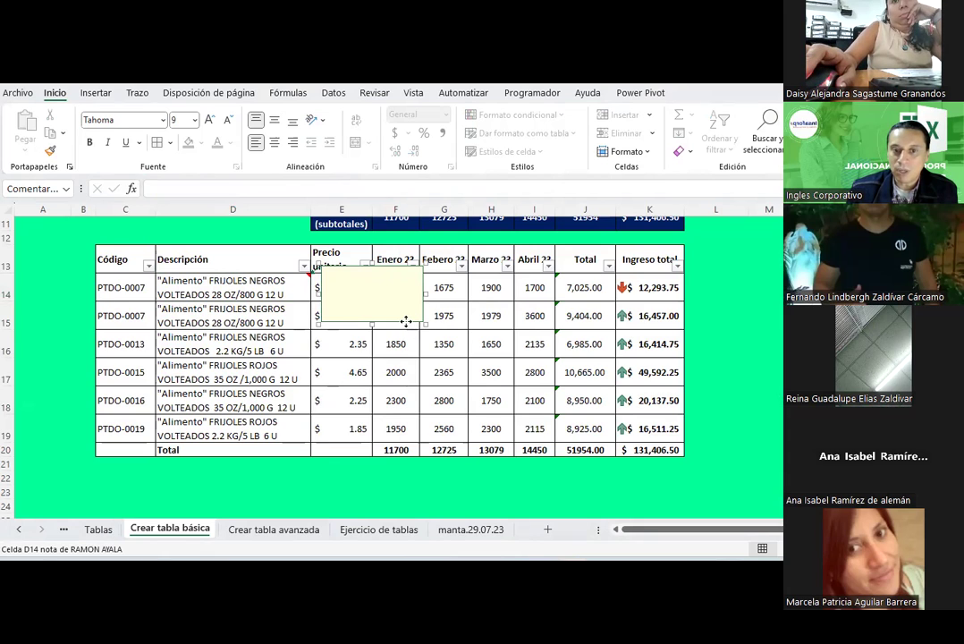
right_click(406, 322)
key("Escape")
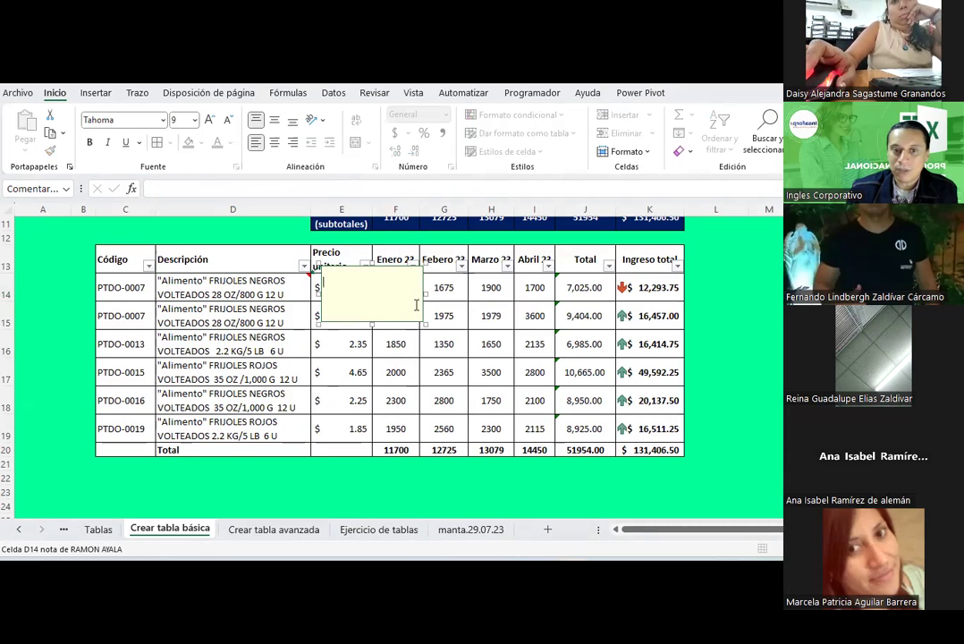
right_click(422, 306)
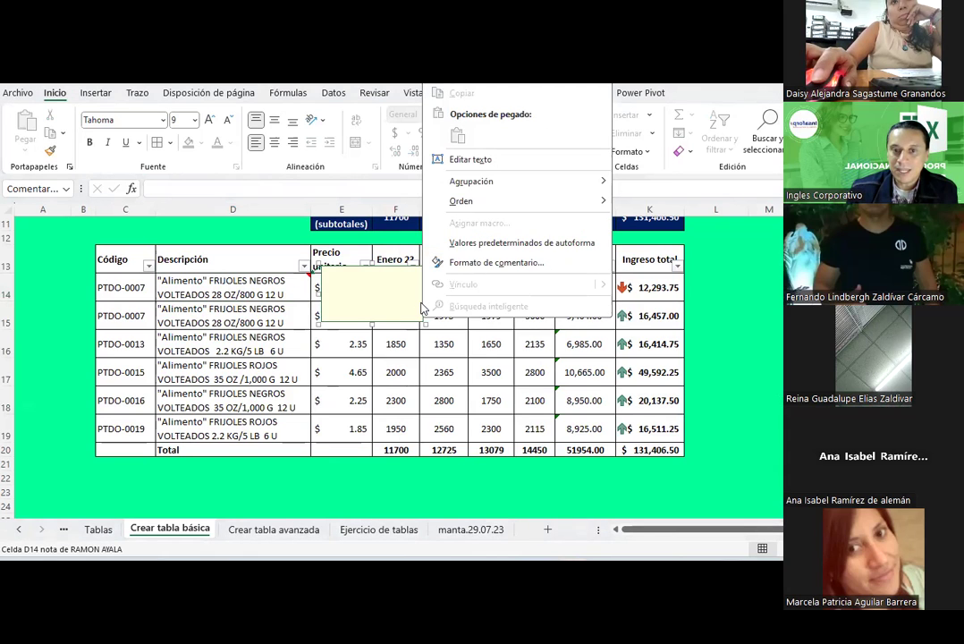
left_click(495, 264)
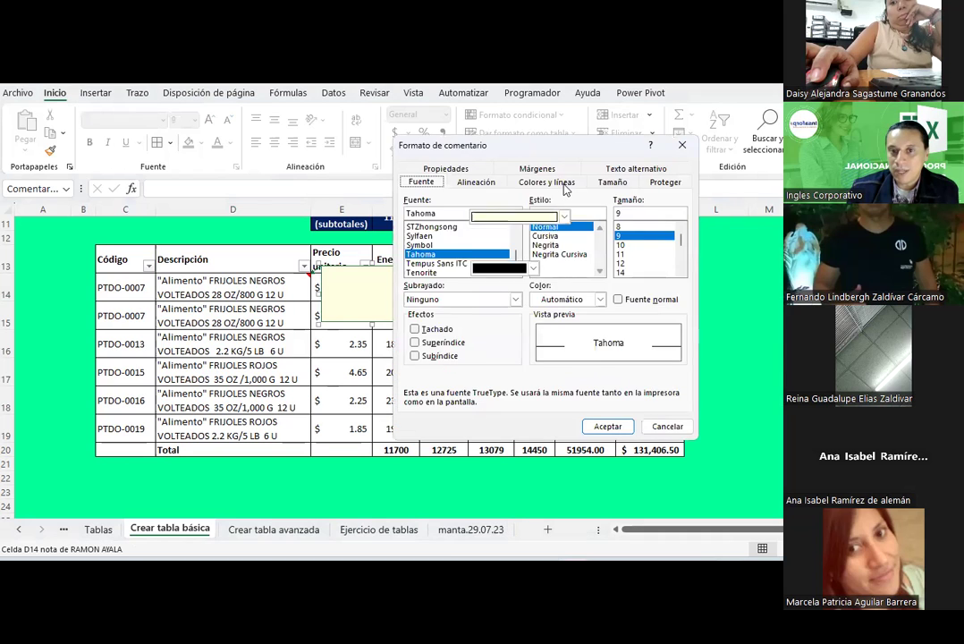
left_click(564, 186)
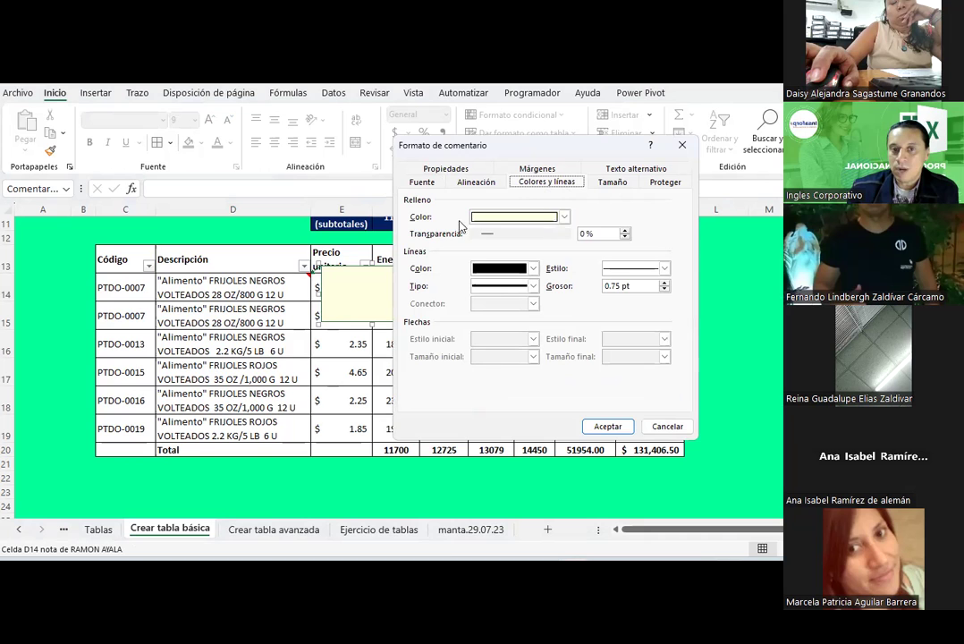
left_click(565, 217)
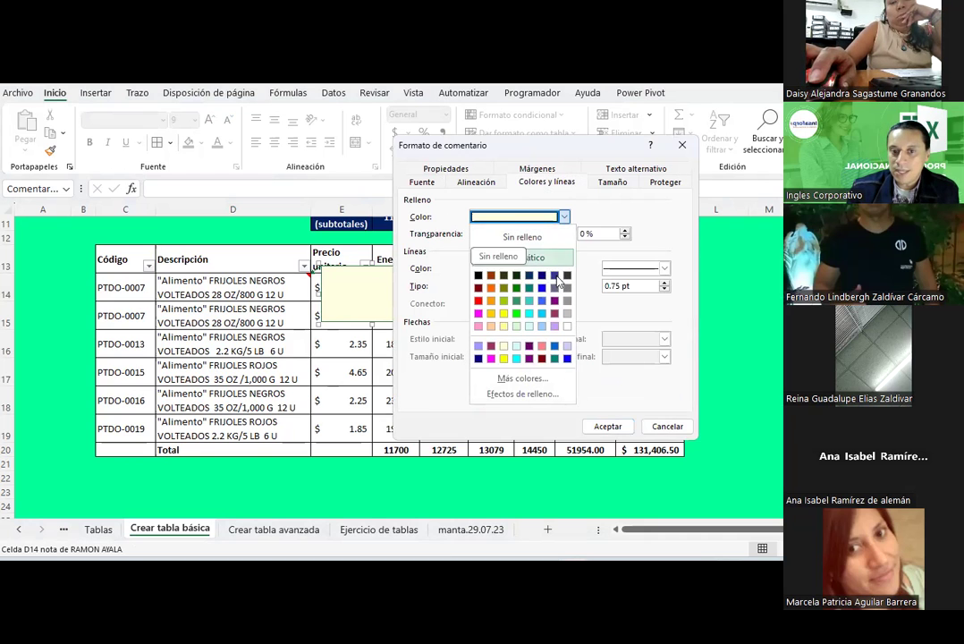
left_click(523, 395)
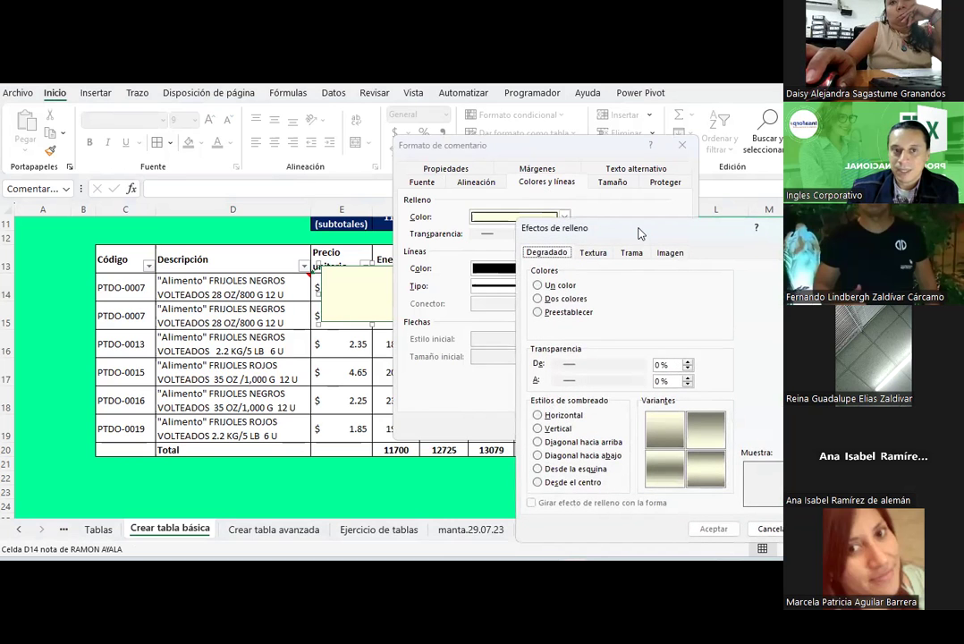
left_click_drag(639, 232, 248, 115)
left_click(281, 135)
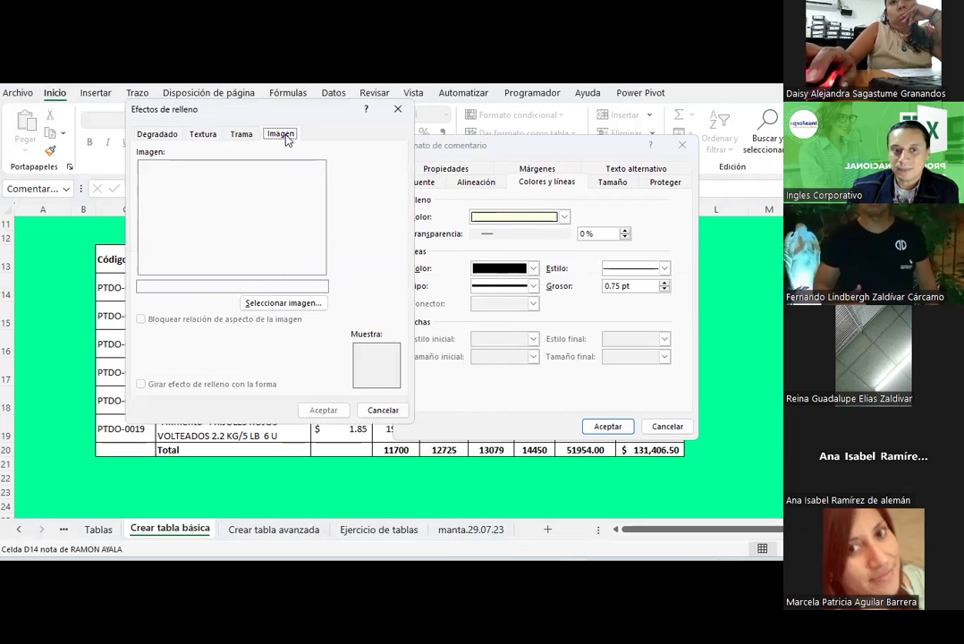
left_click(291, 303)
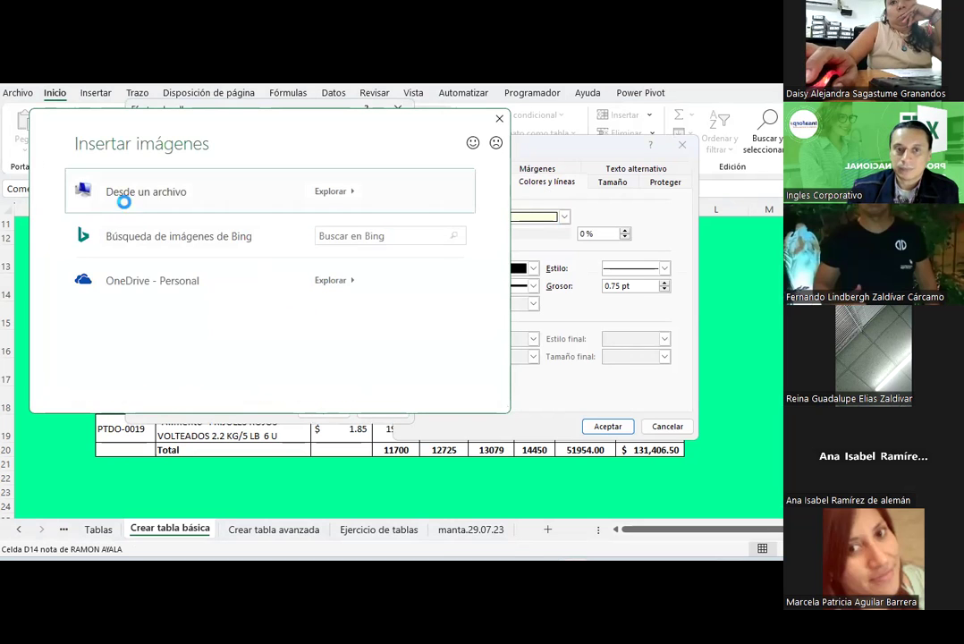
left_click(123, 202)
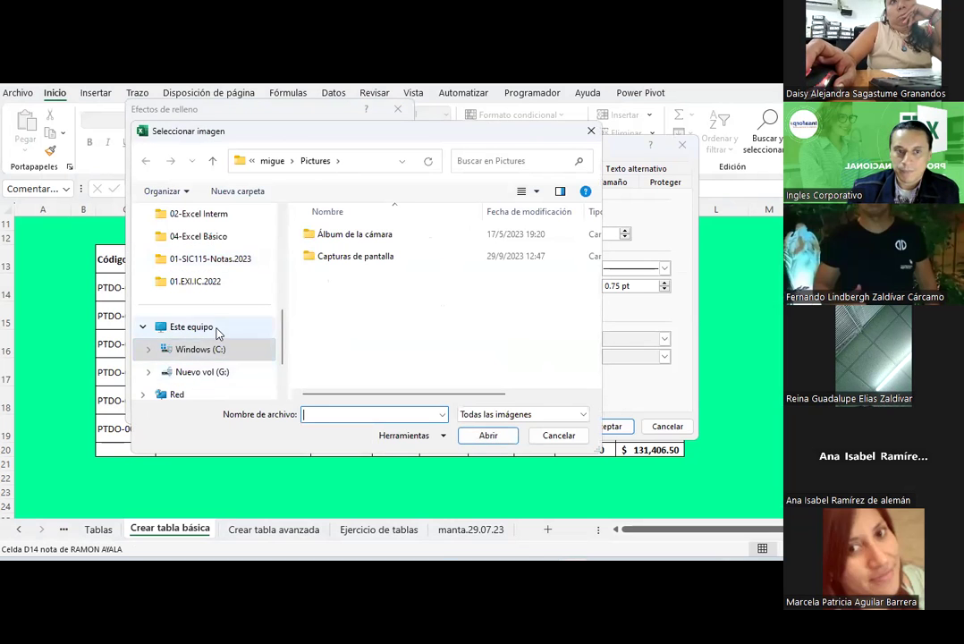
scroll(216, 333, "down", 1)
scroll(216, 333, "up", 5)
scroll(216, 332, "down", 1)
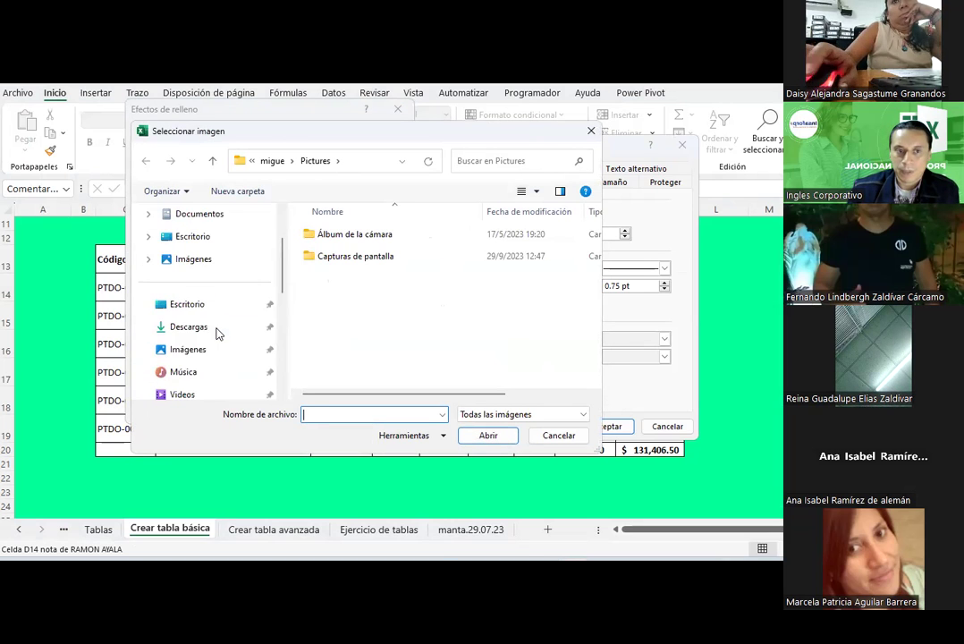
left_click(204, 305)
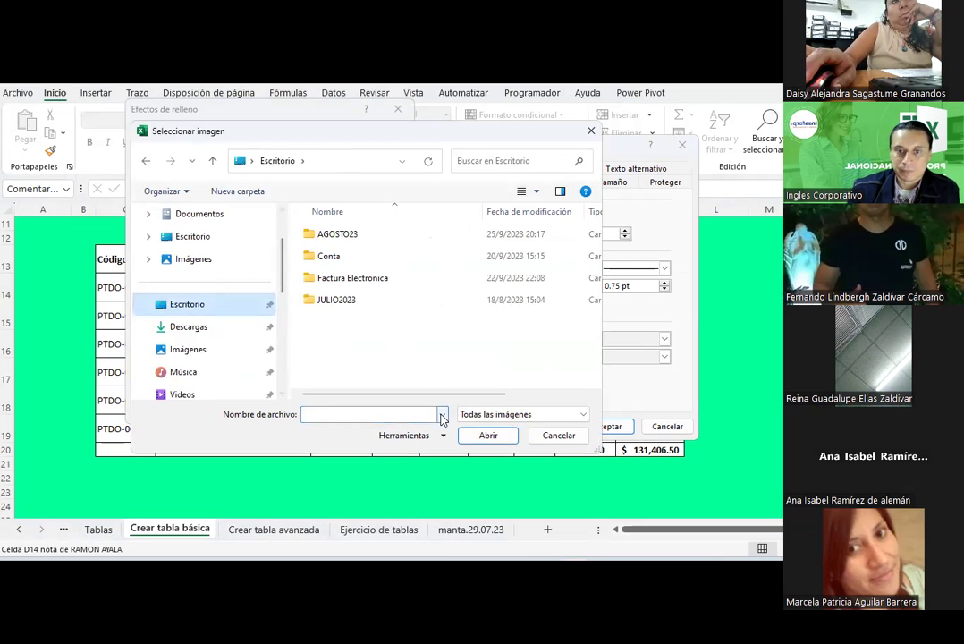
scroll(223, 269, "up", 3)
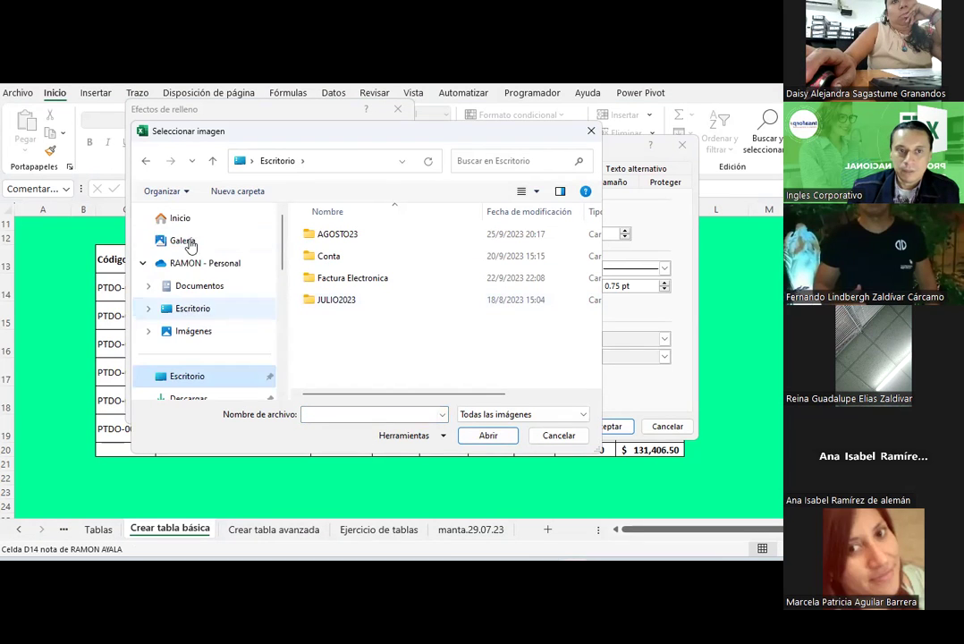
left_click(210, 309)
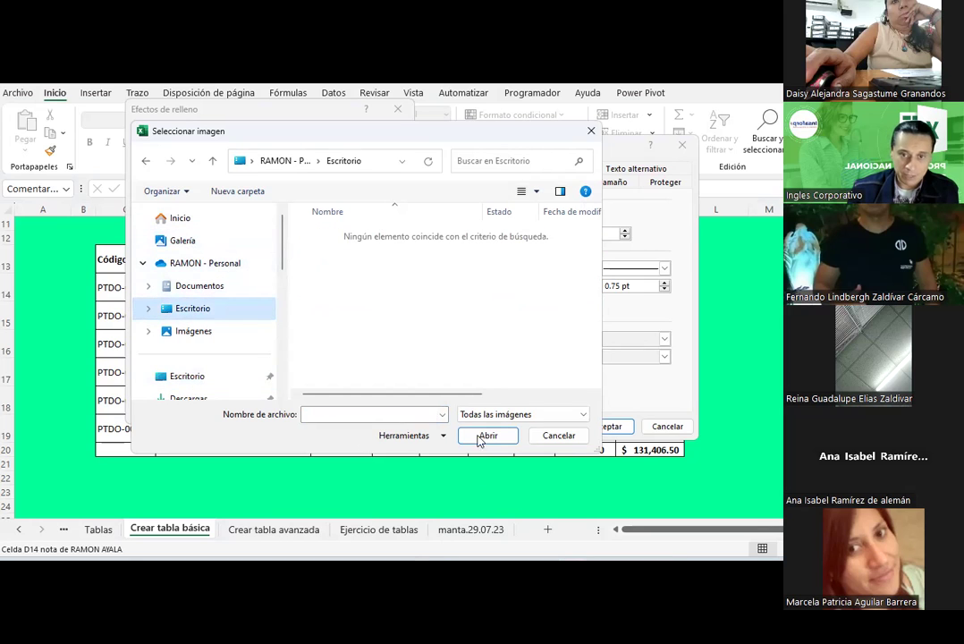
left_click(179, 378)
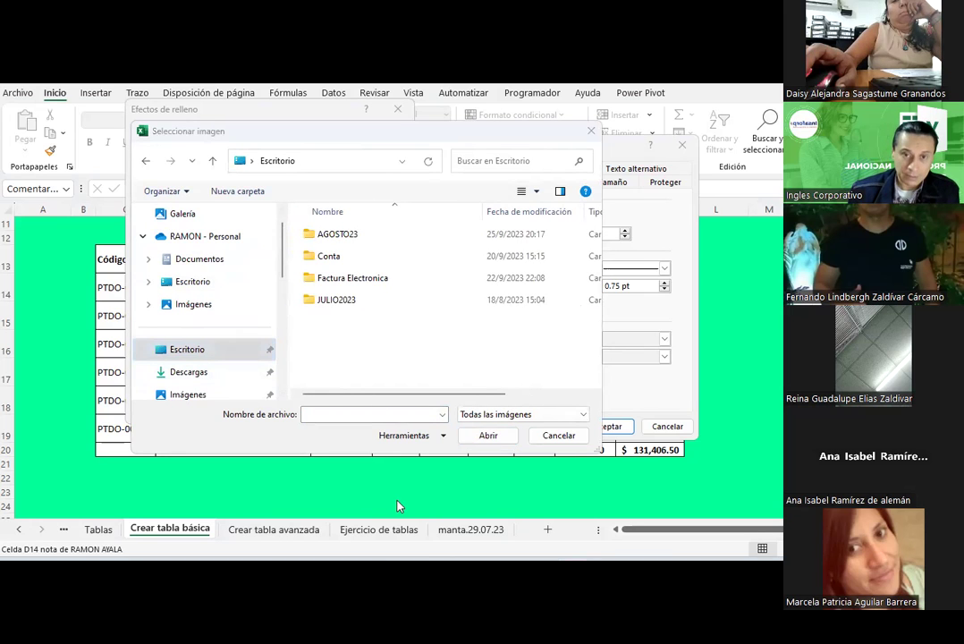
key("super")
key("super")
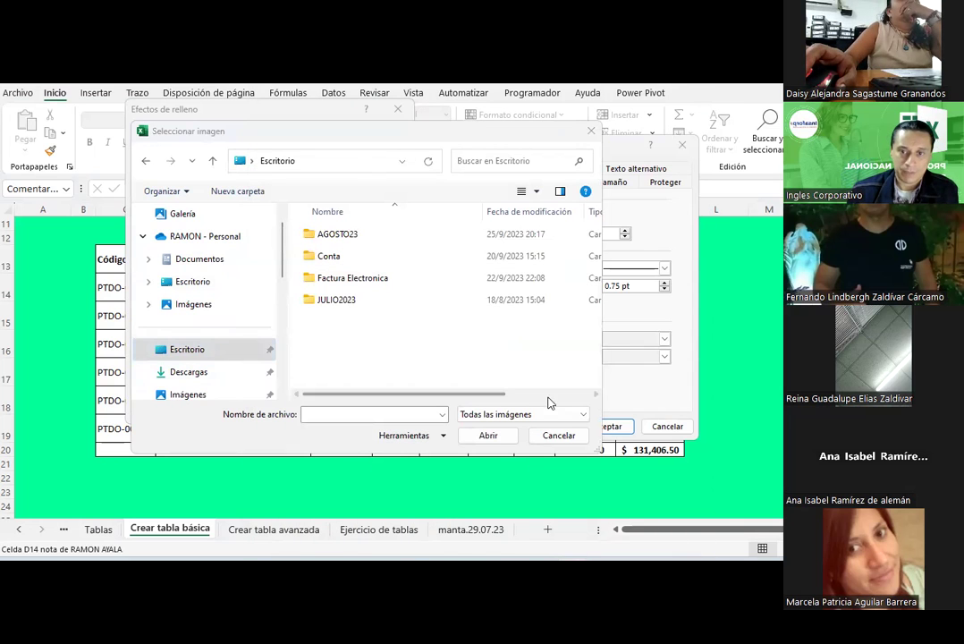
left_click(564, 435)
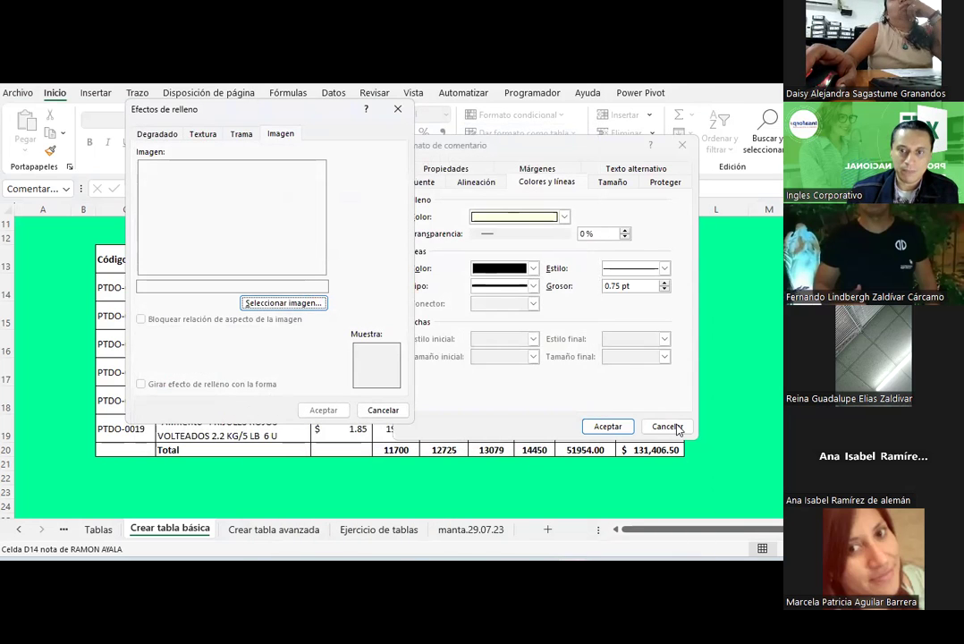
left_click(382, 408)
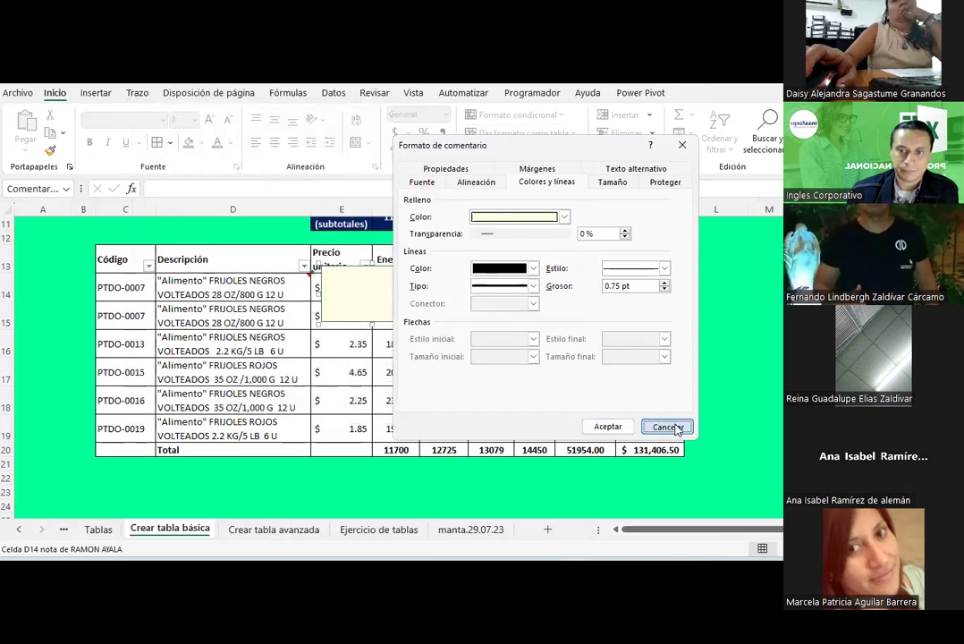
- Close the comment formatting dialog, move the frijoles icon to the desktop centre, and return to Excel
left_click(673, 426)
key("super+d")
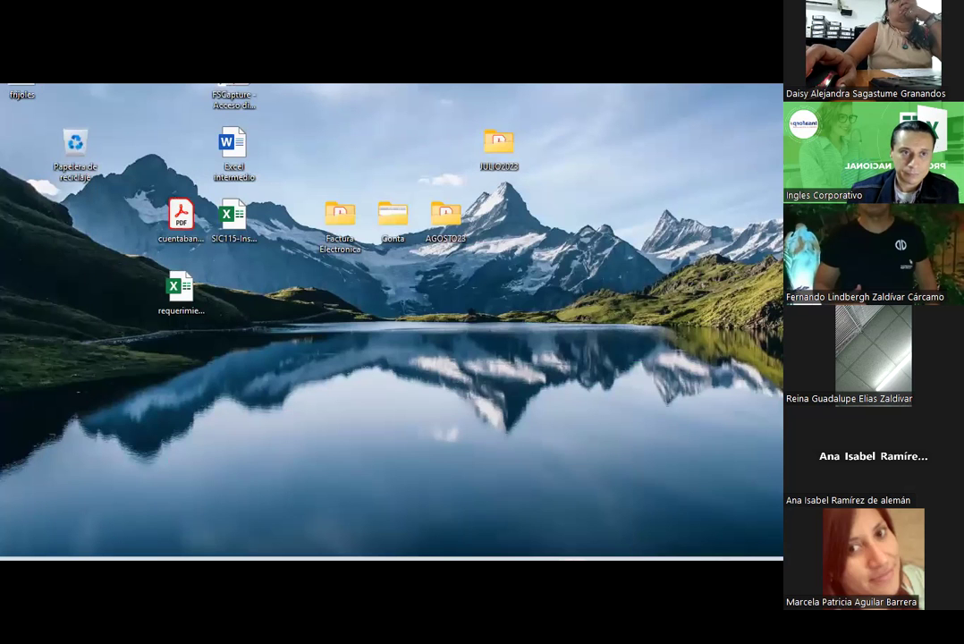
left_click_drag(21, 89, 338, 358)
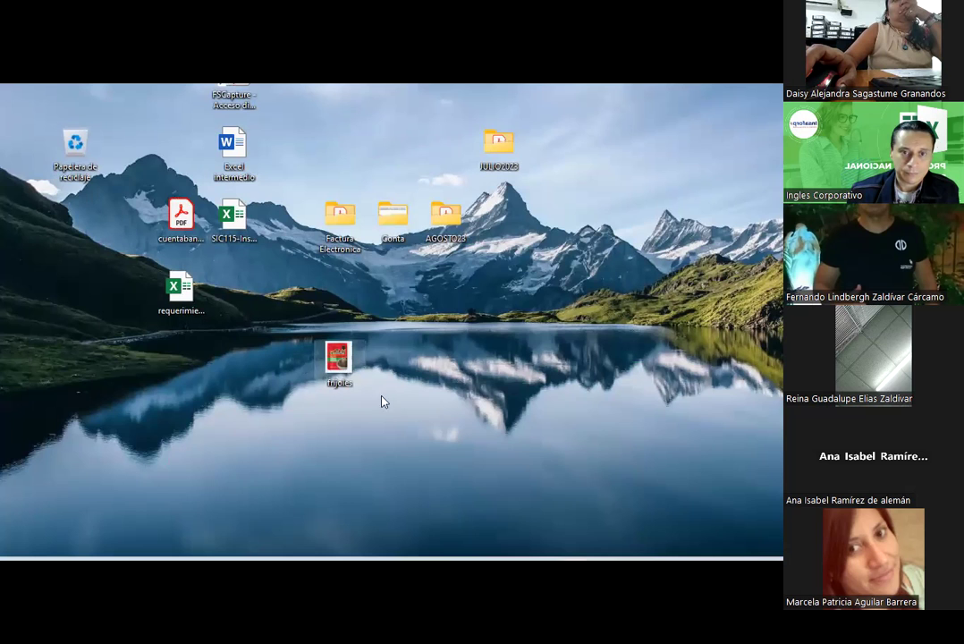
key("super+d")
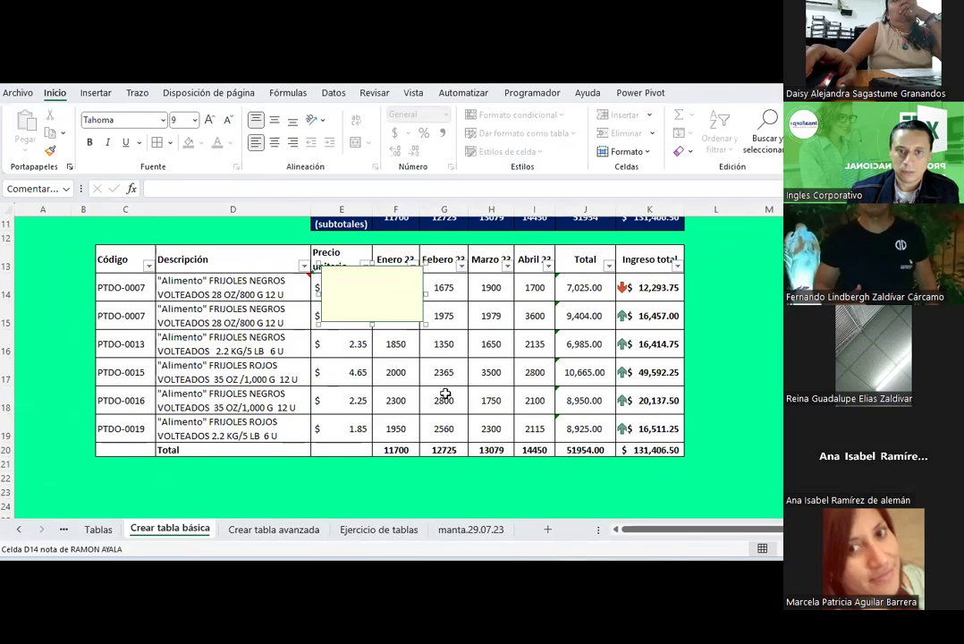
- Open the D14 note's Fill Effects picture options to load a fill picture from a file
right_click(423, 309)
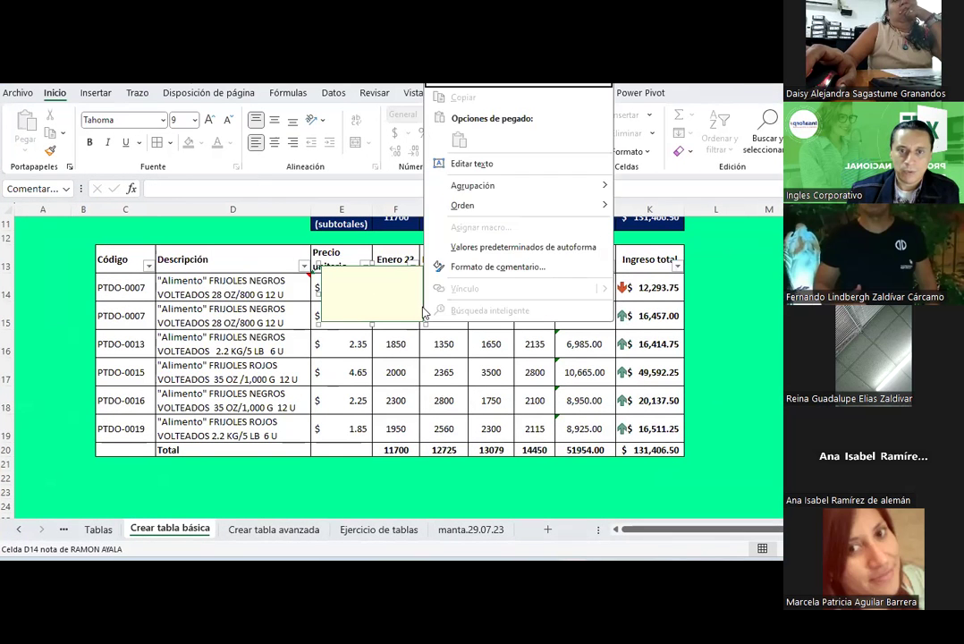
left_click(542, 289)
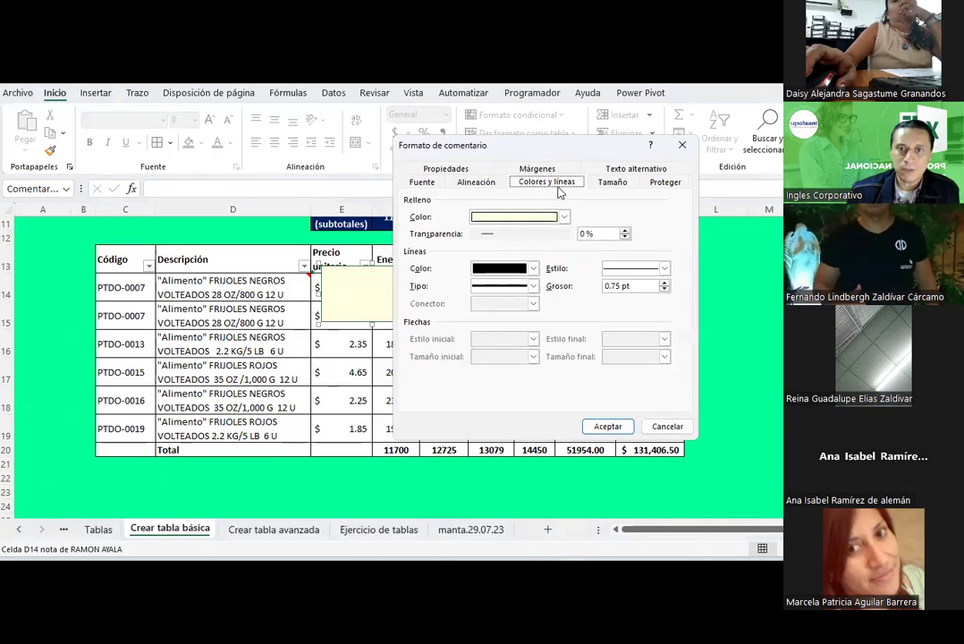
left_click(564, 217)
left_click(550, 395)
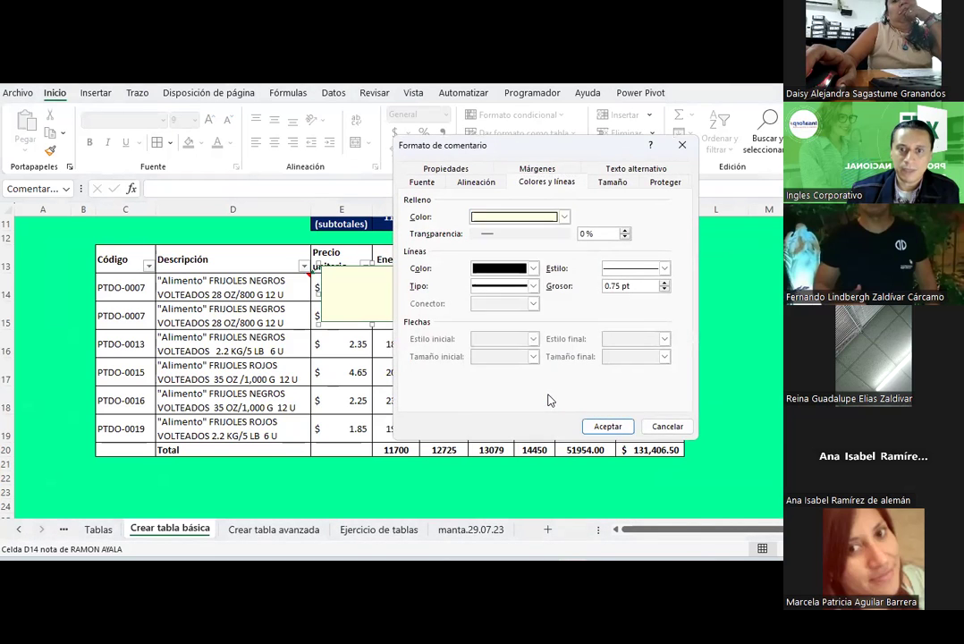
left_click(555, 161)
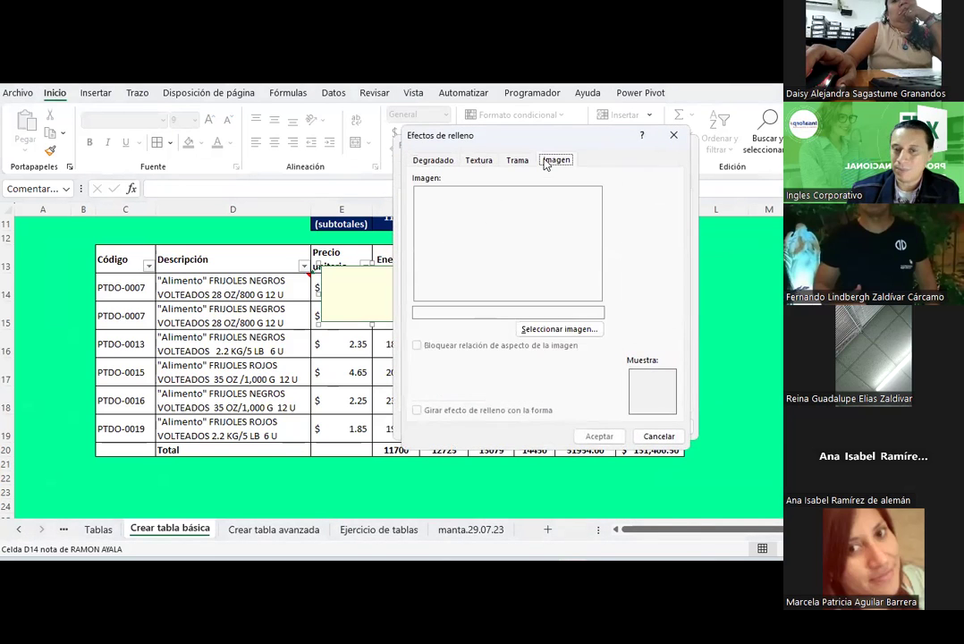
left_click(558, 329)
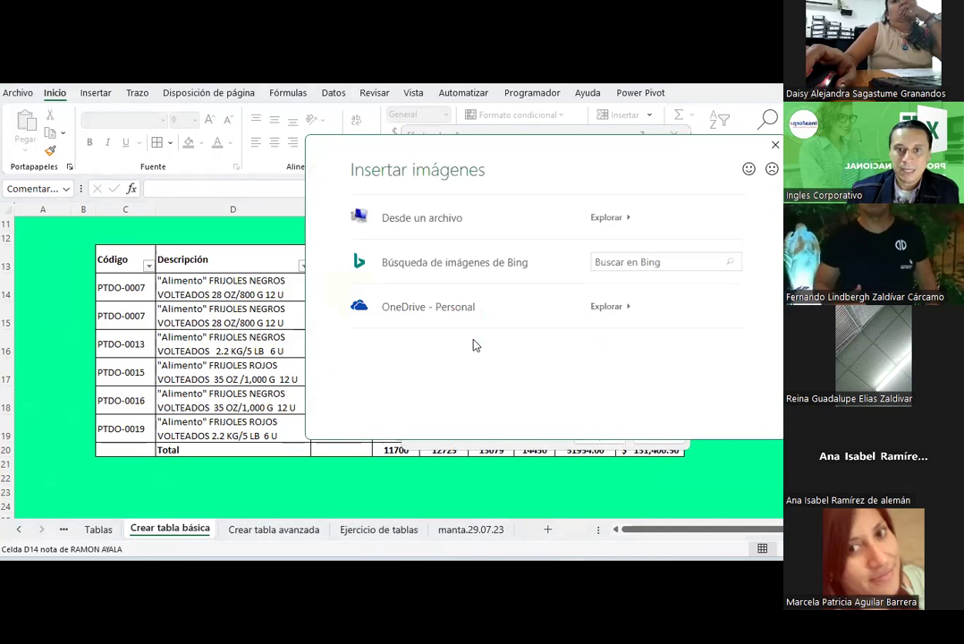
left_click(438, 235)
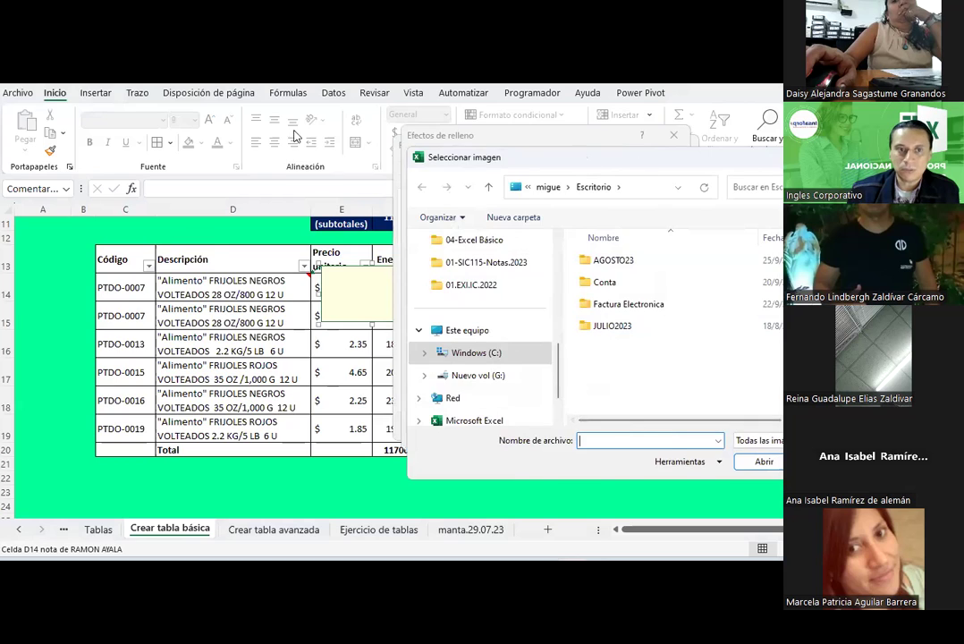
- Browse to the Desktop and switch the file-type filter to show all files
left_click_drag(528, 444, 785, 537)
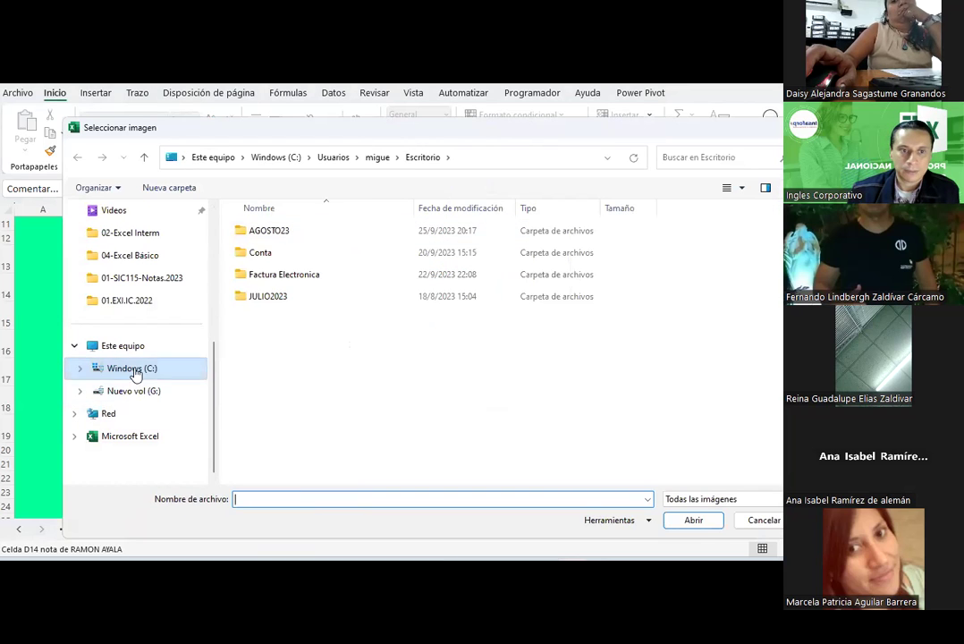
scroll(133, 297, "up", 3)
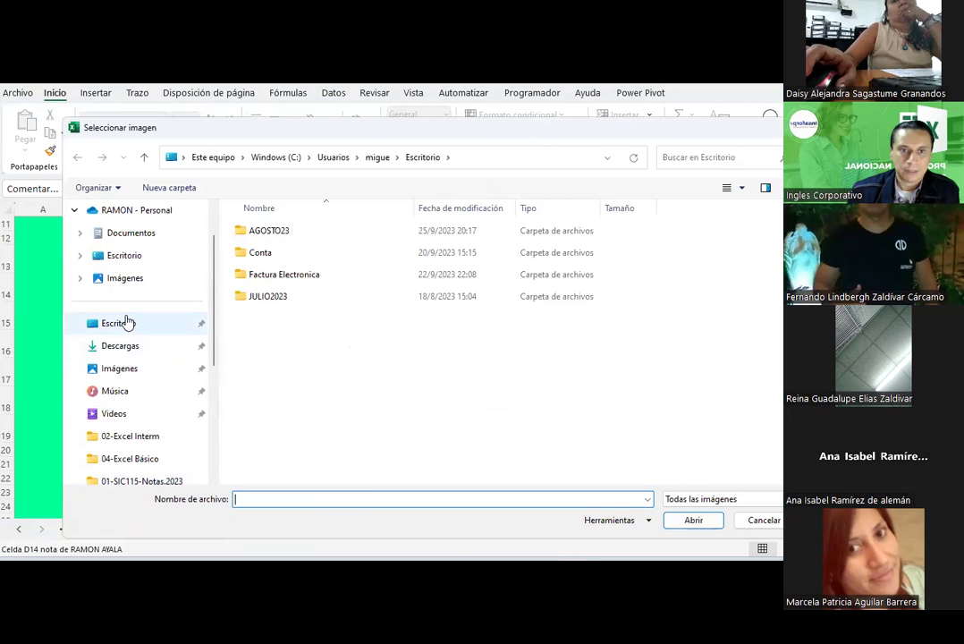
left_click(124, 324)
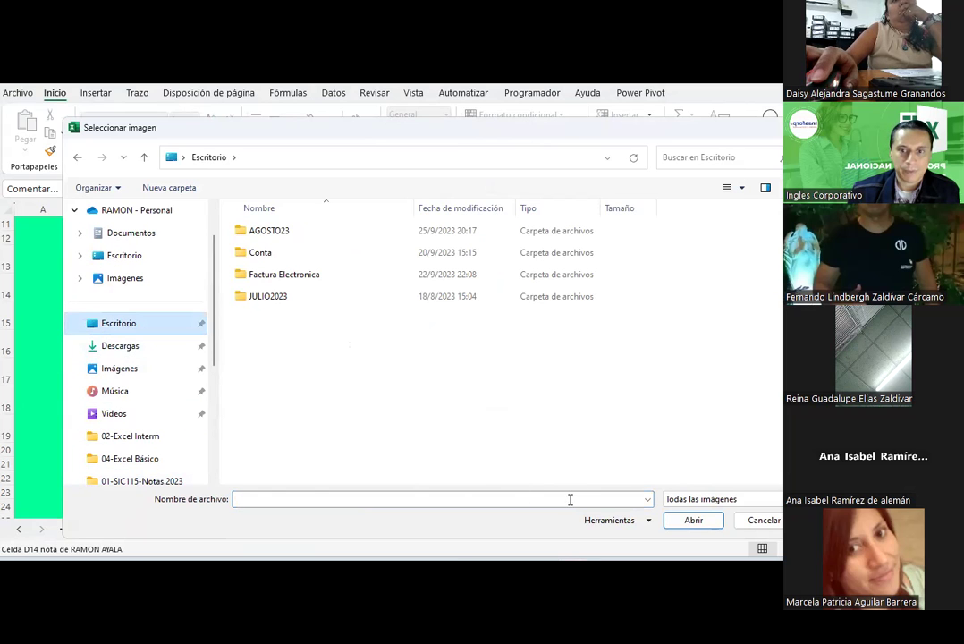
left_click(648, 499)
left_click(702, 499)
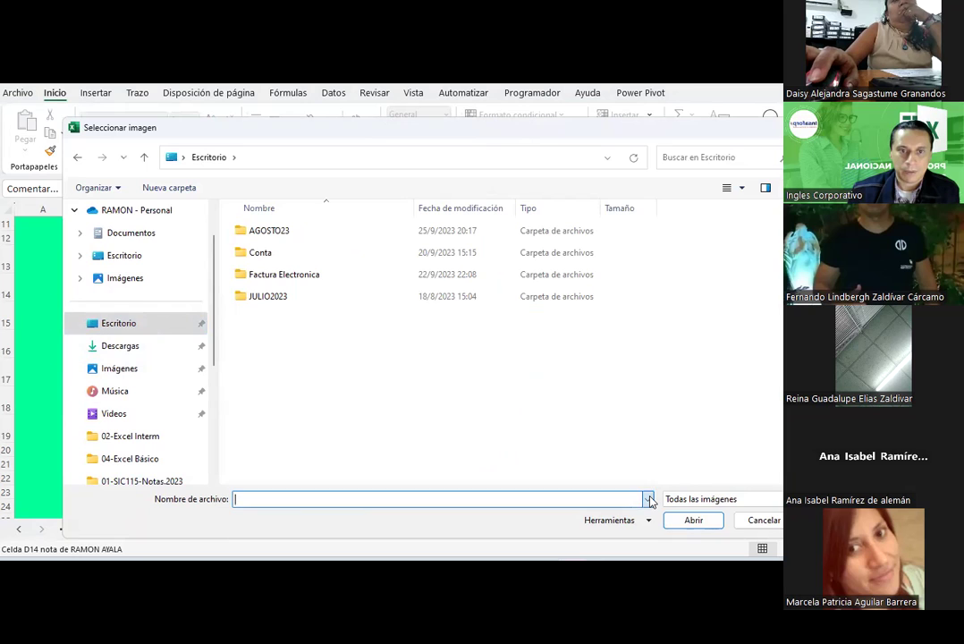
left_click(706, 499)
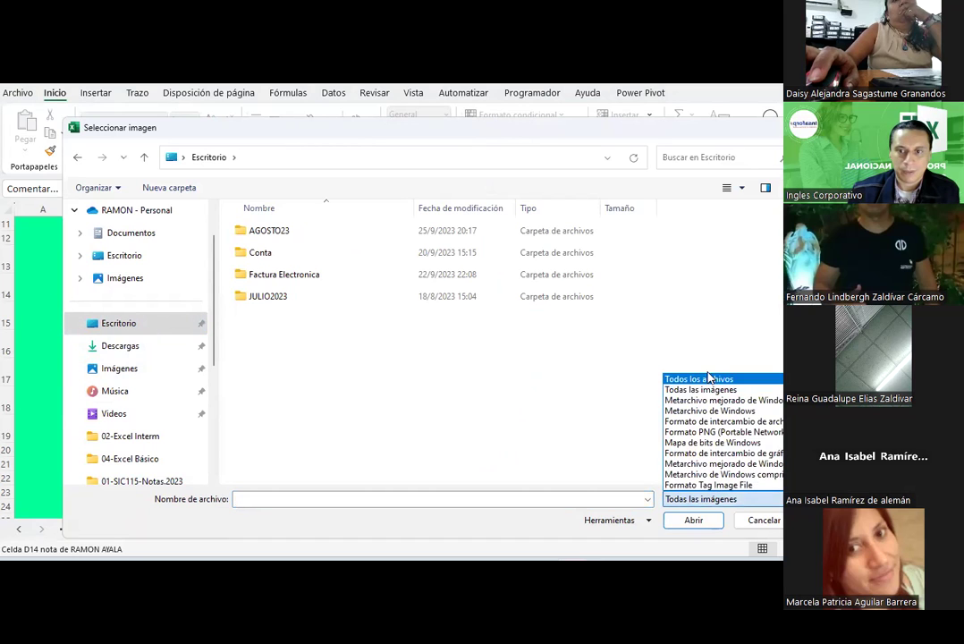
left_click(777, 497)
left_click(716, 499)
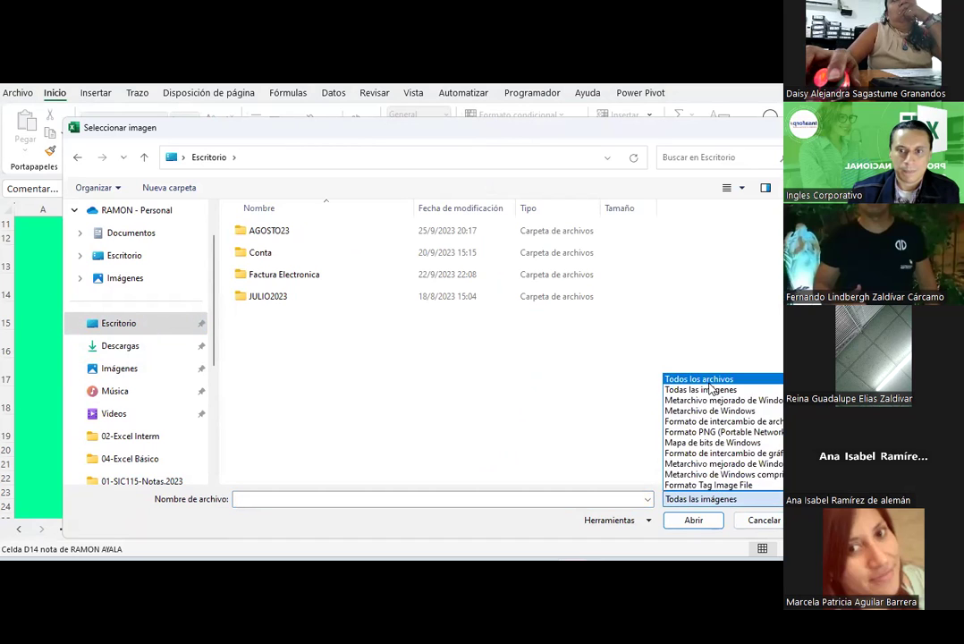
left_click(710, 390)
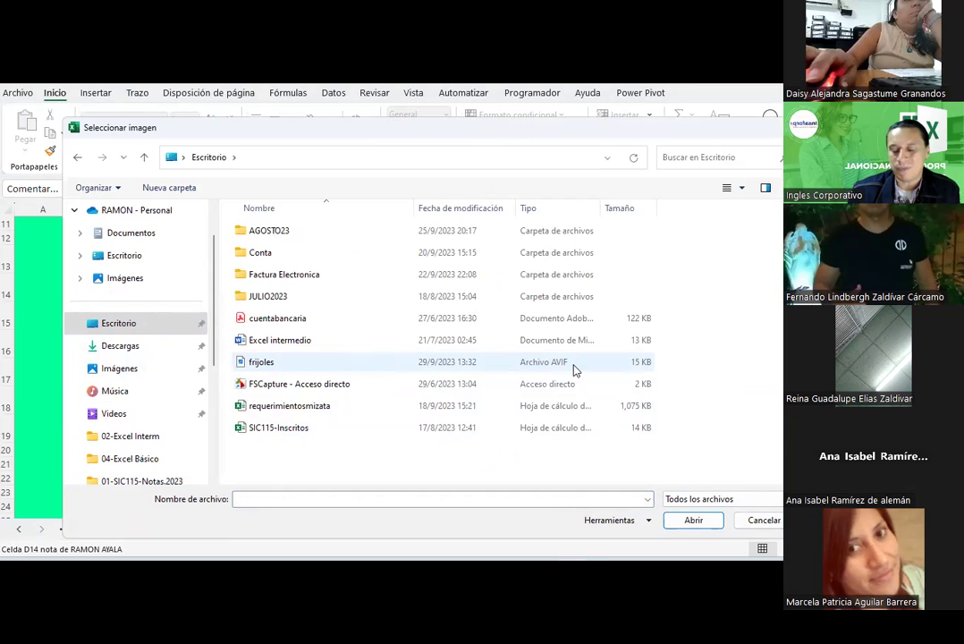
- Pick the frijoles AVIF file, cancel the failed conversion, and restart picture selection
left_click(270, 365)
double_click(271, 366)
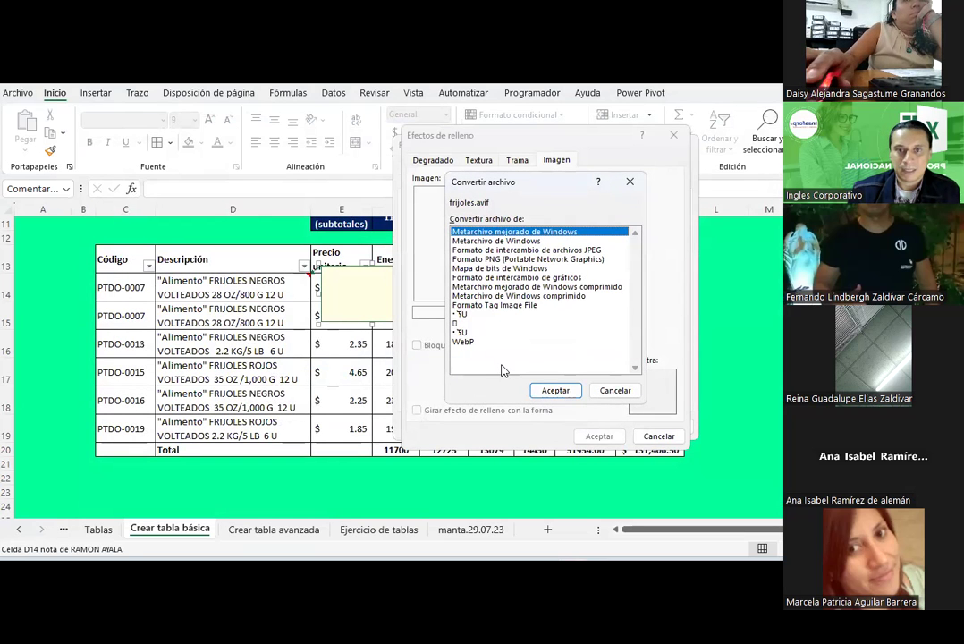
left_click(631, 390)
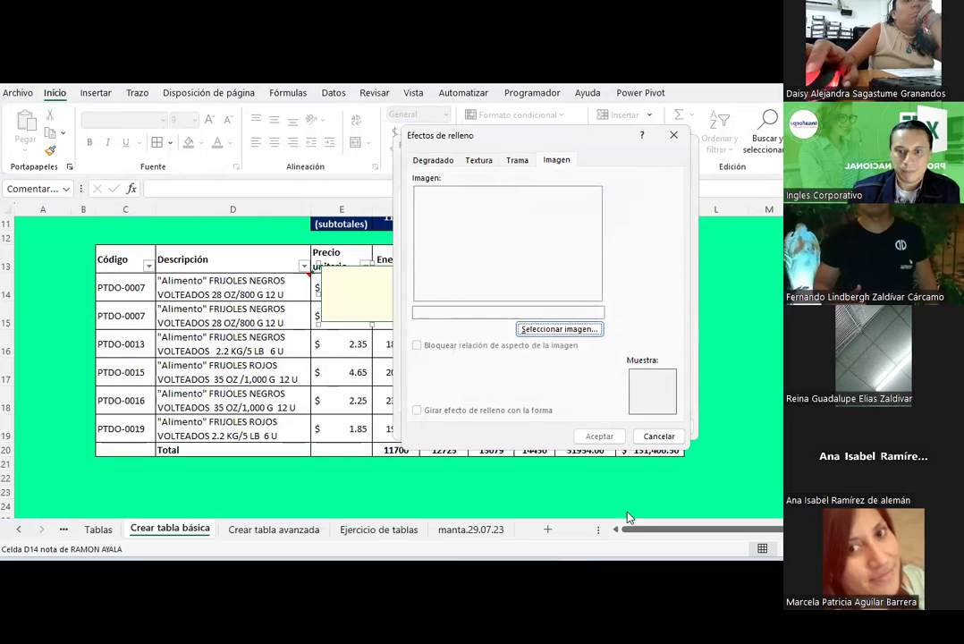
left_click(560, 329)
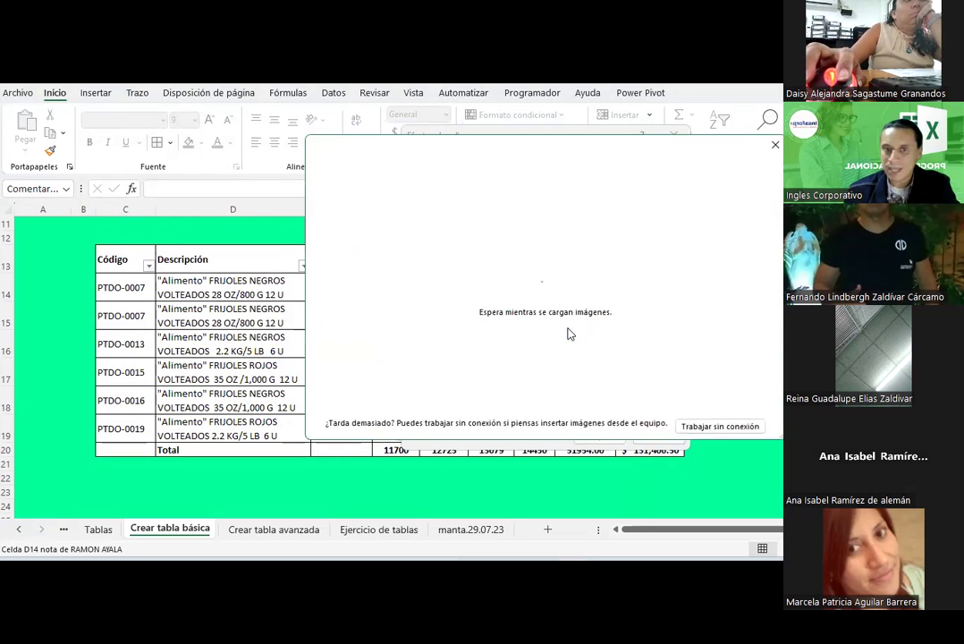
- Fill the D14 note with the camiónII picture from Imágenes, then drag its corner to enlarge it
left_click(401, 227)
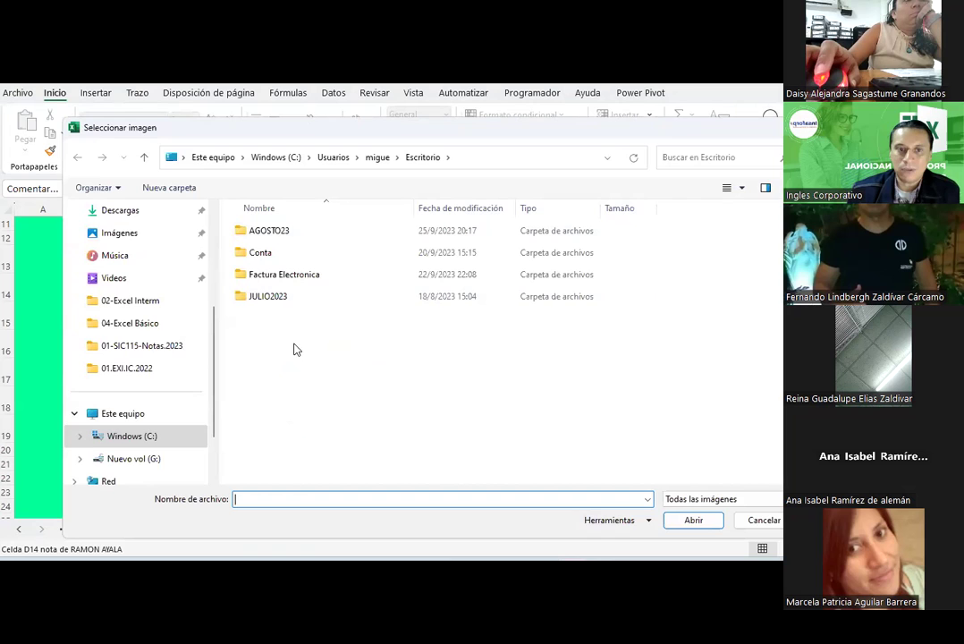
scroll(118, 308, "up", 1)
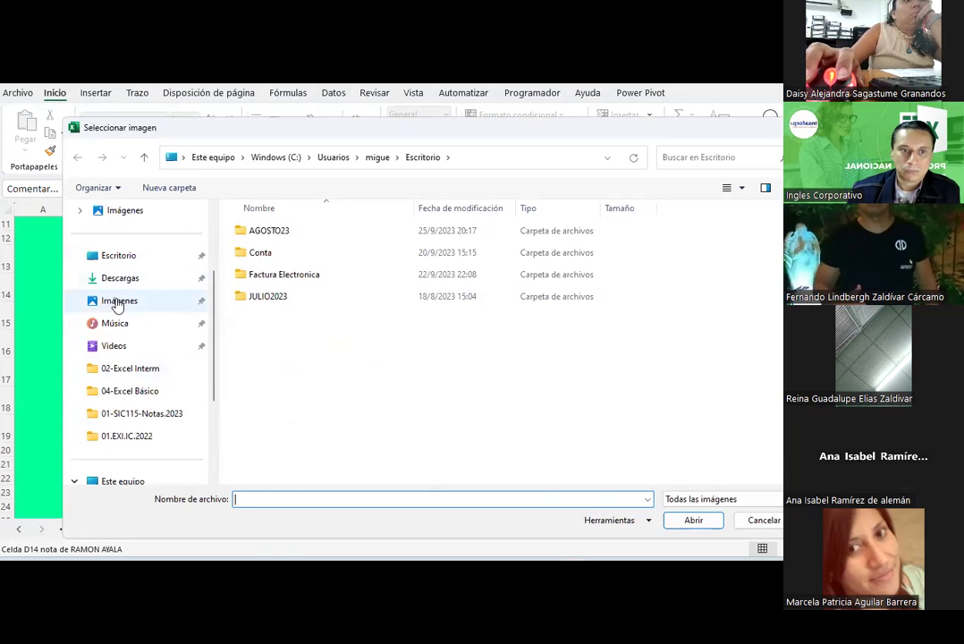
left_click(118, 302)
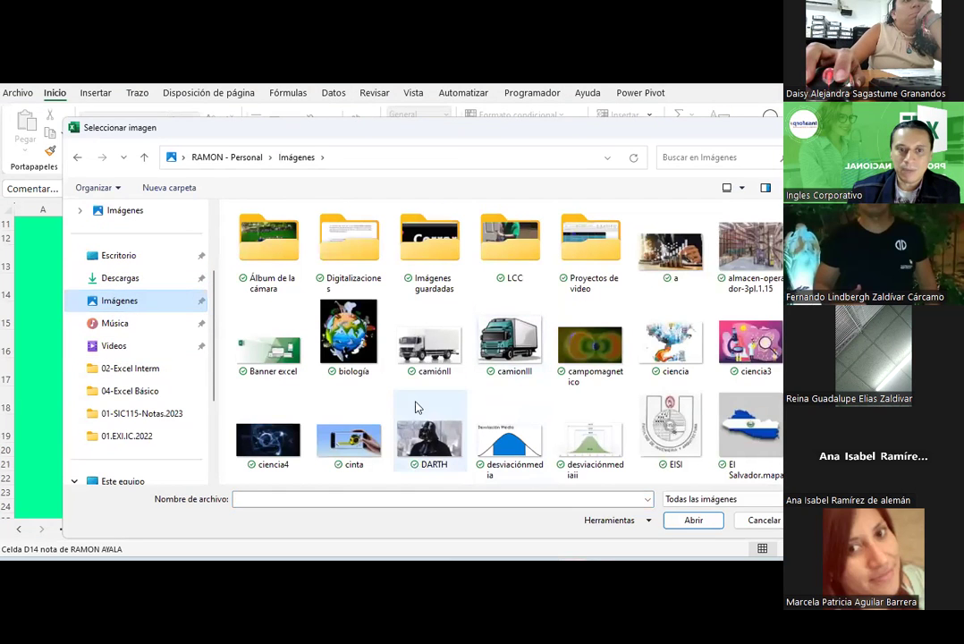
double_click(437, 358)
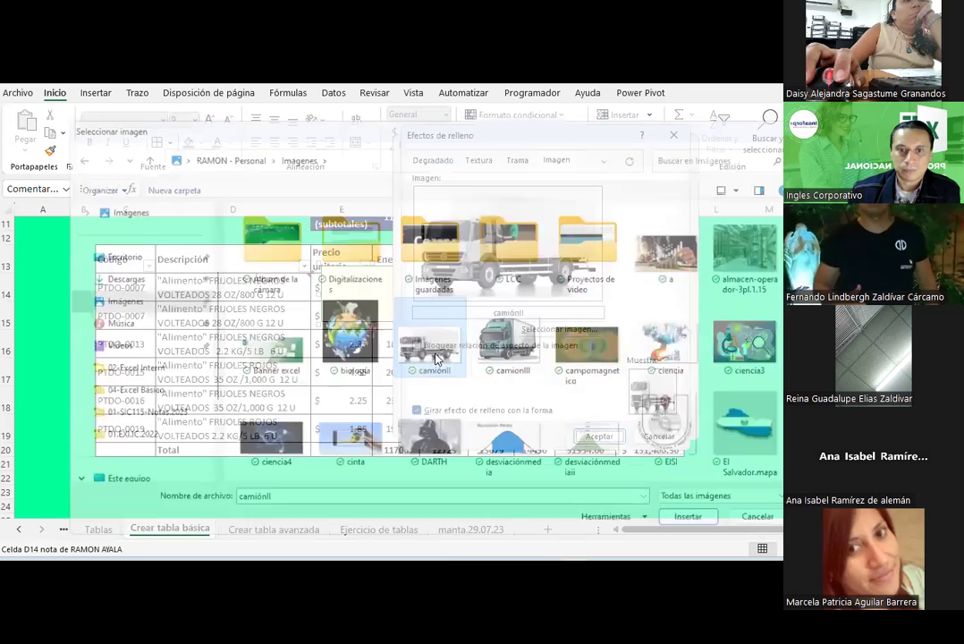
left_click(608, 436)
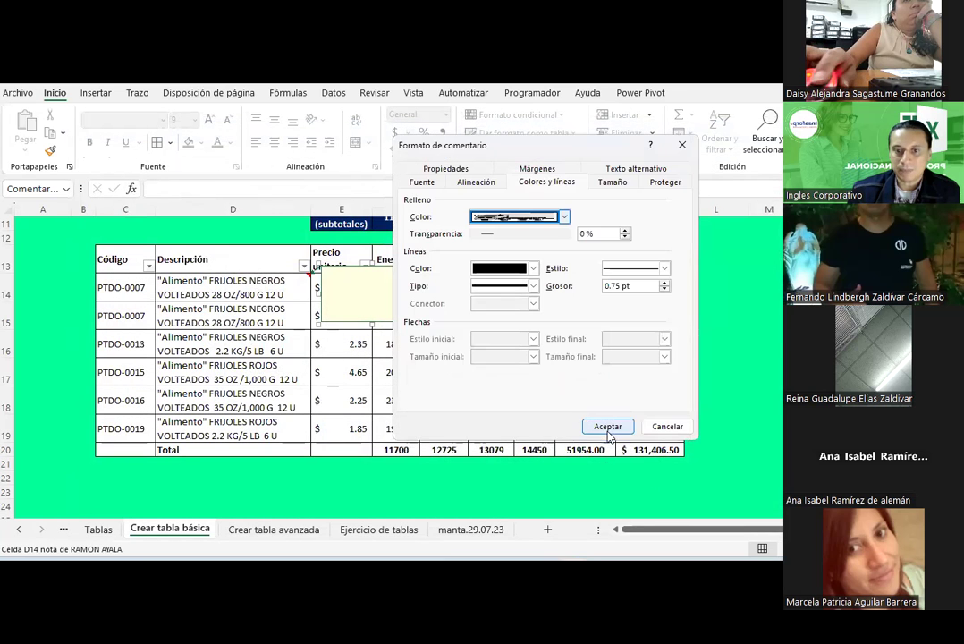
left_click(608, 427)
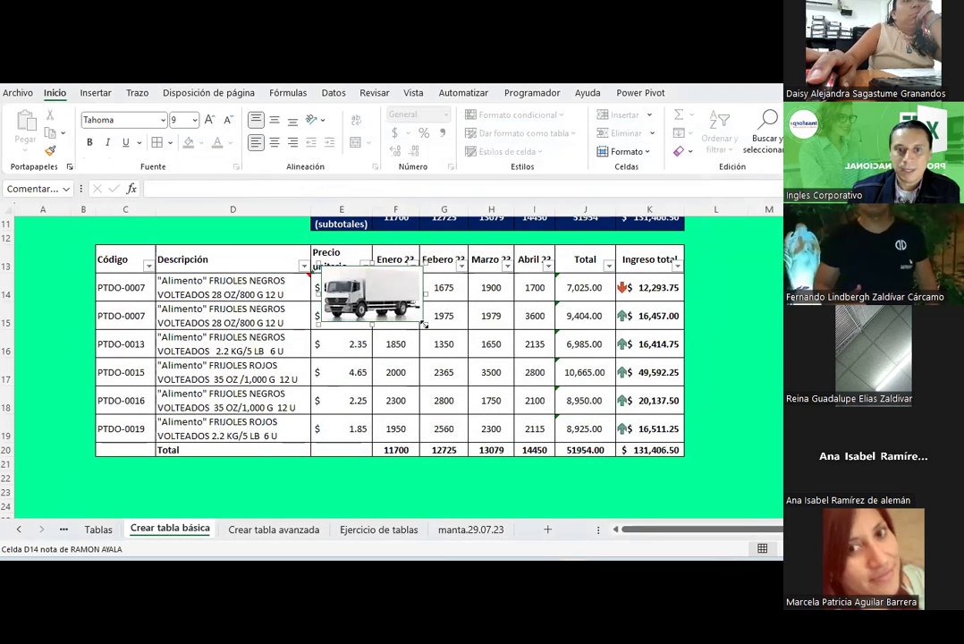
left_click_drag(424, 324, 542, 469)
- Preview the truck note on D14, then select the Totales and subtotales rows
left_click(762, 355)
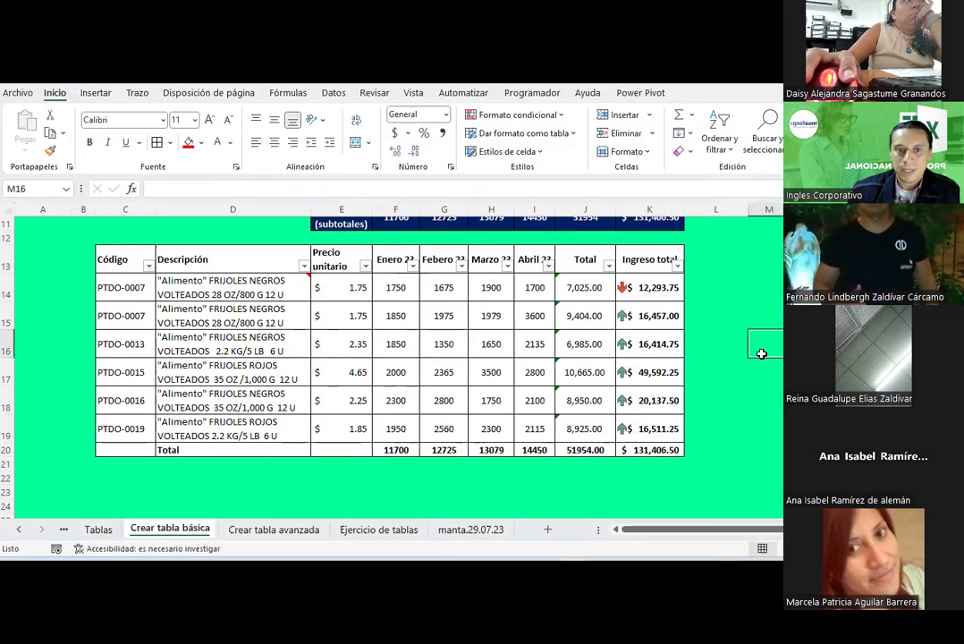
left_click(198, 291)
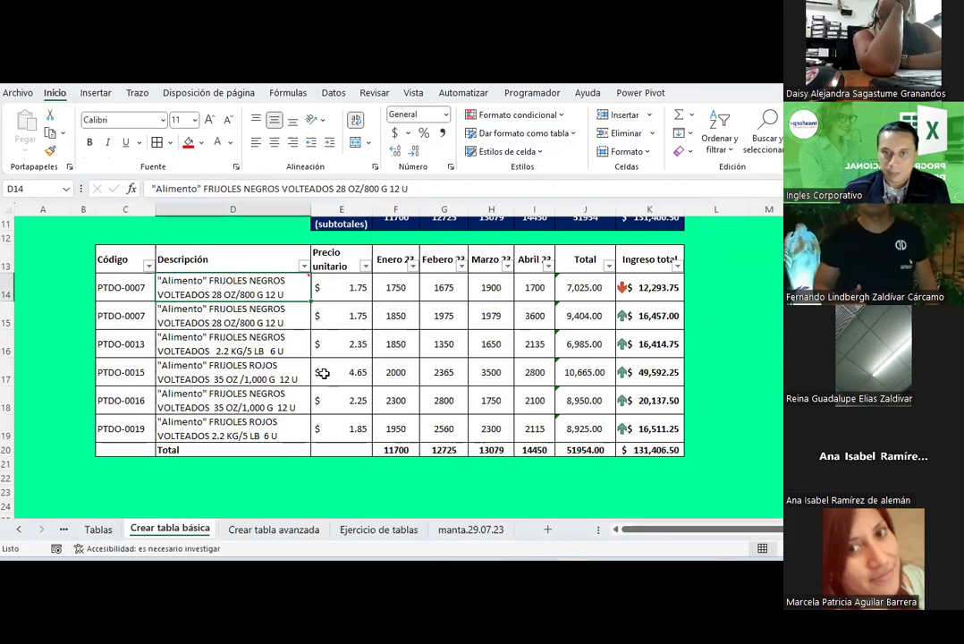
left_click(725, 327)
scroll(725, 329, "up", 1)
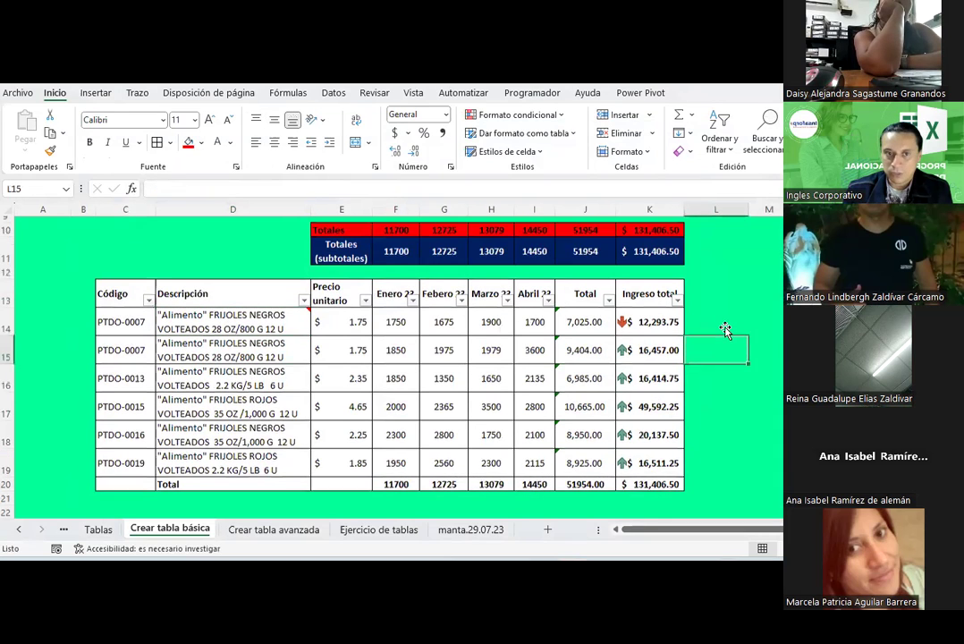
left_click_drag(339, 239, 664, 232)
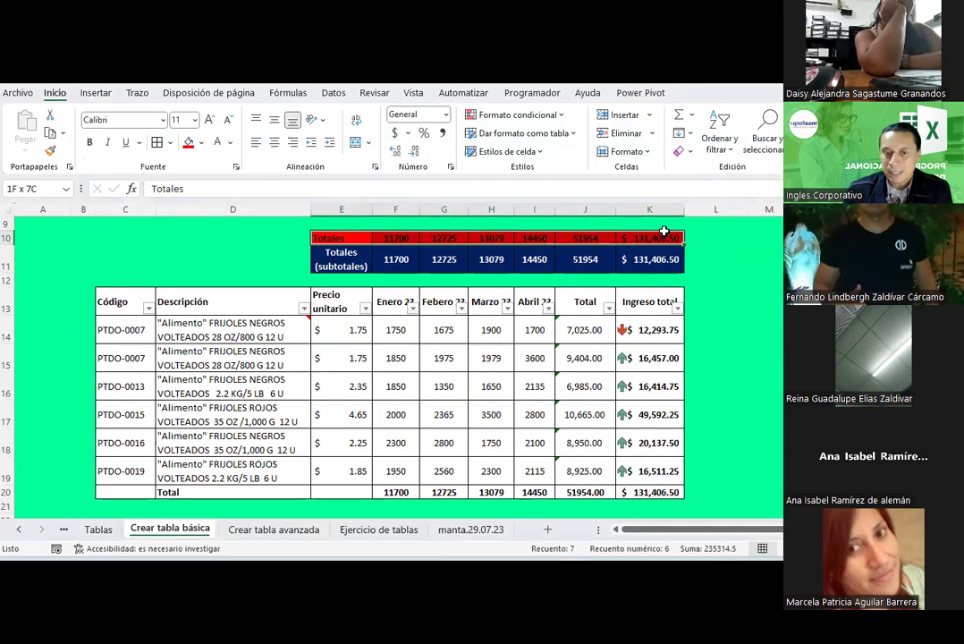
left_click_drag(318, 255, 661, 244)
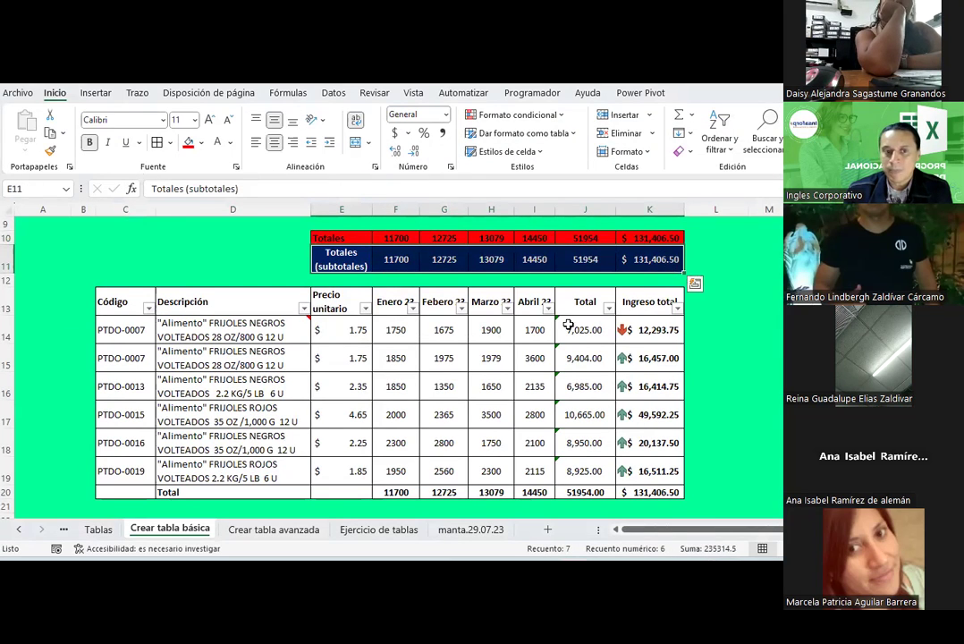
- Recheck the D14 note, select header row C13:K13, and open the Fill Color choices
left_click(284, 333)
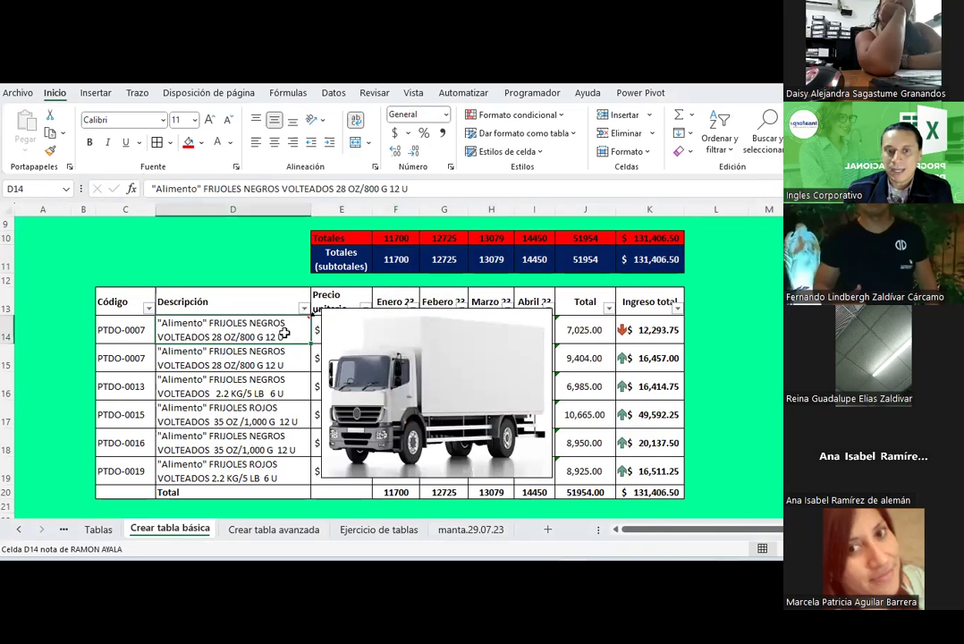
left_click(242, 358)
left_click(237, 337)
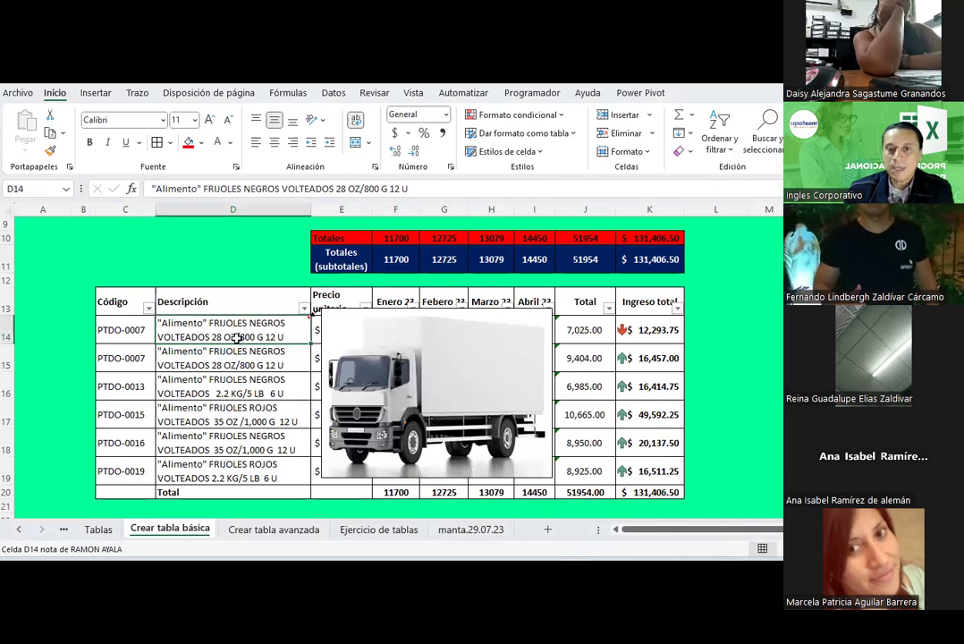
left_click(251, 391)
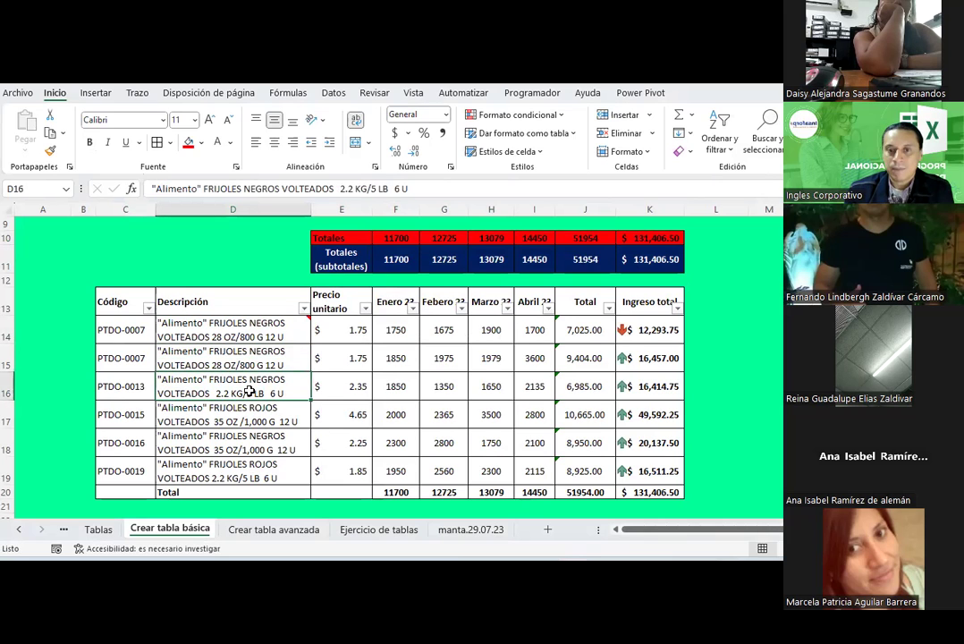
left_click_drag(134, 297, 635, 300)
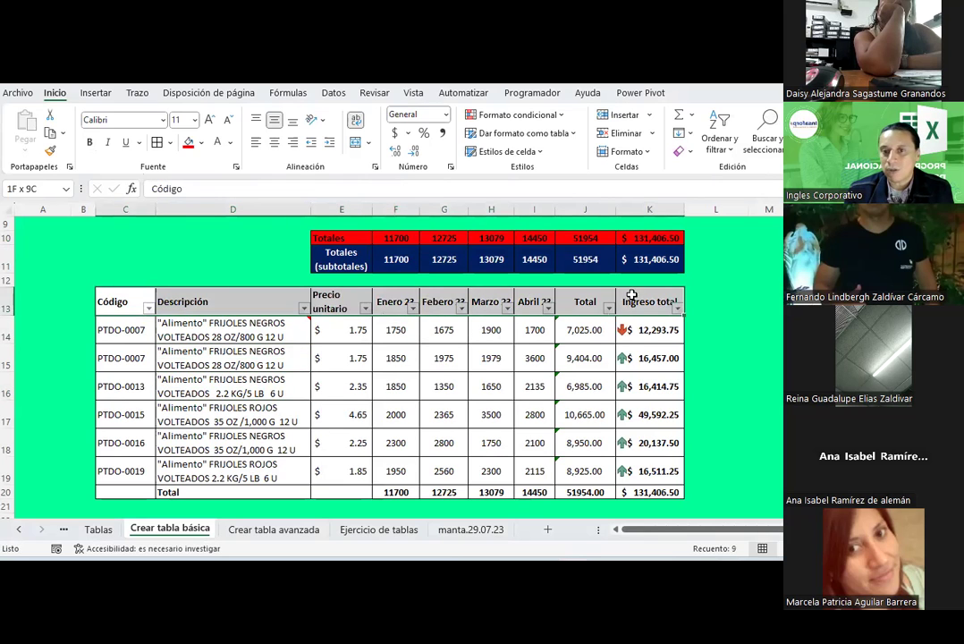
left_click(201, 143)
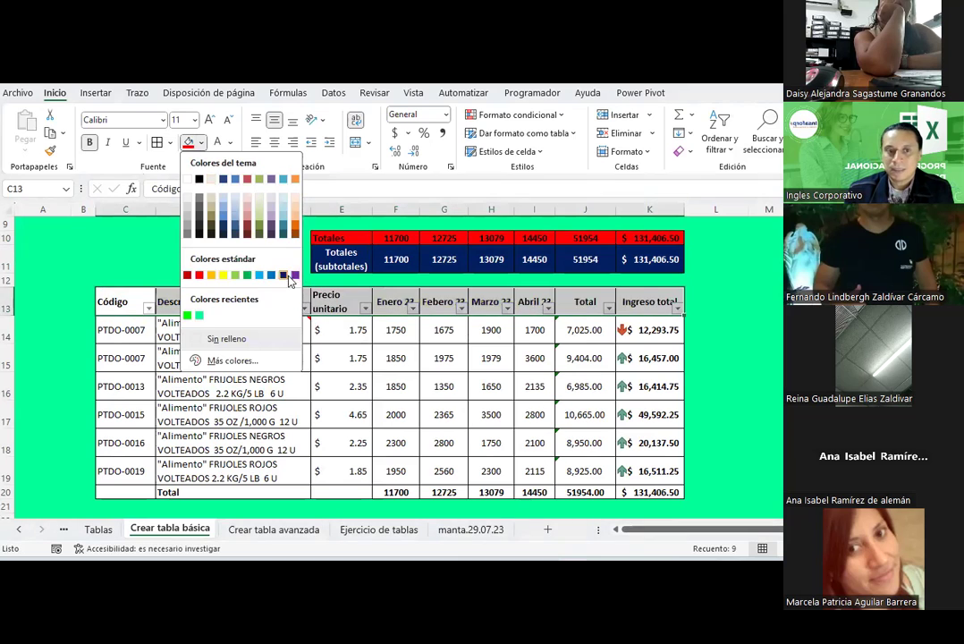
- Fill header row C13:K13 with navy and make its text white
key("Escape")
left_click(219, 143)
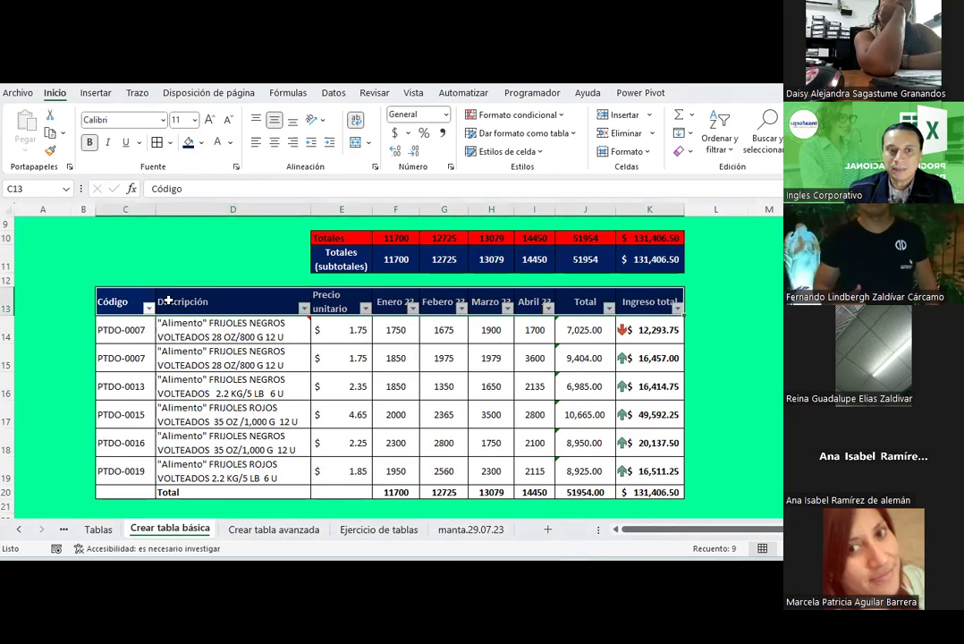
left_click(163, 385)
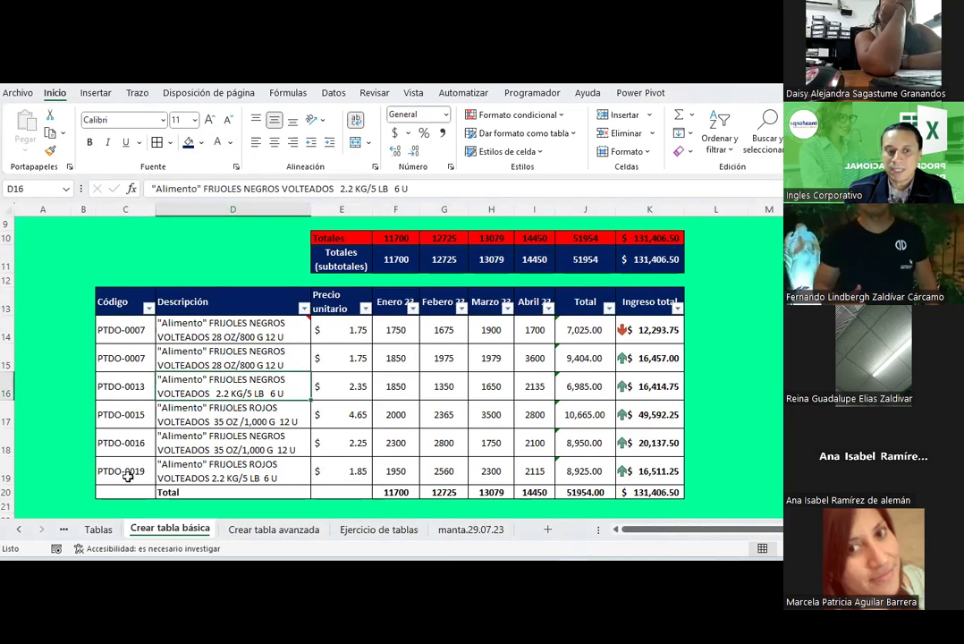
- Give Total row C20:K20 navy fill with white text and check the F20 formula
left_click_drag(134, 486, 652, 492)
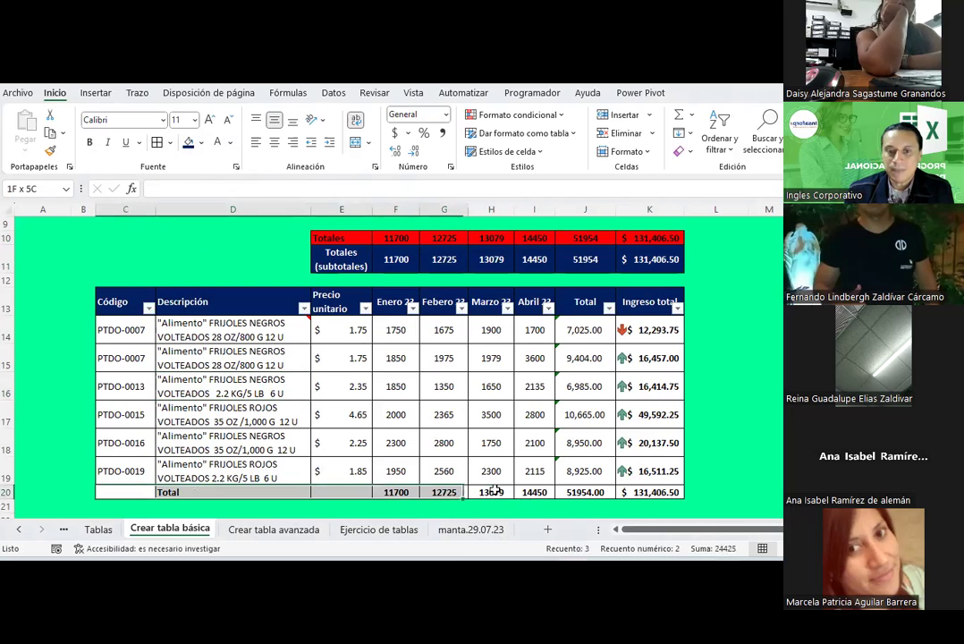
left_click(189, 143)
left_click(218, 143)
left_click(349, 443)
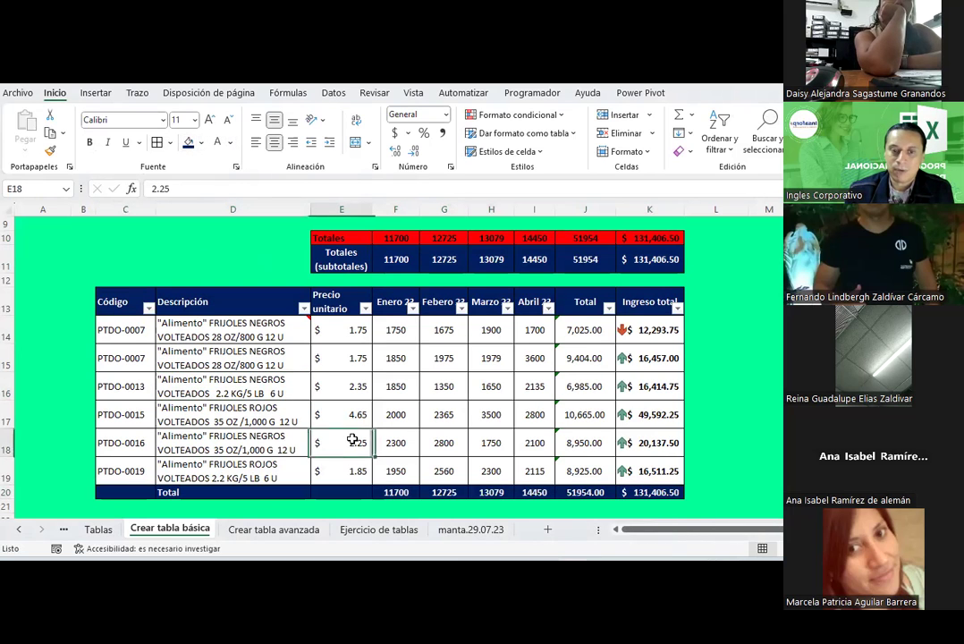
left_click(382, 495)
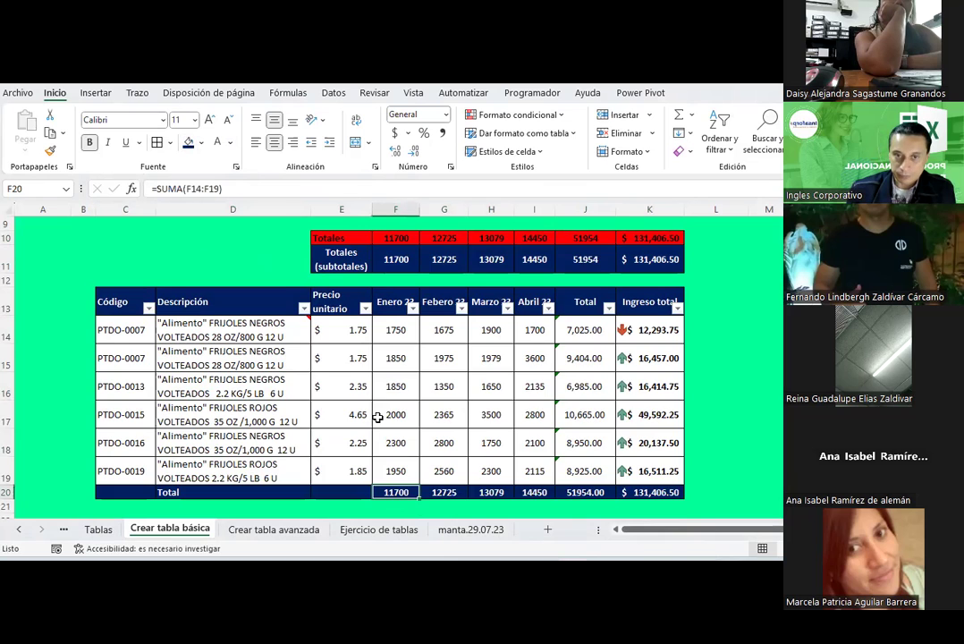
- Review the styled table, selecting subtotals row E11:K11 and showing the D14 truck note
scroll(377, 418, "up", 1)
mouse_move(117, 344)
left_mouse_down()
mouse_move(650, 382)
mouse_move(649, 353)
left_mouse_up()
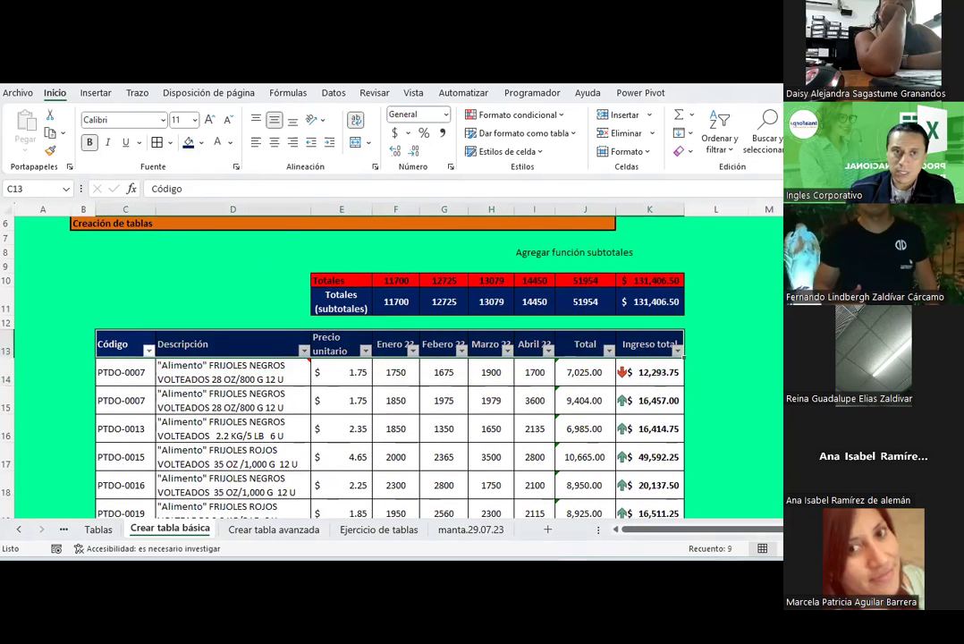
scroll(331, 400, "down", 1)
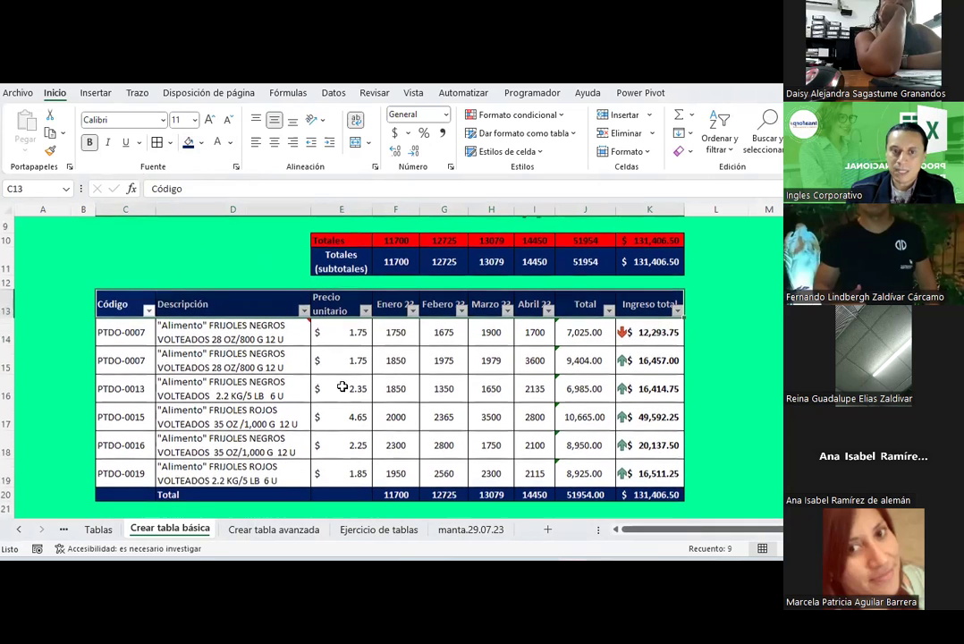
left_click(340, 386)
left_click_drag(334, 263, 649, 259)
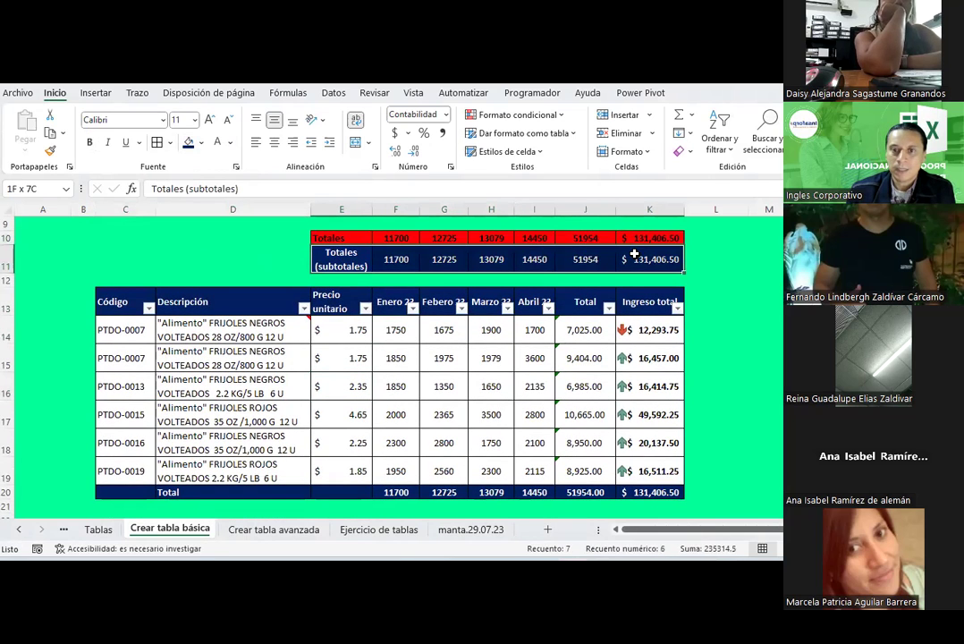
left_click(283, 342)
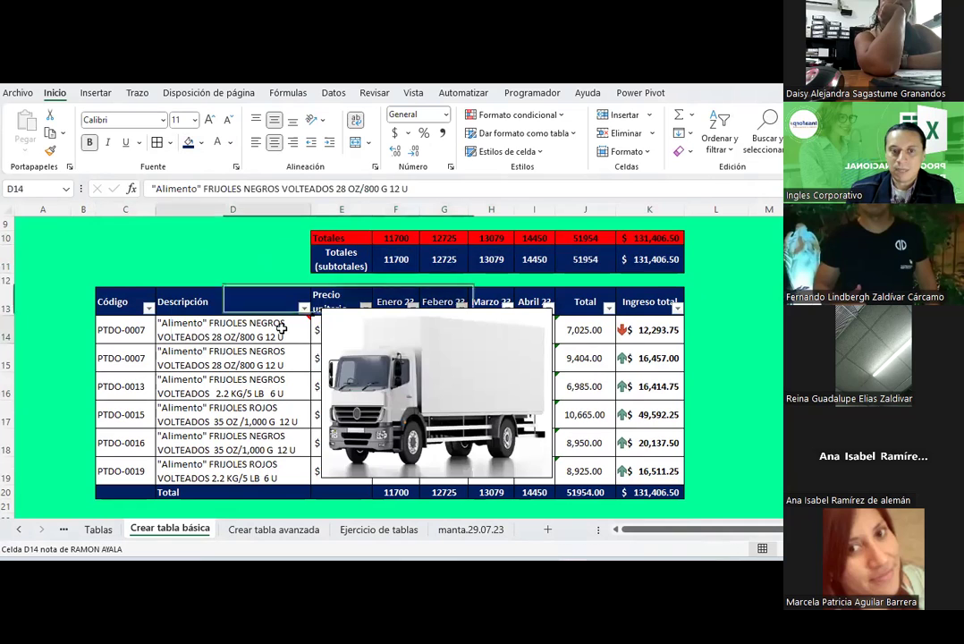
- Copy the La Costeña refried black beans picture from the Firefox image results
key("alt+Tab")
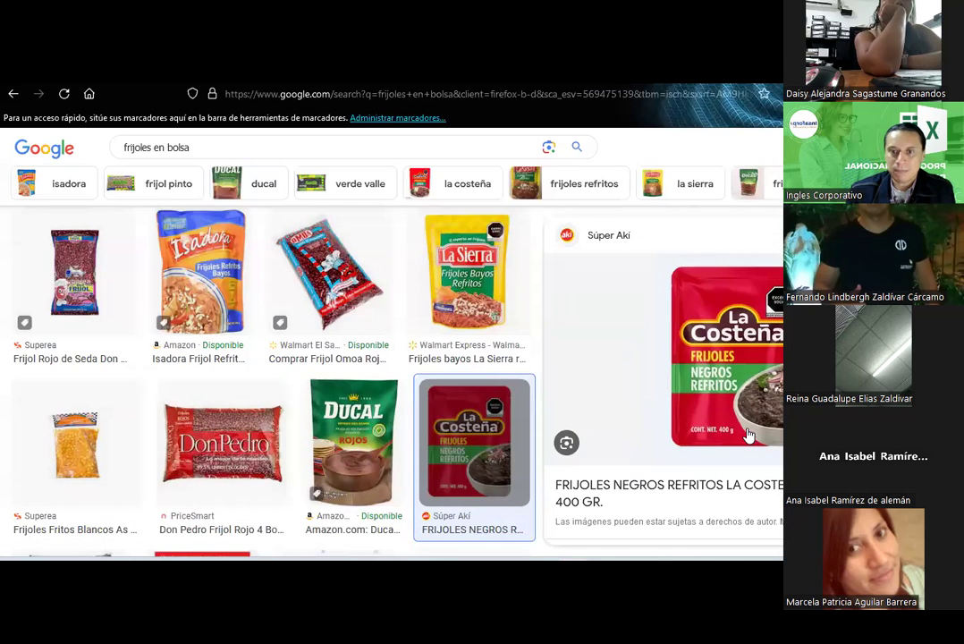
right_click(751, 367)
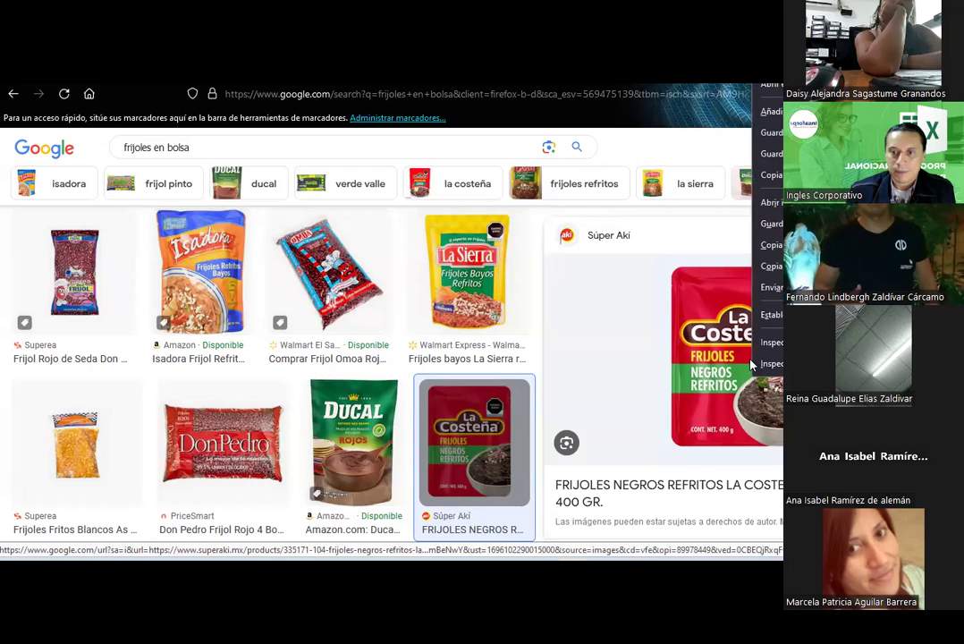
left_click(777, 255)
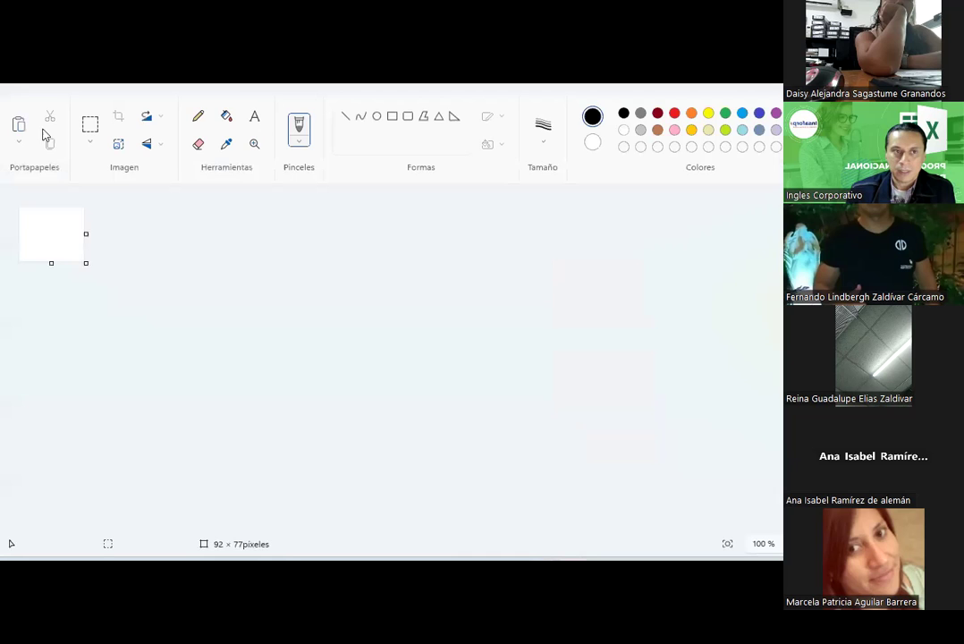
- Paste the bean picture into Paint and save it to Escritorio as JPEG 'Firjoles'
left_click(18, 123)
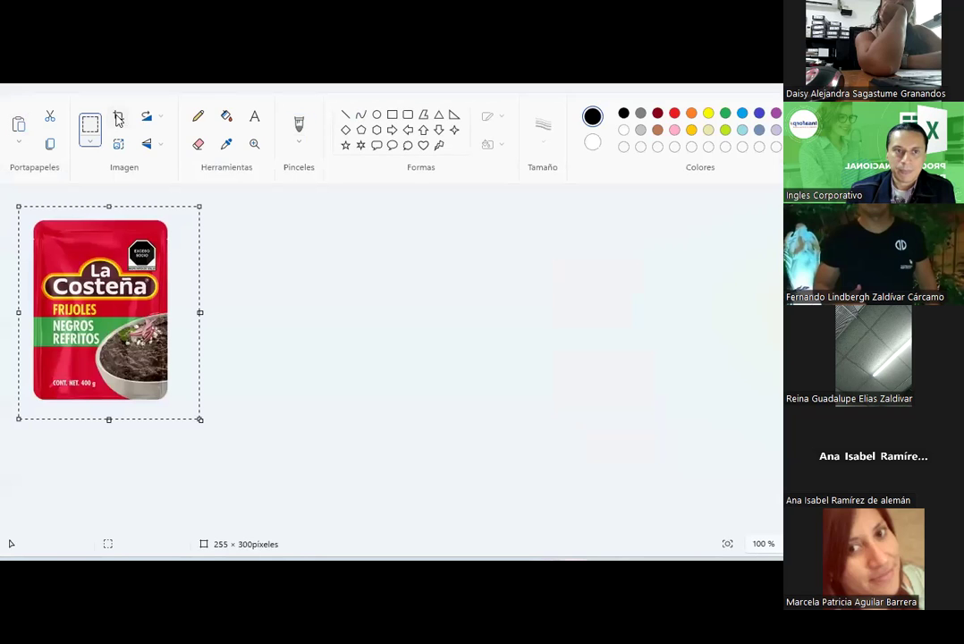
left_click(25, 76)
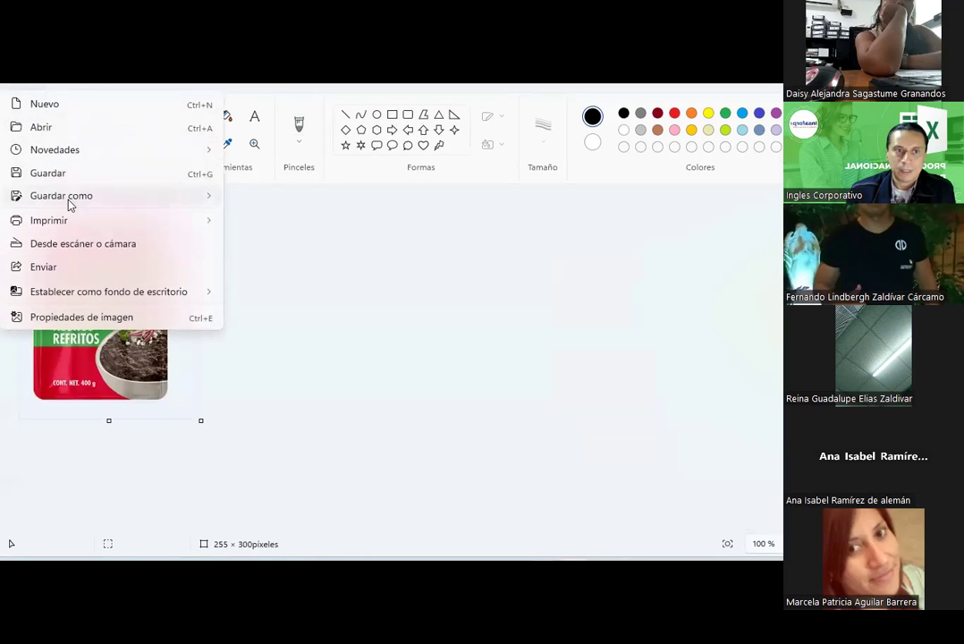
mouse_move(61, 196)
left_click(263, 225)
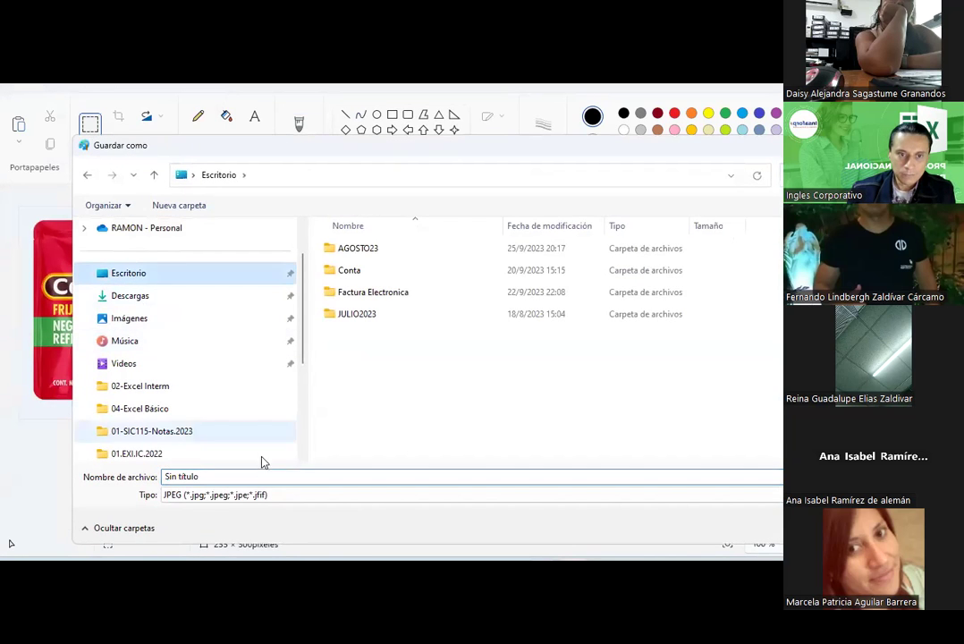
left_click(246, 471)
type("Firjoles")
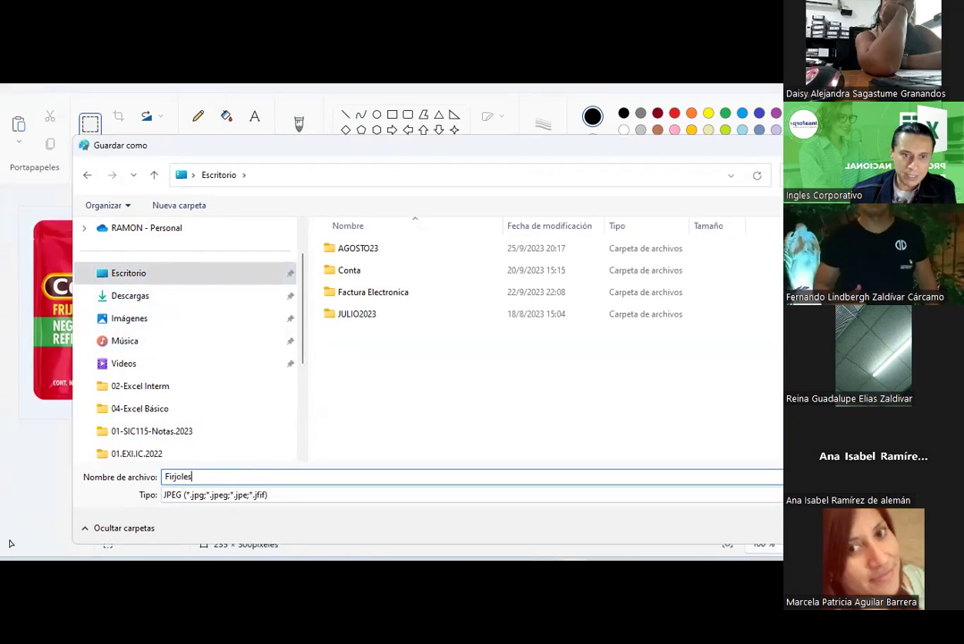
key("Return")
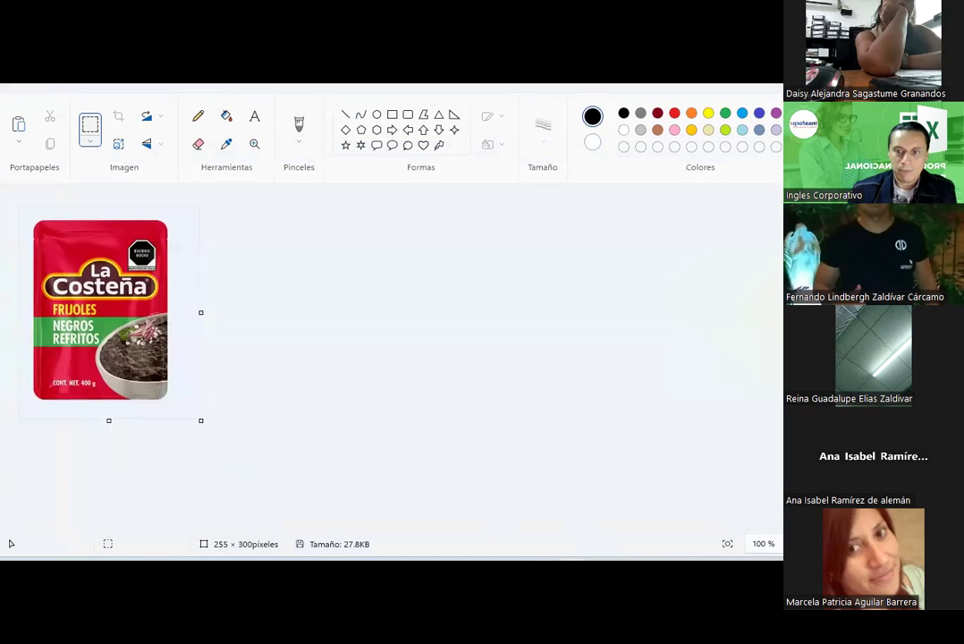
key("alt+Tab")
- Open cell D14's note for editing and select the note box
right_click(277, 339)
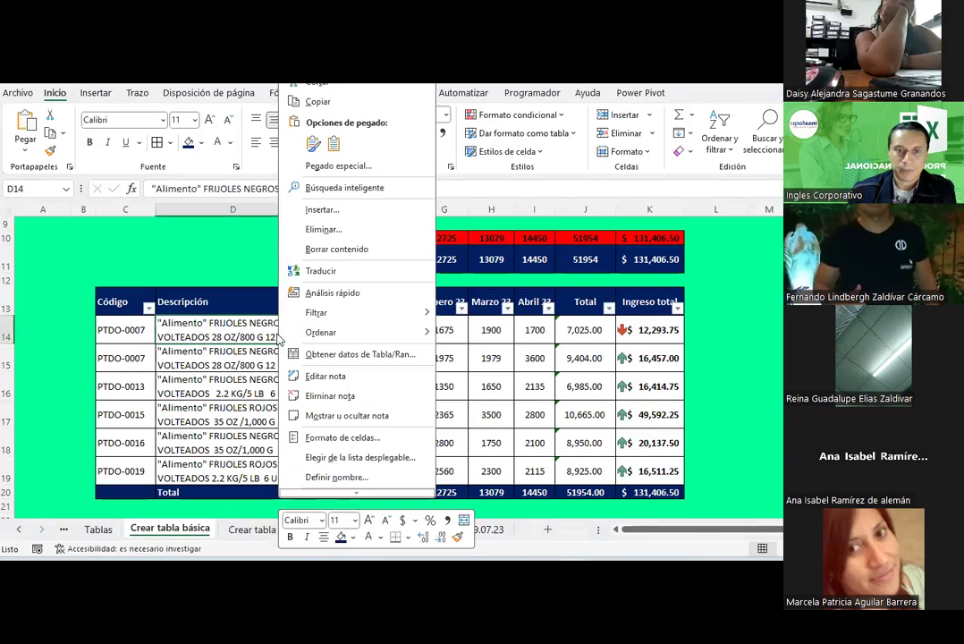
right_click(251, 339)
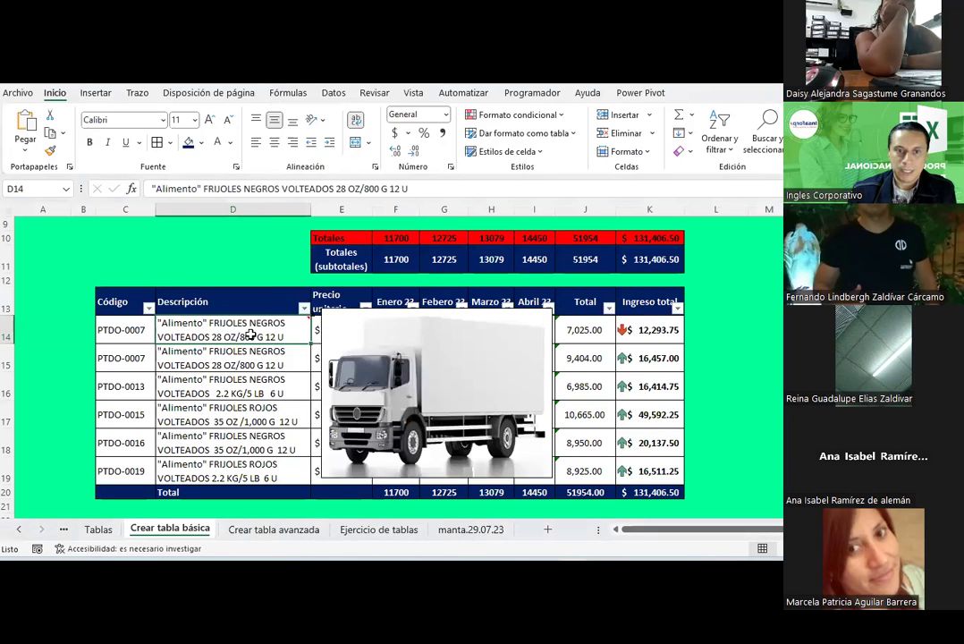
right_click(250, 338)
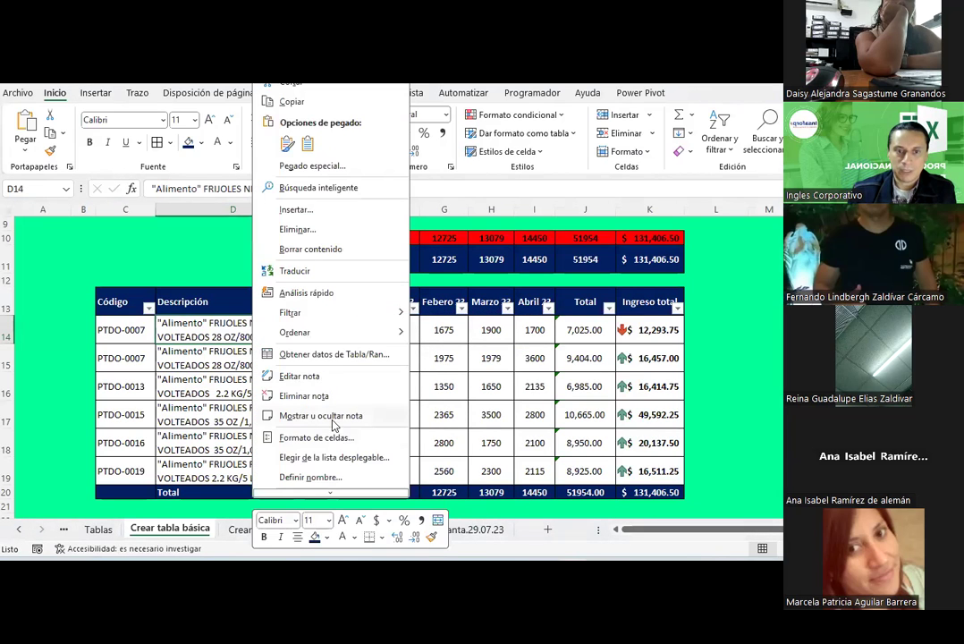
left_click(307, 382)
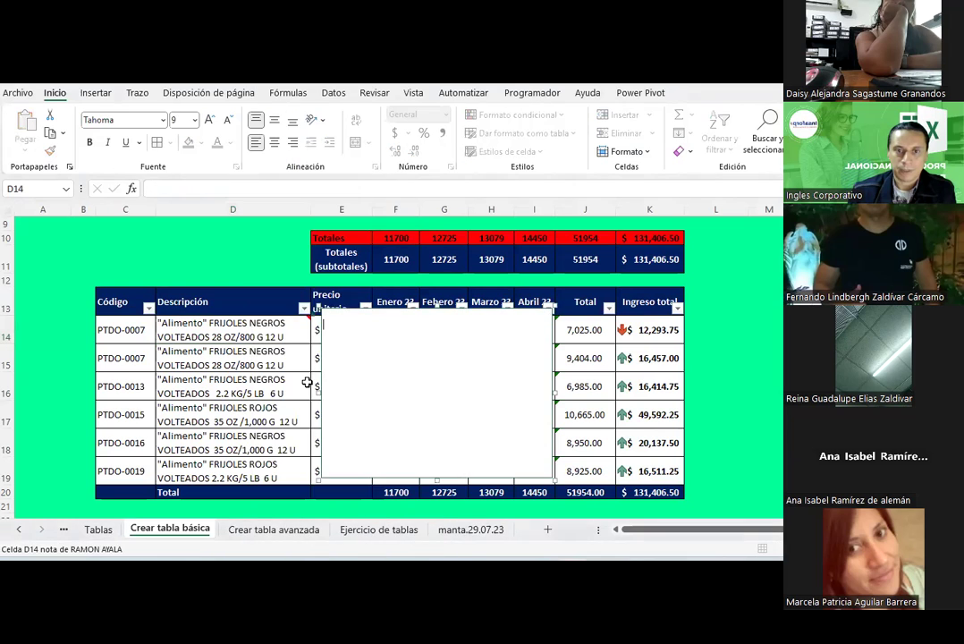
left_click(254, 387)
left_click(255, 328)
right_click(268, 331)
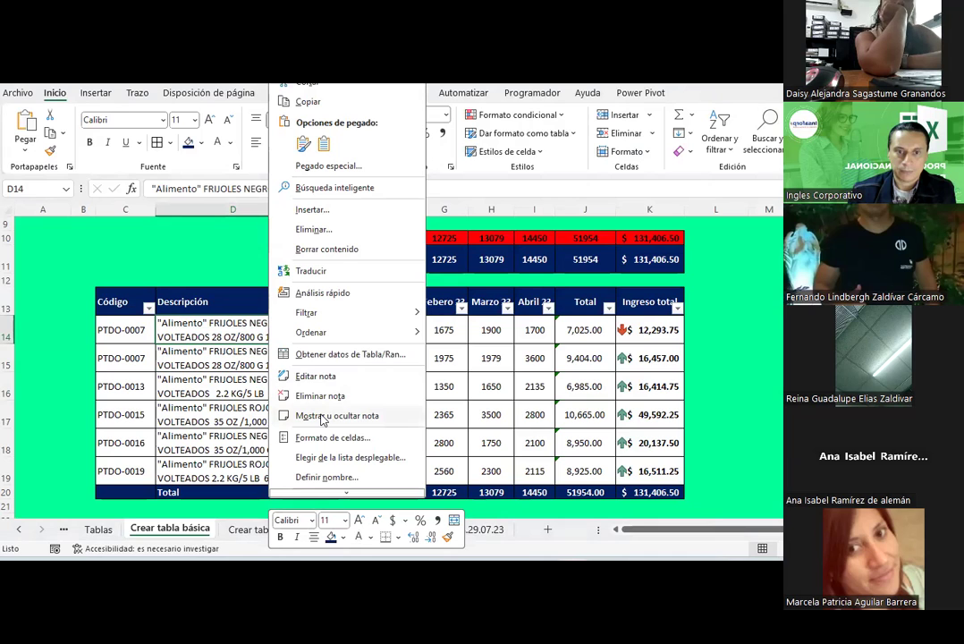
left_click(316, 377)
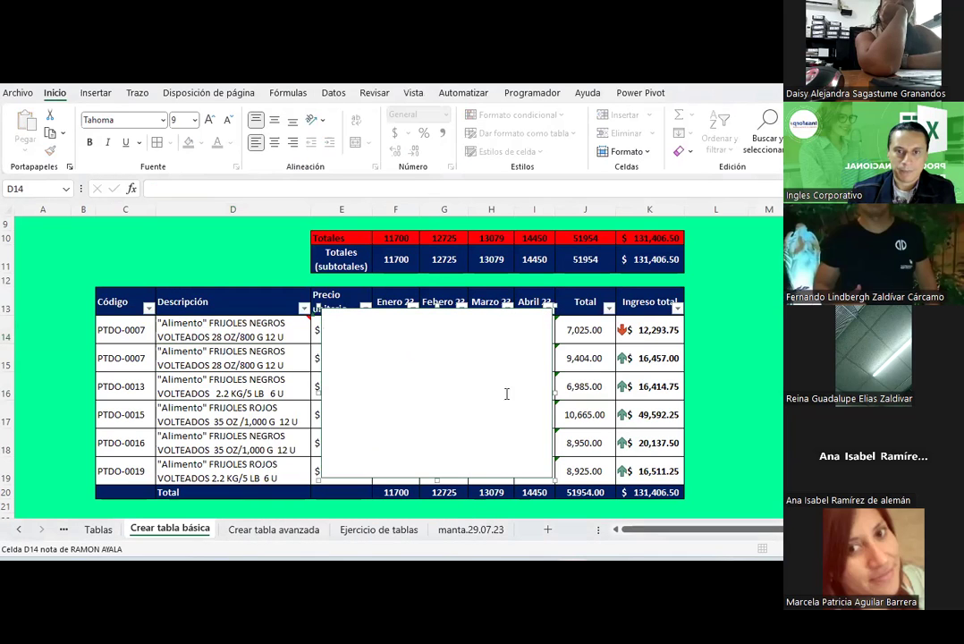
left_click(554, 347)
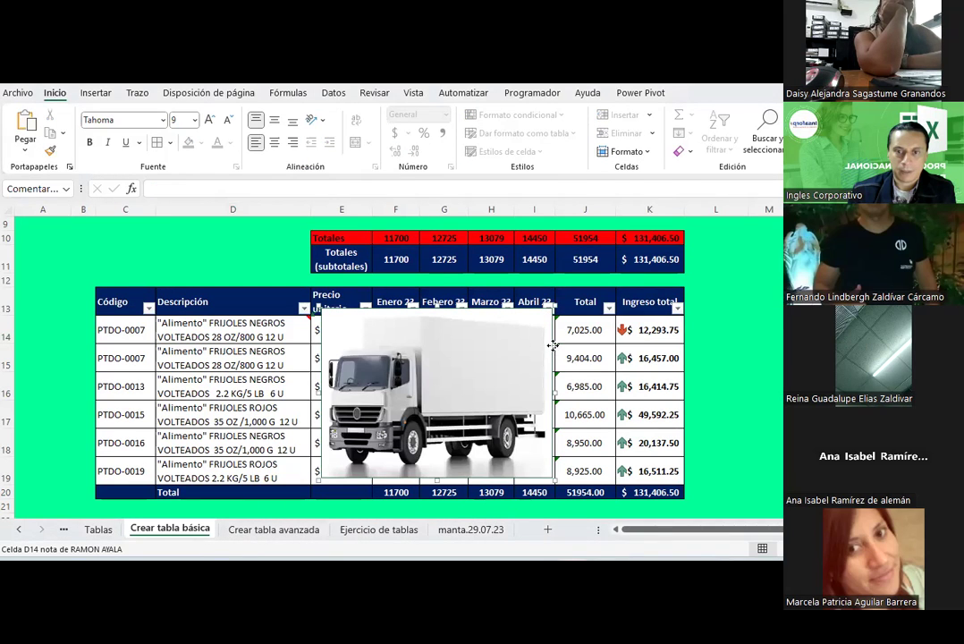
- Open the note's Fill Effects picture options to load a picture from file
right_click(465, 295)
left_click(590, 288)
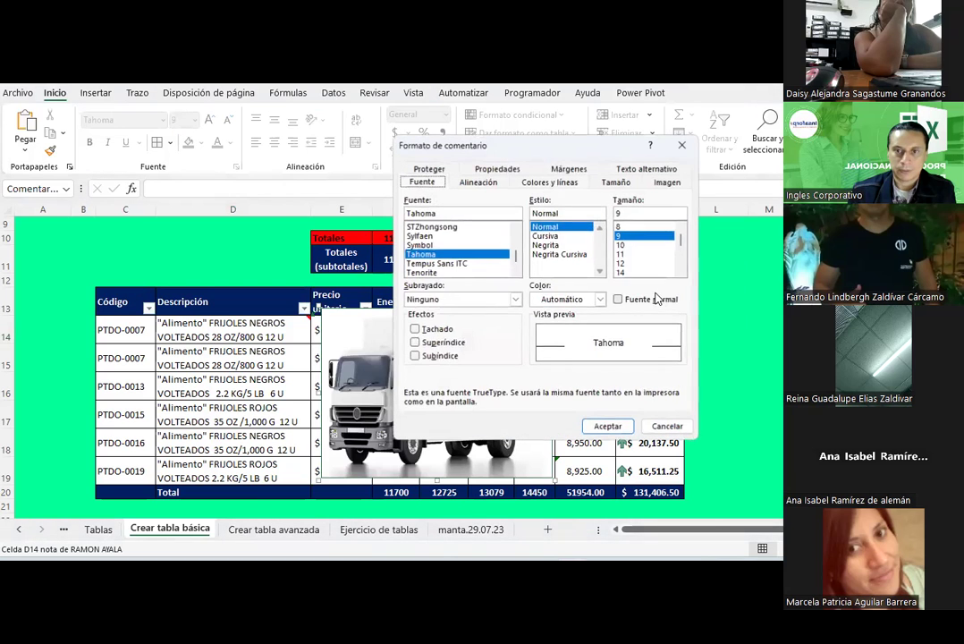
left_click(549, 182)
left_click(565, 216)
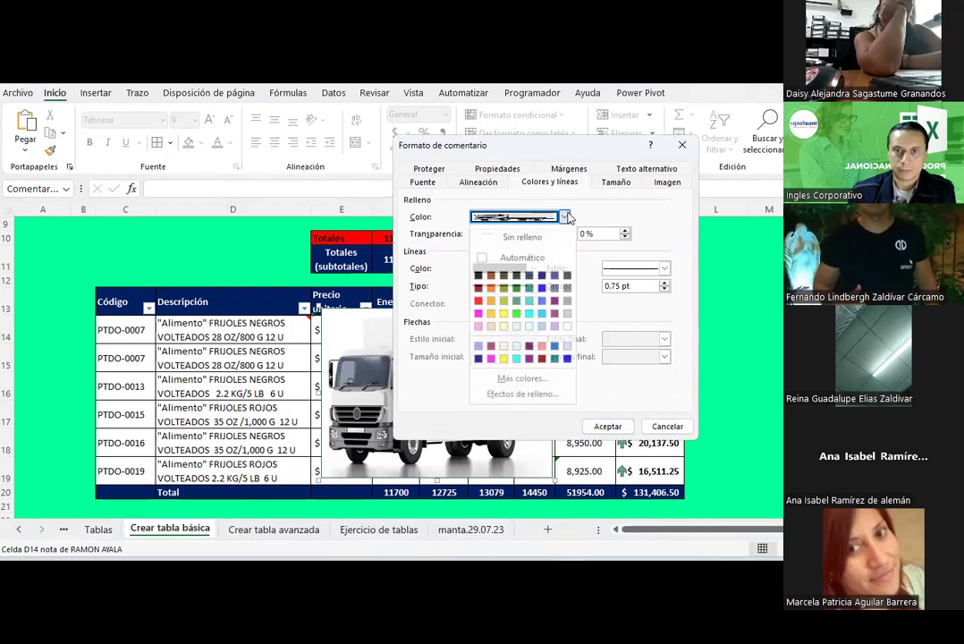
left_click(544, 394)
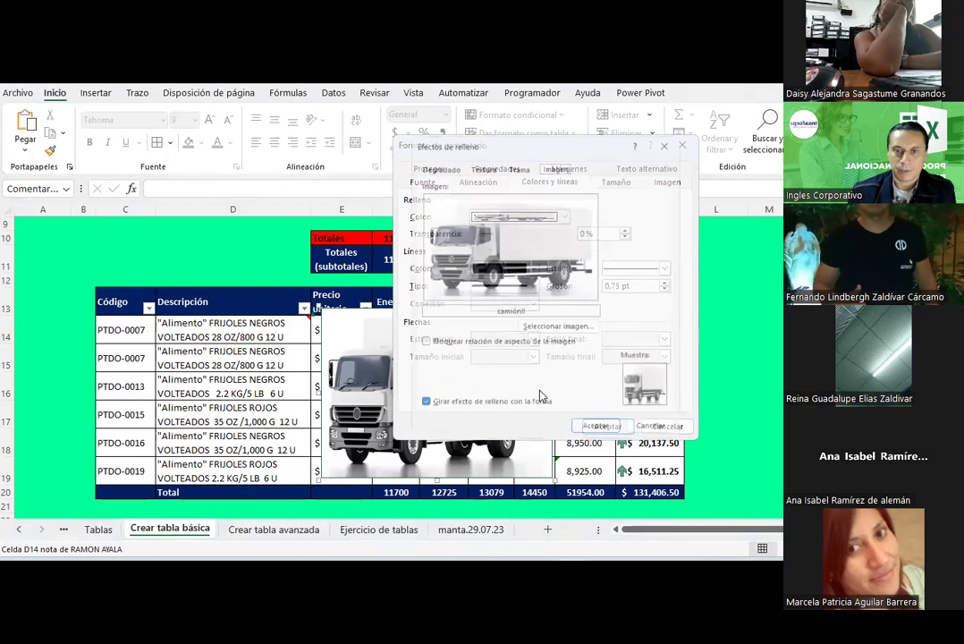
left_click(569, 328)
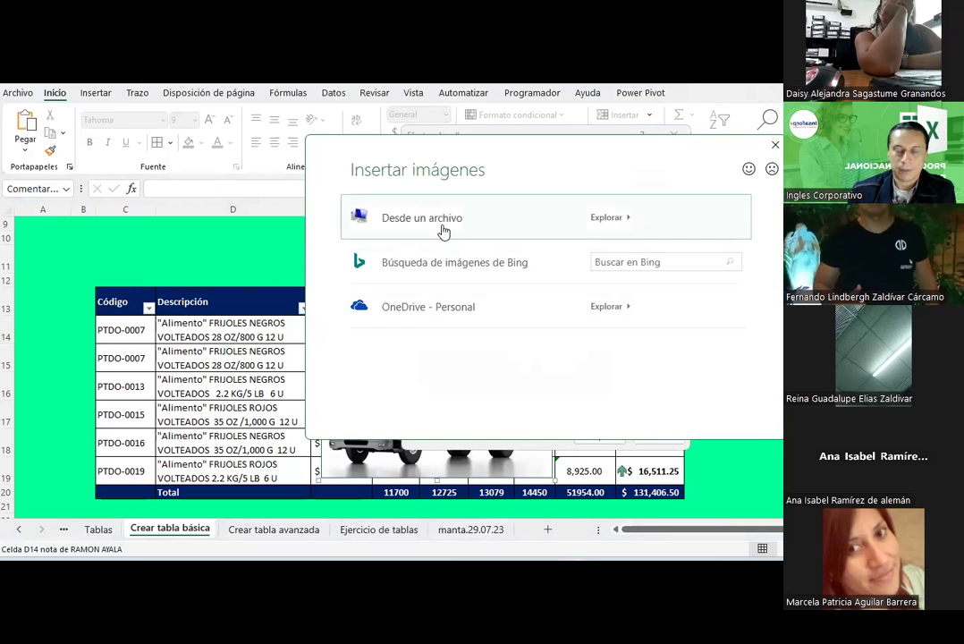
left_click(443, 224)
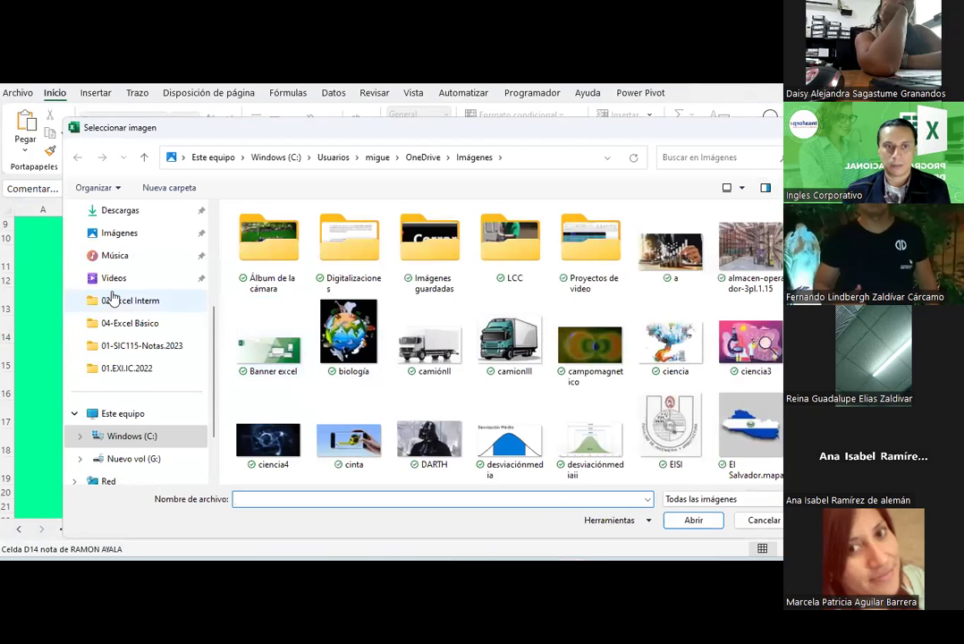
- Apply the desktop Firjoles picture as the note fill and drag the note narrower
scroll(124, 286, "up", 5)
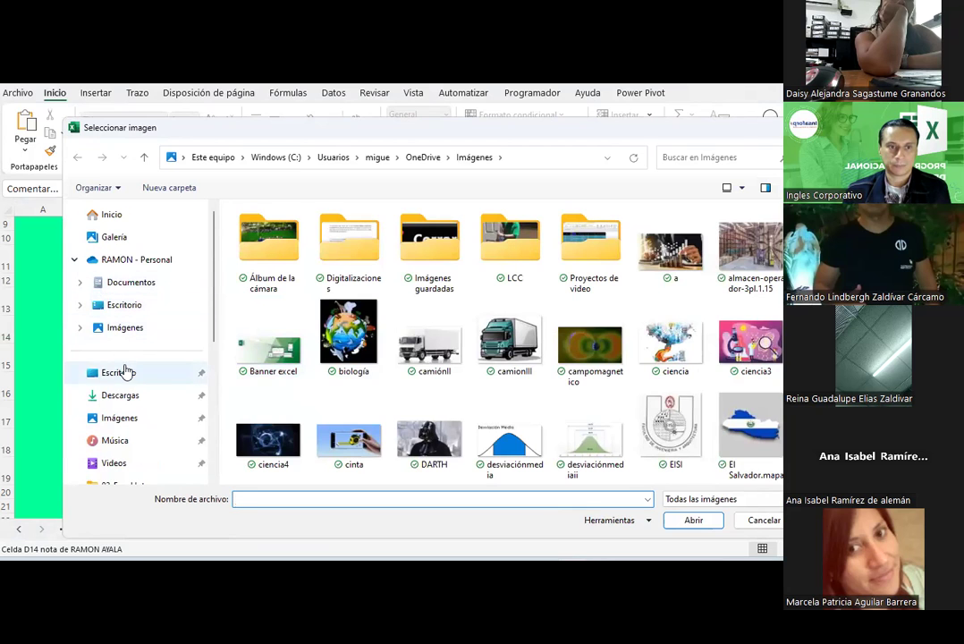
left_click(125, 372)
double_click(240, 327)
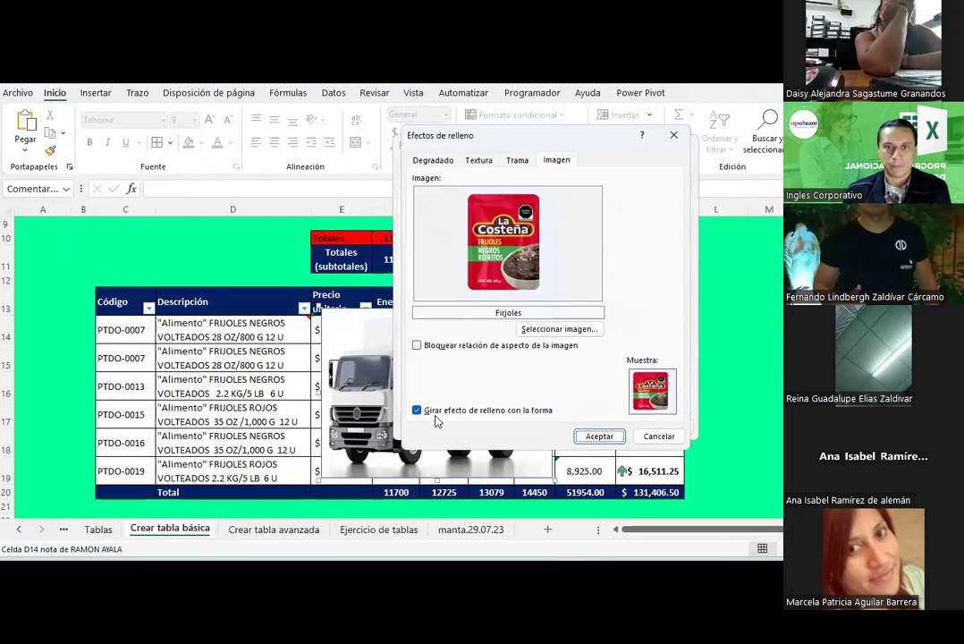
left_click(598, 436)
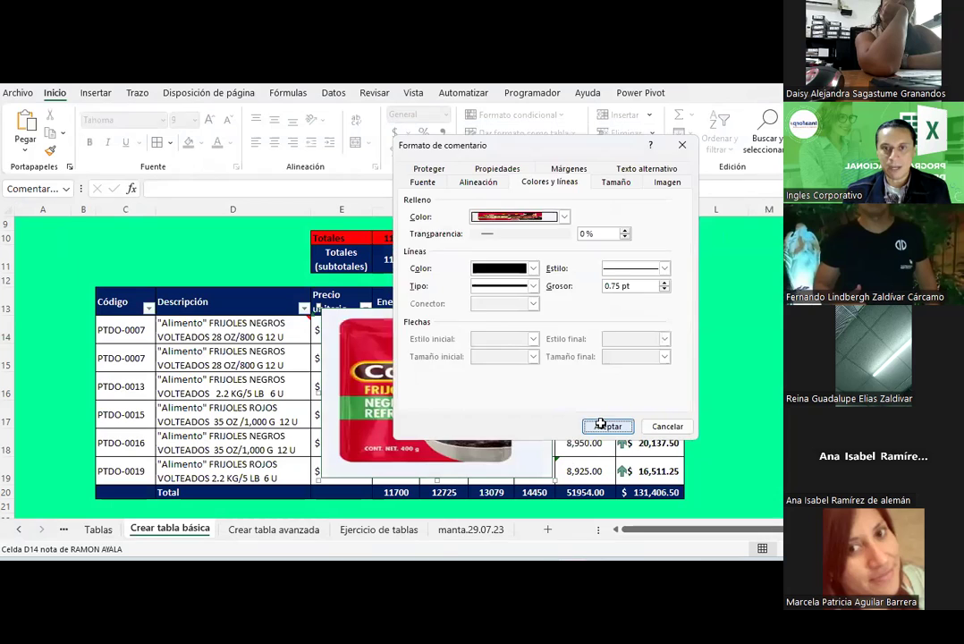
left_click(608, 426)
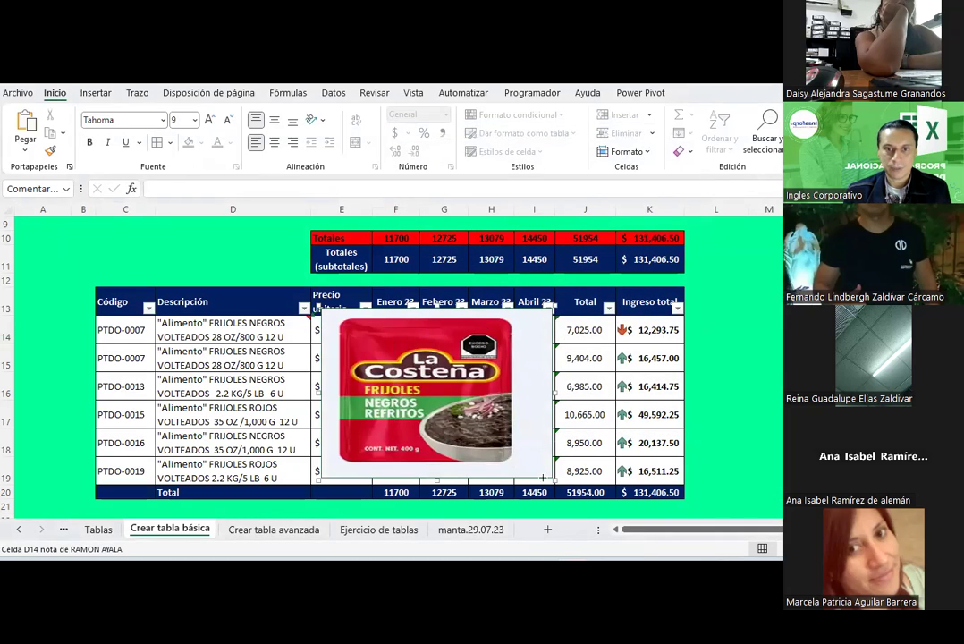
left_click_drag(542, 478, 464, 477)
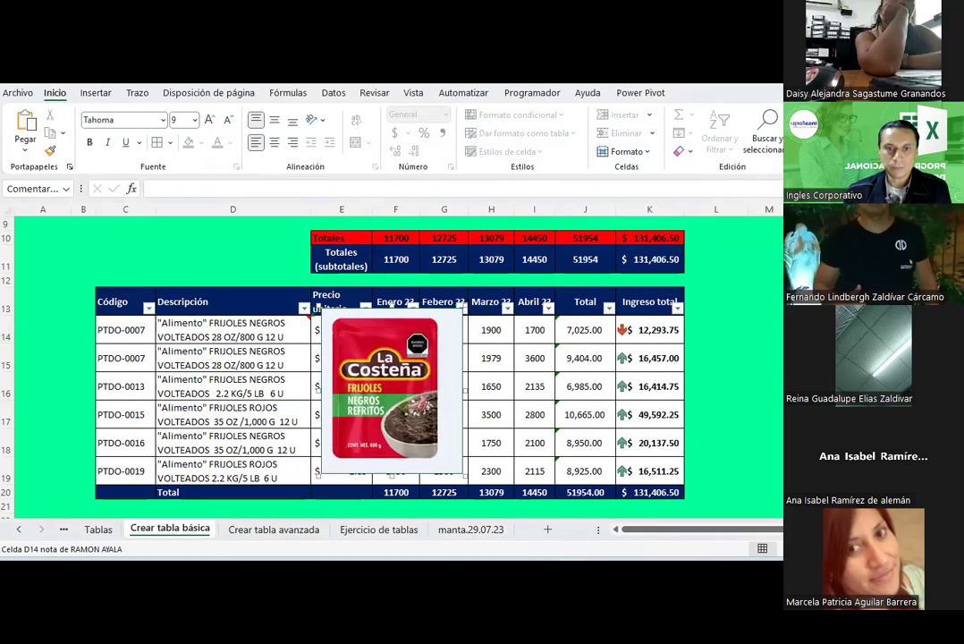
key("Escape")
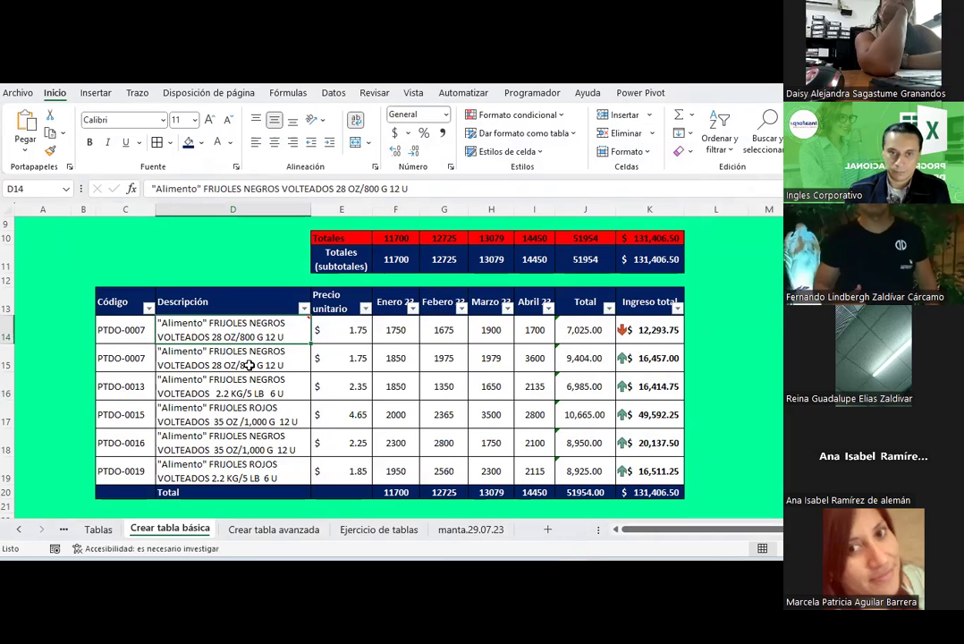
left_click(249, 365)
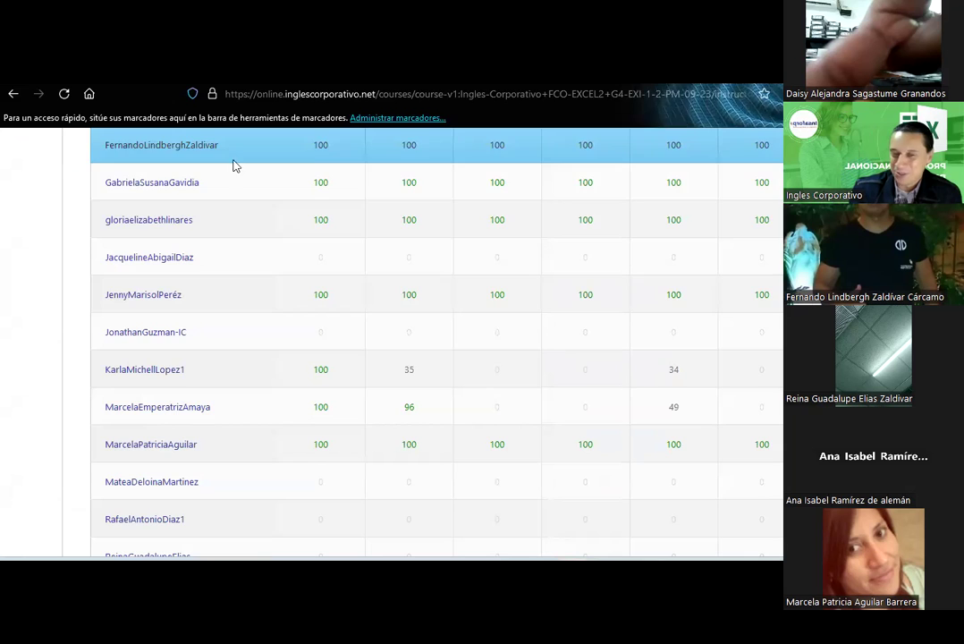
scroll(300, 293, "up", 1)
scroll(300, 293, "up", 3)
scroll(300, 293, "up", 1)
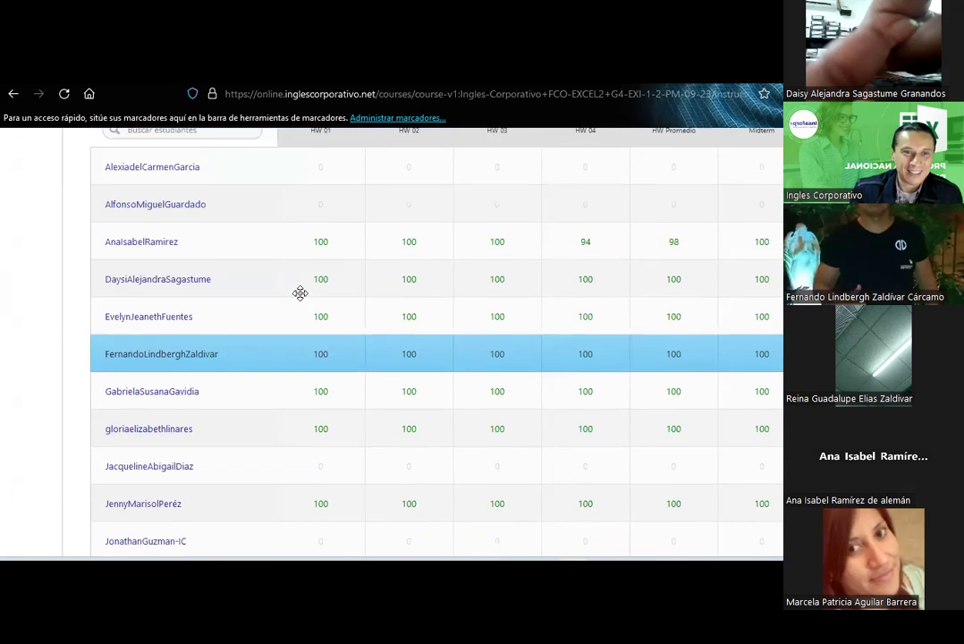
scroll(300, 293, "down", 1)
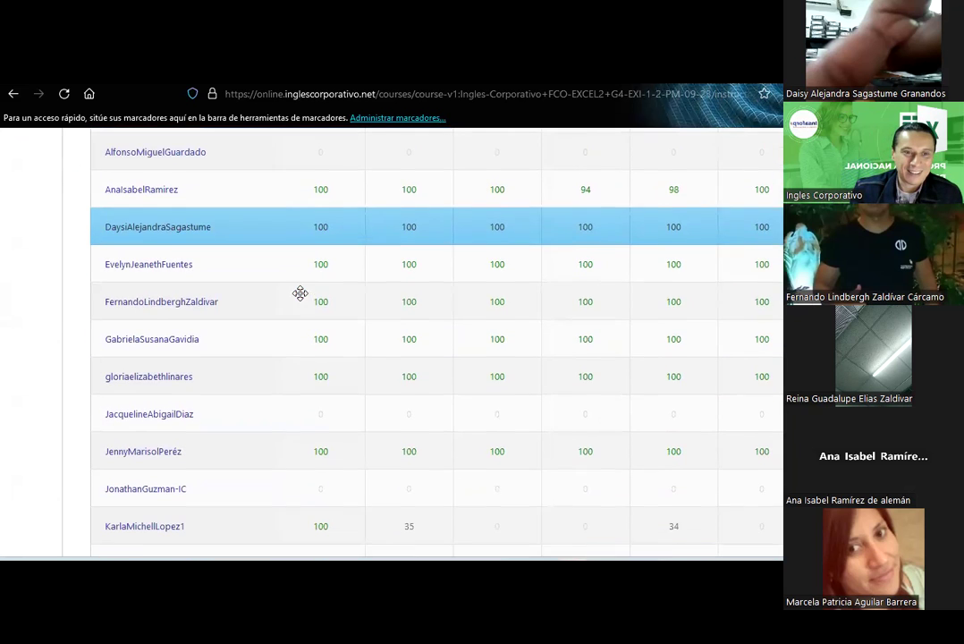
scroll(300, 293, "down", 1)
scroll(300, 294, "down", 1)
scroll(299, 293, "down", 1)
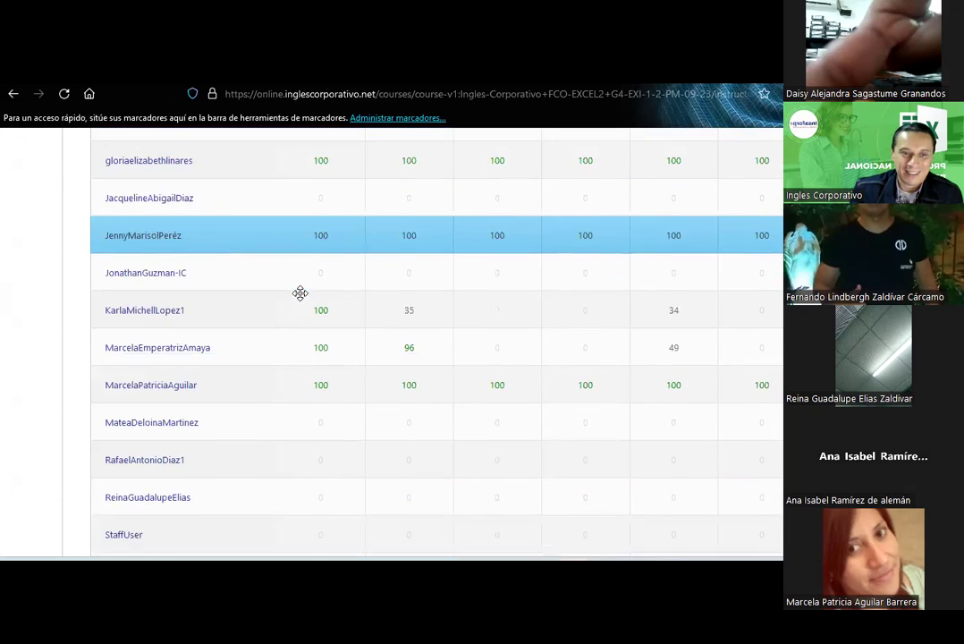
scroll(300, 293, "down", 1)
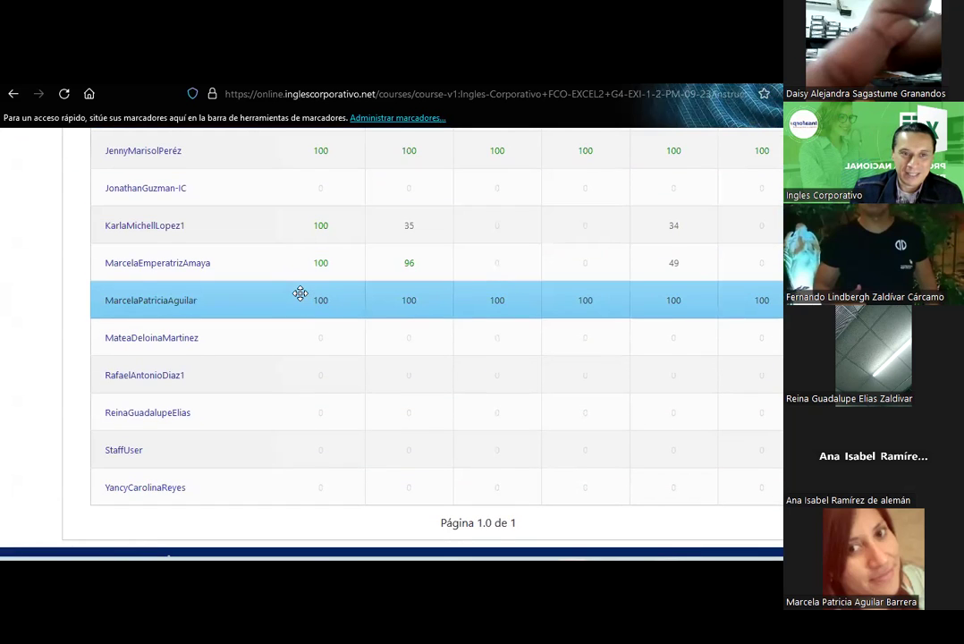
scroll(300, 293, "up", 1)
scroll(300, 294, "up", 1)
scroll(300, 293, "up", 1)
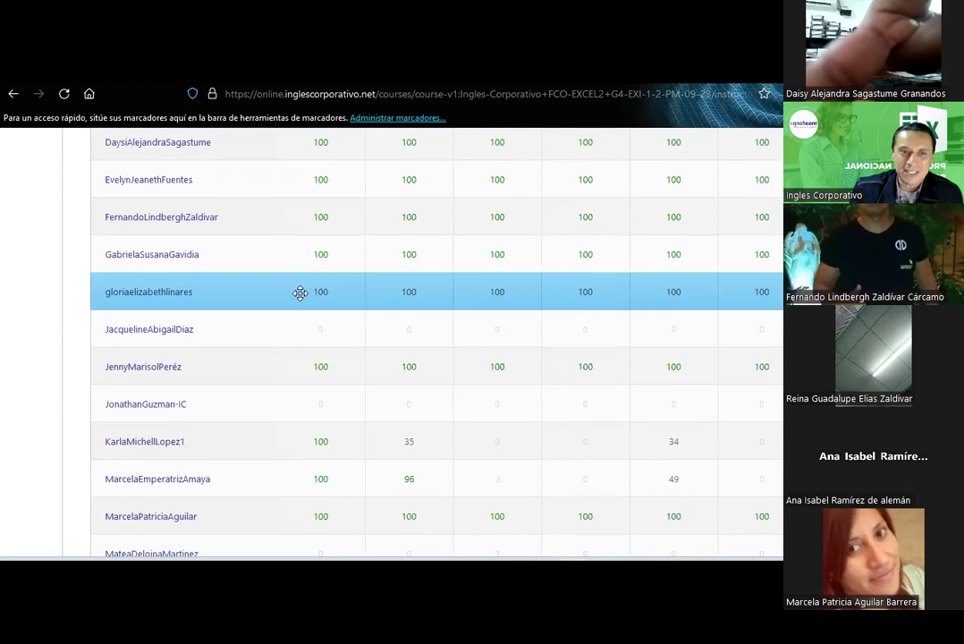
scroll(300, 293, "up", 1)
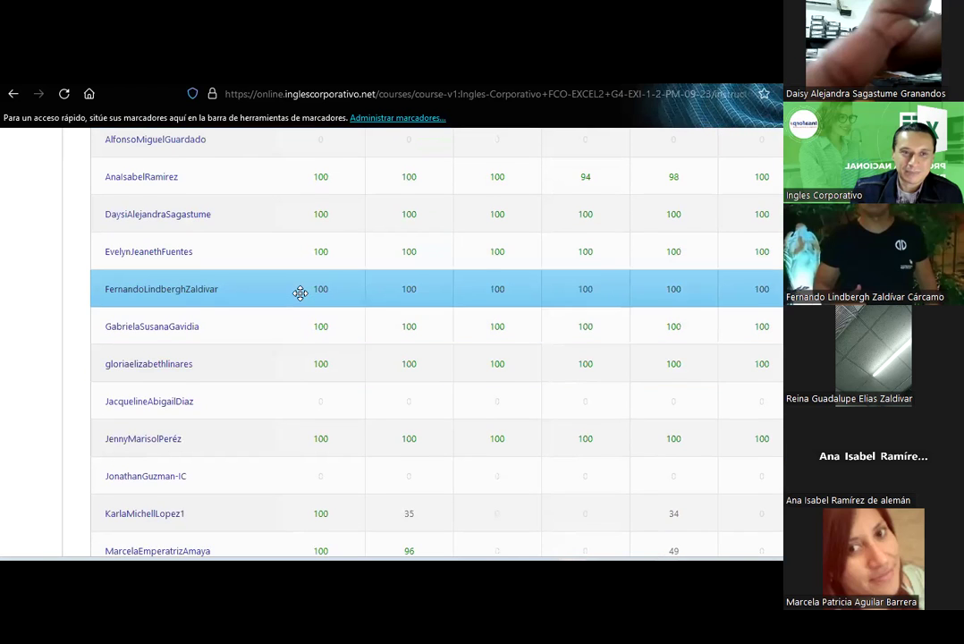
scroll(299, 293, "up", 1)
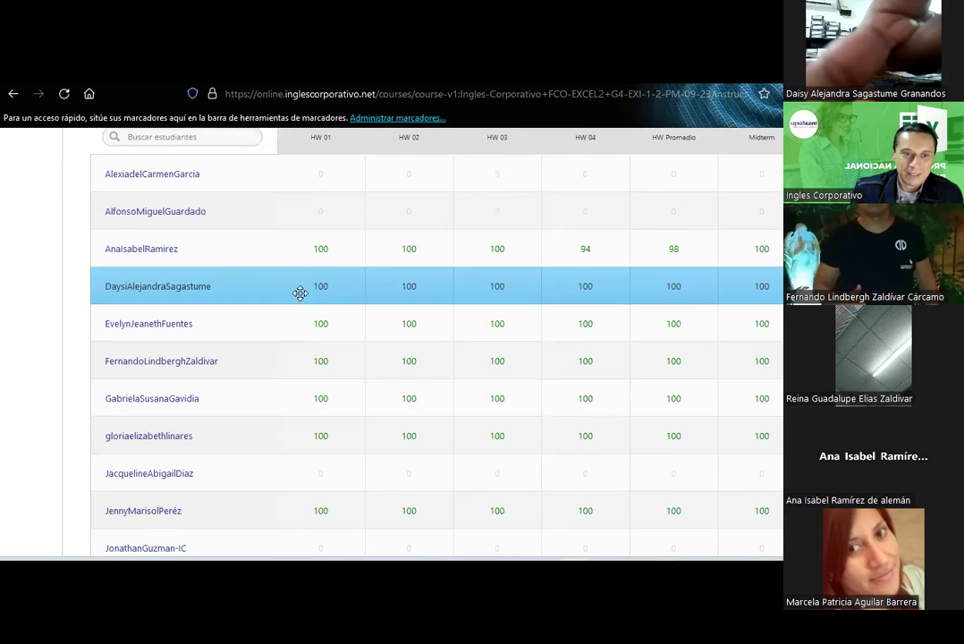
scroll(299, 293, "down", 1)
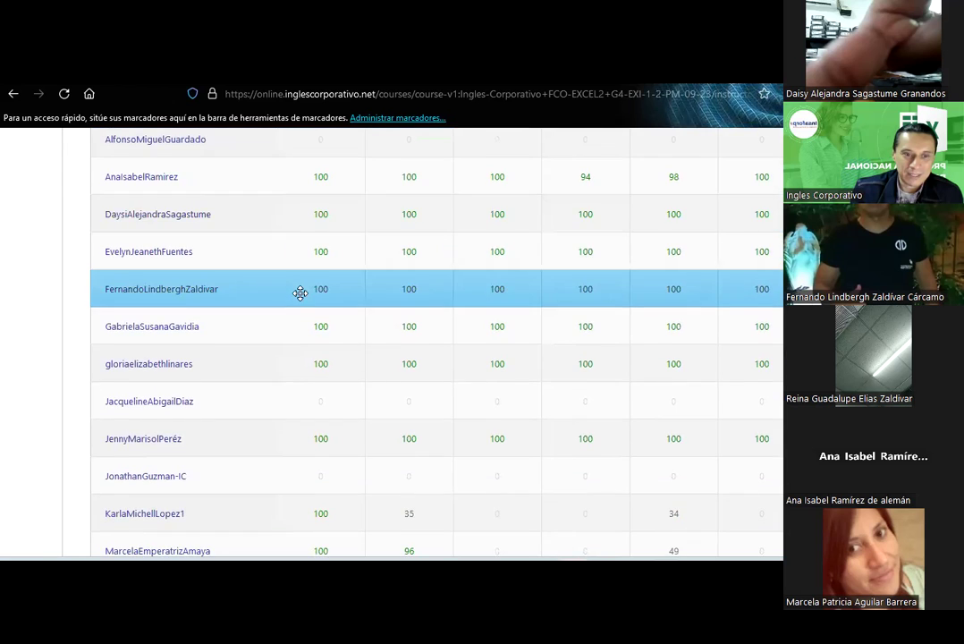
scroll(300, 293, "down", 2)
scroll(300, 294, "down", 1)
scroll(300, 294, "down", 1)
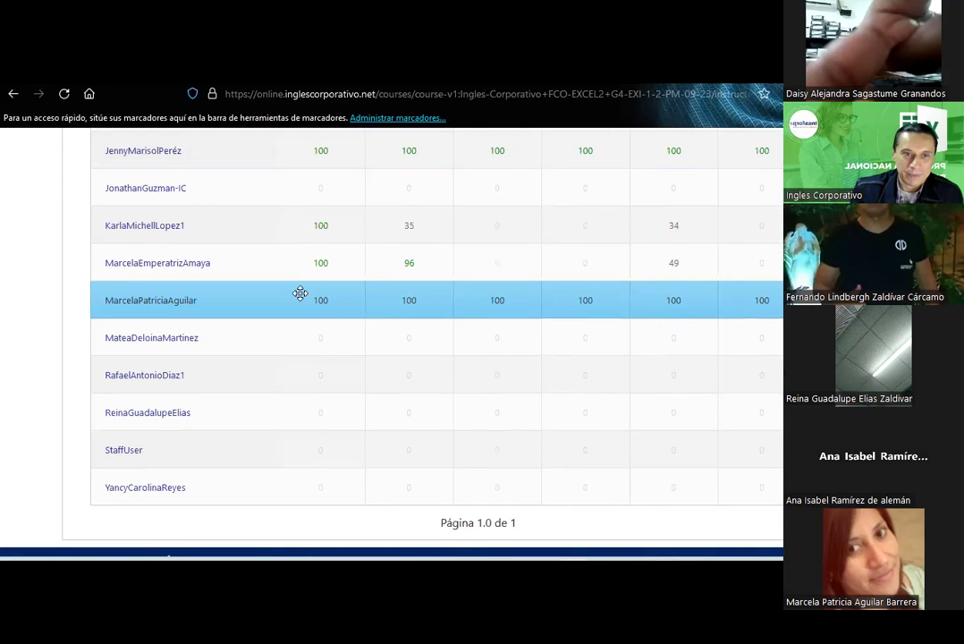
scroll(300, 294, "up", 1)
scroll(300, 294, "up", 3)
scroll(300, 294, "up", 1)
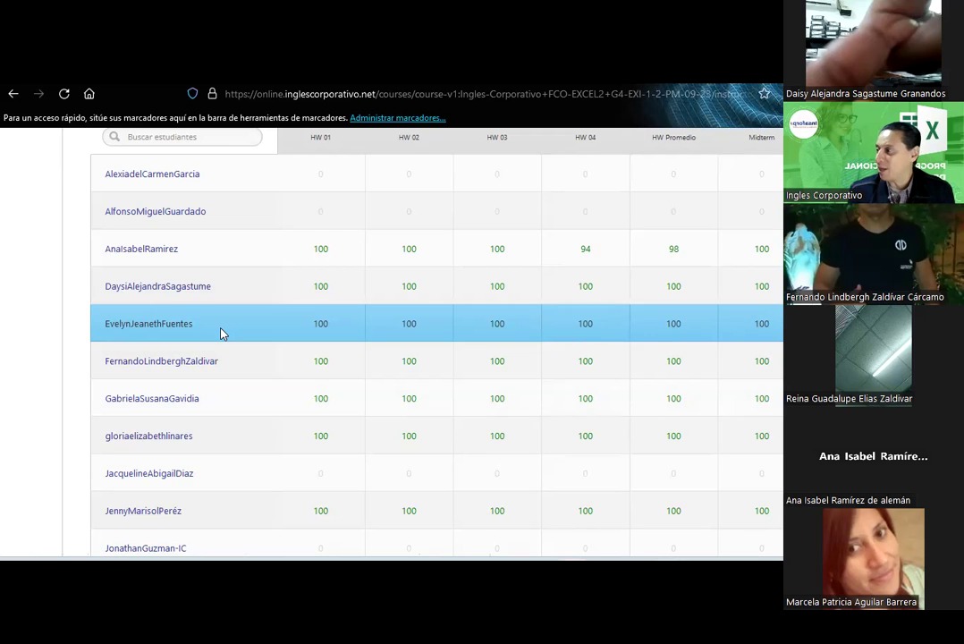
- Compare the B6 participant in the attendance sheet with the gradebook, then return to attendance
key("ctrl+Tab")
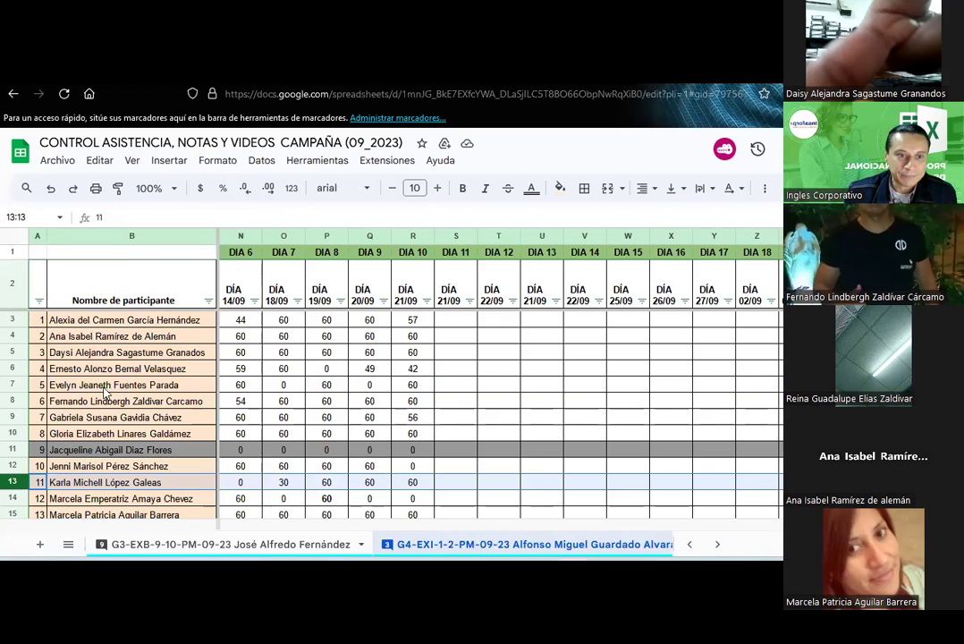
left_click(81, 369)
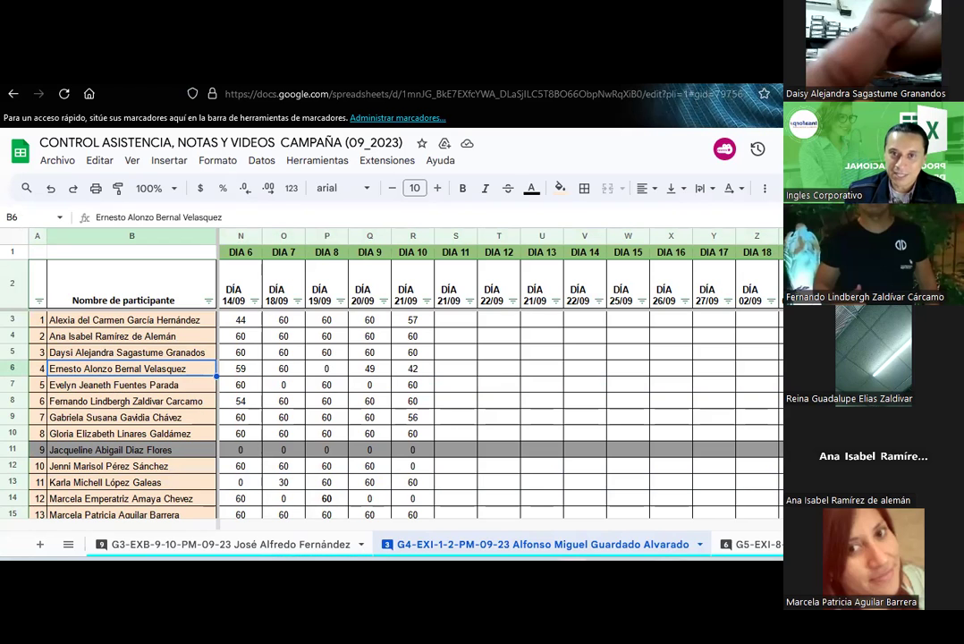
key("ctrl+Tab")
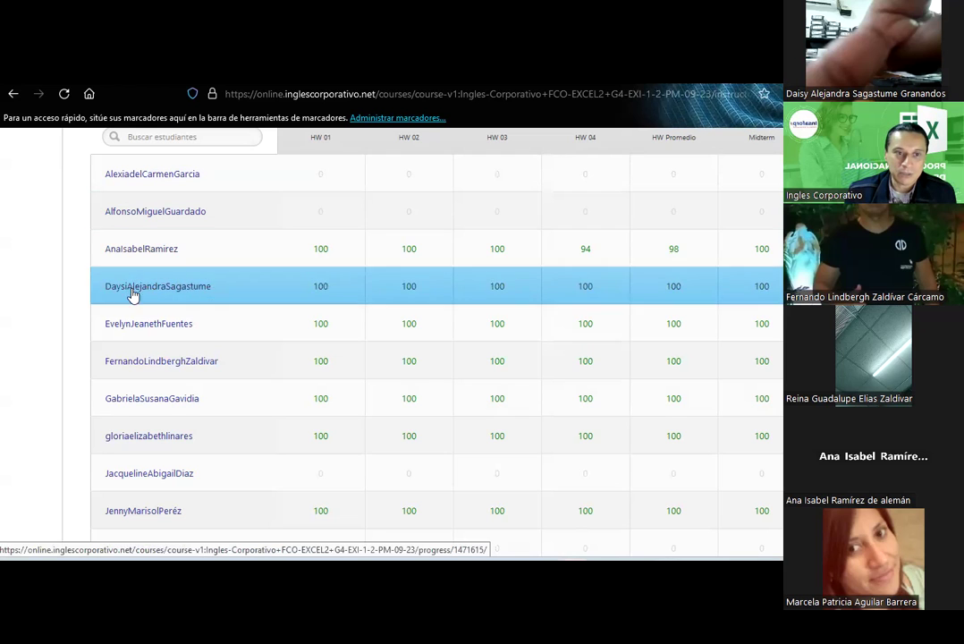
scroll(126, 334, "down", 1)
scroll(126, 334, "down", 2)
scroll(125, 334, "down", 2)
scroll(125, 334, "down", 2)
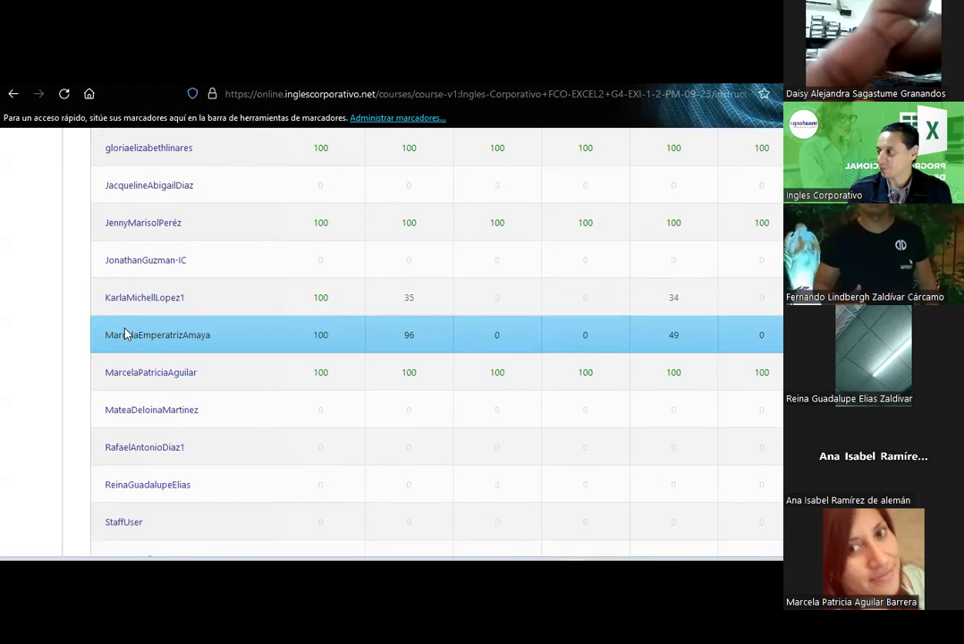
scroll(125, 334, "up", 5)
scroll(125, 334, "up", 2)
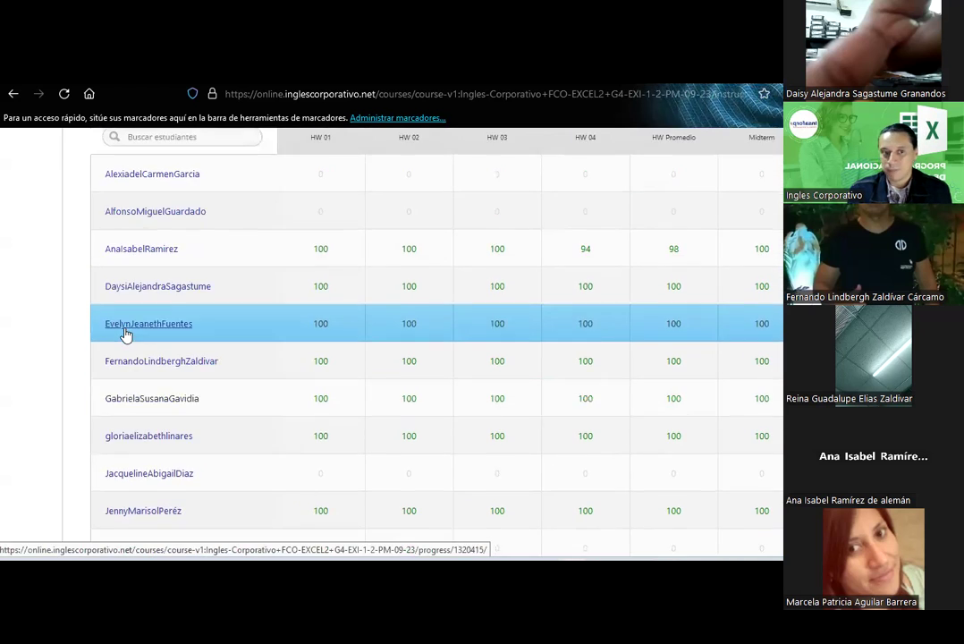
scroll(125, 334, "up", 2)
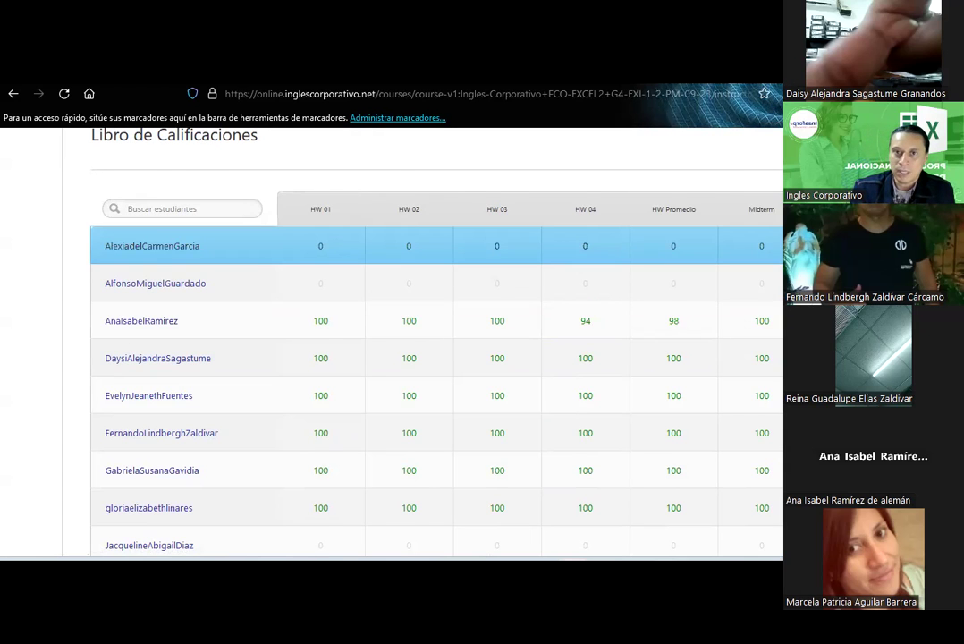
key("ctrl+Tab")
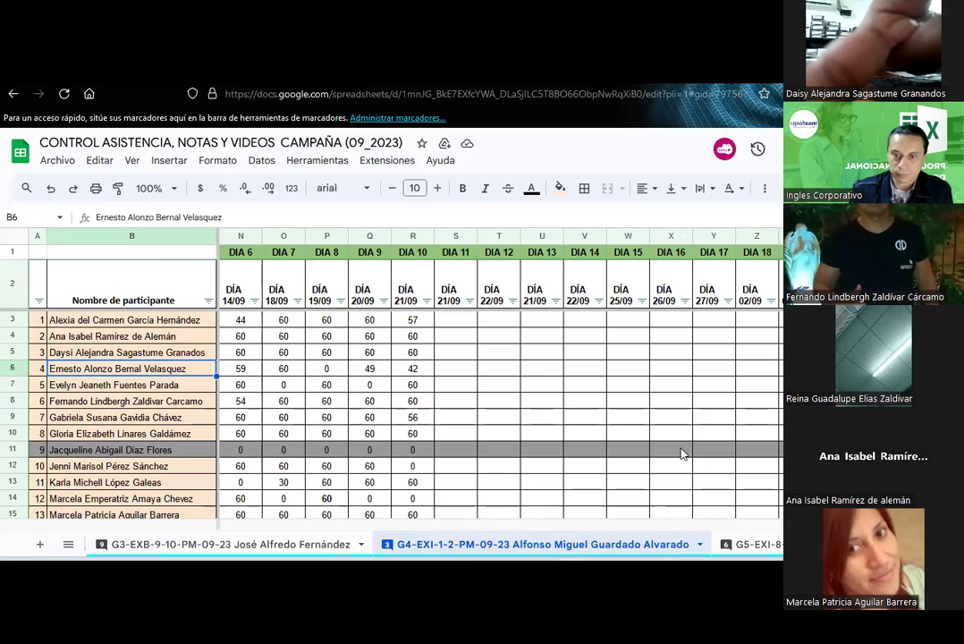
left_click(716, 458)
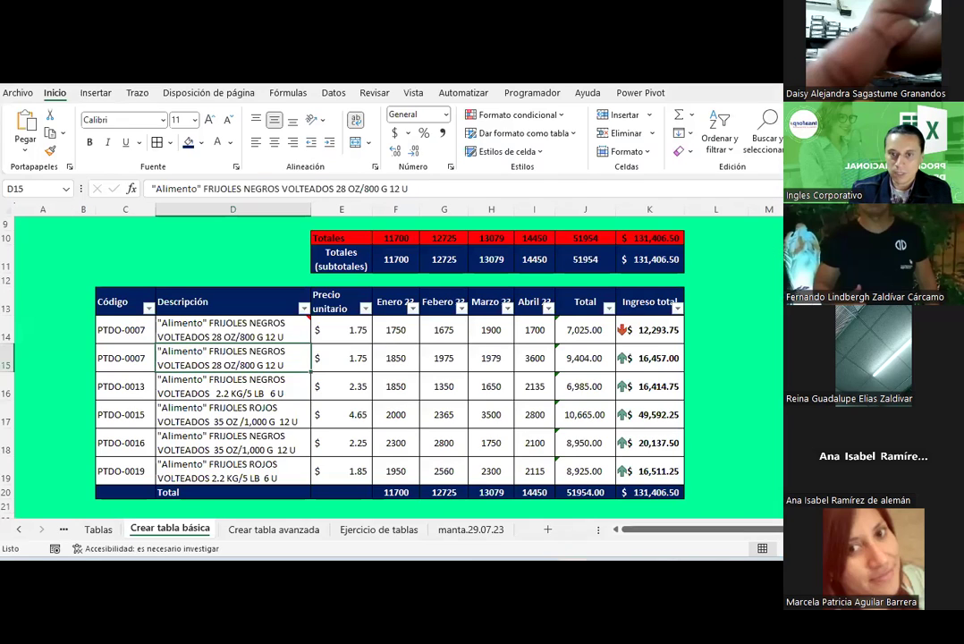
left_click(741, 398)
scroll(741, 400, "up", 1)
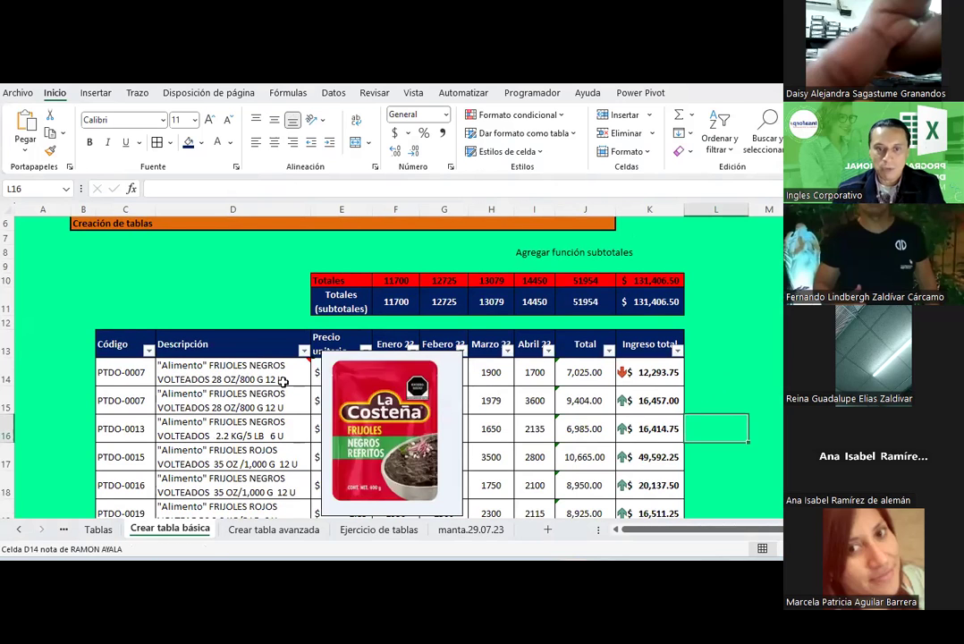
left_click(208, 351)
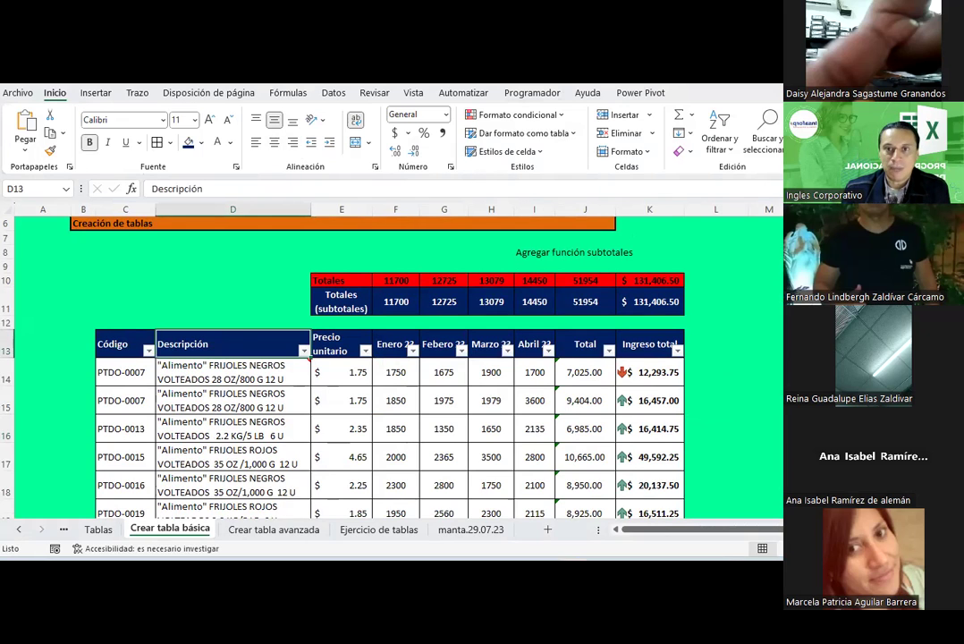
left_click(95, 93)
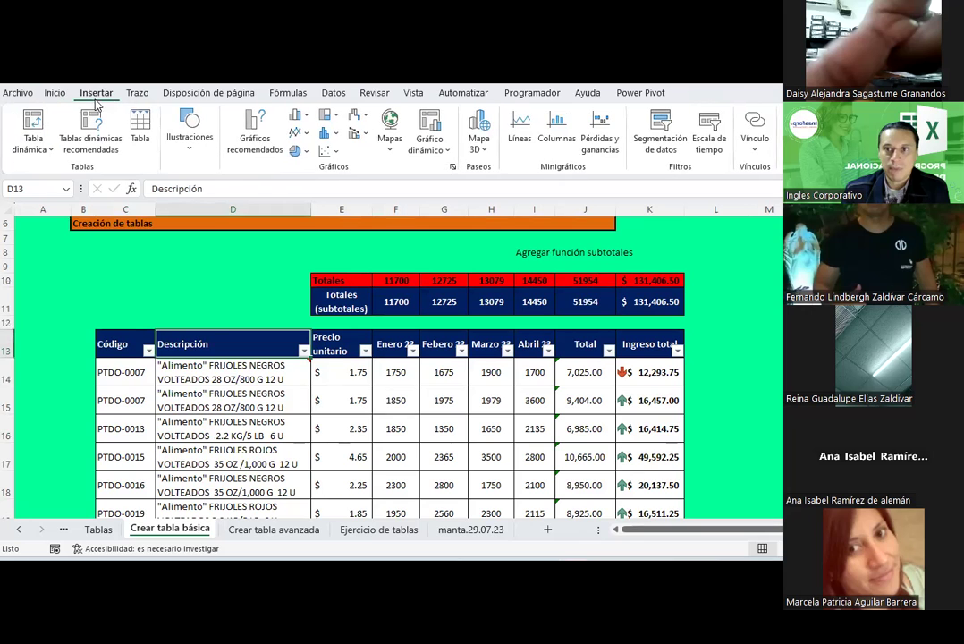
left_click(199, 95)
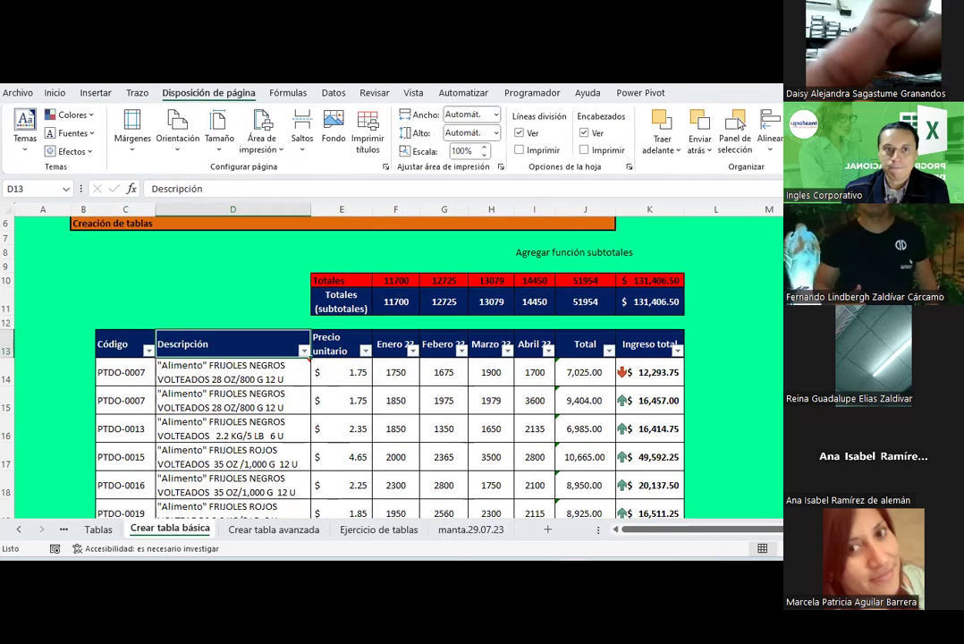
left_click(296, 95)
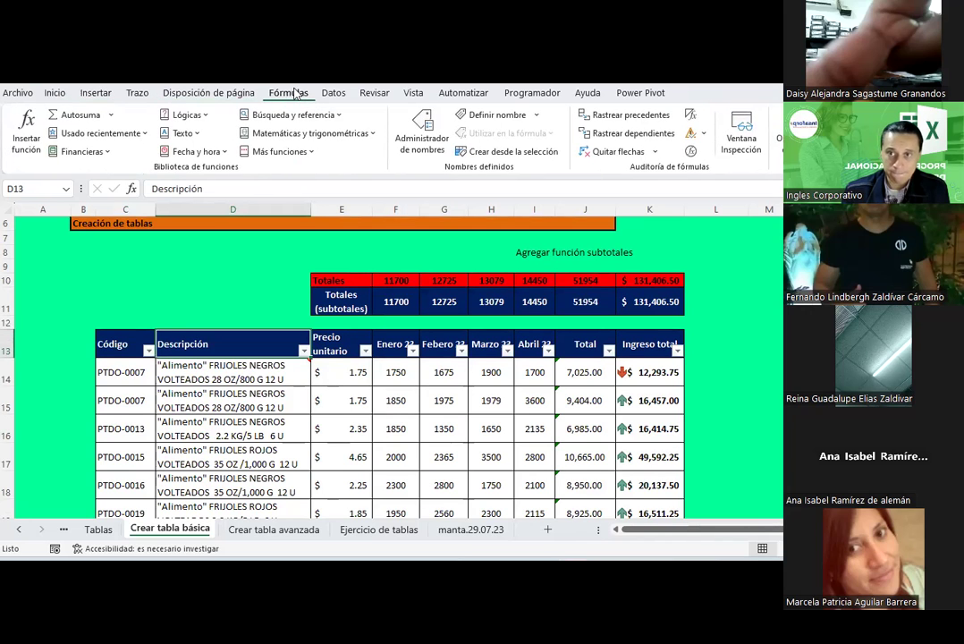
left_click(333, 94)
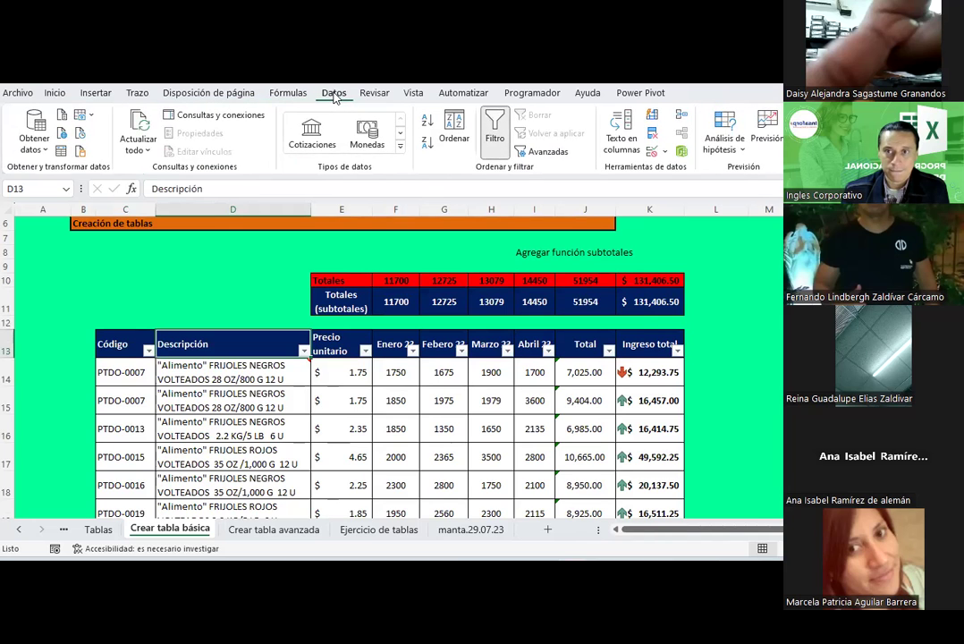
left_click(372, 95)
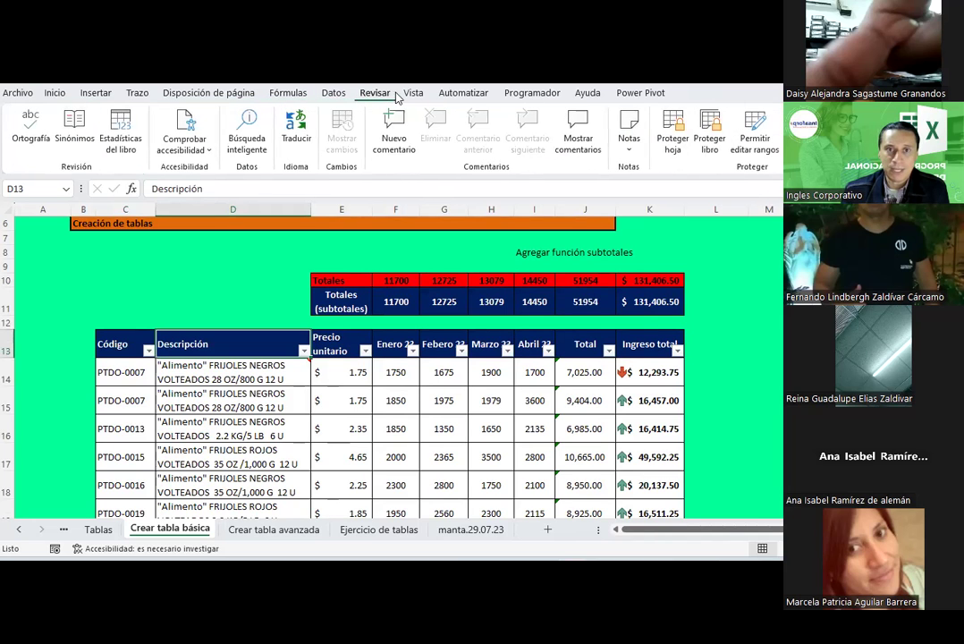
left_click(415, 94)
left_click(472, 94)
left_click(535, 94)
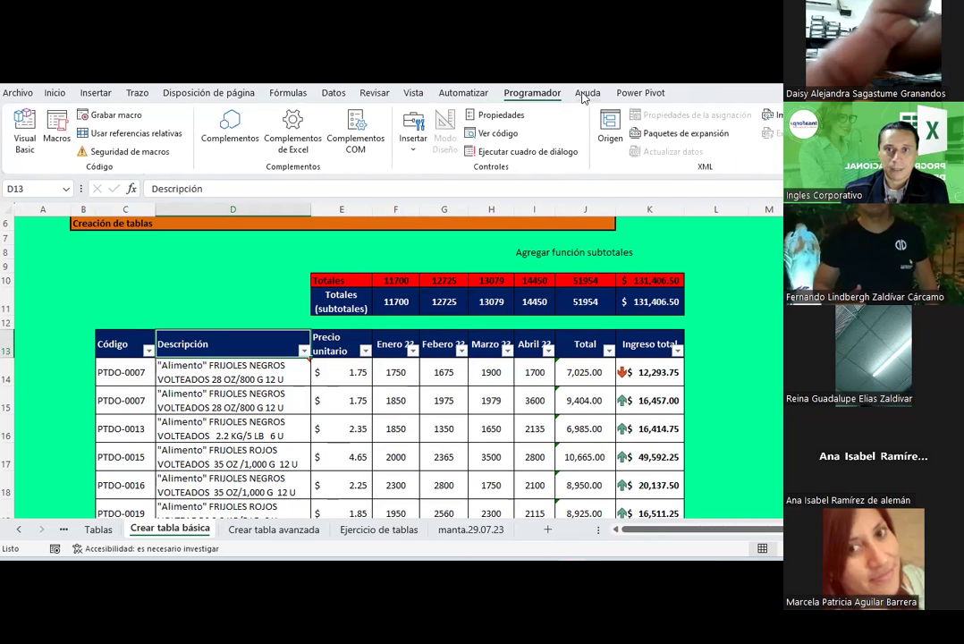
left_click(586, 94)
left_click(146, 97)
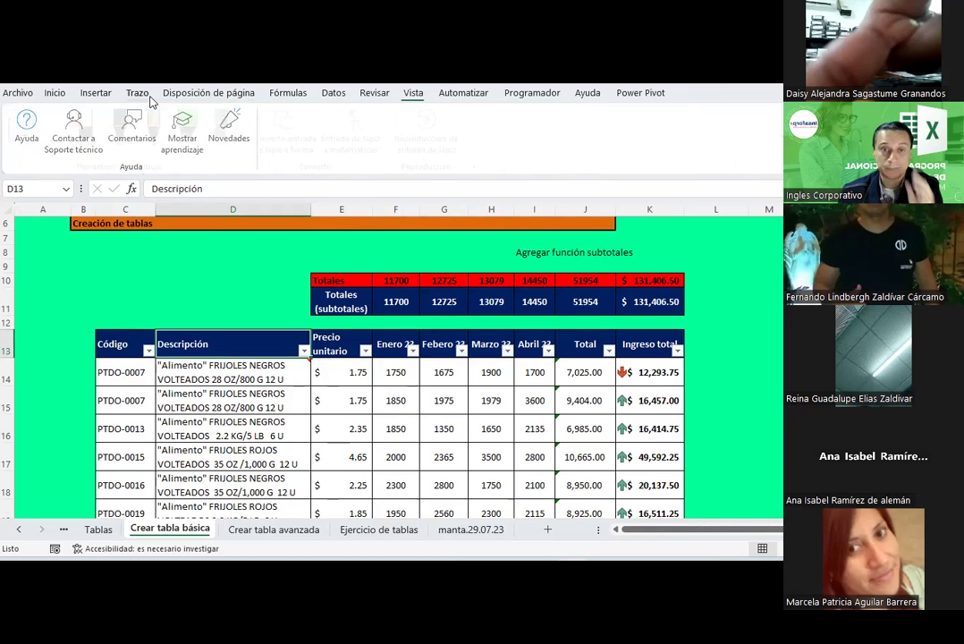
mouse_move(113, 345)
left_mouse_down()
mouse_move(617, 531)
mouse_move(613, 512)
left_mouse_up()
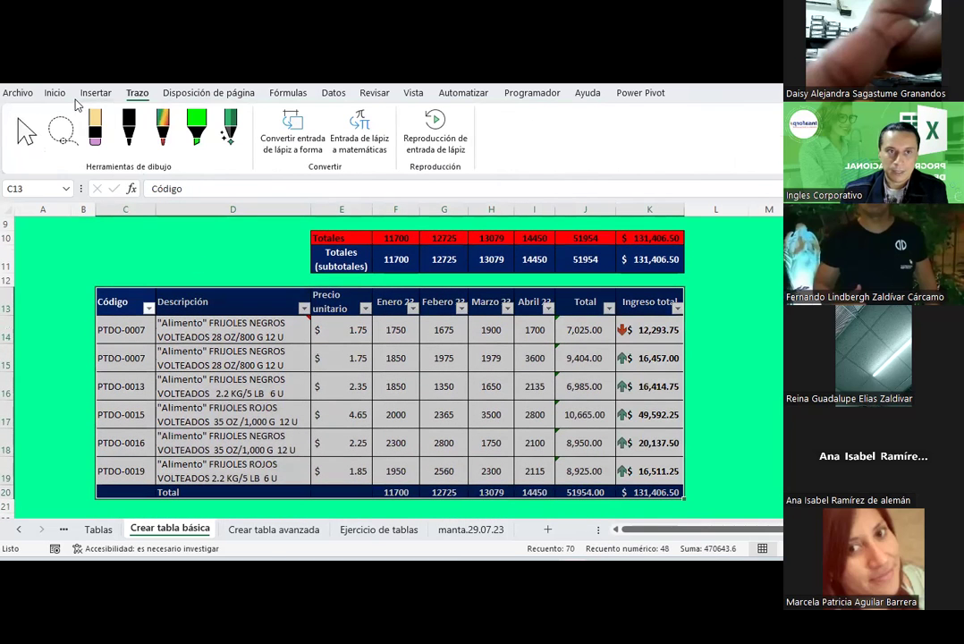
- Browse Inicio and Insertar, try Segmentación de datos, and cancel Conexiones existentes
left_click(61, 94)
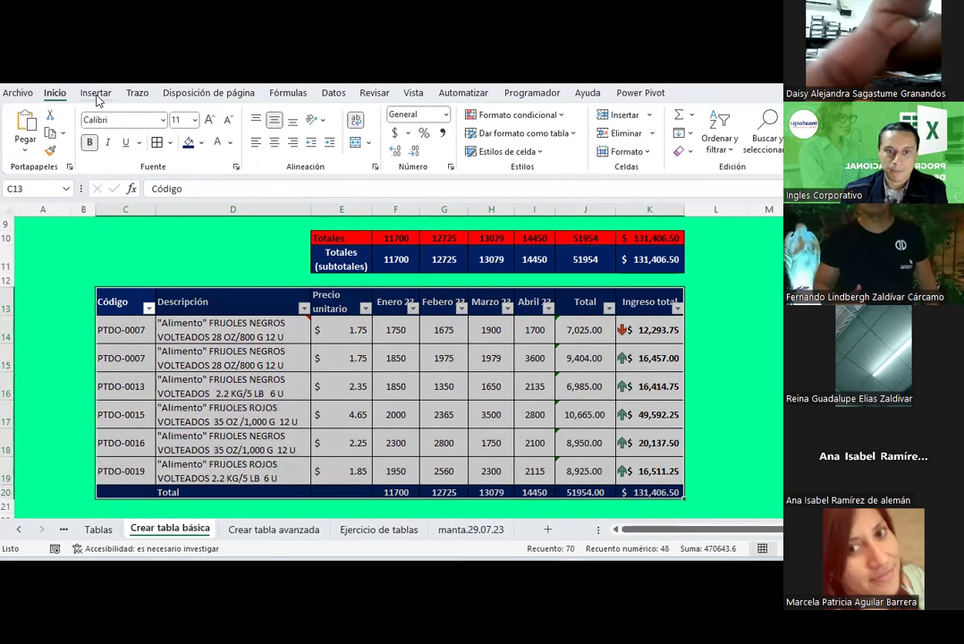
left_click(96, 94)
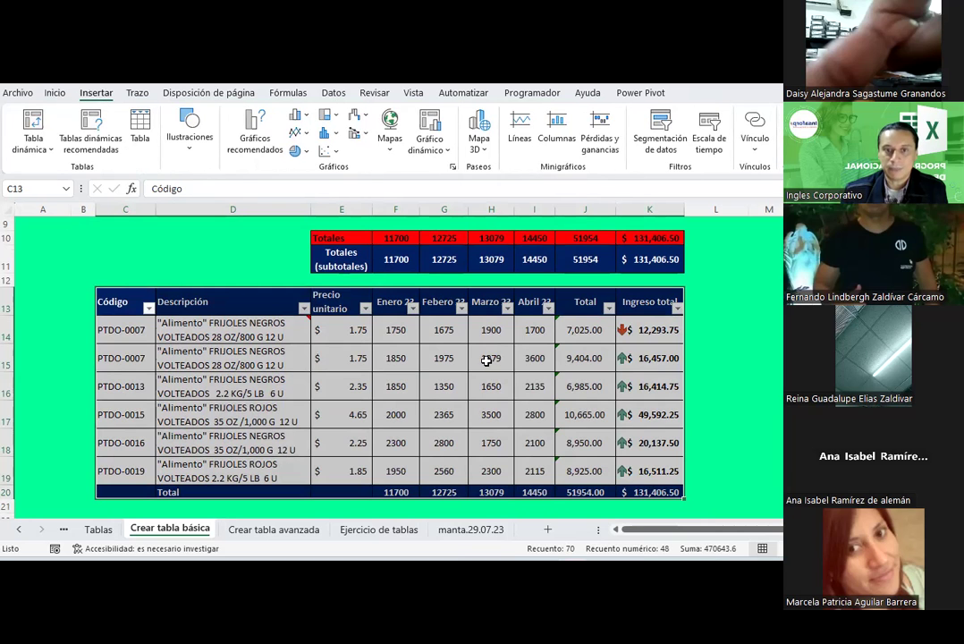
left_click(491, 358)
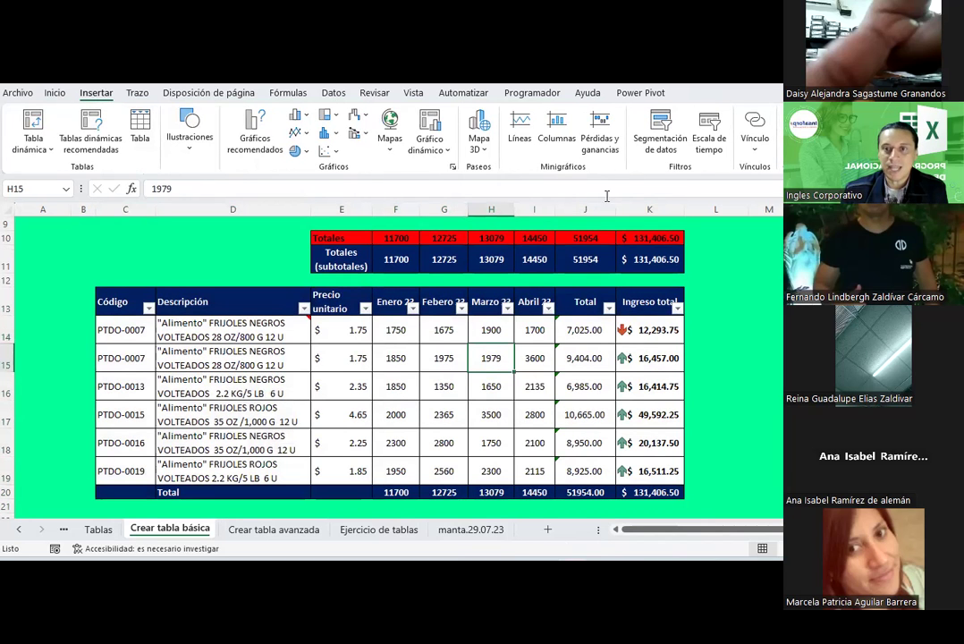
left_click(662, 143)
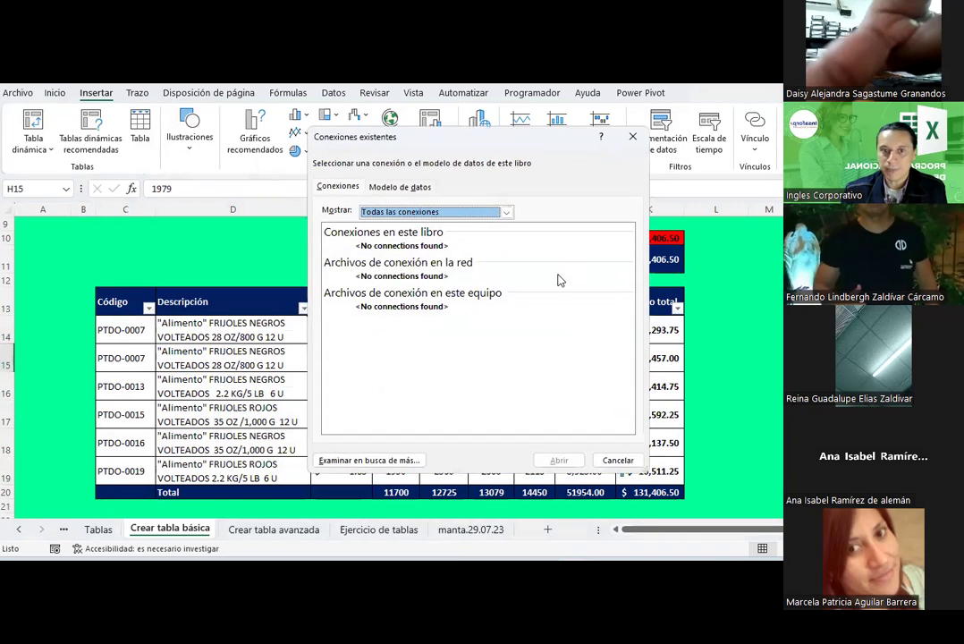
left_click(387, 189)
left_click(349, 188)
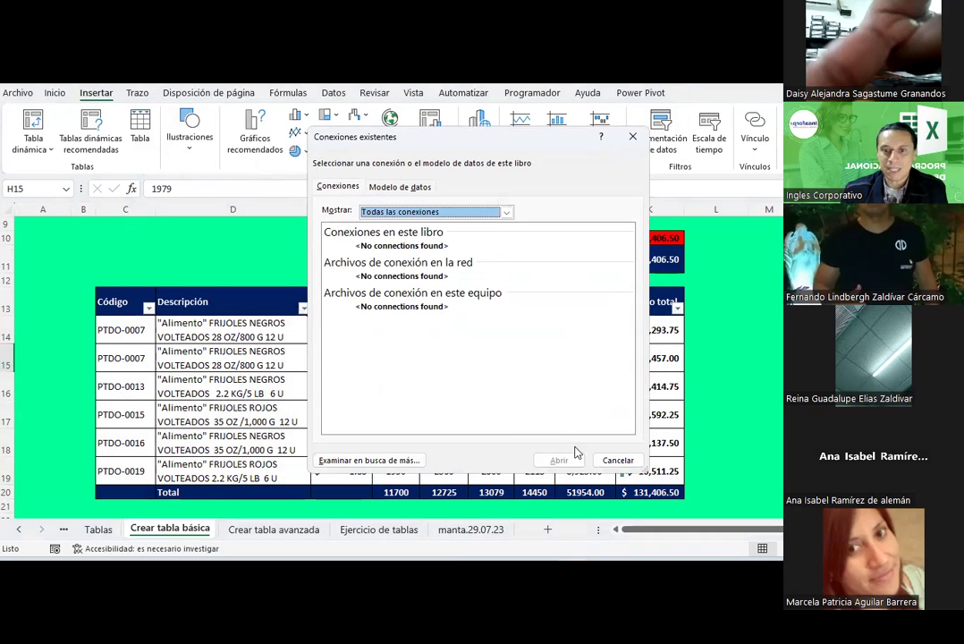
left_click(617, 460)
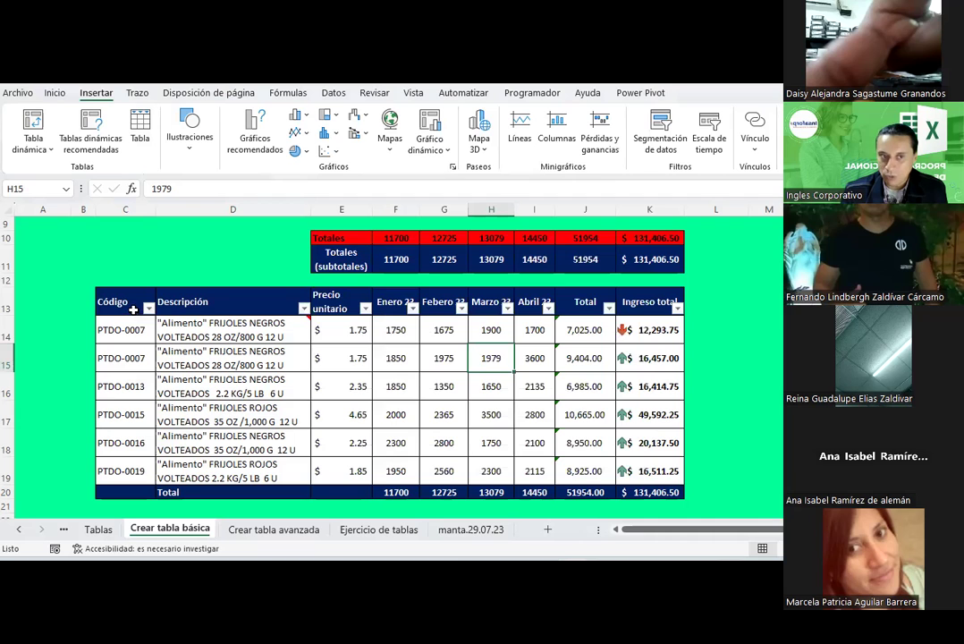
- Select and clear the whole bean table, then go to the Tablas sheet
mouse_move(116, 303)
left_mouse_down()
mouse_move(610, 349)
mouse_move(663, 495)
mouse_move(646, 493)
mouse_move(659, 484)
left_mouse_up()
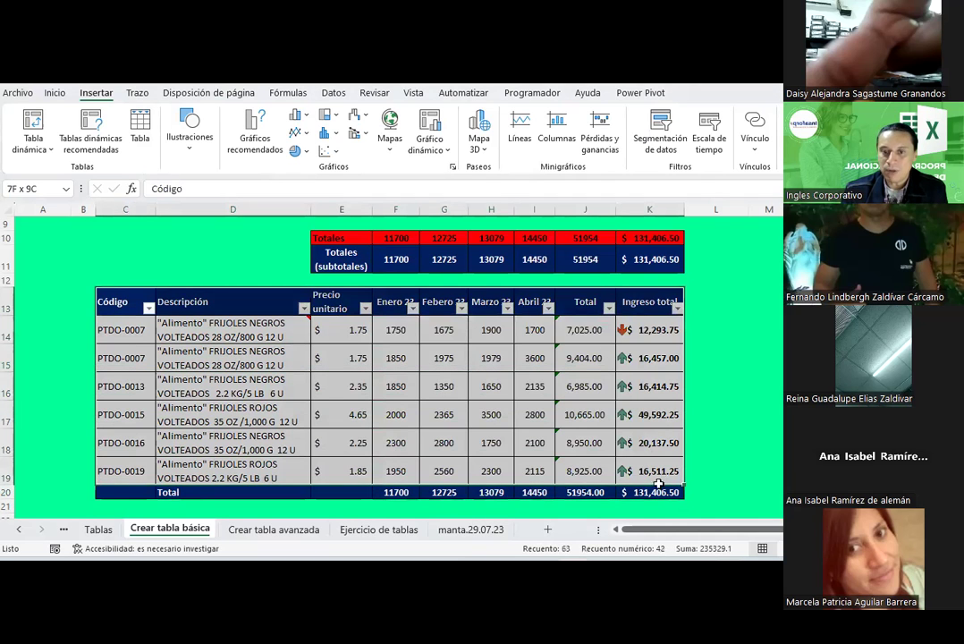
left_click(481, 376)
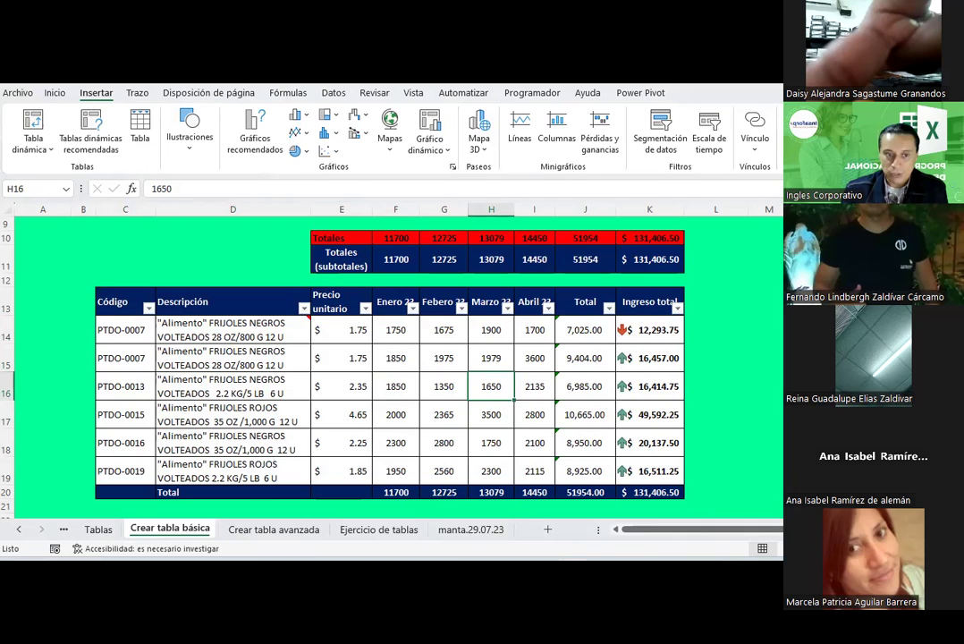
left_click(98, 529)
- Copy the bean sales table C12:K18 from Tablas to C13 on Crear tabla avanzada
scroll(255, 391, "up", 2, "ctrl")
left_click(254, 391)
scroll(255, 391, "down", 2, "ctrl")
scroll(255, 391, "up", 1, "ctrl")
scroll(255, 391, "up", 1, "ctrl")
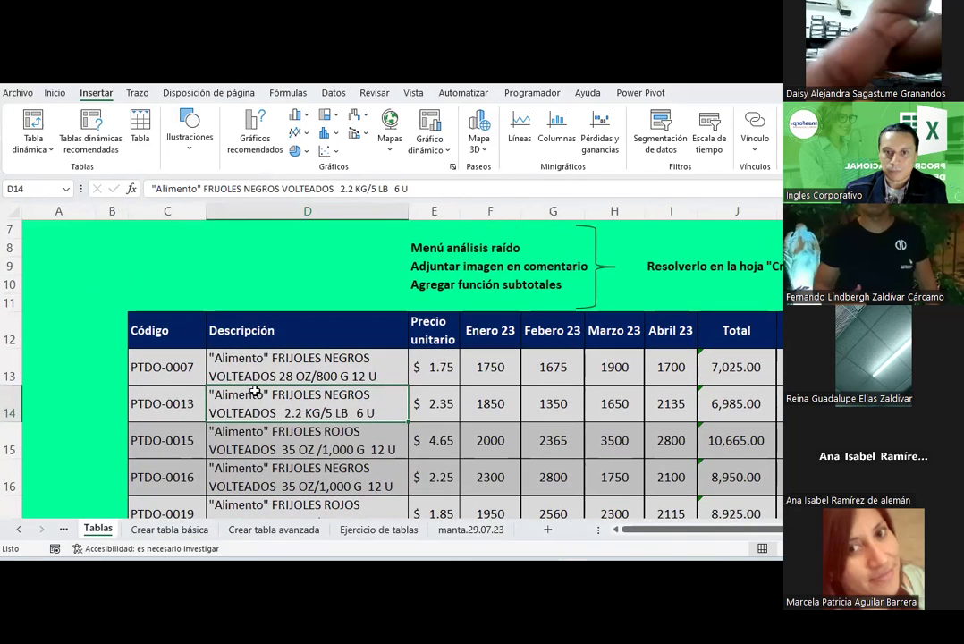
scroll(255, 391, "down", 1)
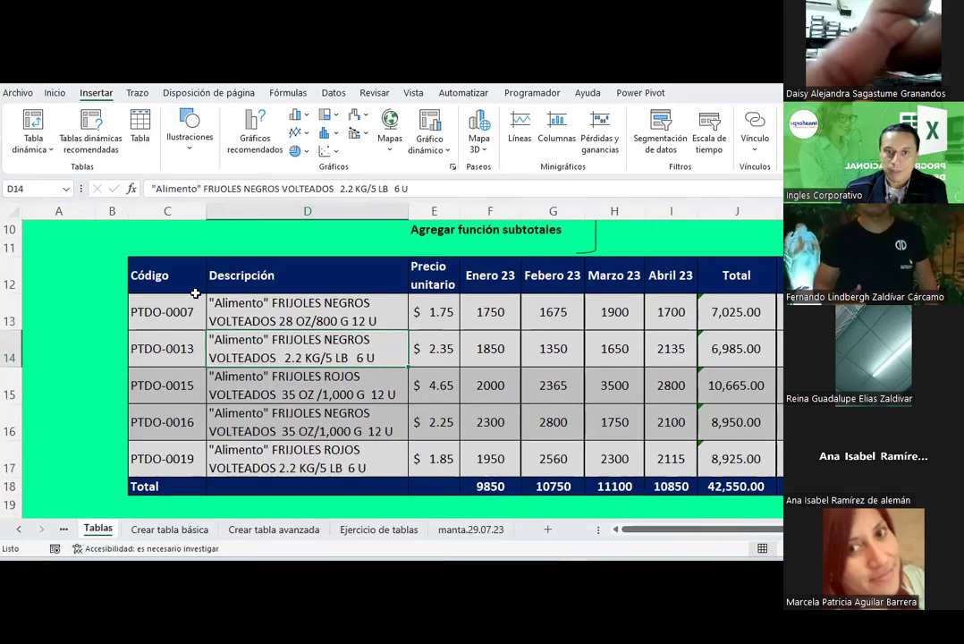
left_click_drag(184, 274, 779, 488)
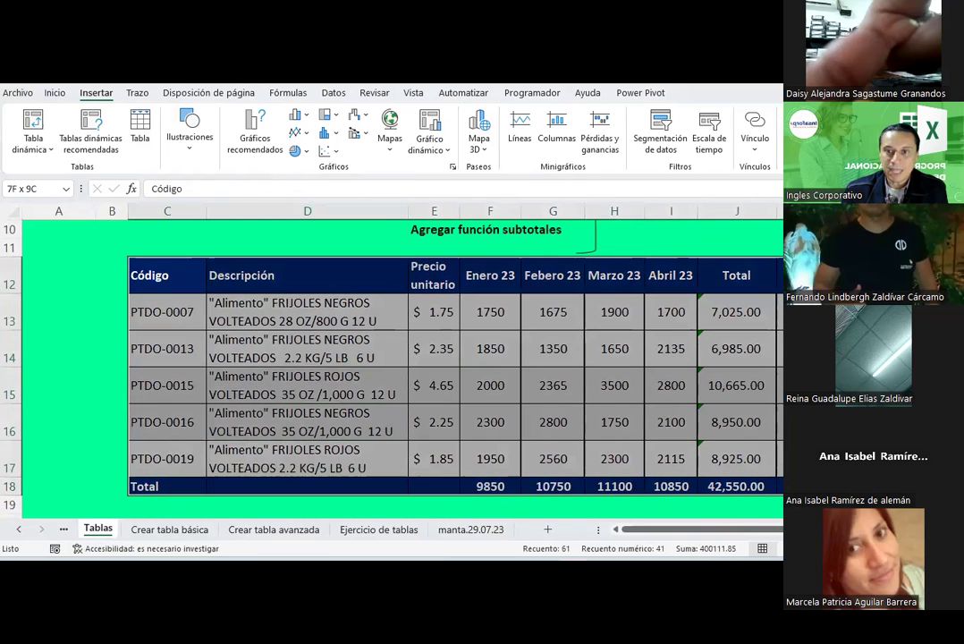
left_click(55, 92)
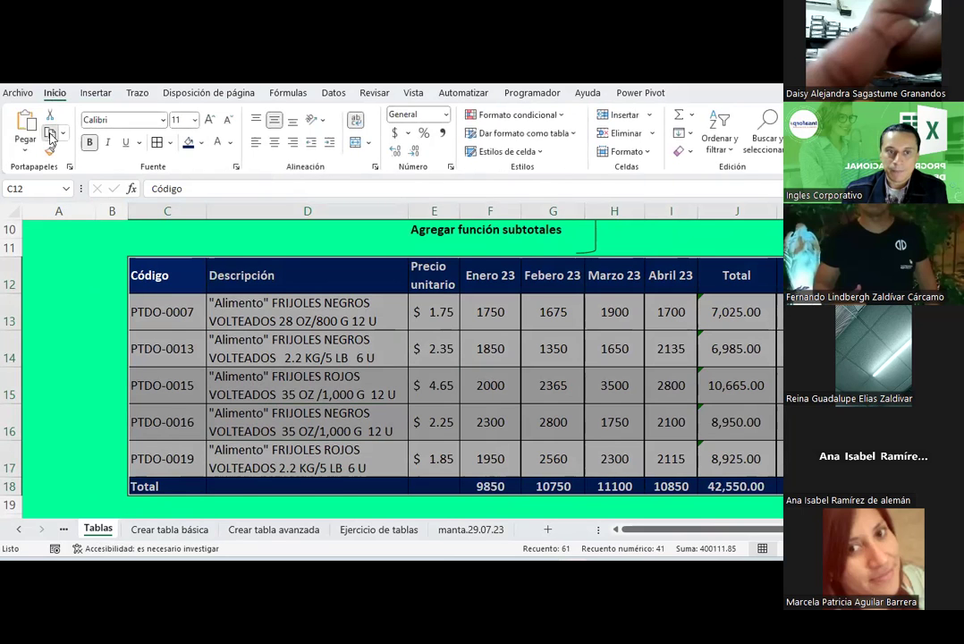
left_click(50, 132)
left_click(308, 530)
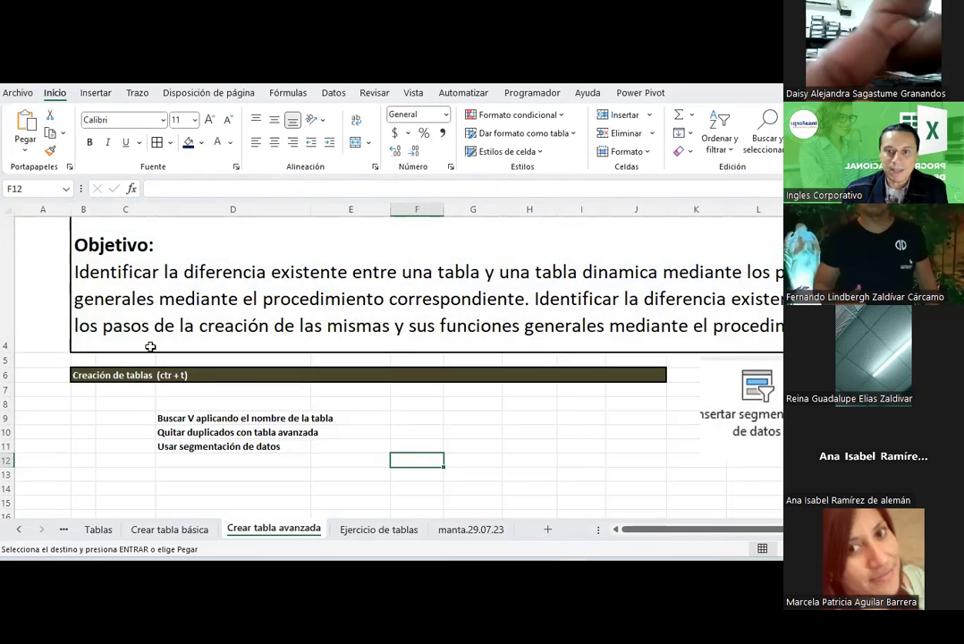
scroll(151, 348, "down", 1)
left_click(127, 347)
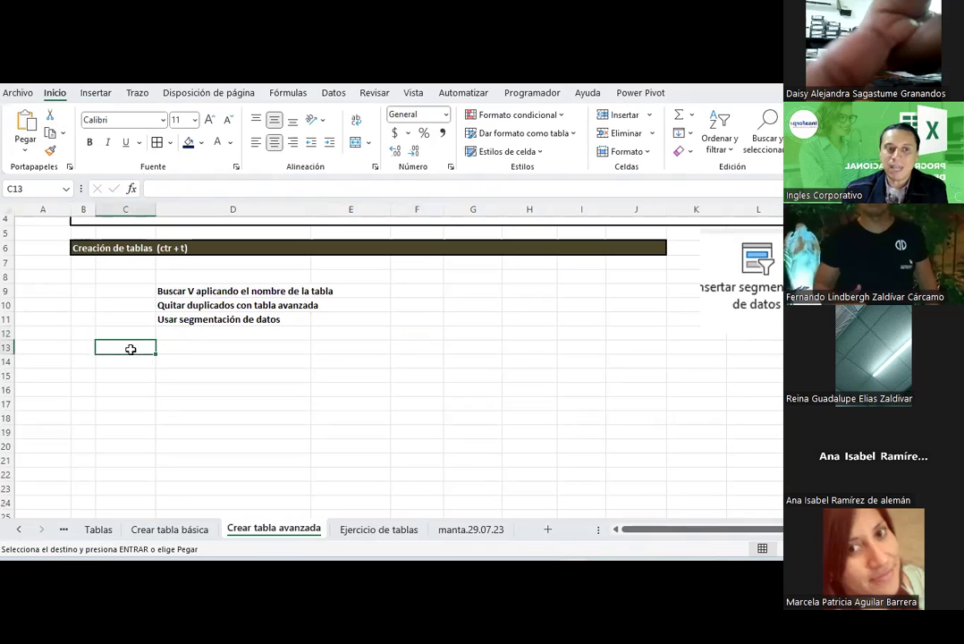
left_click(27, 121)
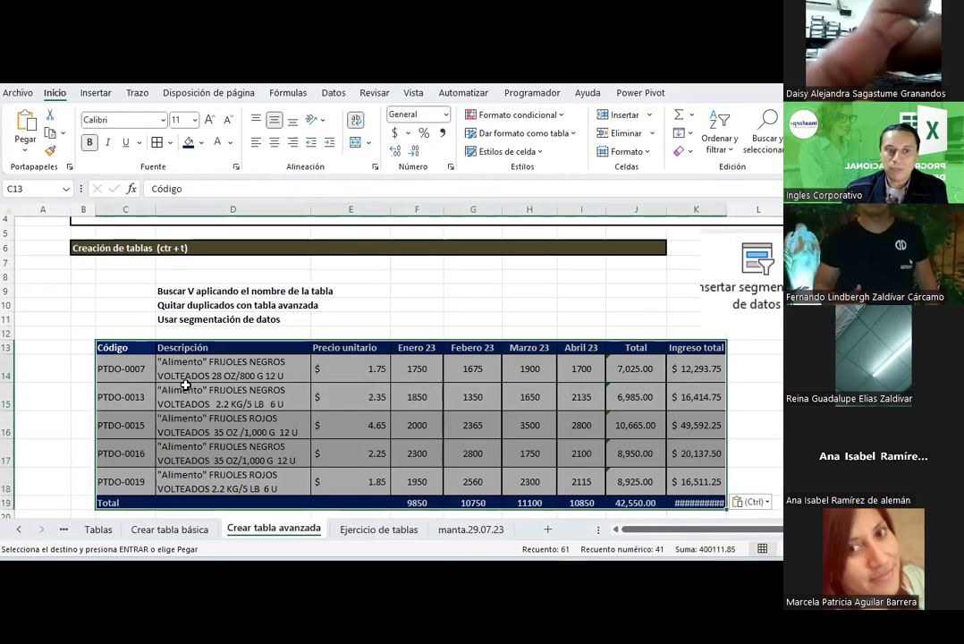
- Set the pasted table to Sin relleno with a dark font colour
left_click(201, 143)
left_click(220, 338)
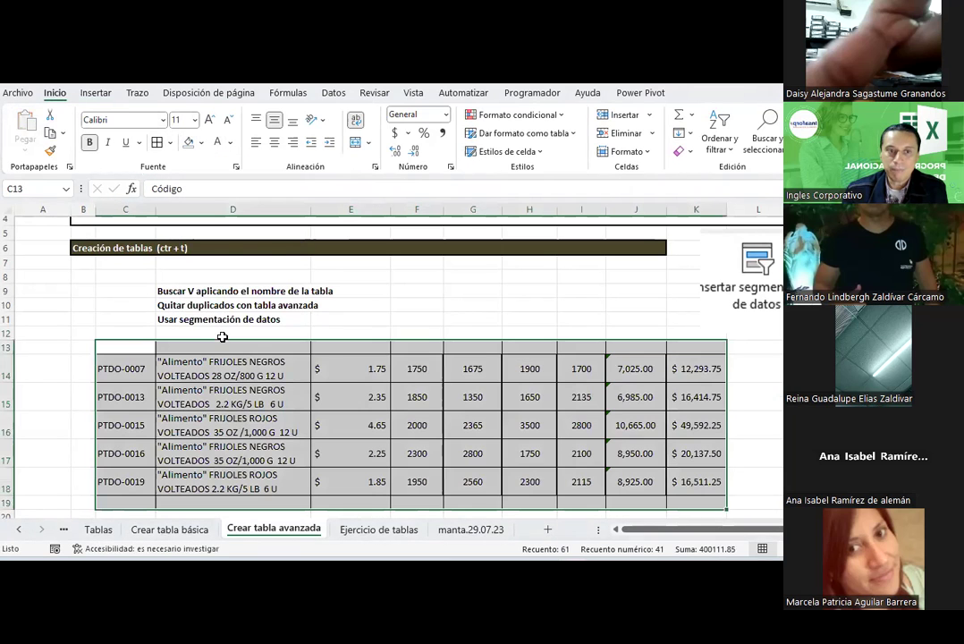
left_click(230, 143)
left_click(228, 197)
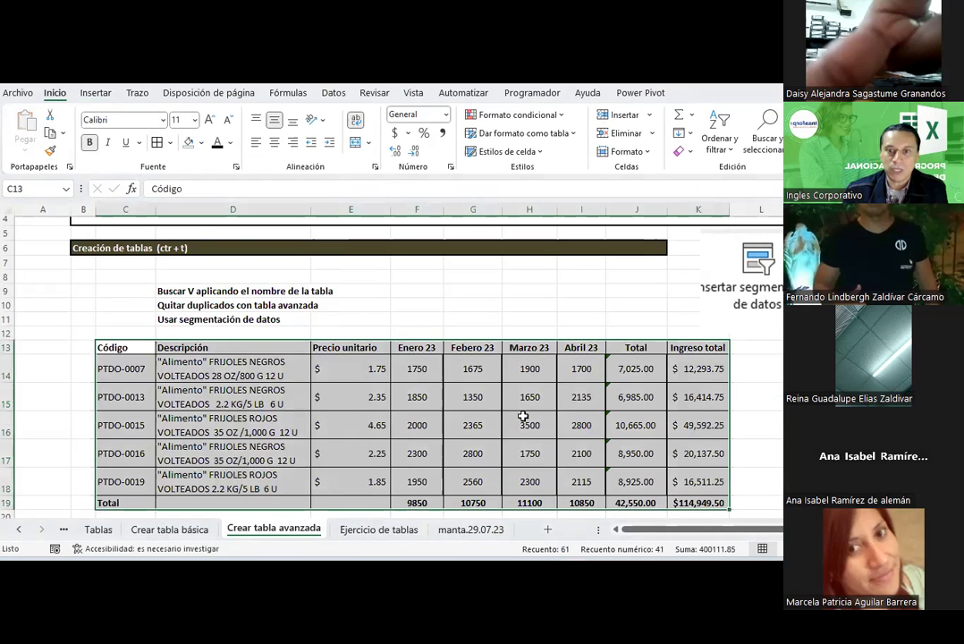
- Clear the Total and Ingreso total columns and the totals row sums
left_click_drag(637, 368, 704, 501)
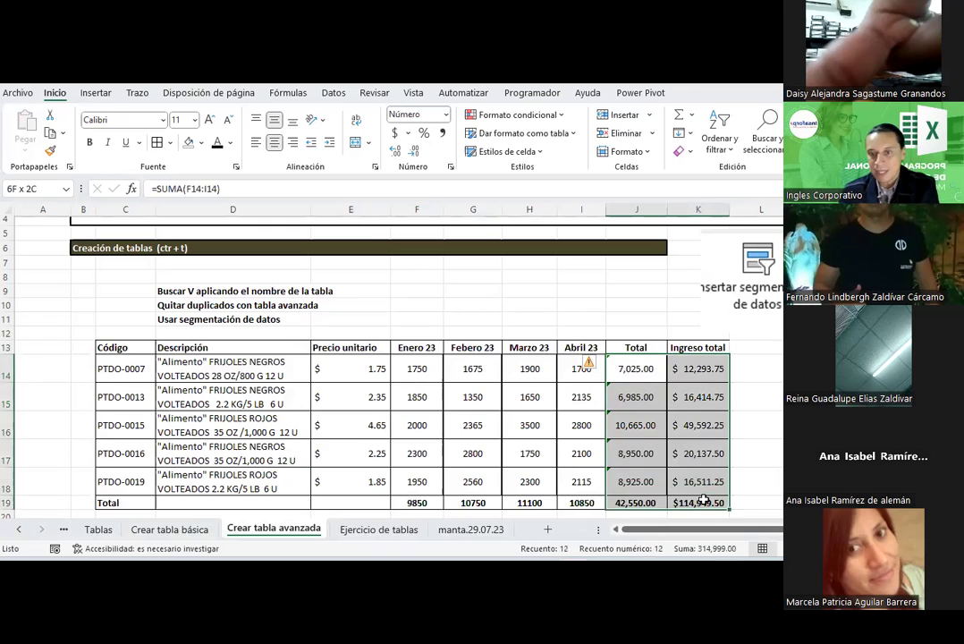
key("Delete")
scroll(555, 398, "down", 2)
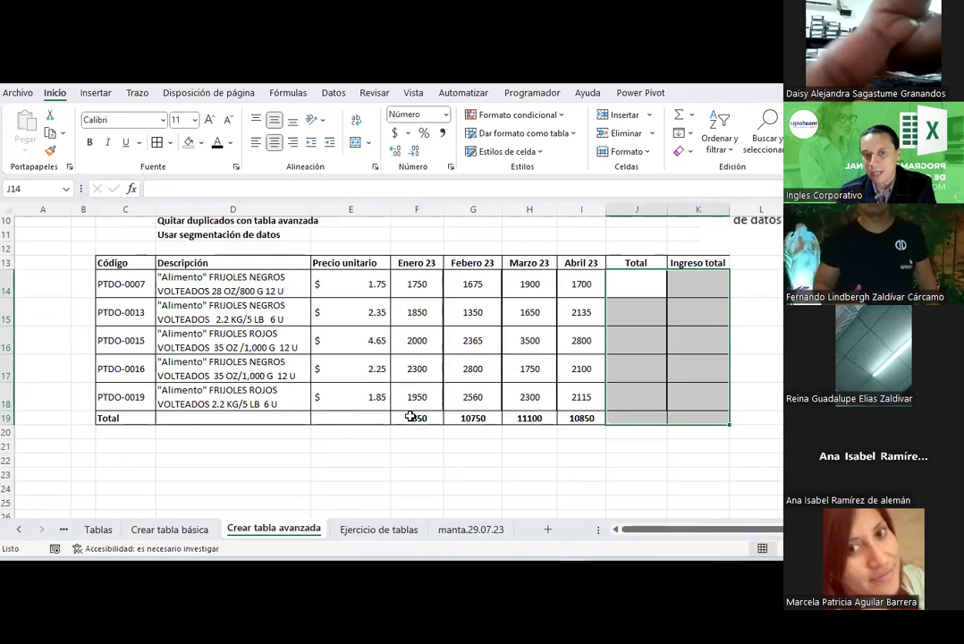
left_click_drag(411, 417, 693, 407)
key("Delete")
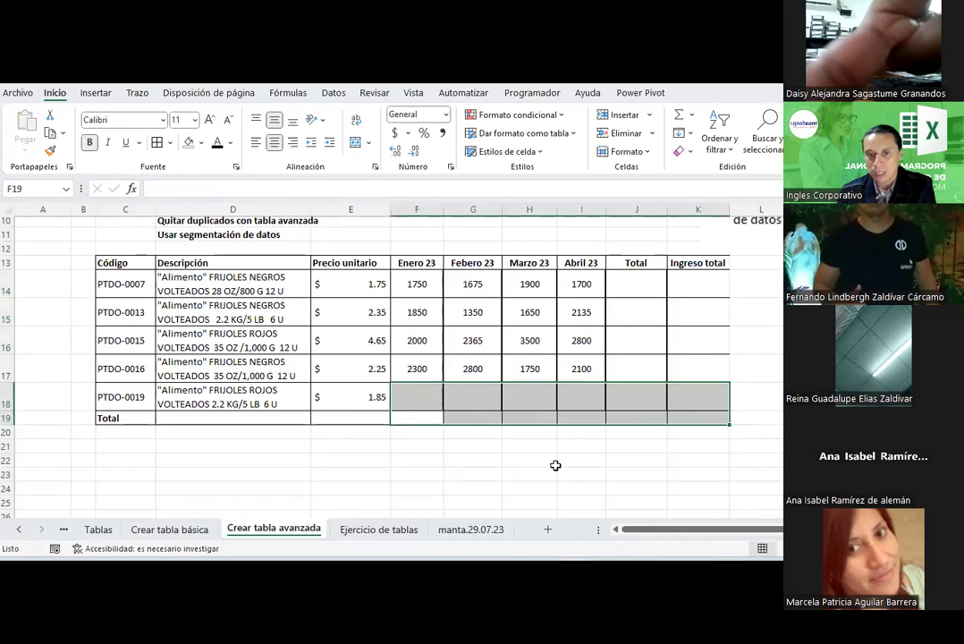
key("ctrl+z")
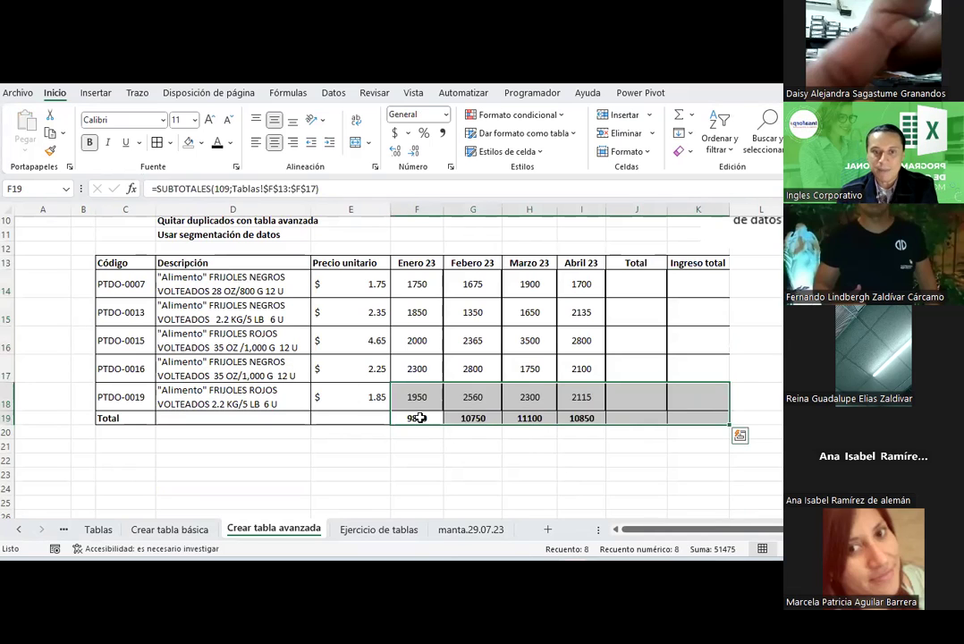
left_click_drag(419, 418, 697, 418)
key("Delete")
left_click(588, 461)
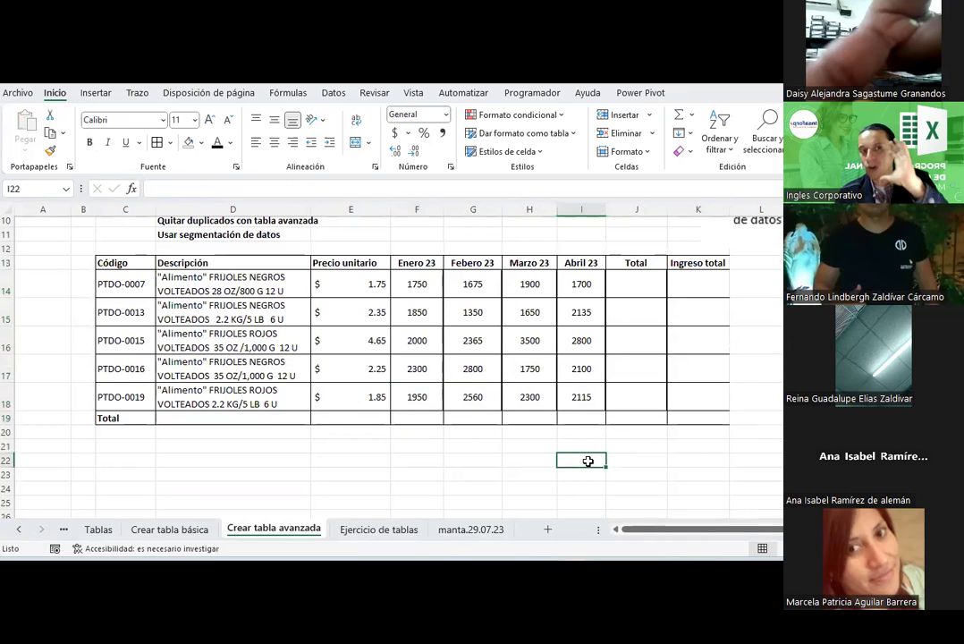
- Select the pasted table to review the emptied copy
mouse_move(116, 262)
left_mouse_down()
mouse_move(604, 346)
mouse_move(721, 420)
left_mouse_up()
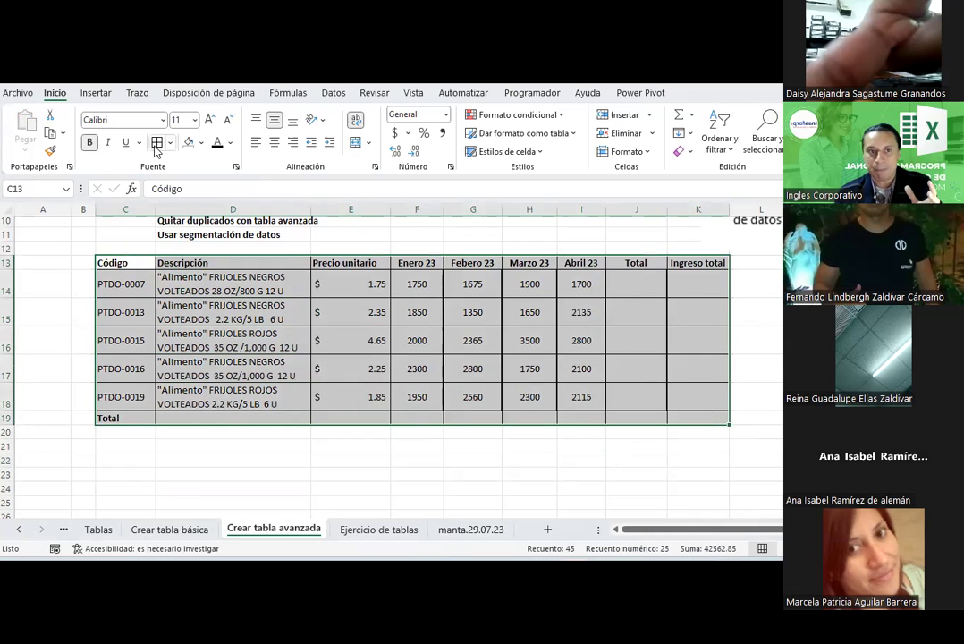
left_click(458, 417)
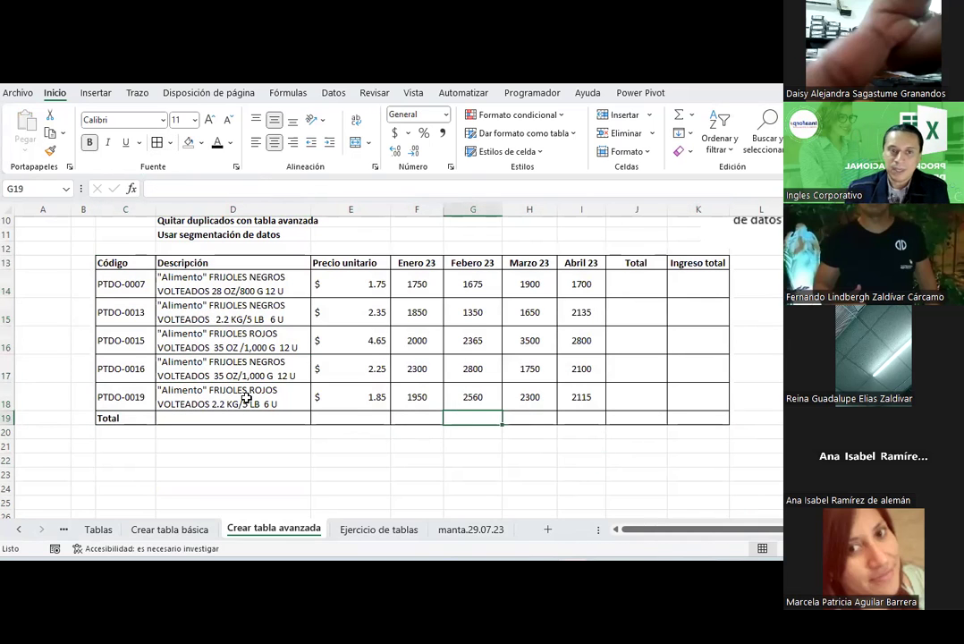
scroll(246, 399, "up", 1)
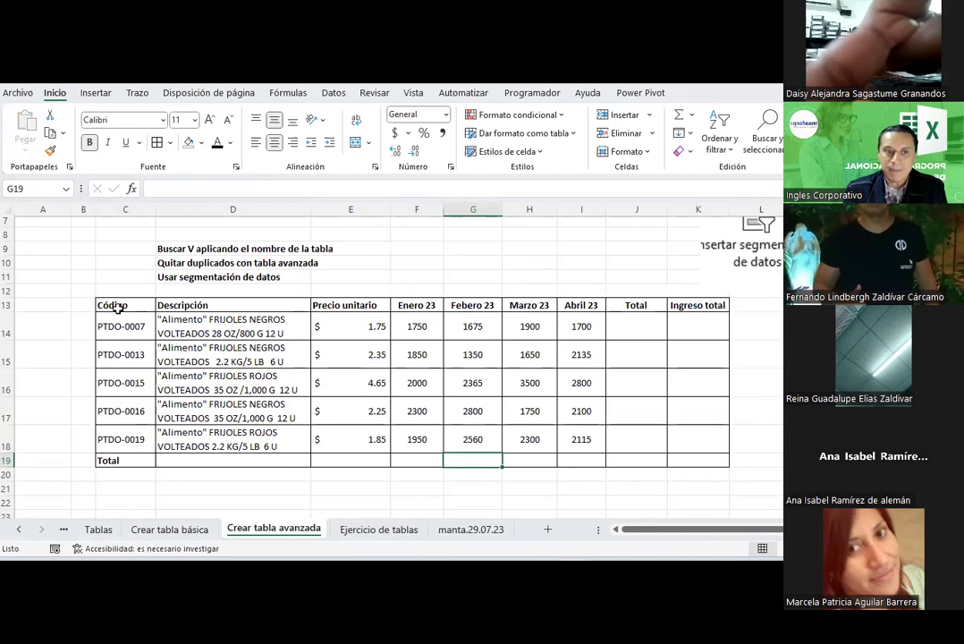
left_click_drag(119, 308, 709, 462)
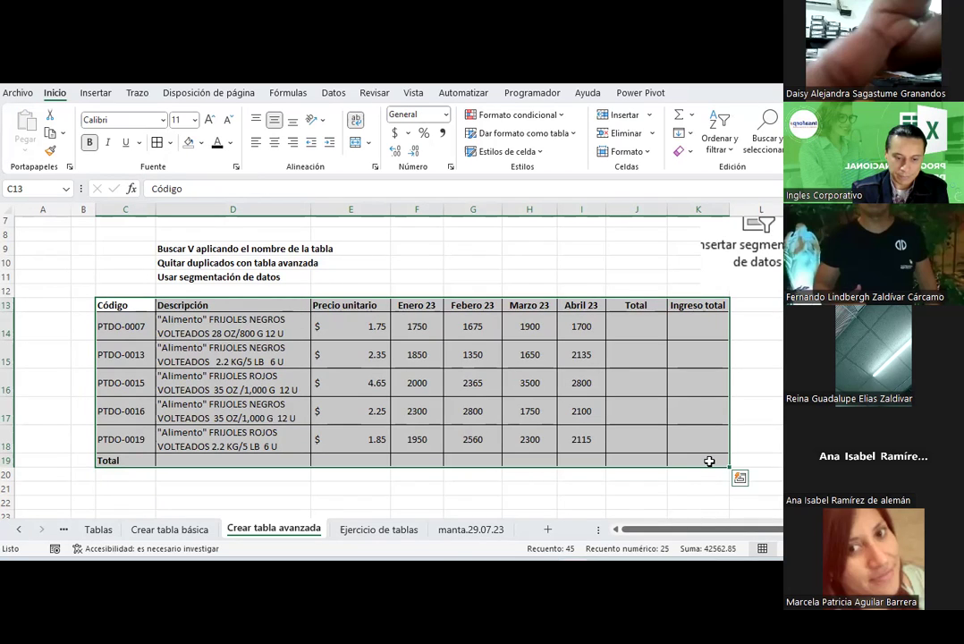
left_click(709, 461)
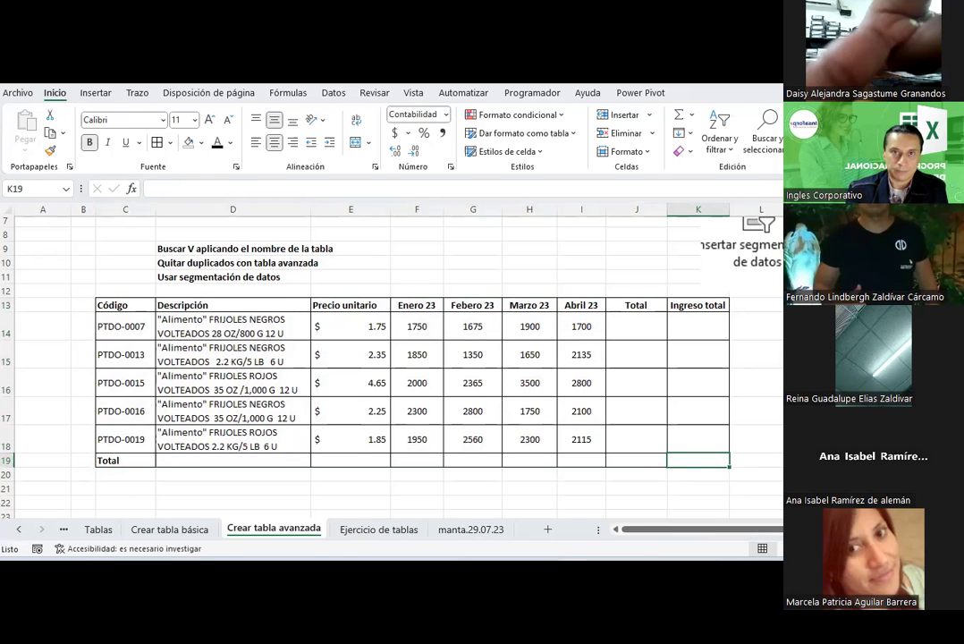
left_click(506, 324)
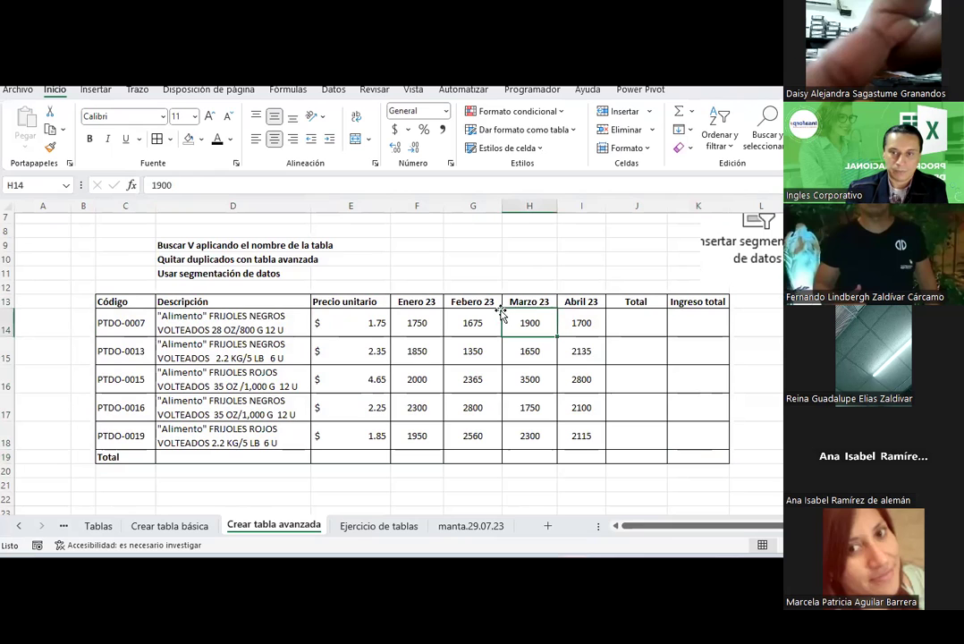
scroll(502, 314, "up", 1)
scroll(502, 314, "down", 1)
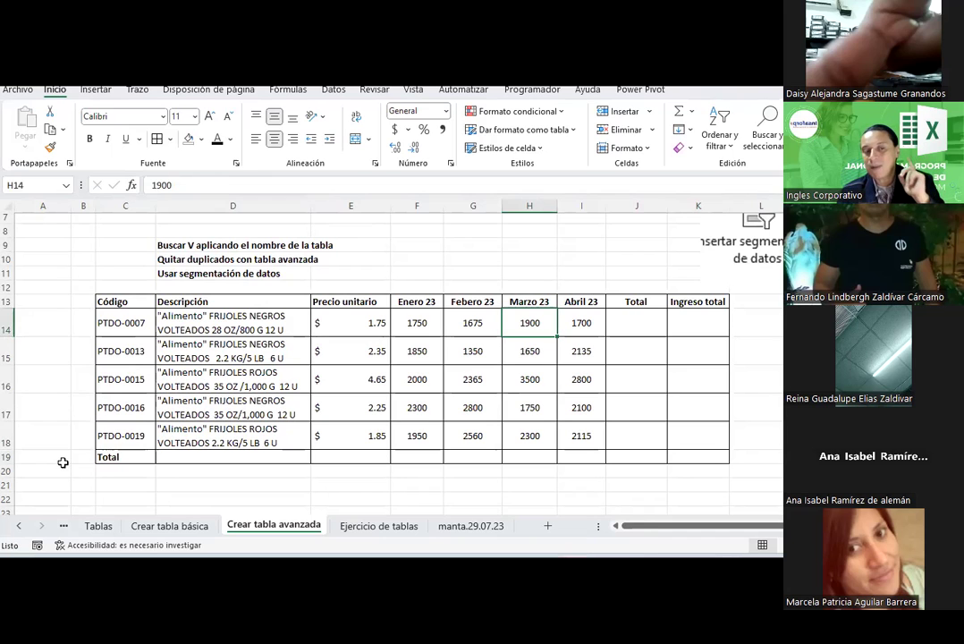
- Delete the extra totals row 19 beneath the bean data
left_click(9, 457)
right_click(9, 458)
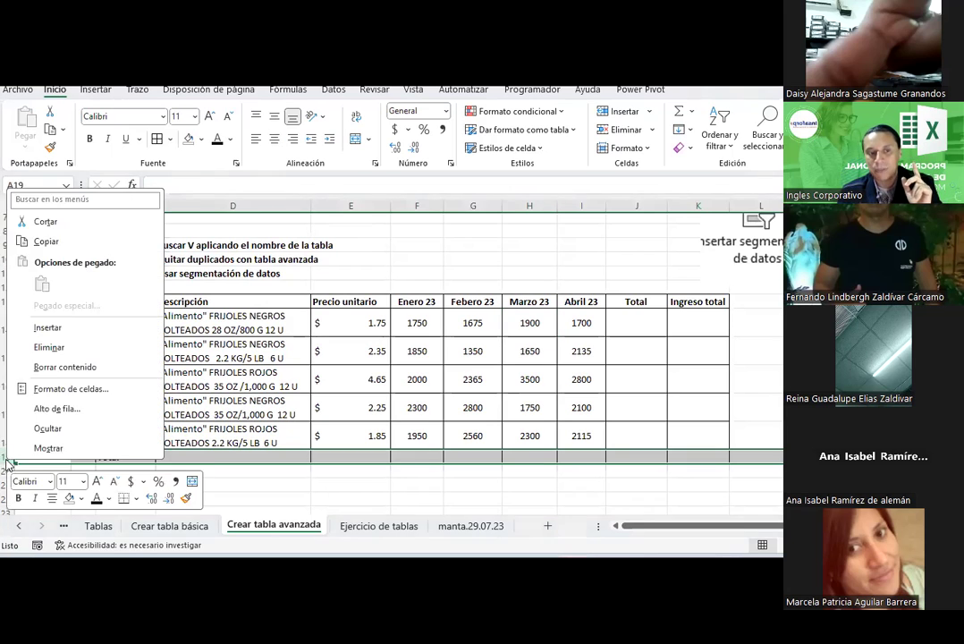
left_click(56, 350)
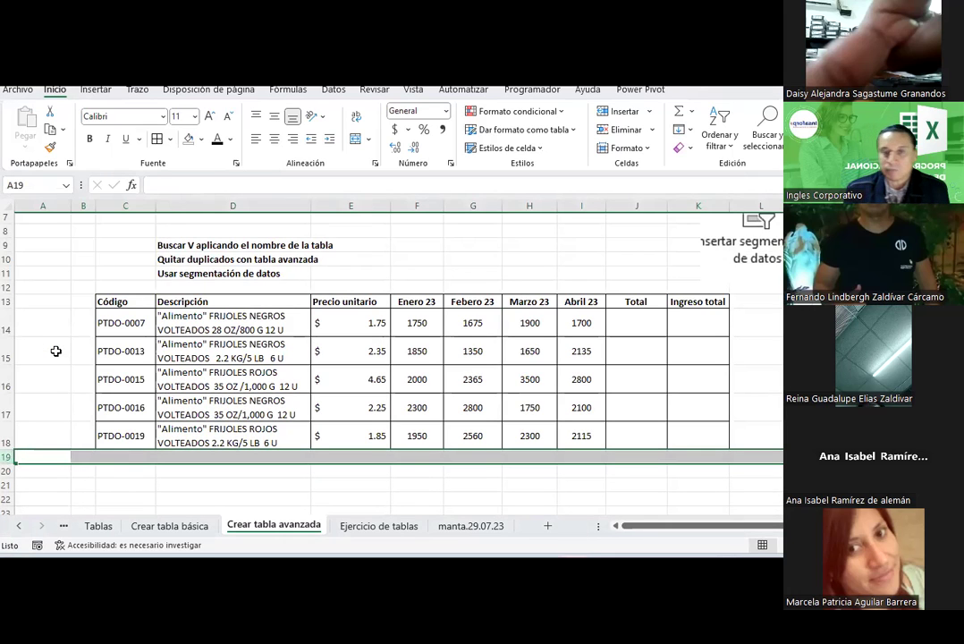
- Convert the range C13:K18 into an Excel table with filter headers
left_click(323, 435)
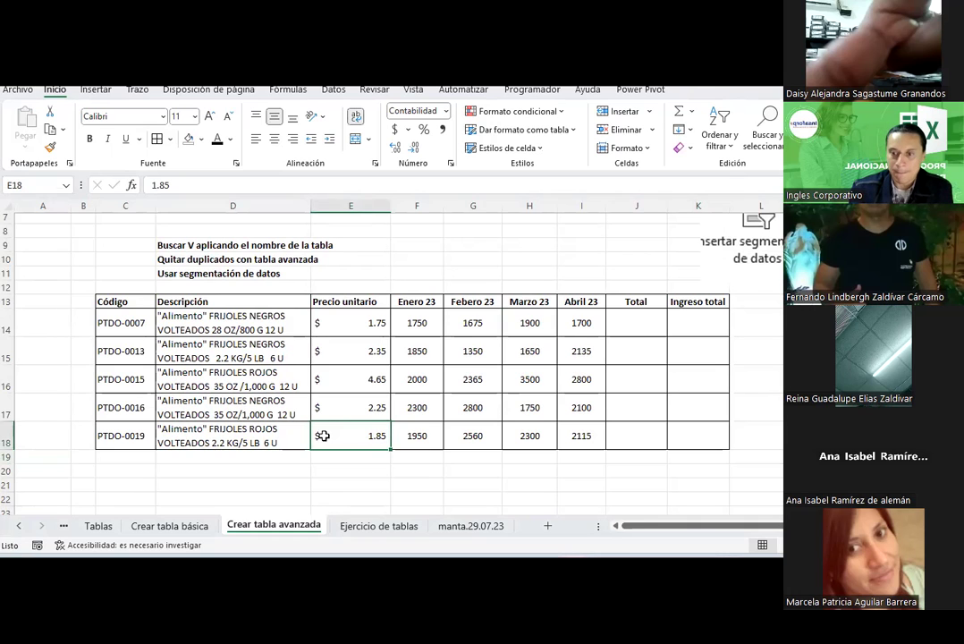
key("Left")
left_click_drag(136, 306, 688, 443)
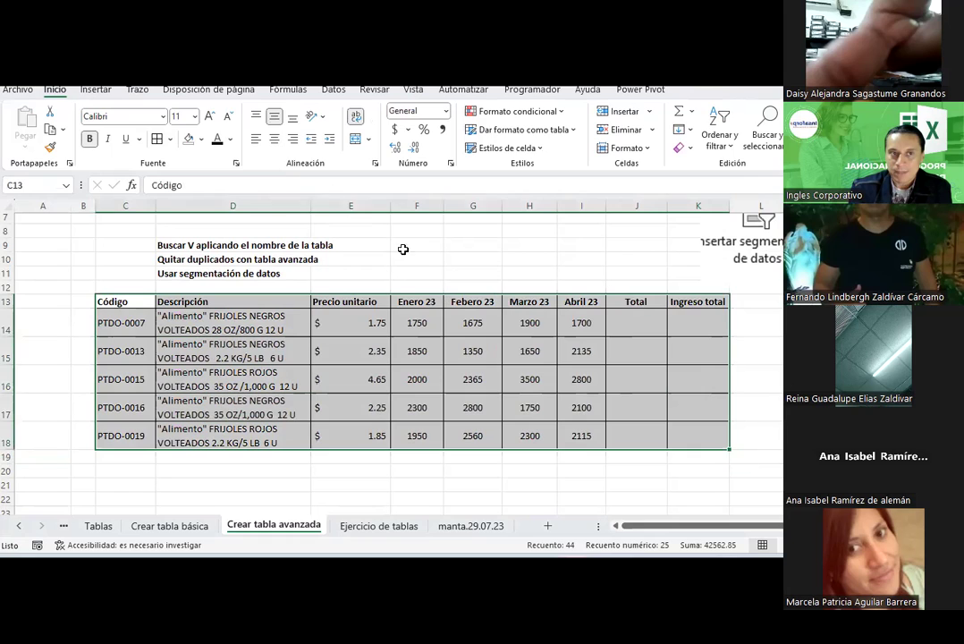
left_click(96, 90)
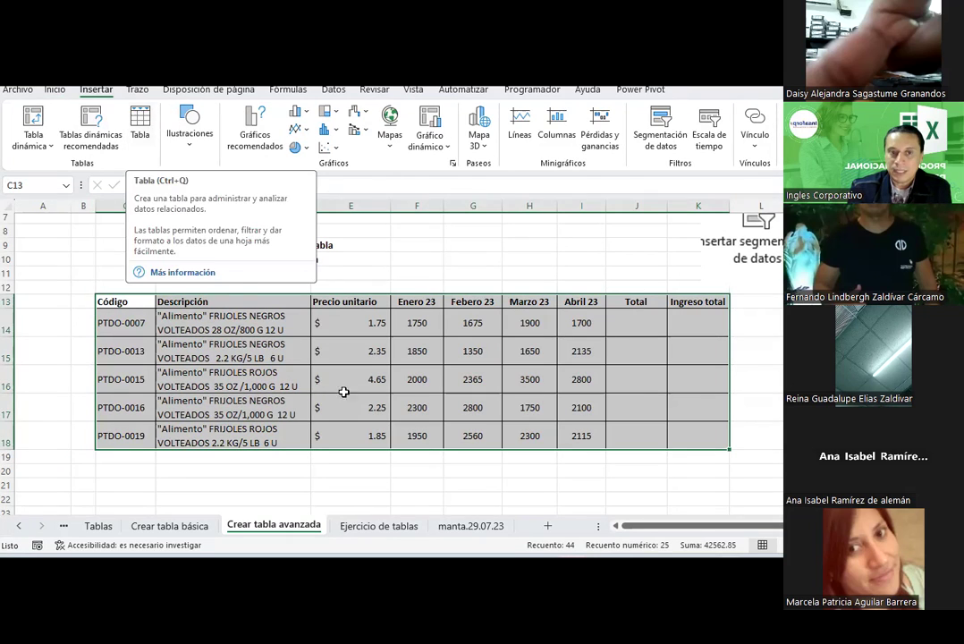
left_click(226, 357)
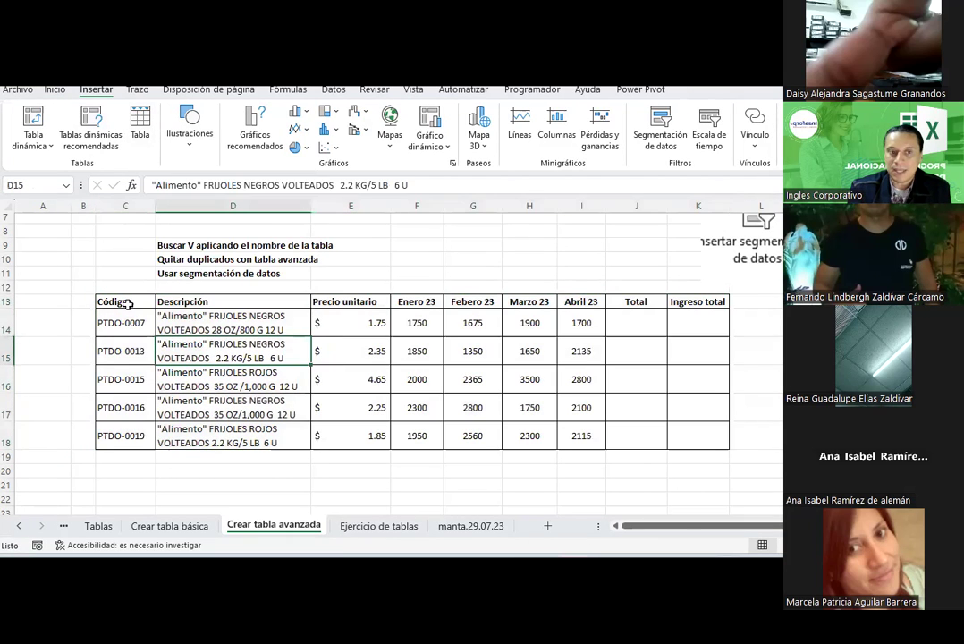
left_click(128, 304)
key("ctrl+a")
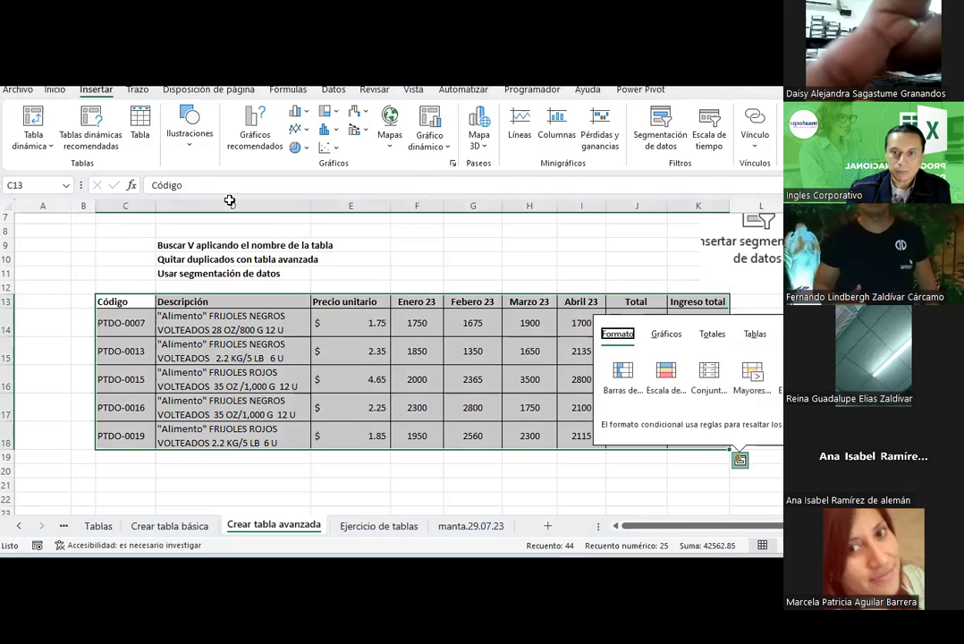
left_click(765, 334)
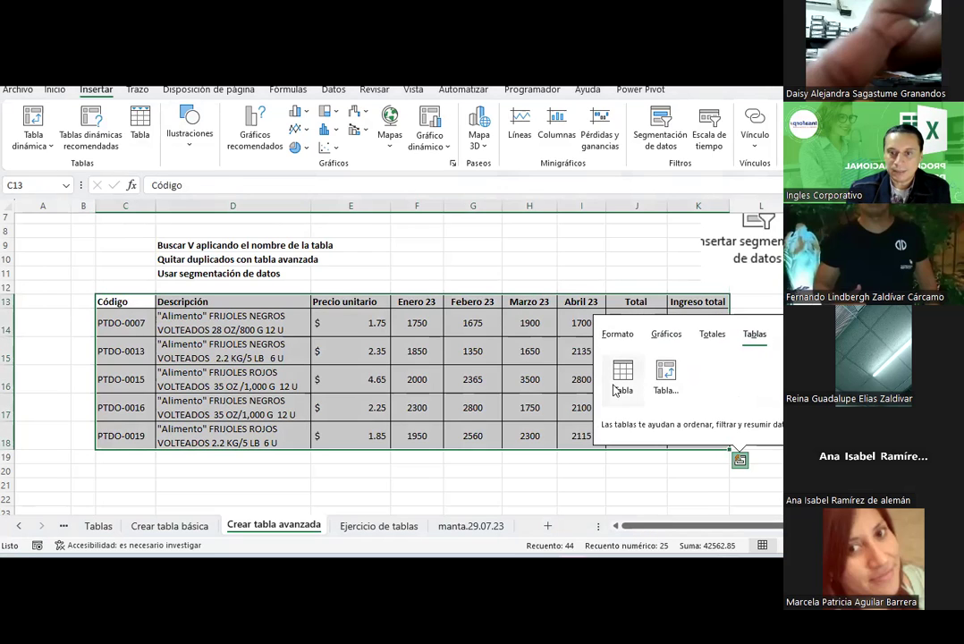
left_click(624, 391)
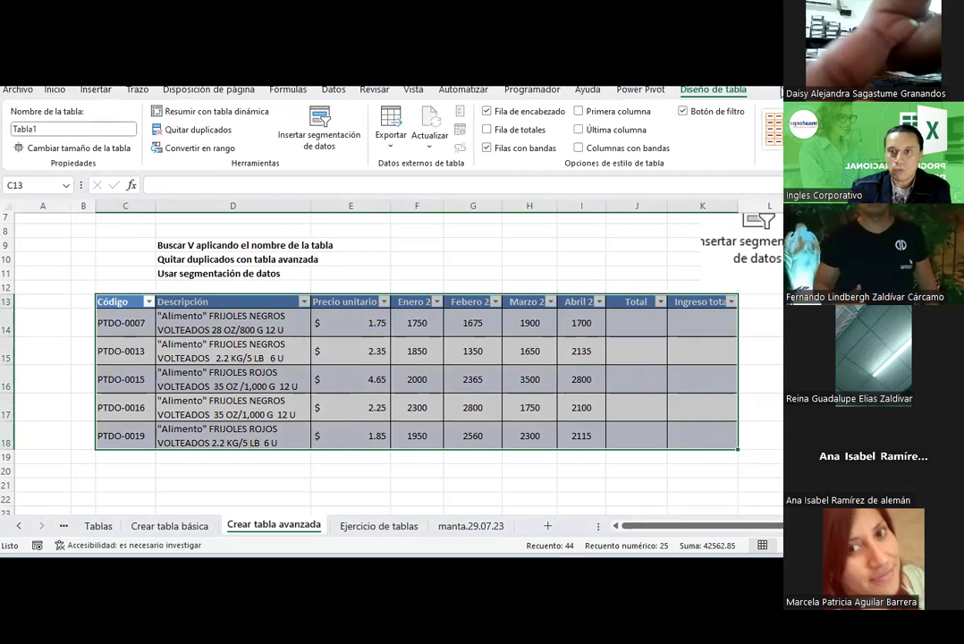
- Apply a green Medio banded style to the table
left_click(773, 129)
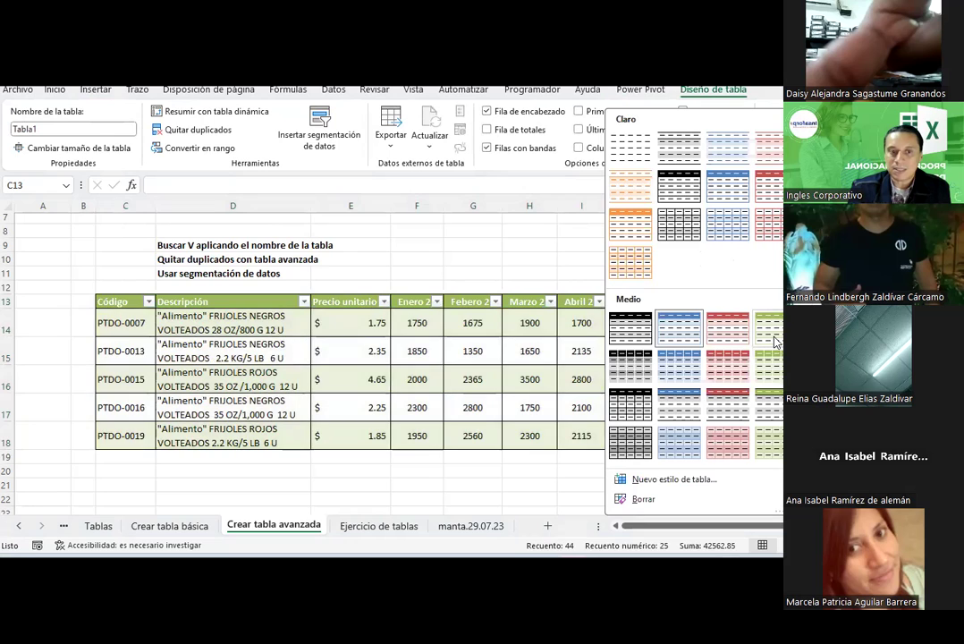
left_click(771, 367)
left_click(600, 373)
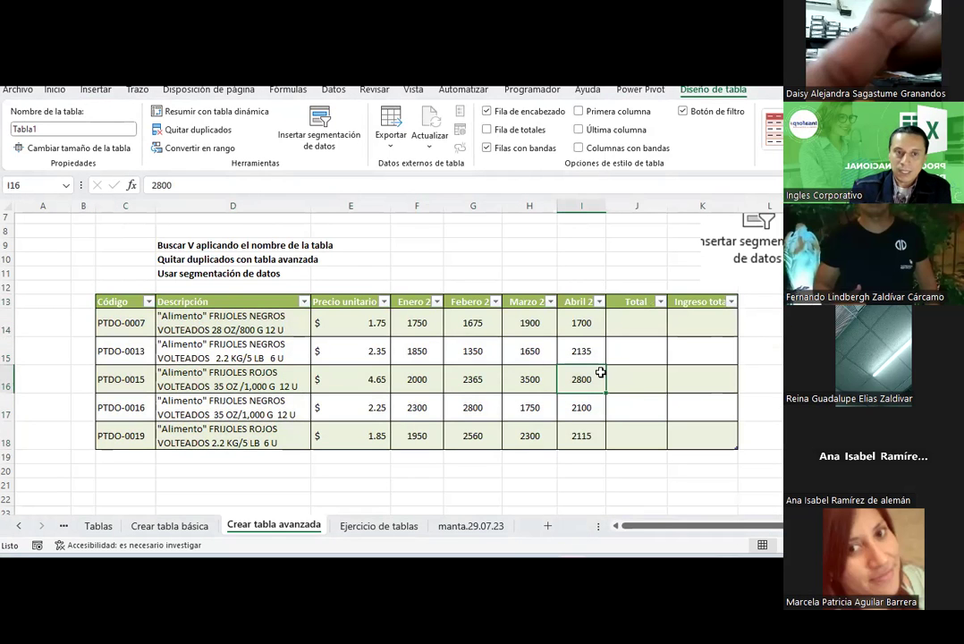
left_click(555, 474)
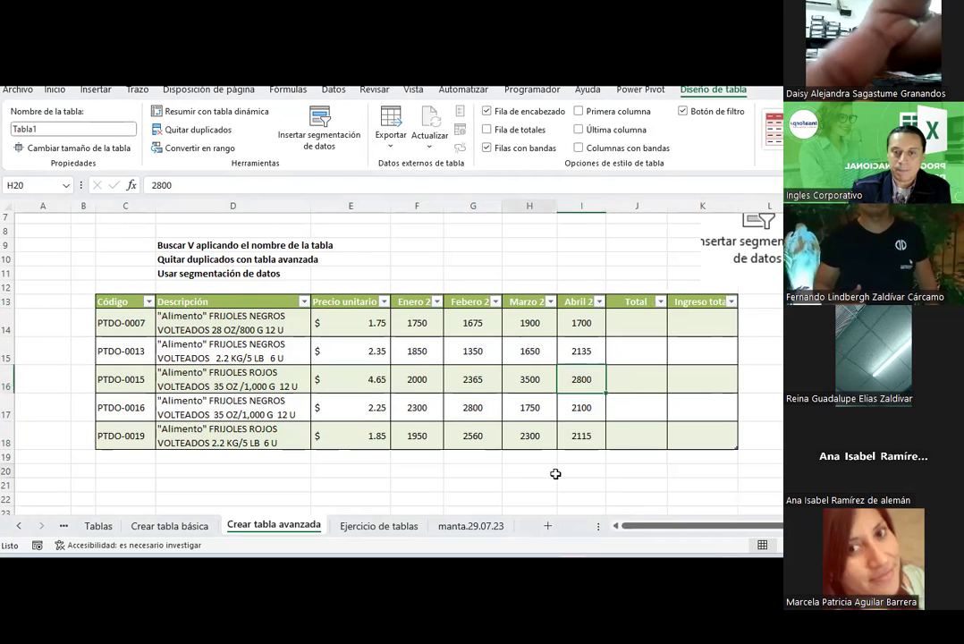
- Insert blank rows above the table at row 12
left_click(7, 285)
left_click(619, 111)
left_click(426, 436)
scroll(451, 400, "down", 1)
scroll(452, 400, "down", 1)
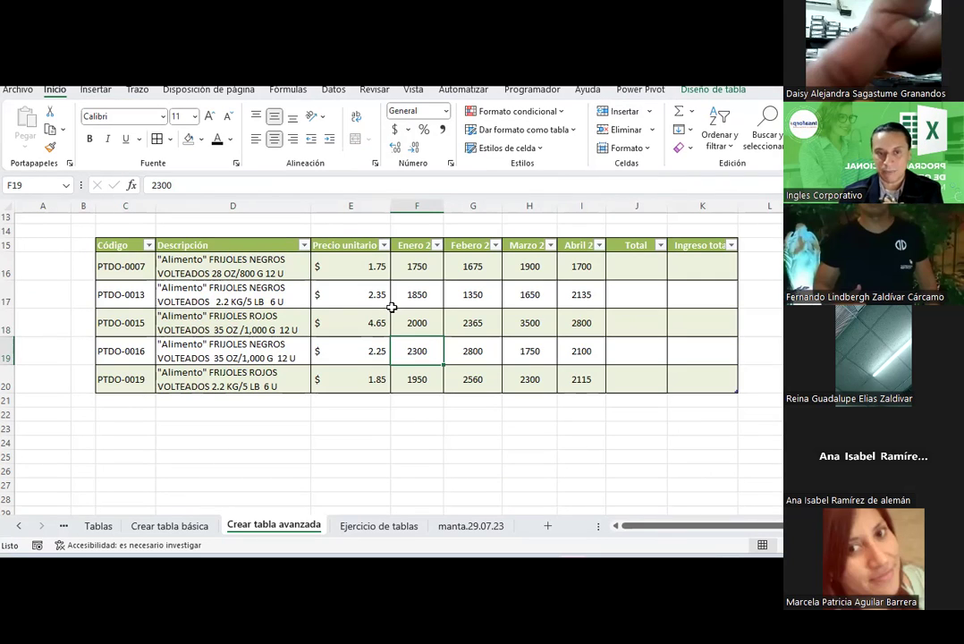
- Enter =[@[Abril 23]]*[@[Precio unitario]] in J16 to fill the Total column
left_click(651, 268)
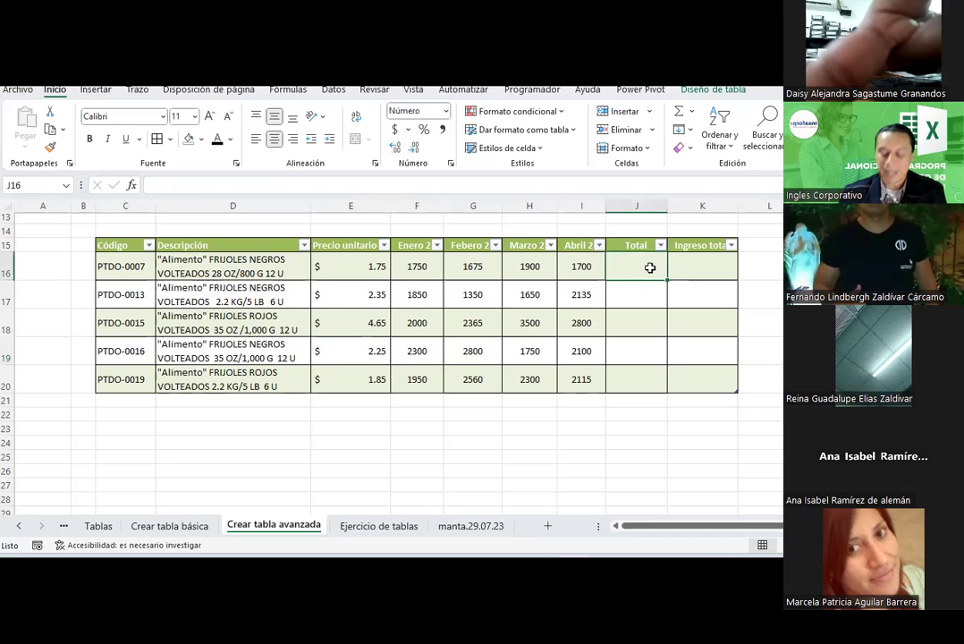
type("=")
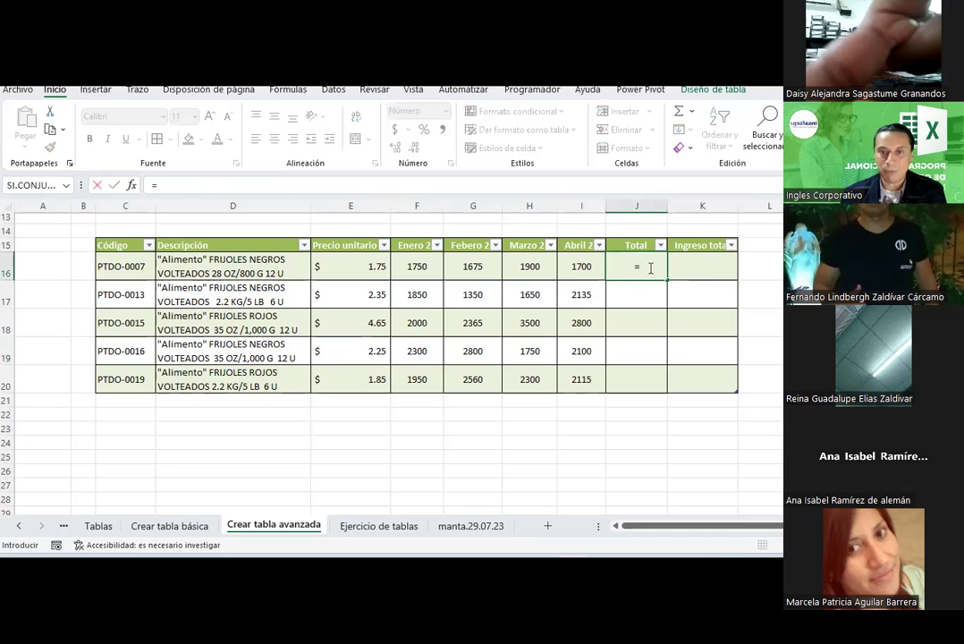
key("Left")
type("*")
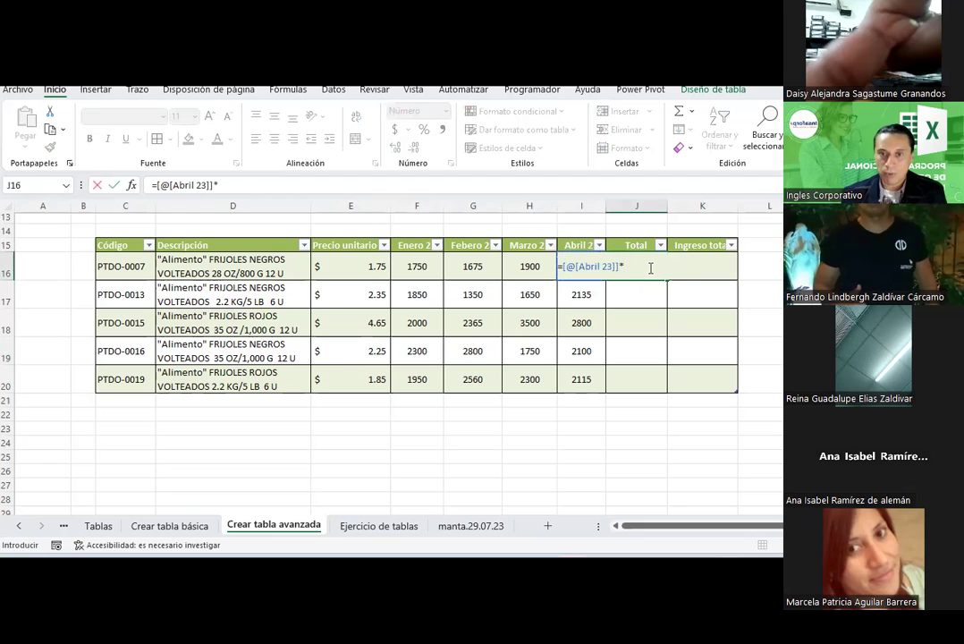
key("Left")
key("Left")
key("Left")
key("Left")
key("Left")
key("Return")
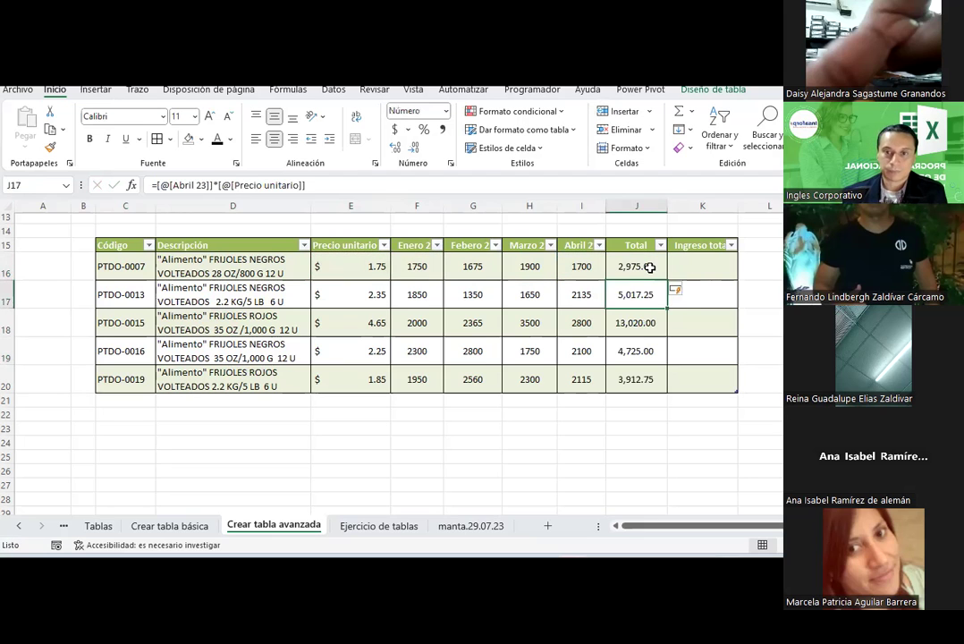
left_click(651, 267)
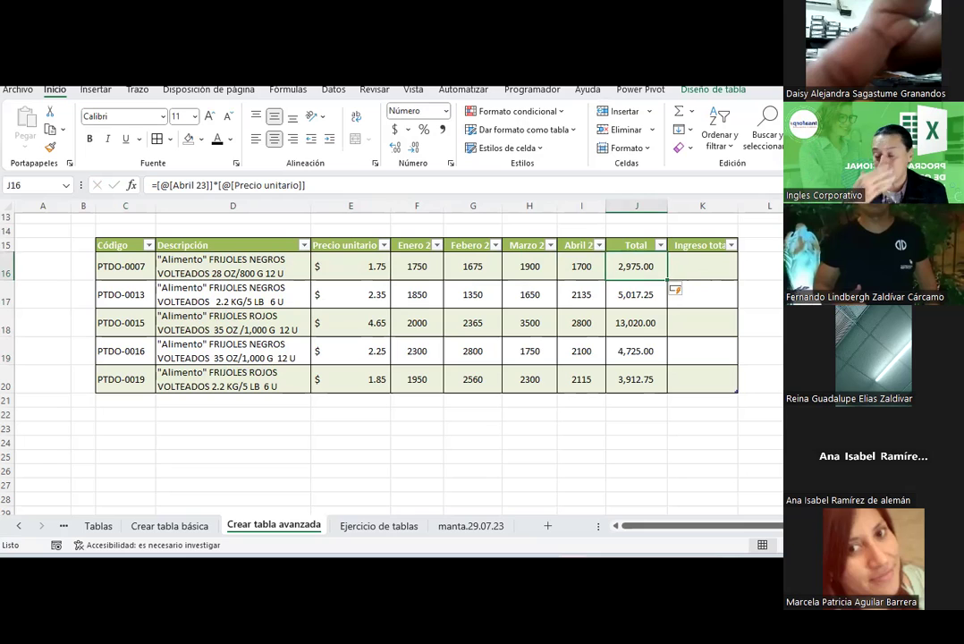
- Abandon the Ingreso total formula and clear the Total column values J16:J20
left_click(707, 269)
type("=")
left_click(637, 267)
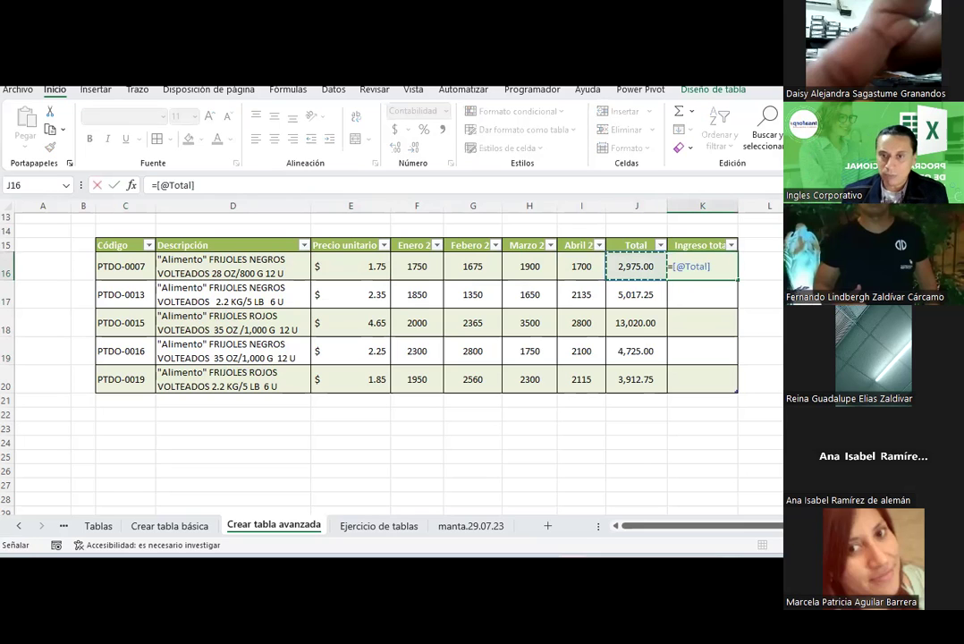
key("Escape")
left_click_drag(637, 267, 637, 379)
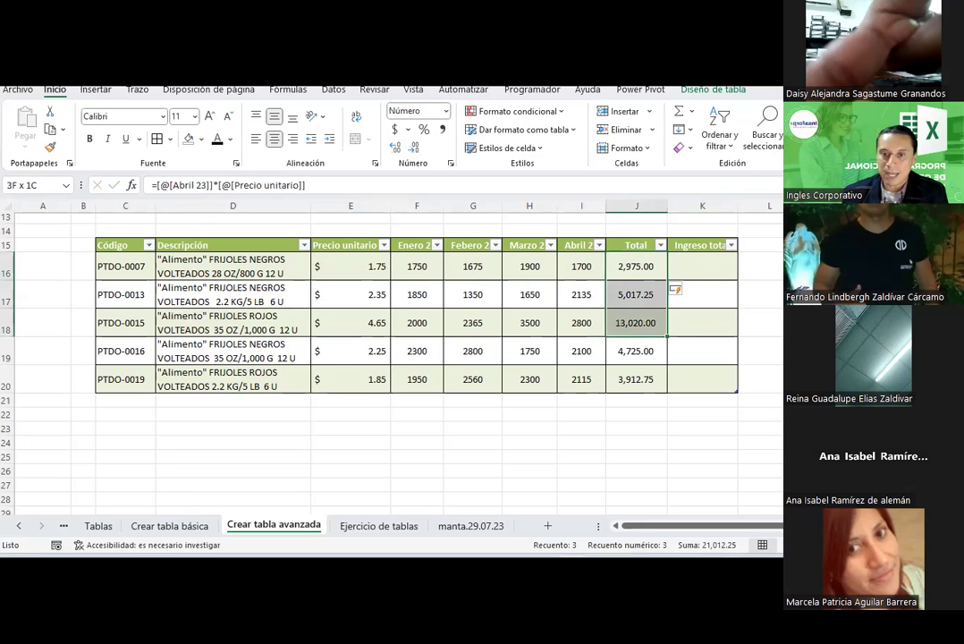
key("Delete")
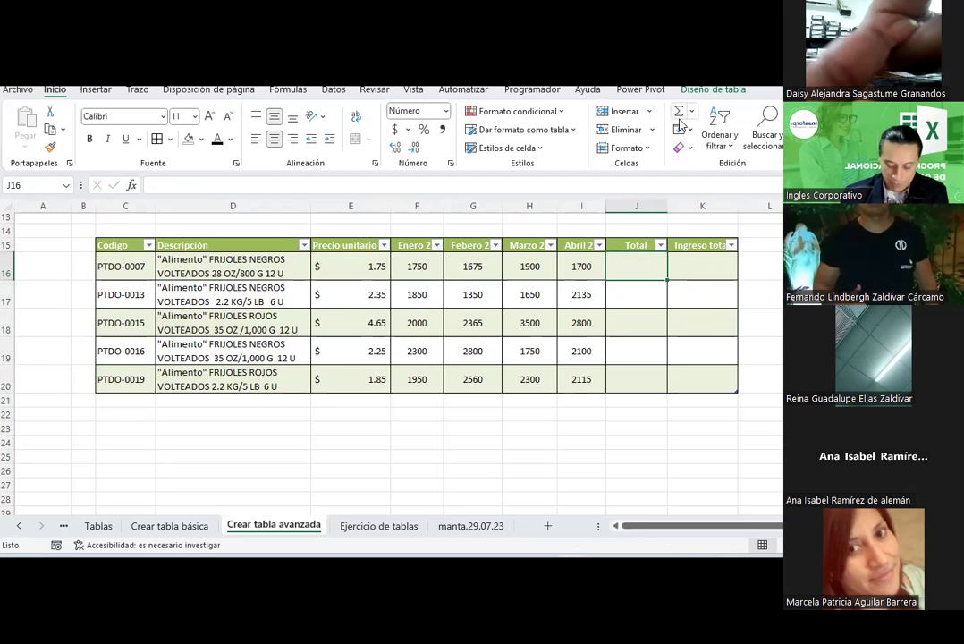
- Enter =SUBTOTALES(9;Tabla1[@[Enero 23]:[Abril 23]]) in J16, filling Total with 7,025.00–10,665.00
type("=sub")
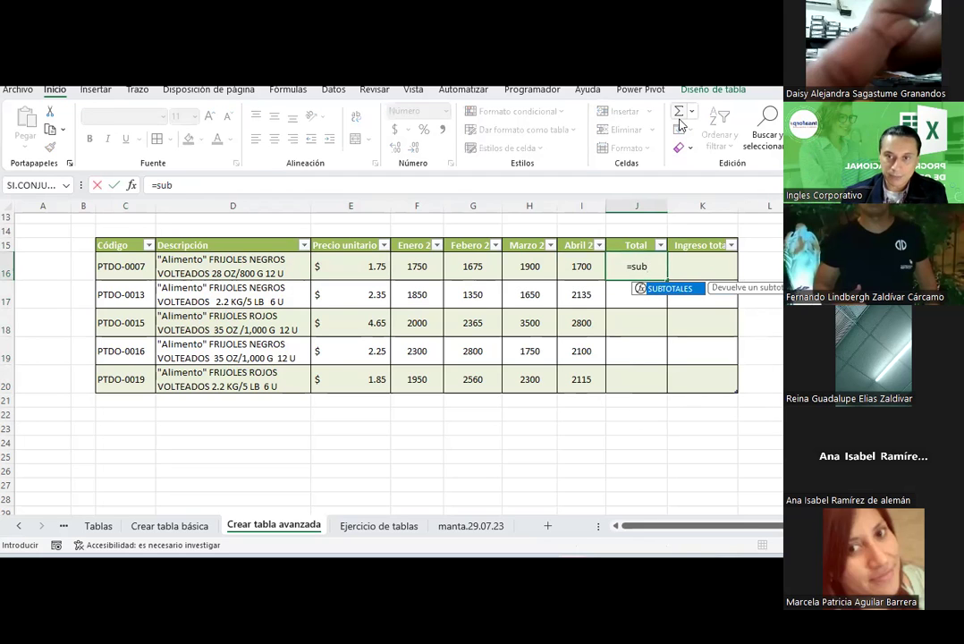
type("totales(")
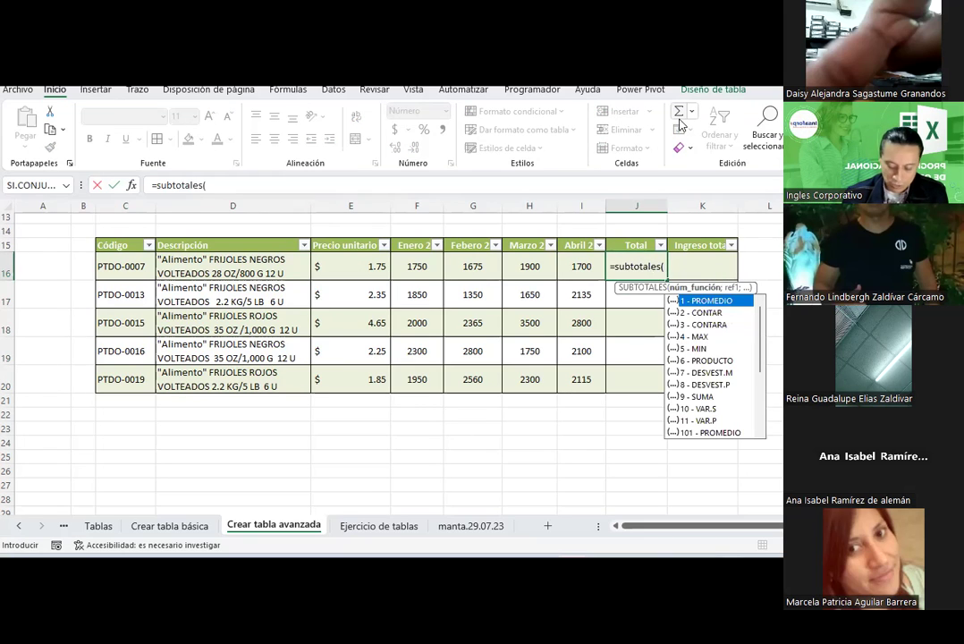
type("9;")
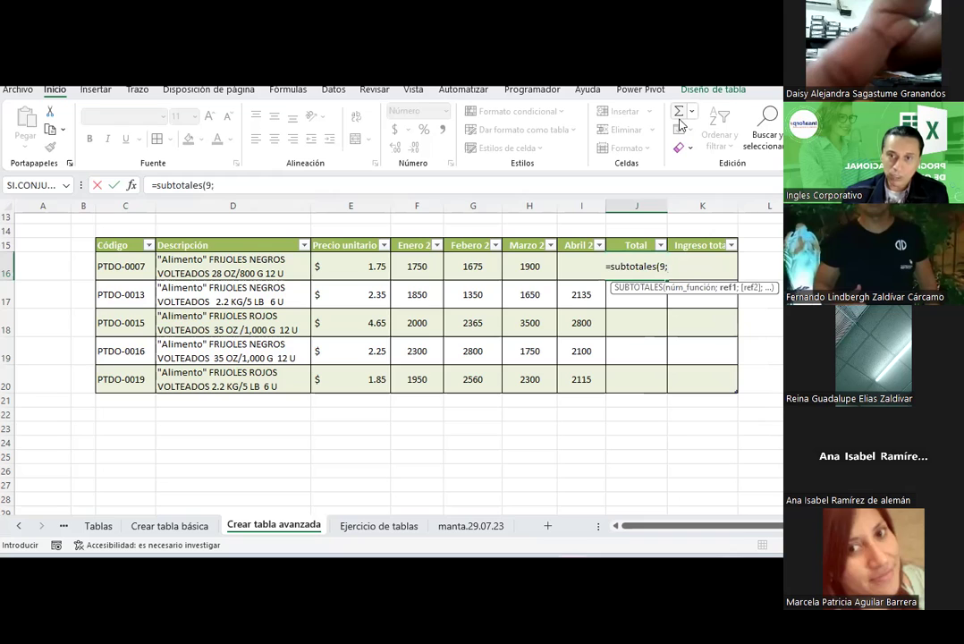
left_click_drag(417, 267, 577, 268)
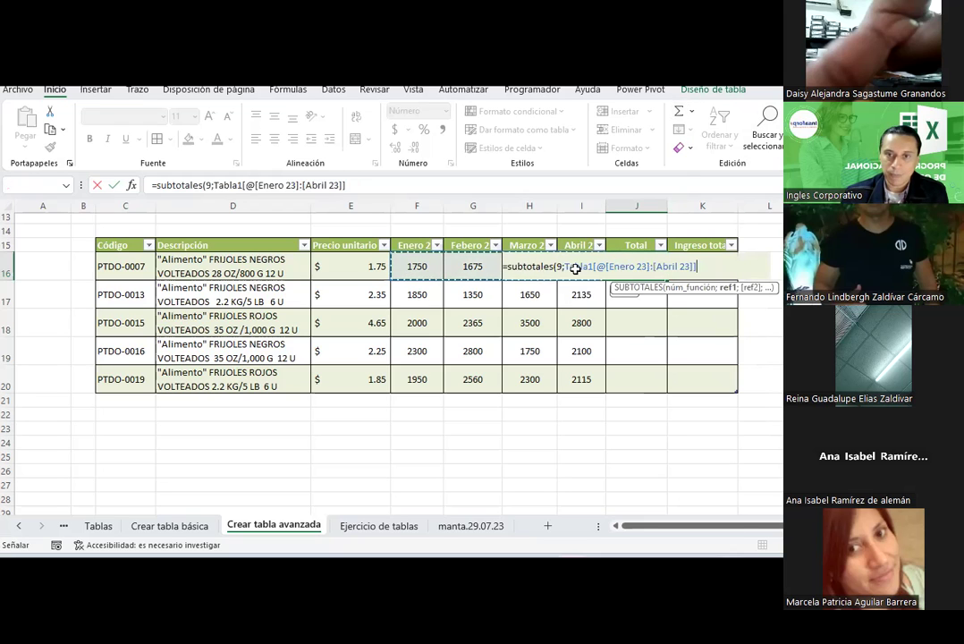
type(")")
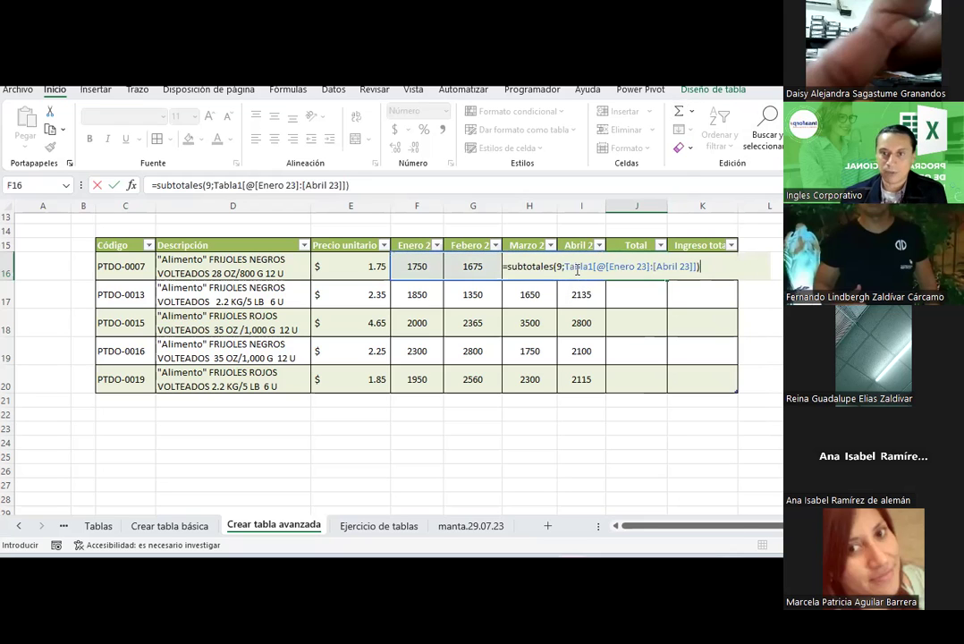
key("Return")
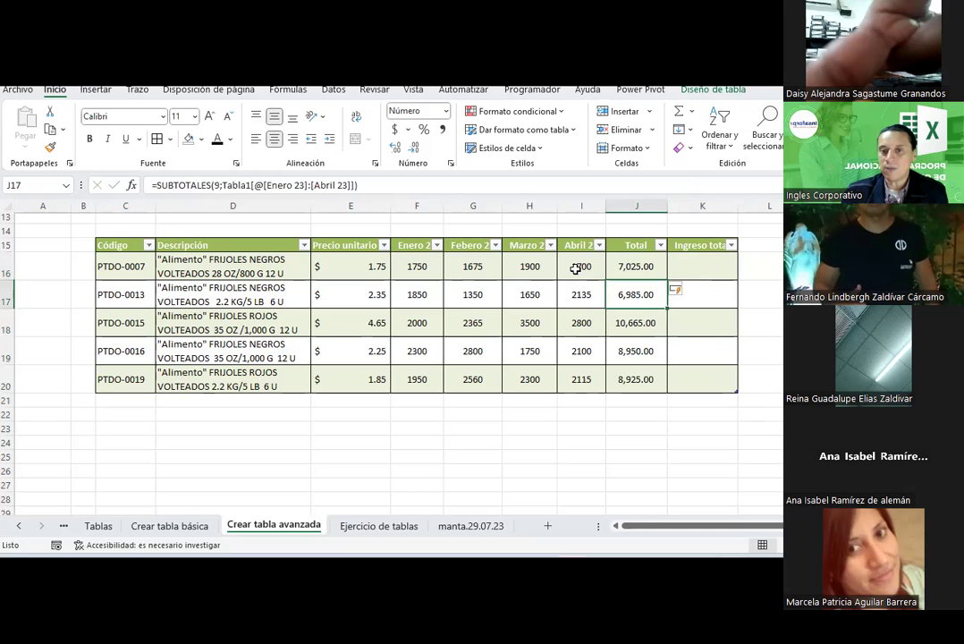
left_click(661, 261)
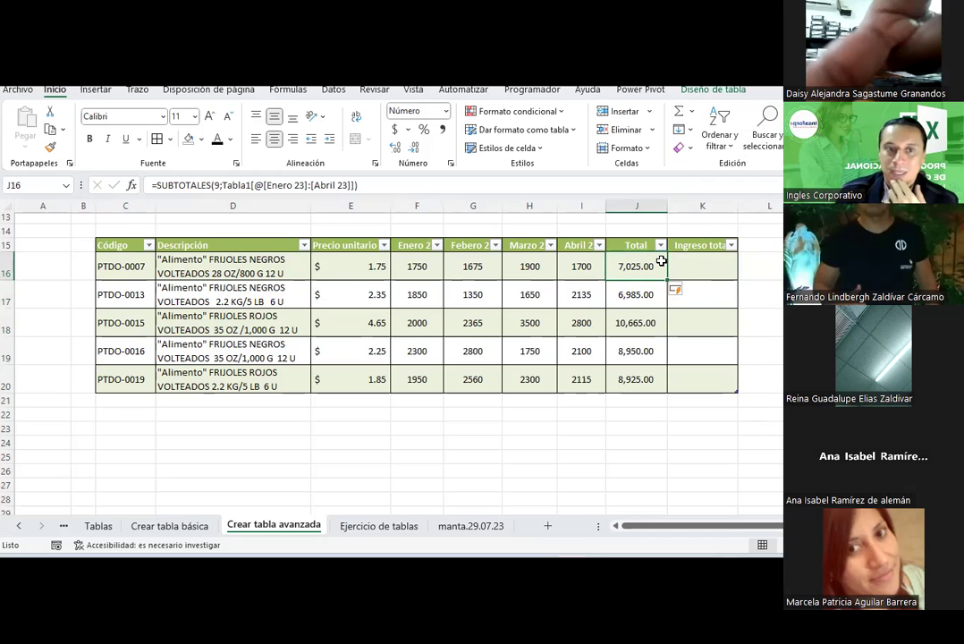
- Inspect the Total formula and check the table name Tabla1 in Diseño de tabla
left_click(233, 185)
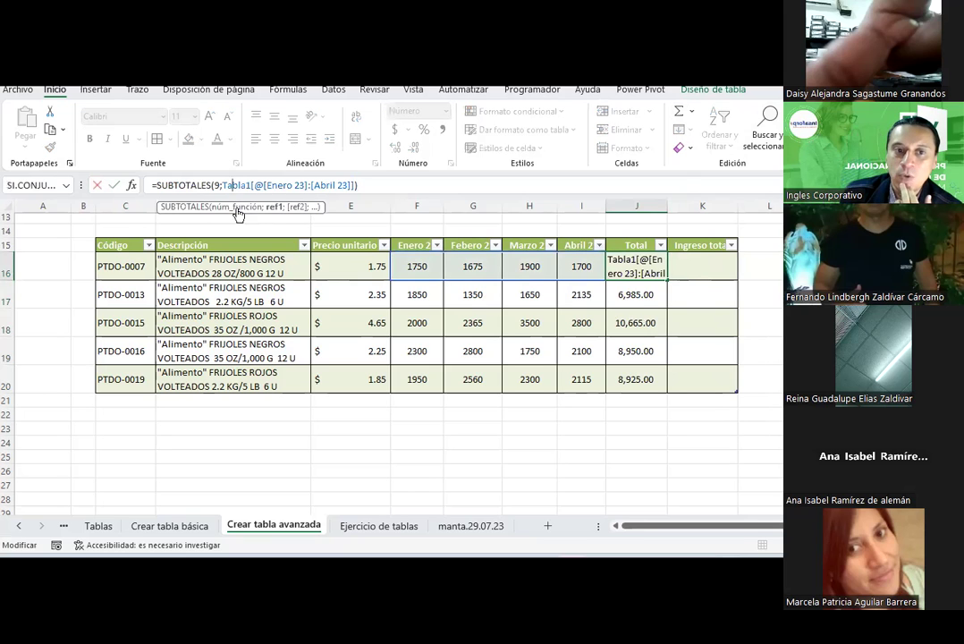
left_click(735, 92)
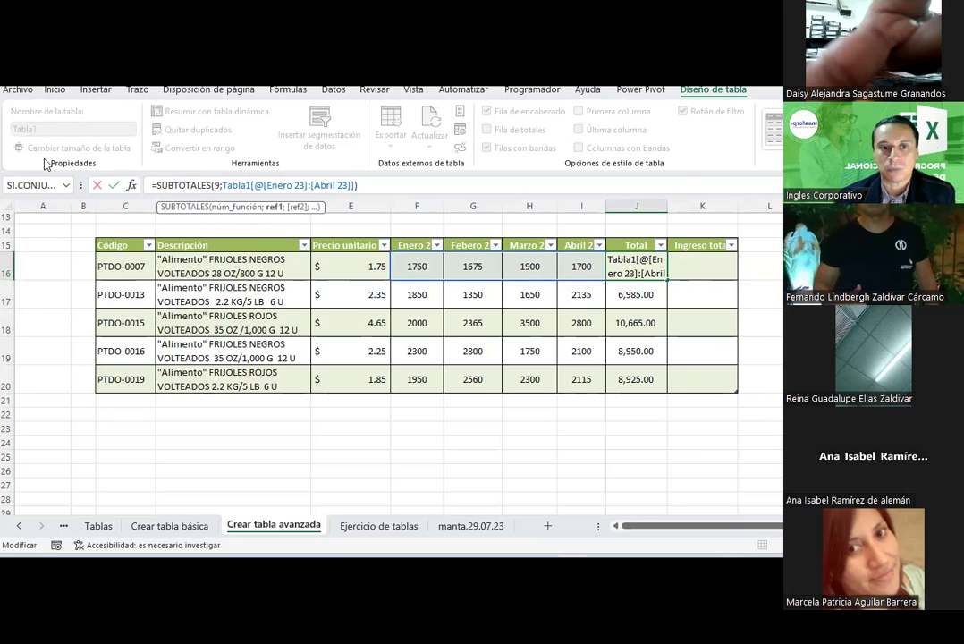
key("ctrl+Return")
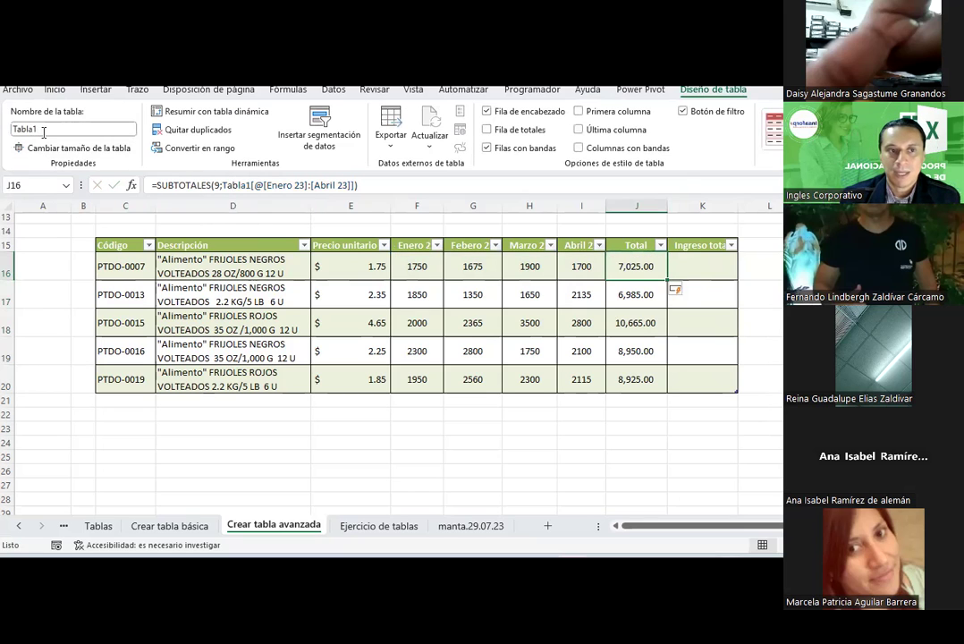
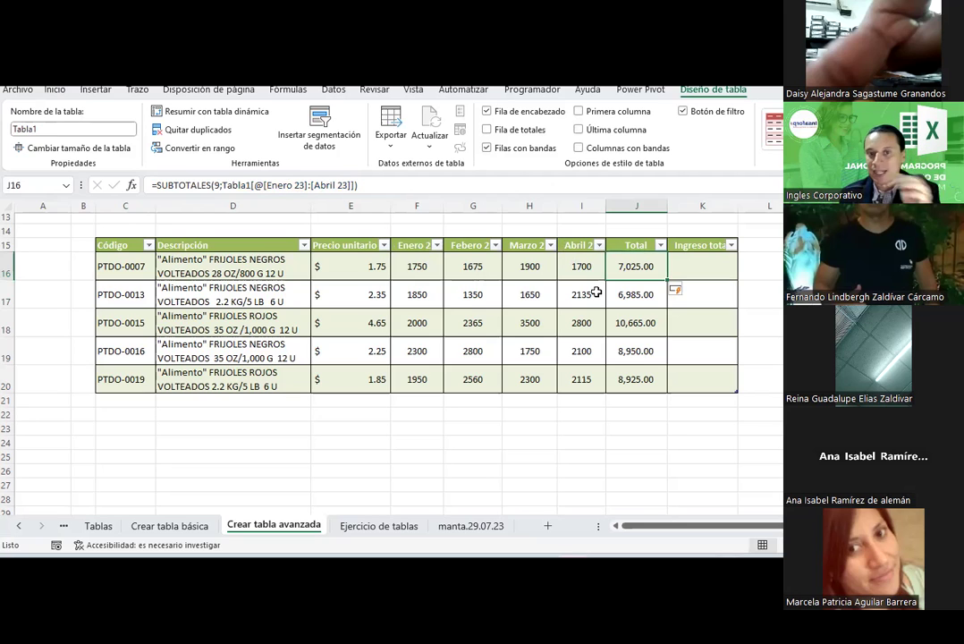
- Turn off the filter arrows on Tabla1's header row with Ctrl+Shift+L and check the Total formula
left_click_drag(421, 244, 584, 239)
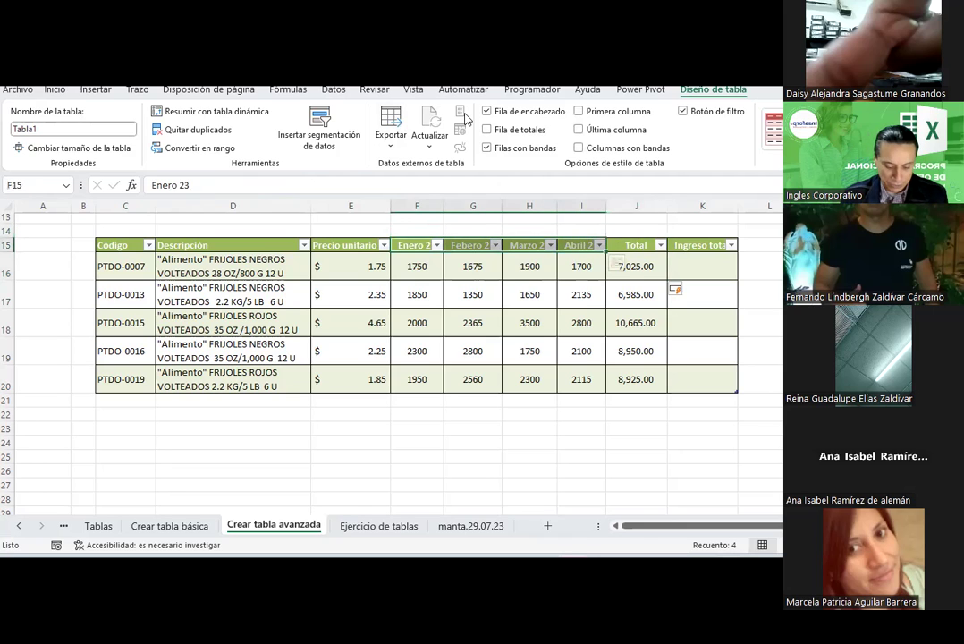
key("ctrl+shift+l")
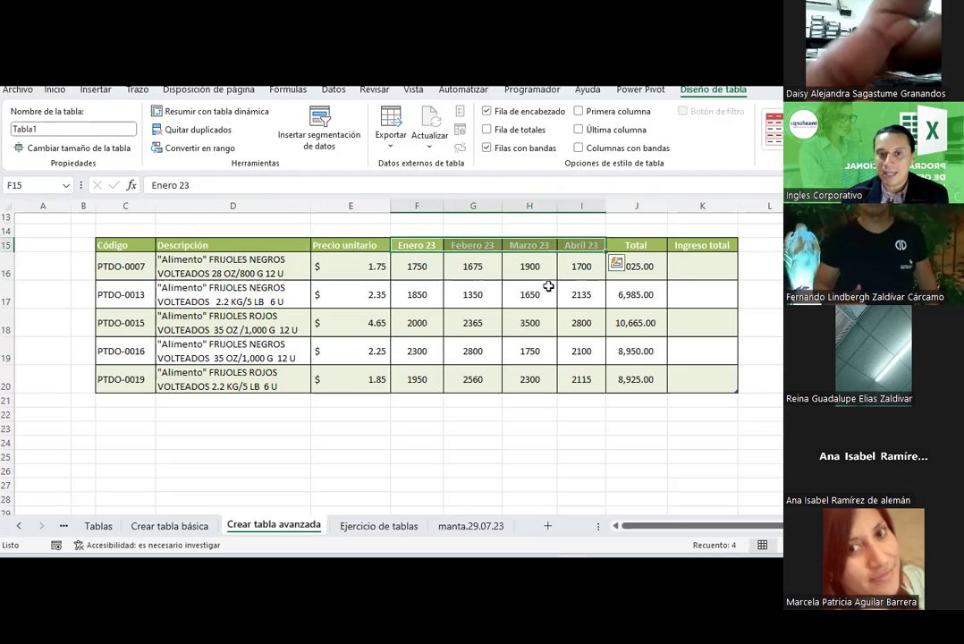
left_click(637, 266)
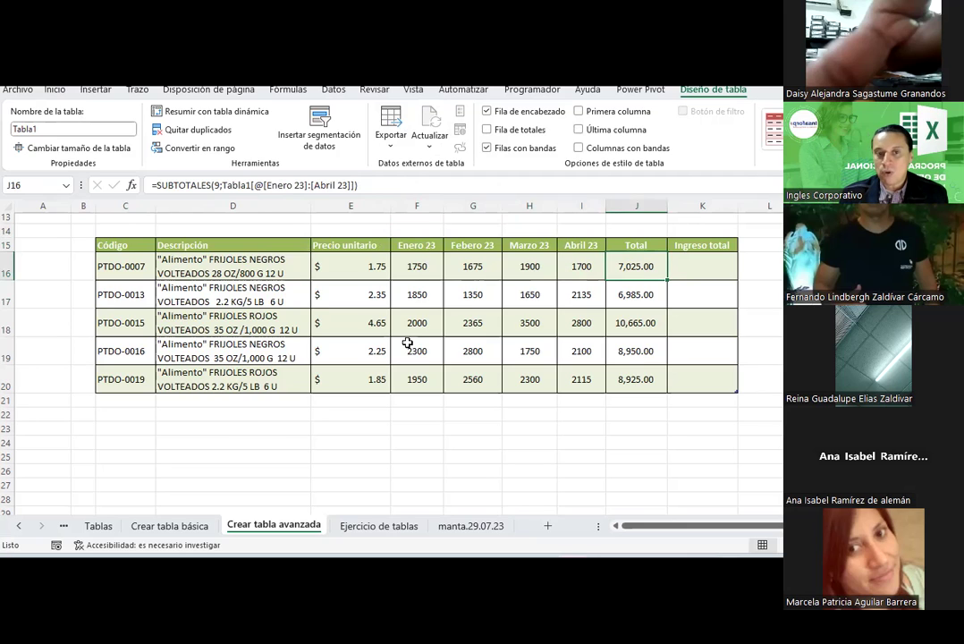
left_click(416, 245)
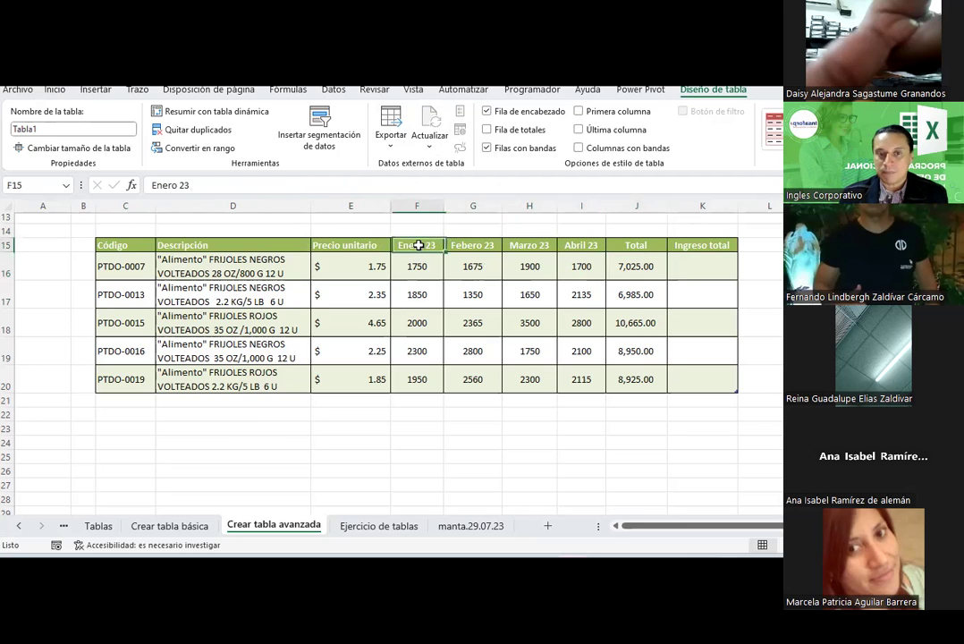
left_click(149, 186)
type("Venta del mes de Enero ")
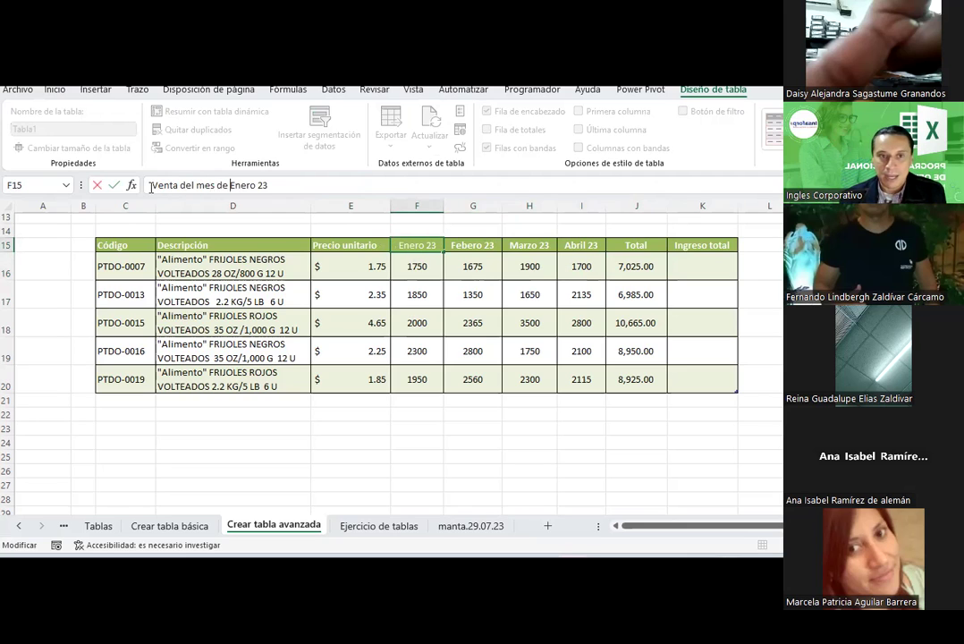
type("año ")
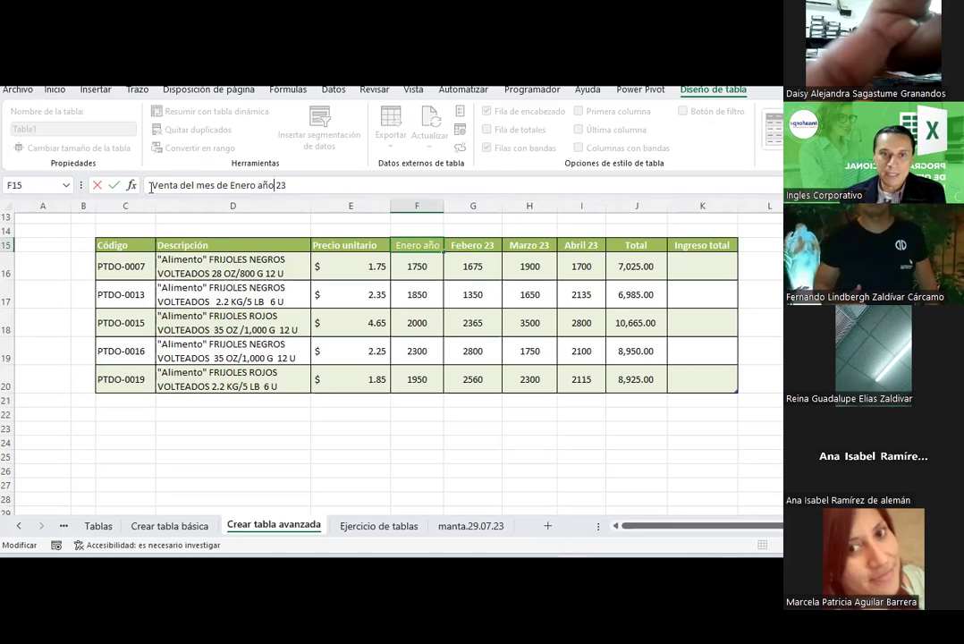
type("202")
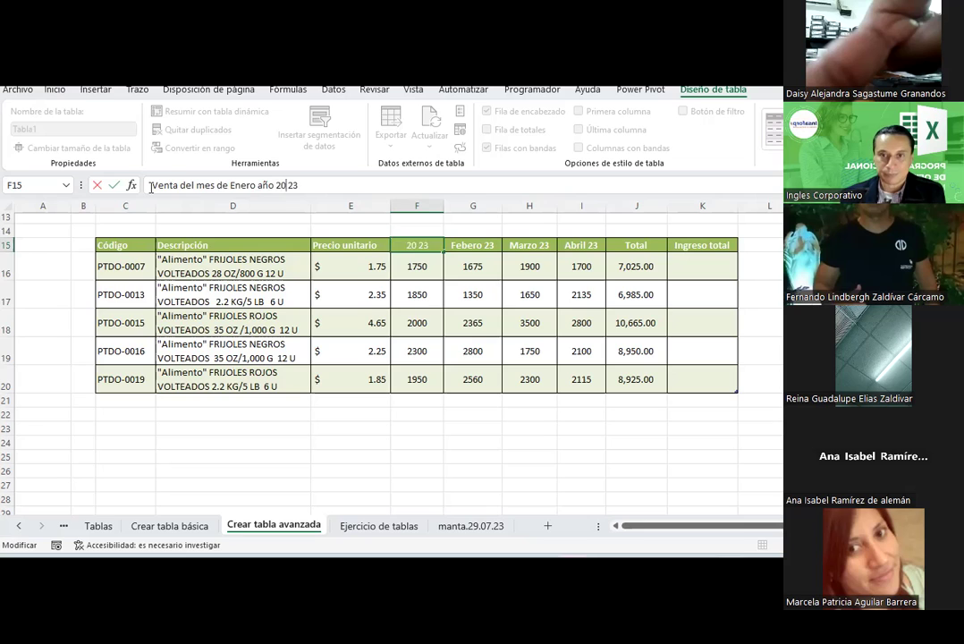
key("Return")
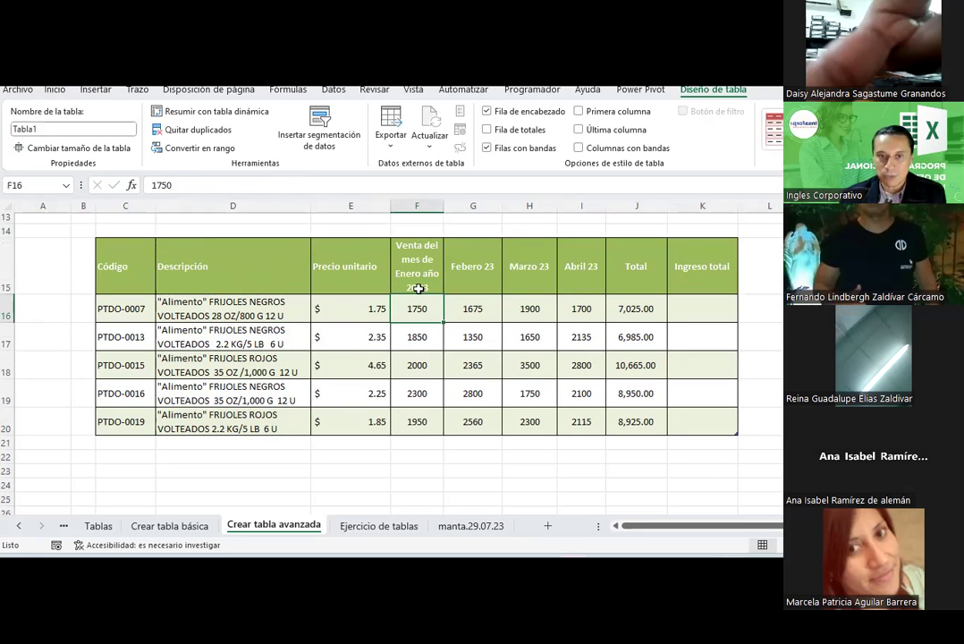
double_click(422, 286)
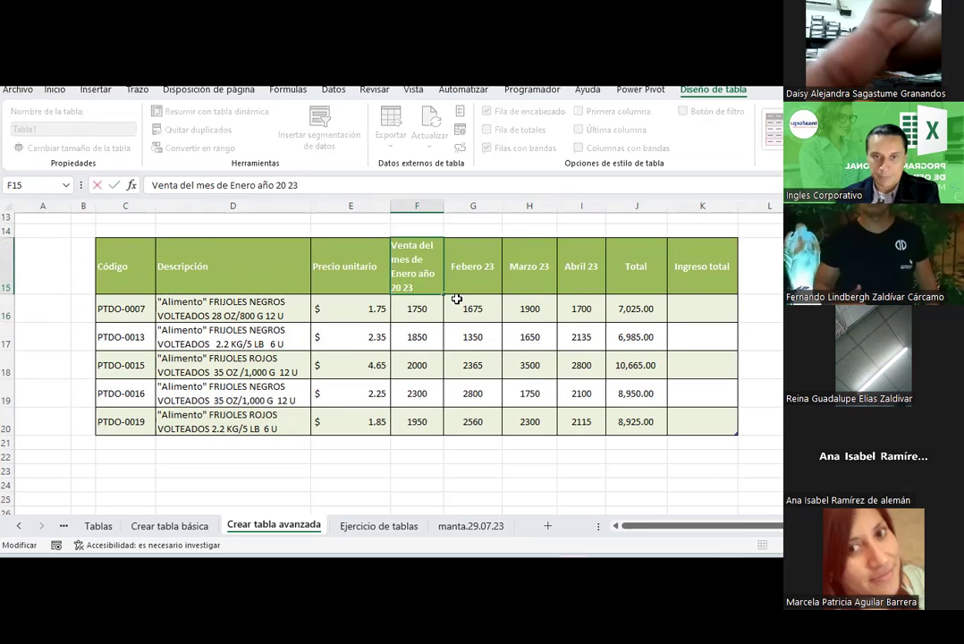
key("Return")
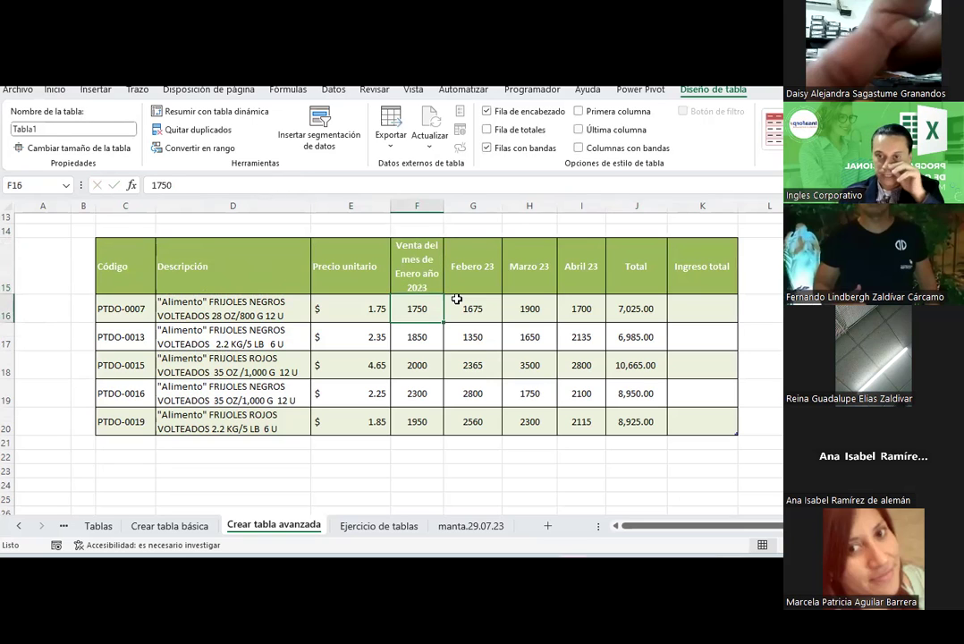
left_click(642, 310)
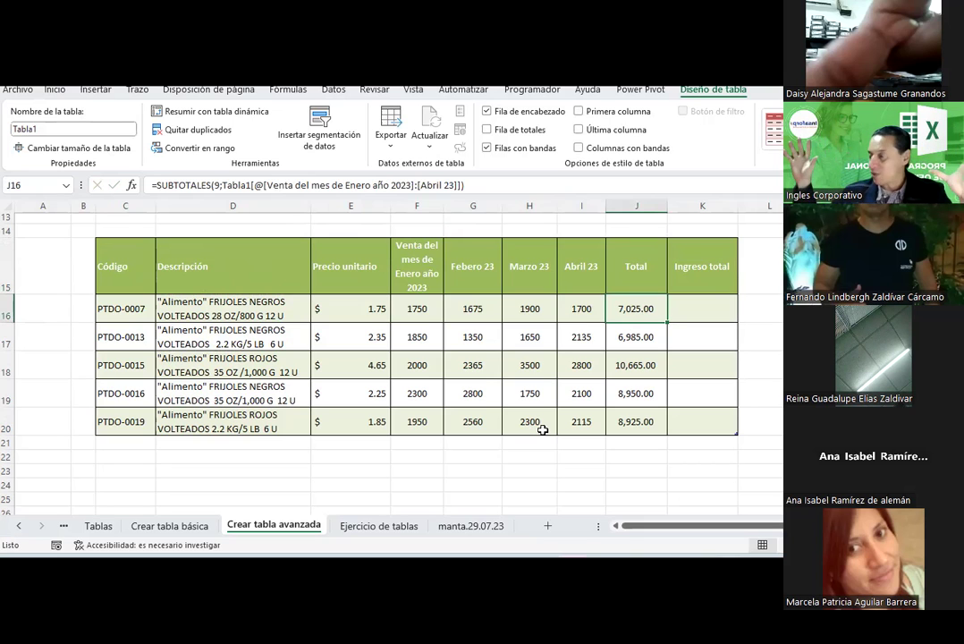
key("ctrl+z")
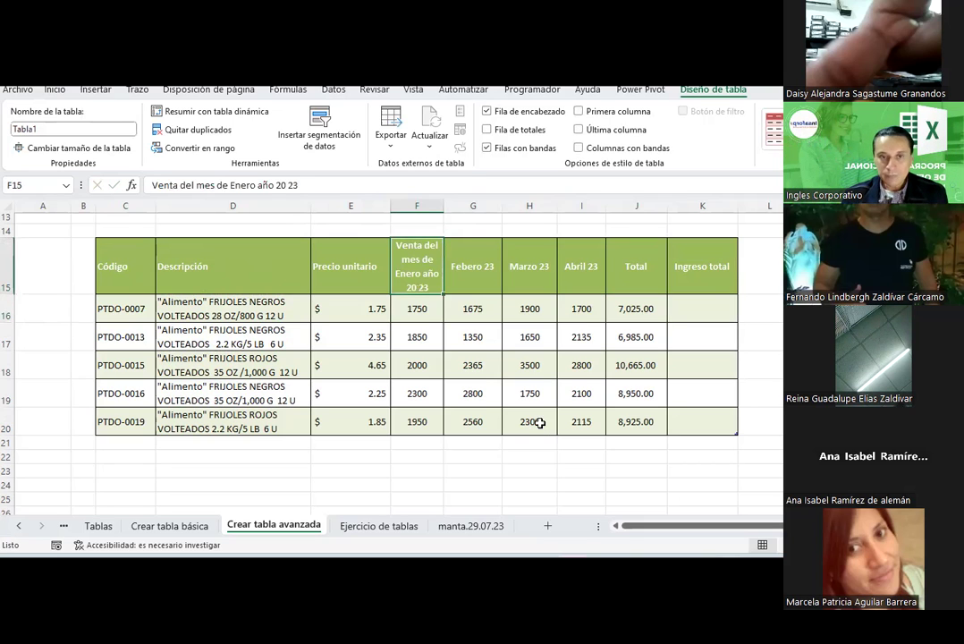
left_click(618, 317)
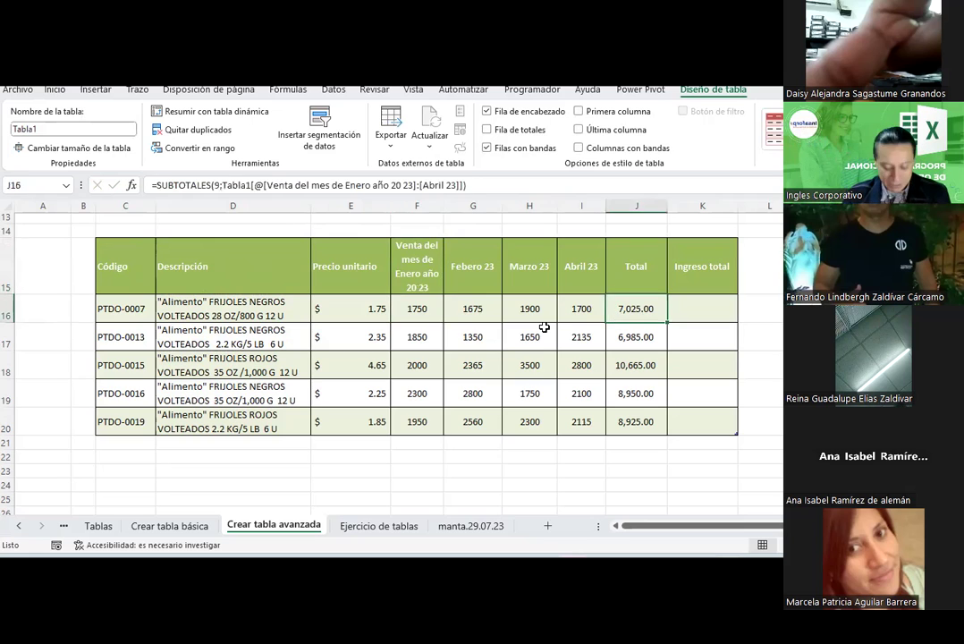
key("ctrl+z")
left_click(543, 327)
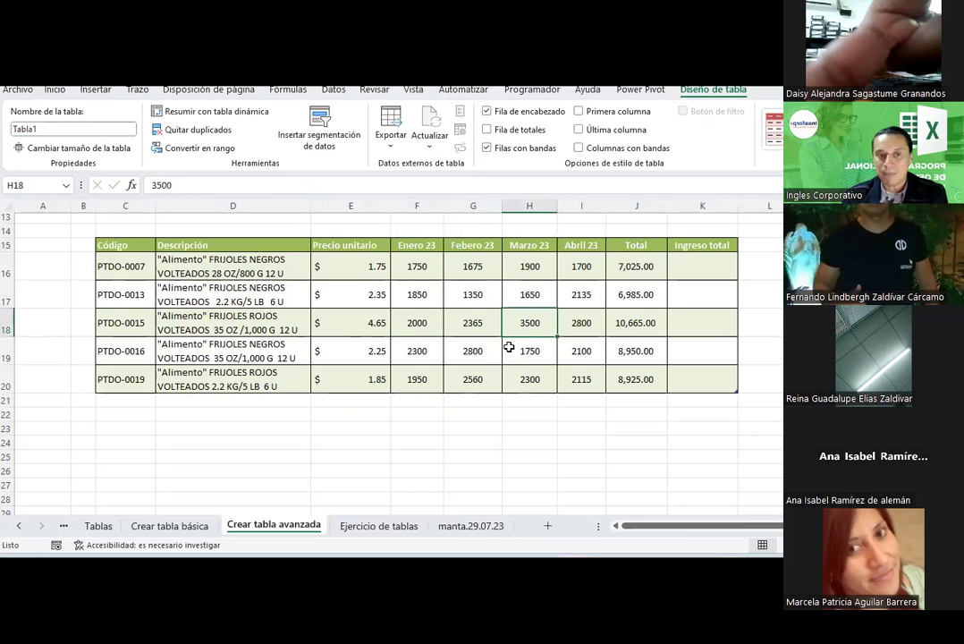
- Copy the header labels Código through Ingreso total into row 14, starting at C14
scroll(508, 347, "up", 1)
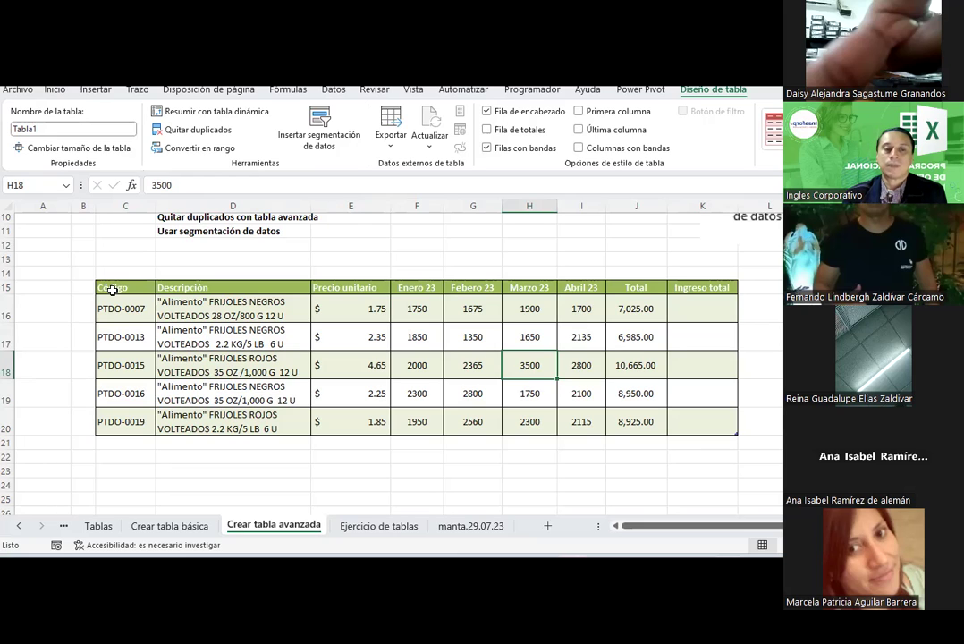
left_click_drag(112, 290, 682, 287)
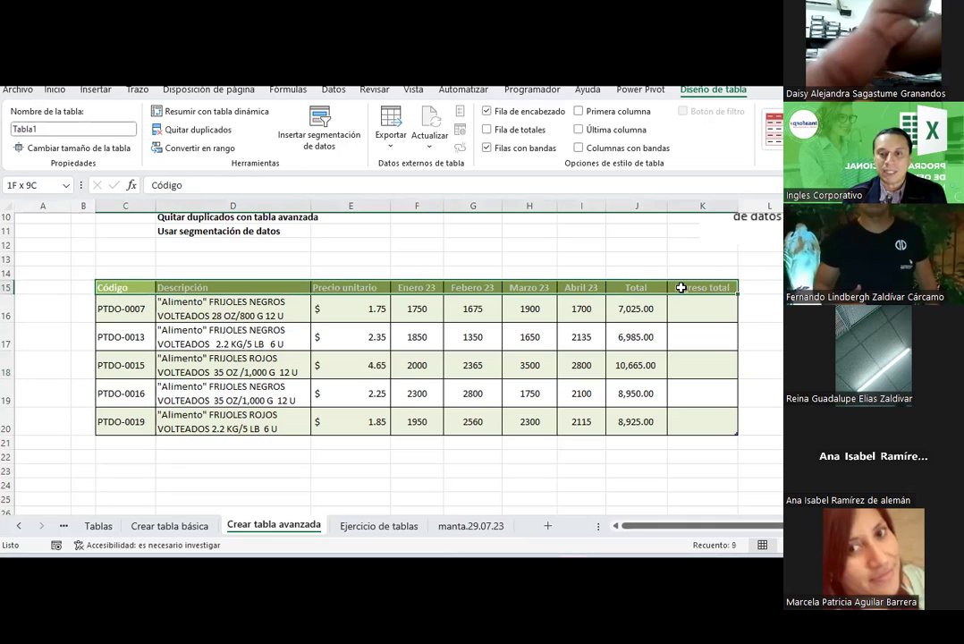
key("ctrl+c")
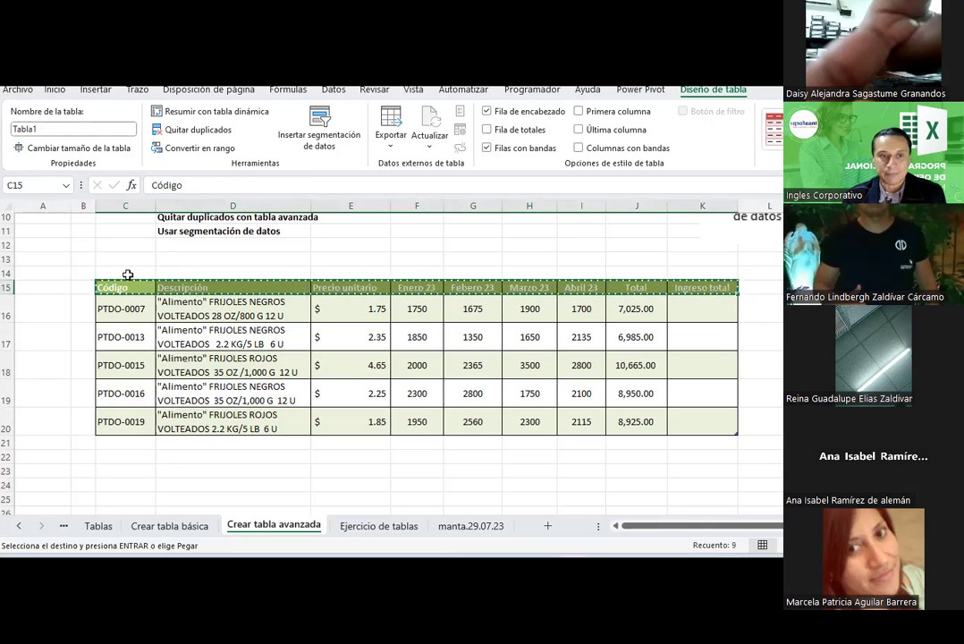
left_click(128, 275)
key("ctrl+v")
left_click(199, 369)
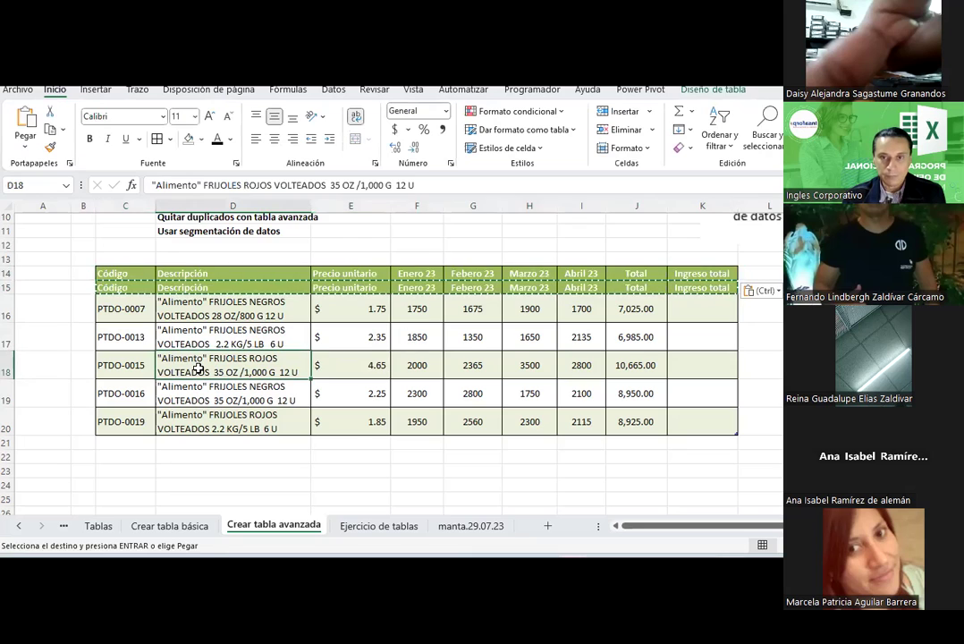
key("Escape")
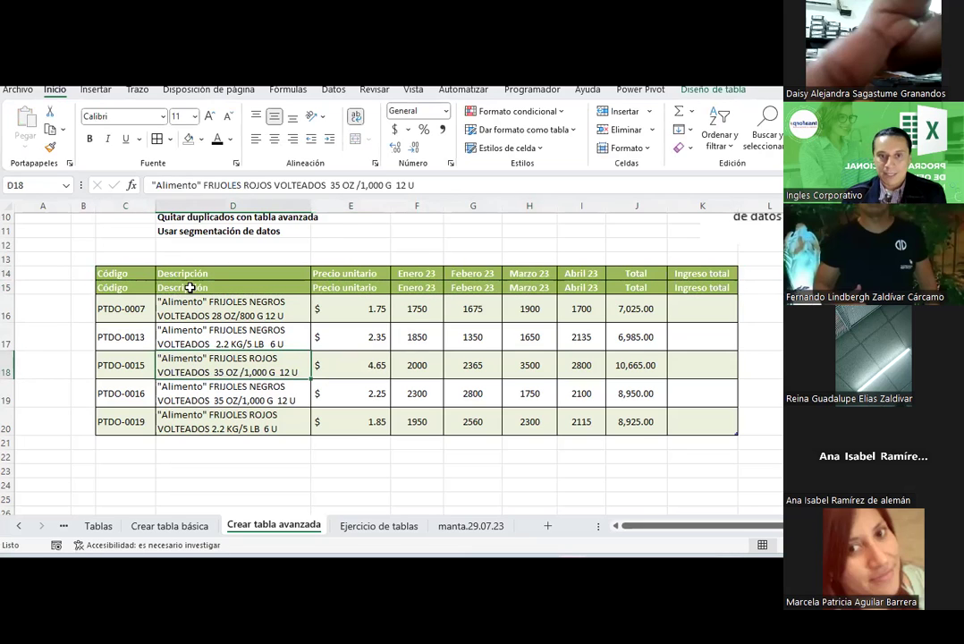
left_click_drag(125, 273, 656, 271)
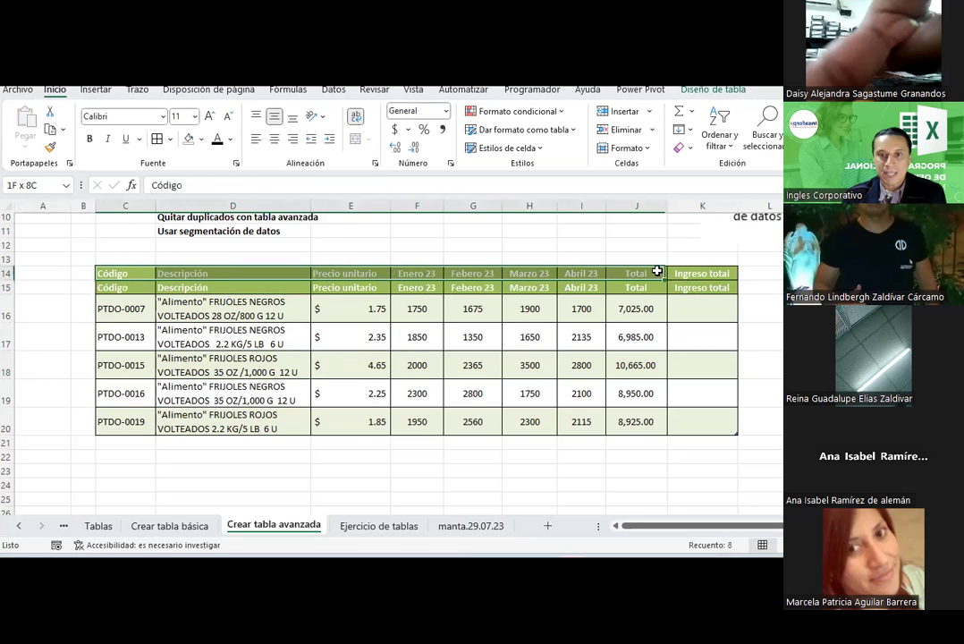
- Shorten the first five row-15 headers to Cod, Desc., PU, E23 and F23
left_click(224, 341)
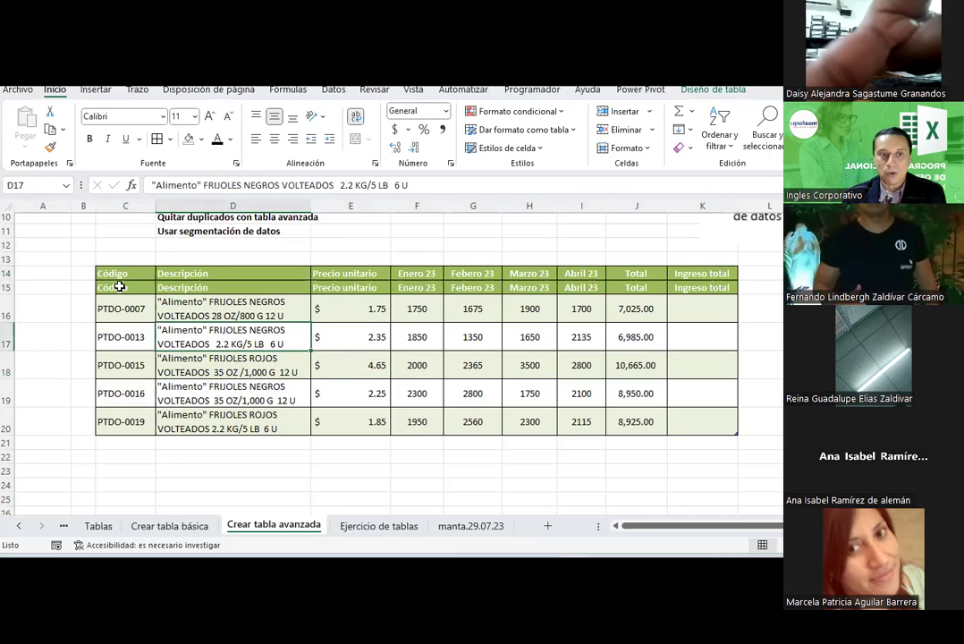
left_click(119, 286)
type("Cod")
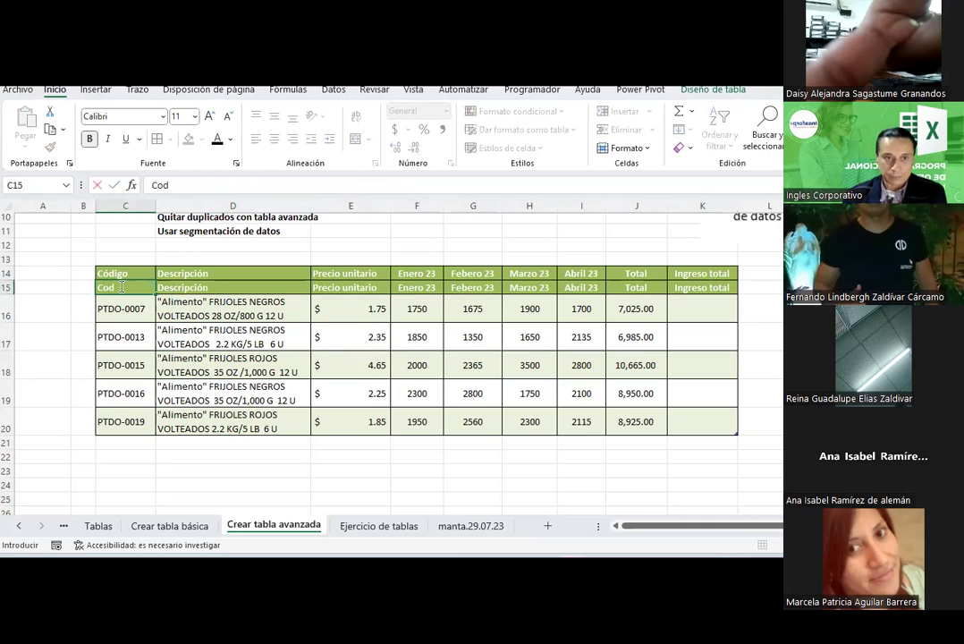
key("Return")
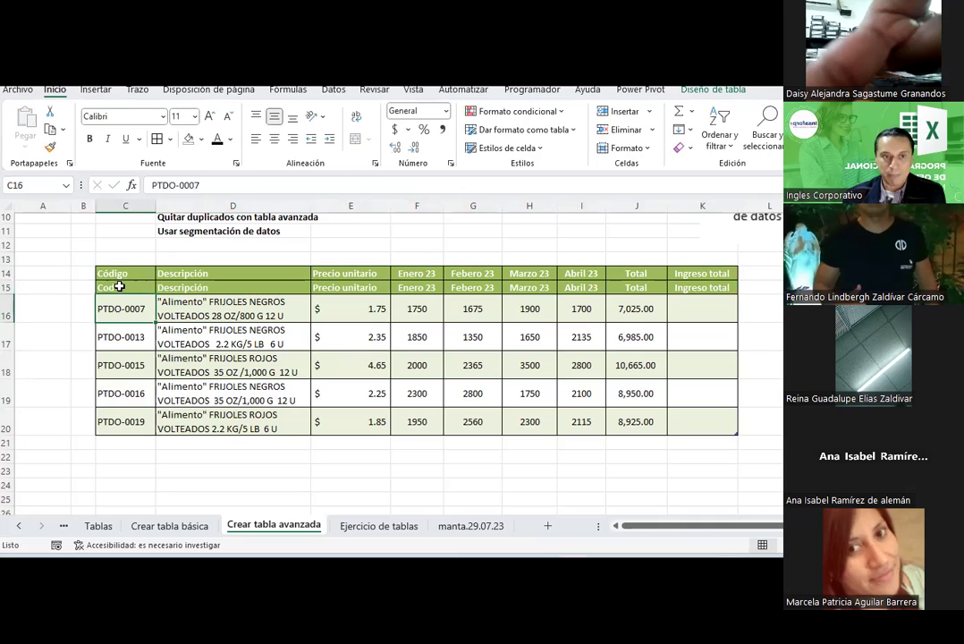
key("Up")
key("Right")
type("D")
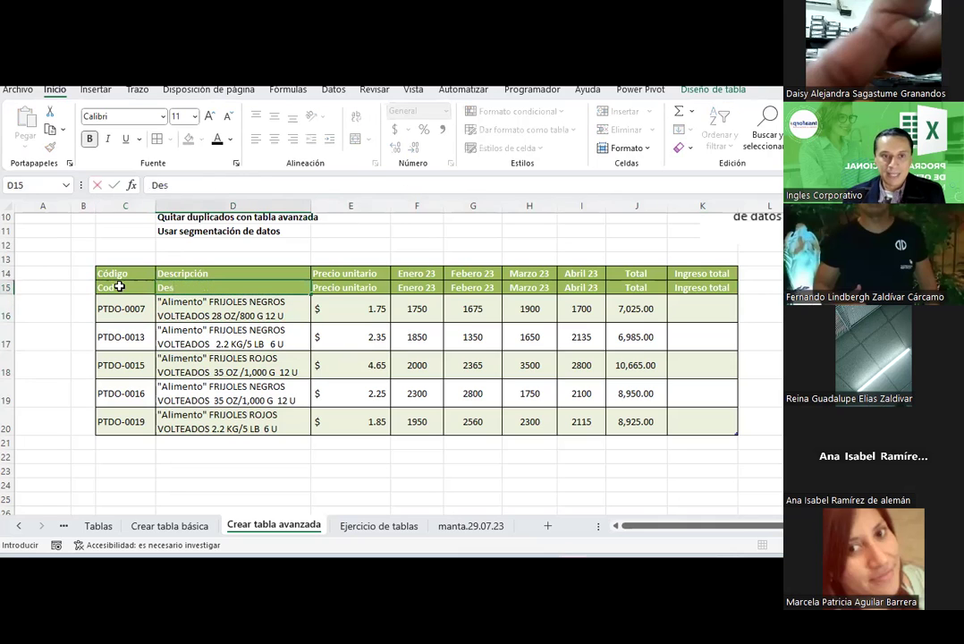
key("Return")
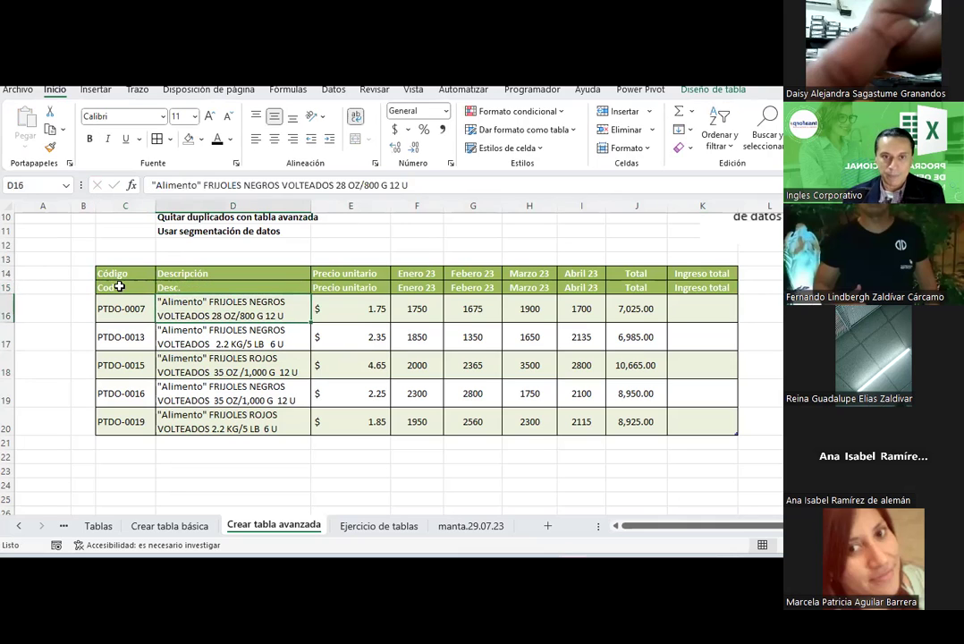
key("Up")
key("Right")
type("PU")
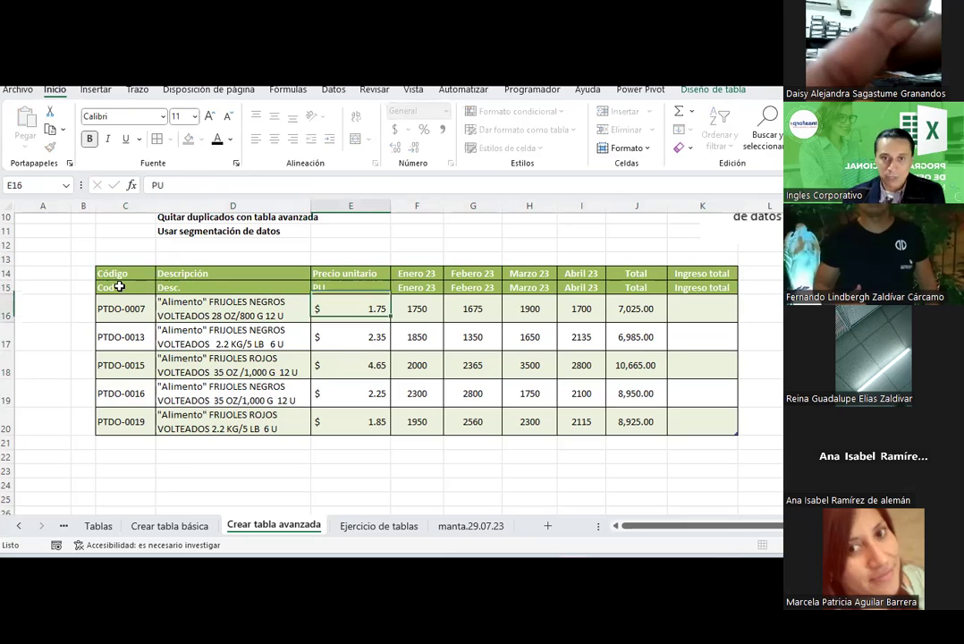
key("Return")
key("Up")
key("Right")
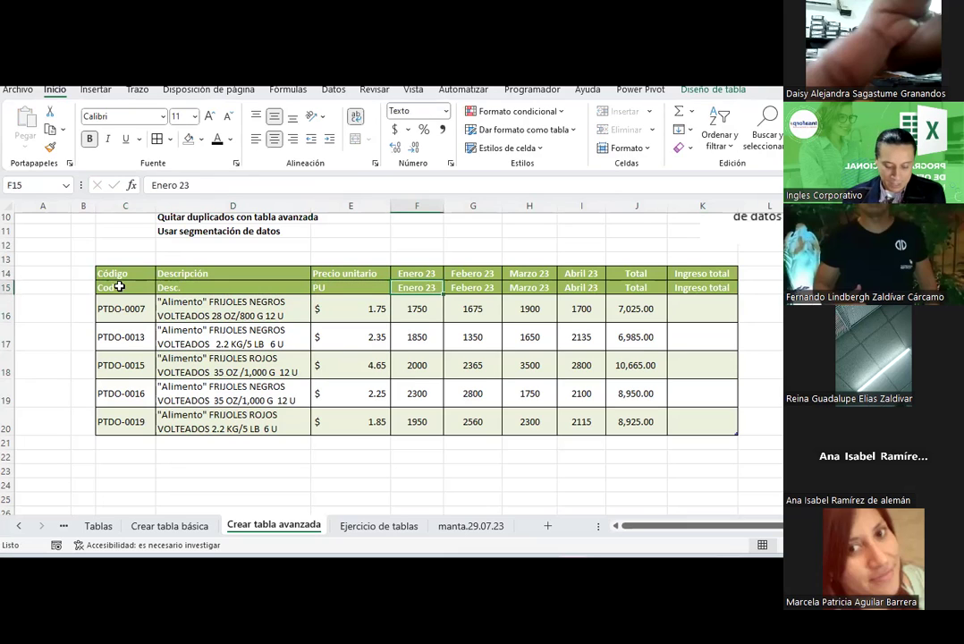
type("E")
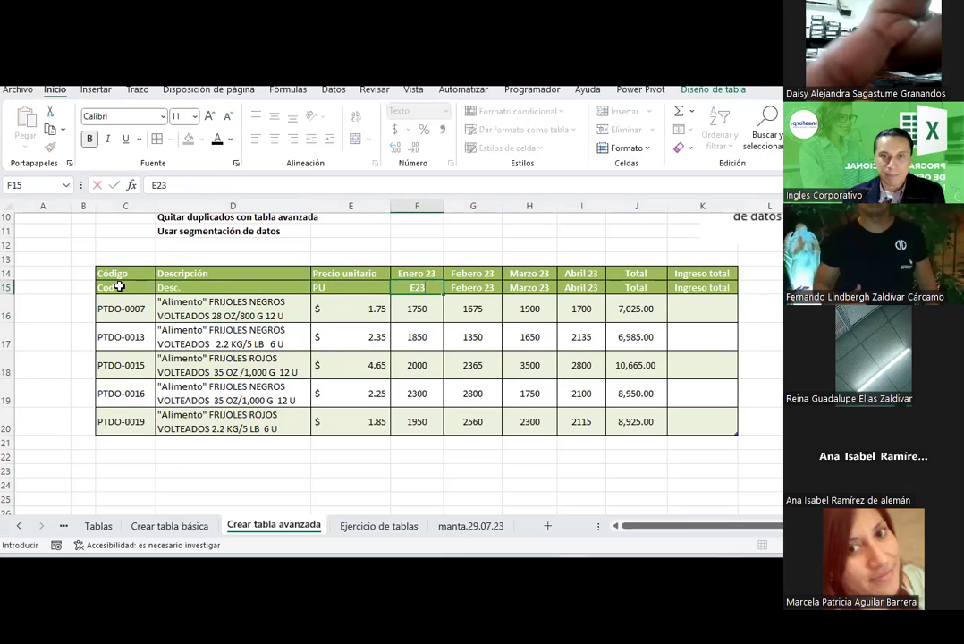
key("Return")
key("Up")
key("Right")
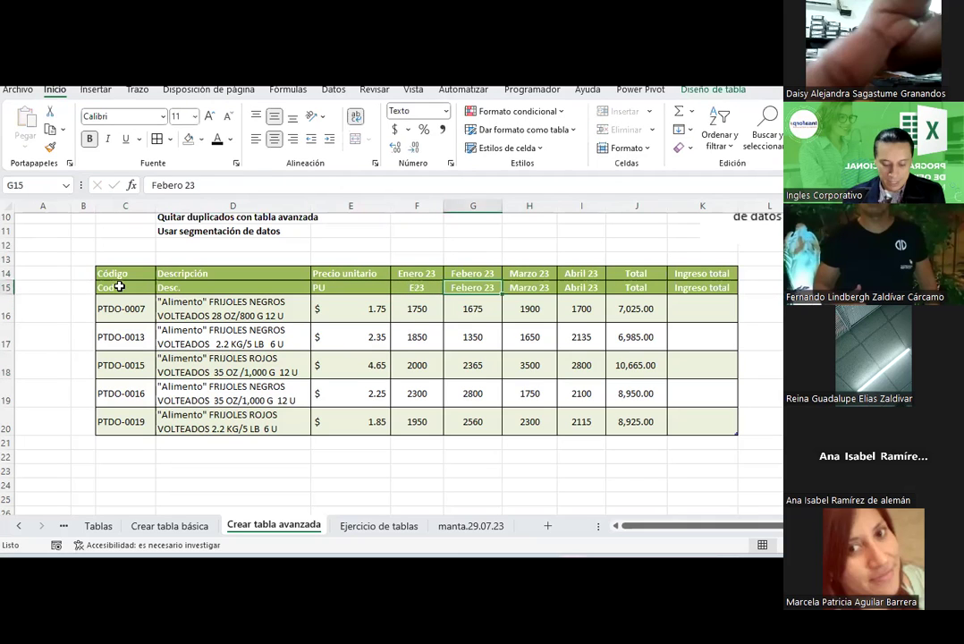
type("F23")
key("Return")
- Enter M23, A23, Total and Ing.T. as the remaining short headers
key("Right")
key("Up")
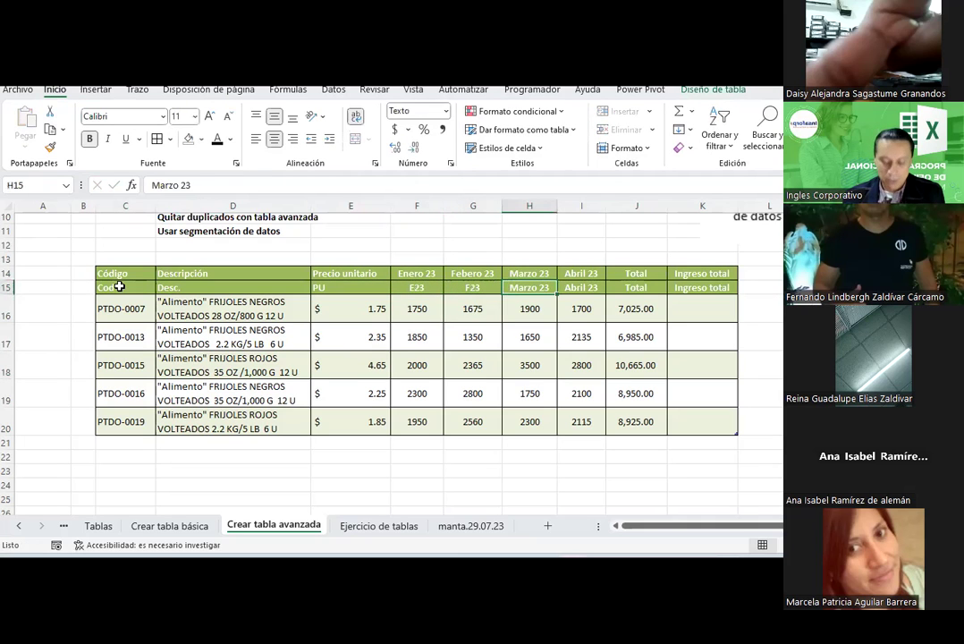
type("M")
key("Return")
key("Right")
key("Up")
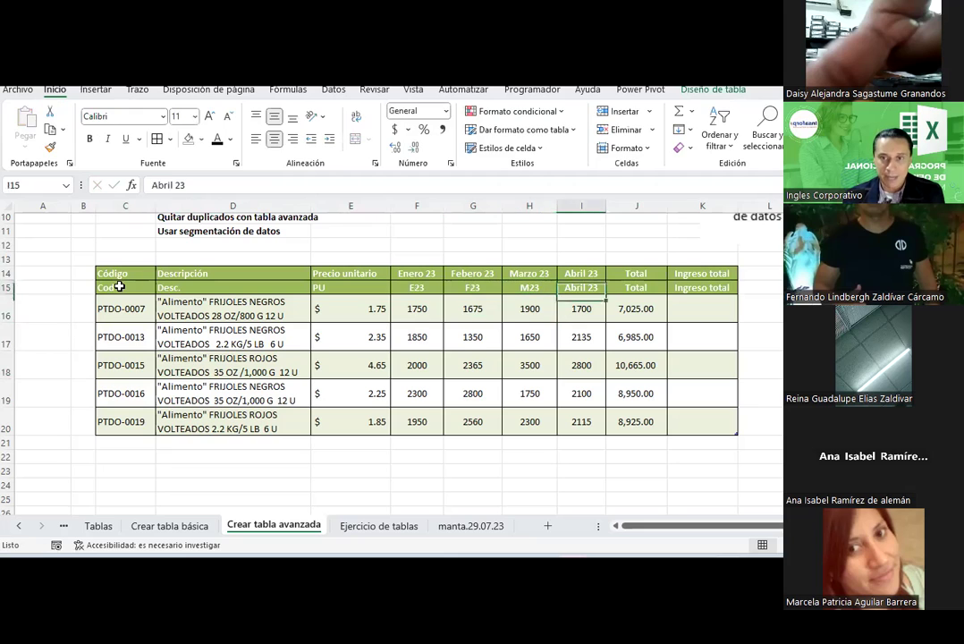
type("A")
key("Return")
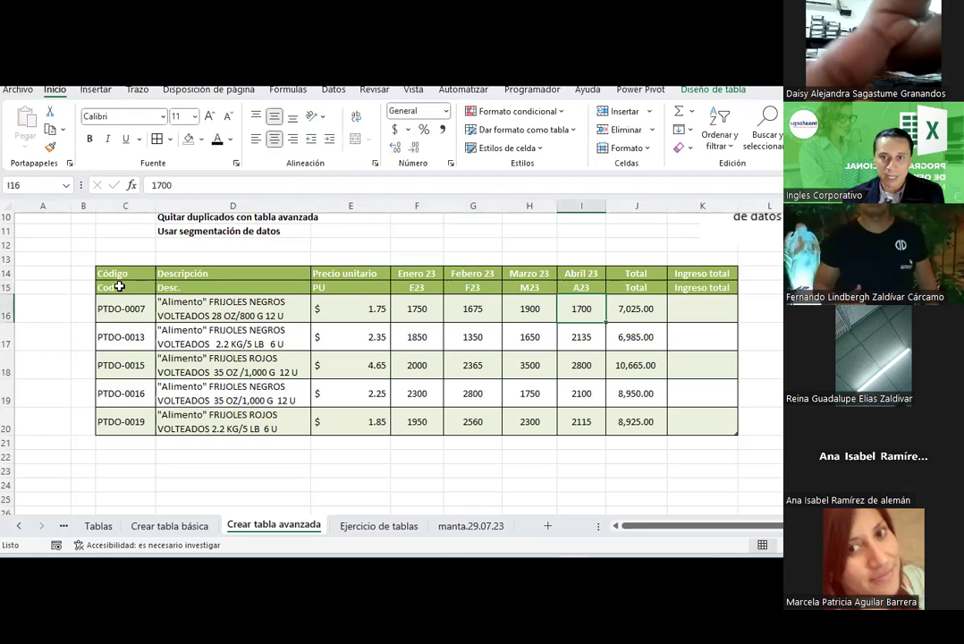
key("Right")
key("Up")
type("T")
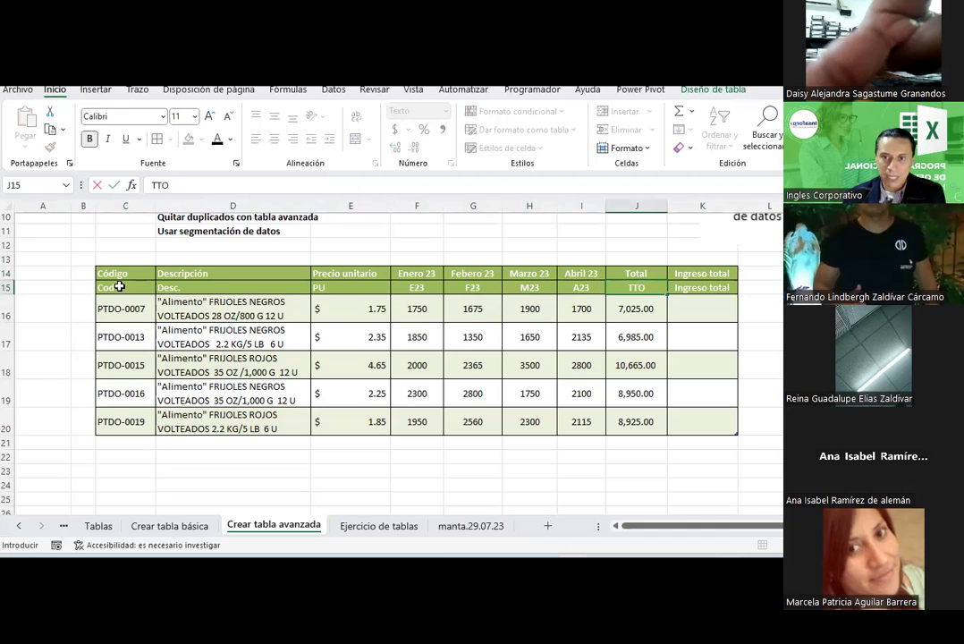
key("Tab")
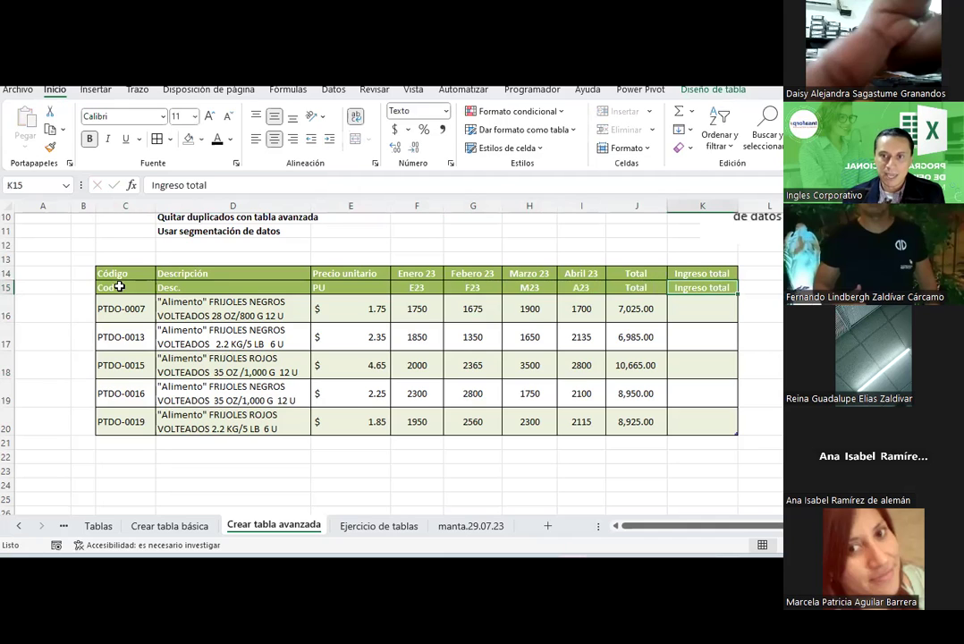
type("I")
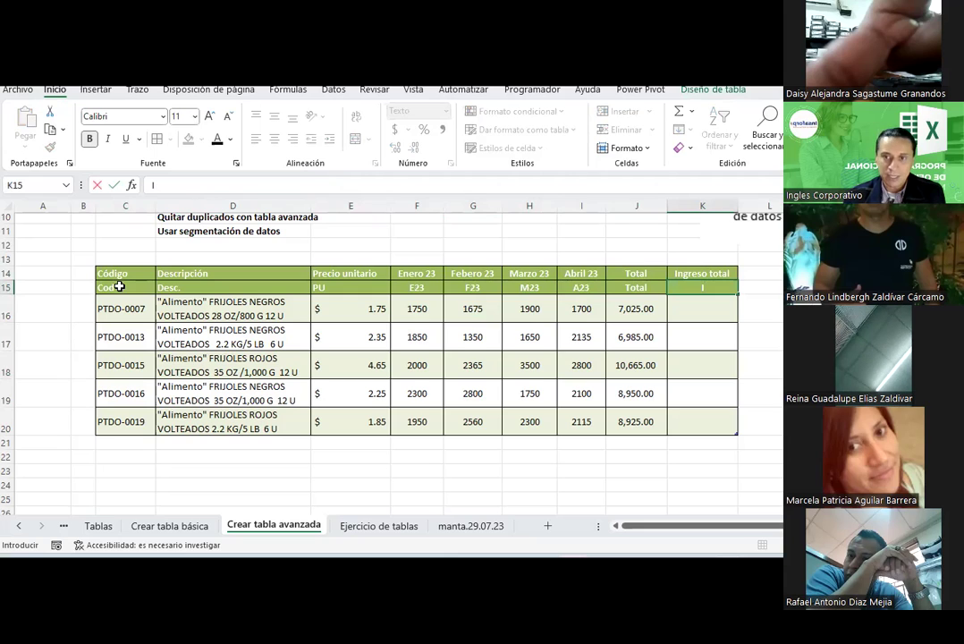
type("ng.T.")
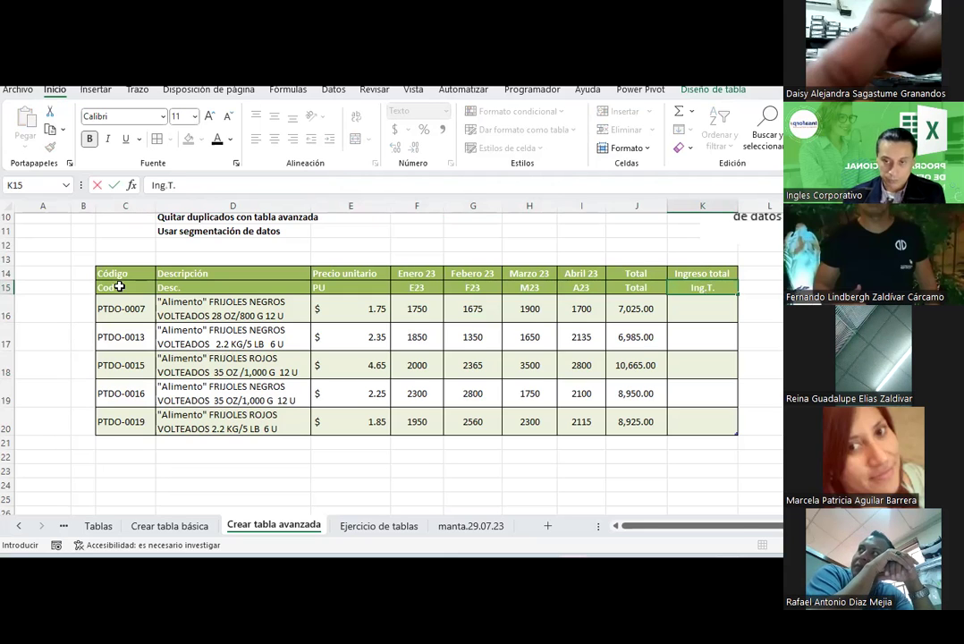
key("Return")
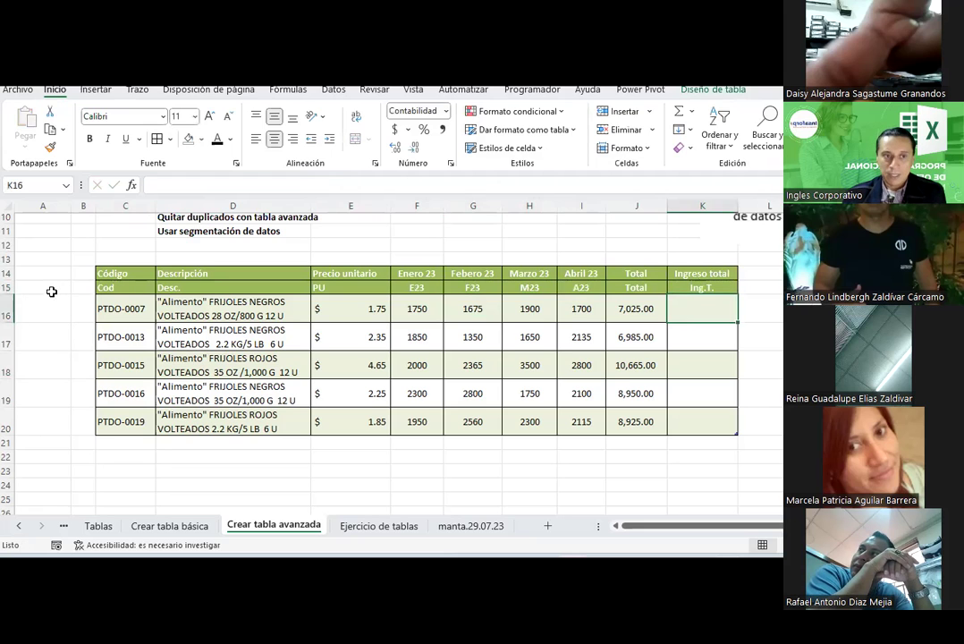
- Hide short-name row 15 and inspect the Total formula in J16
left_click(9, 287)
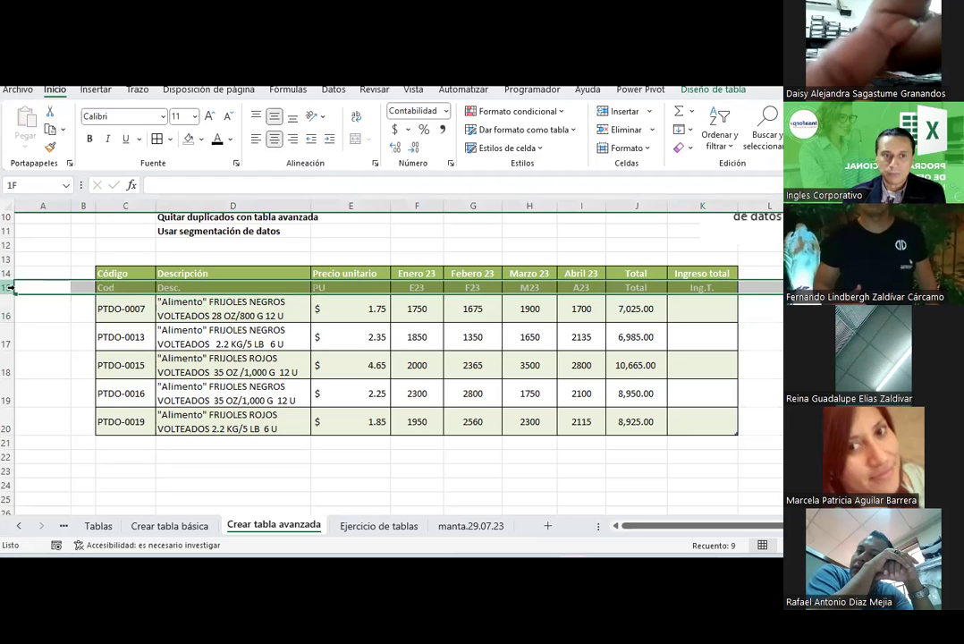
right_click(9, 287)
left_click(64, 530)
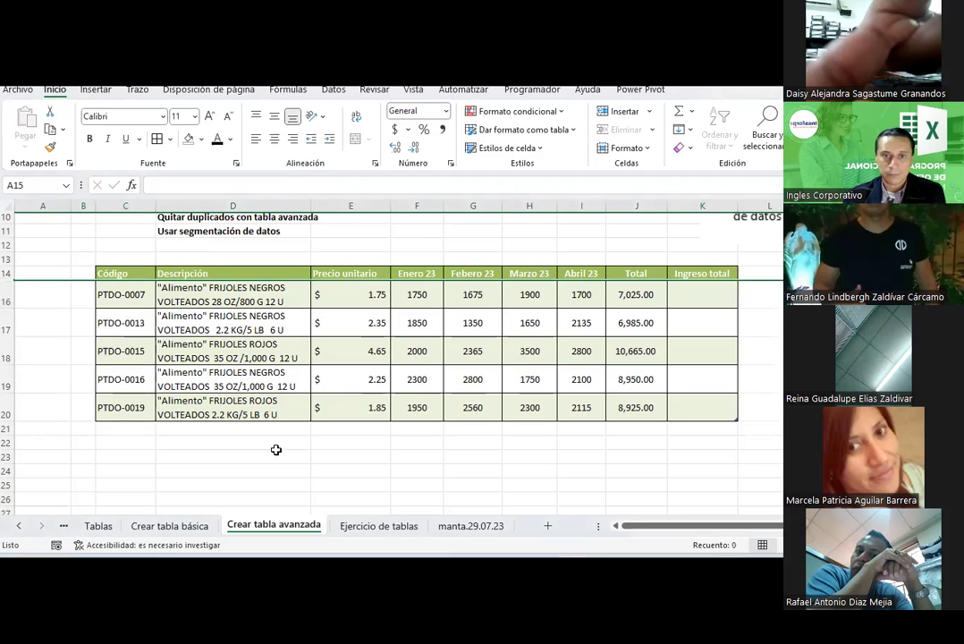
left_click(417, 350)
left_click(637, 294)
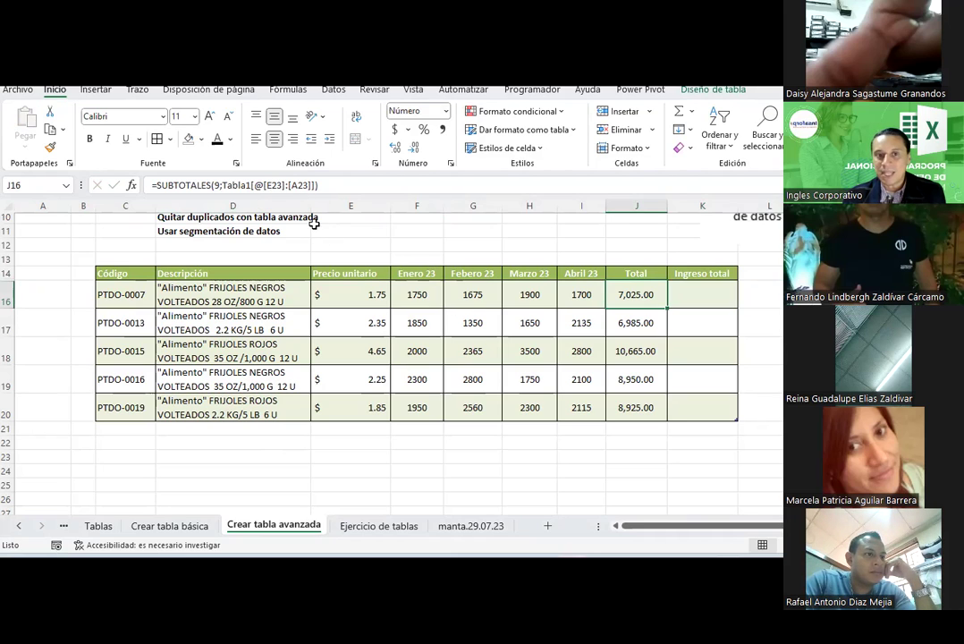
- Unhide row 15 and change the January short header from E23 to En23
left_click_drag(9, 273, 11, 288)
right_click(10, 288)
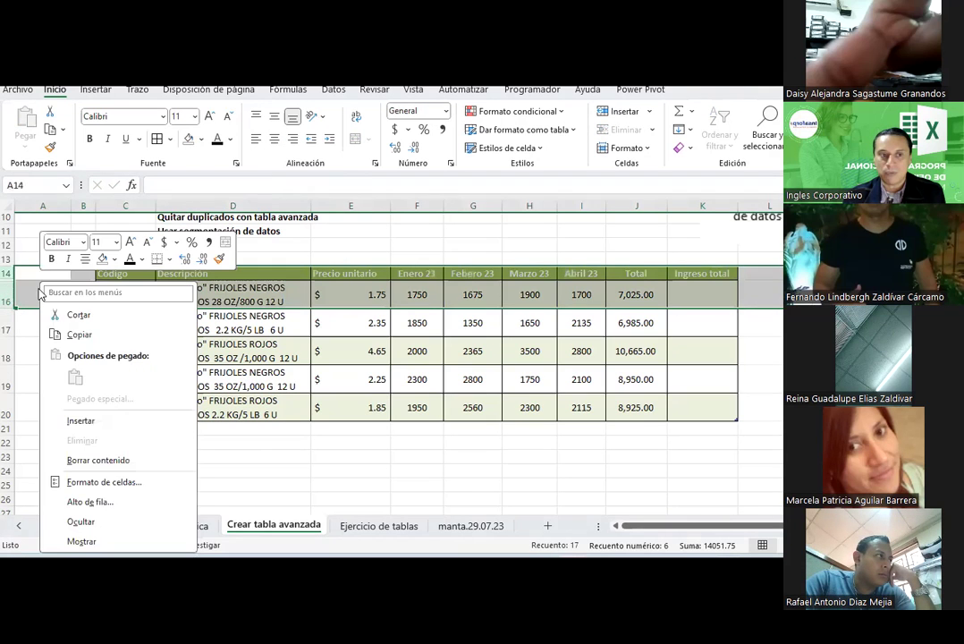
left_click(101, 540)
double_click(416, 288)
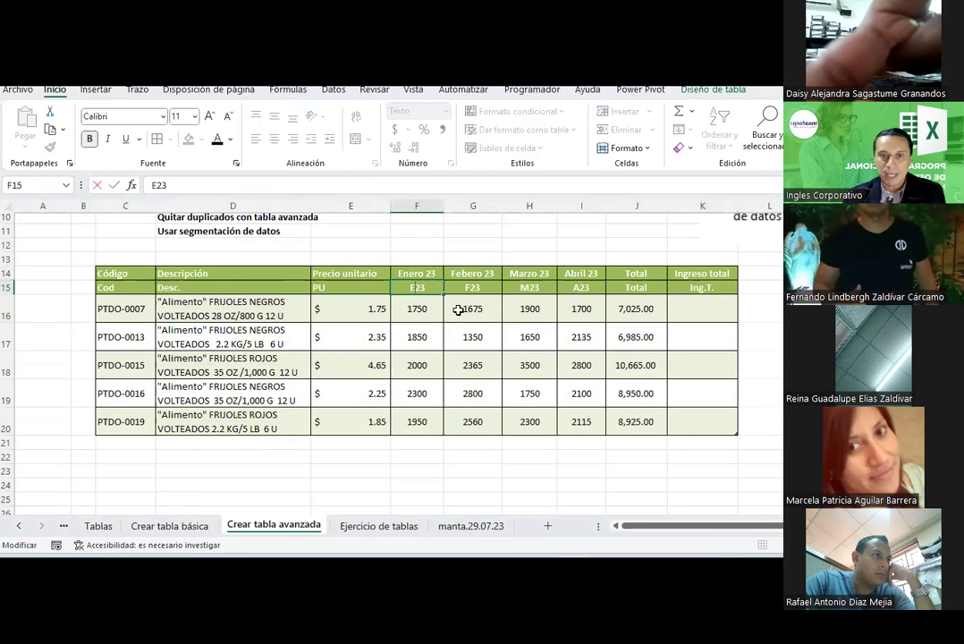
type("n")
double_click(472, 289)
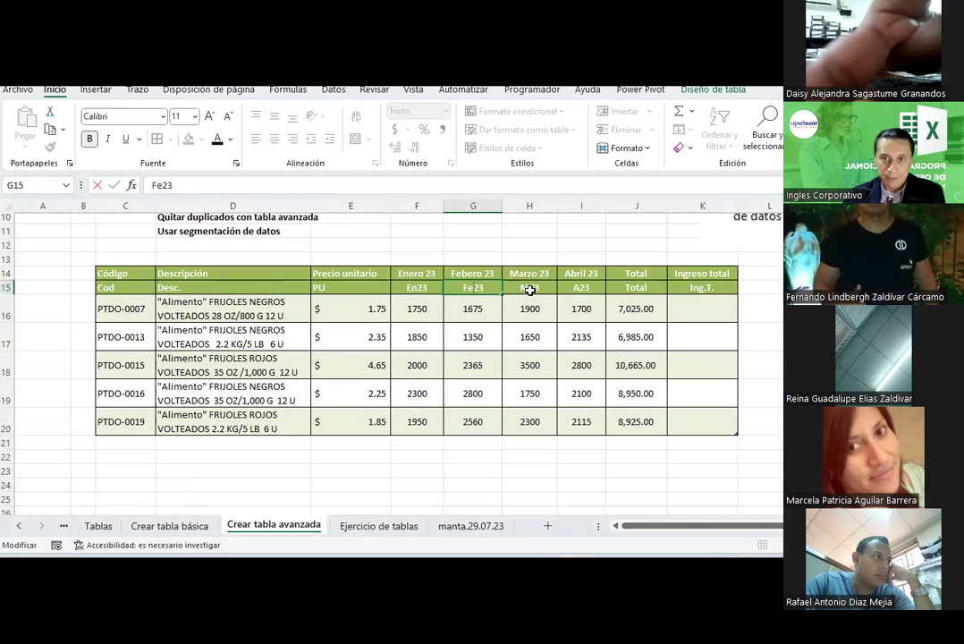
- Set the February, March and April short headers to Fe23, Ma23 and Ab.23
double_click(529, 288)
type("a")
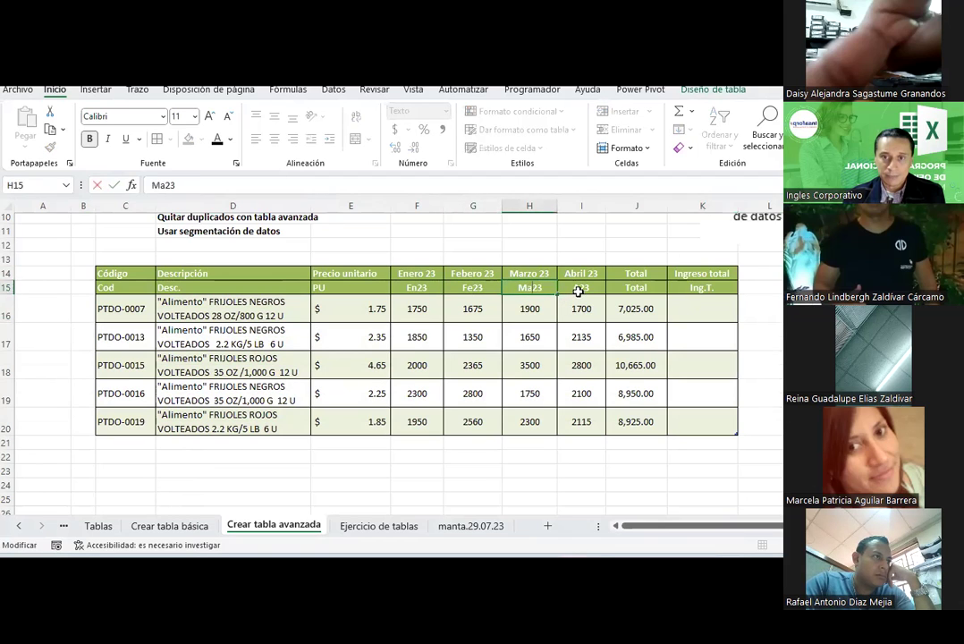
double_click(579, 288)
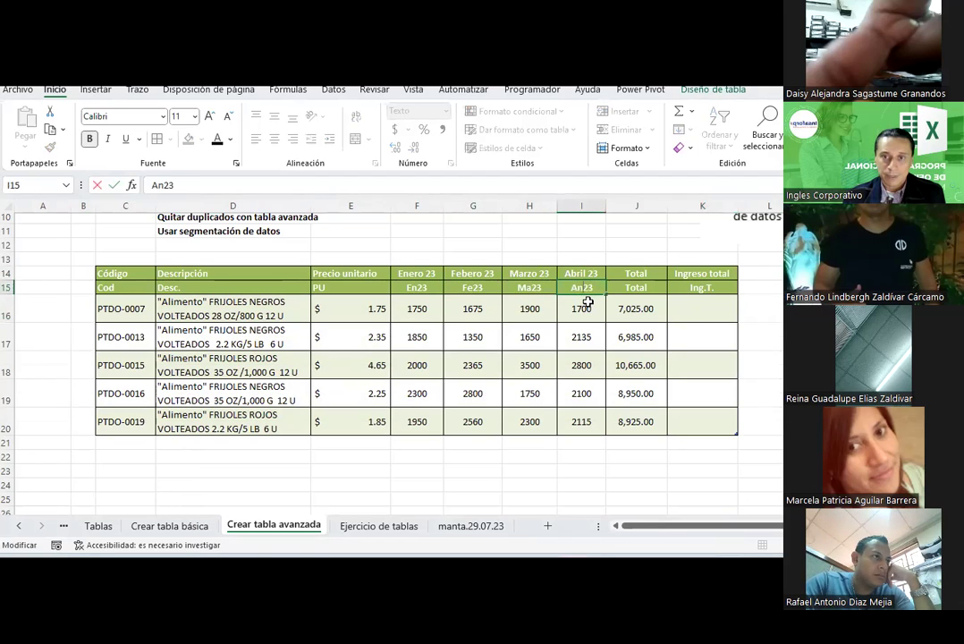
type("b")
key("BackSpace")
type("b.")
key("Return")
- Add periods so the March, February and January headers read Ma.23, Fe.23 and En.23
key("Up")
key("Left")
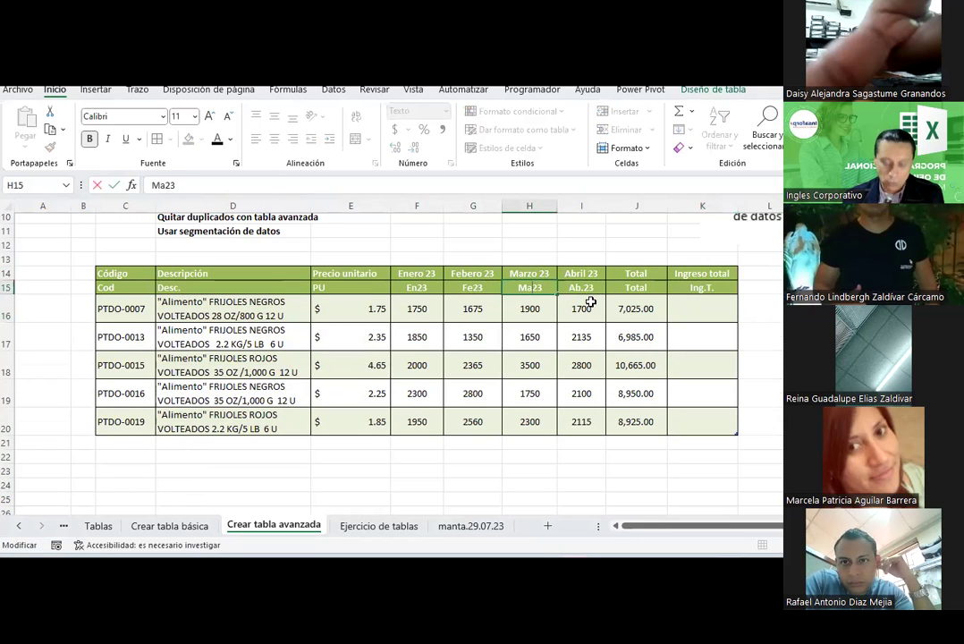
type(".")
key("Return")
key("Up")
key("Left")
key("F2")
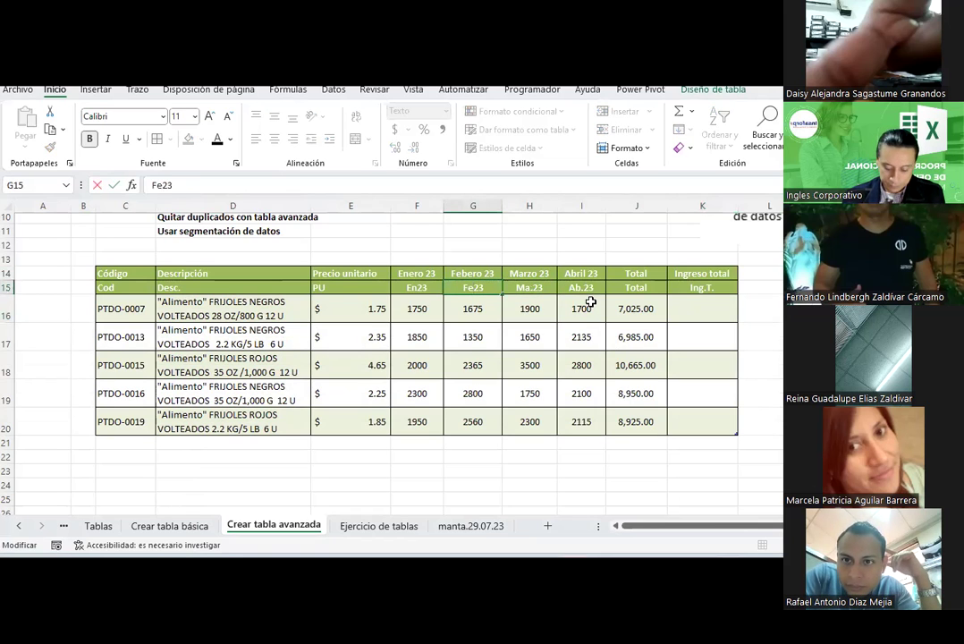
key("Return")
key("Up")
key("Left")
key("F2")
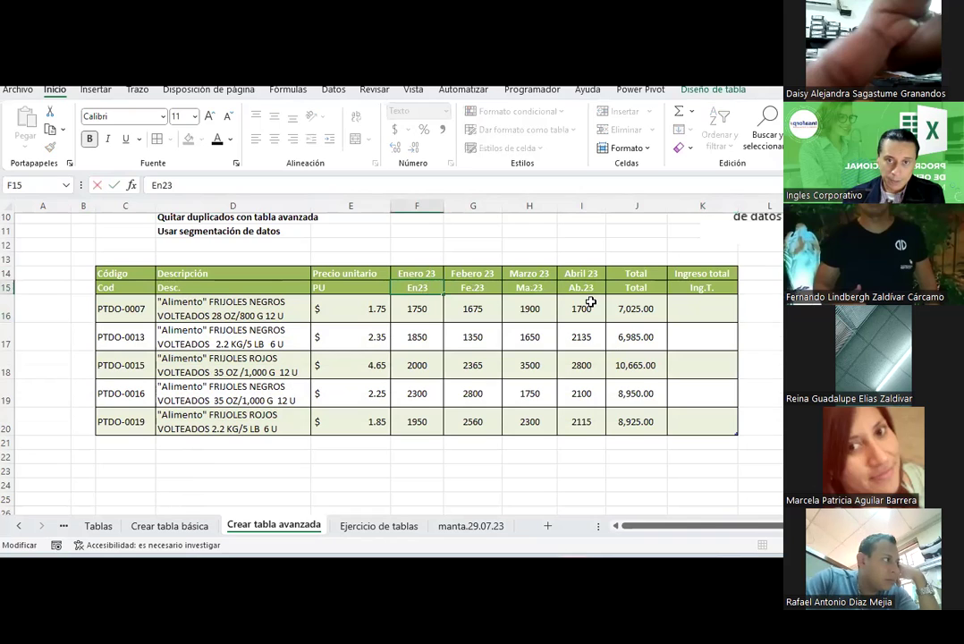
type(".")
key("Return")
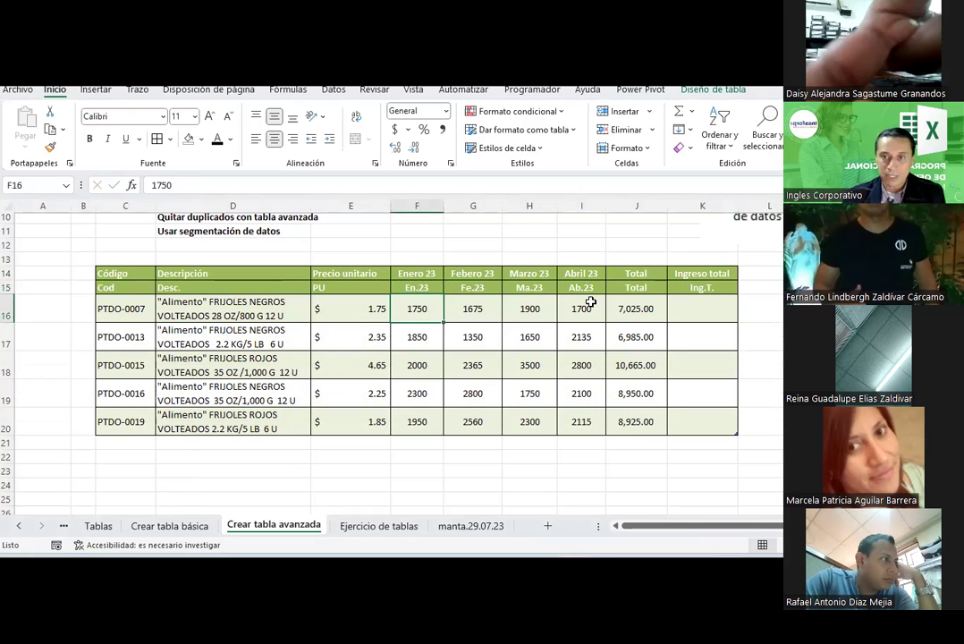
- Check the Total formula's updated references, then toggle the table's filter arrows on and off
left_click(625, 311)
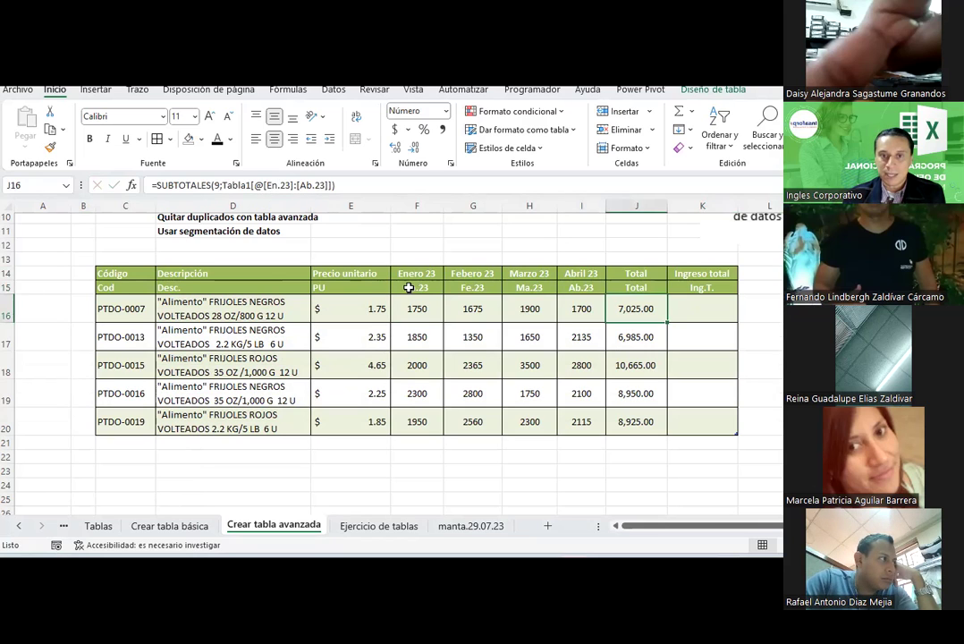
left_click_drag(410, 287, 577, 289)
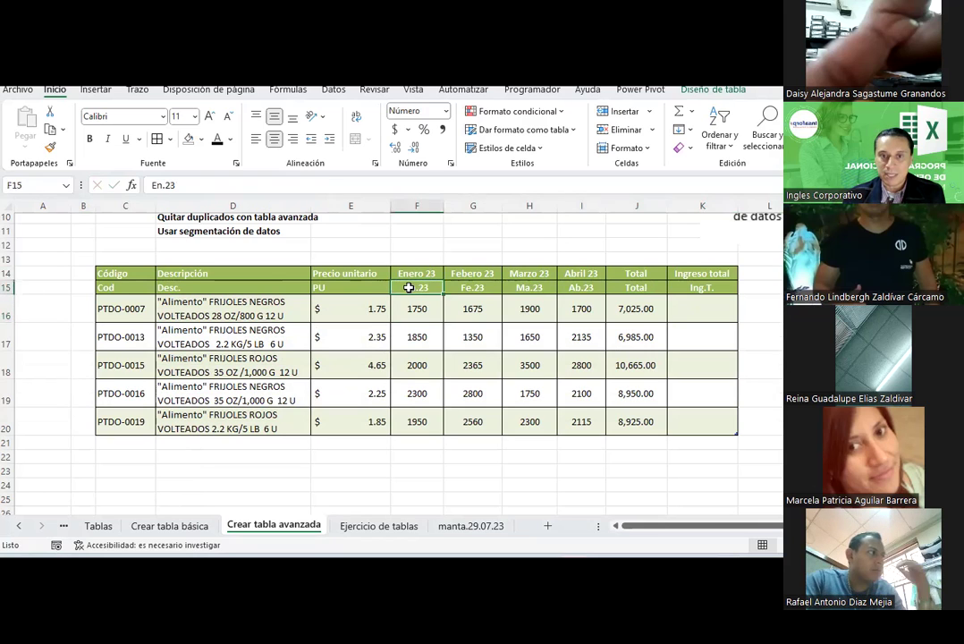
left_click(558, 330)
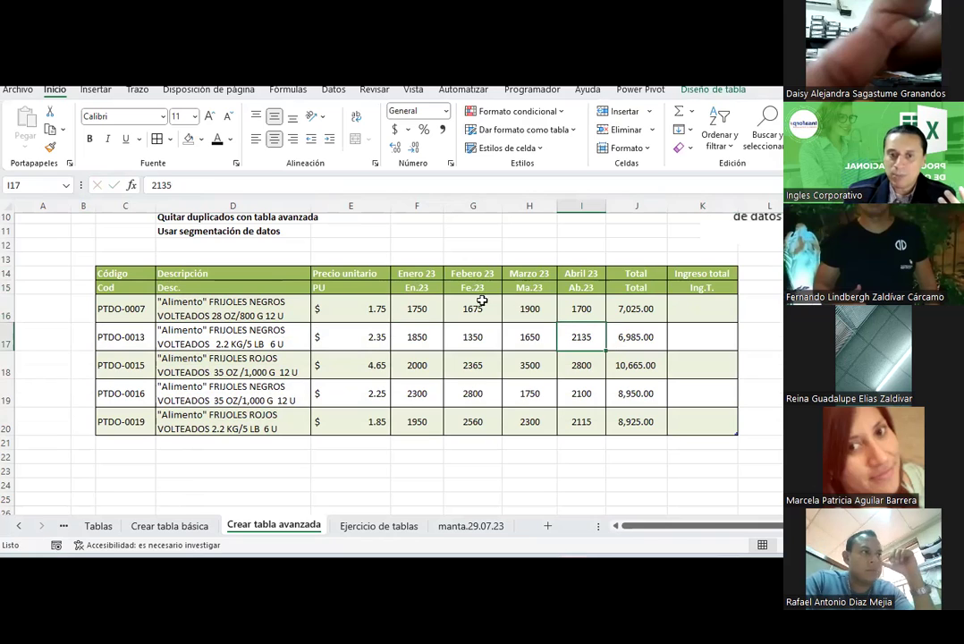
key("ctrl+shift+l")
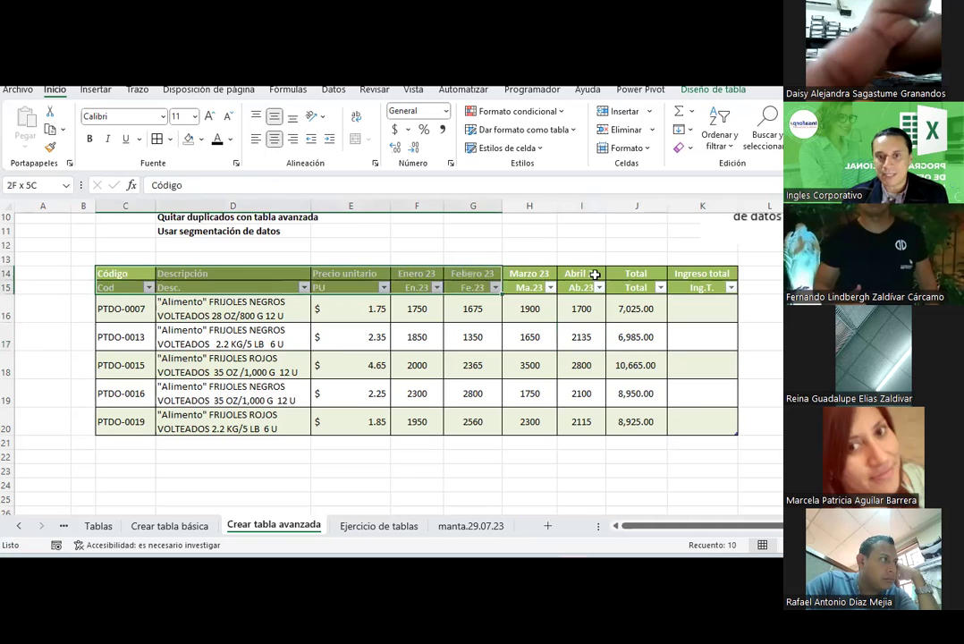
left_click_drag(122, 271, 695, 273)
left_click(481, 363)
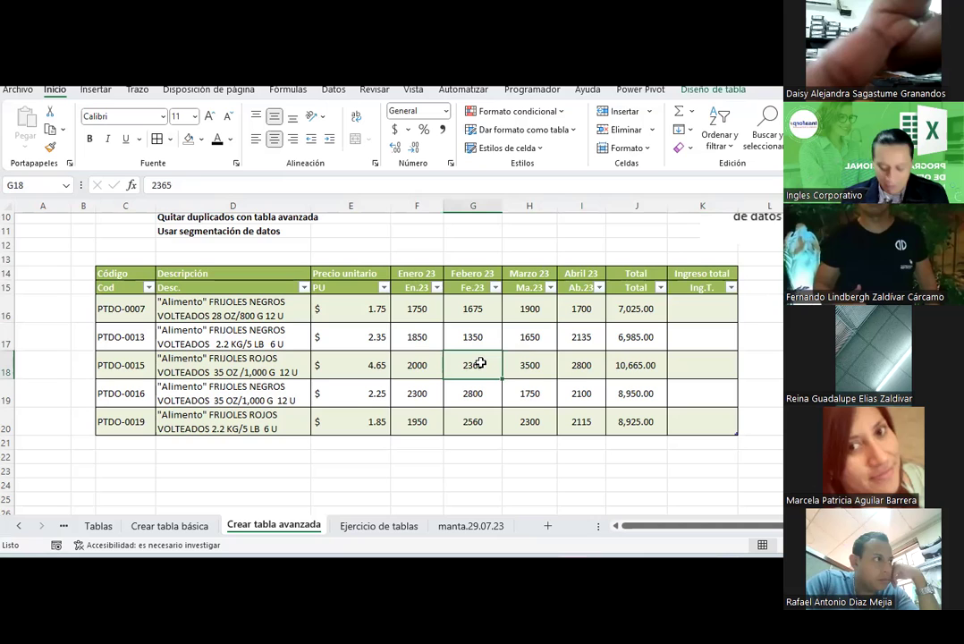
key("ctrl+shift+l")
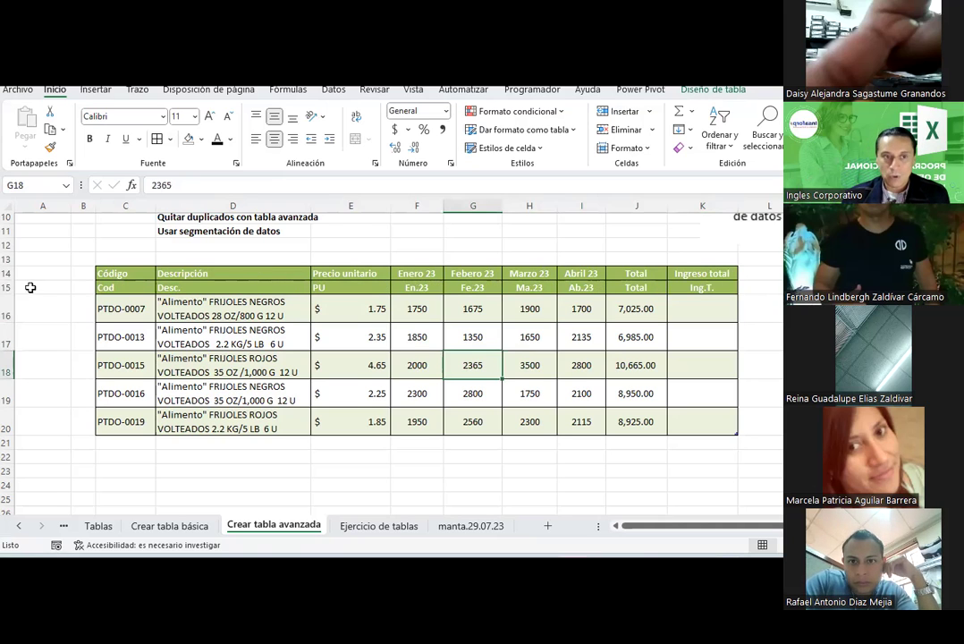
- Hide short-name row 15 again and inspect the Total formula's structured references
left_click(7, 287)
right_click(7, 288)
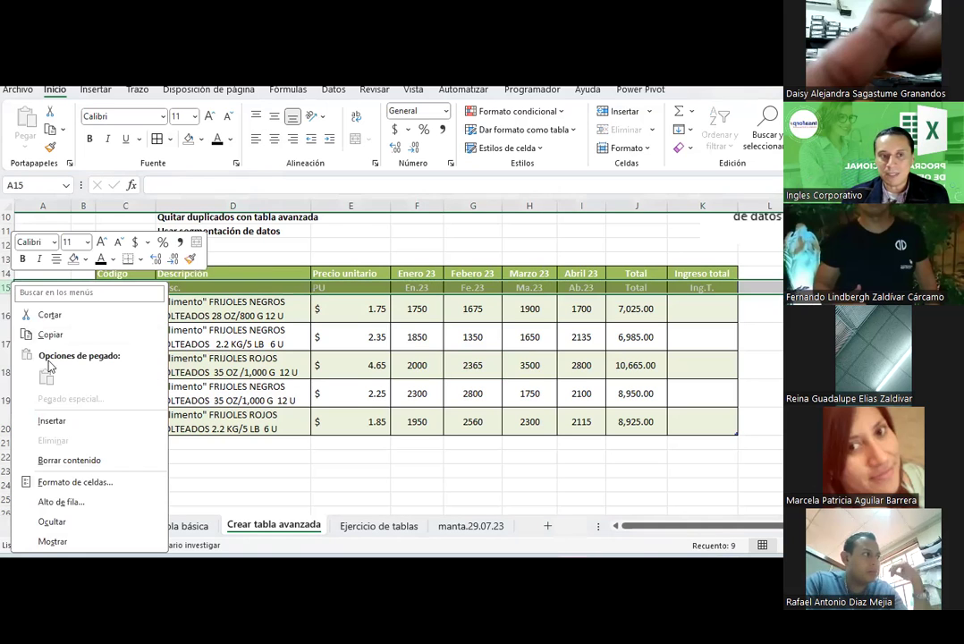
left_click(54, 522)
left_click(367, 369)
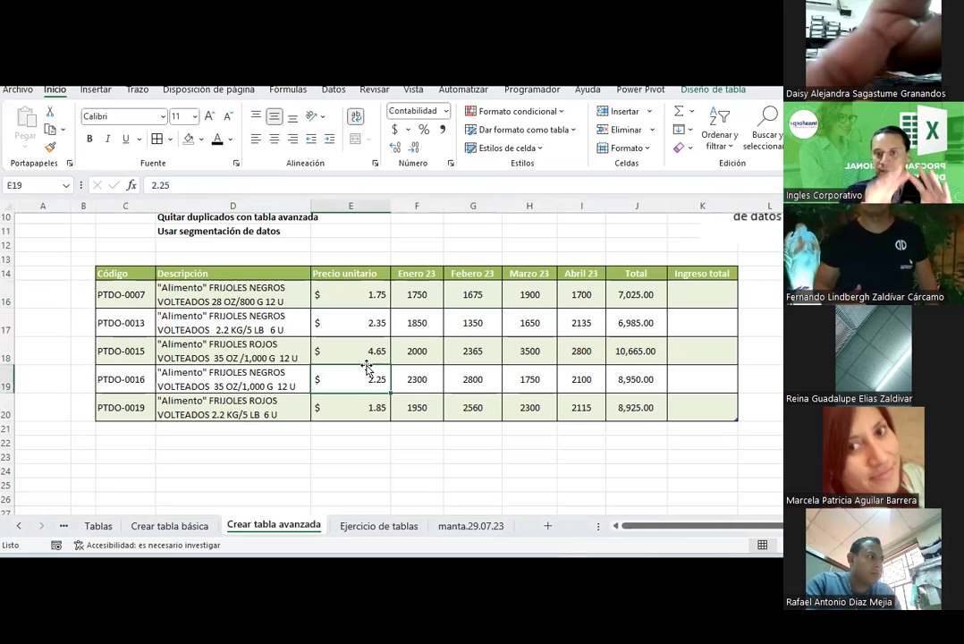
left_click(650, 295)
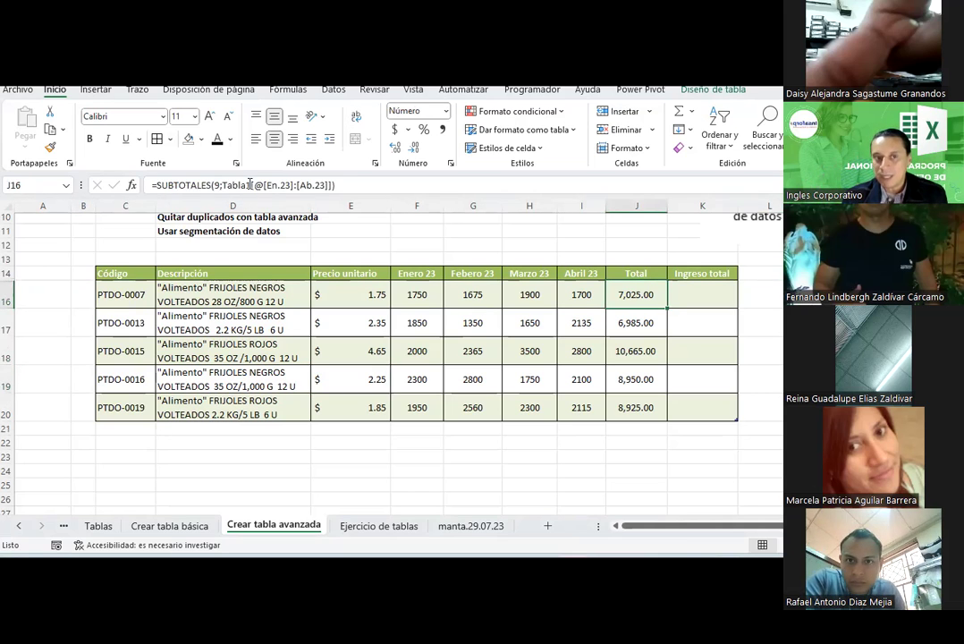
left_click(701, 295)
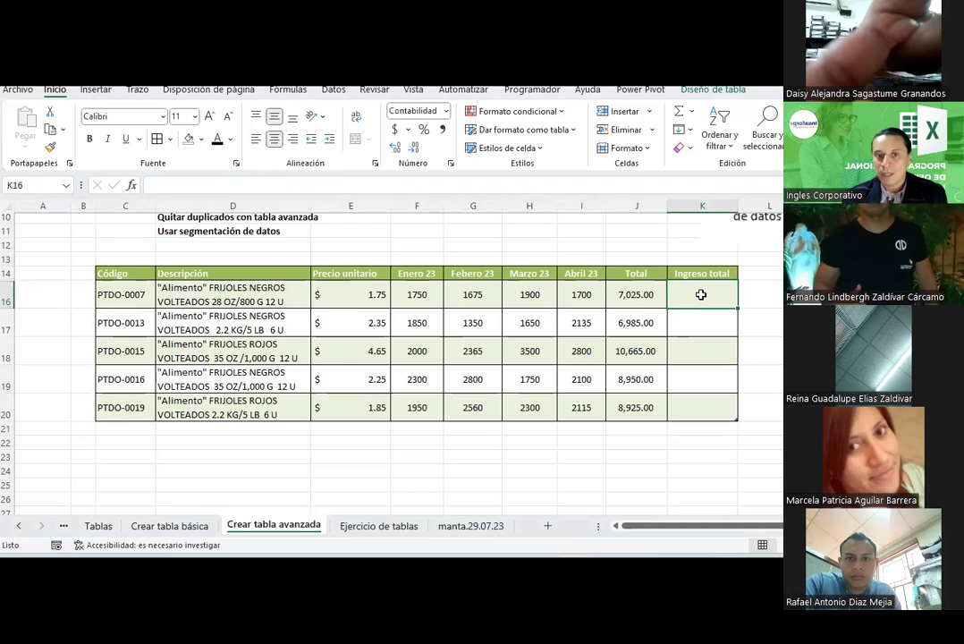
type("=")
key("Left")
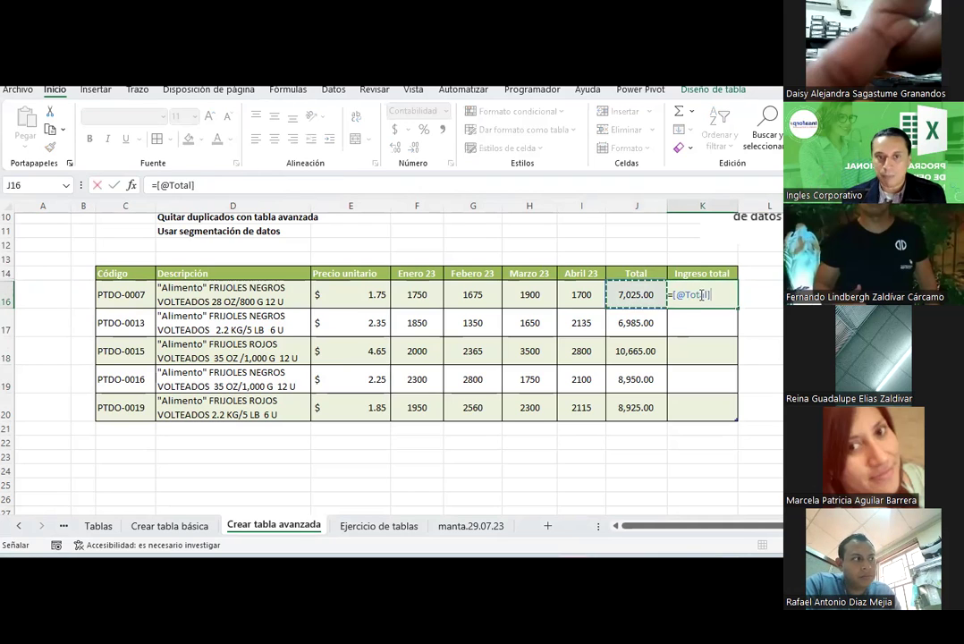
key("Left")
key("Left")
key("Left")
key("Left")
key("Left")
type("*")
key("Left")
key("Left")
key("Right")
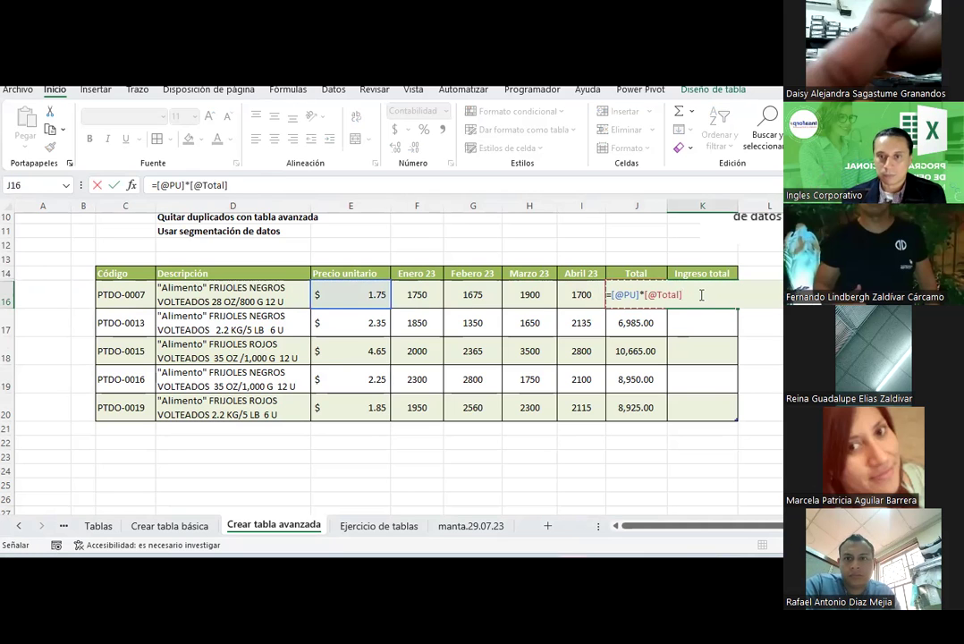
key("Return")
left_click(702, 294)
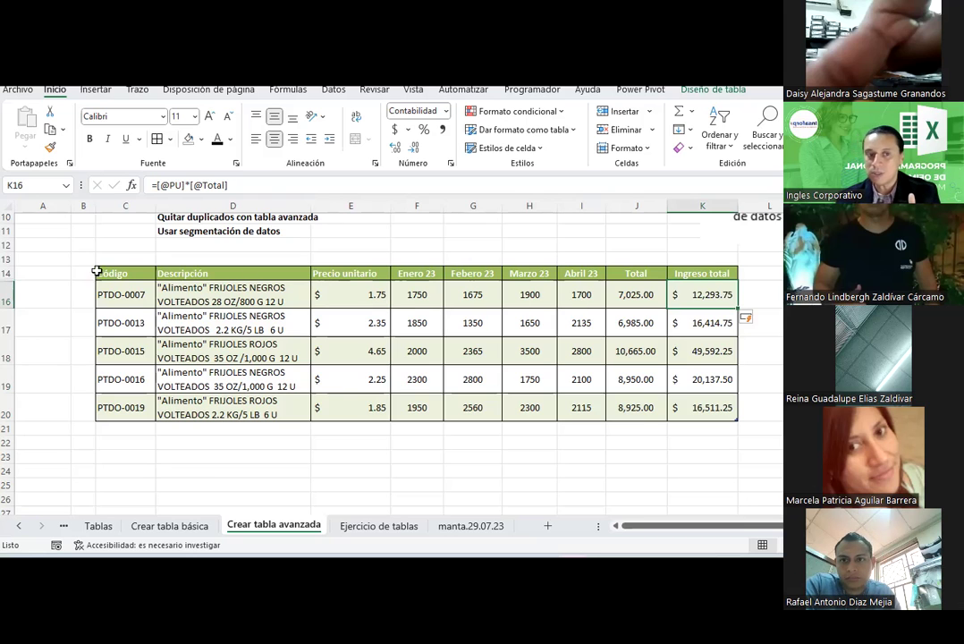
left_click(12, 277)
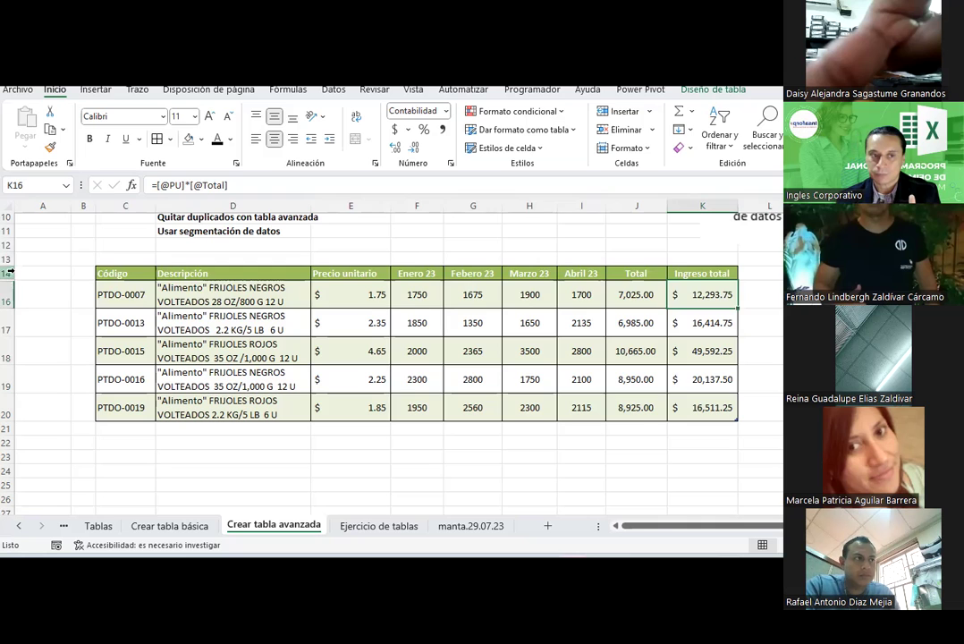
- Unhide row 15 so Cod through Ing.T. appear under the full headings, then review the heading cells
left_click_drag(9, 272, 7, 287)
right_click(158, 287)
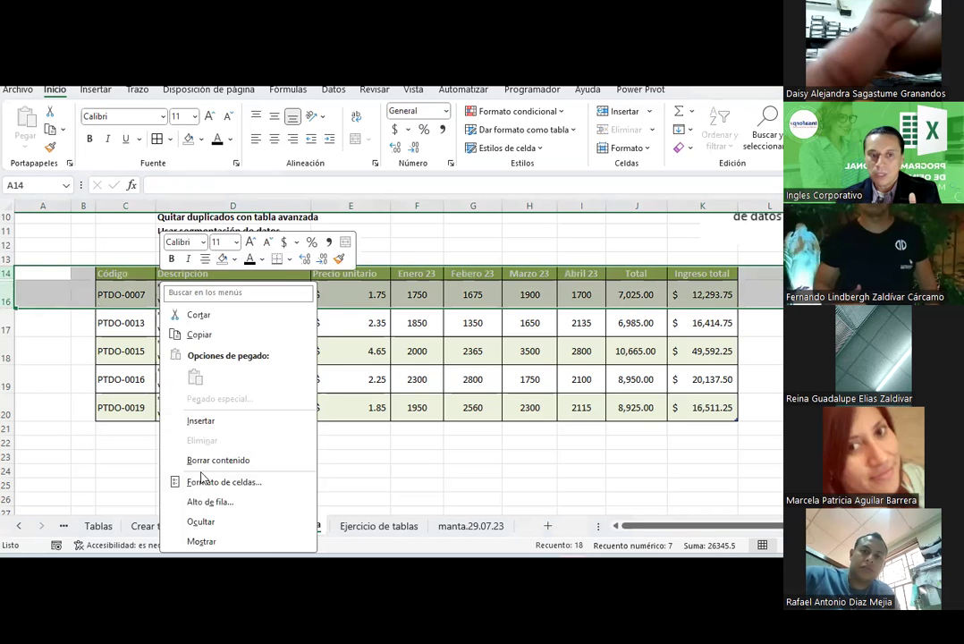
left_click(195, 541)
left_click(348, 357)
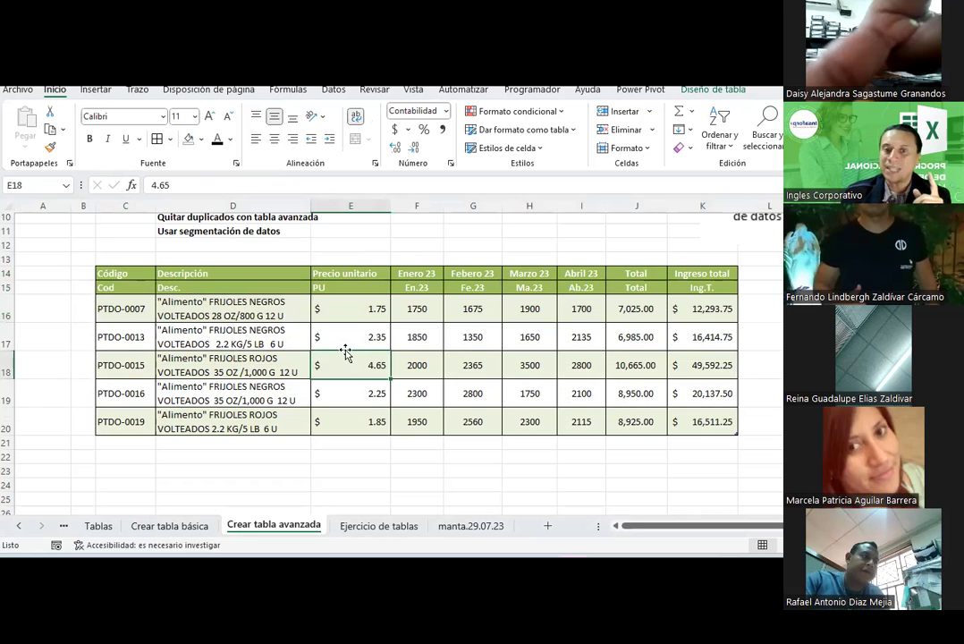
left_click(432, 274)
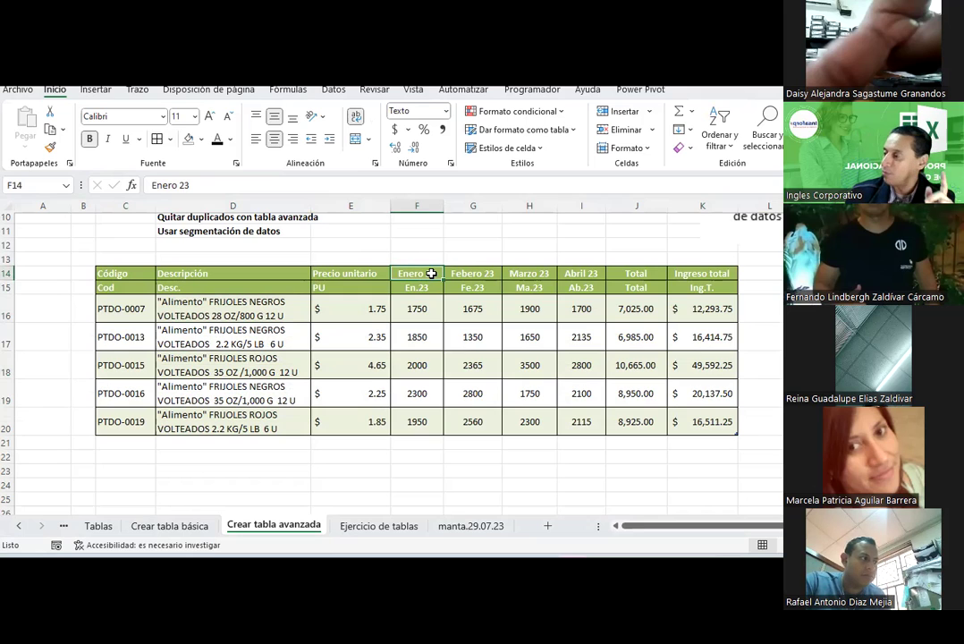
left_click(352, 271)
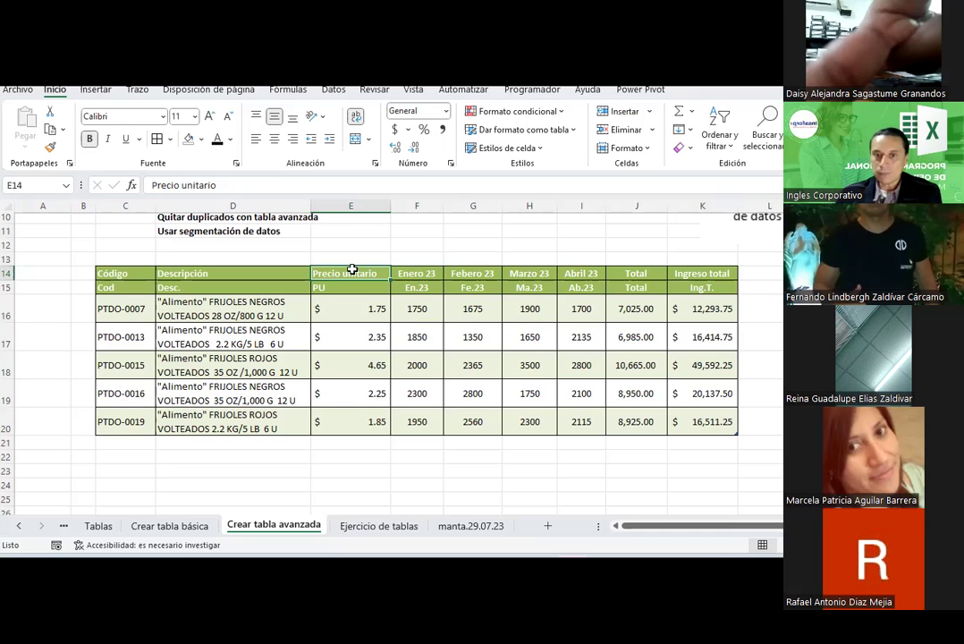
scroll(557, 366, "up", 1)
scroll(627, 375, "up", 1)
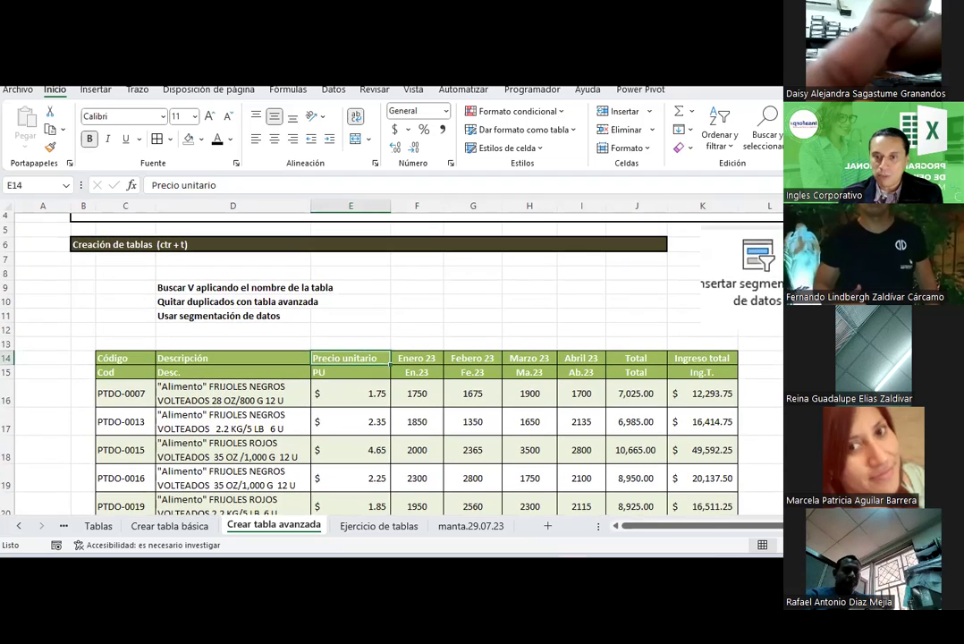
left_click(718, 376)
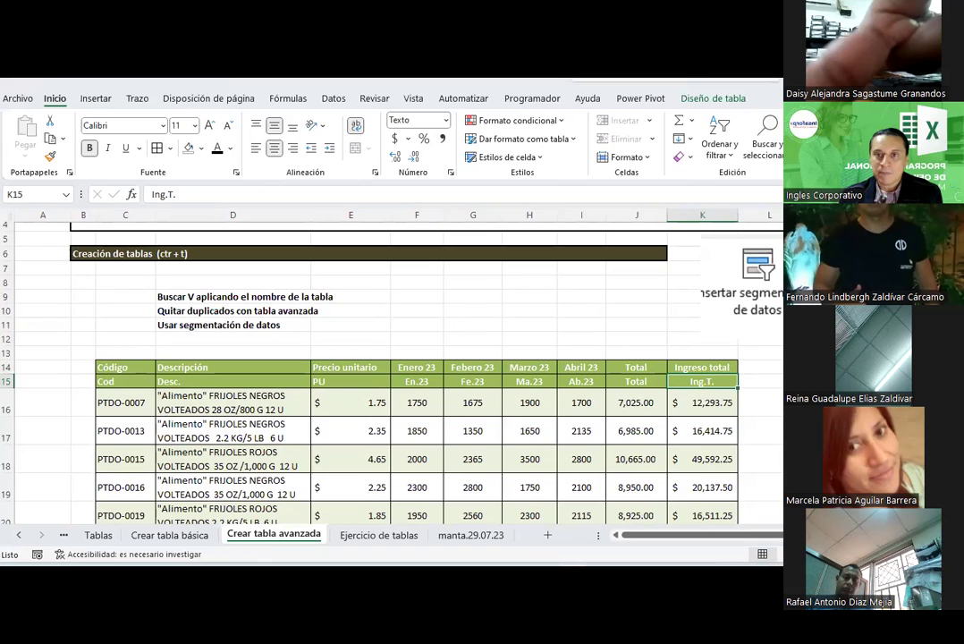
- Turn on Tabla1's total row from the table design options
left_click(713, 98)
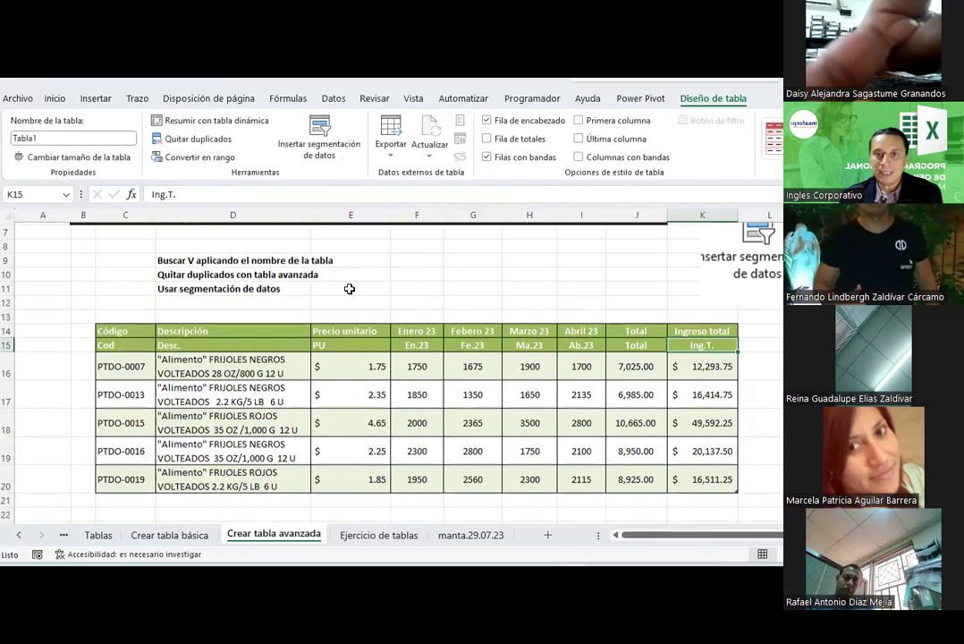
scroll(349, 288, "down", 2)
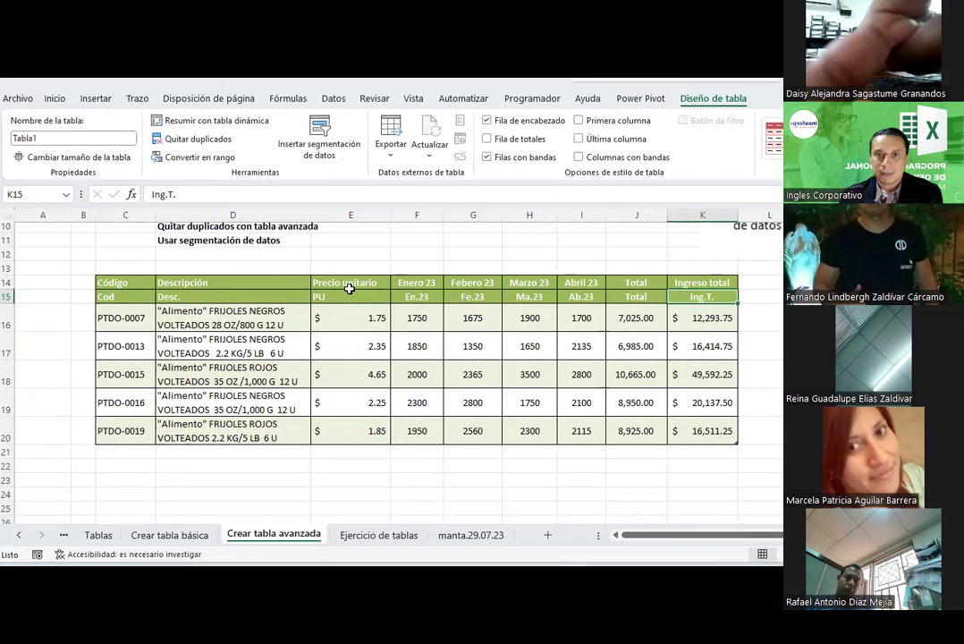
left_click(488, 140)
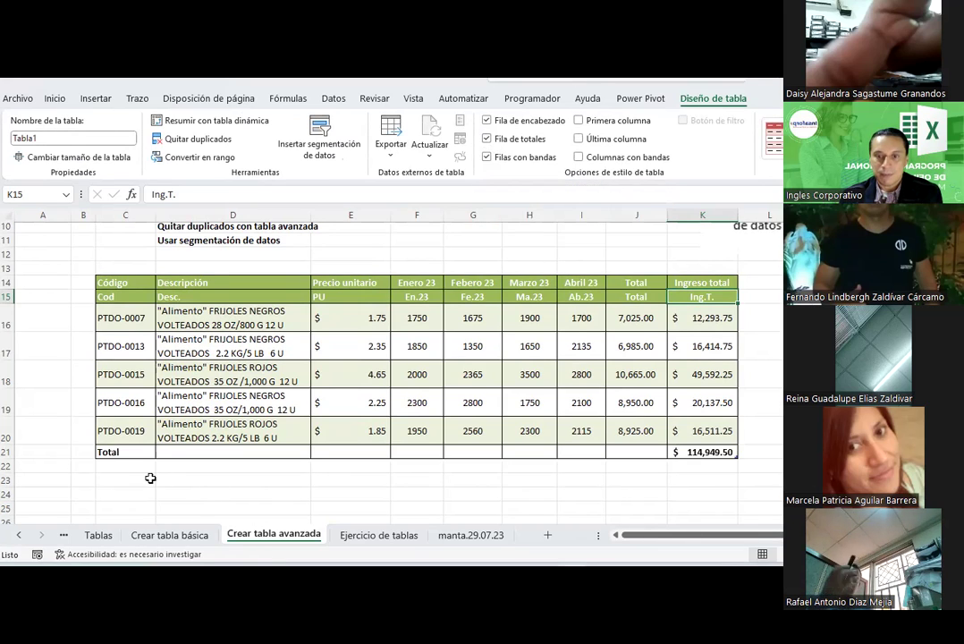
left_click(117, 452)
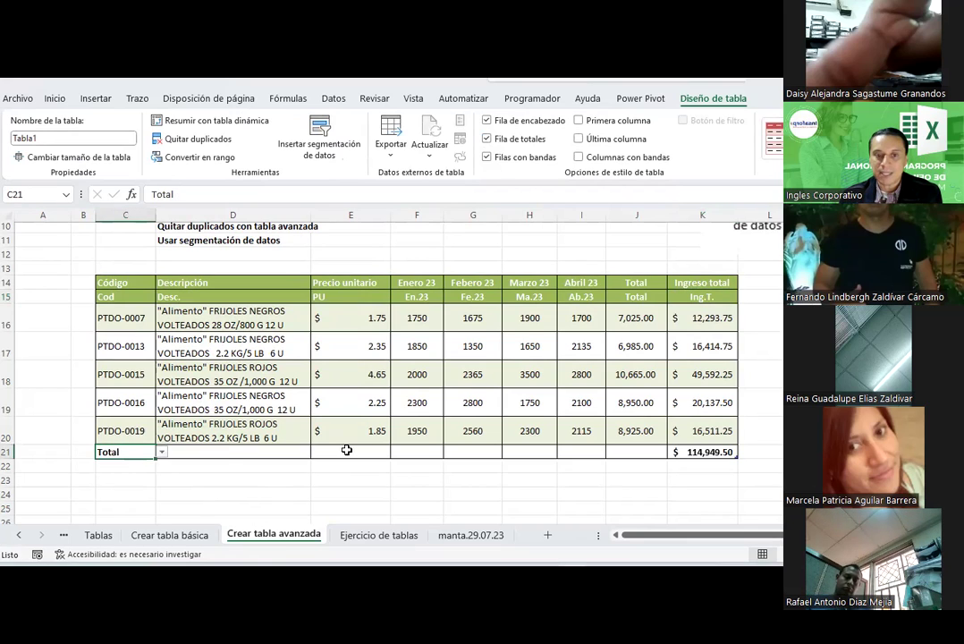
left_click(386, 453)
- Sum the Enero 23, Febrero 23 and Marzo 23 columns in total row 21
left_click(433, 453)
left_click(449, 452)
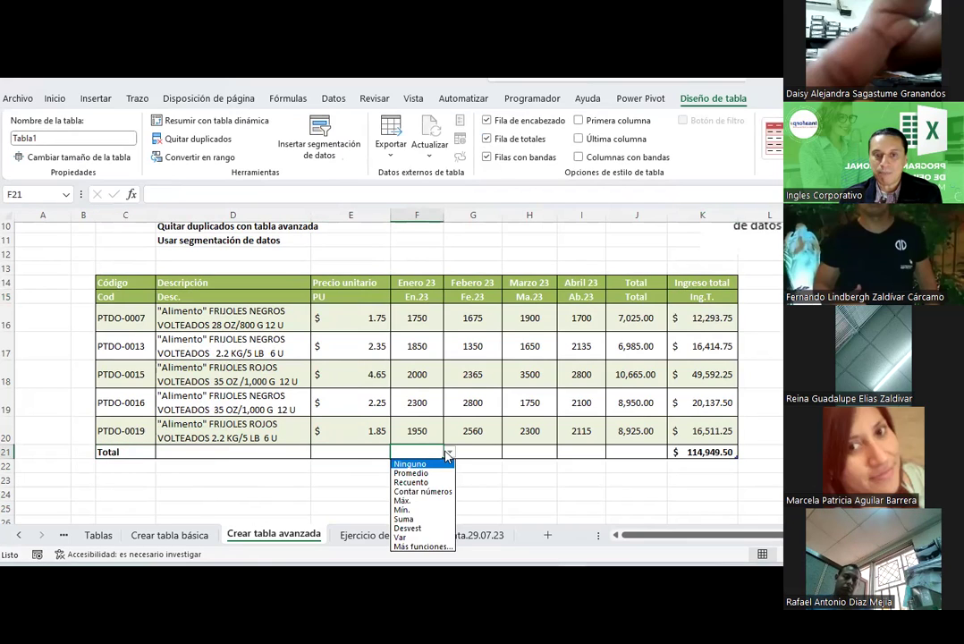
left_click(420, 519)
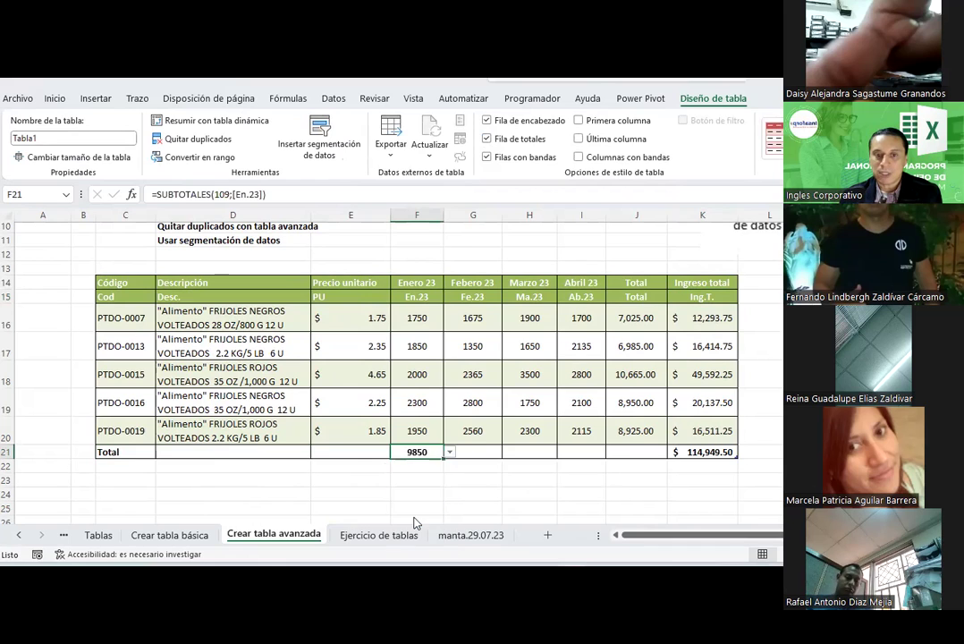
left_click(480, 452)
left_click(508, 451)
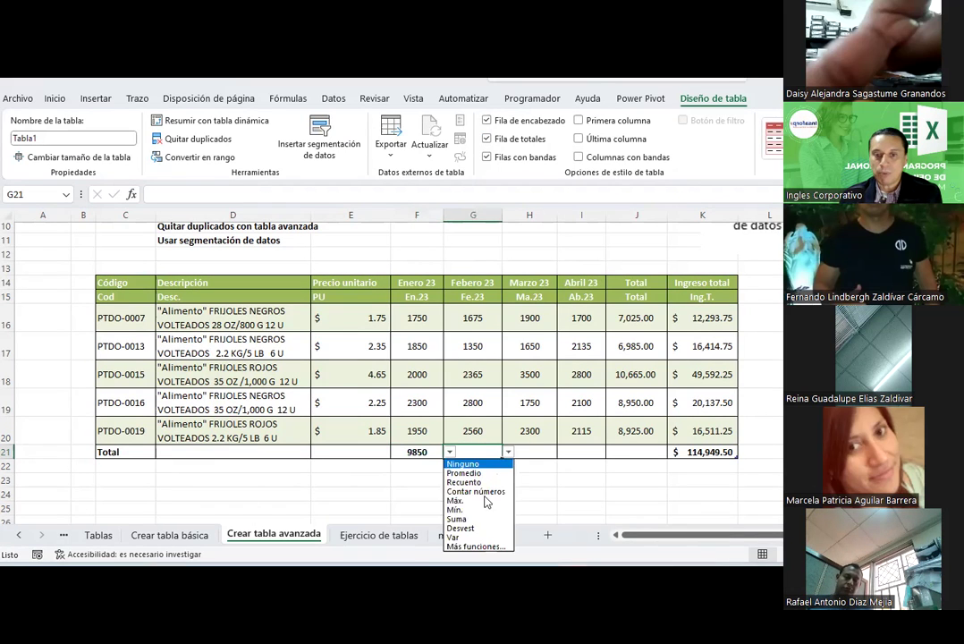
left_click(475, 519)
left_click(541, 452)
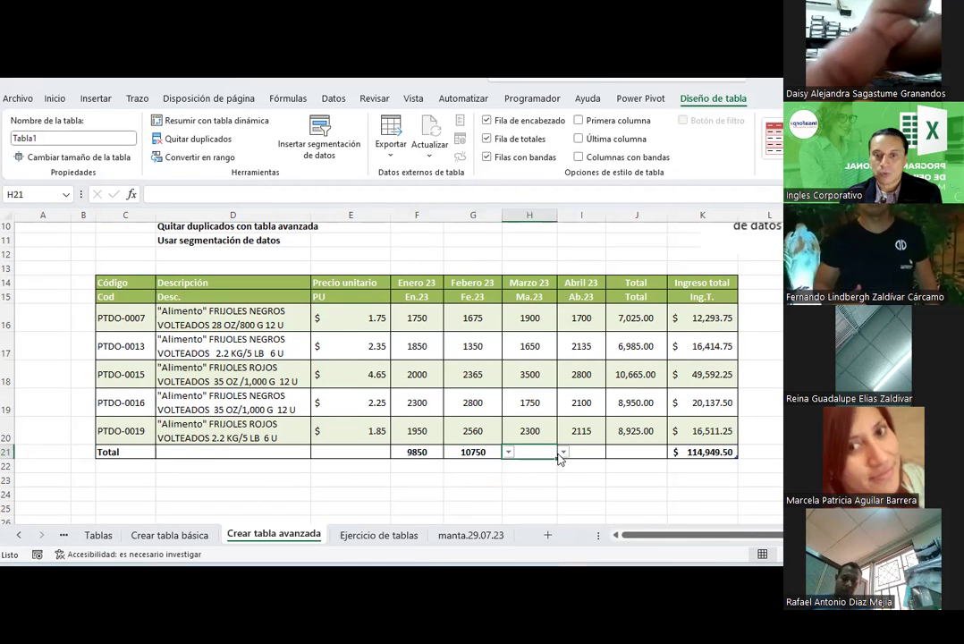
left_click(563, 452)
left_click(516, 519)
- Try Average, then Count, then Average again as the J21 Total-column summary
left_click(473, 452)
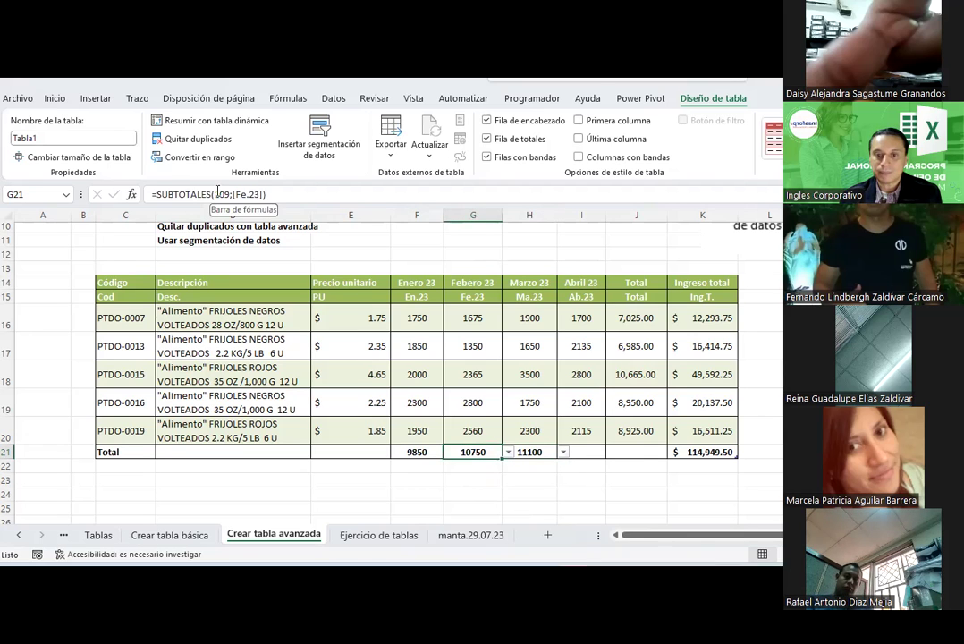
left_click(673, 454)
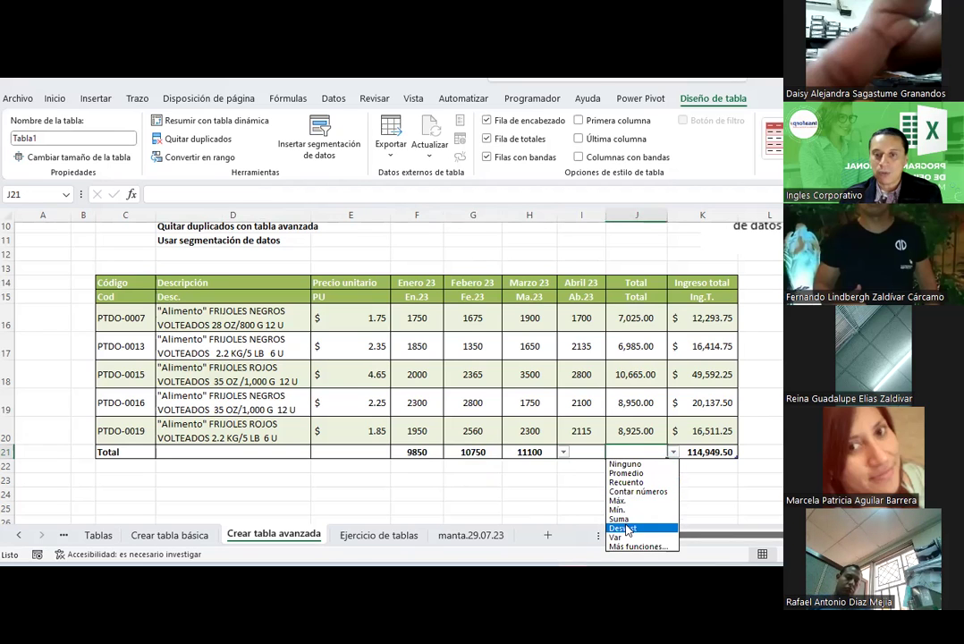
left_click(626, 473)
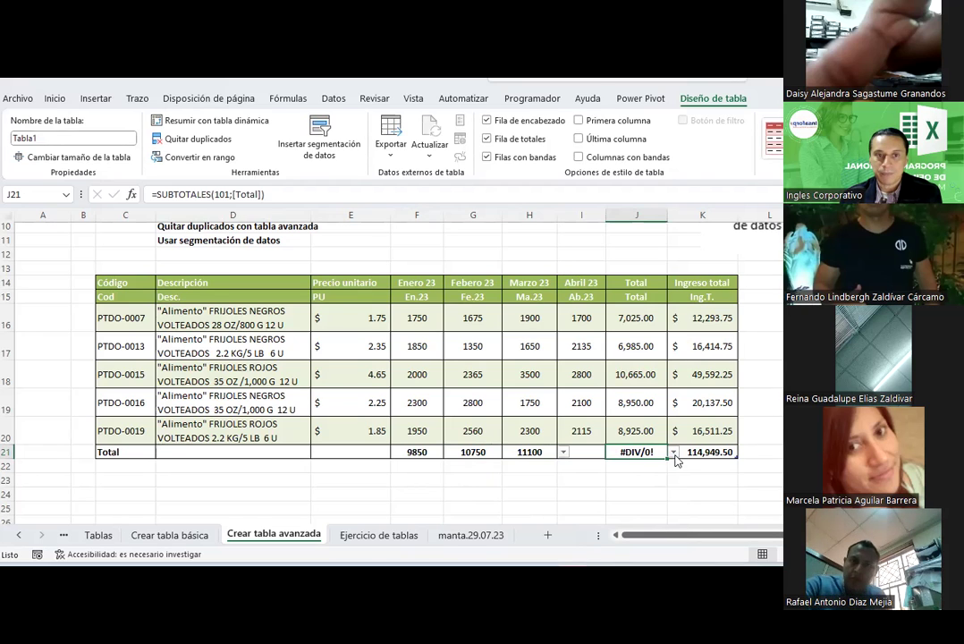
left_click(674, 453)
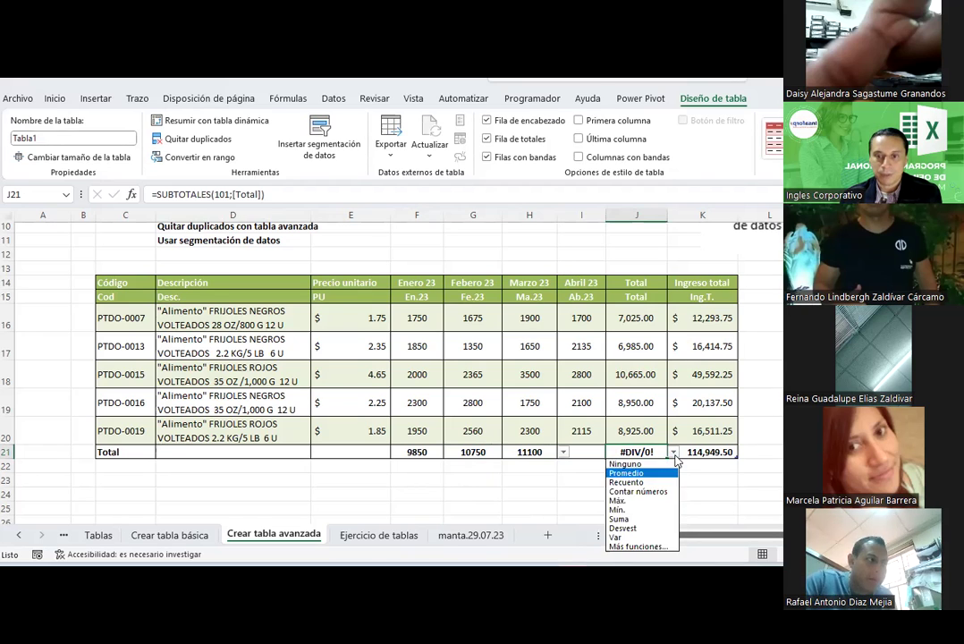
left_click(627, 482)
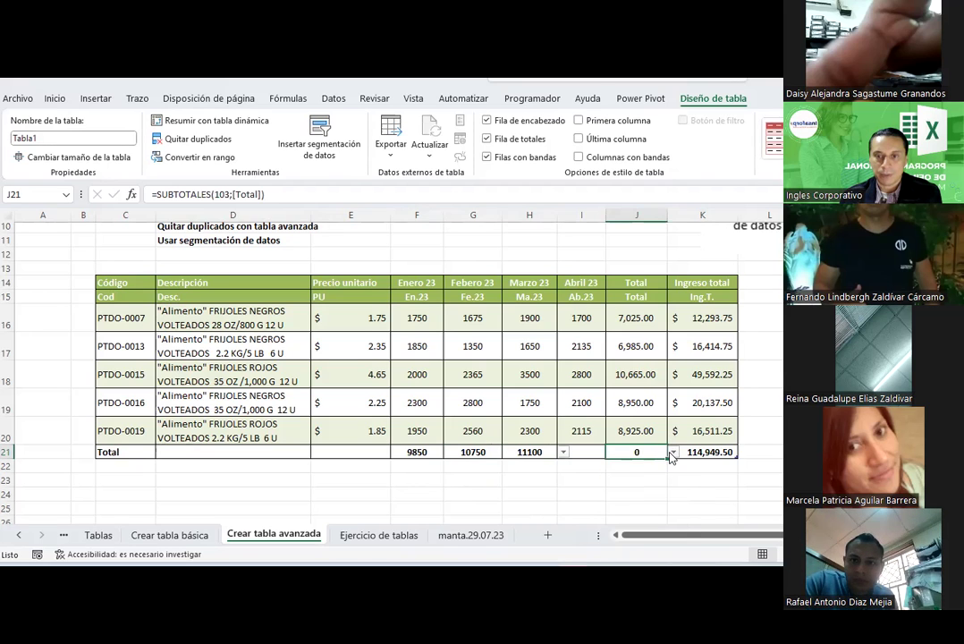
left_click(672, 454)
left_click(629, 476)
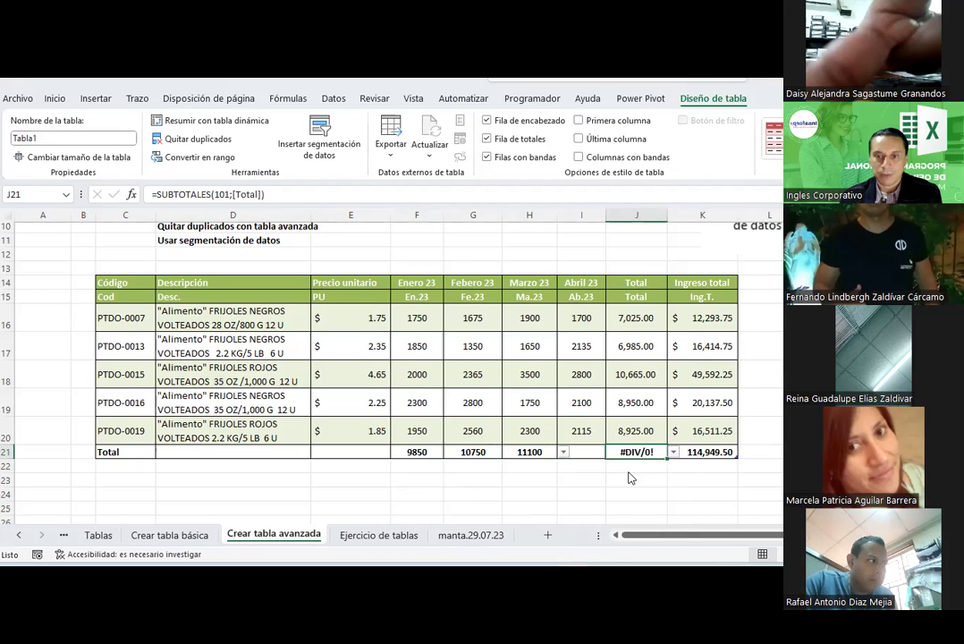
- Select the Total values J16:J20 and show their average in the status bar
left_click_drag(636, 318, 638, 421)
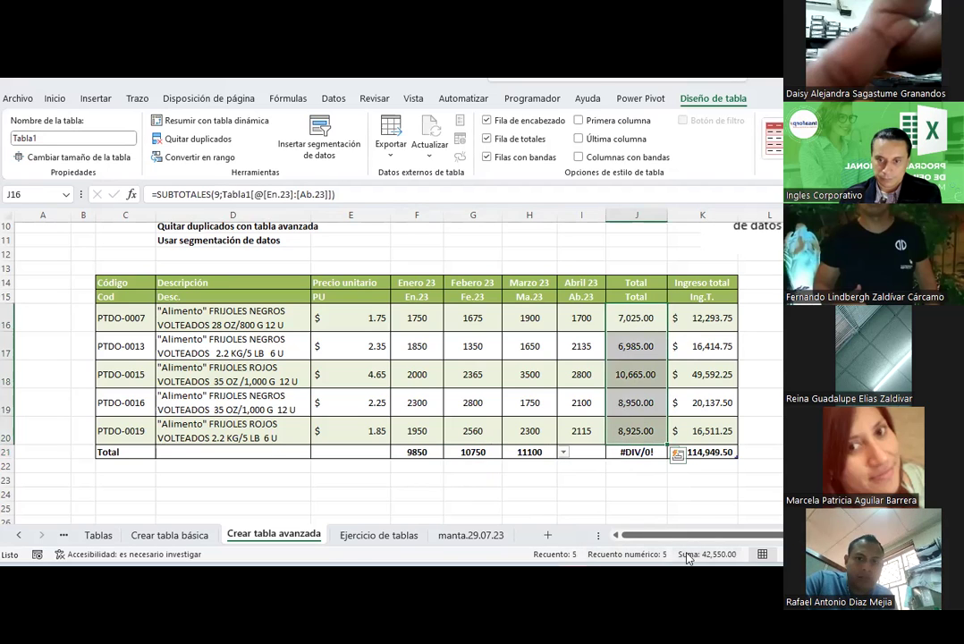
right_click(504, 554)
left_click(548, 470)
- Browse J21's full function list without changes, then set J21 to Count
left_click(645, 452)
left_click(644, 452)
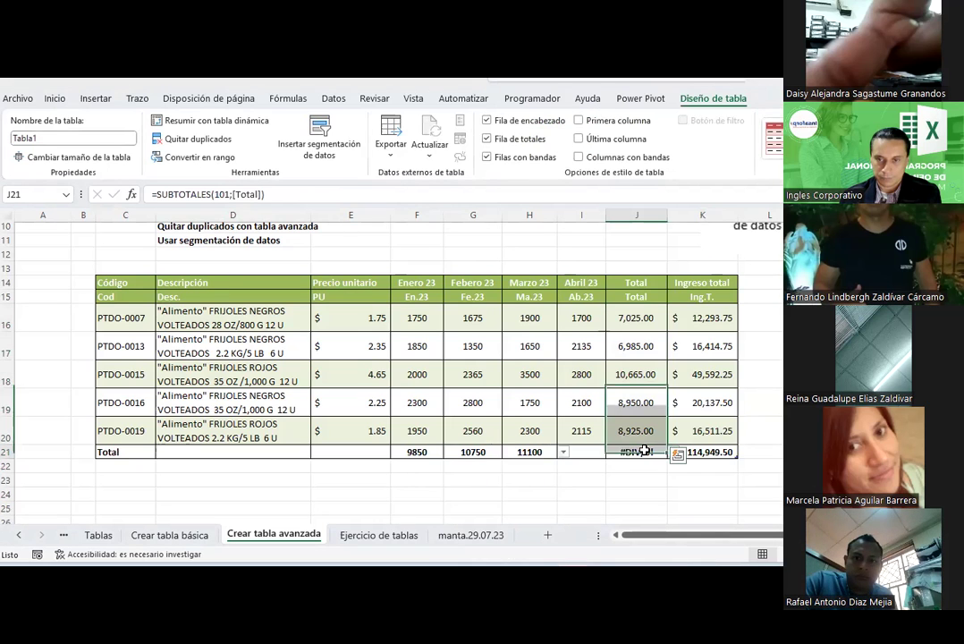
left_click(644, 451)
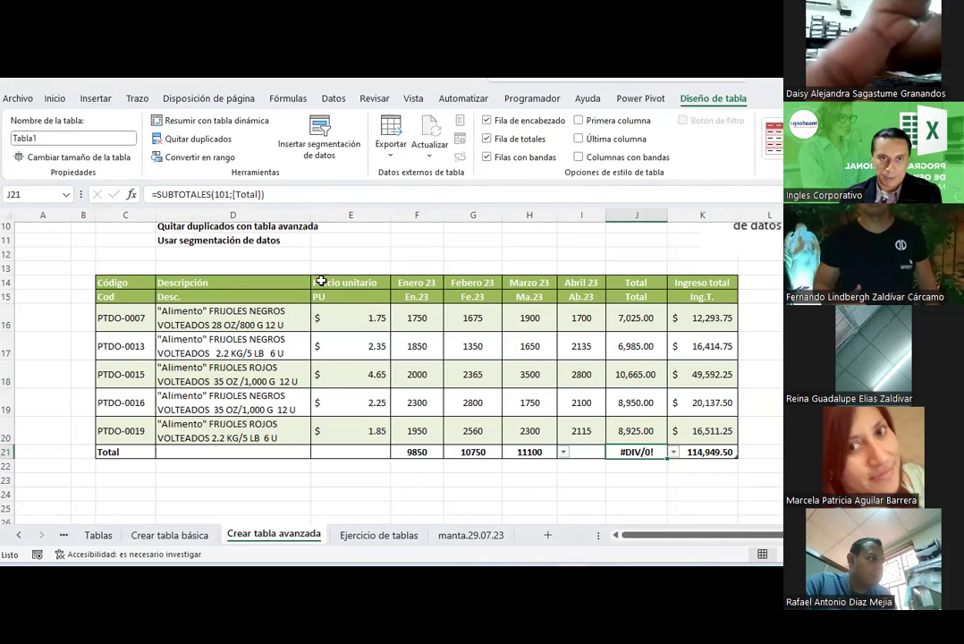
left_click(673, 453)
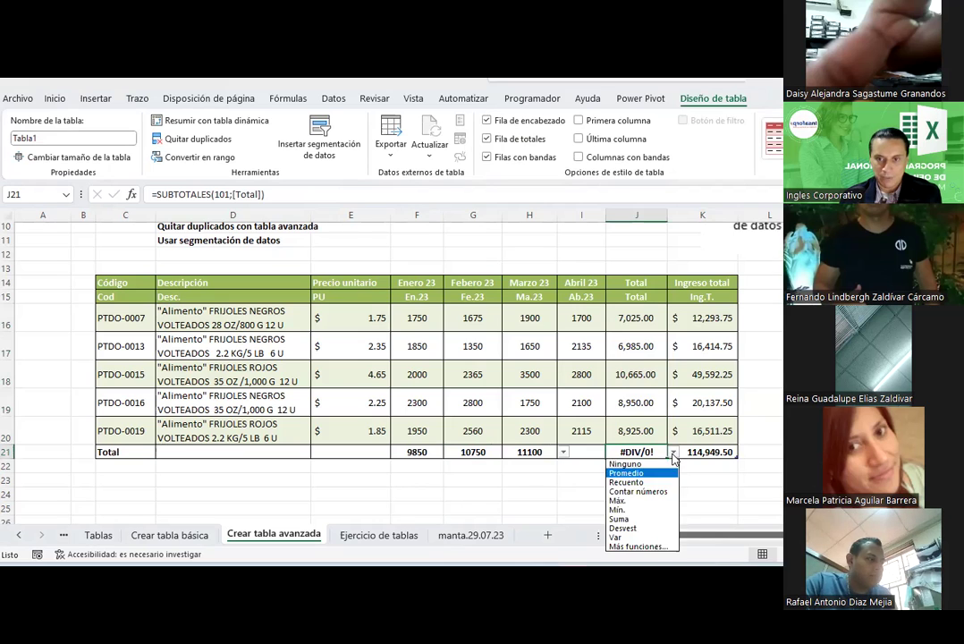
left_click(638, 548)
left_click(670, 406)
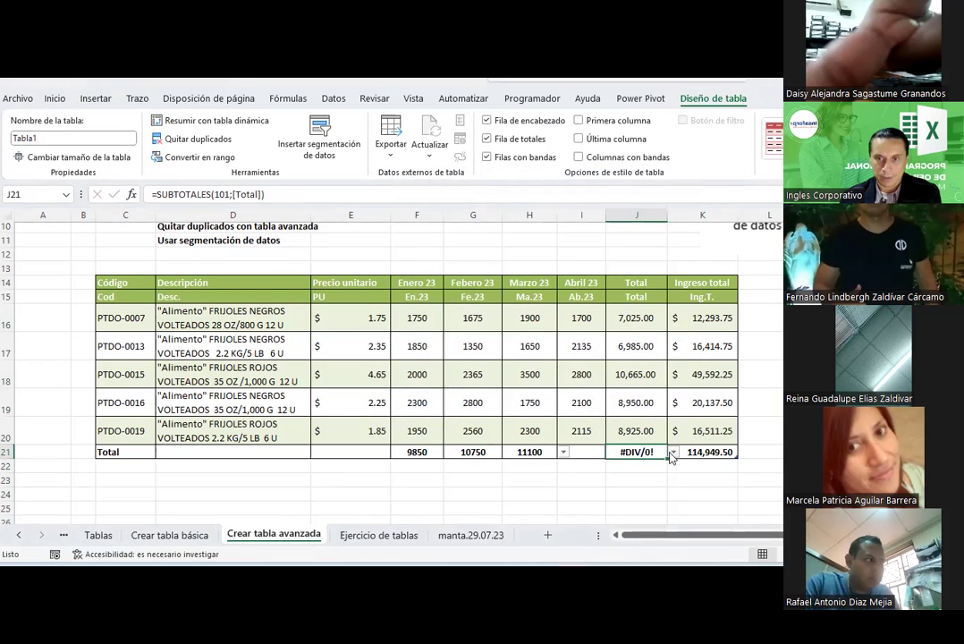
left_click(672, 454)
left_click(640, 484)
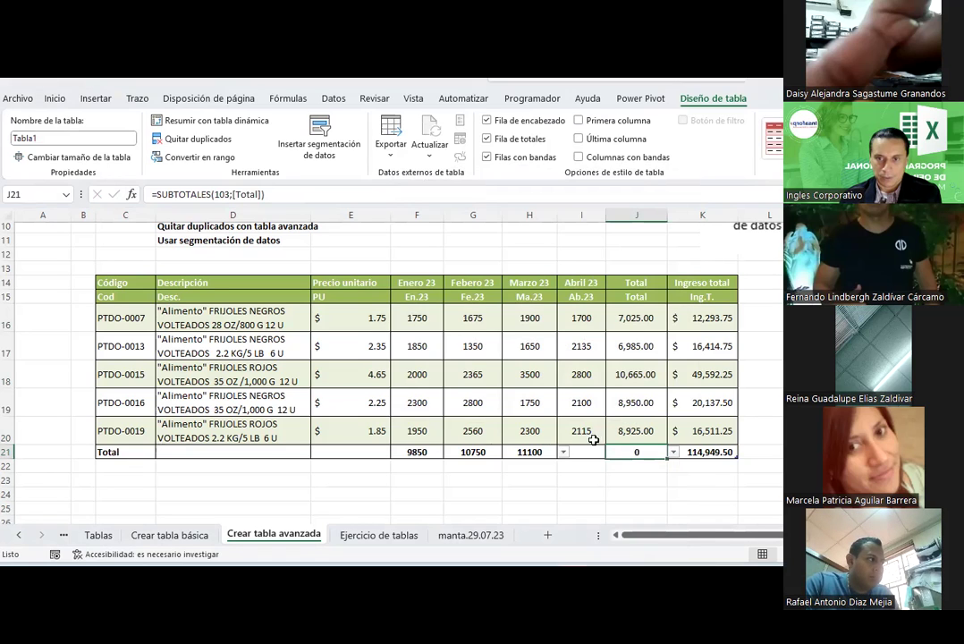
- Set the Abril 23 total in I21 to Average
left_click(595, 452)
left_click(611, 454)
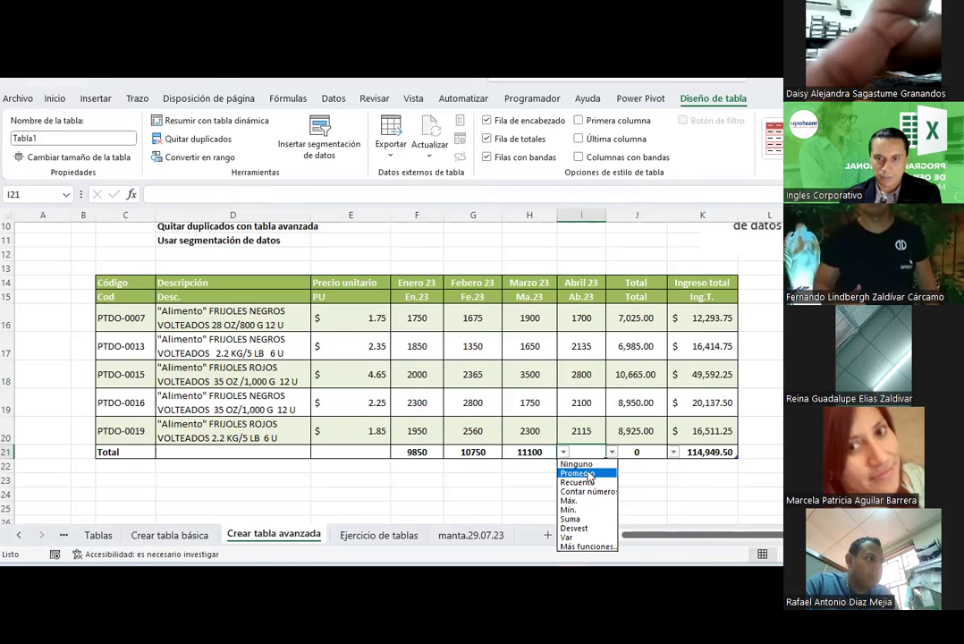
left_click(590, 473)
- Set J21 to Sum the Total column and compare the J16 and J21 formulas
left_click(671, 451)
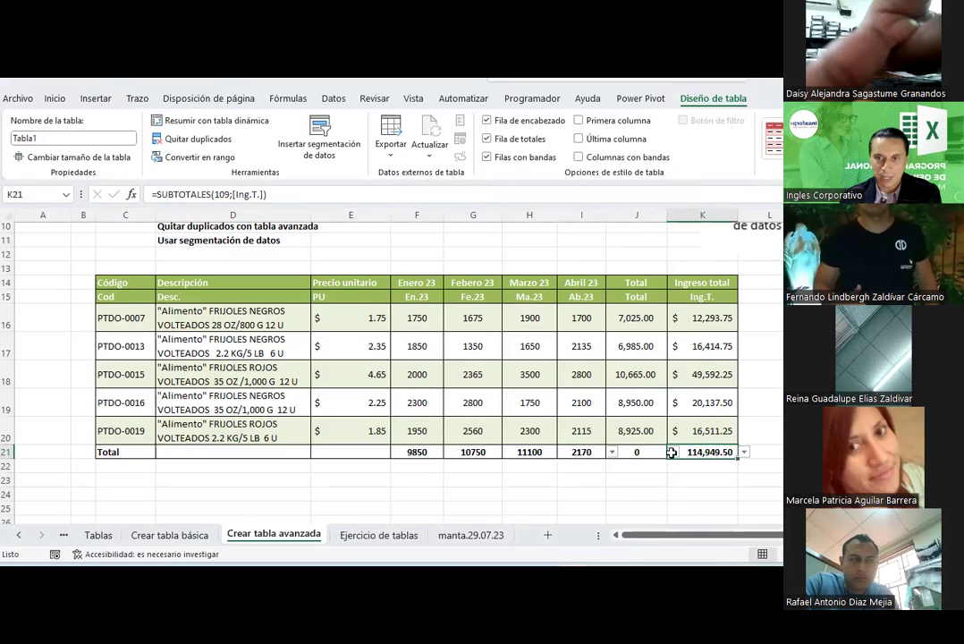
left_click(634, 452)
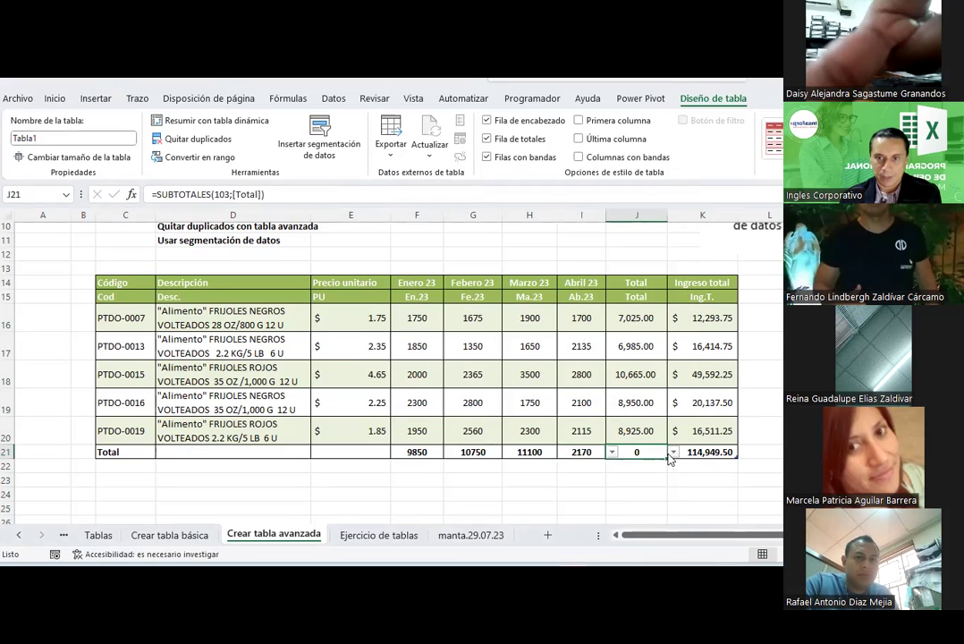
left_click(672, 453)
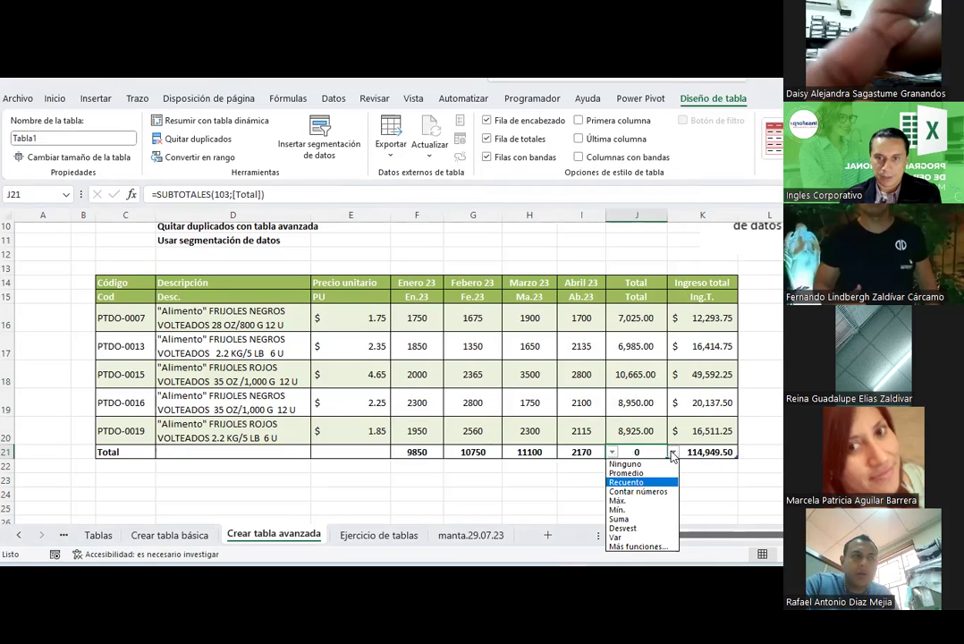
left_click(643, 516)
left_click(634, 316)
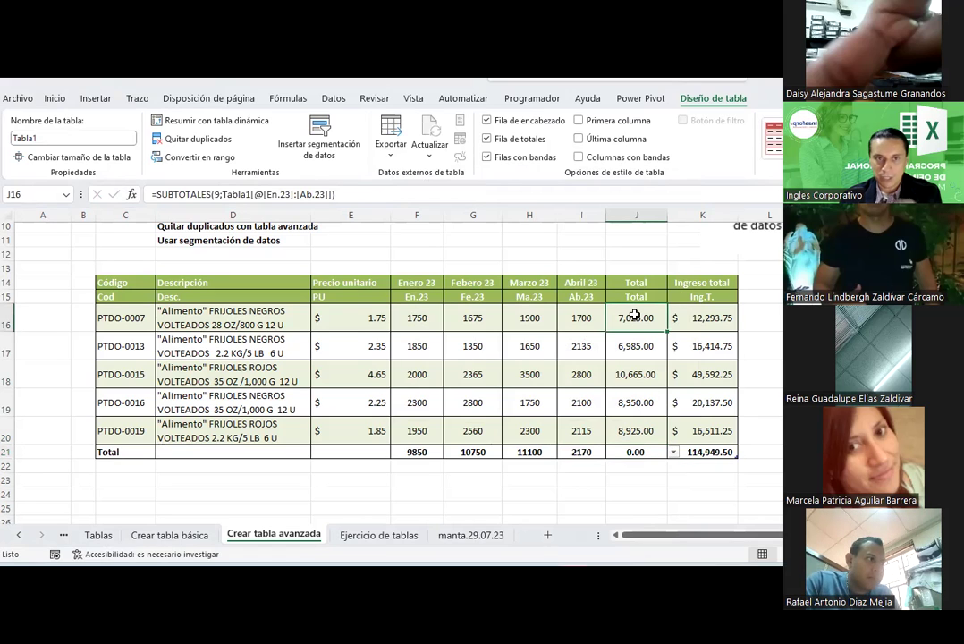
left_click(648, 452)
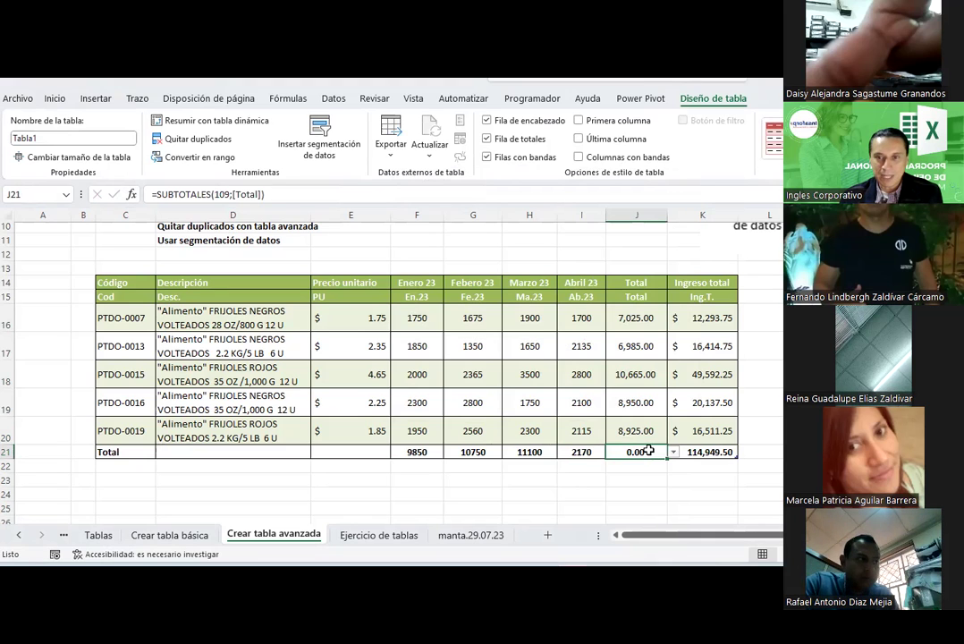
- Rename the J15 column label to Tot
left_click(632, 283)
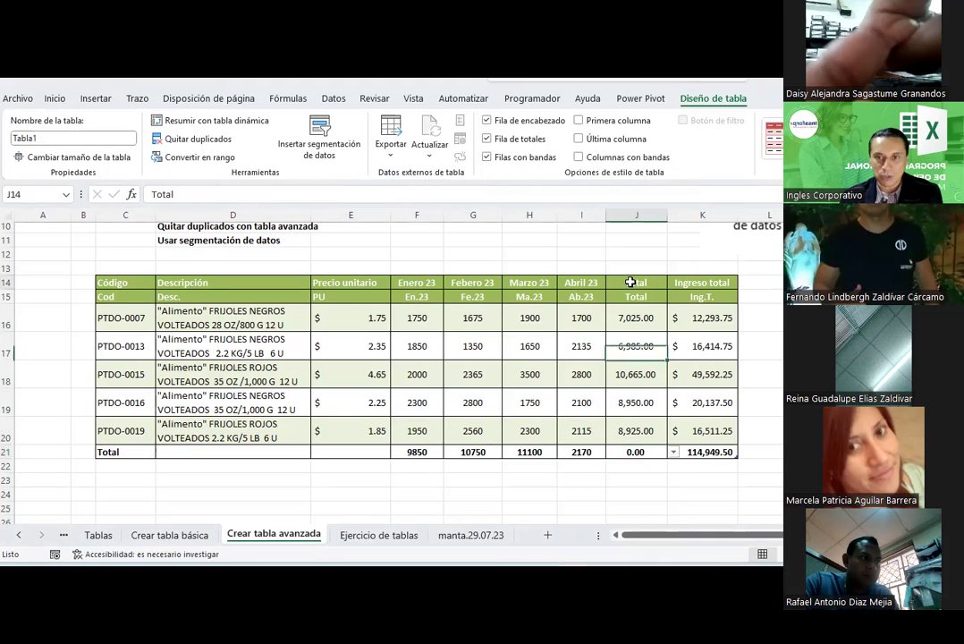
left_click(631, 296)
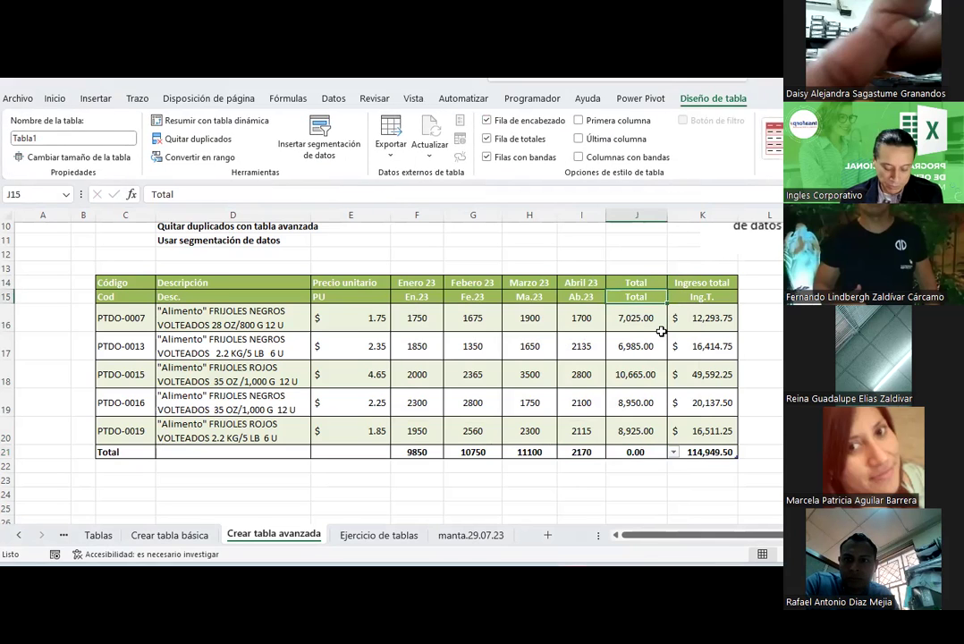
type("Tot.")
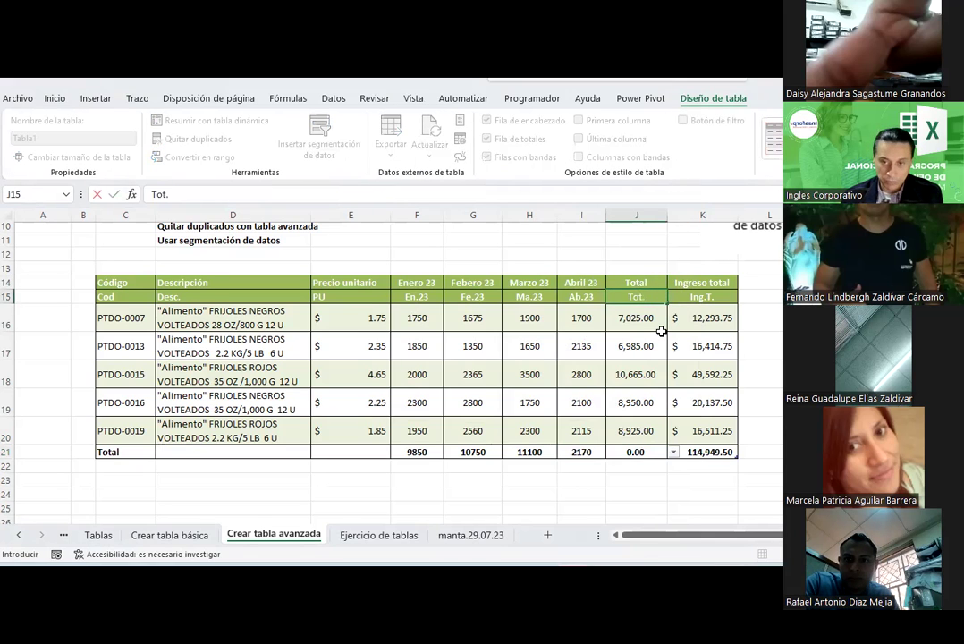
key("Return")
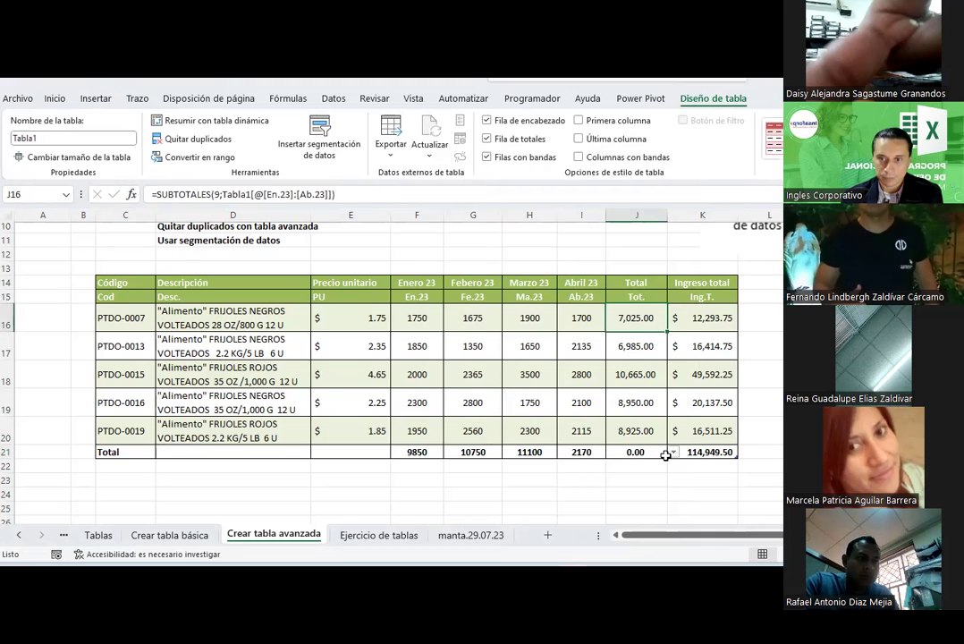
- Try Average and Count as the J21 total for the Tot. column
left_click(639, 453)
left_click(673, 453)
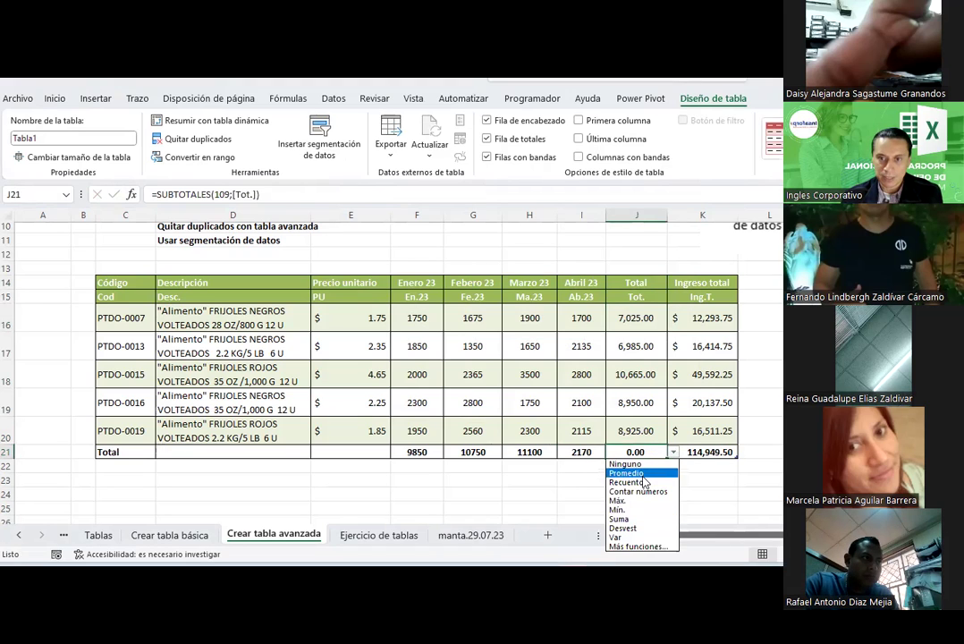
left_click(656, 473)
left_click(673, 454)
left_click(637, 484)
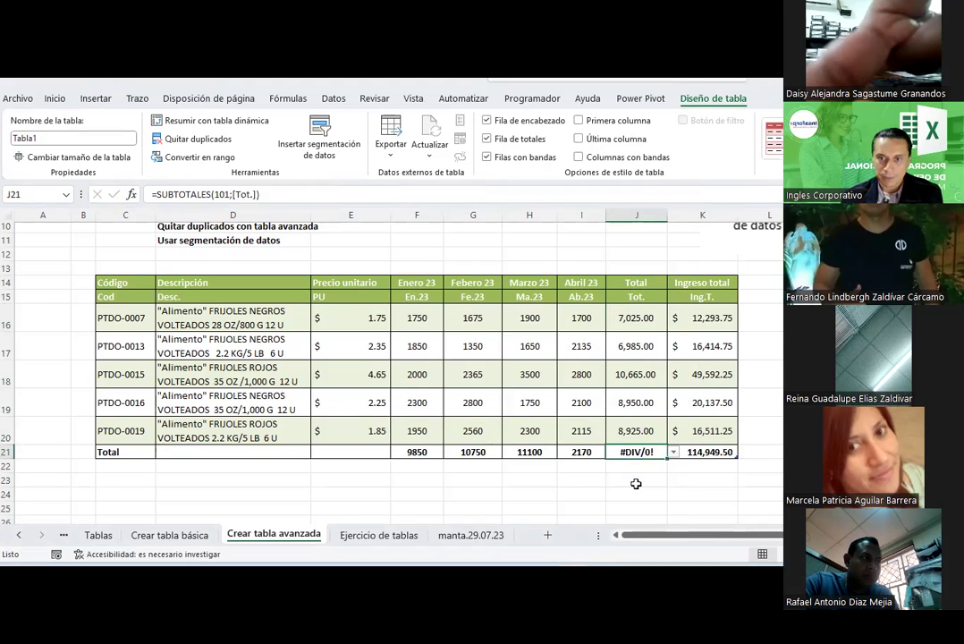
left_click(673, 453)
- Apply the General number format to the Tot. values J16:J20
left_click(581, 536)
left_click(631, 312)
left_click_drag(630, 318, 636, 431)
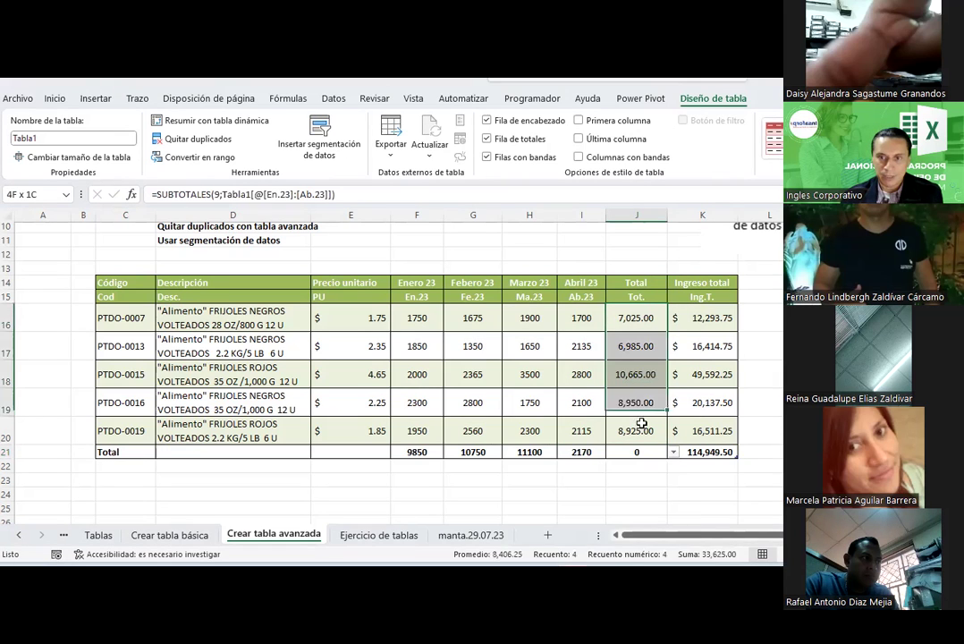
left_click(57, 99)
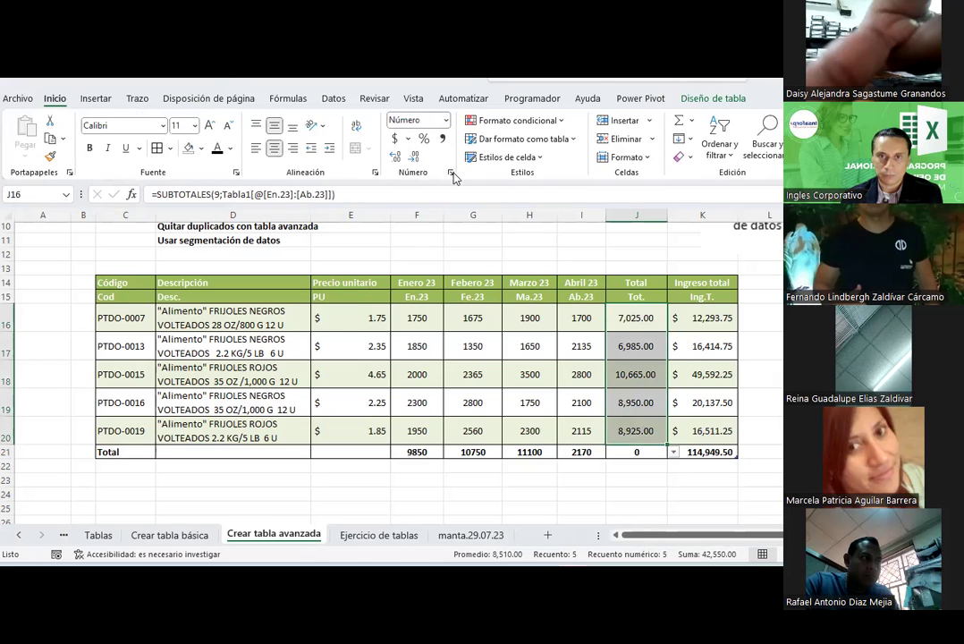
left_click(452, 174)
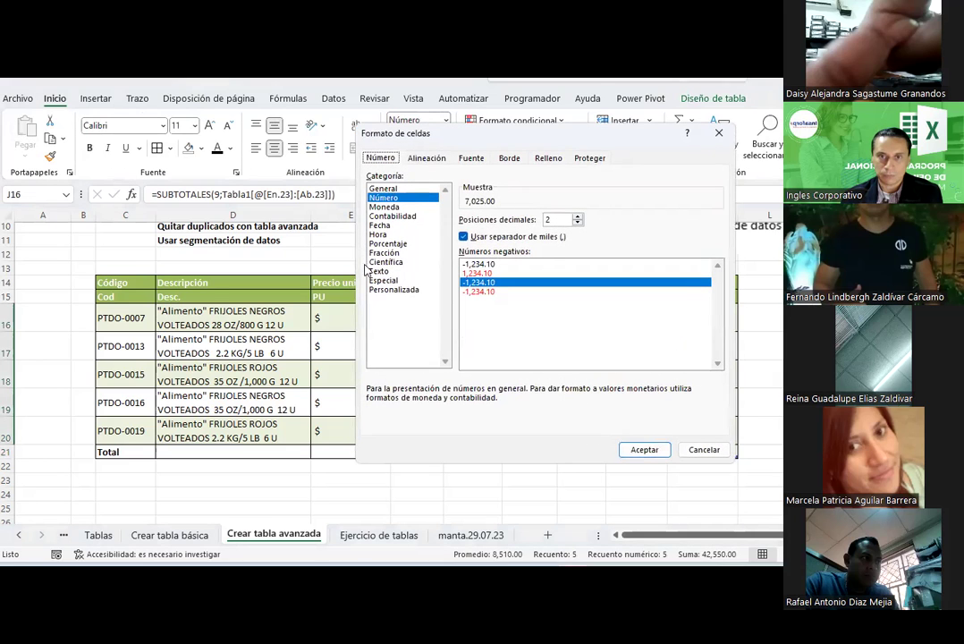
left_click(385, 189)
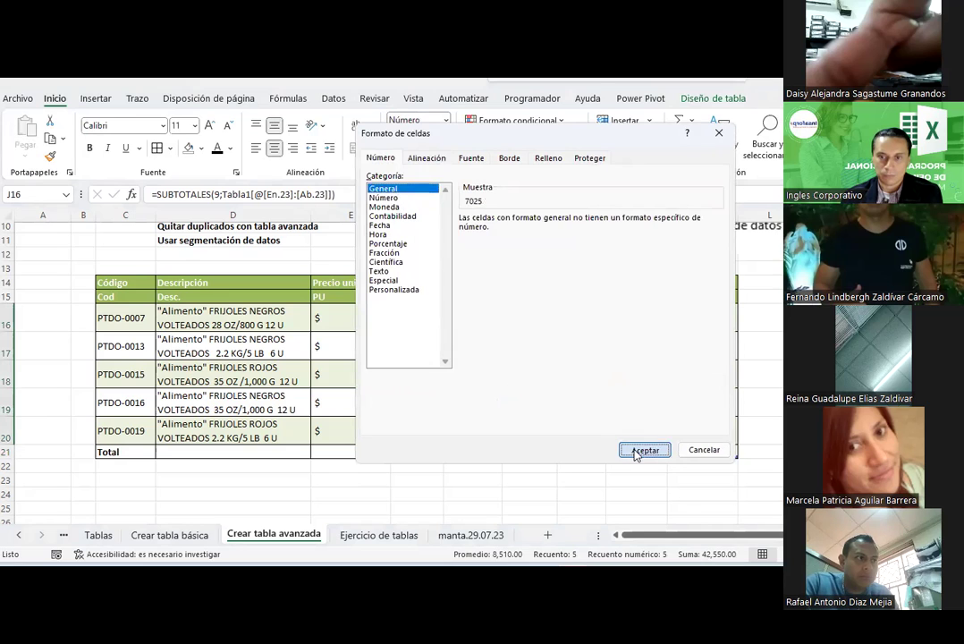
left_click(642, 450)
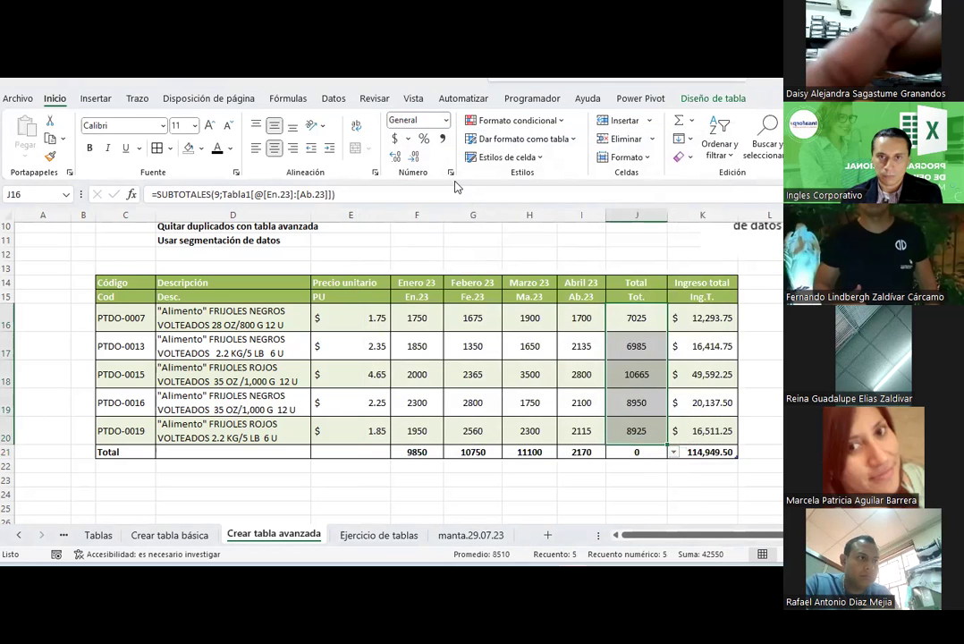
- Switch the J21 total to Average, then back to Count
left_click(637, 452)
left_click(672, 453)
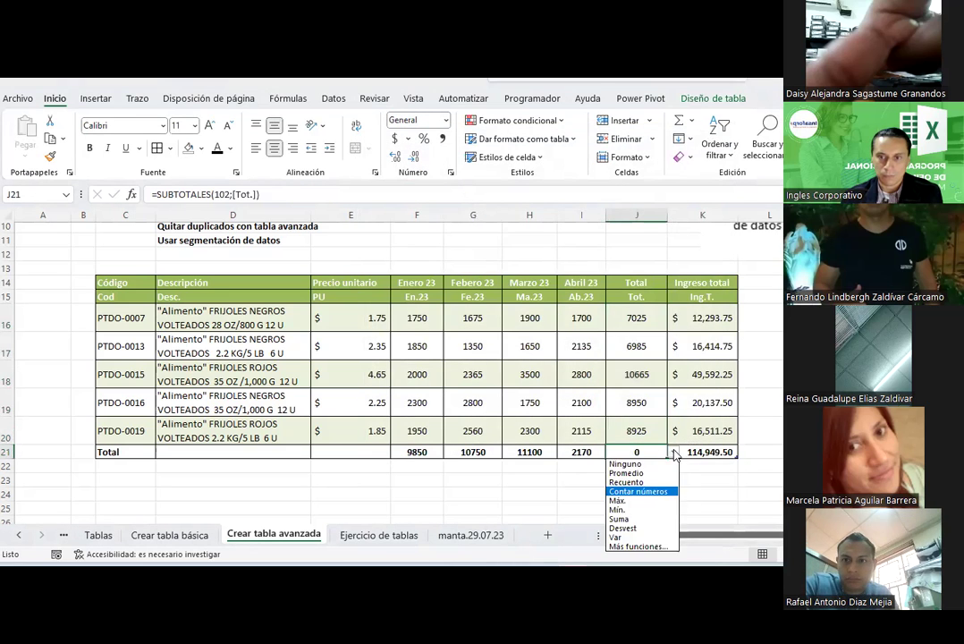
left_click(650, 481)
left_click(673, 453)
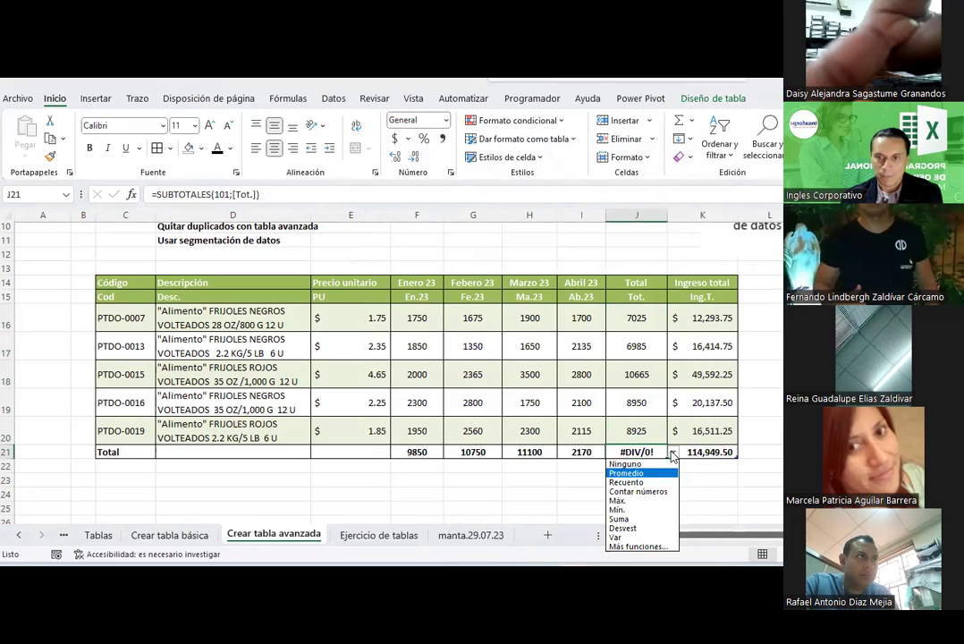
left_click(649, 493)
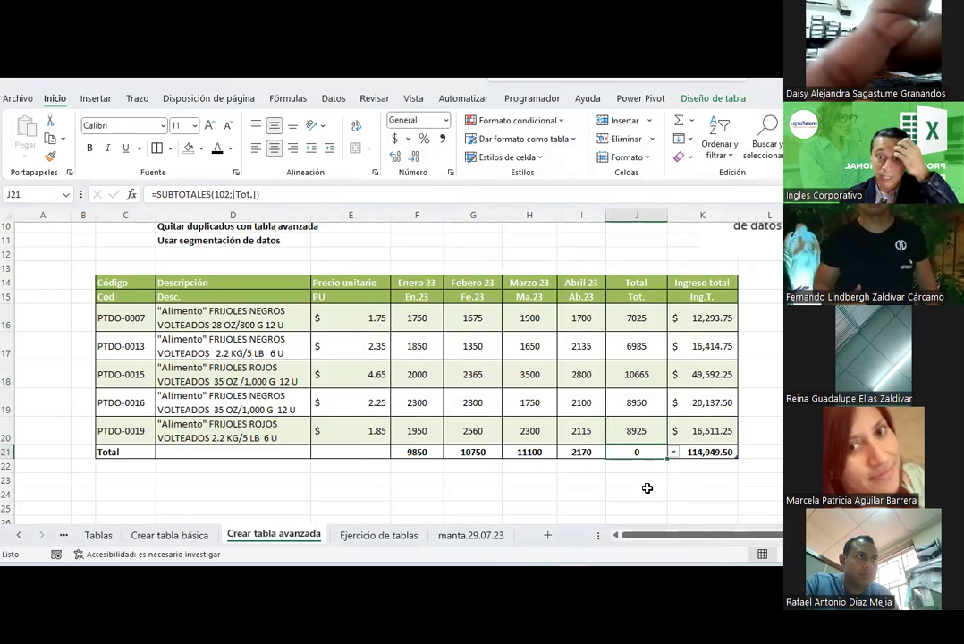
- Give the Tot. values J16:J20 two decimal places
left_click(635, 323)
left_click_drag(630, 355, 636, 432)
left_click(397, 157)
left_click(397, 157)
- Check the J16 and K16 formulas, then make K21 average the Ingreso total column
left_click(886, 431)
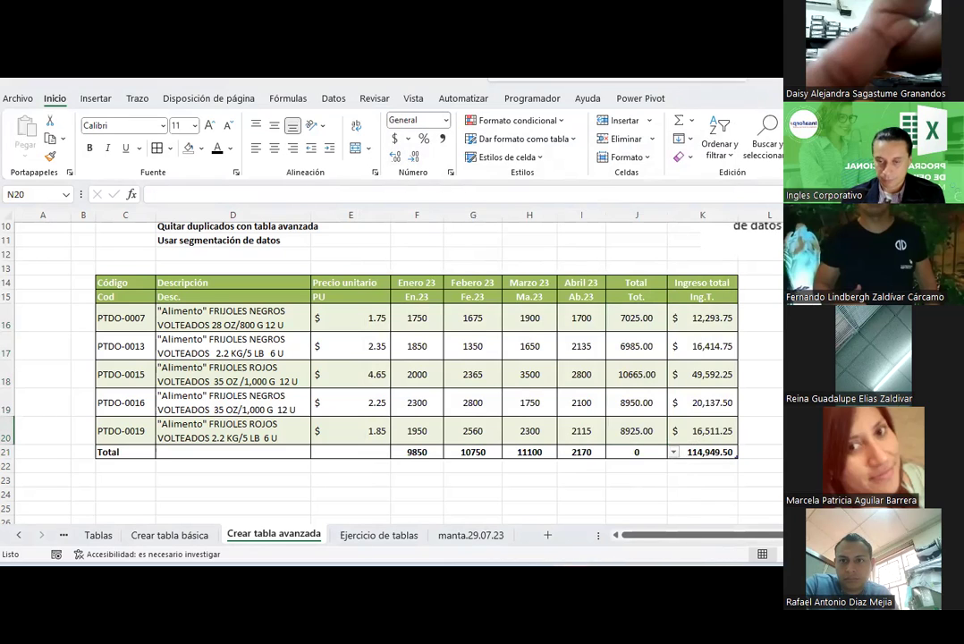
left_click(661, 453)
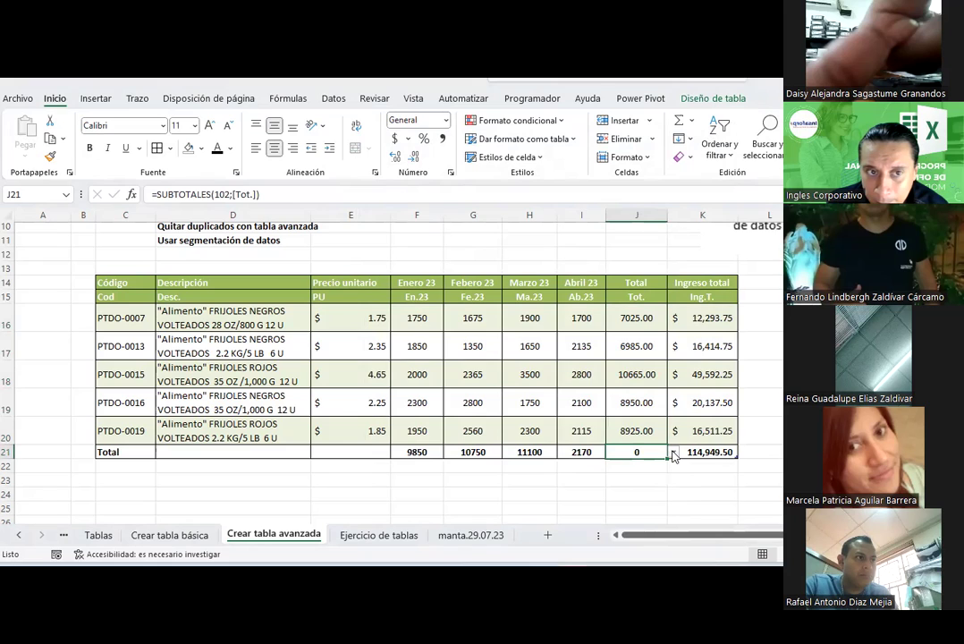
left_click(642, 313)
left_click(712, 318)
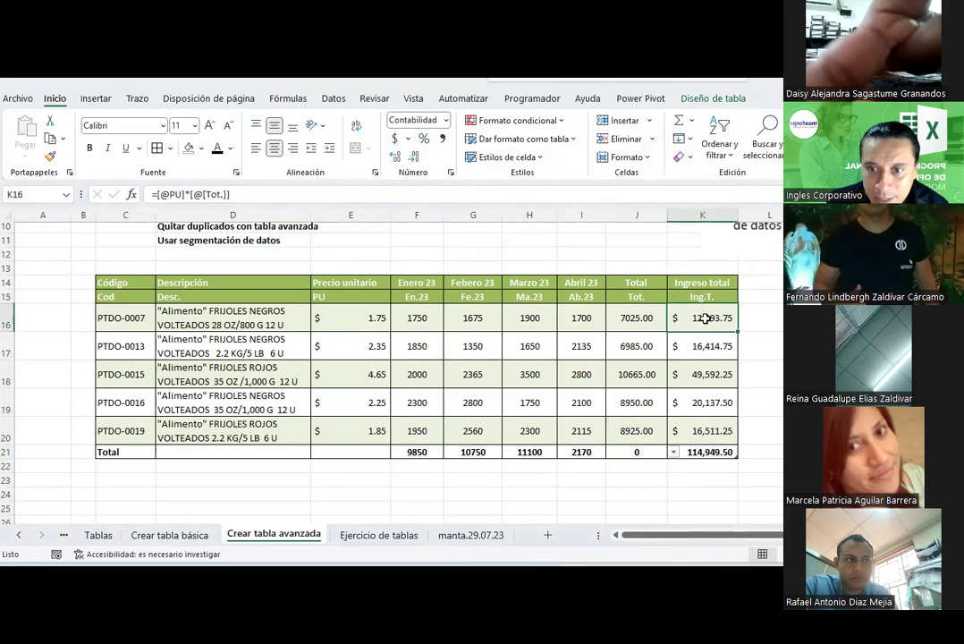
left_click(719, 454)
left_click(744, 452)
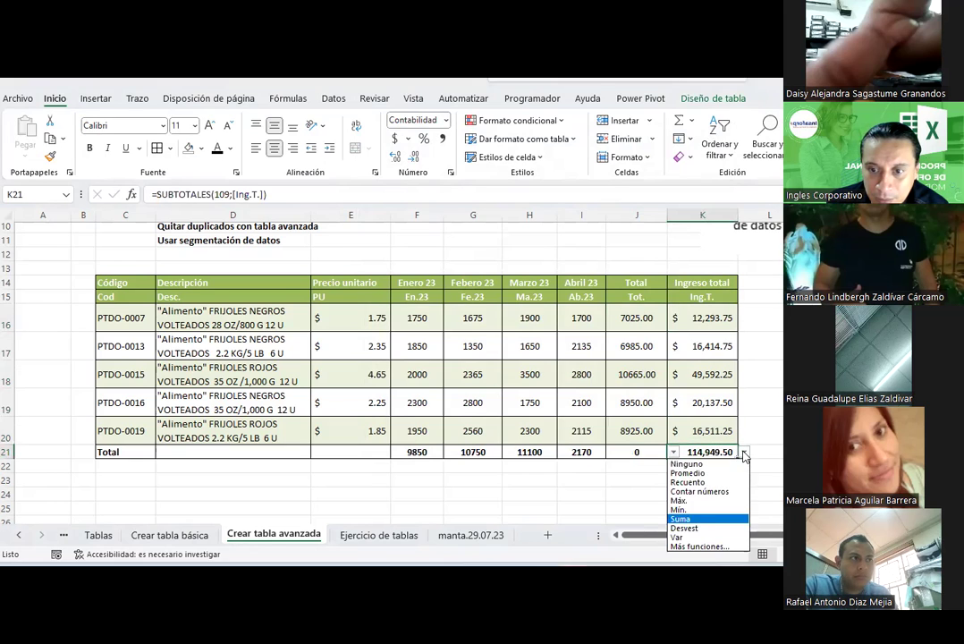
left_click(707, 472)
- Try Average and then Count as the Tot. total in J21
left_click(644, 452)
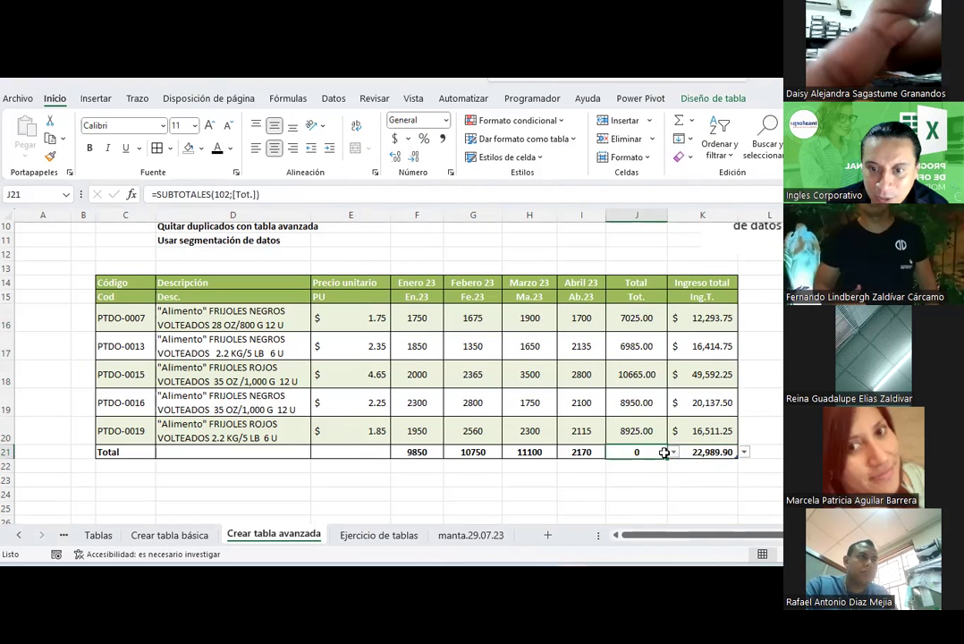
left_click(673, 452)
left_click(627, 473)
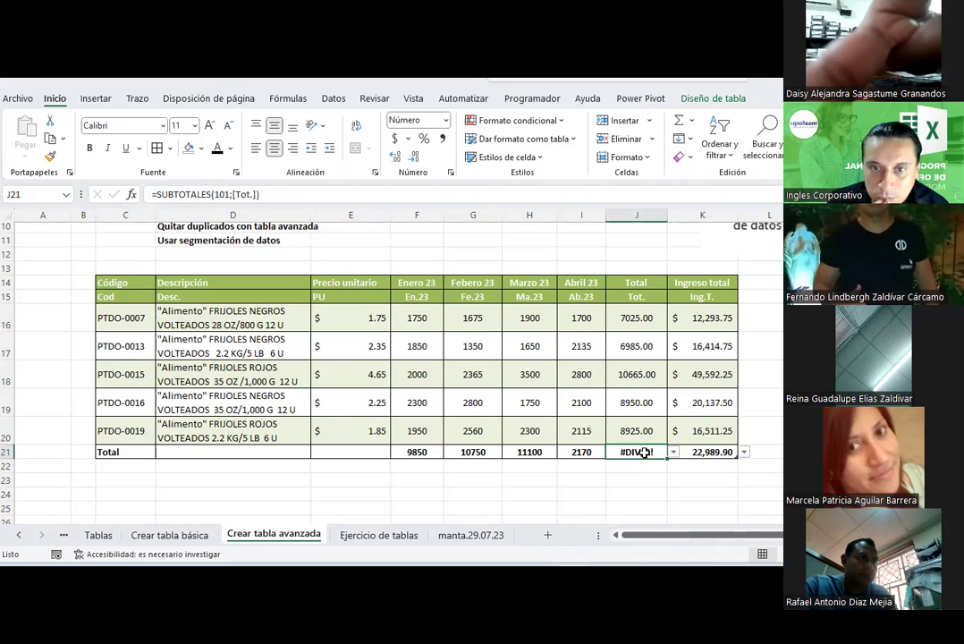
left_click(673, 451)
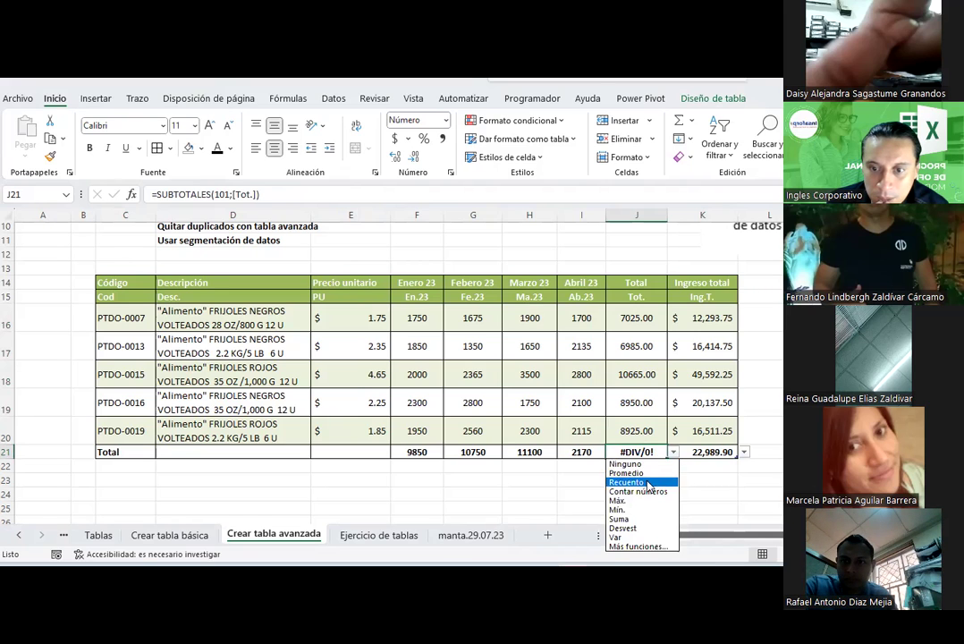
left_click(649, 486)
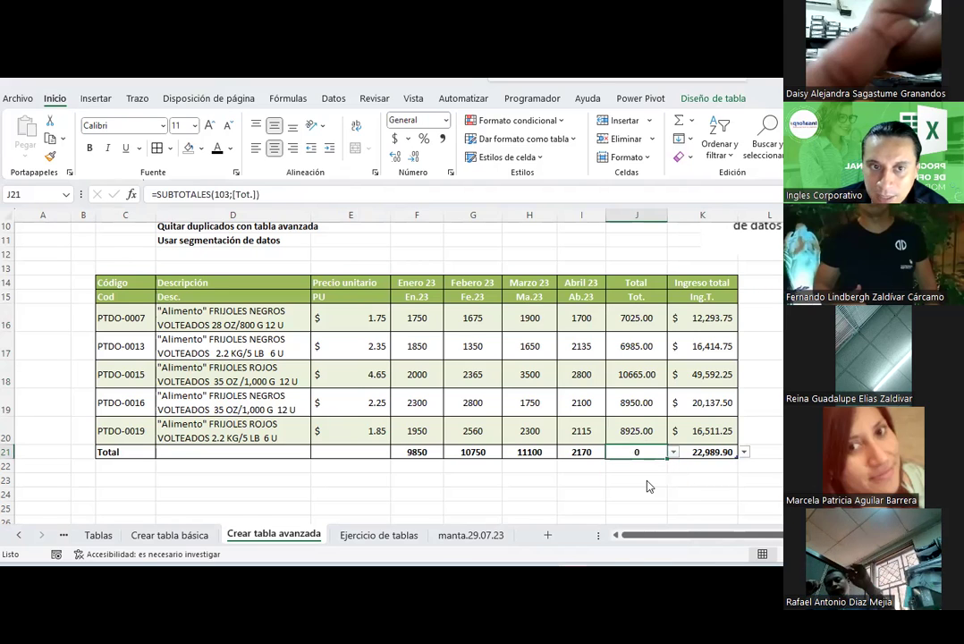
- Rename the J14 header from Total to Monto Total
left_click(646, 296)
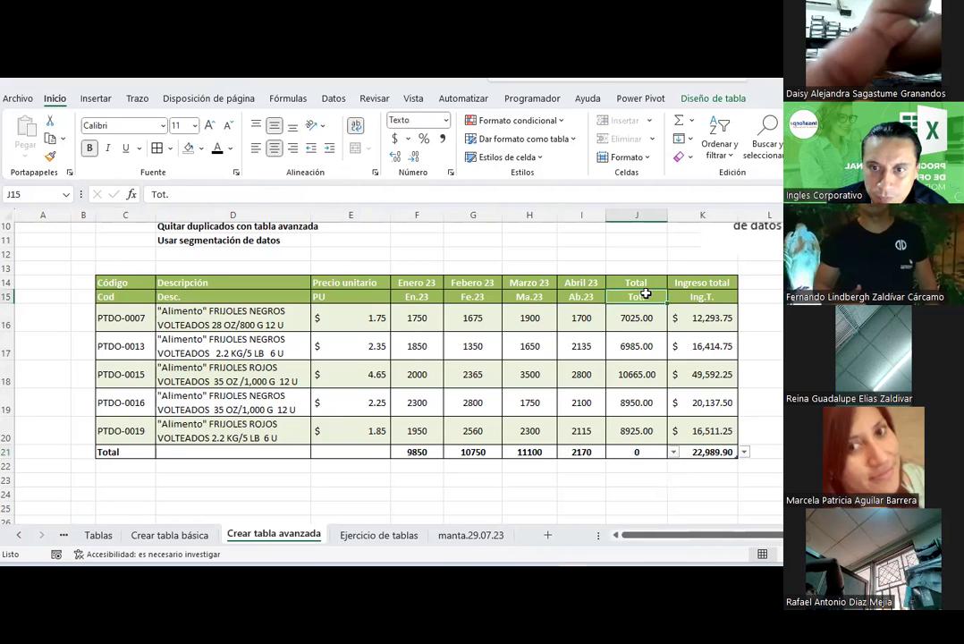
double_click(637, 285)
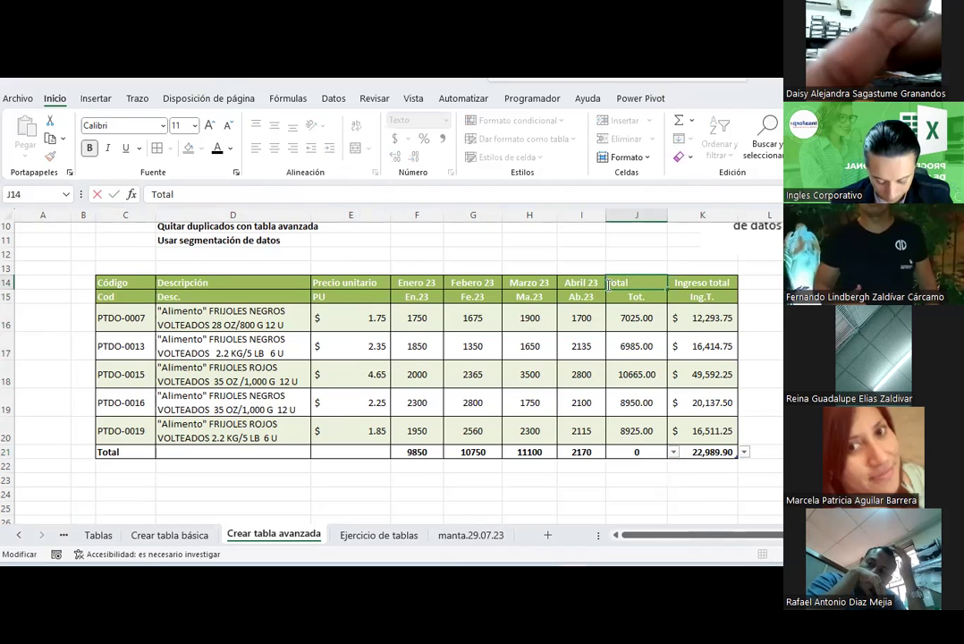
type("Monto")
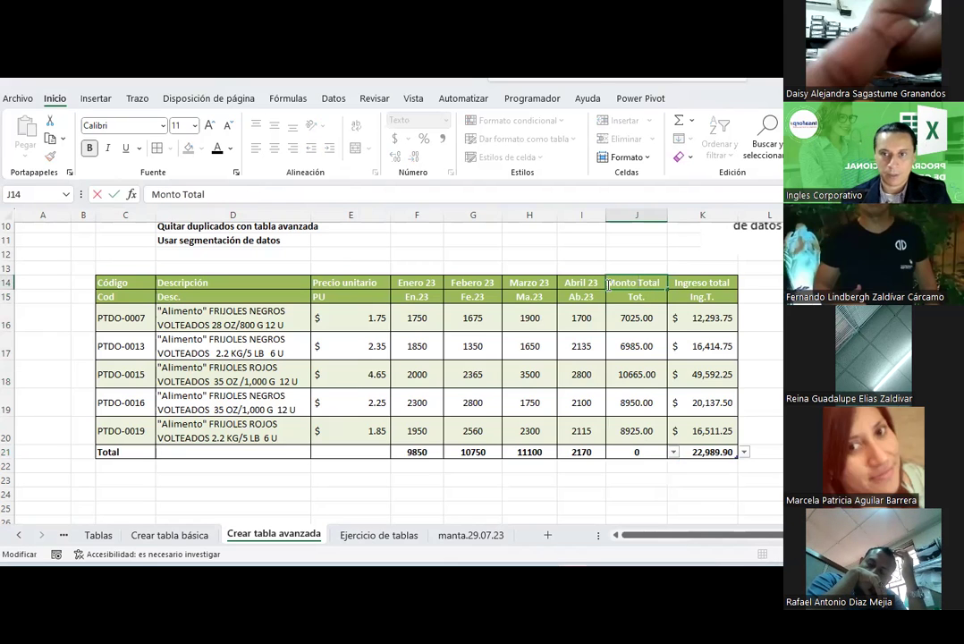
key("Return")
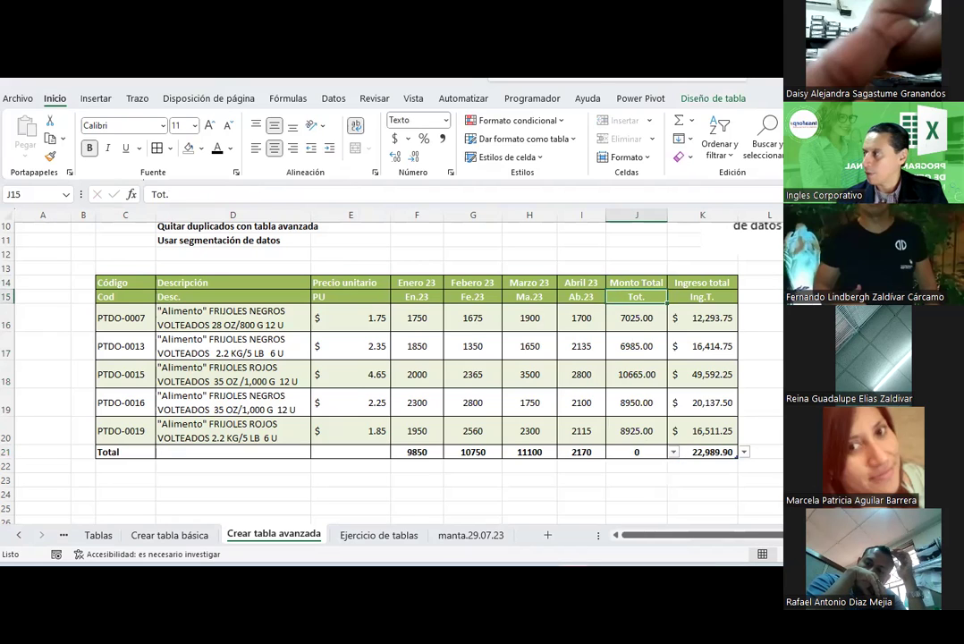
- Set J21's total to average the Tot. column
left_click(636, 452)
left_click(673, 452)
left_click(631, 474)
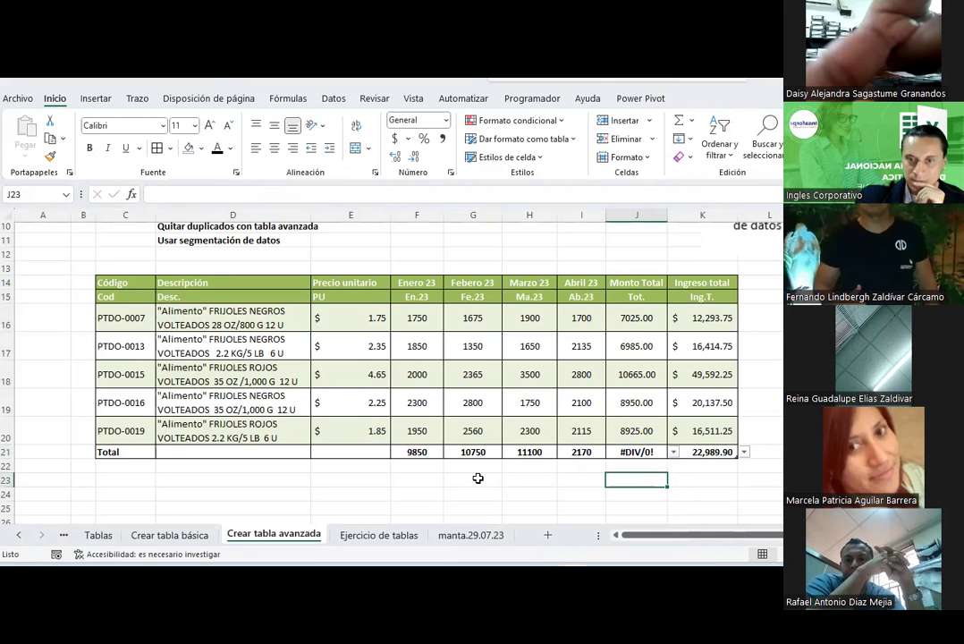
- Browse the Insertar tab, opening and dismissing the Existing Connections dialog
scroll(508, 402, "up", 1)
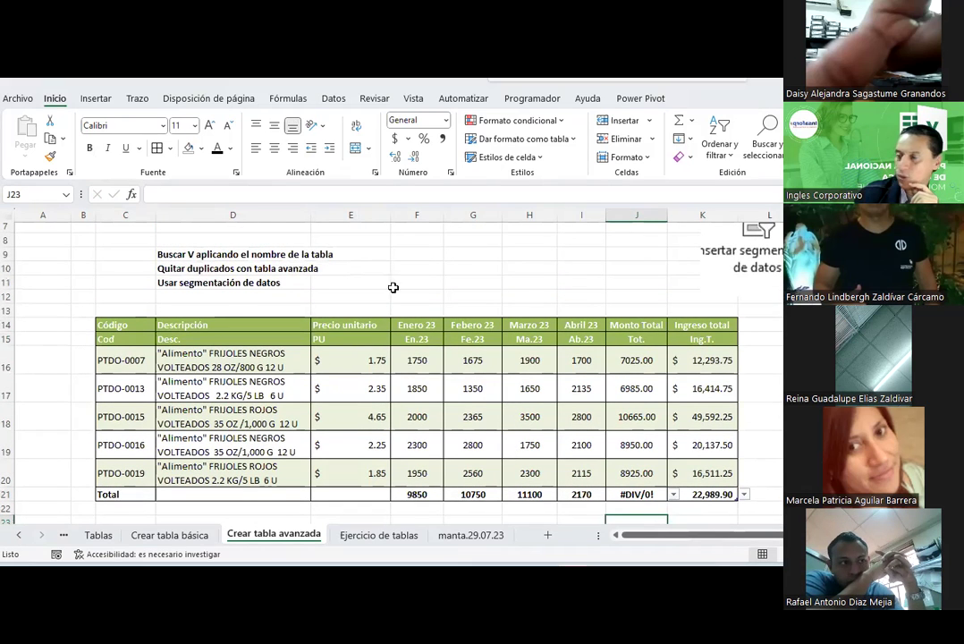
left_click(206, 99)
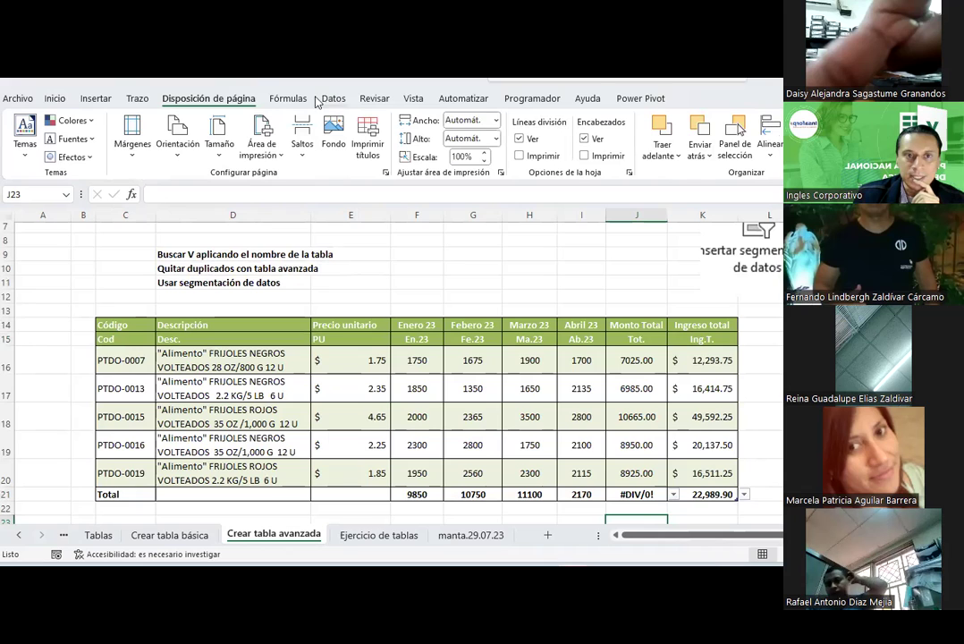
left_click(115, 99)
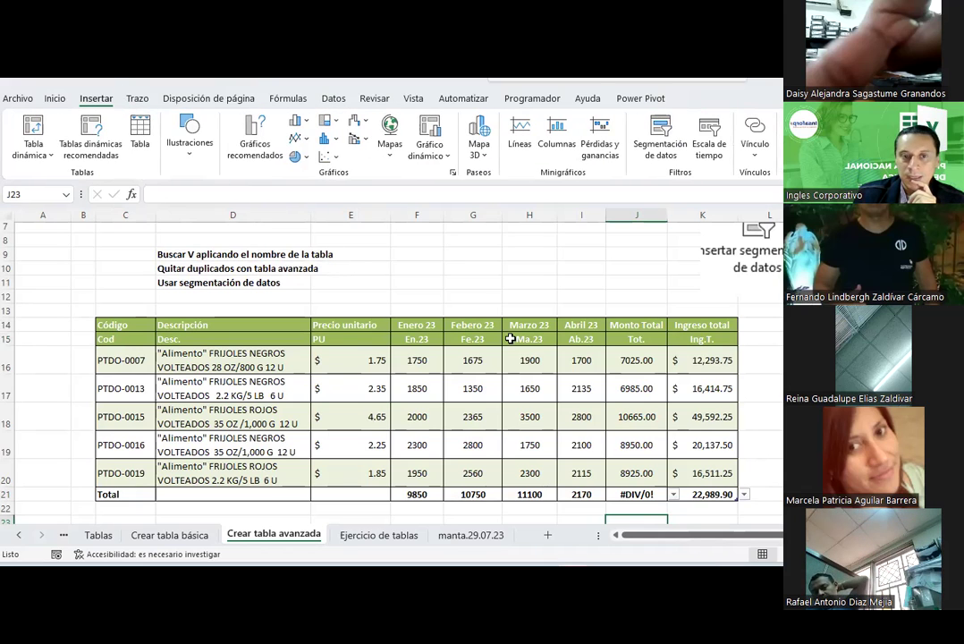
left_click(656, 139)
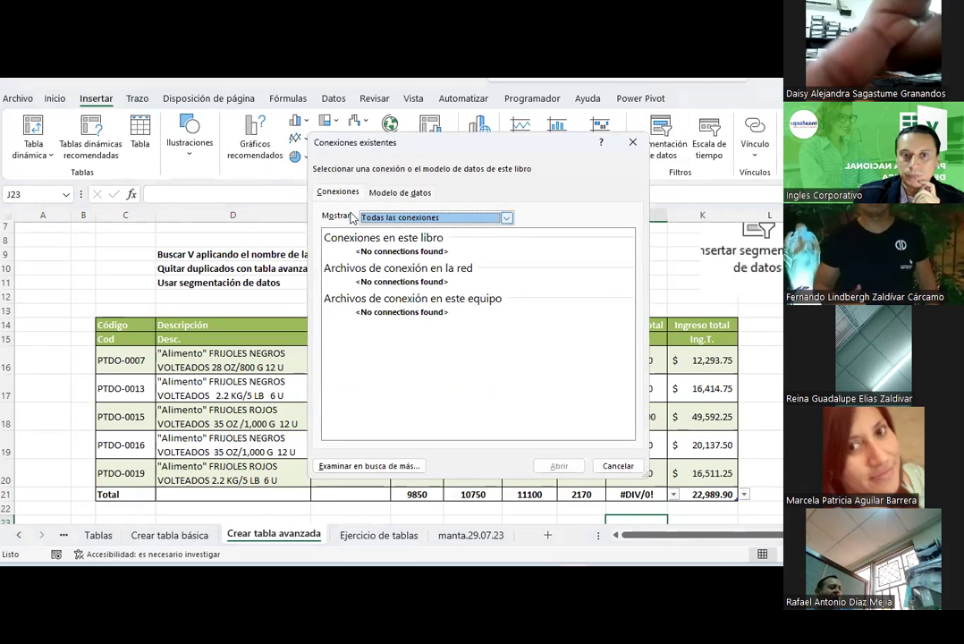
key("Escape")
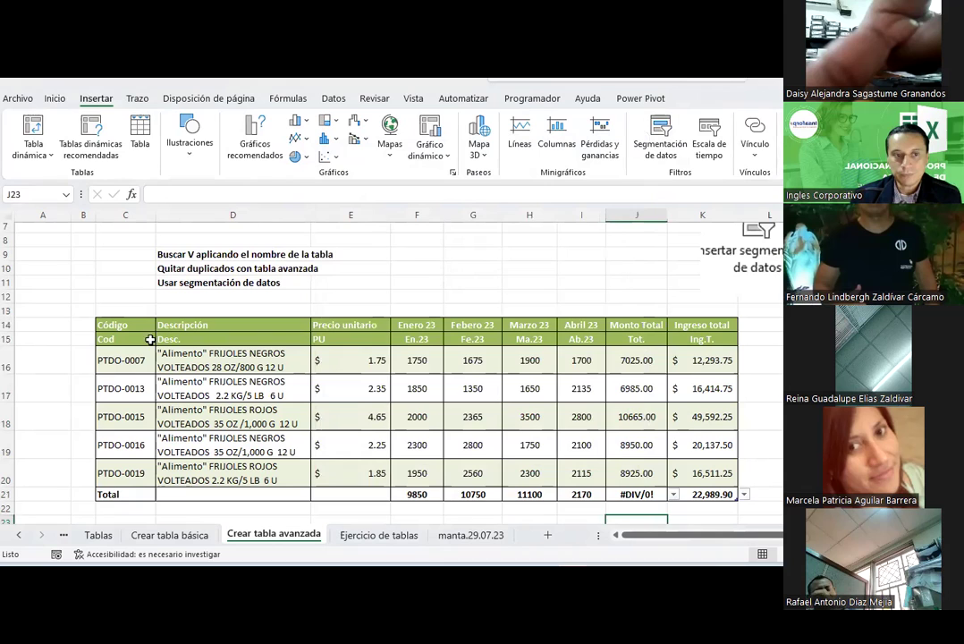
- Start Insert Slicers from Tabla1's Cod cell, move the dialog aside, and tick columns Cod through Tot
left_click(126, 339)
left_click(681, 132)
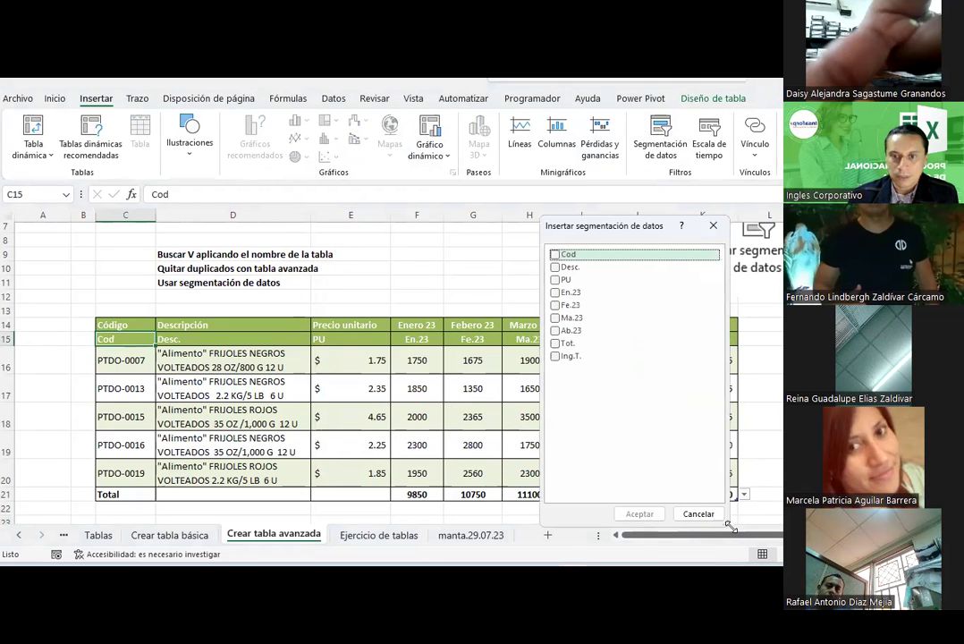
left_click_drag(729, 527, 730, 420)
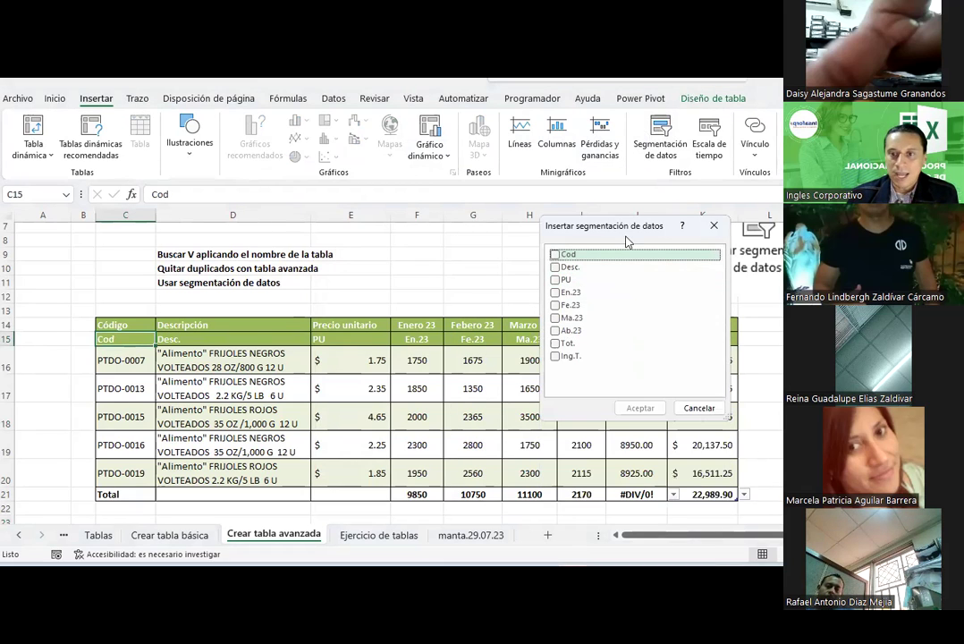
left_click_drag(628, 240, 665, 330)
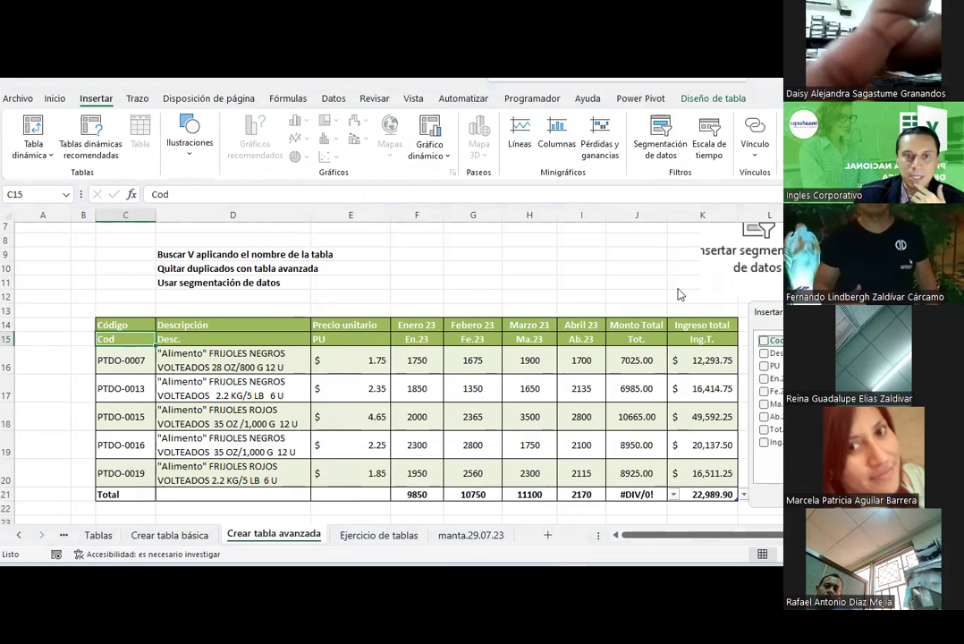
left_click_drag(763, 311, 306, 235)
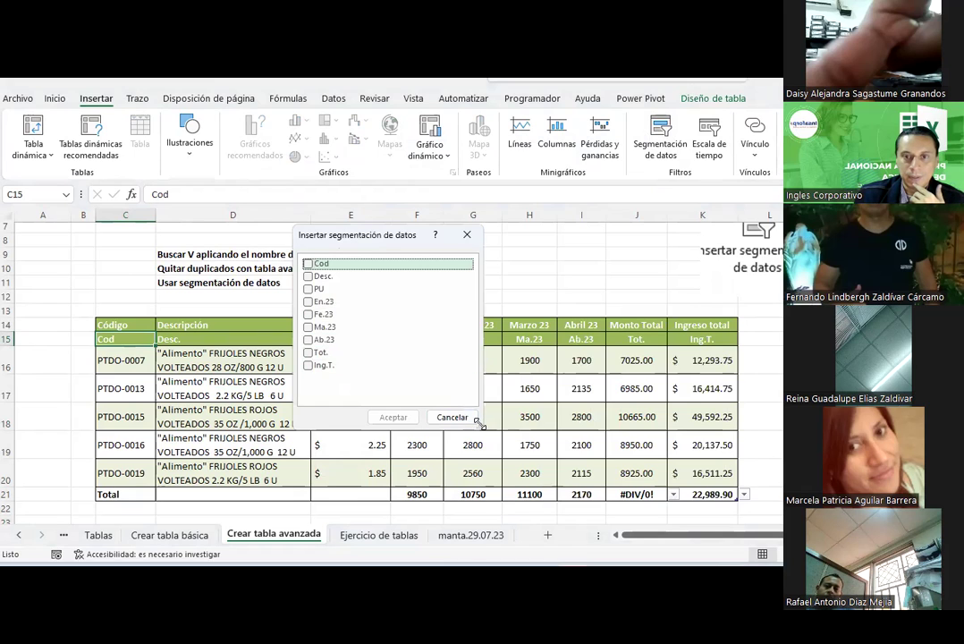
left_click_drag(479, 421, 784, 421)
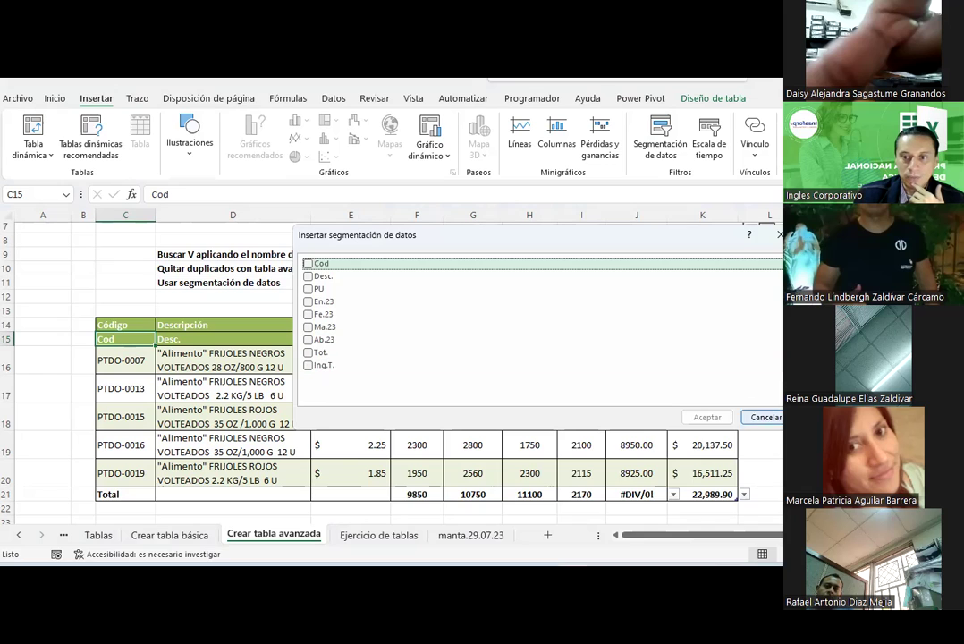
left_click_drag(784, 421, 479, 421)
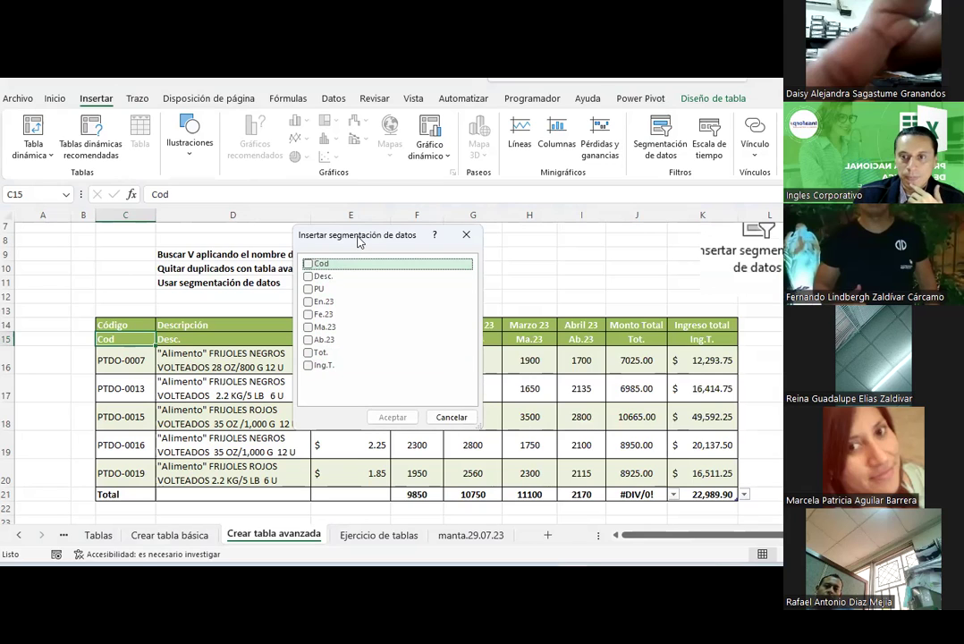
left_click_drag(359, 240, 779, 357)
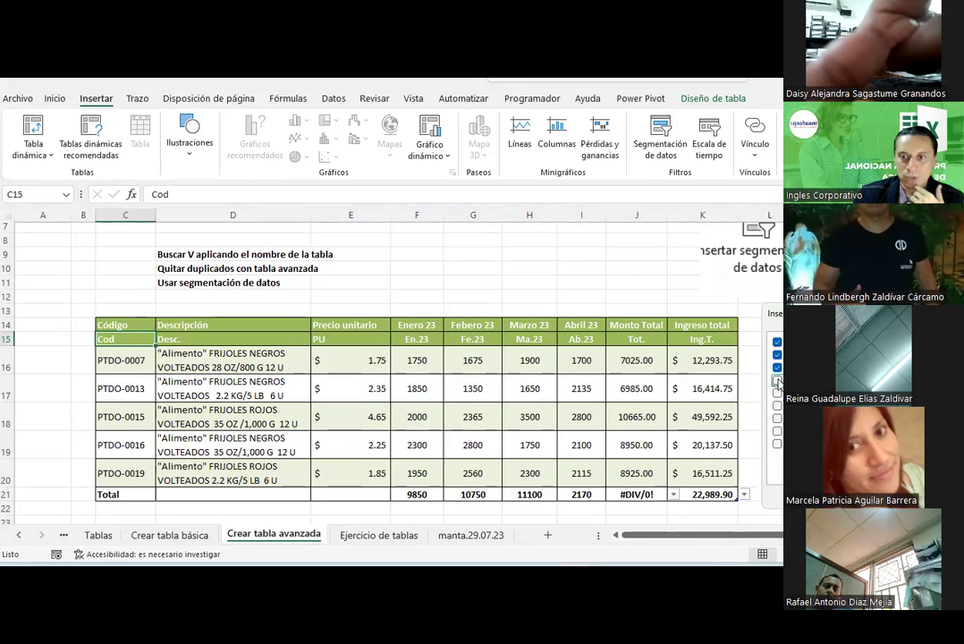
left_click(777, 406)
left_click(778, 418)
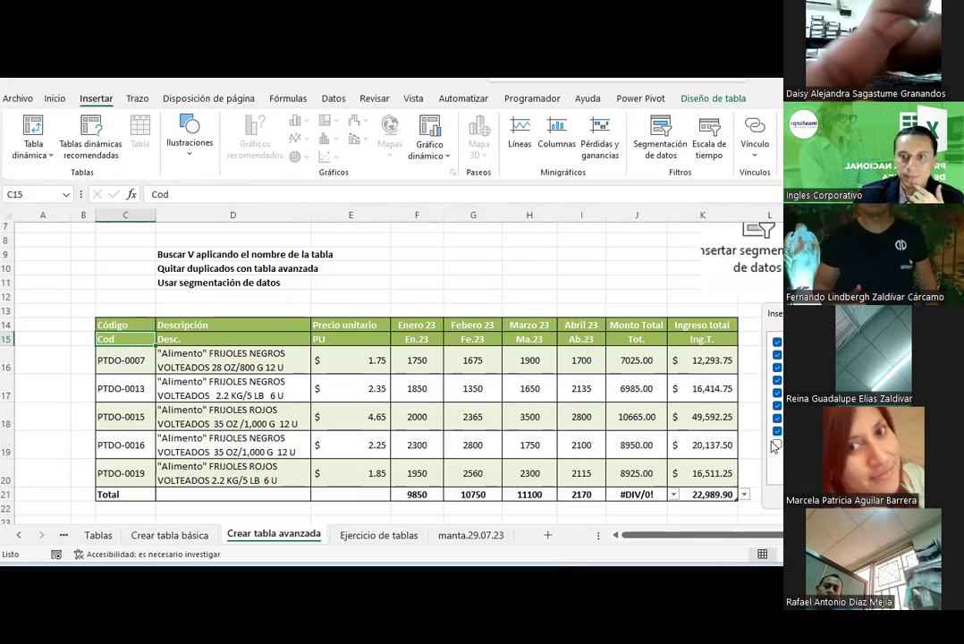
- Create the slicers and rearrange the Desc., PU and En.23 slicers
key("Return")
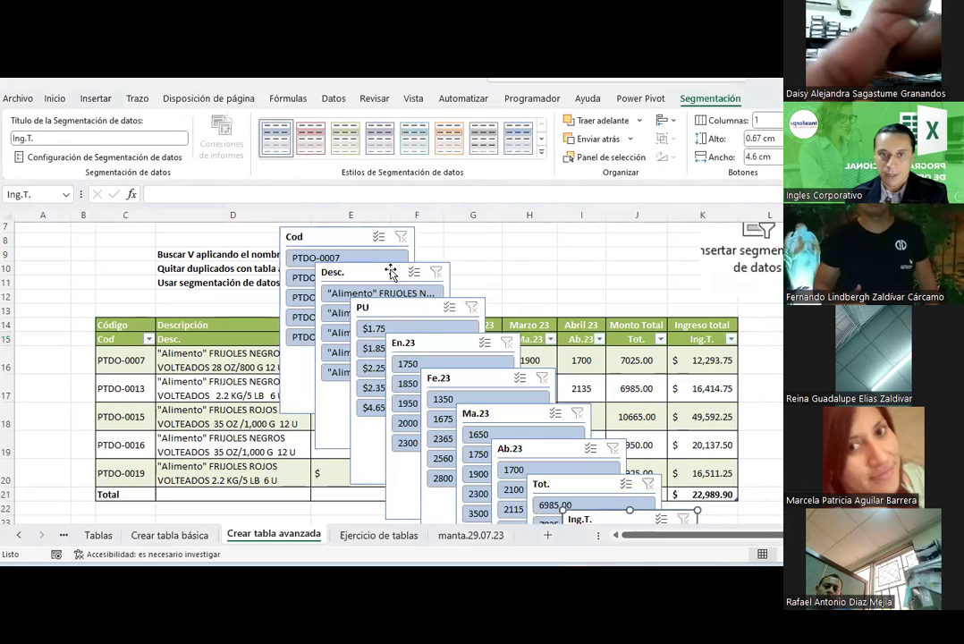
mouse_move(401, 283)
left_mouse_down()
mouse_move(503, 231)
mouse_move(493, 261)
left_mouse_up()
left_click_drag(411, 336, 414, 334)
left_click_drag(608, 264, 625, 246)
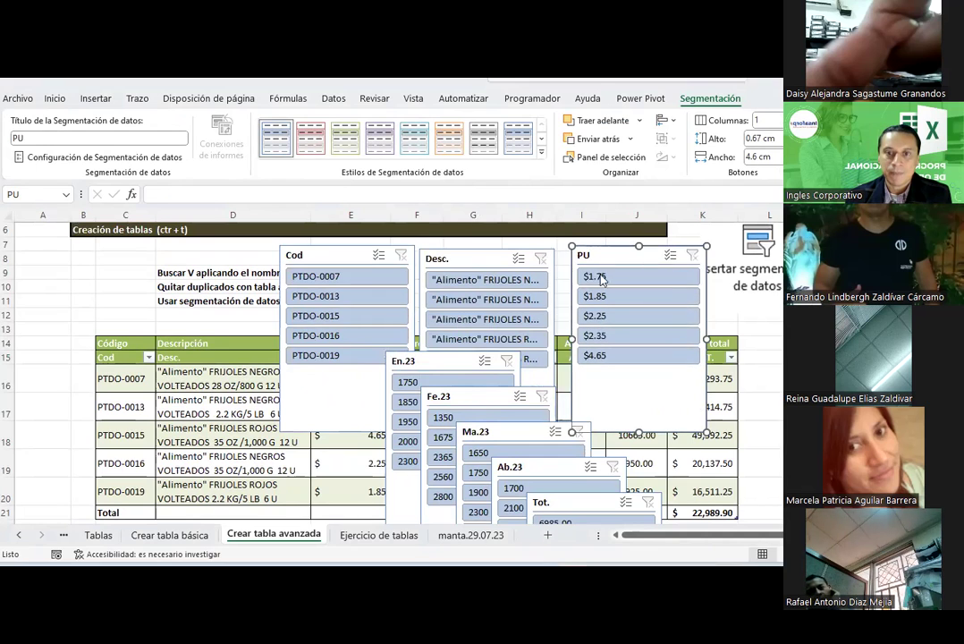
mouse_move(454, 359)
left_mouse_down()
mouse_move(613, 360)
mouse_move(785, 247)
left_mouse_up()
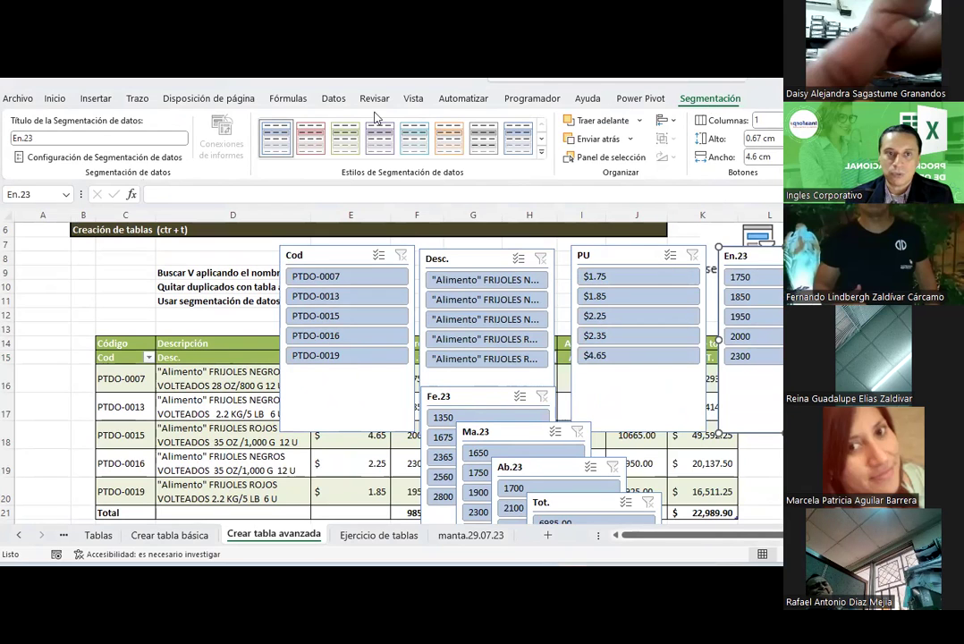
- Delete the Desc., PU, En.23 and Fe.23 slicers
left_click(475, 267)
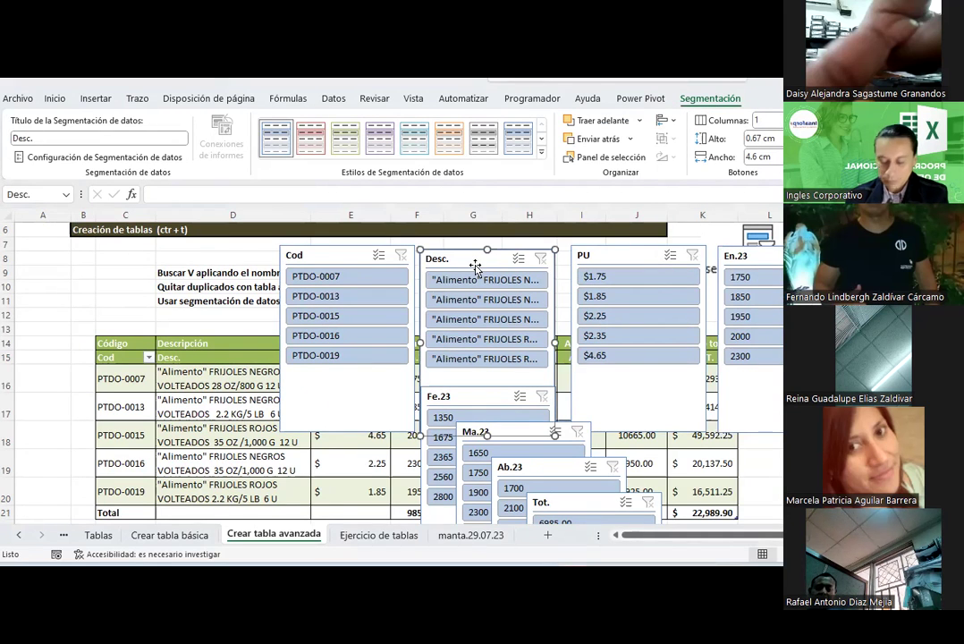
key("Delete")
left_click(617, 257)
key("Delete")
left_click(756, 255)
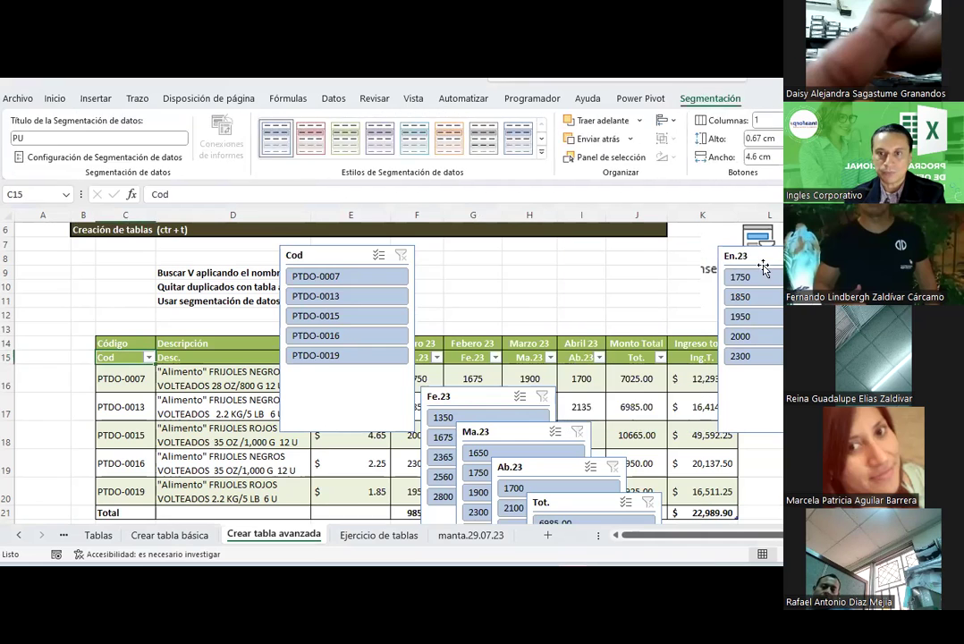
key("Delete")
left_click(489, 393)
key("Delete")
- Delete the Ma.23, Ab.23 and Tot. slicers and move the code slicer beside the table
key("Delete")
scroll(520, 358, "down", 2)
left_click(521, 352)
key("Delete")
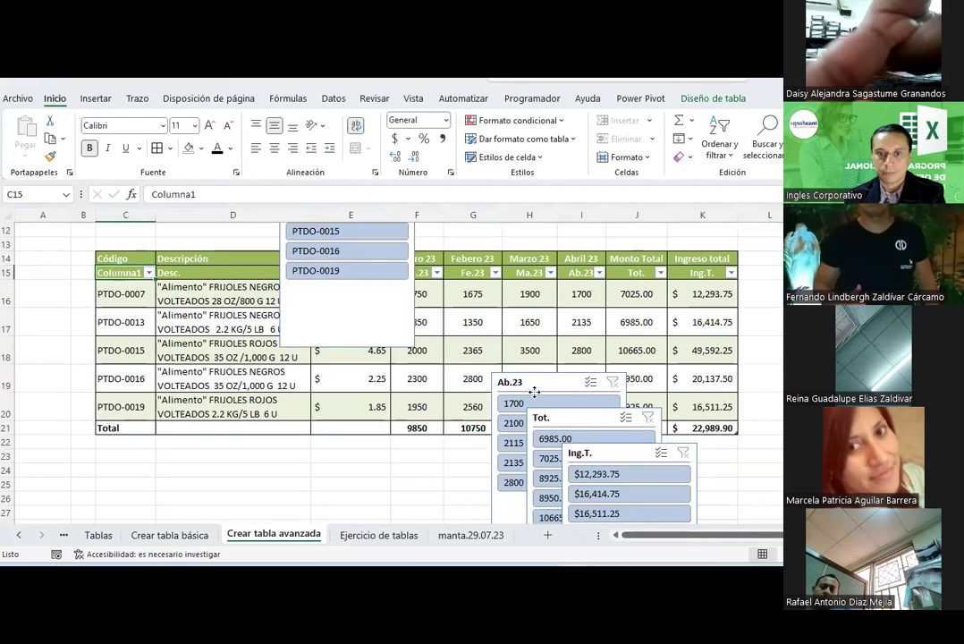
left_click(517, 383)
key("Delete")
left_click(543, 417)
key("Delete")
left_click(597, 452)
key("Delete")
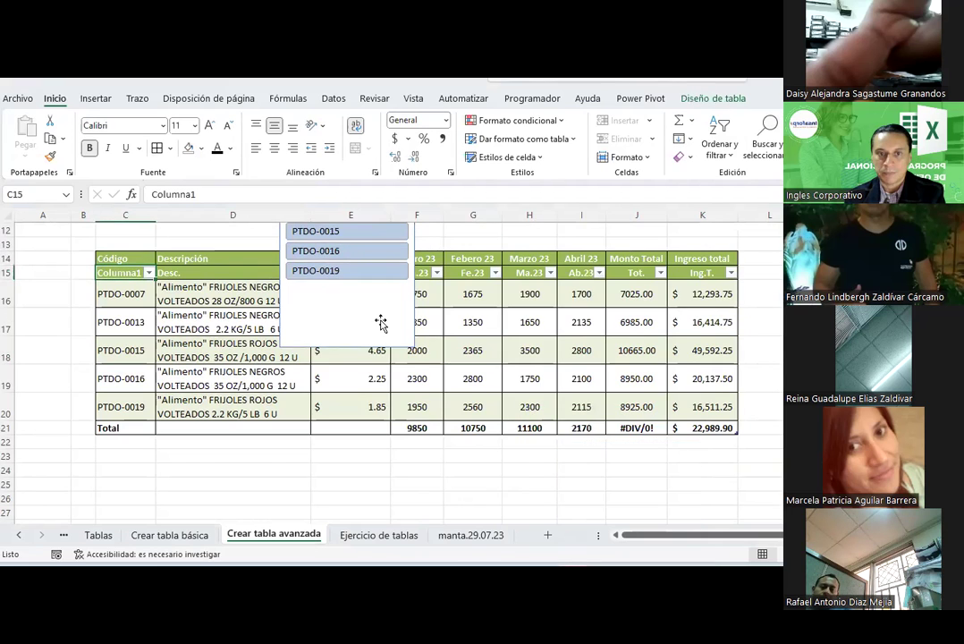
scroll(382, 323, "up", 2)
left_click_drag(355, 255, 816, 323)
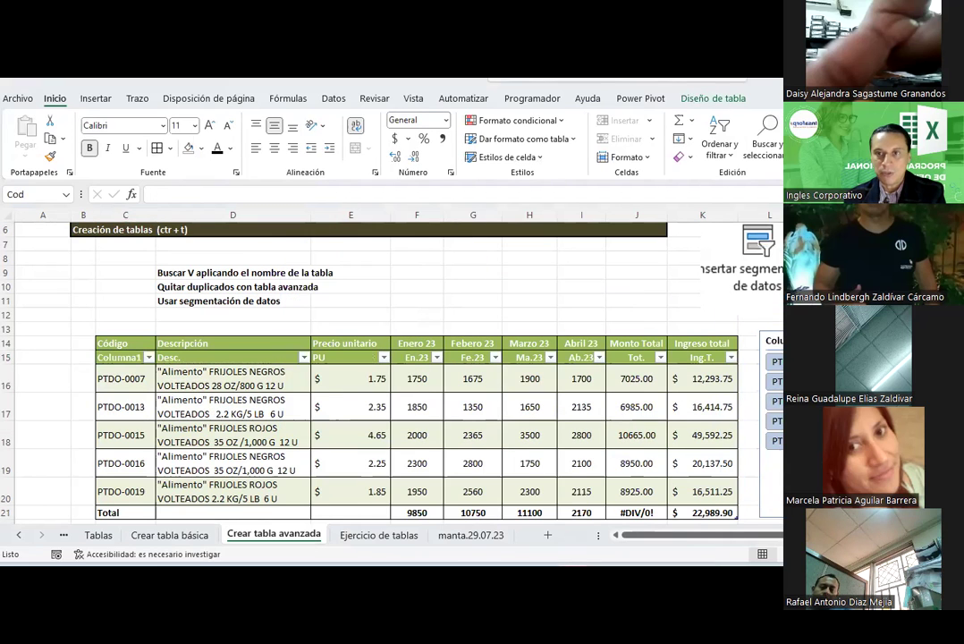
- Apply the light green slicer style to the product-code slicer, replacing a briefly tried purple one
left_click(707, 100)
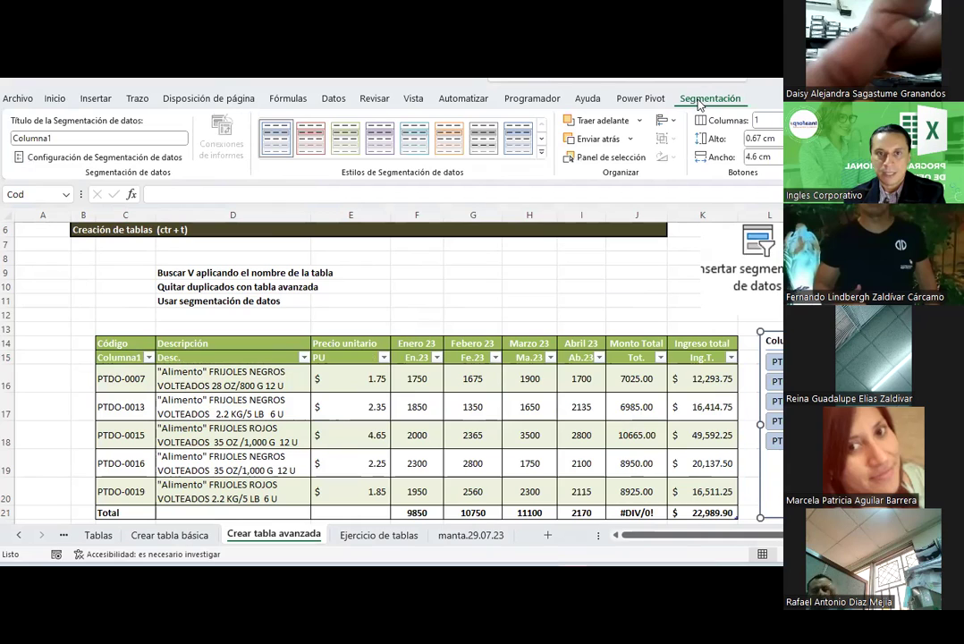
left_click(539, 153)
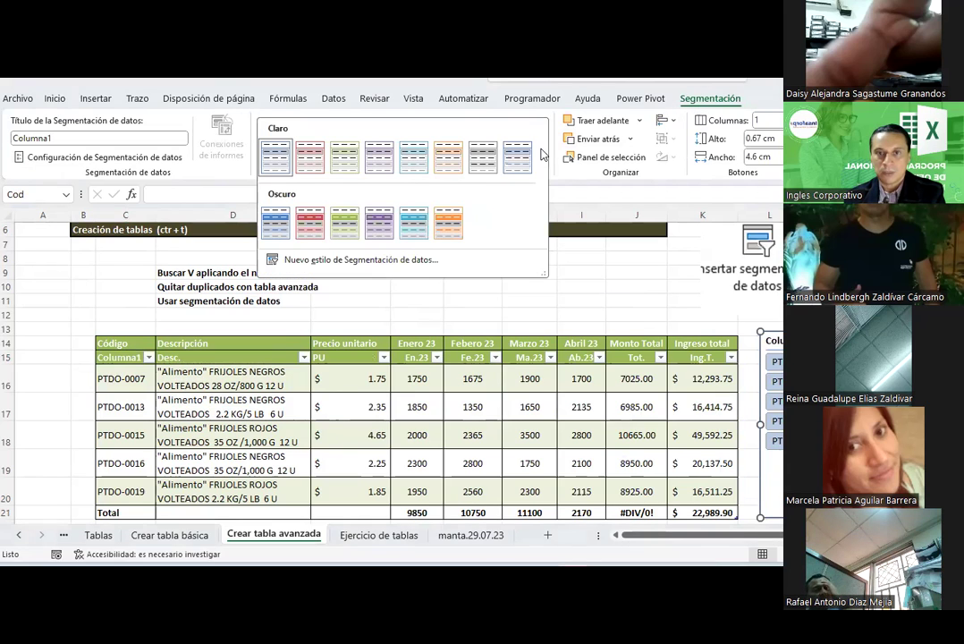
left_click(387, 224)
left_click(539, 163)
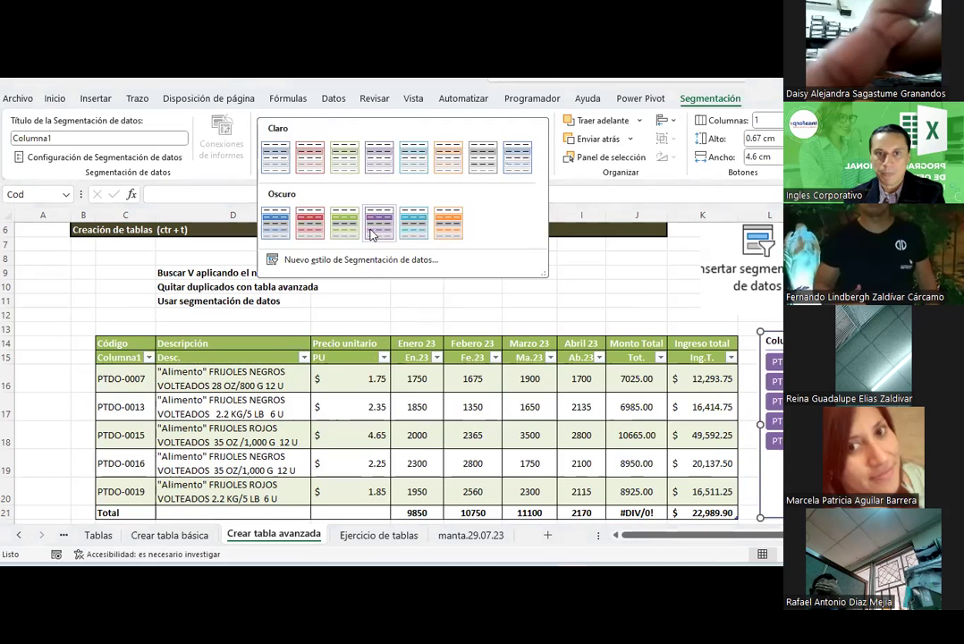
left_click(345, 157)
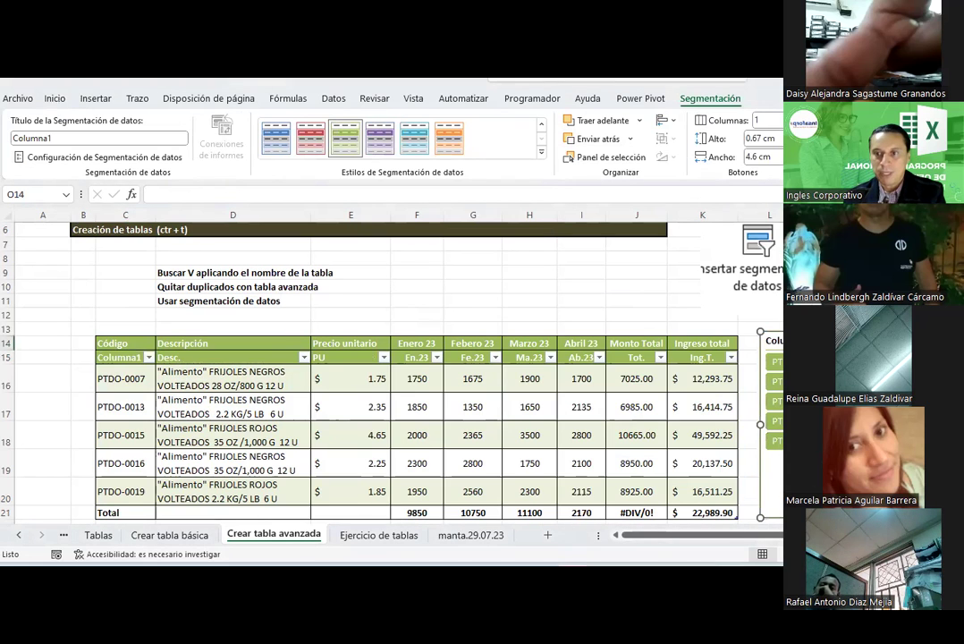
key("Escape")
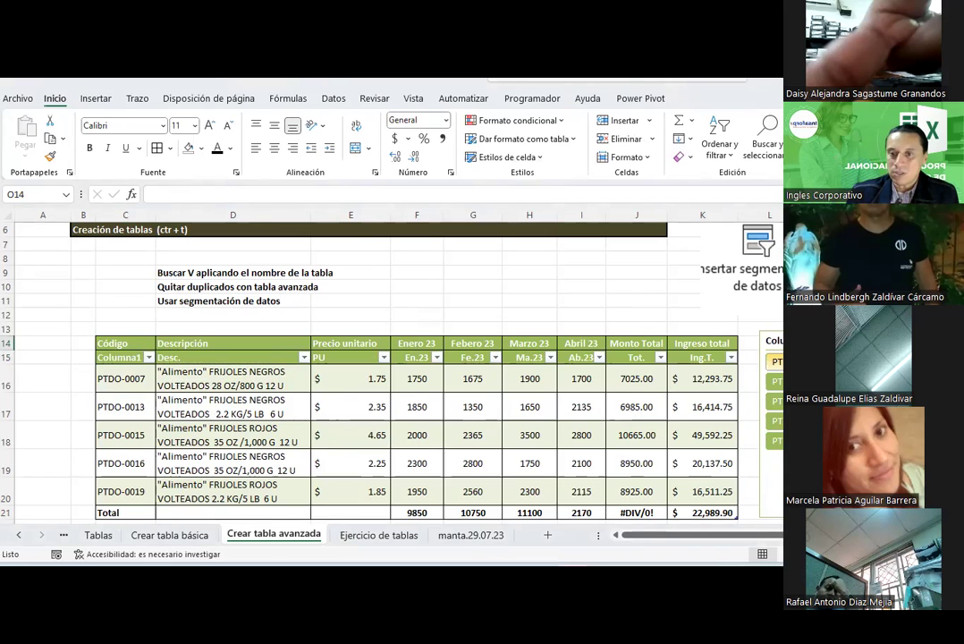
scroll(393, 367, "down", 1)
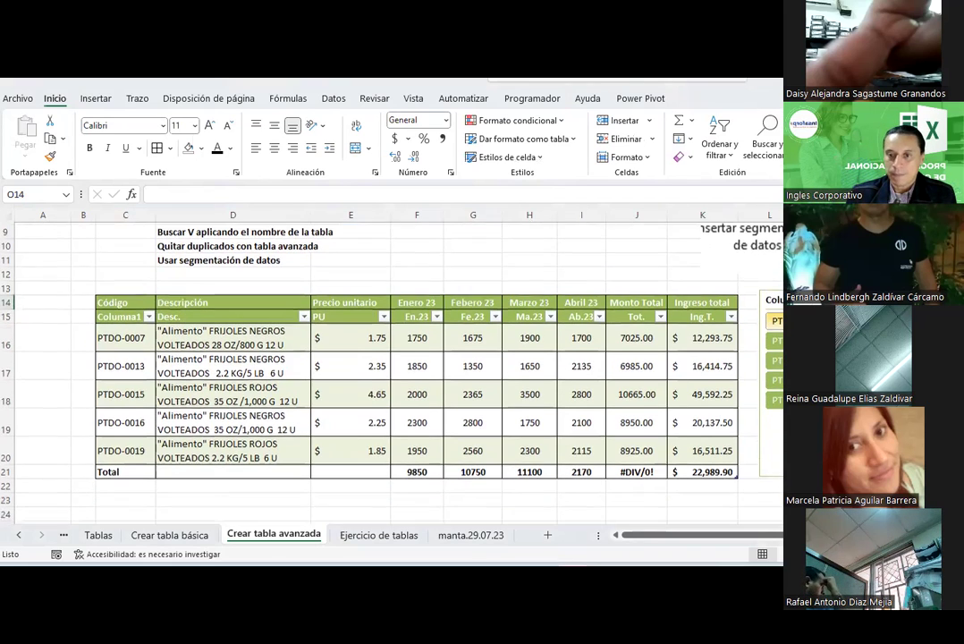
scroll(394, 367, "down", 1)
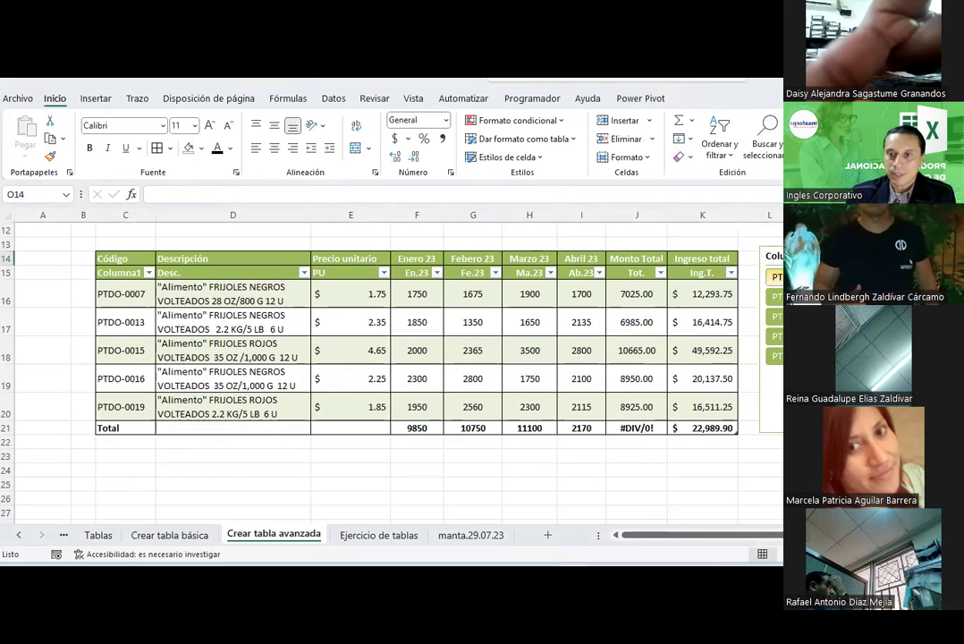
left_click(775, 276)
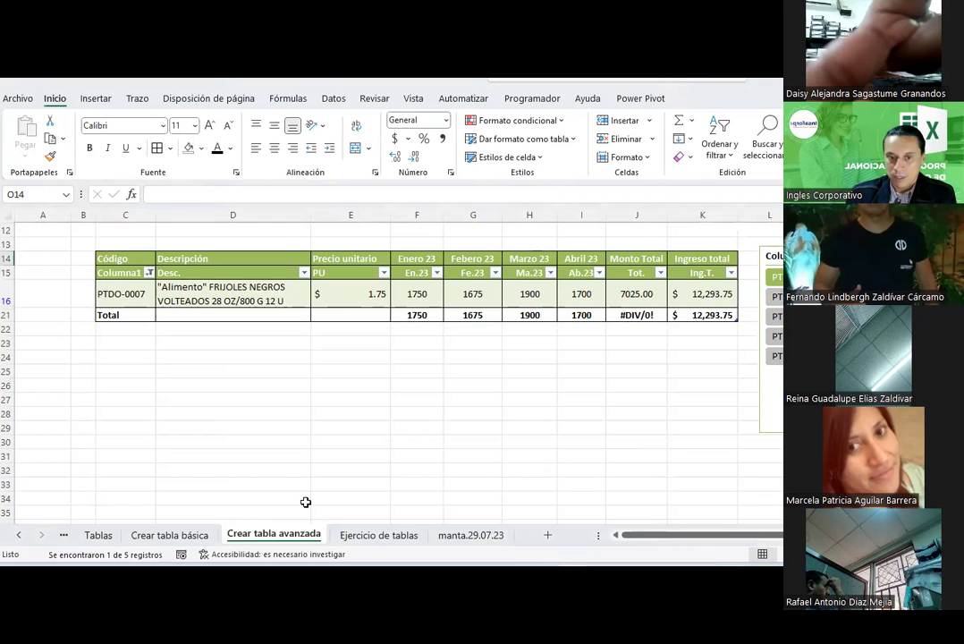
left_click(775, 297)
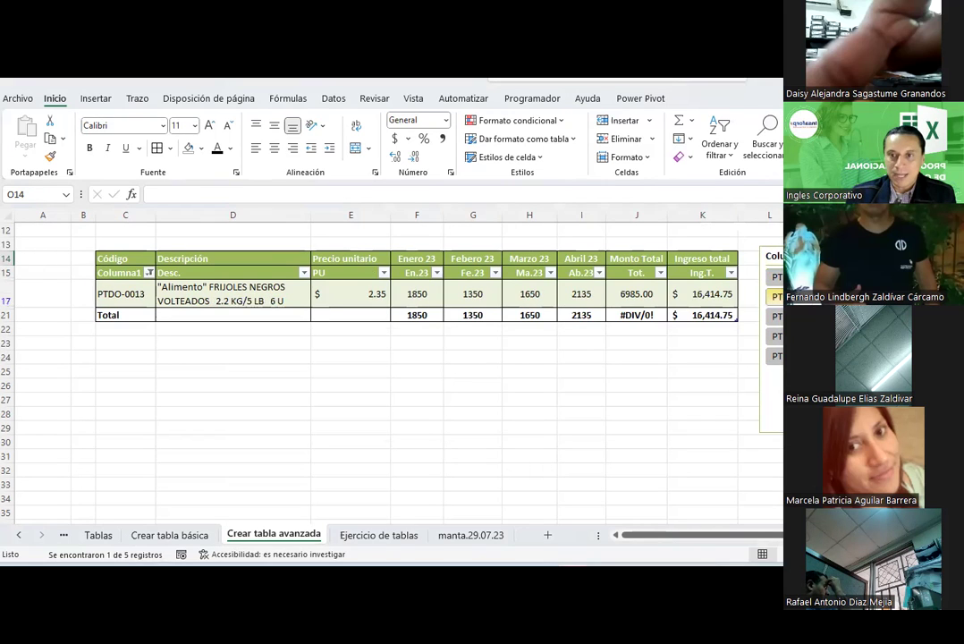
left_click(775, 316)
left_click(776, 255)
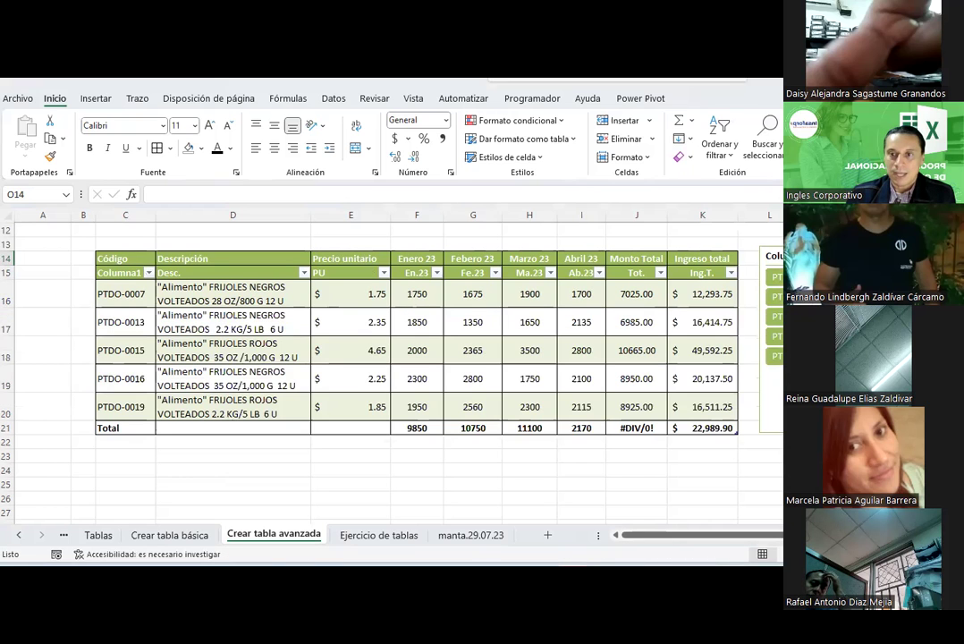
left_click(772, 256)
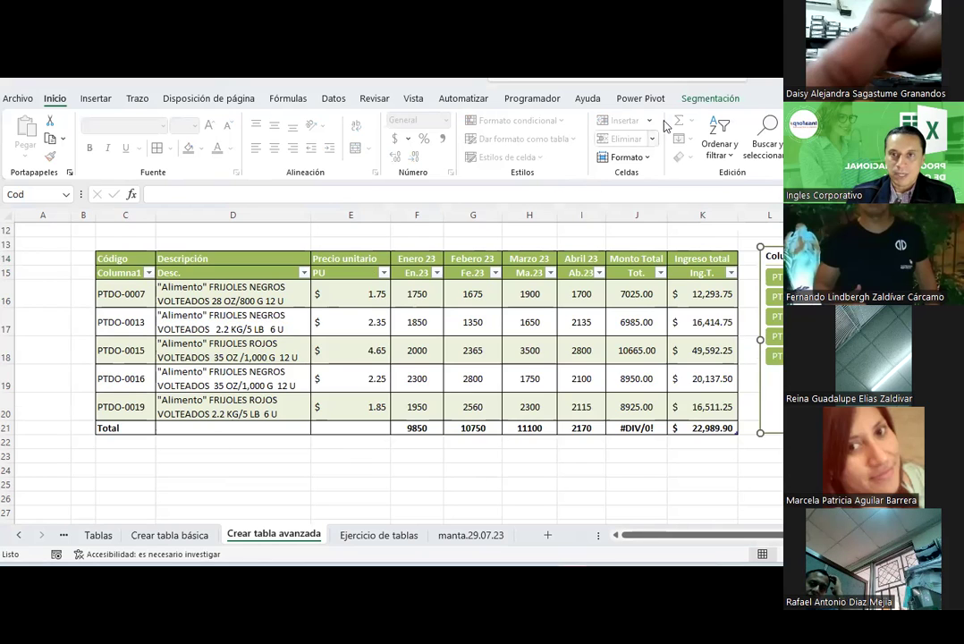
left_click(402, 301)
- Turn off Tabla1's total row and filter the slicer to product PTDO-0007
left_click(711, 99)
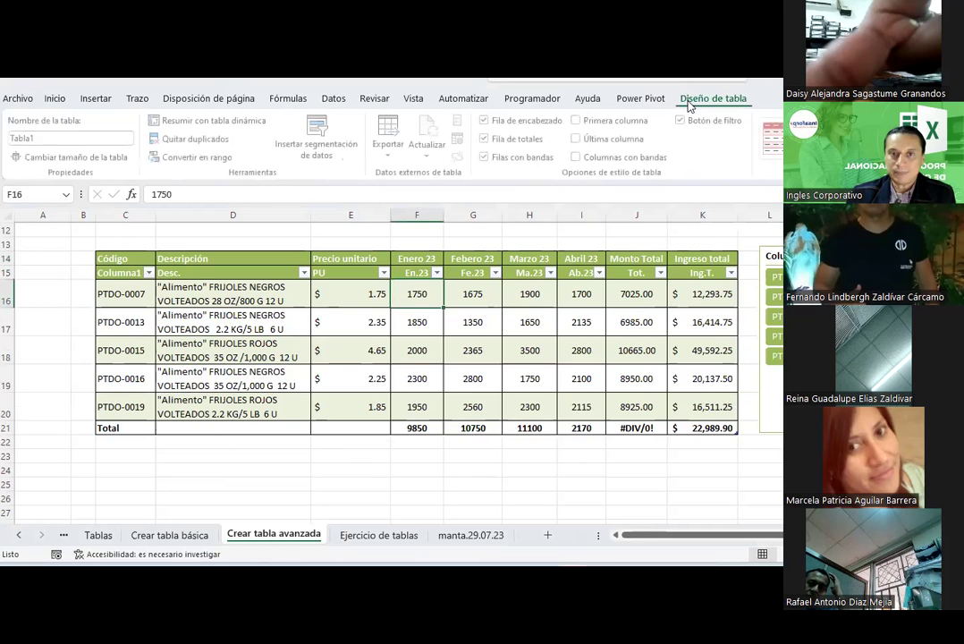
left_click(486, 138)
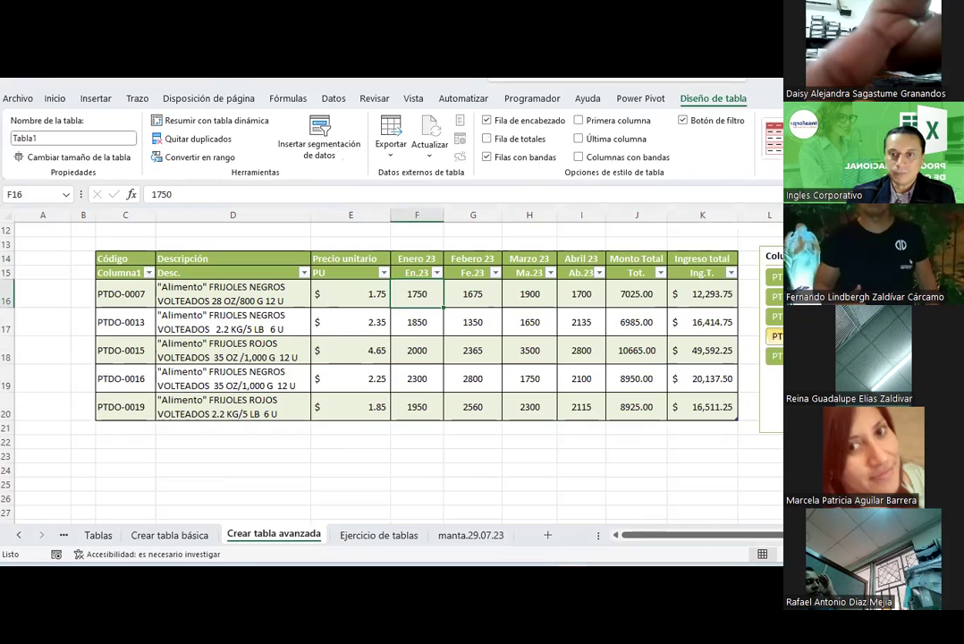
left_click(775, 276)
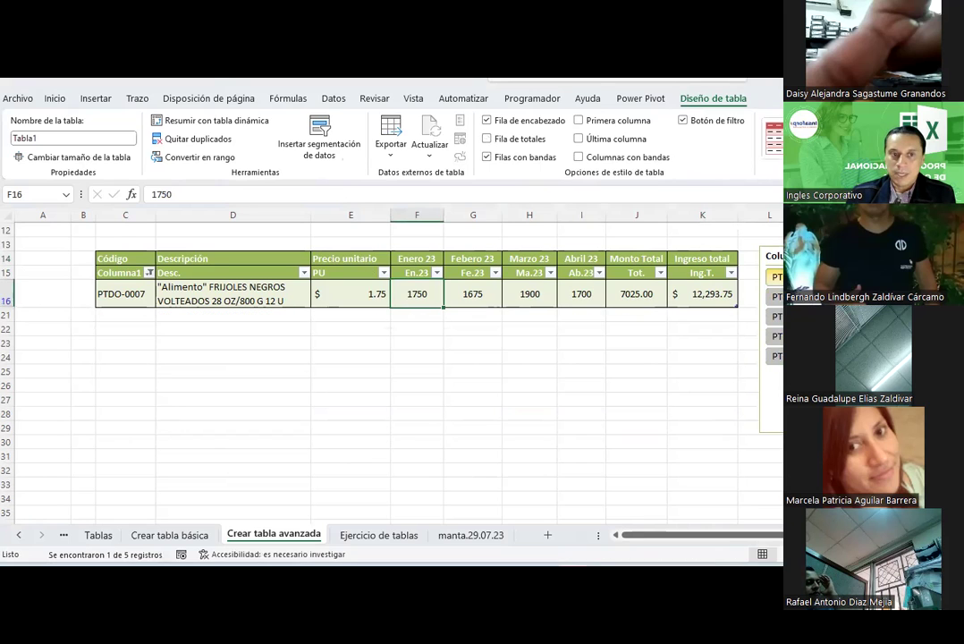
left_click(775, 296)
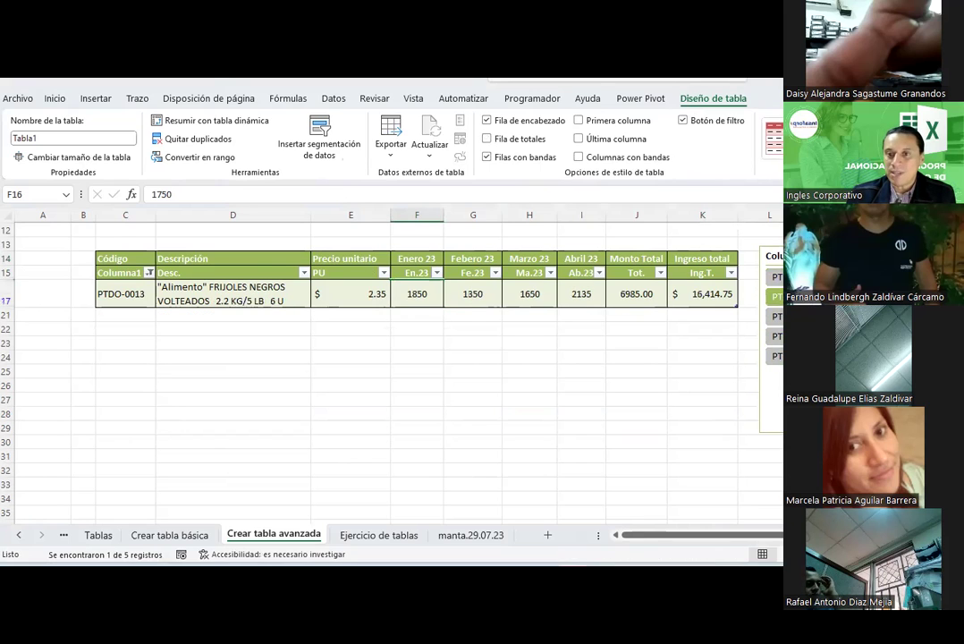
left_click(775, 277)
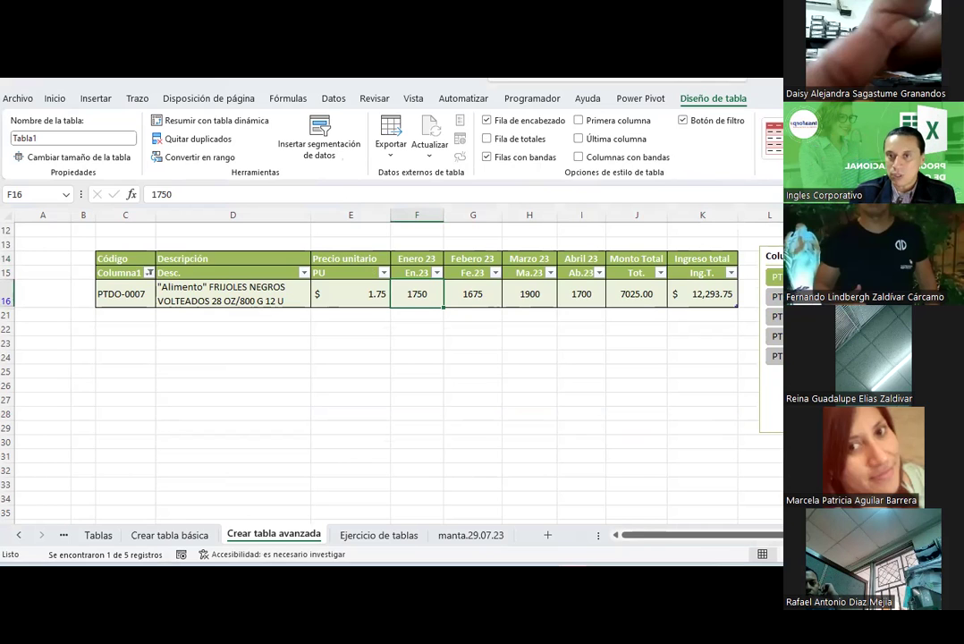
left_click(95, 99)
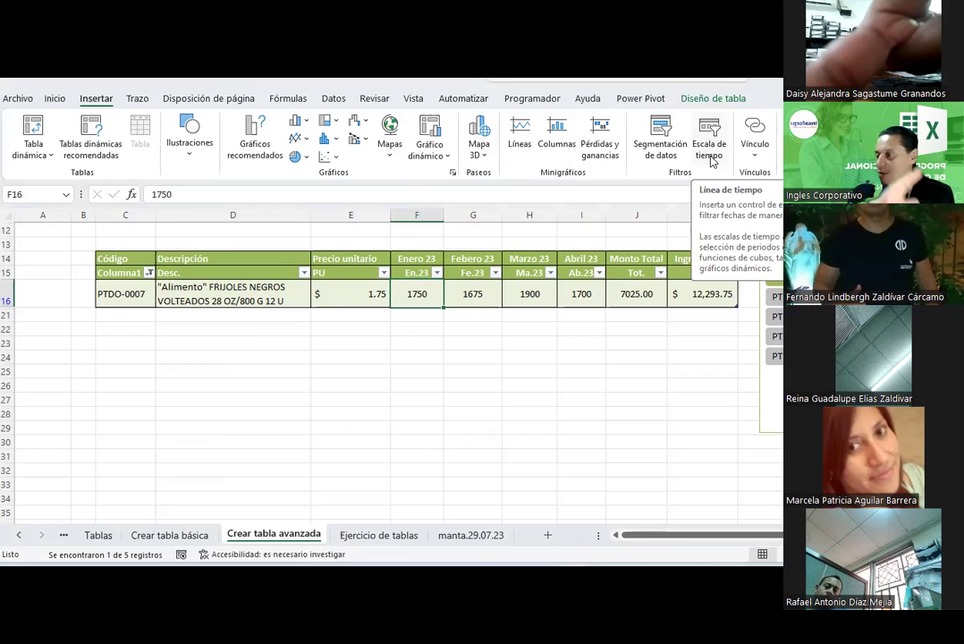
- Undo the product filter and select the Monto Total amounts to check their sum
left_click(702, 399)
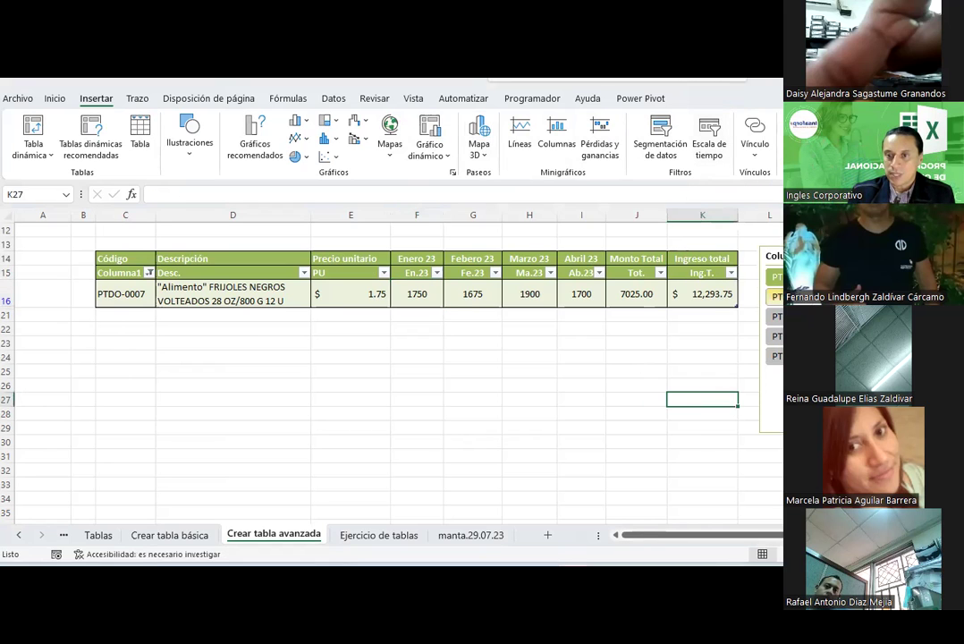
key("ctrl+z")
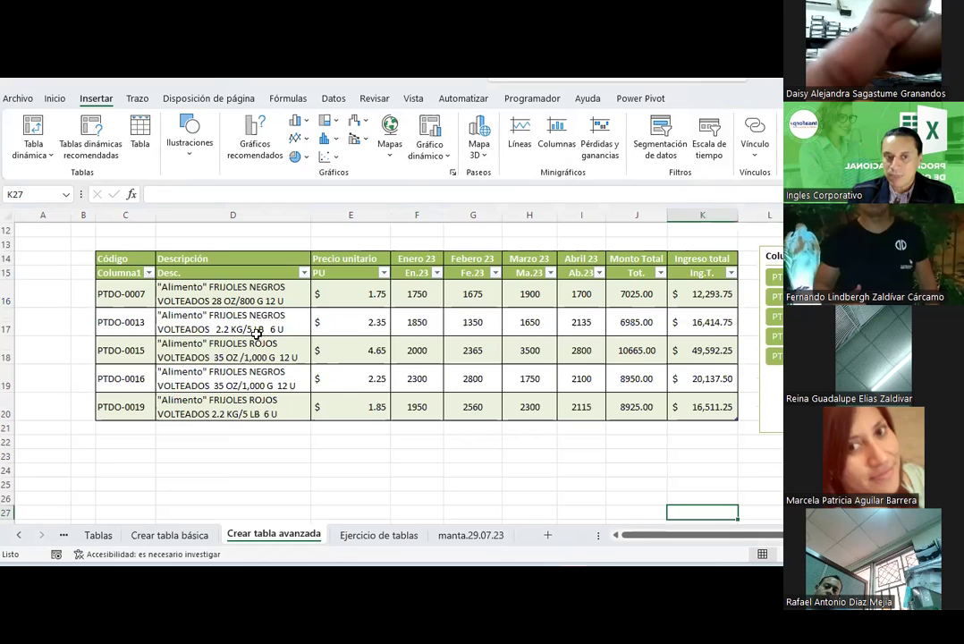
left_click(277, 322)
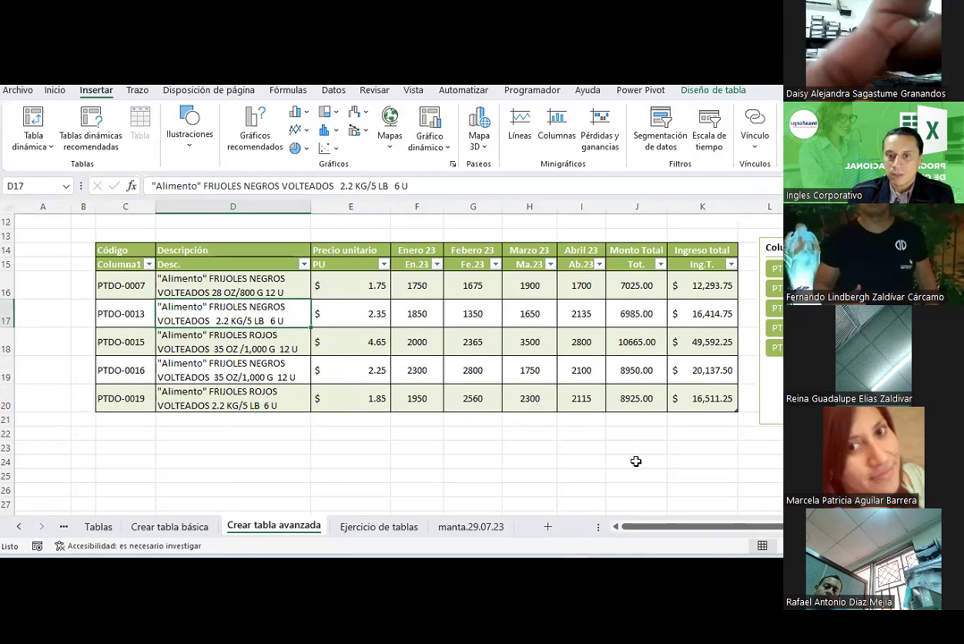
left_click(644, 395)
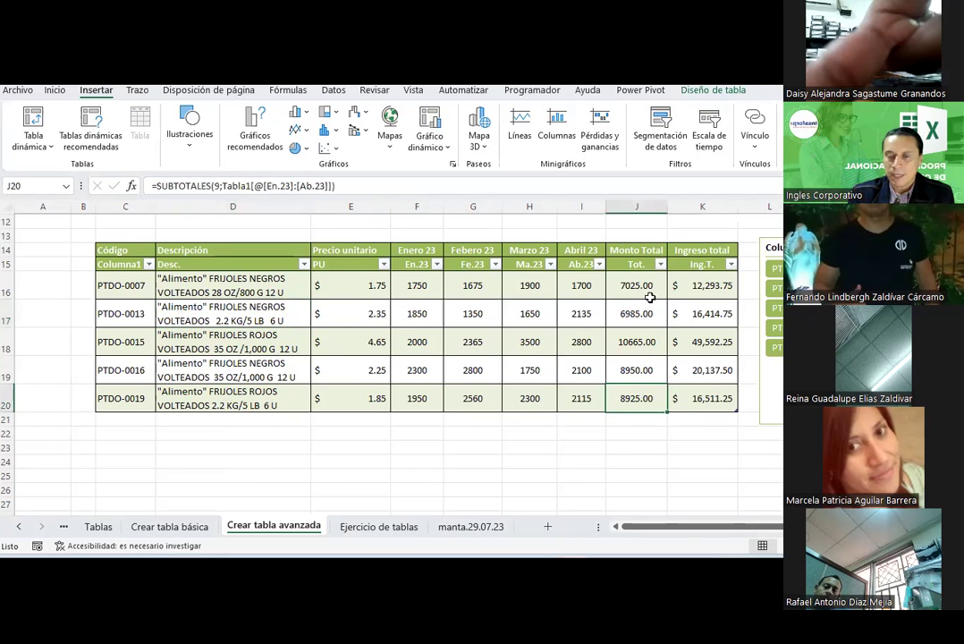
left_click_drag(647, 308, 647, 398)
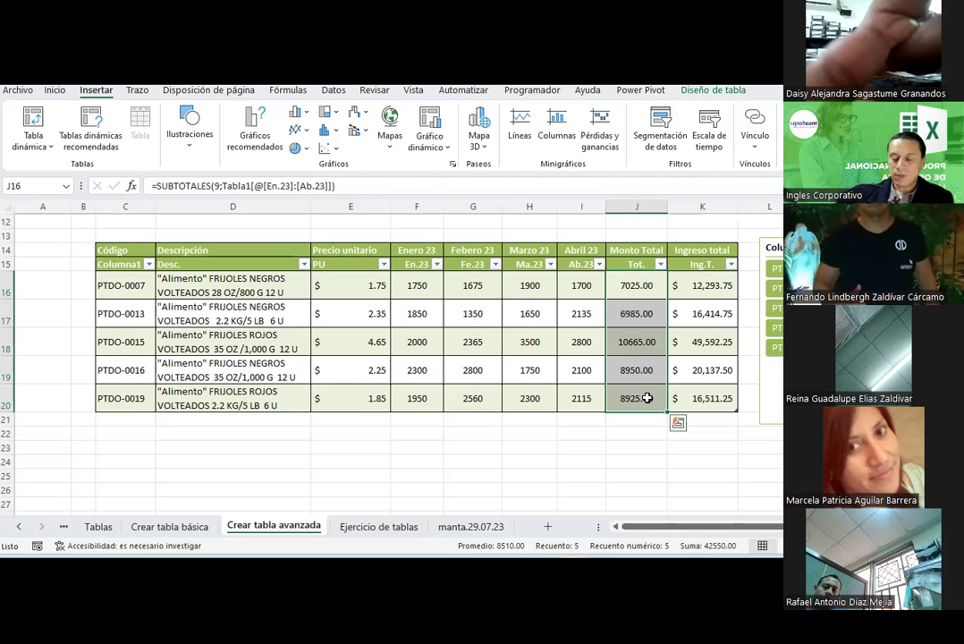
- Select the five product descriptions in the table to review them
left_click(523, 473)
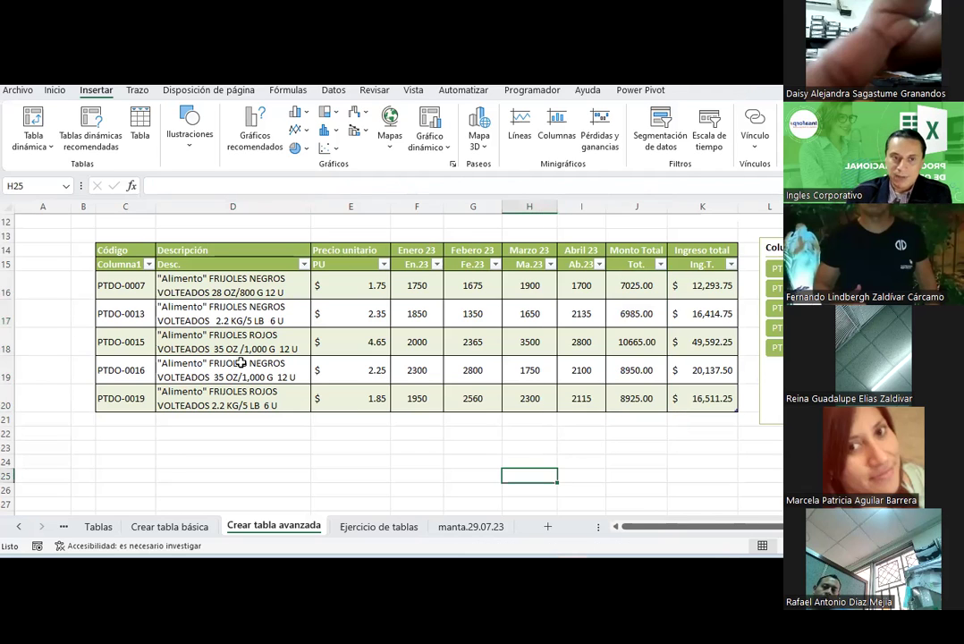
left_click_drag(233, 280, 226, 391)
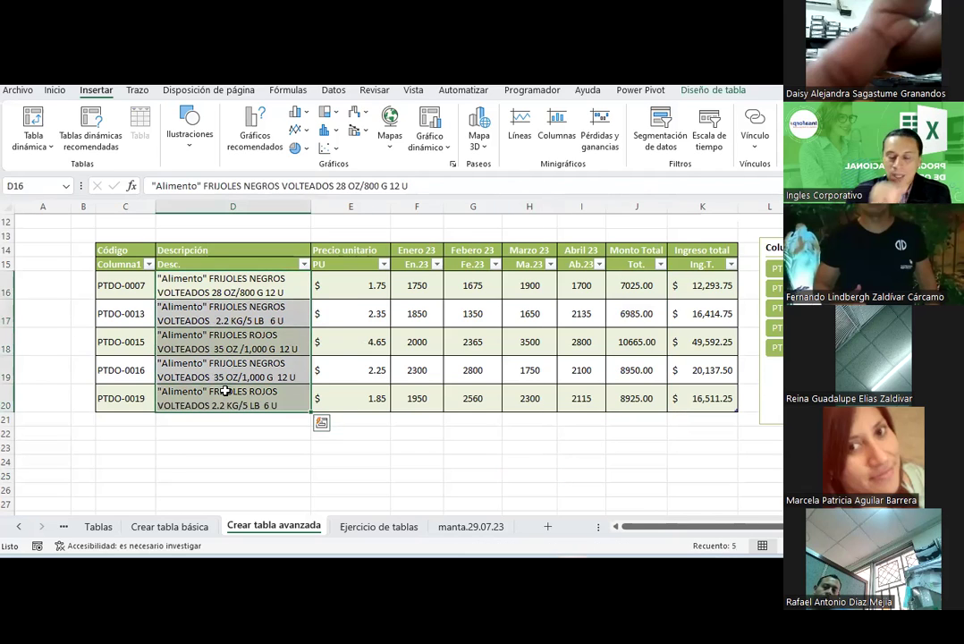
left_click(226, 391)
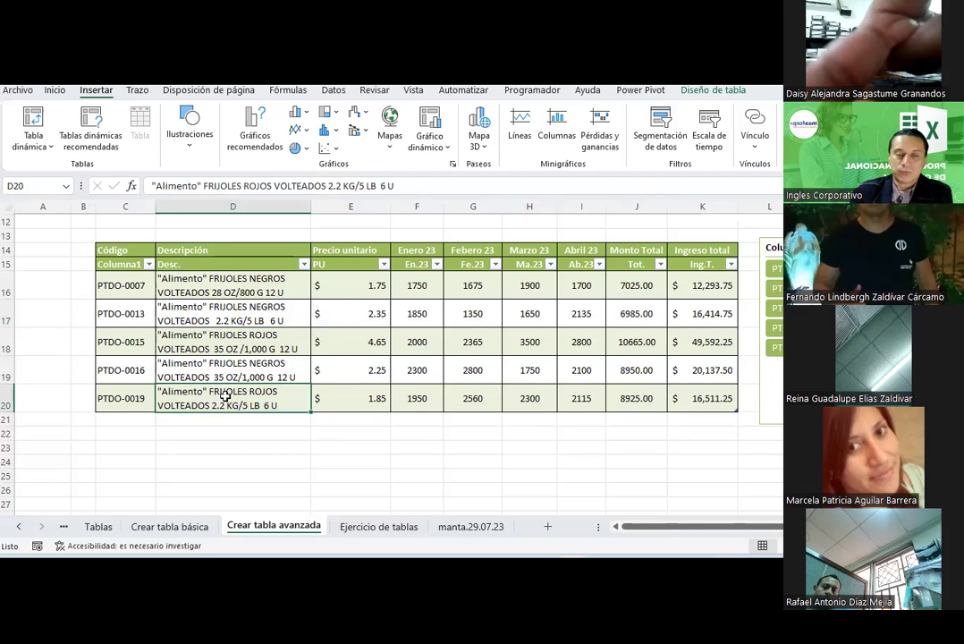
left_click(360, 435)
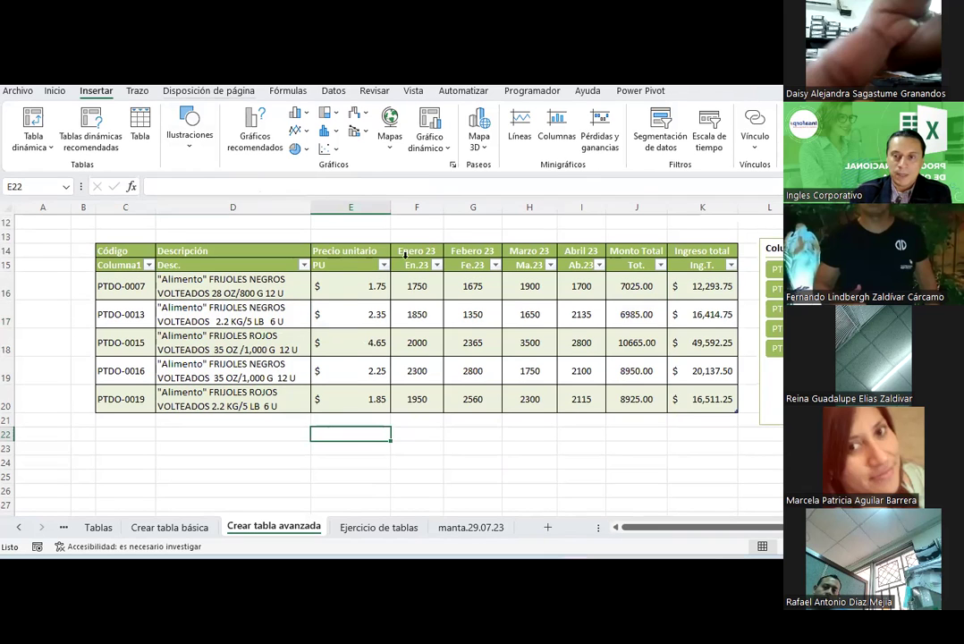
- Go to the Ejercicio de tablas sheet and select the last salary value, 425
left_click(704, 450)
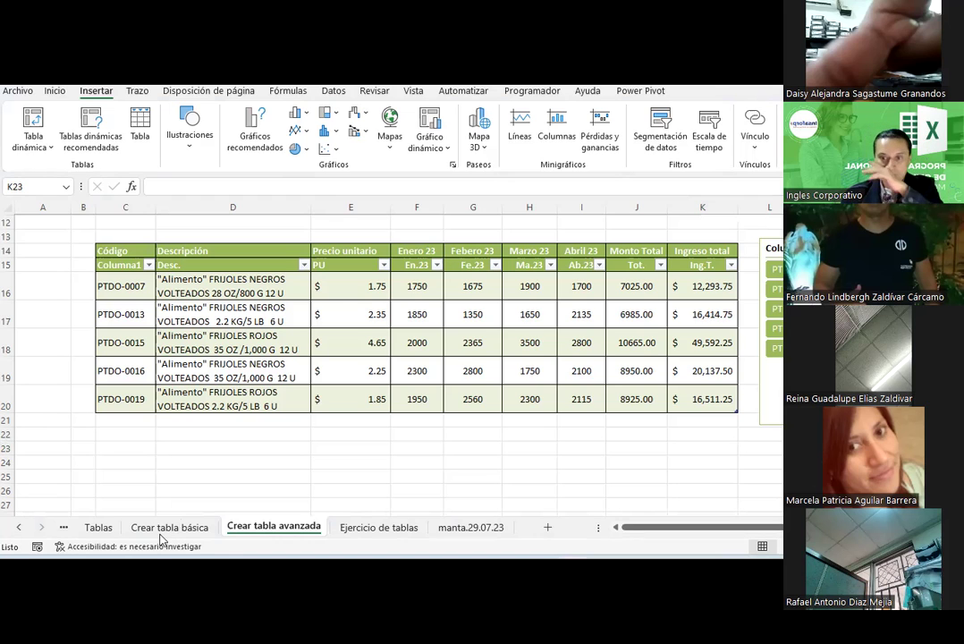
left_click(402, 533)
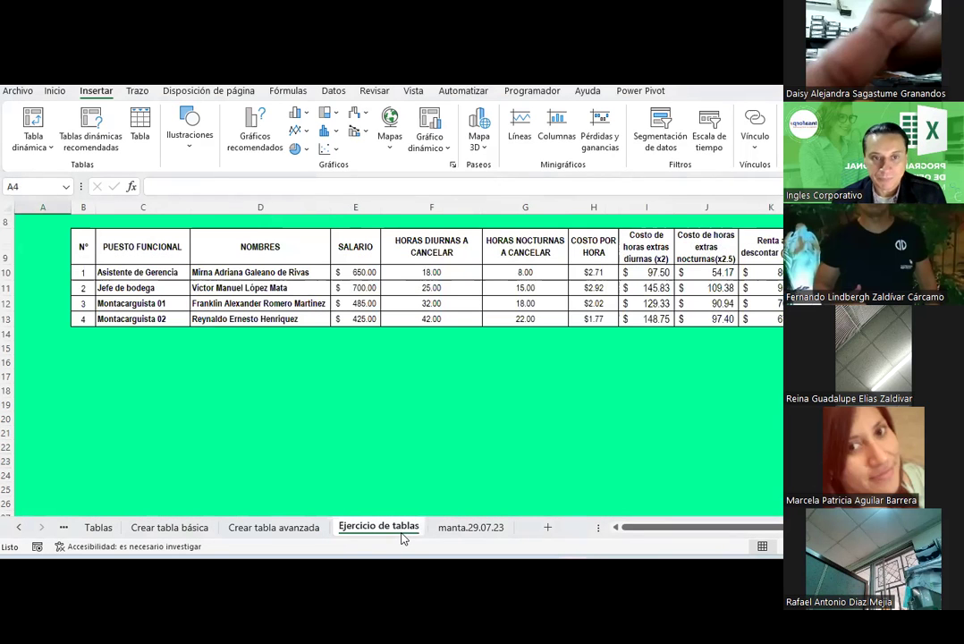
left_click(340, 318)
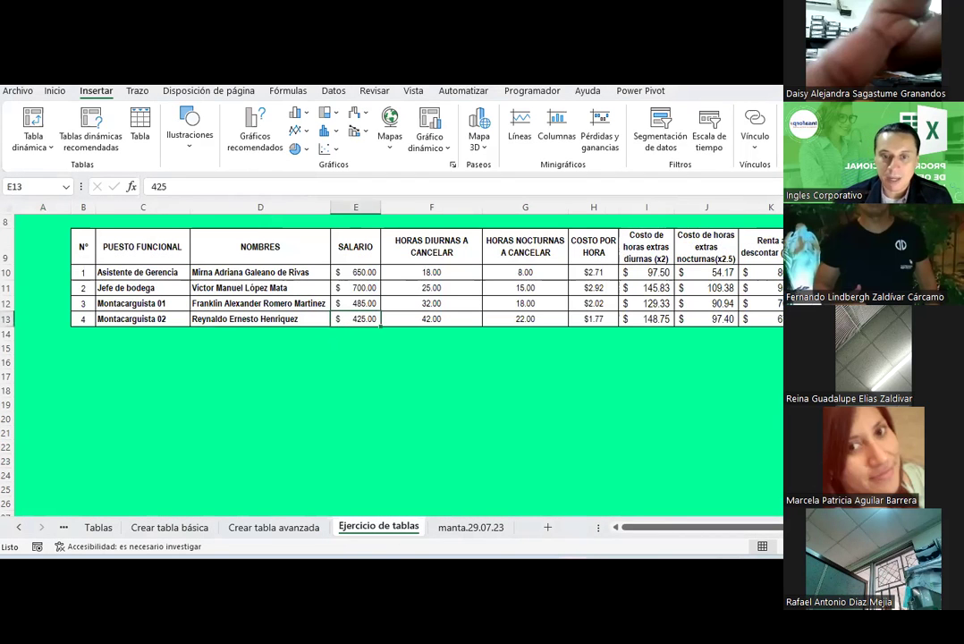
- Open the manta.29.07.23 sheet, select an item name, and scroll across its columns
left_click(488, 529)
left_click(421, 380)
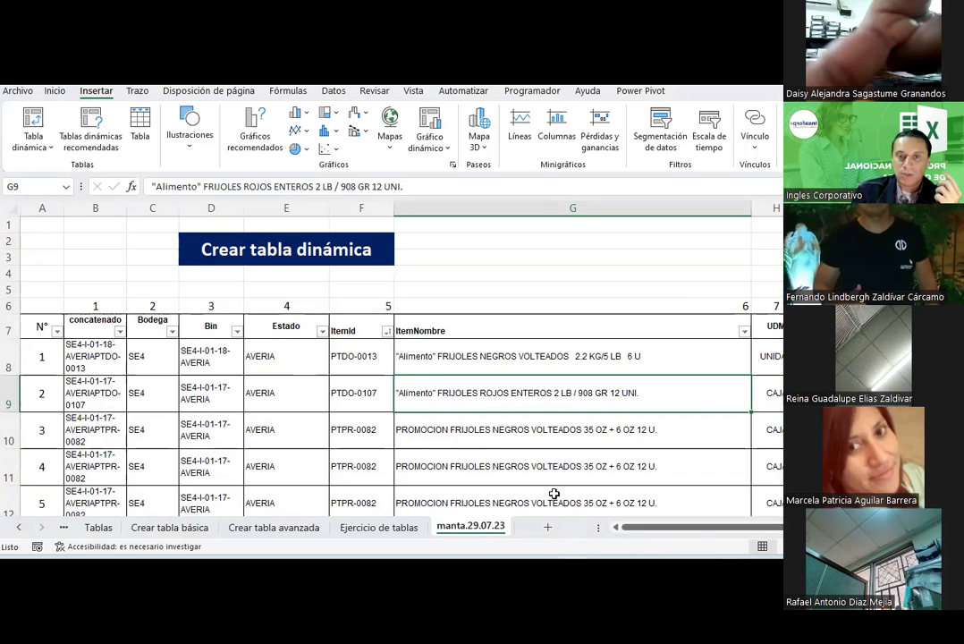
left_click_drag(700, 529, 765, 531)
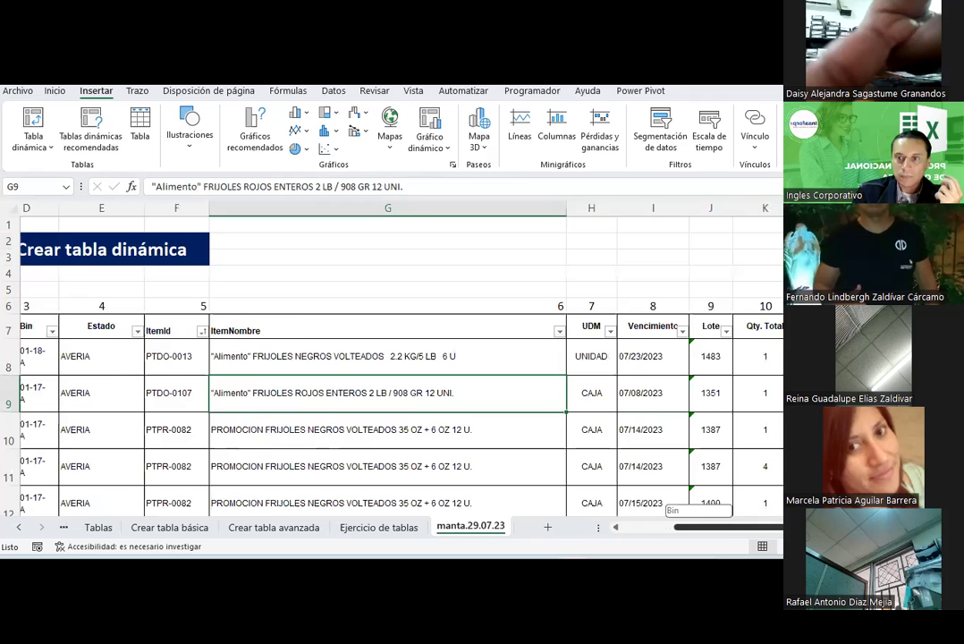
left_click_drag(766, 528, 640, 527)
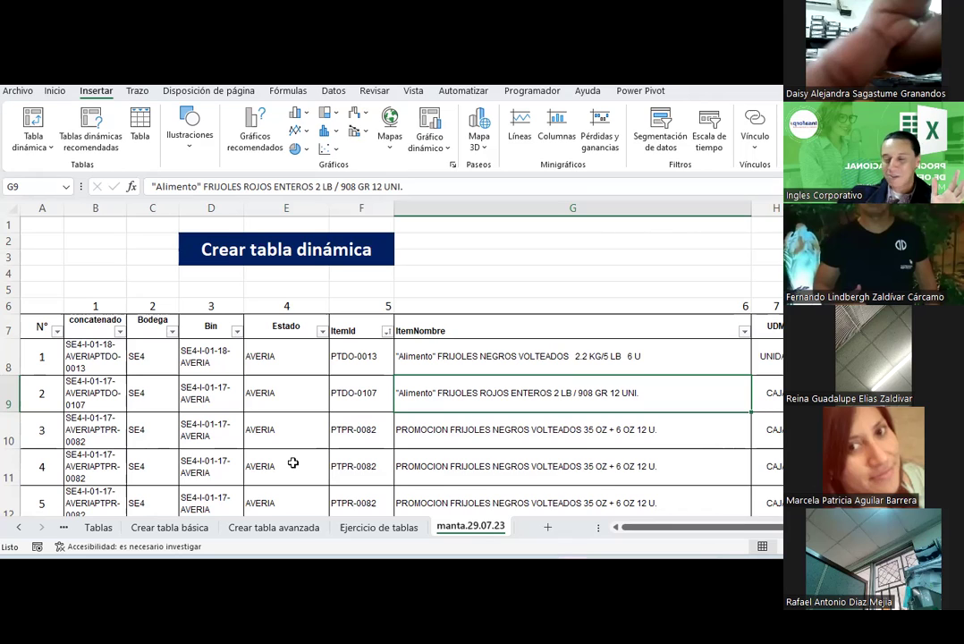
- Select the inventory data from the N° header in A7 across and down to row 272
left_click(36, 327)
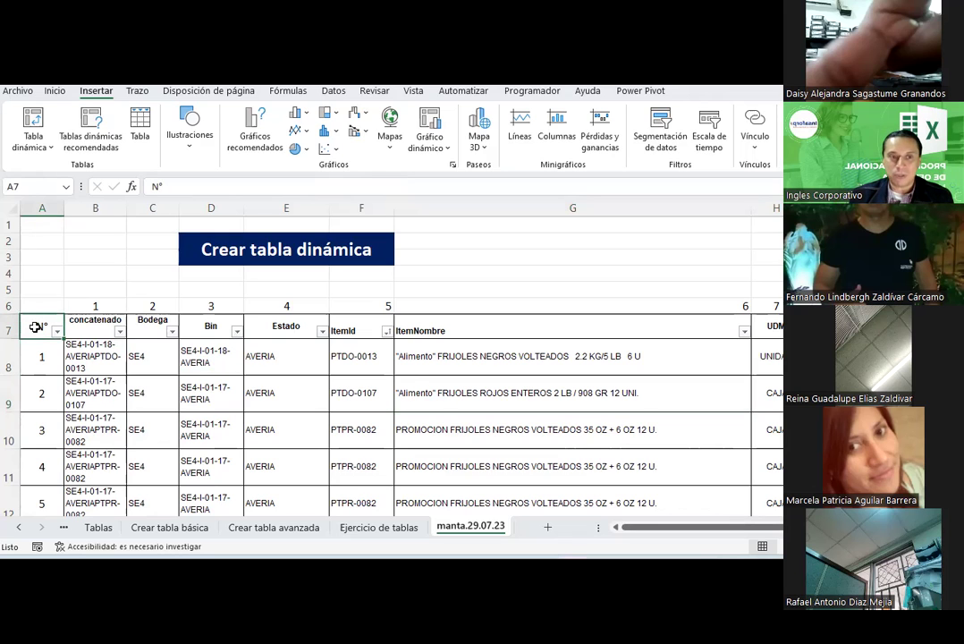
key("ctrl+shift+Right")
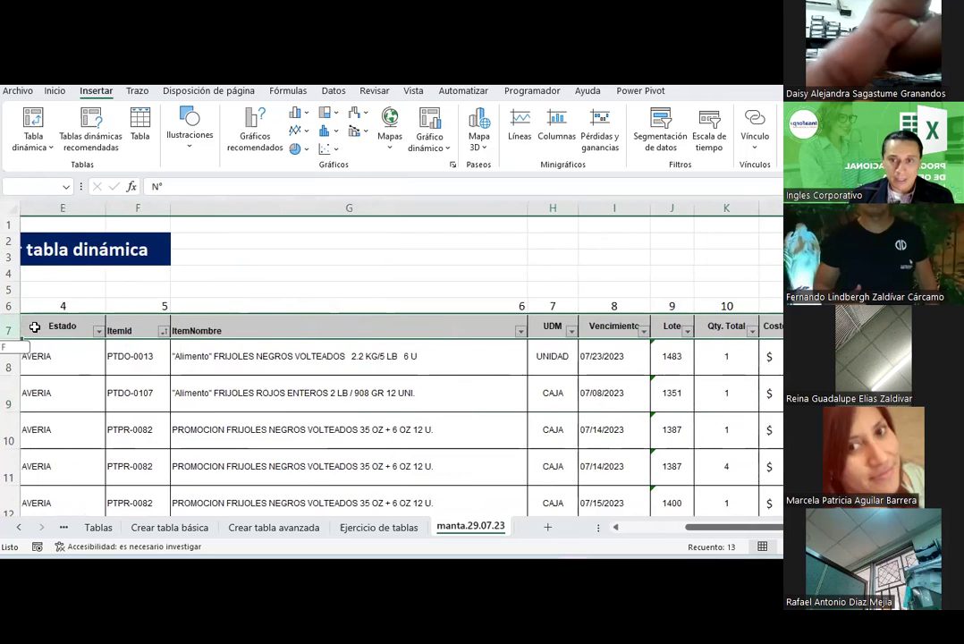
key("ctrl+shift+Down")
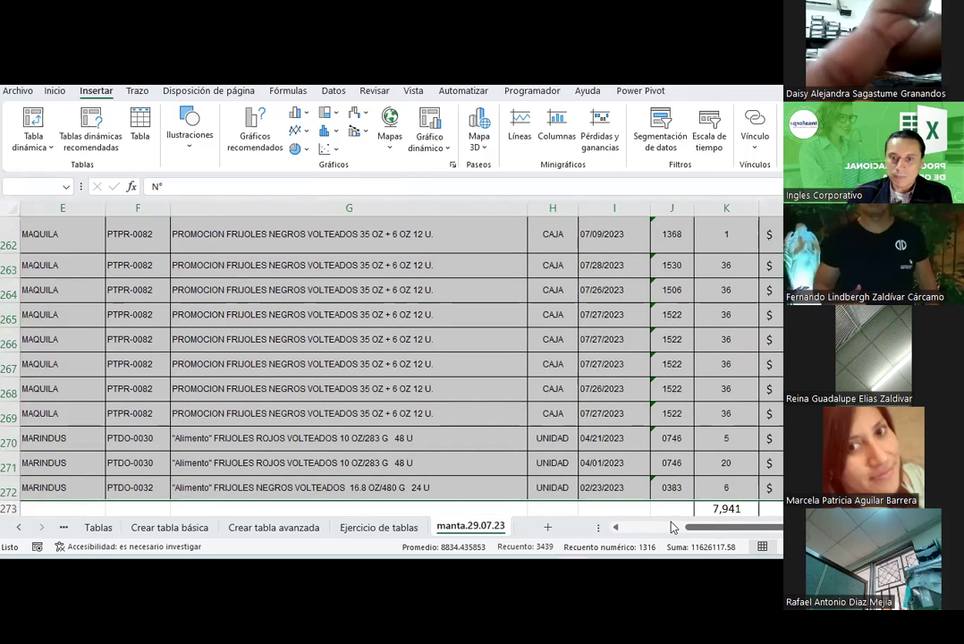
left_click_drag(689, 527, 658, 534)
scroll(203, 369, "up", 5)
scroll(202, 369, "up", 8)
scroll(204, 372, "up", 7)
scroll(204, 373, "up", 7)
scroll(204, 372, "up", 5)
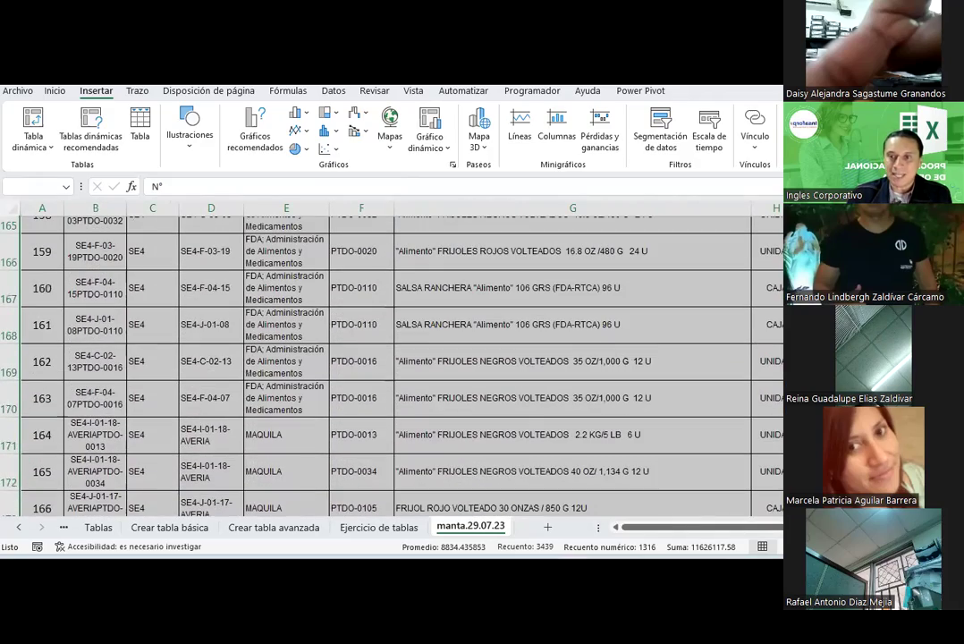
scroll(346, 434, "up", 20)
scroll(345, 434, "up", 20)
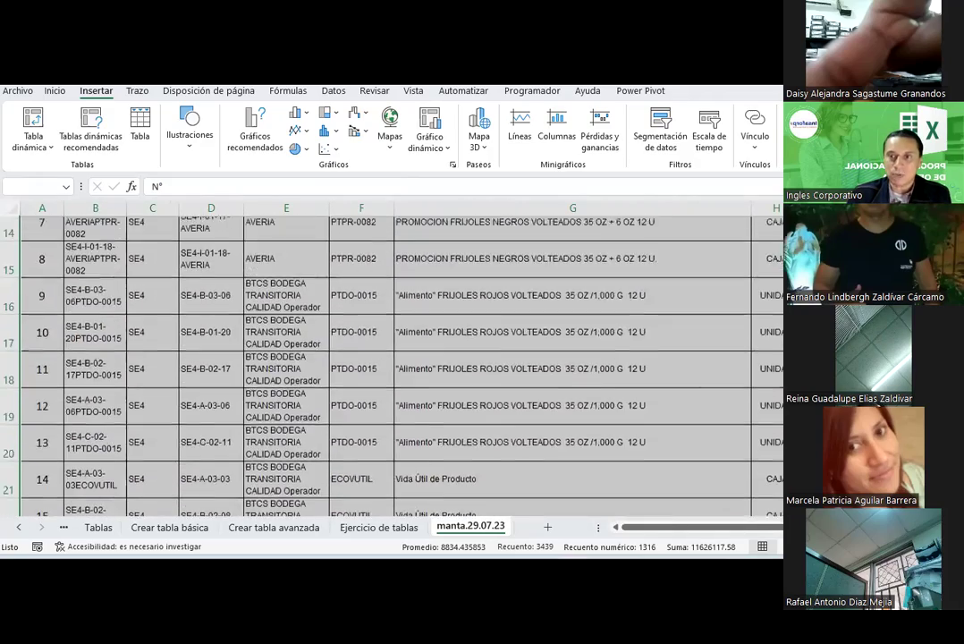
scroll(346, 435, "up", 3)
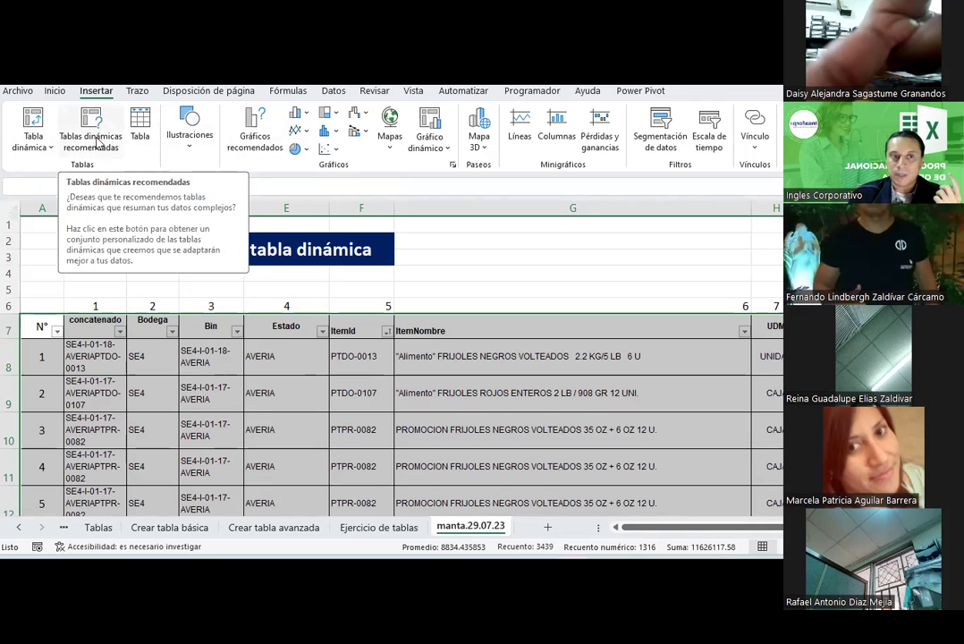
- Insert a PivotTable from manta.29.07.23!$A$7:$M$272 on a new worksheet
left_click(51, 149)
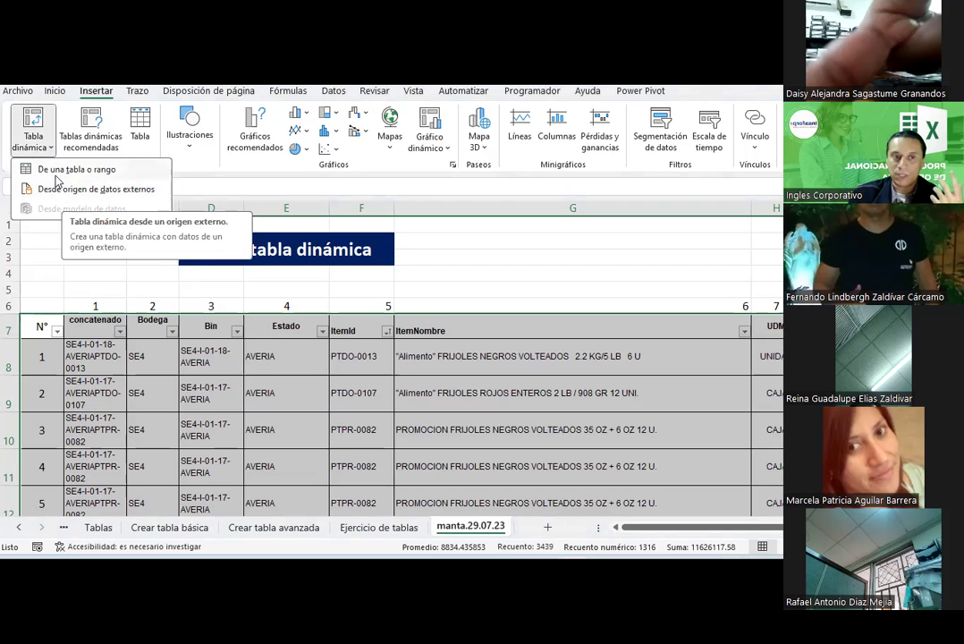
left_click(76, 169)
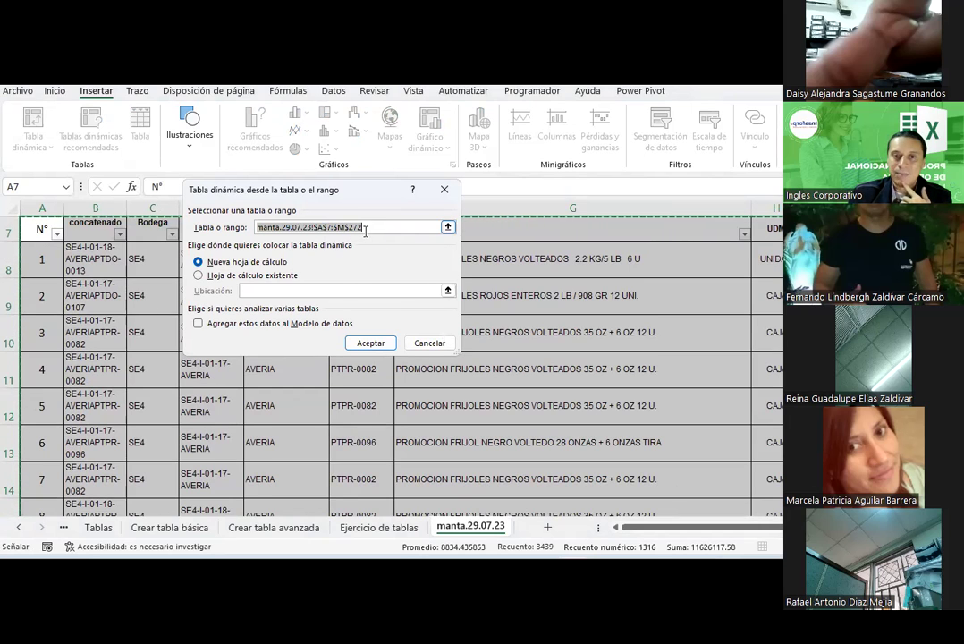
left_click(369, 228)
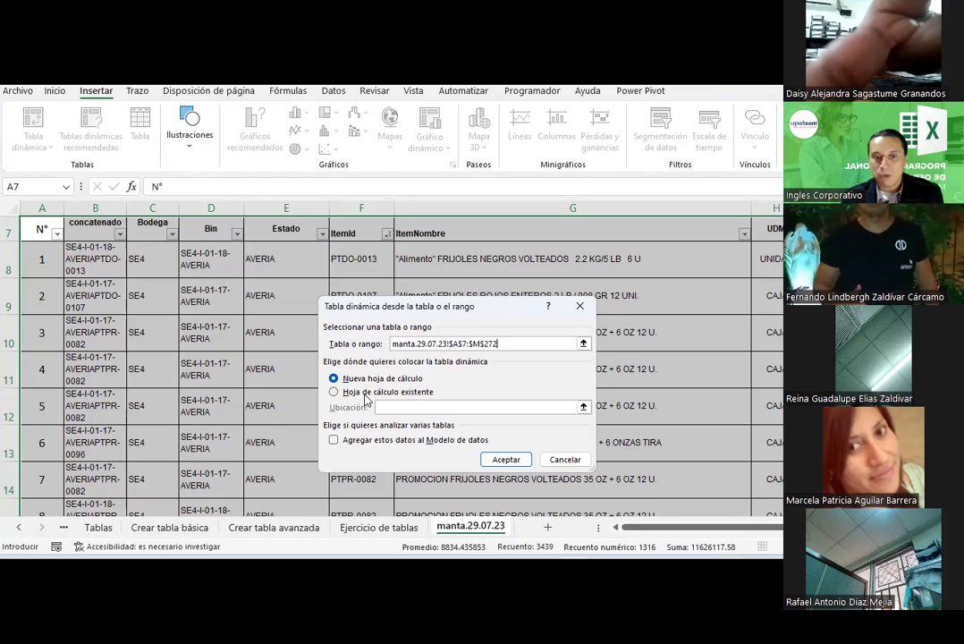
left_click(506, 459)
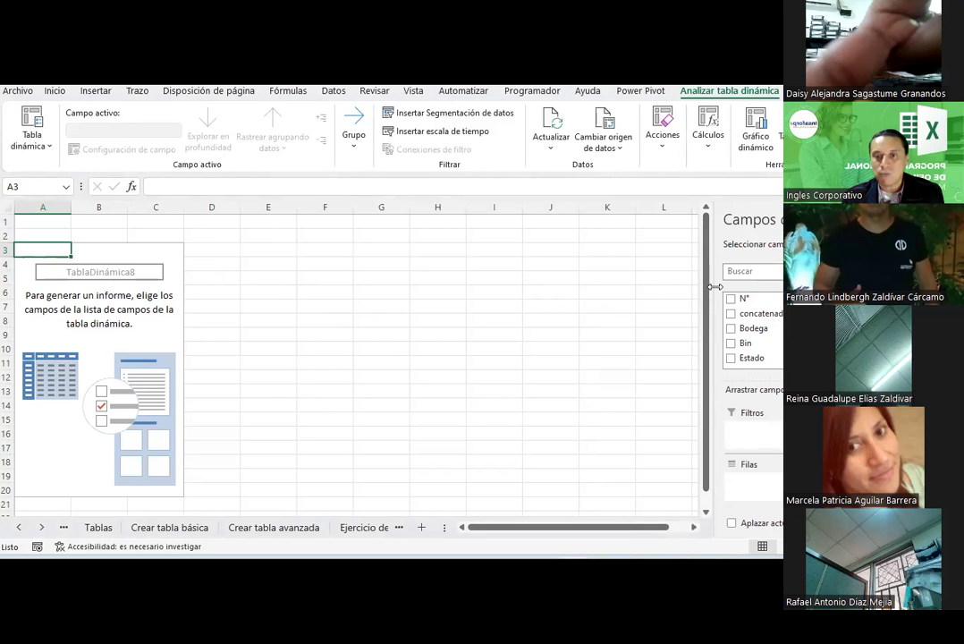
- In the PivotTable Fields pane, remove Bin and put ItemId in the Rows area
left_click_drag(715, 293, 480, 311)
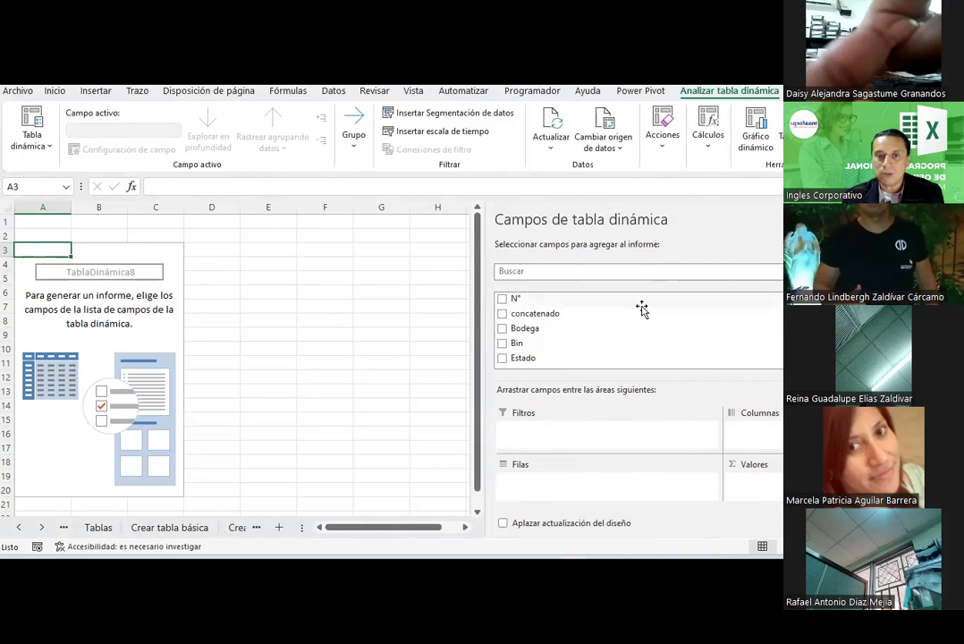
scroll(253, 336, "down", 1)
scroll(252, 336, "up", 1)
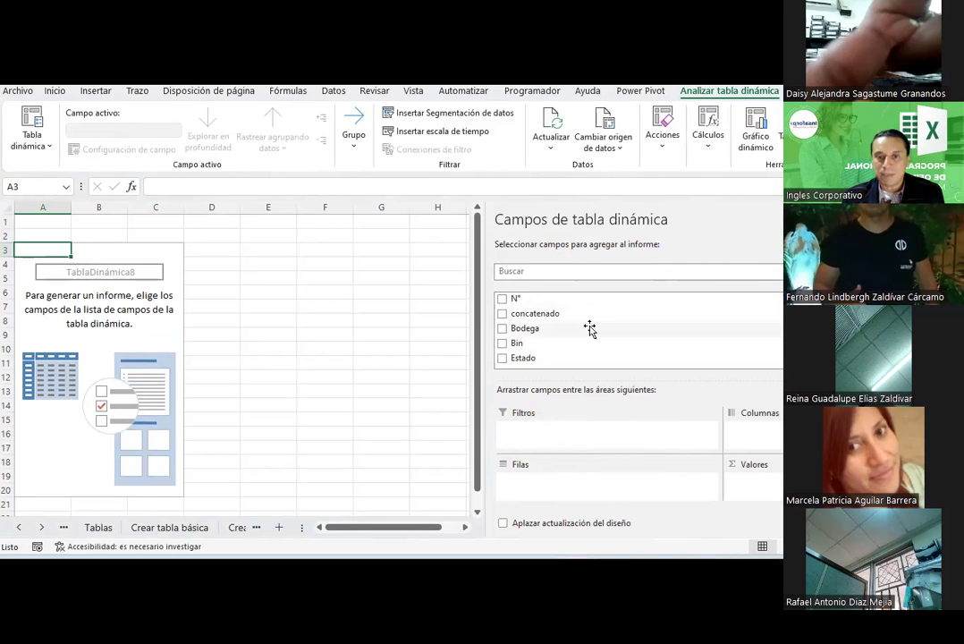
scroll(590, 328, "down", 1)
mouse_move(516, 308)
left_mouse_down()
mouse_move(532, 464)
mouse_move(525, 488)
left_mouse_up()
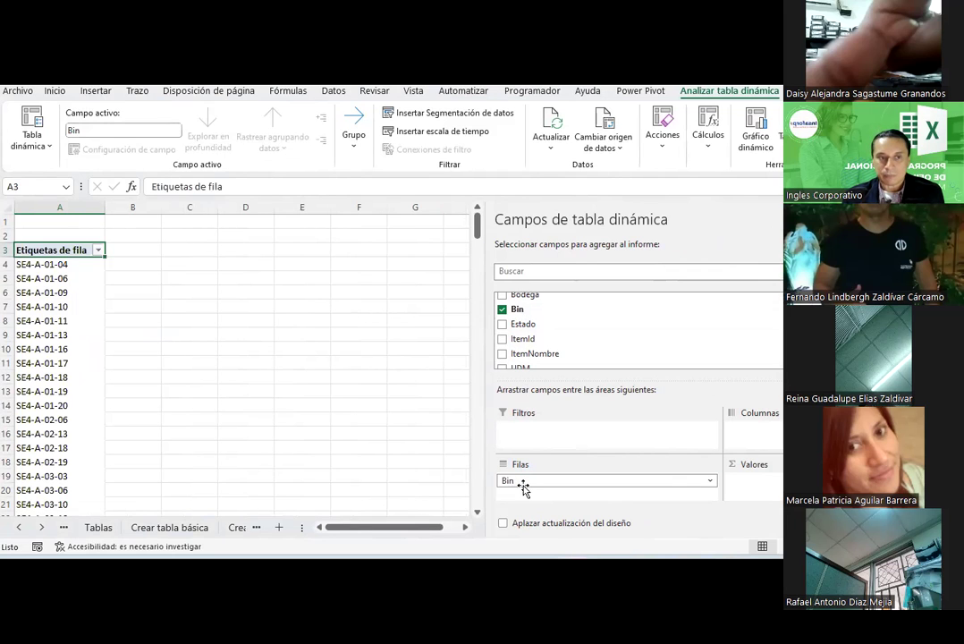
left_click(503, 310)
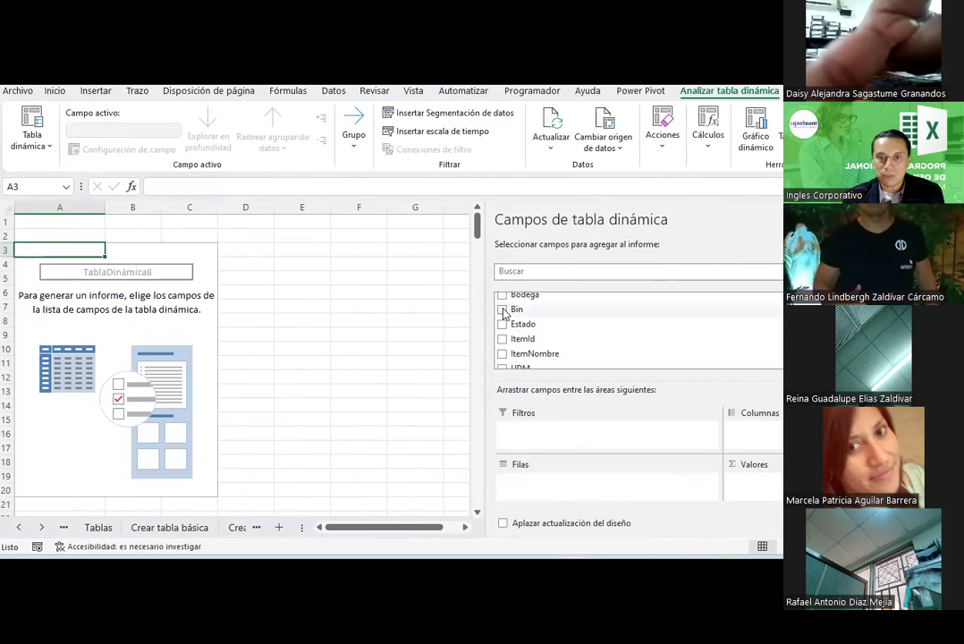
left_click_drag(531, 340, 546, 495)
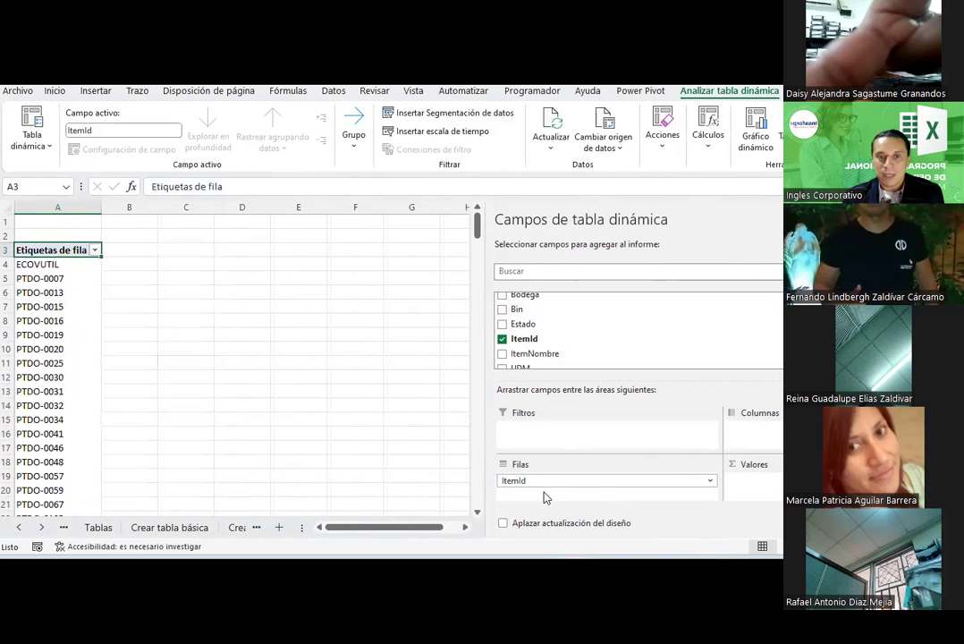
- Check the ItemId and ItemNombre headers in the source sheets, then return to Hoja1
left_click(258, 530)
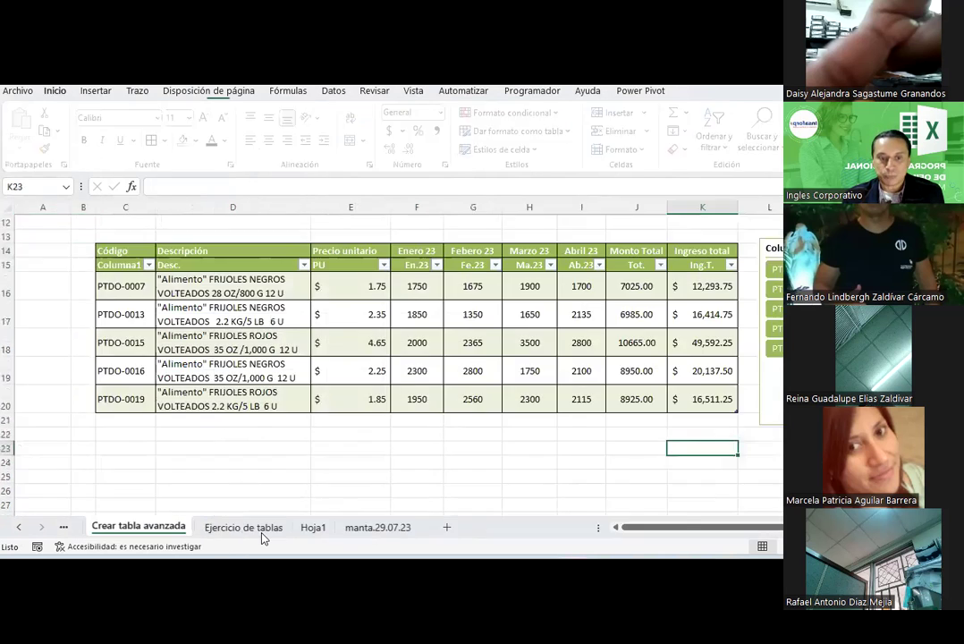
left_click(362, 530)
scroll(276, 370, "up", 2)
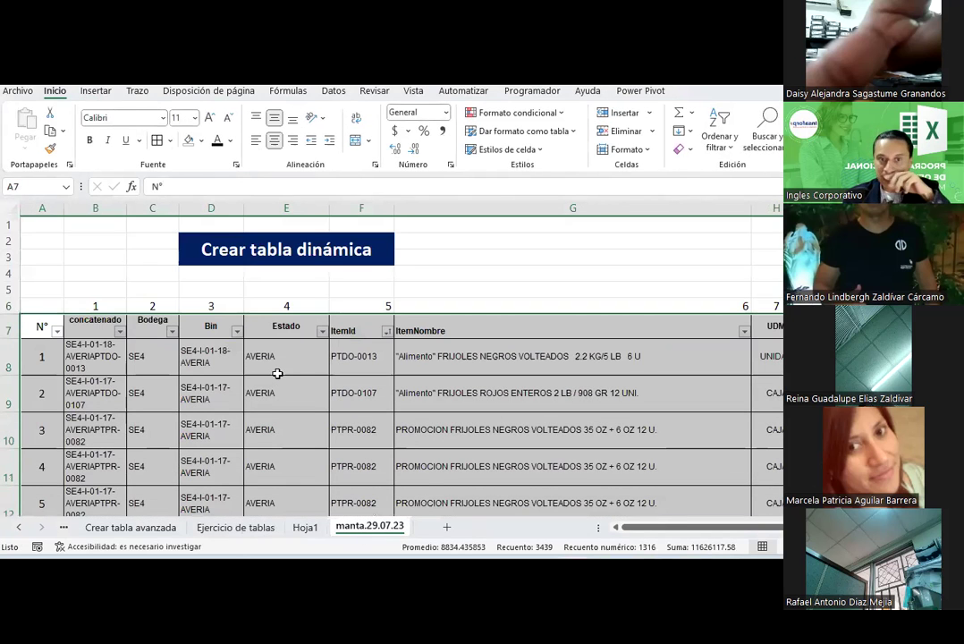
left_click(359, 329)
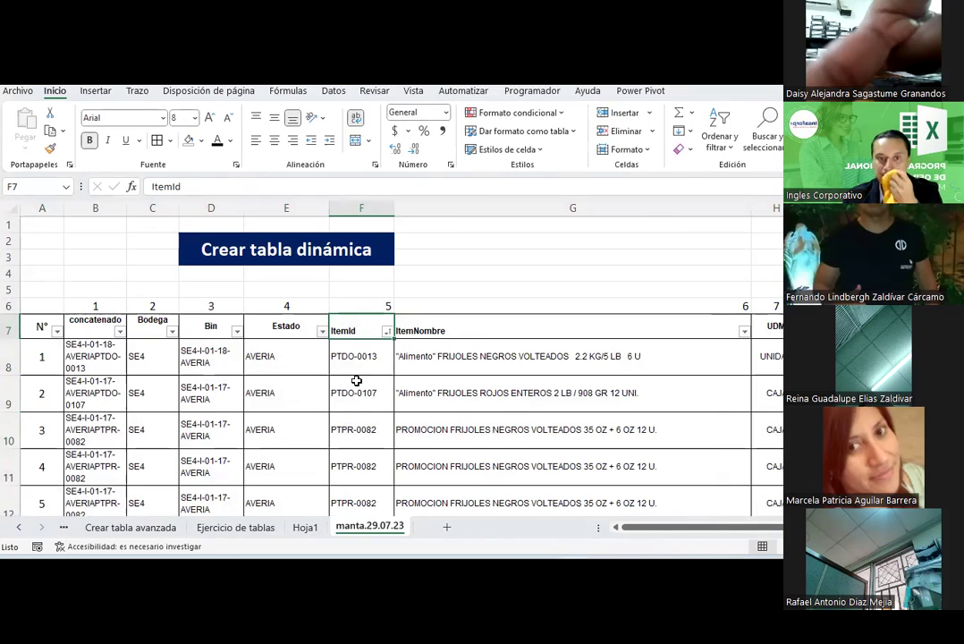
left_click(465, 323)
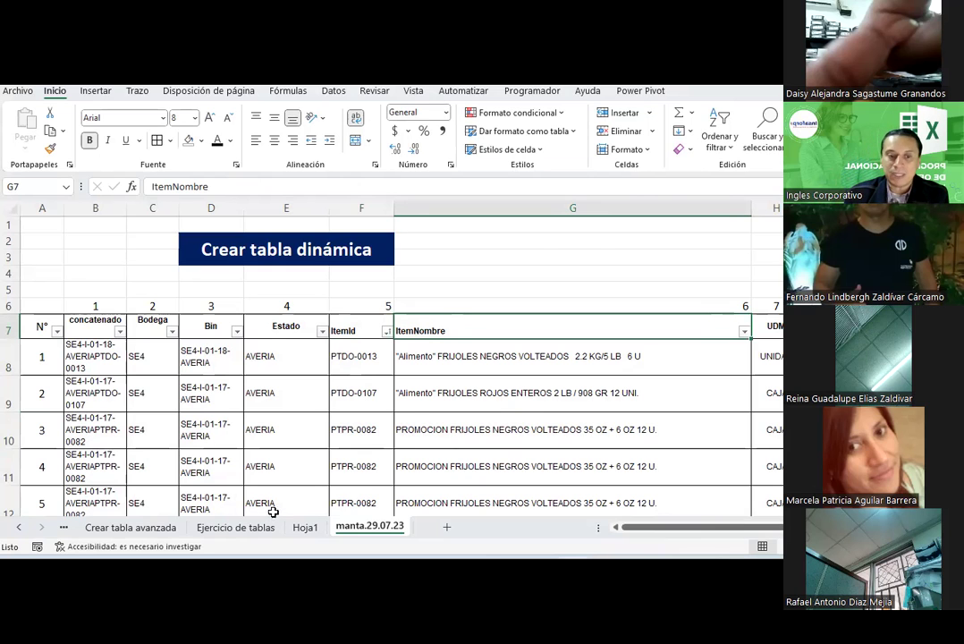
left_click(236, 527)
left_click(116, 527)
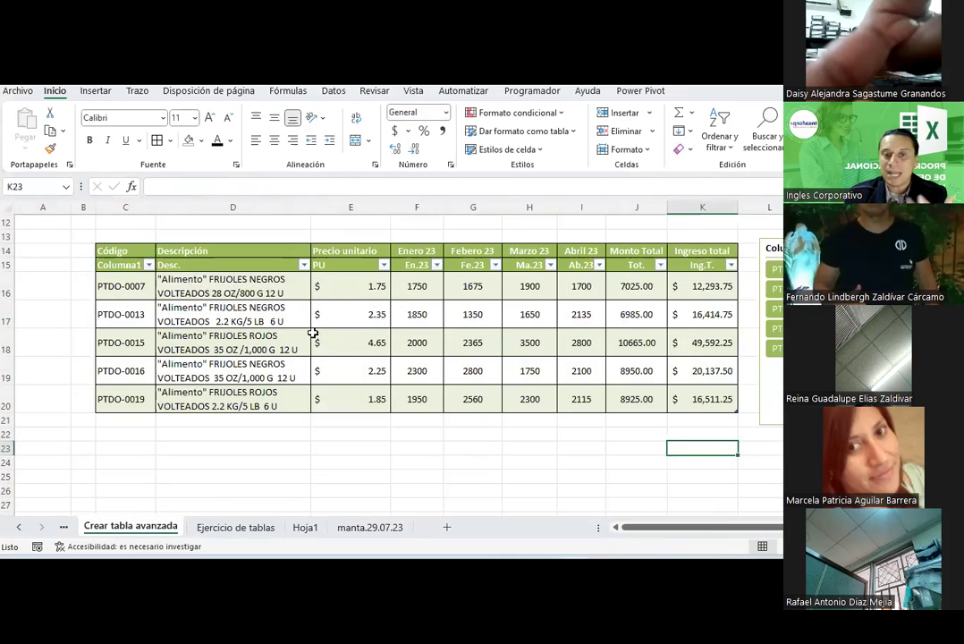
left_click(410, 268)
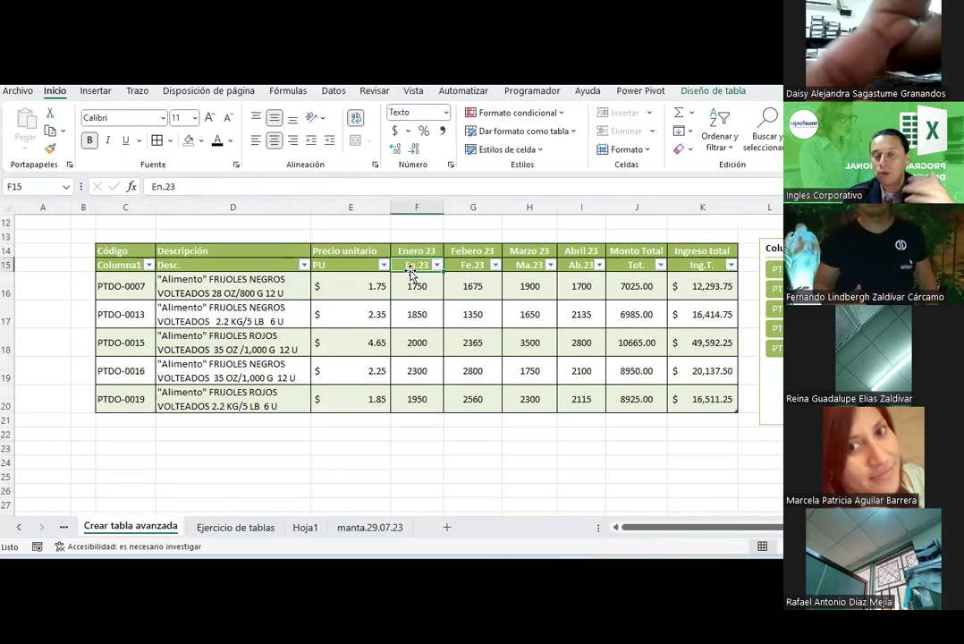
left_click(366, 530)
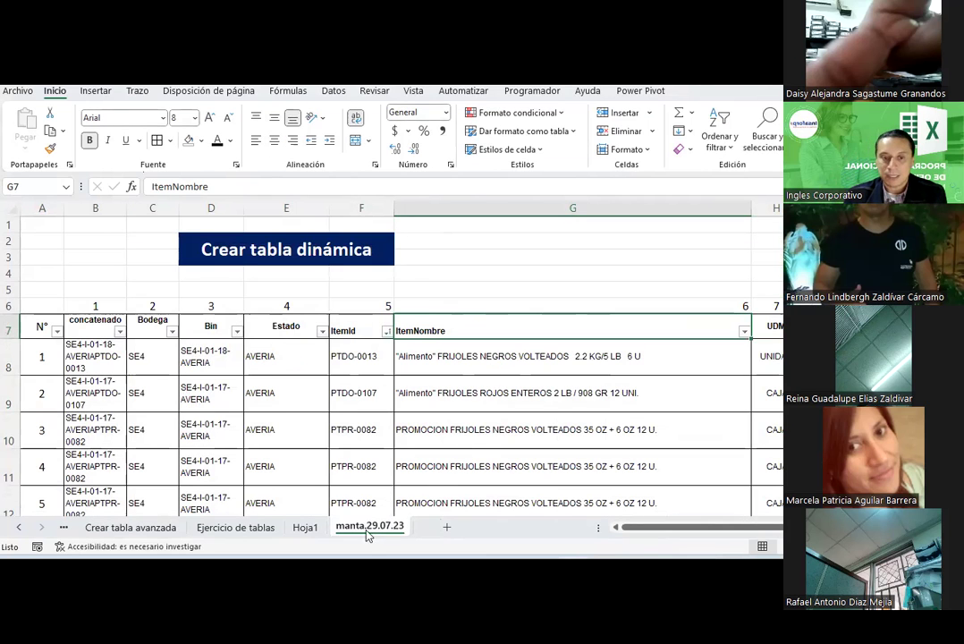
left_click(305, 529)
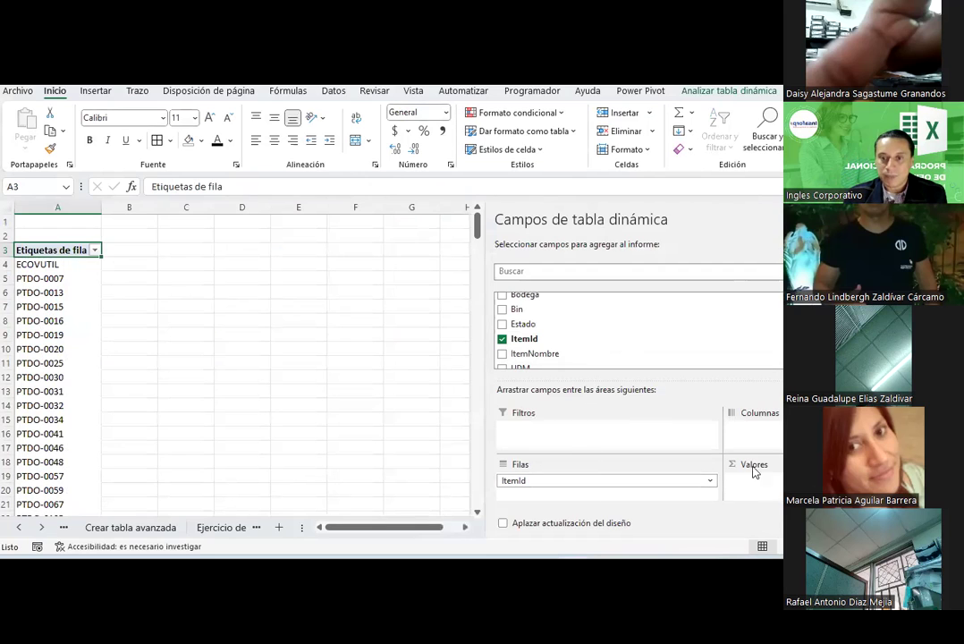
- Add Qty. Total to the Values area to sum quantities per ItemId
scroll(648, 346, "down", 1)
scroll(646, 343, "down", 1)
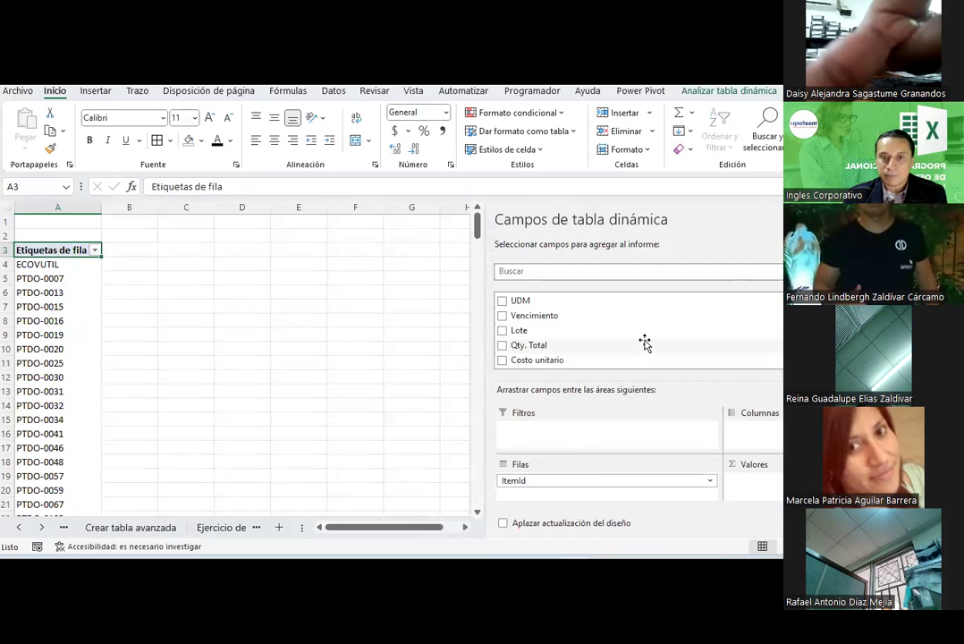
scroll(645, 343, "down", 1)
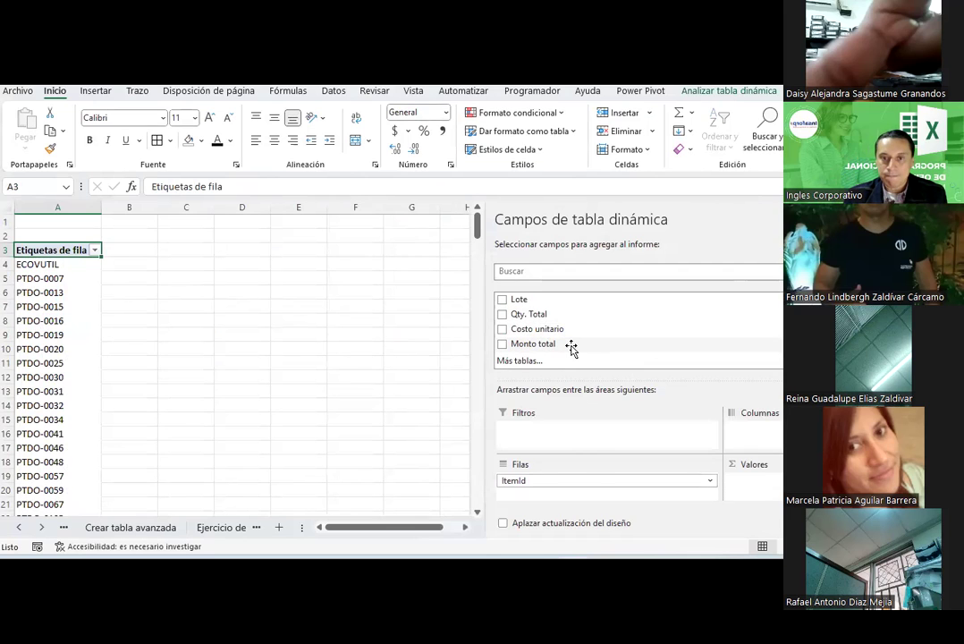
scroll(570, 348, "up", 1)
left_click_drag(531, 348, 750, 487)
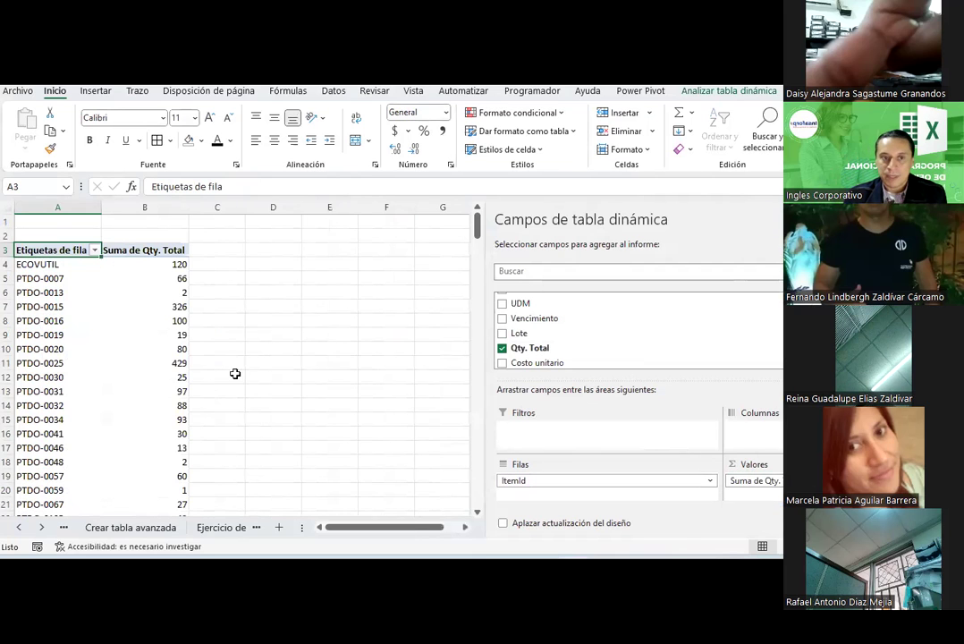
- Centre-align the quantity sums in column B and check ECOVUTIL's total of 120
left_click(166, 207)
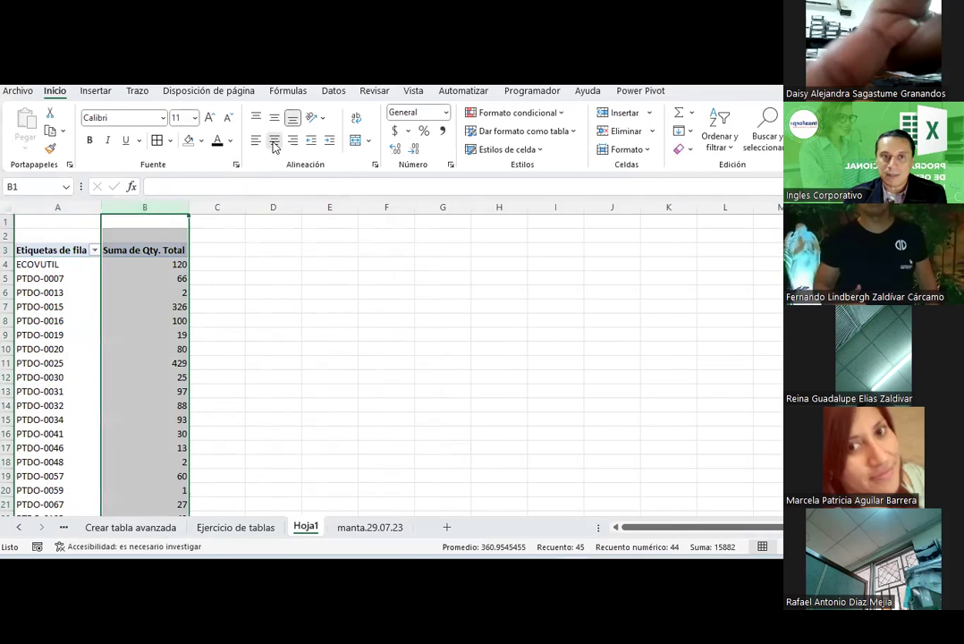
left_click(274, 140)
left_click(228, 292)
left_click(54, 265)
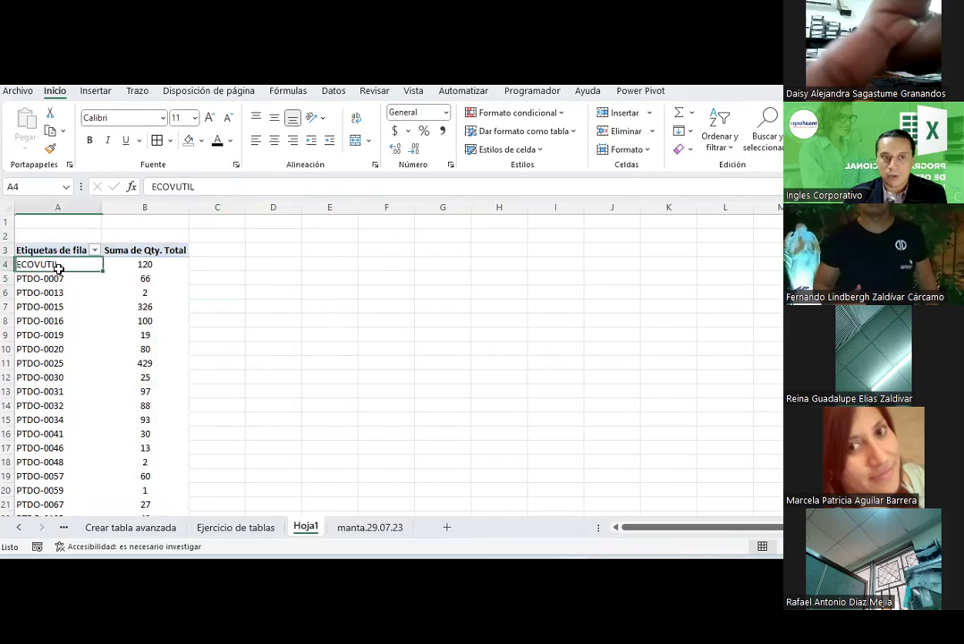
left_click(144, 265)
scroll(272, 354, "down", 2)
scroll(272, 354, "down", 4)
scroll(272, 355, "up", 6)
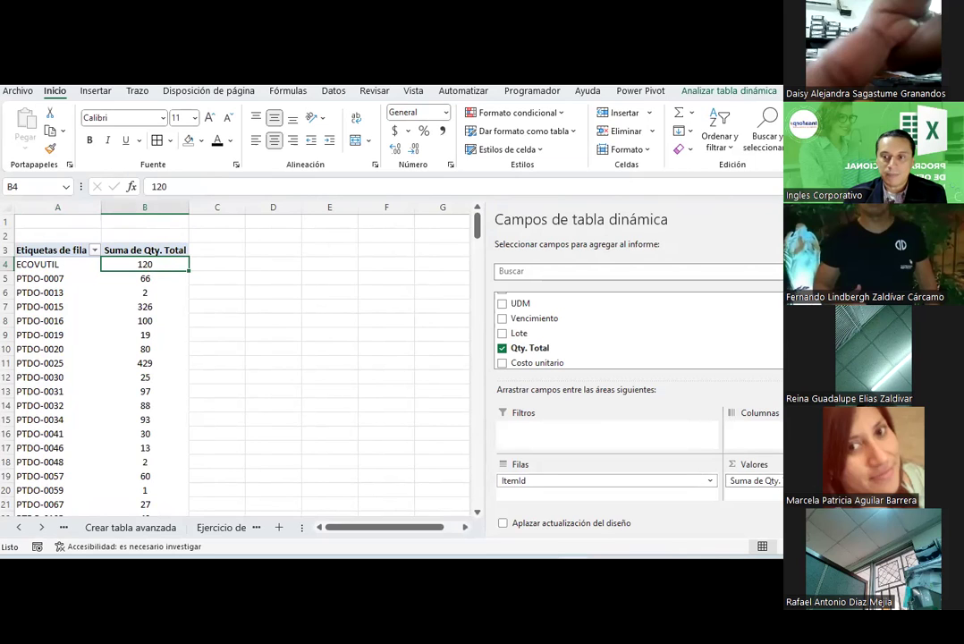
left_click(755, 481)
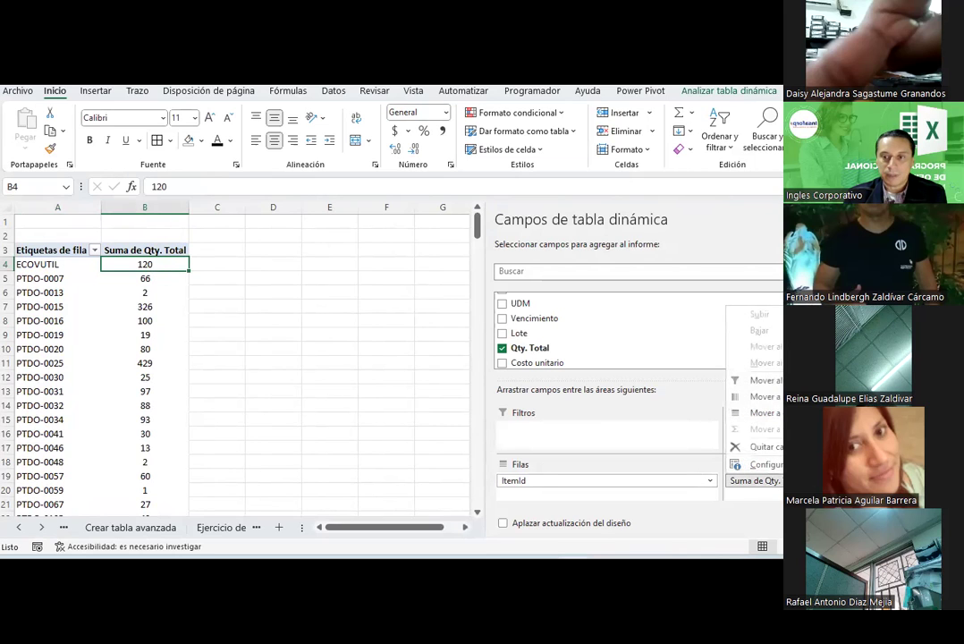
- In Value Field Settings, try Recuento, Promedio and Máx., then keep Suma and confirm
left_click(766, 464)
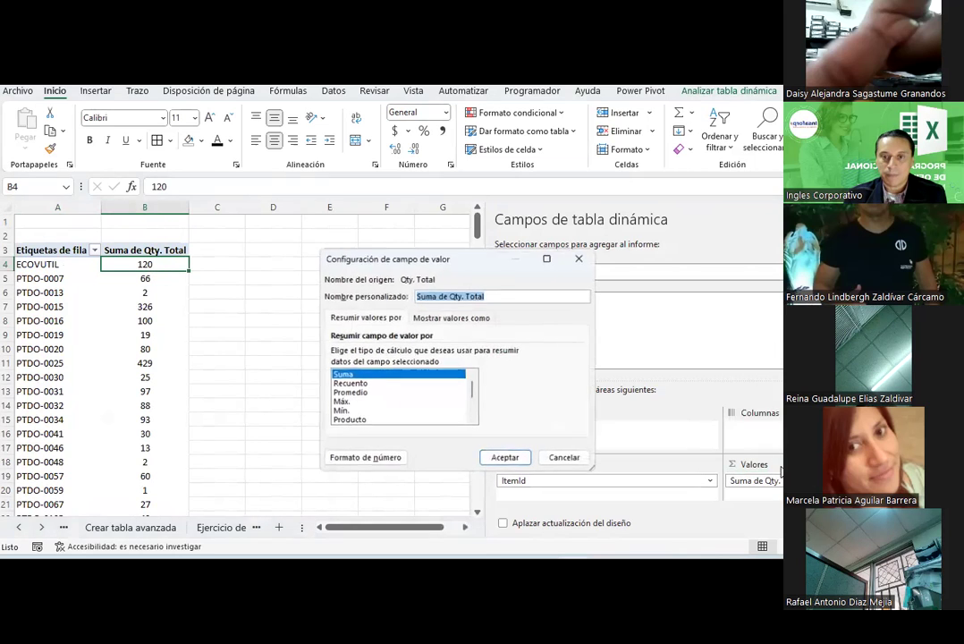
left_click(354, 385)
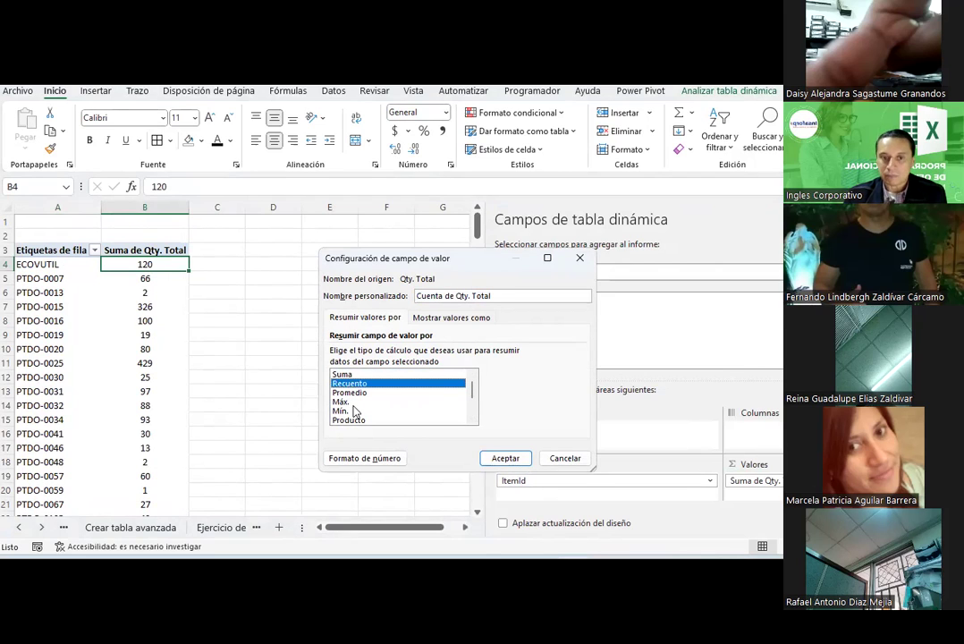
left_click(349, 393)
left_click(342, 402)
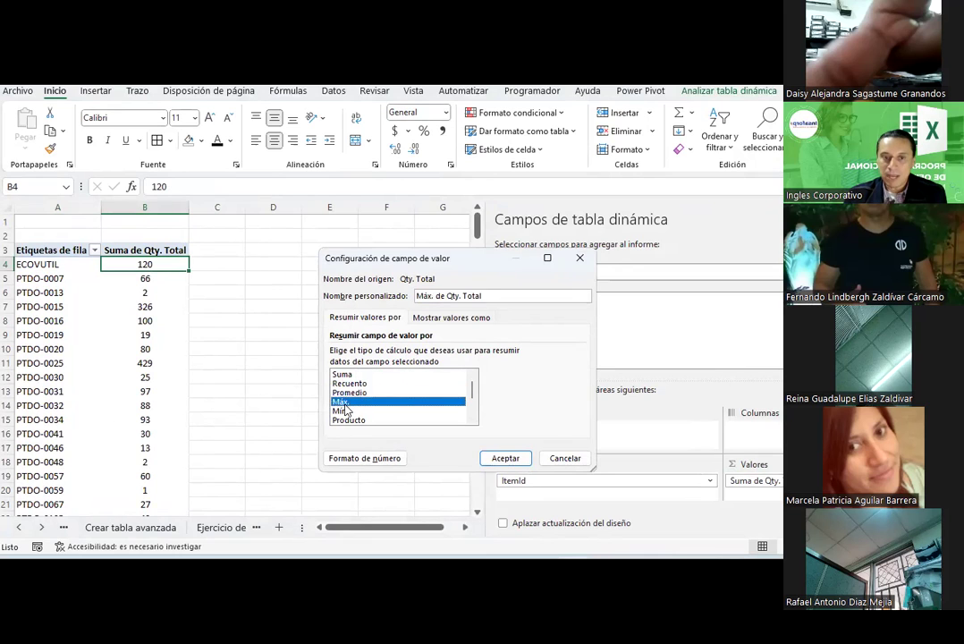
left_click(342, 374)
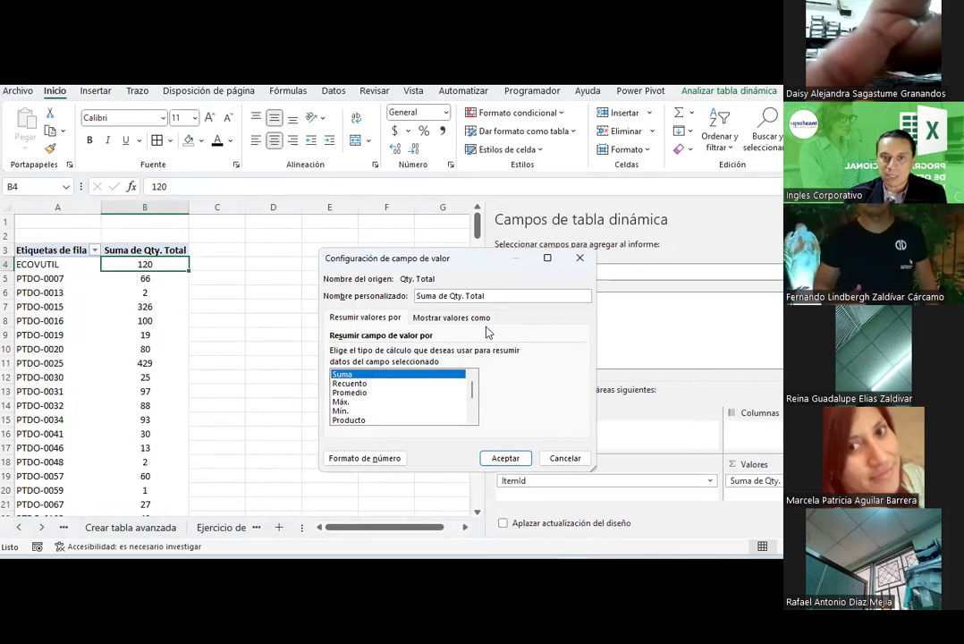
left_click(505, 457)
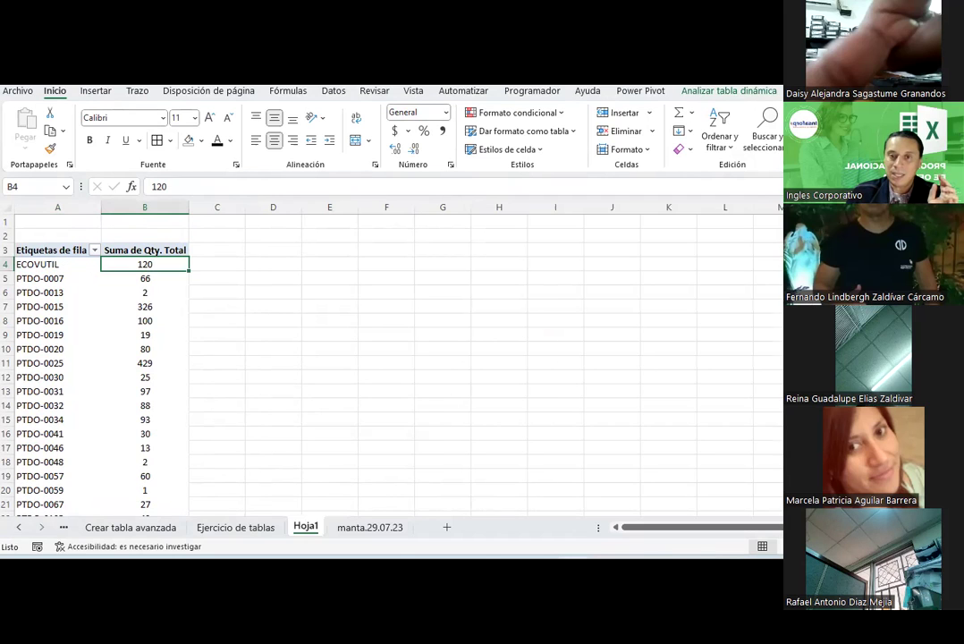
left_click(594, 348)
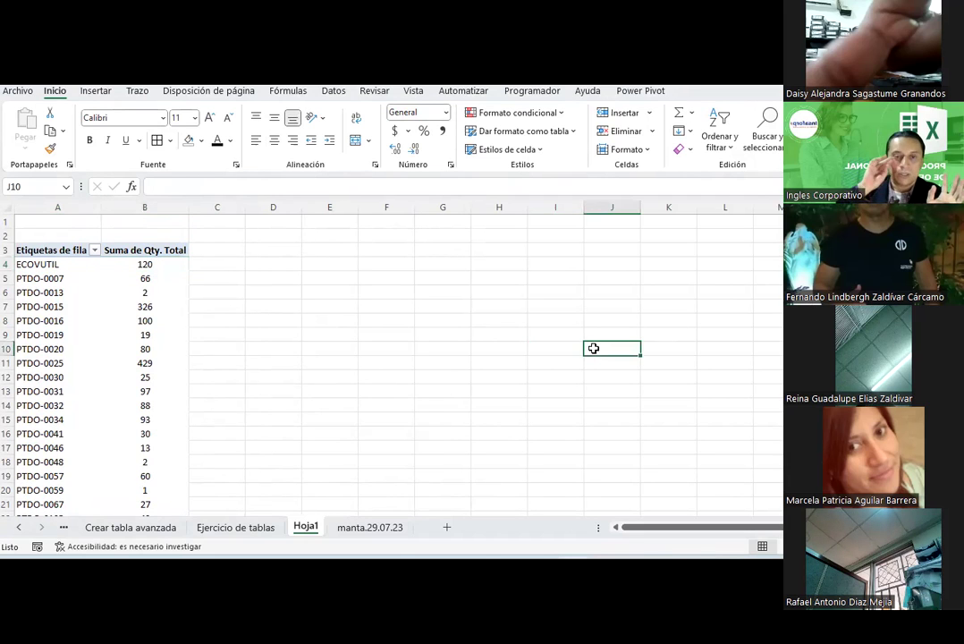